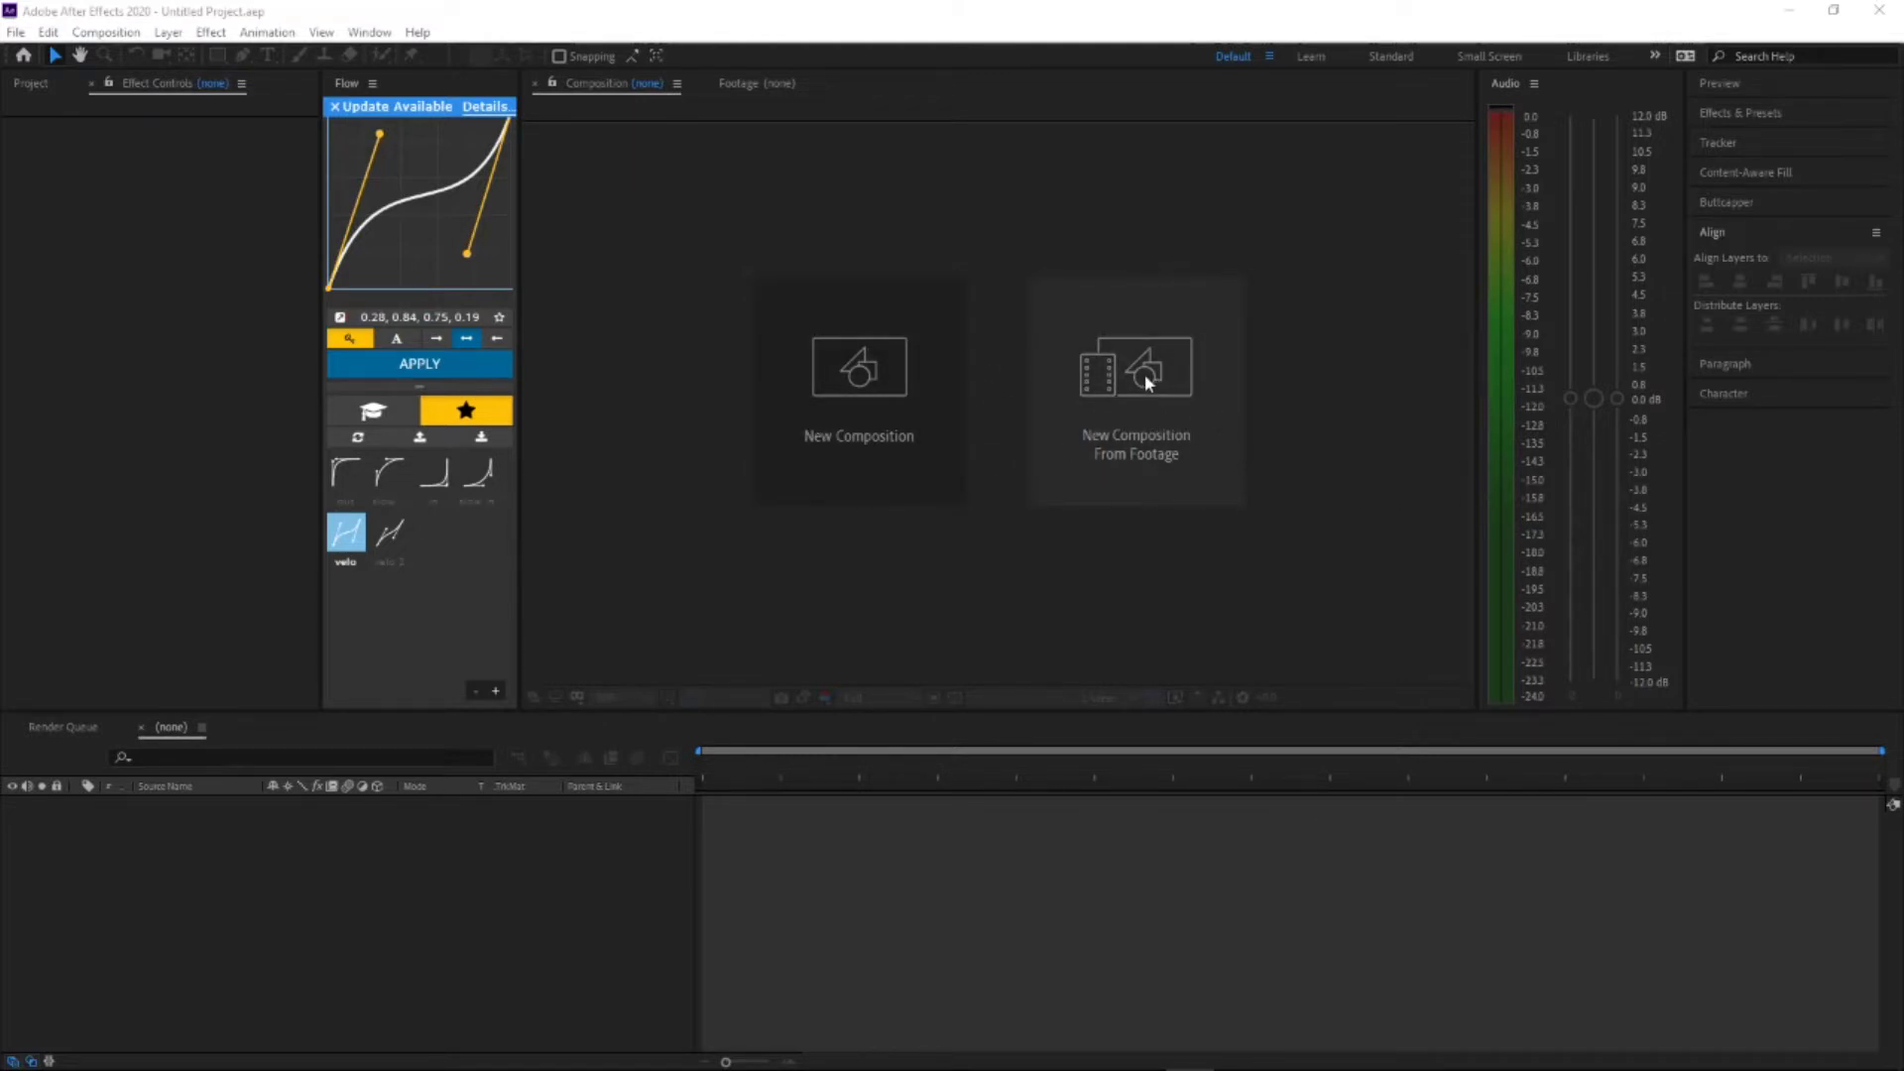
Step: Create a new 1920 x 1080 px composition with square pixels at 23.976 frames per second
left_click(899, 415)
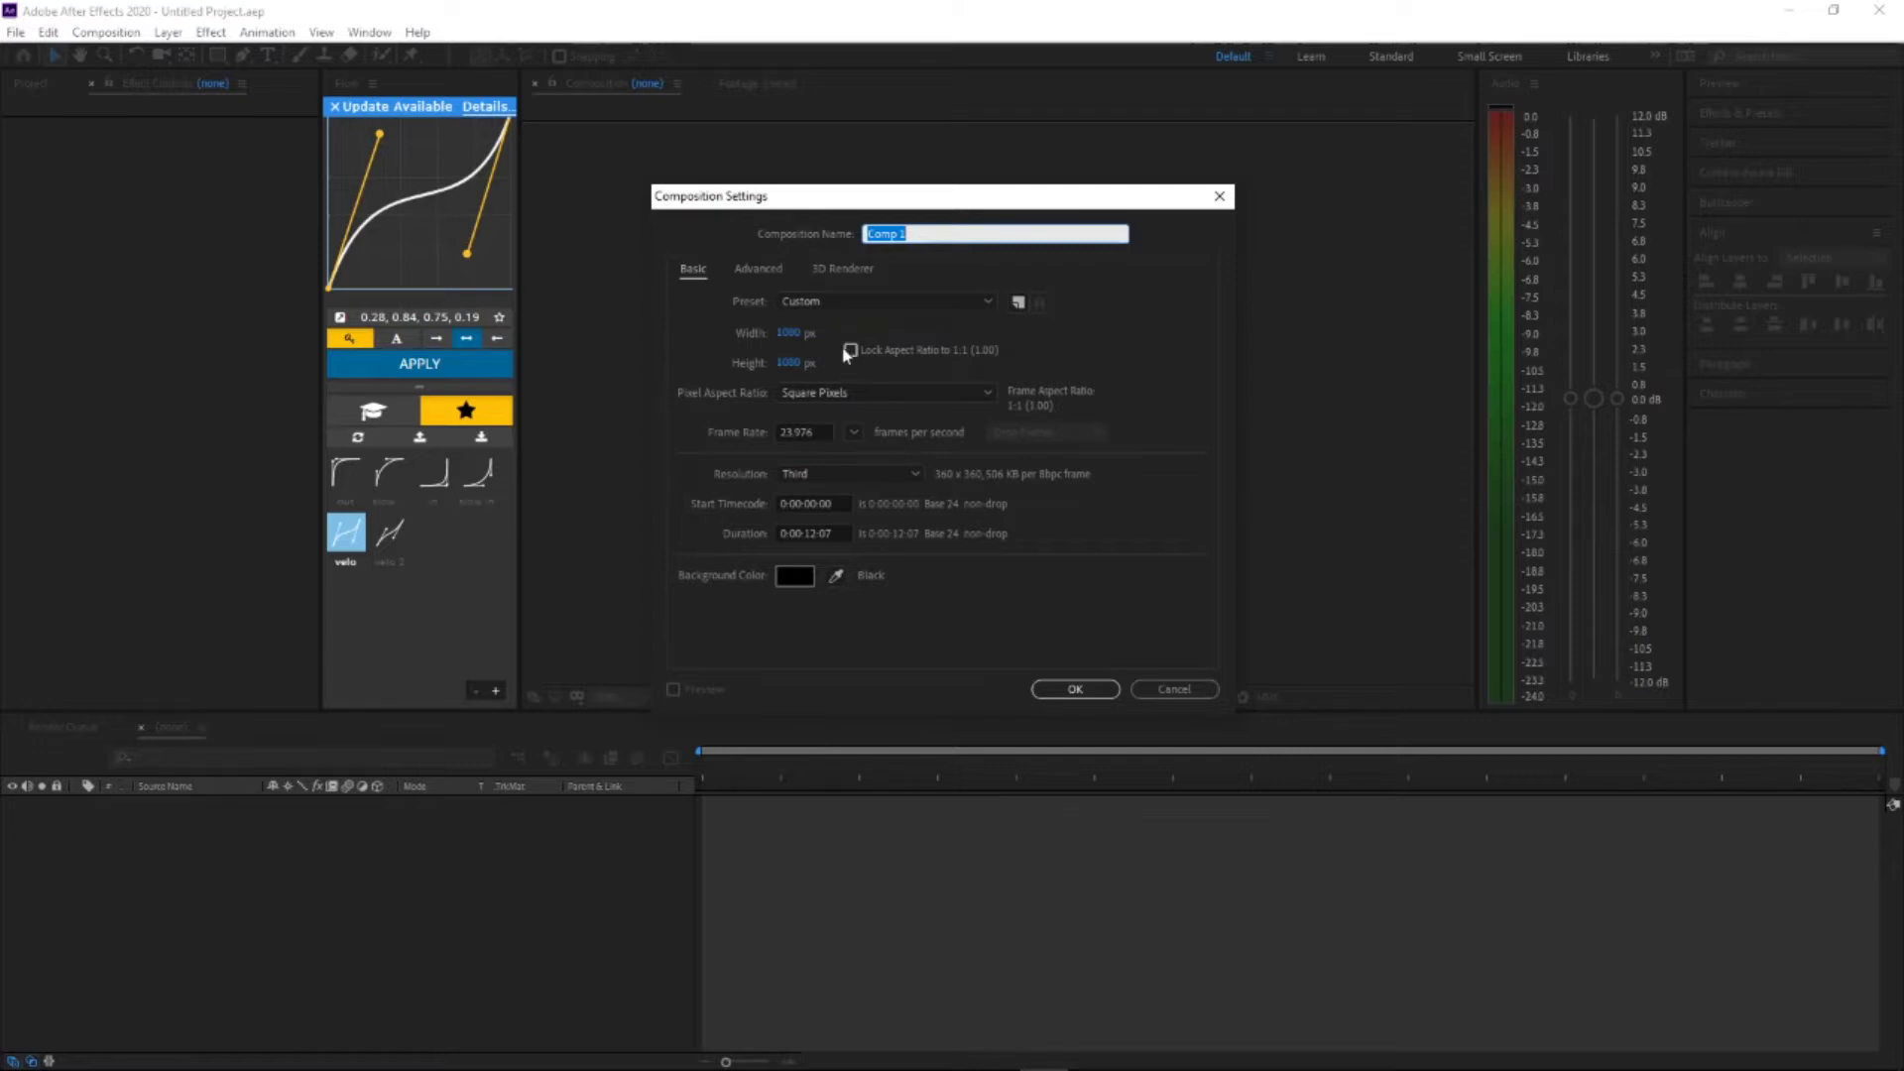
left_click(789, 363)
left_click(791, 333)
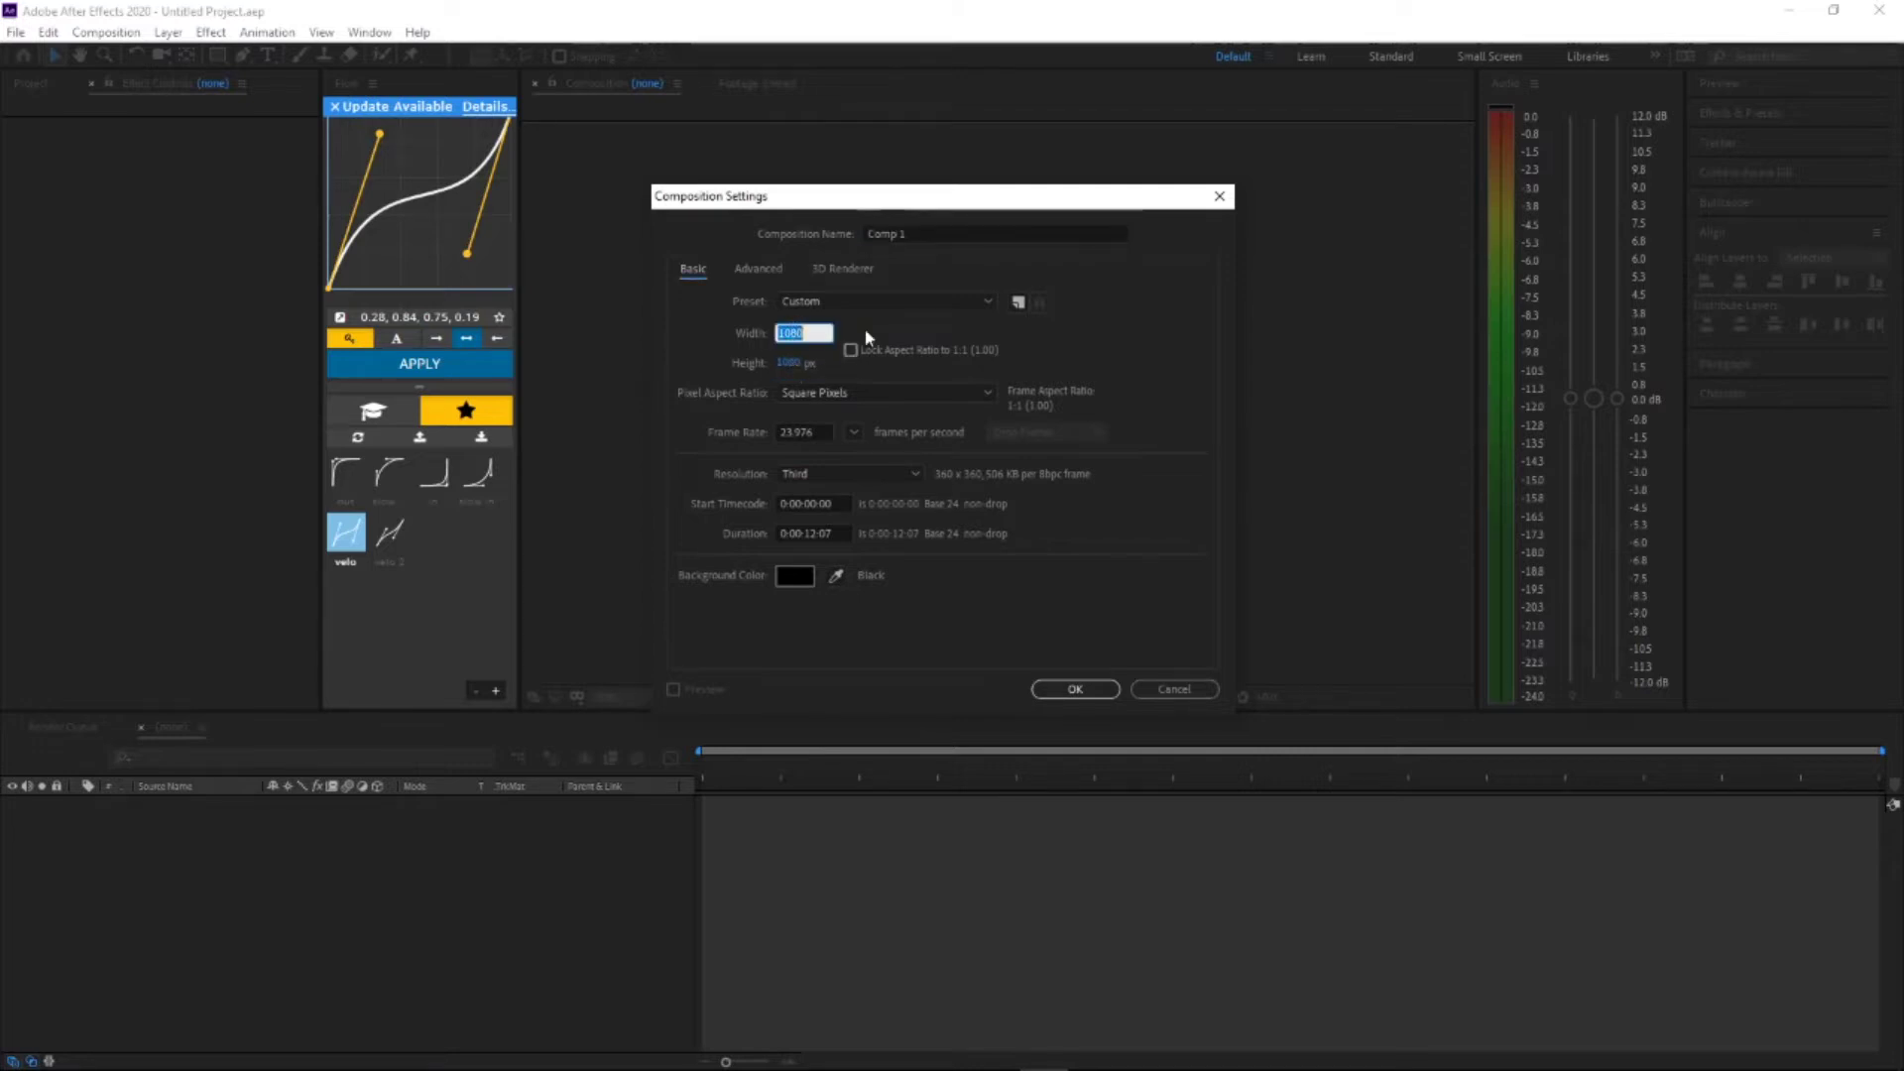
left_click(801, 335)
type("1920")
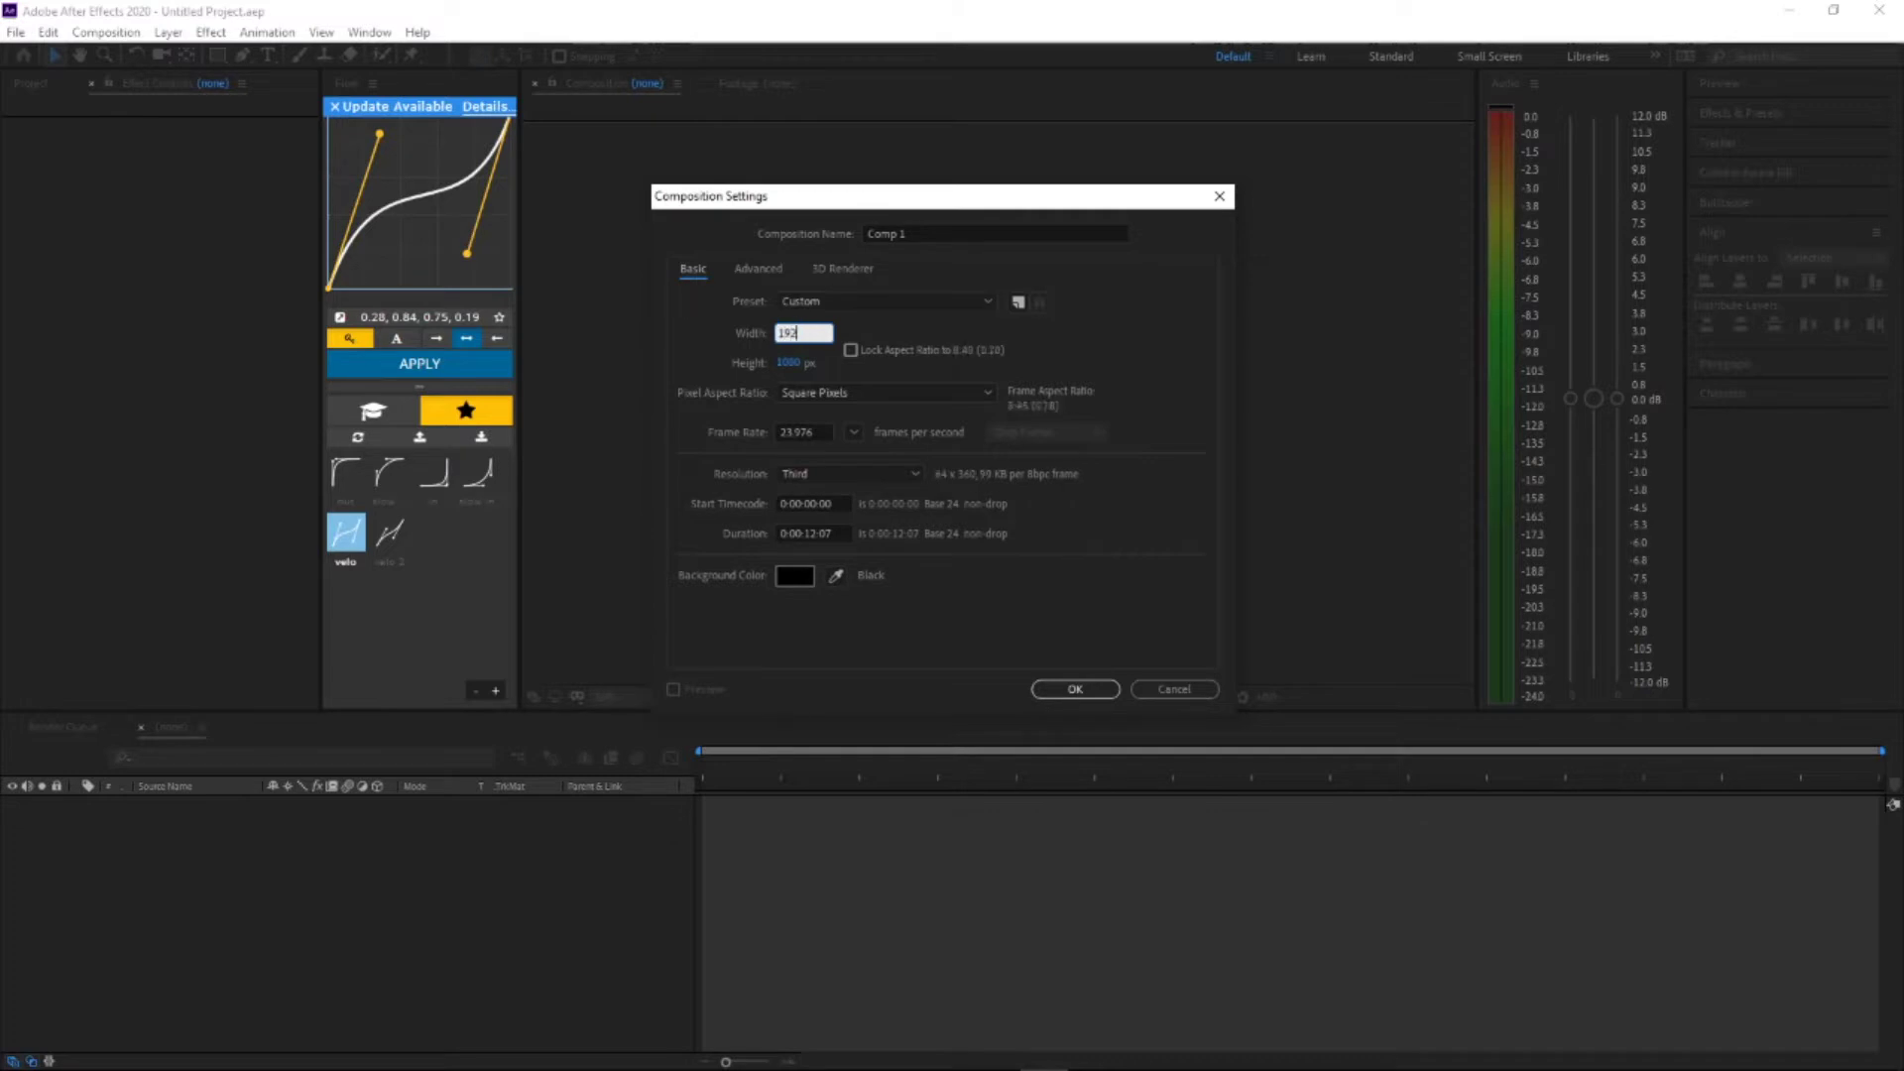
left_click(1071, 340)
left_click(800, 432)
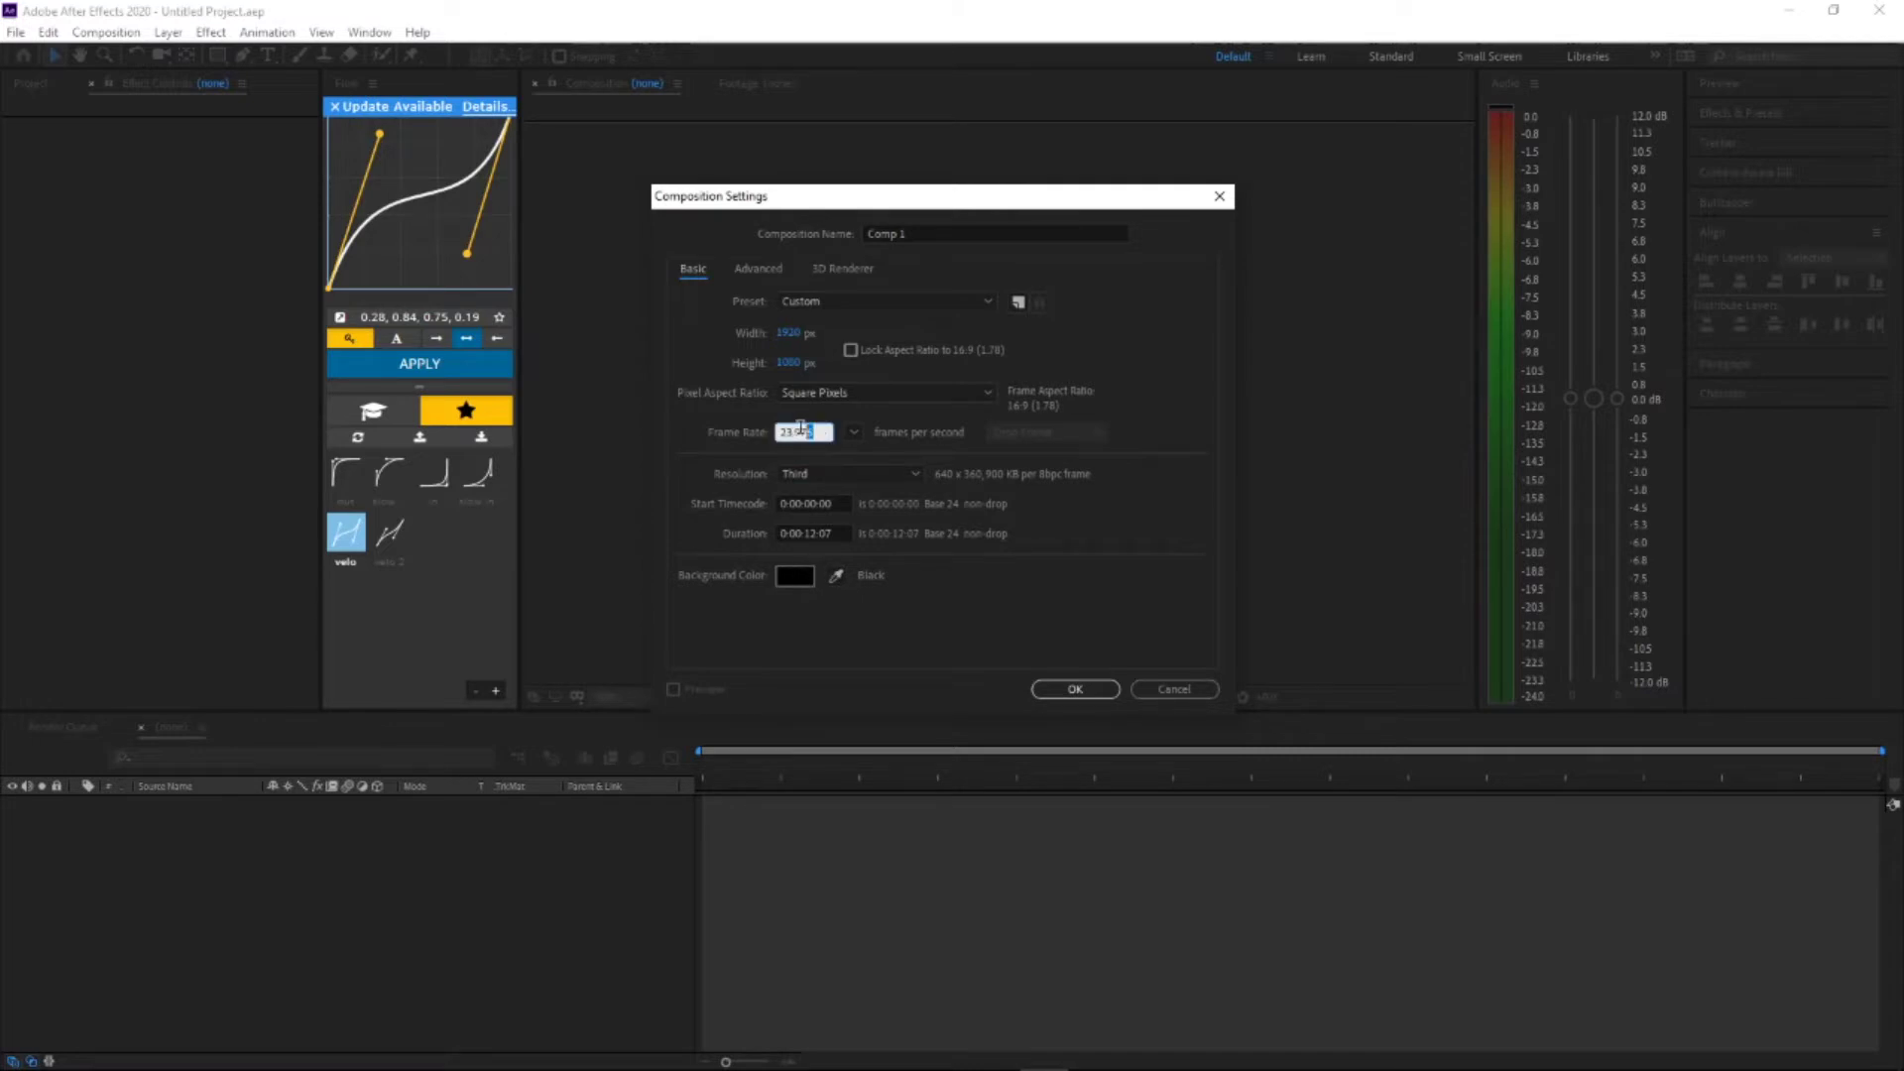
left_click_drag(800, 428, 784, 451)
left_click(843, 455)
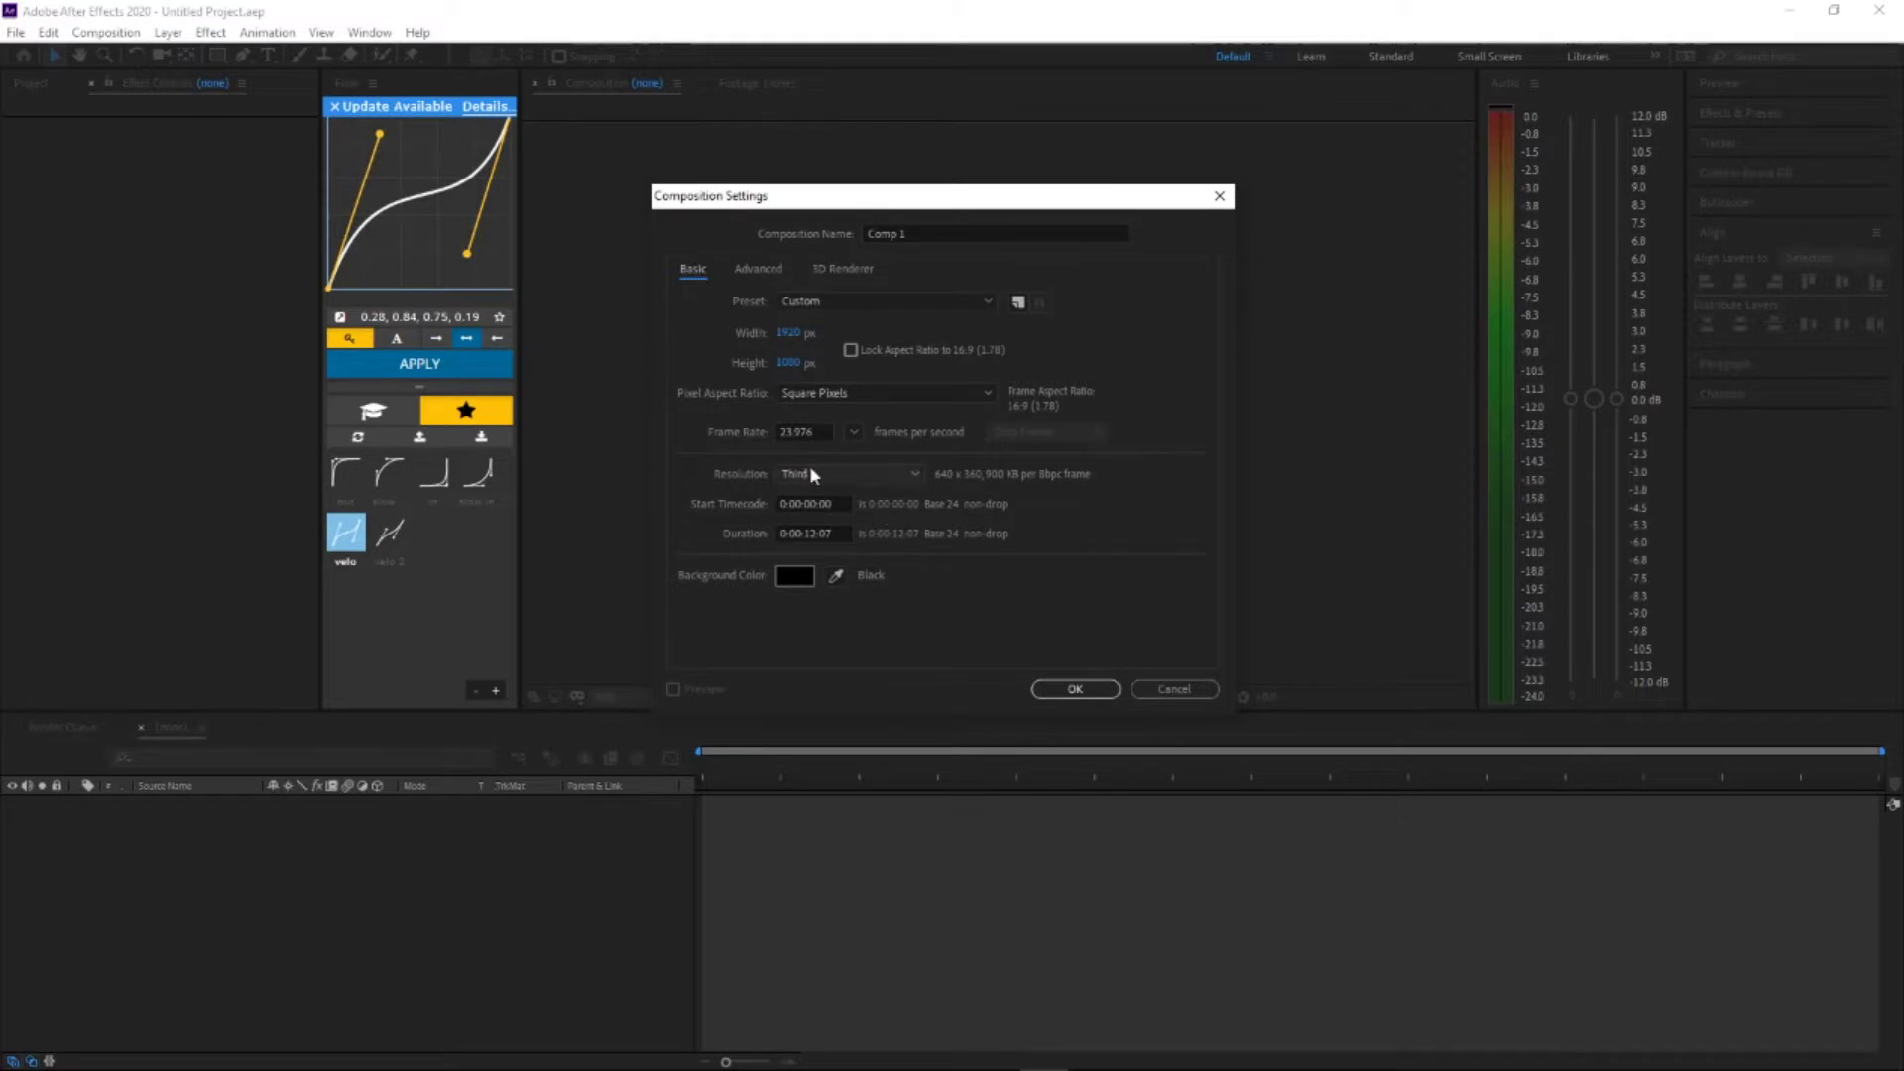
left_click(1076, 690)
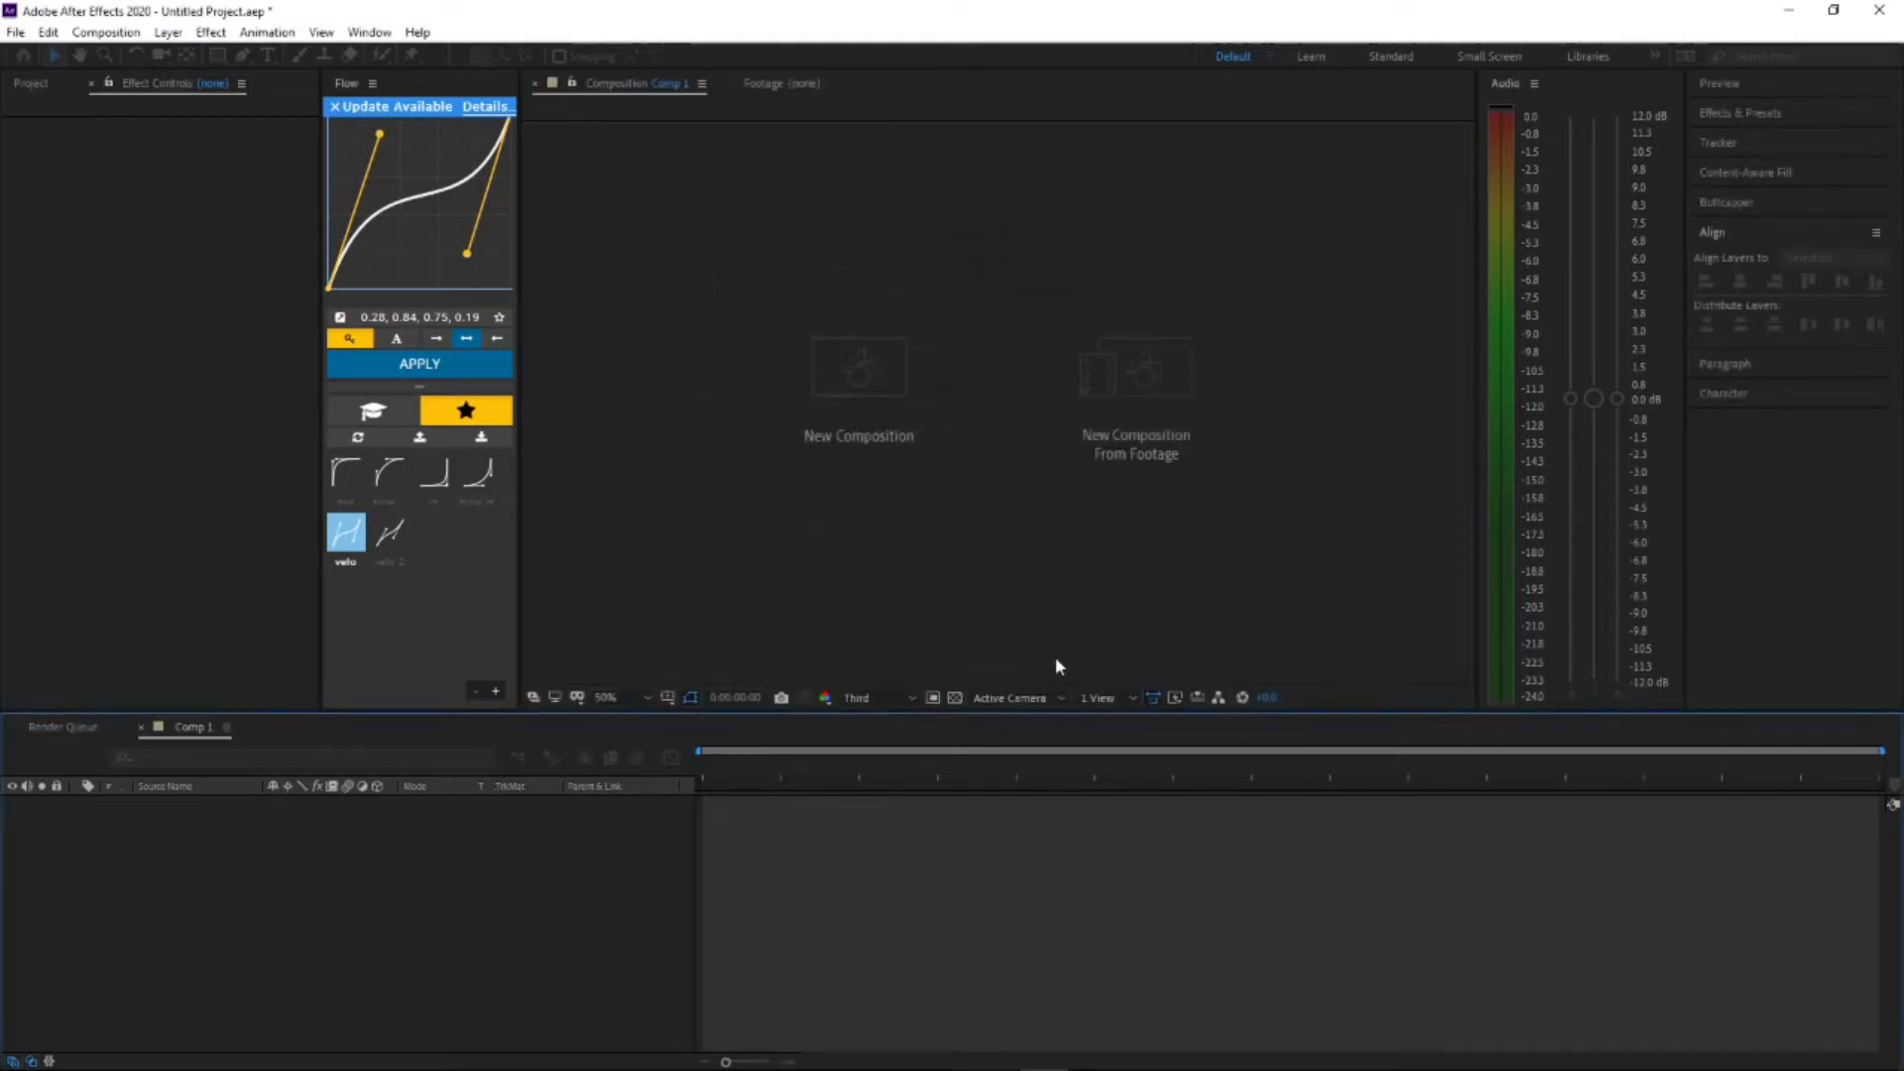
Step: Change the duration of Comp 1 to 0:00:20:07 in its composition settings
left_click_drag(722, 766, 909, 762)
right_click(175, 731)
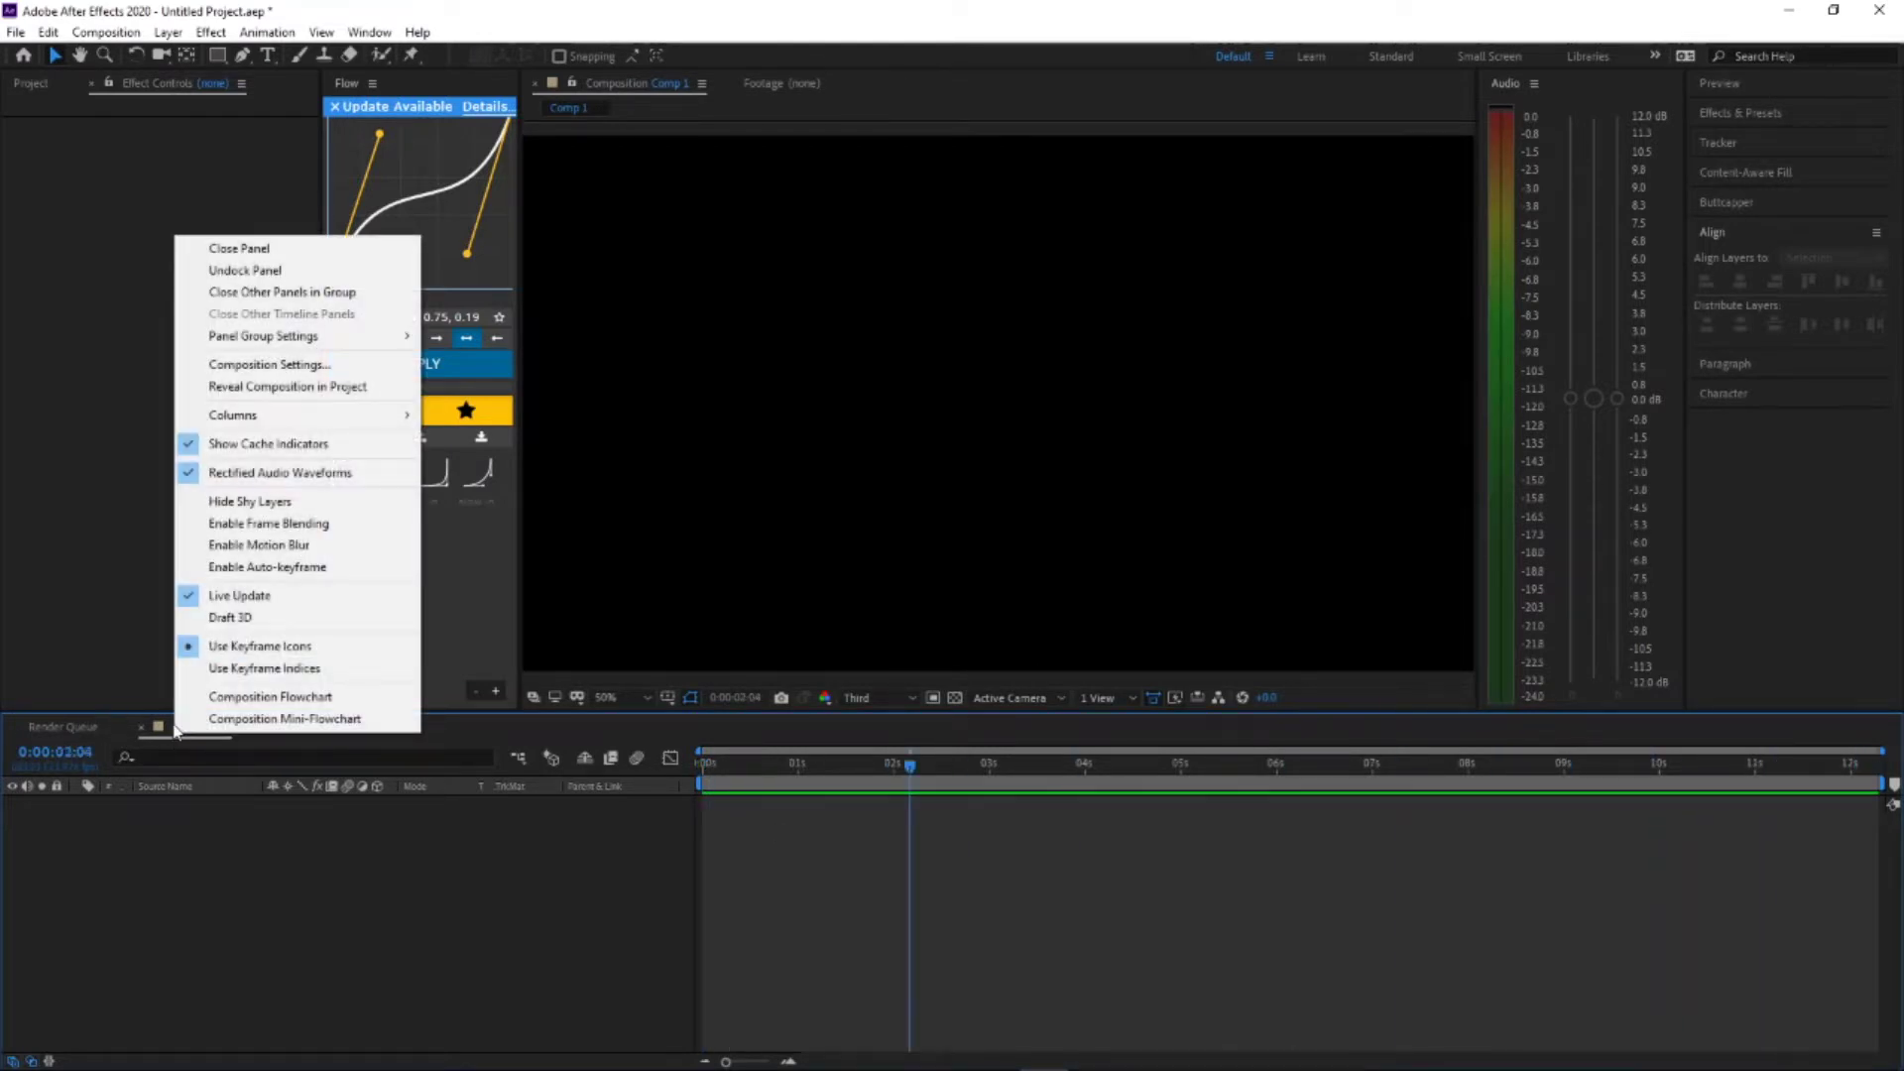
left_click(281, 794)
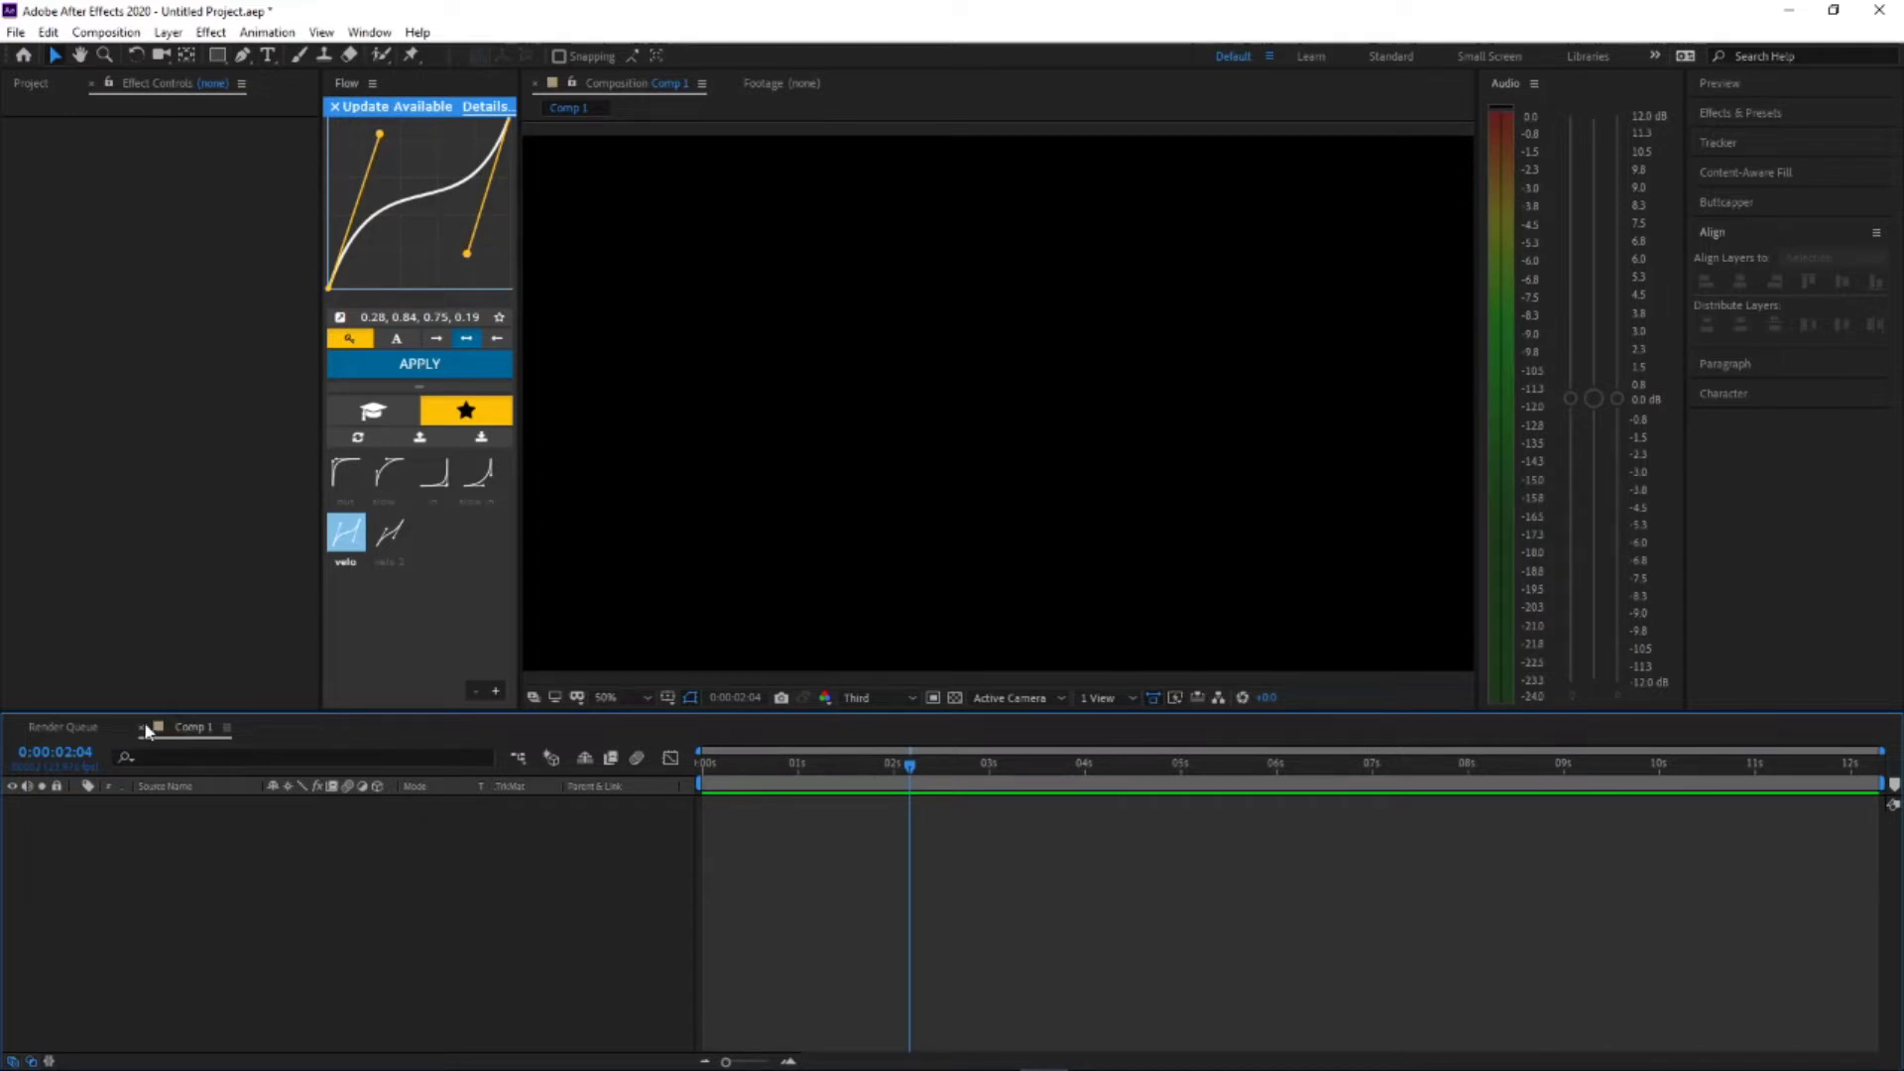
right_click(175, 731)
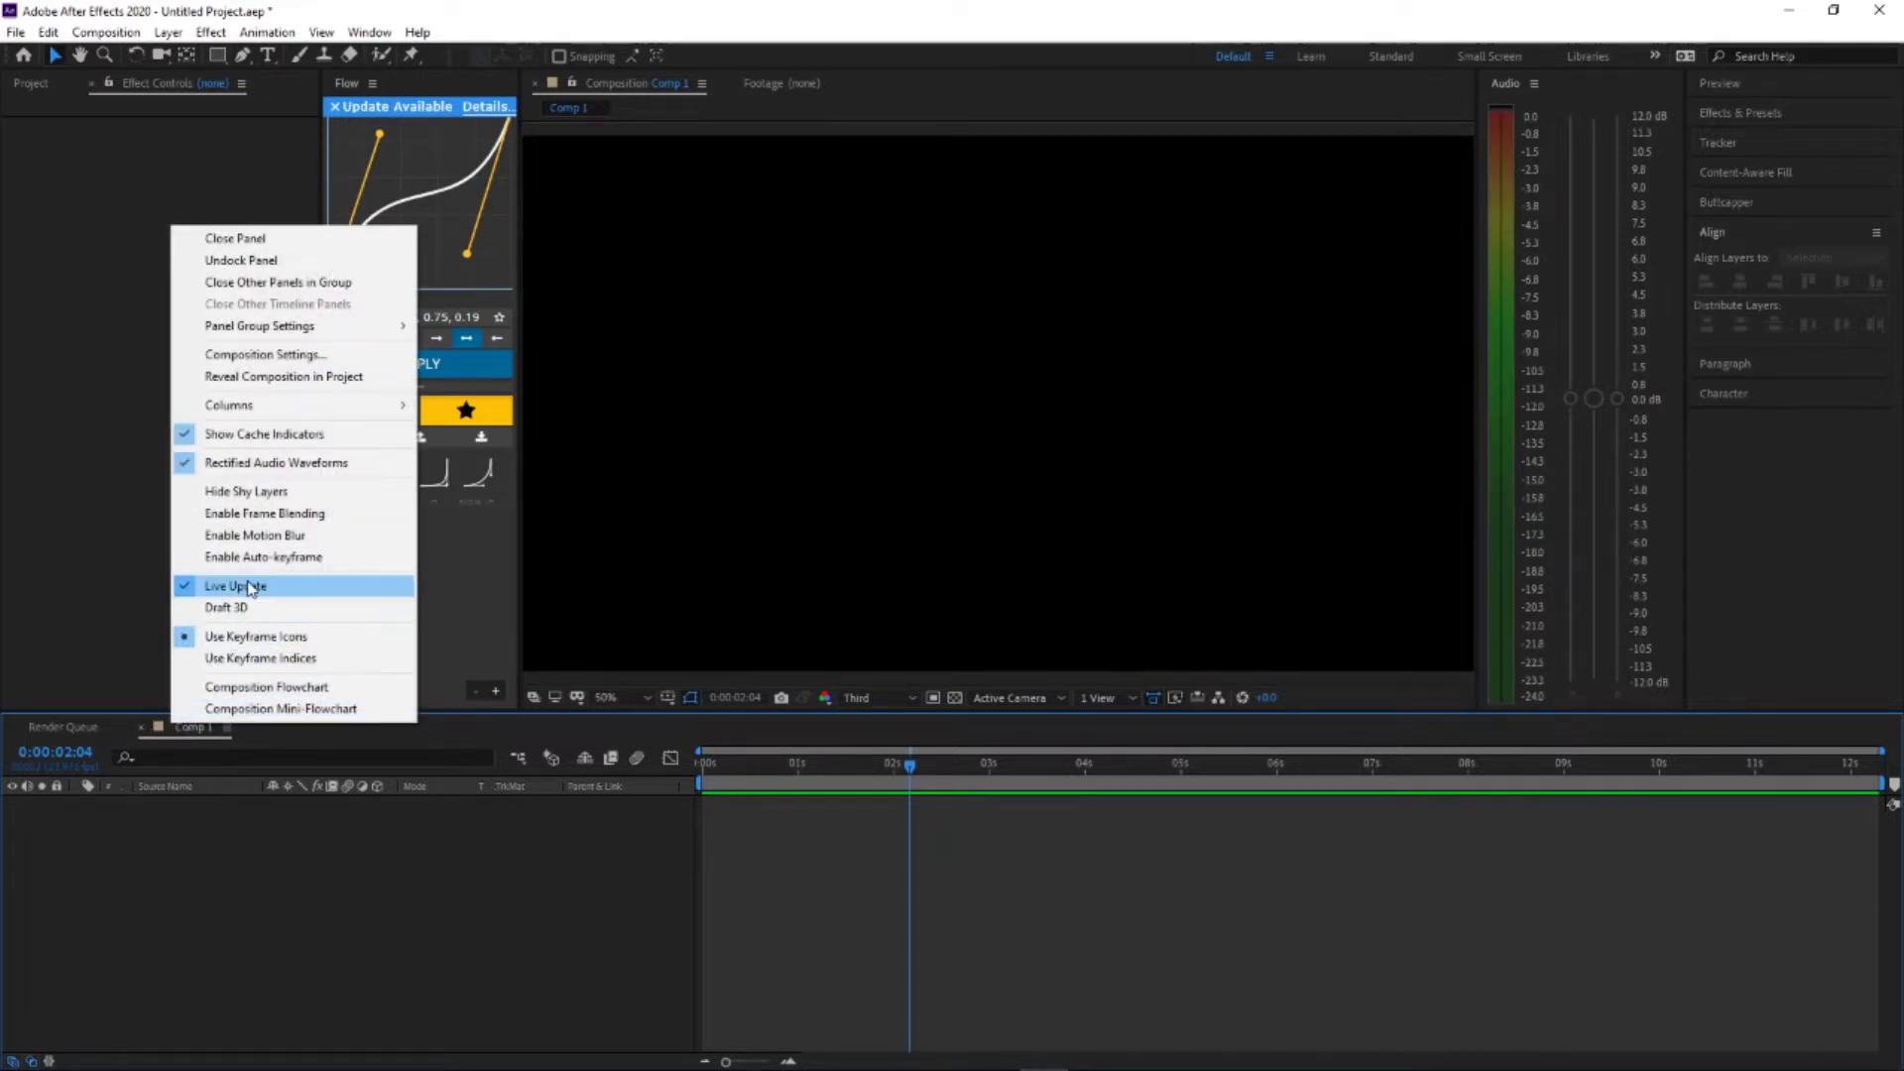
left_click(326, 357)
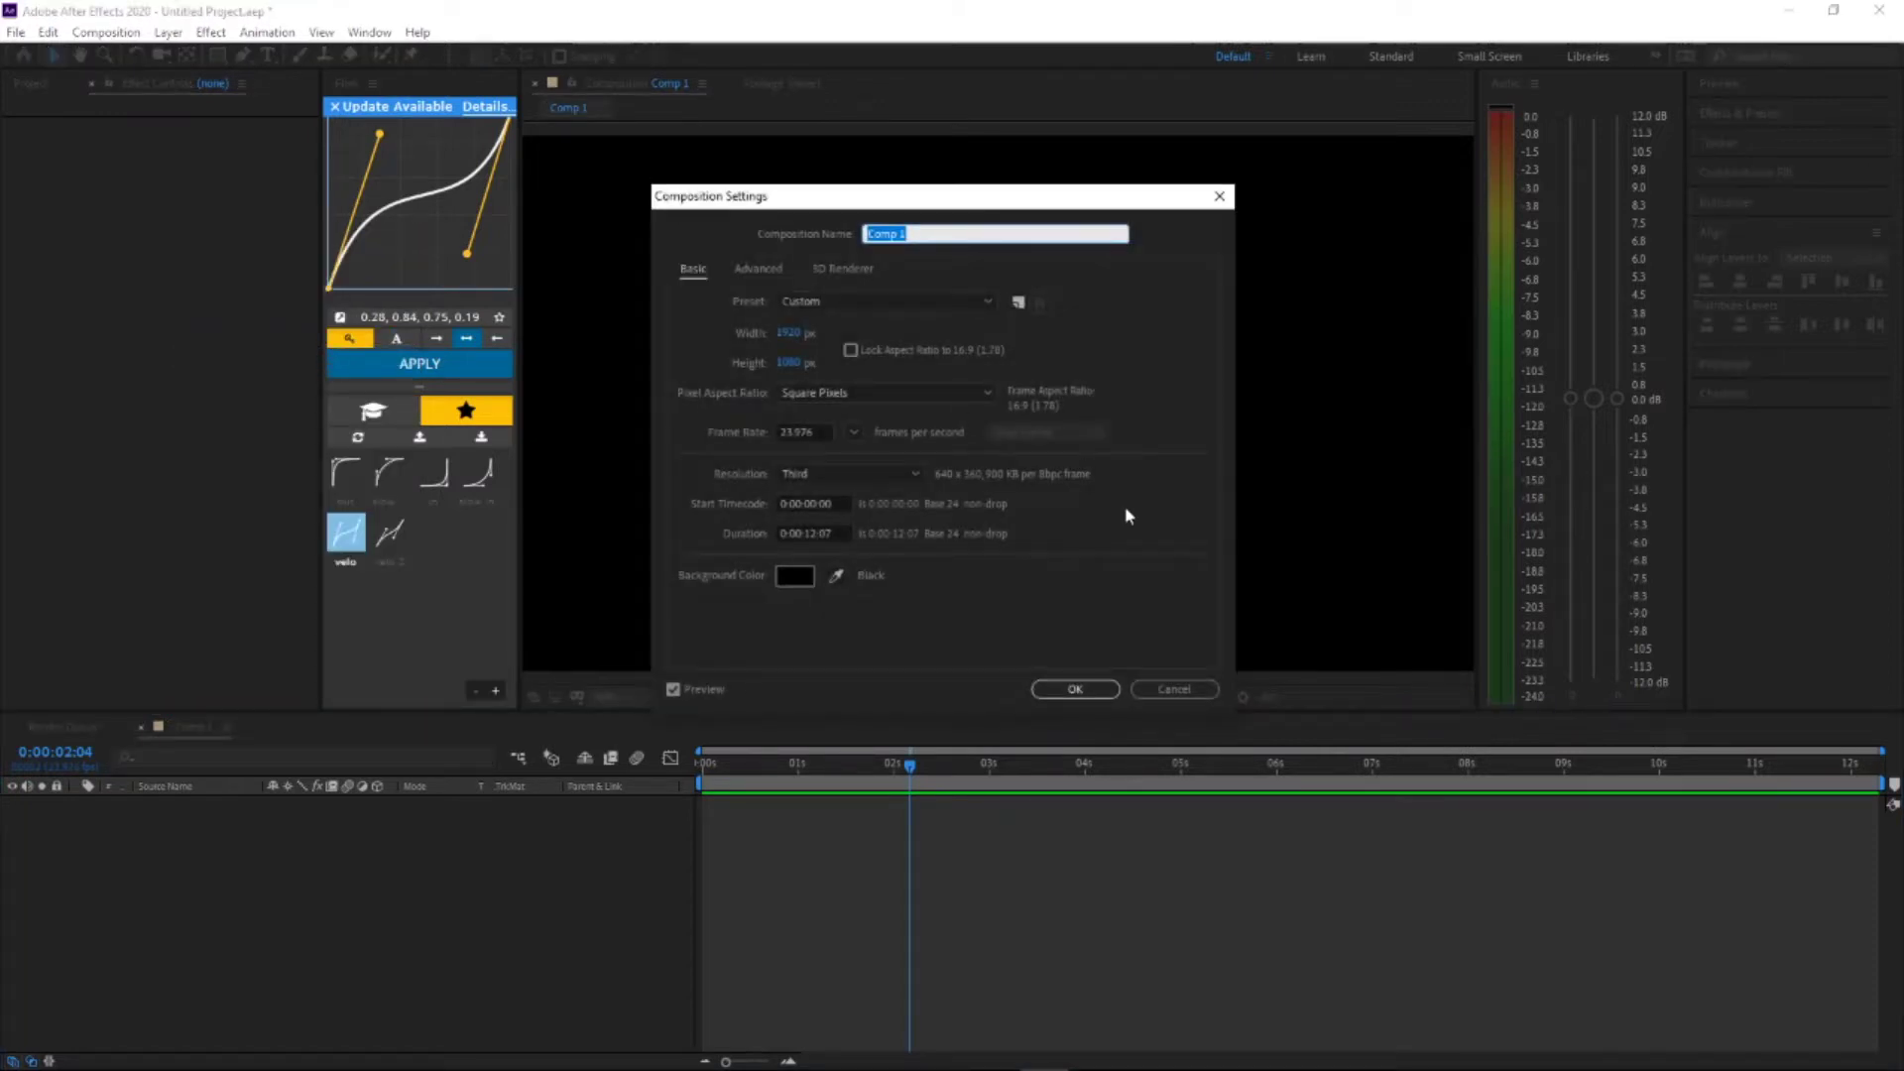
double_click(809, 536)
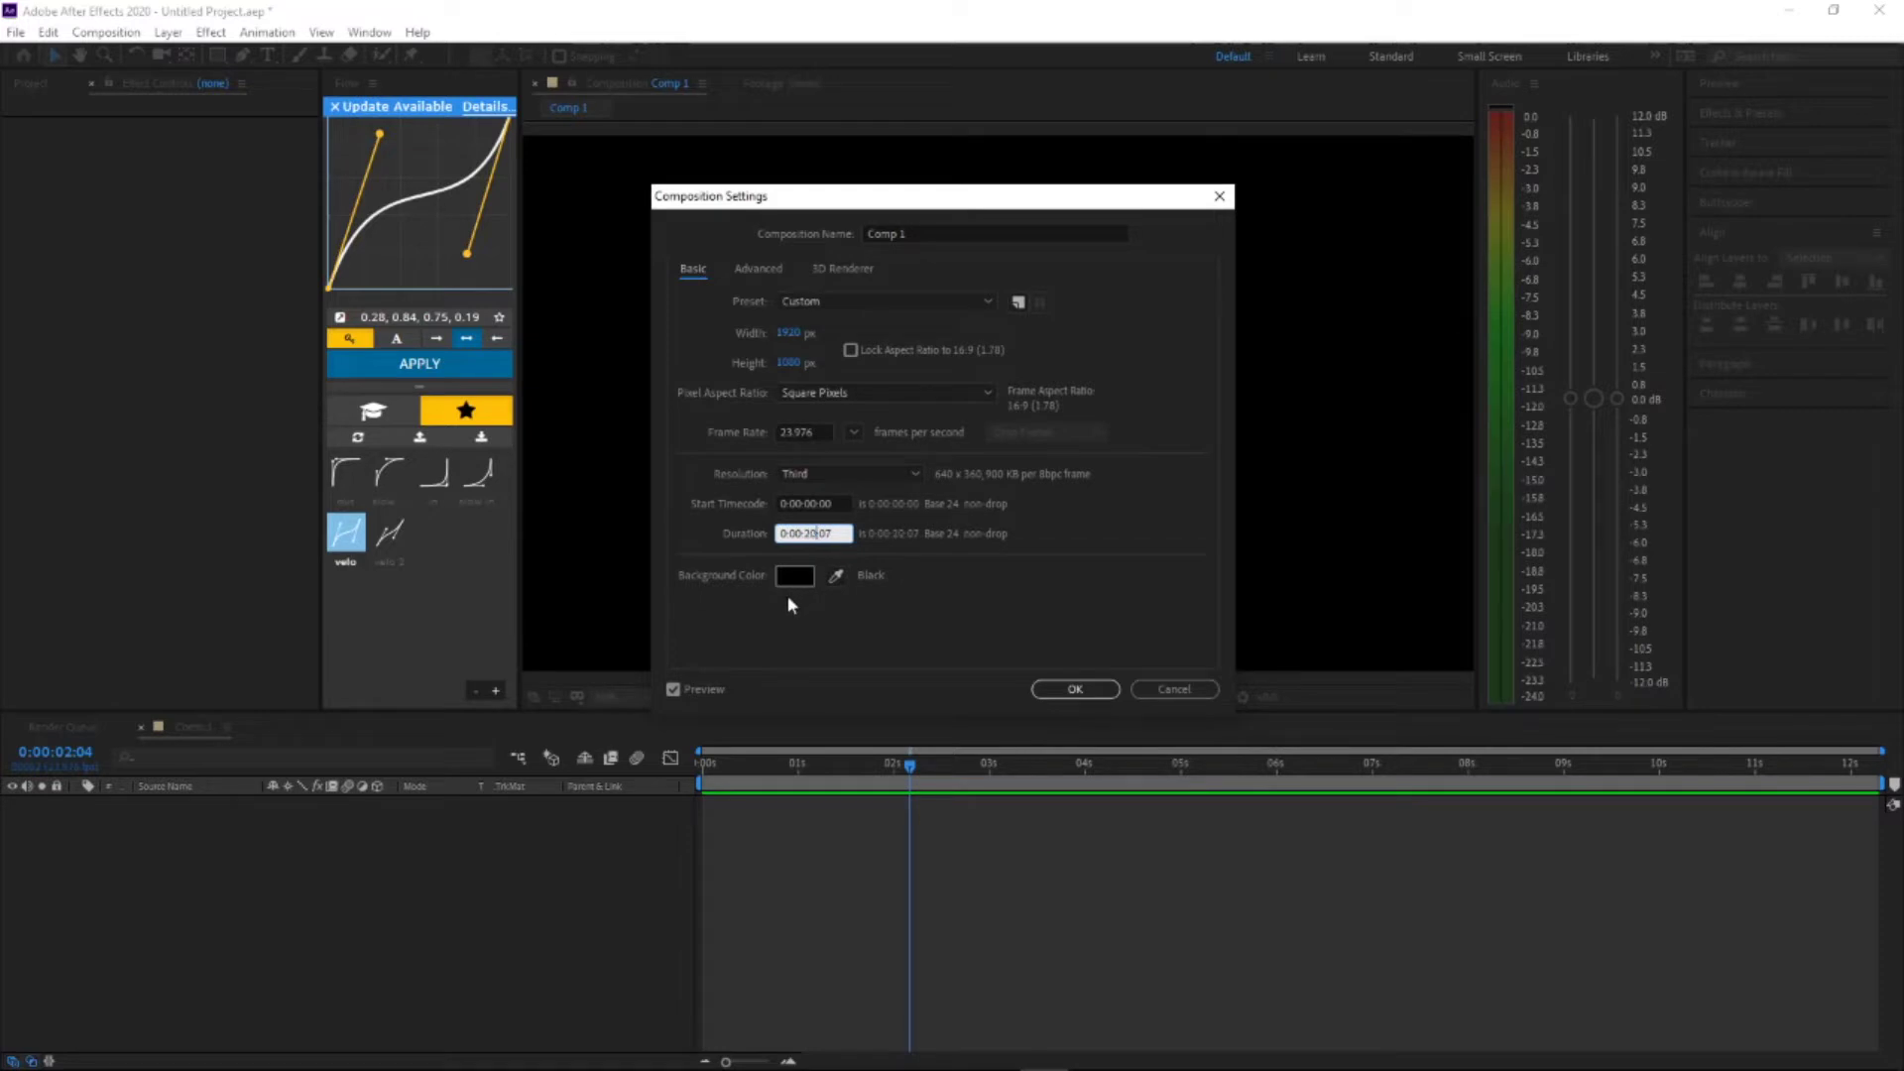
key("Return")
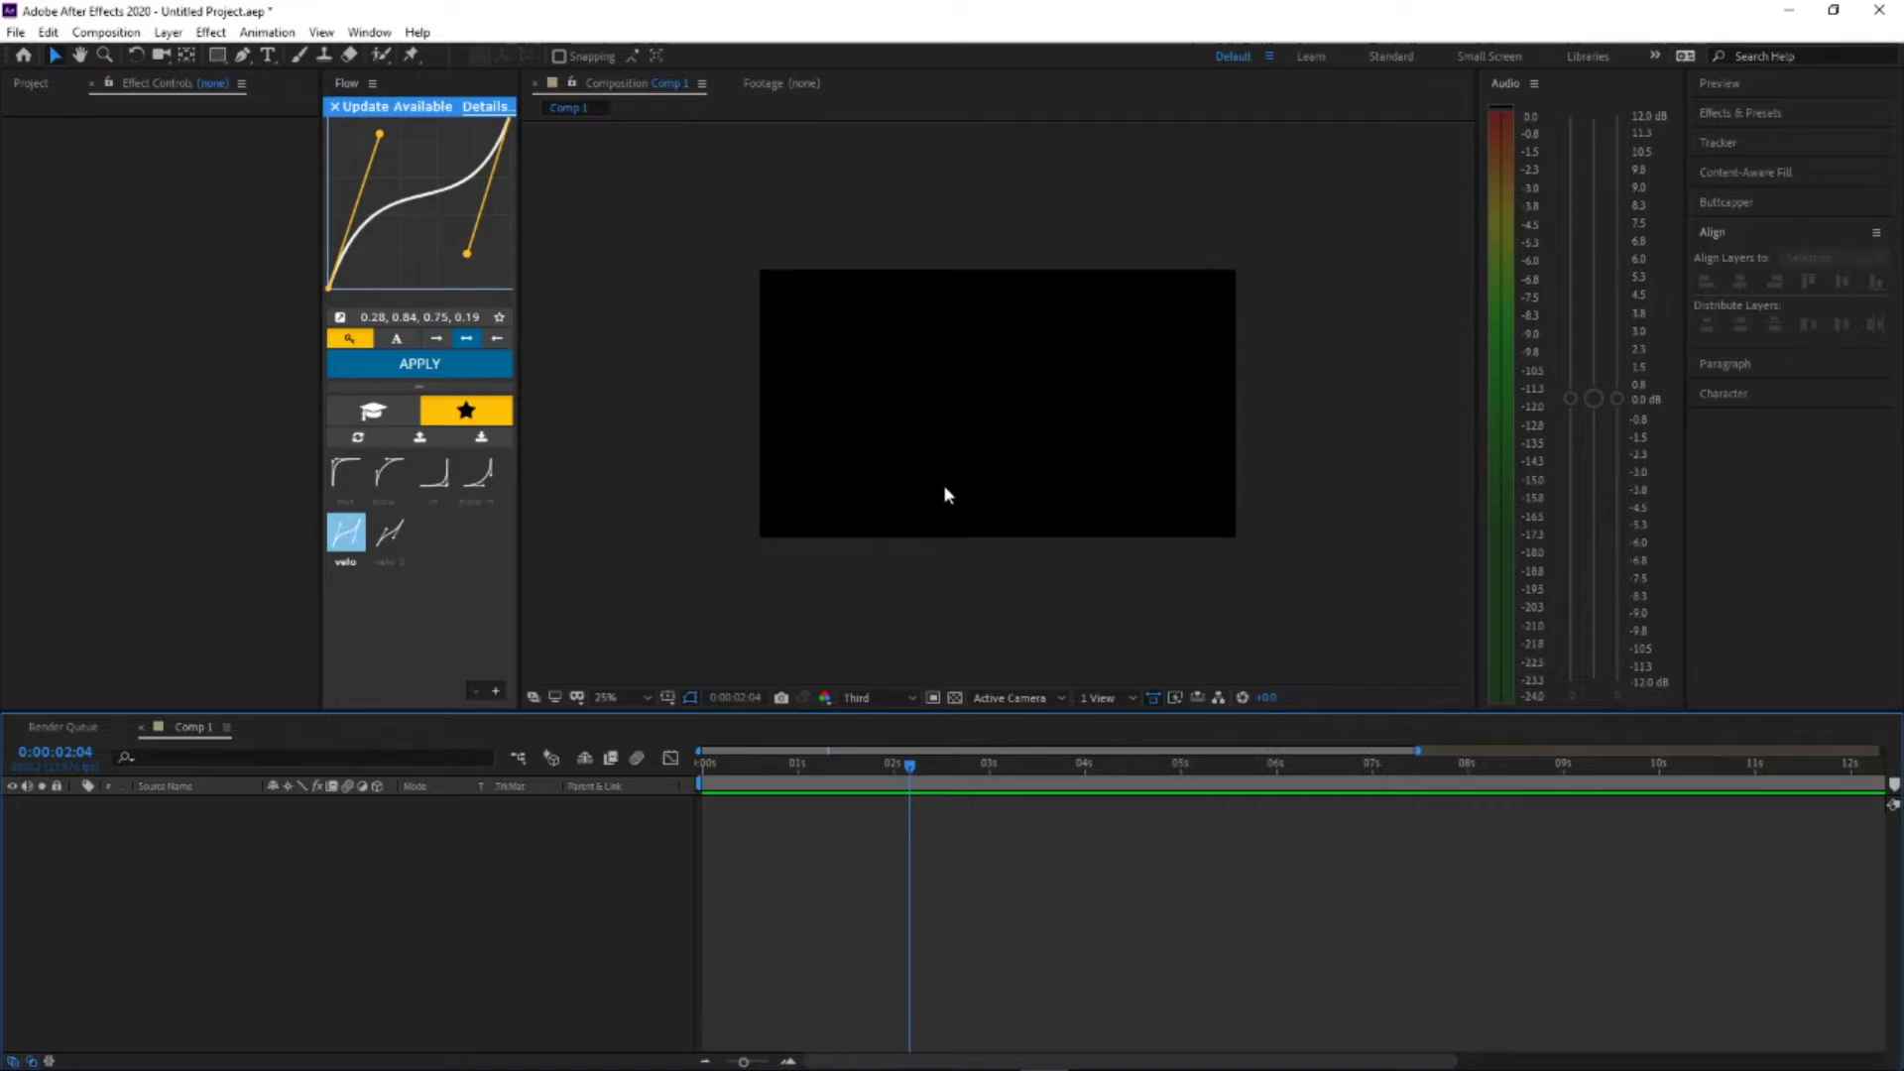
Step: Set the composition viewer's magnification to Fit up to 100%
scroll(1105, 426, "up", 2)
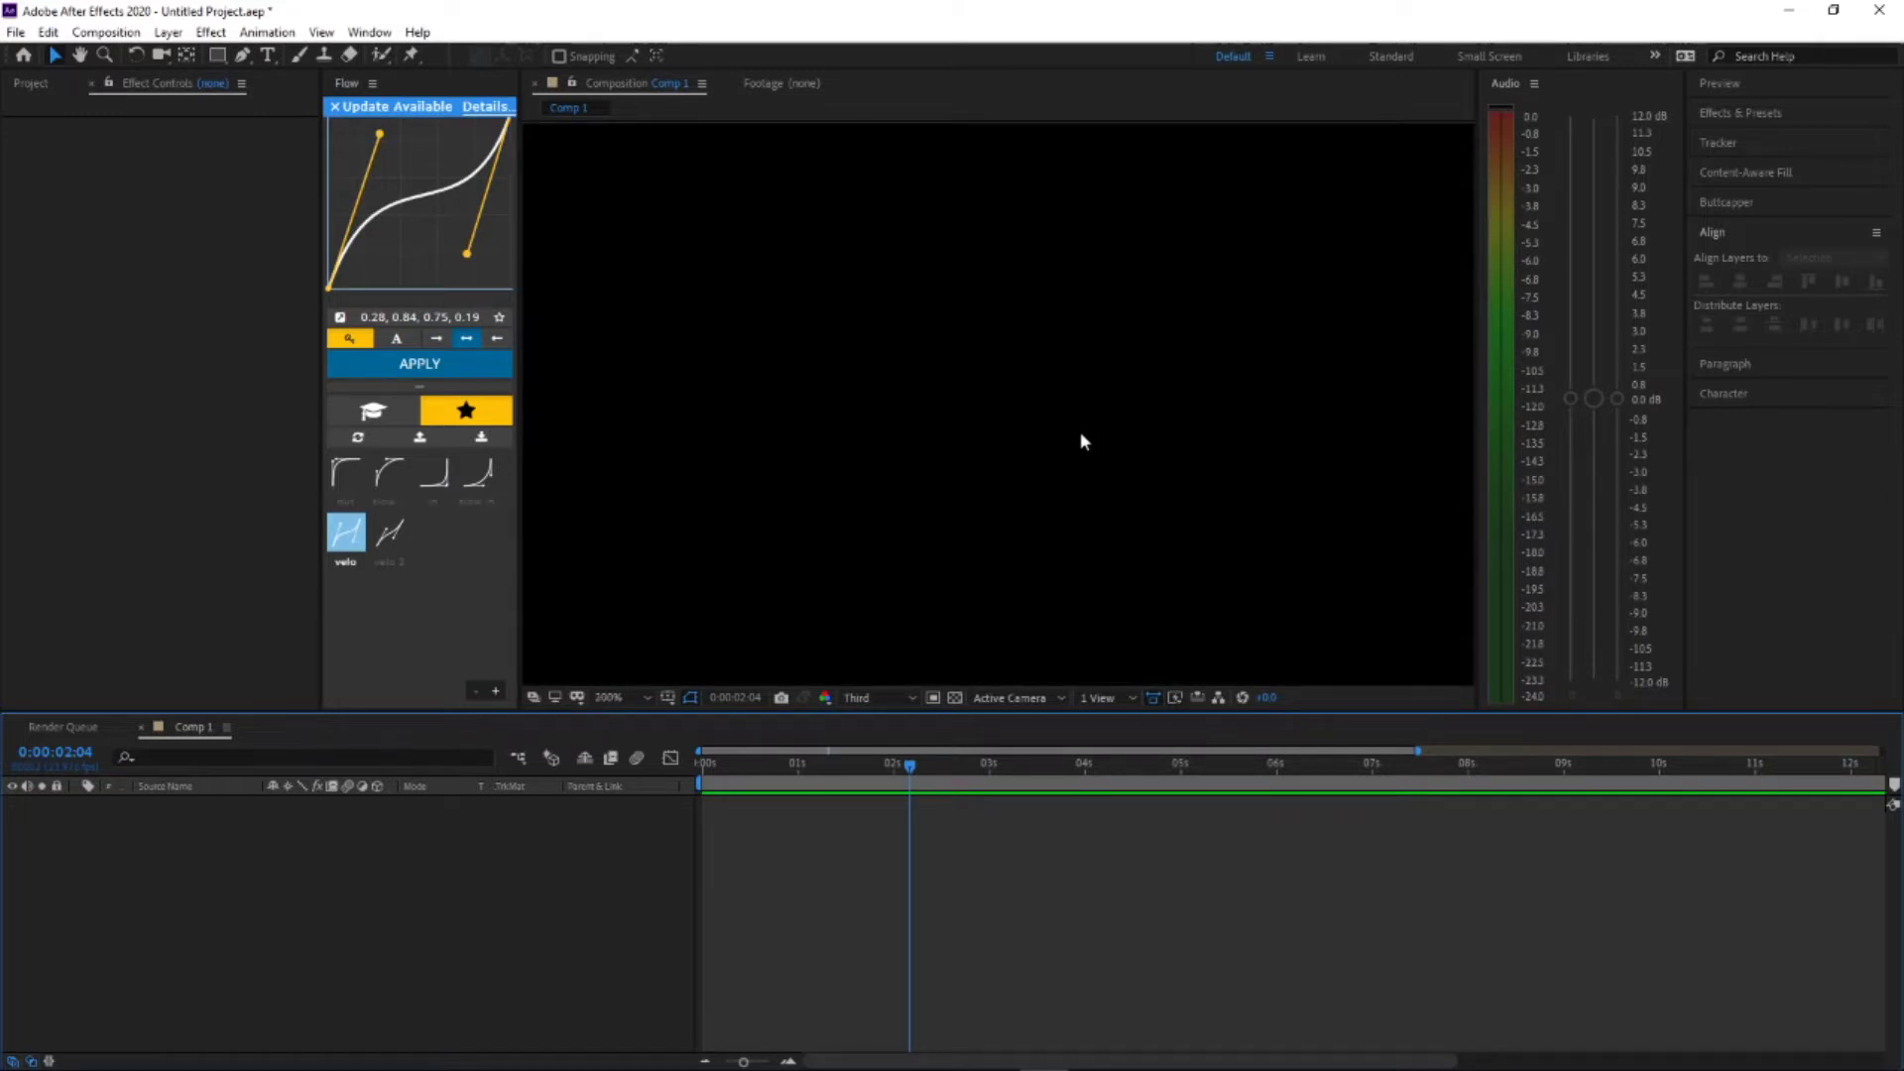
scroll(1081, 432, "down", 2)
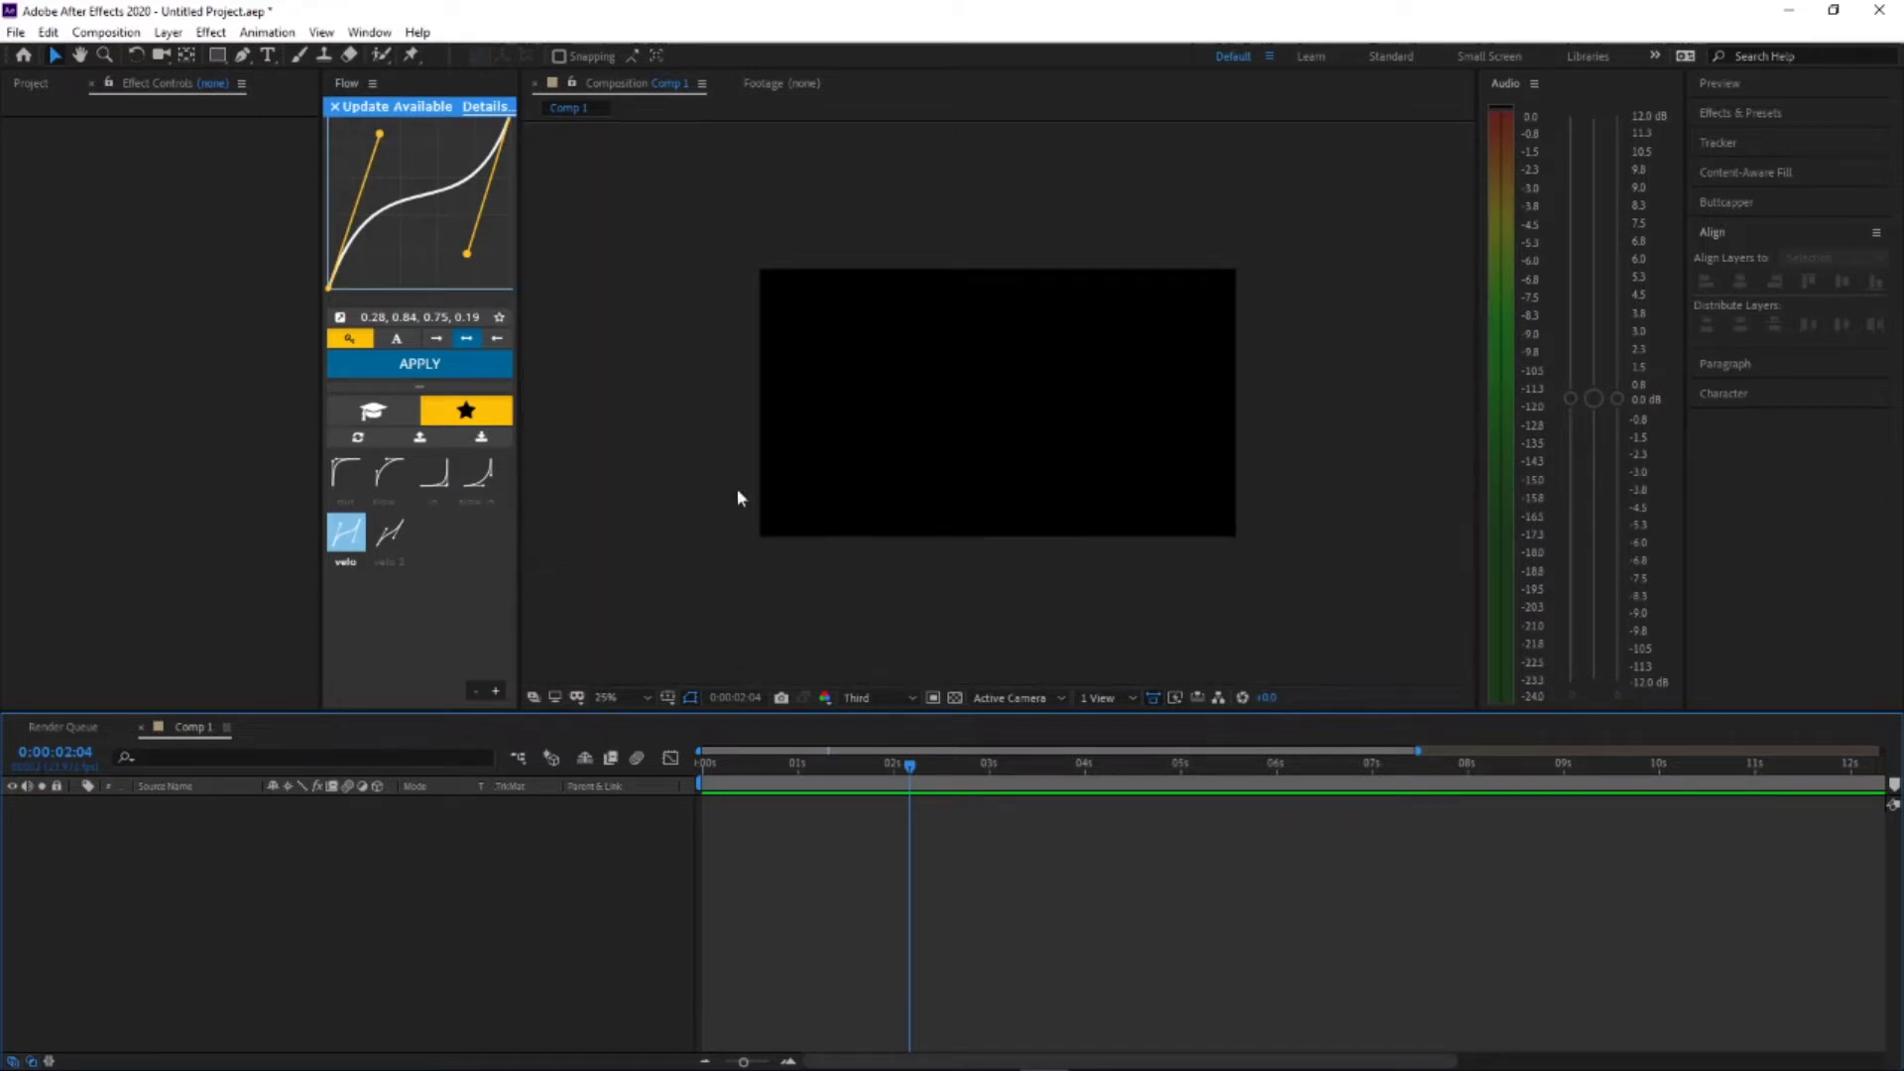
left_click(644, 698)
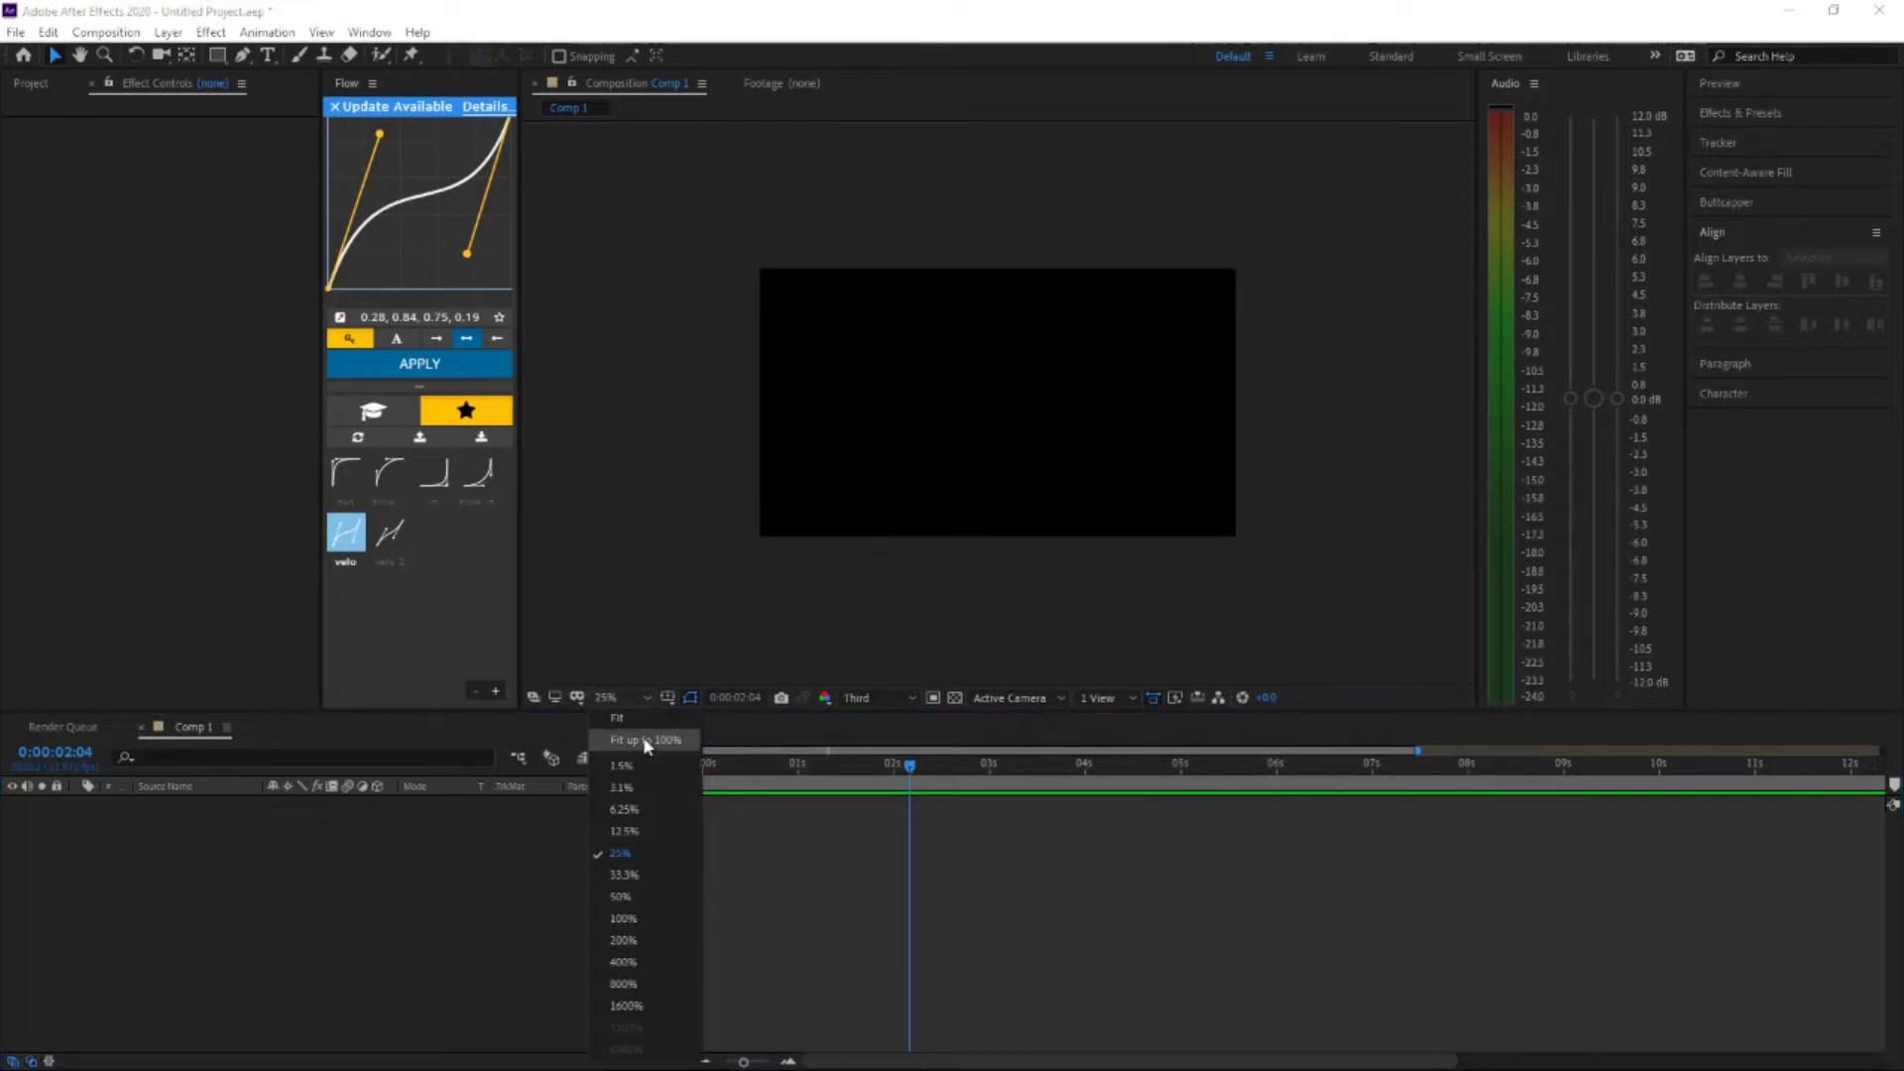
left_click(646, 741)
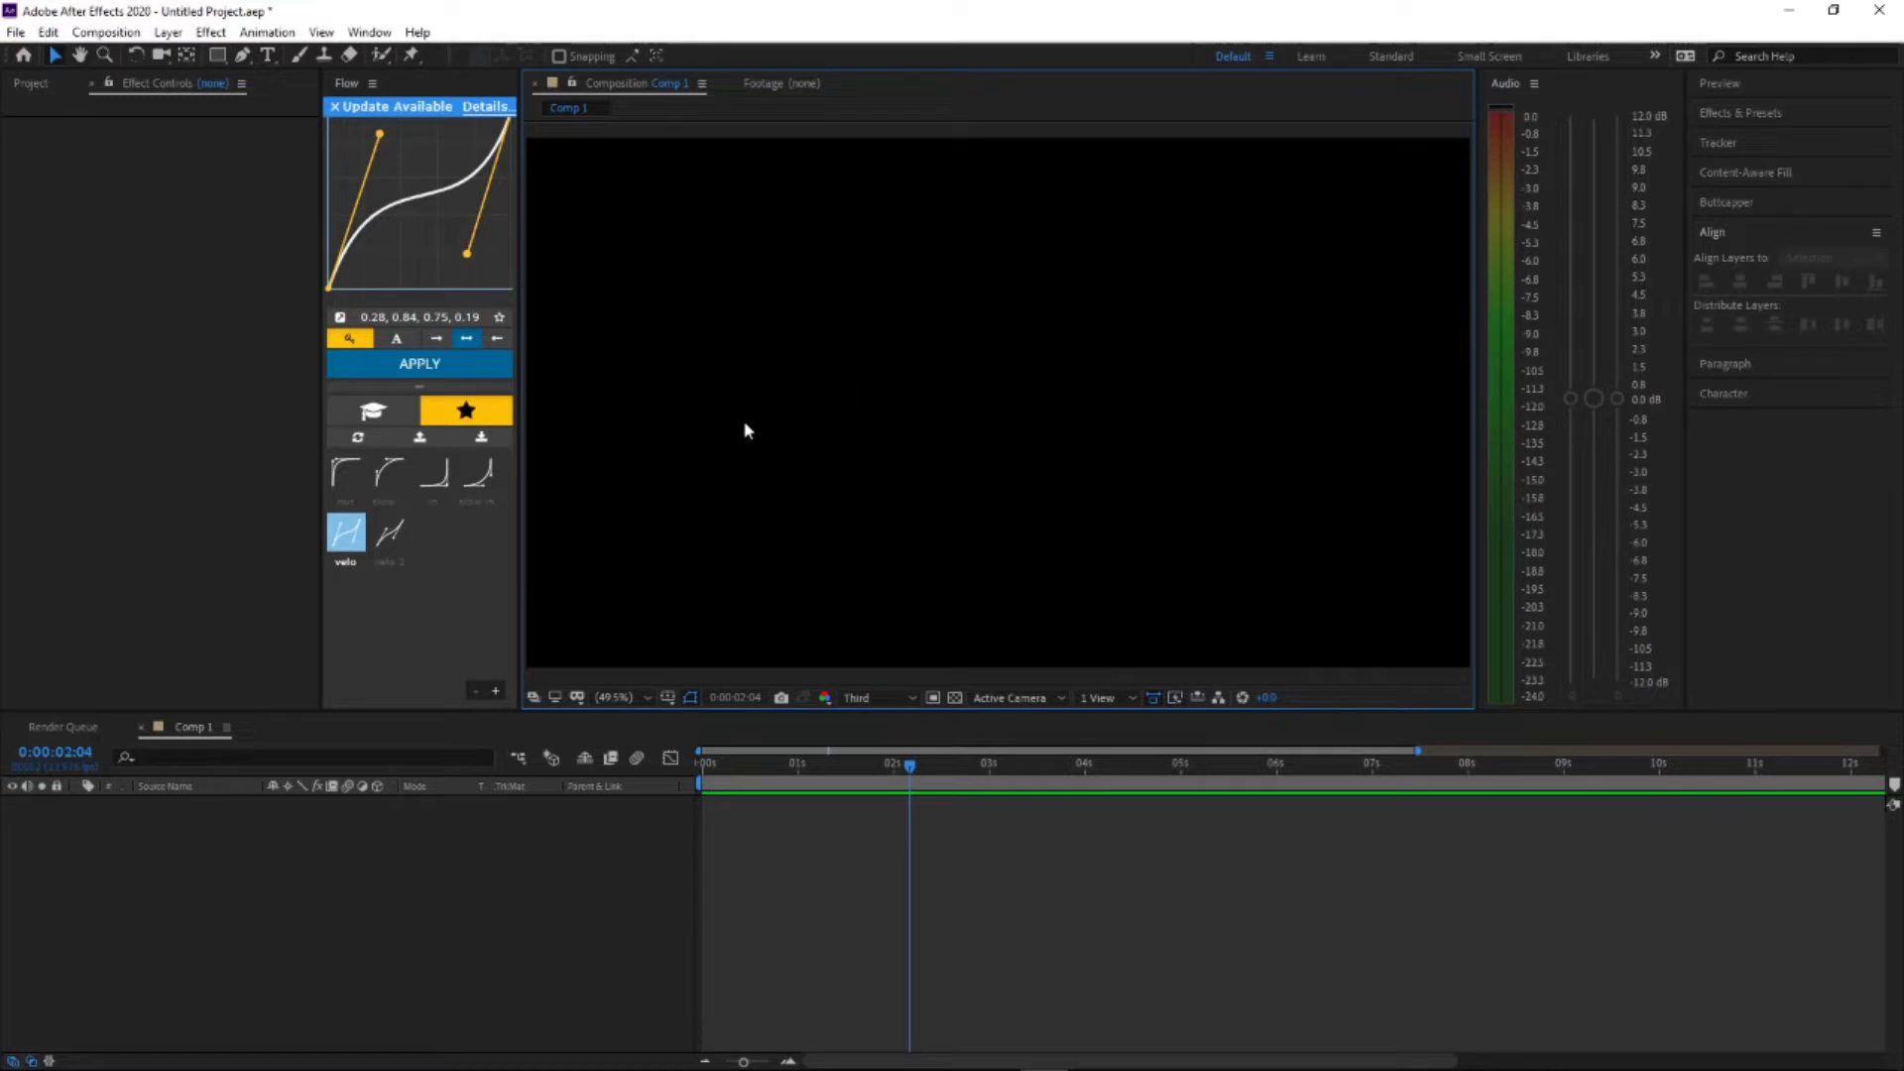
Step: Set the viewer's preview resolution to Third and move the playhead to the start of the timeline
left_click(859, 705)
left_click(860, 701)
left_click(861, 702)
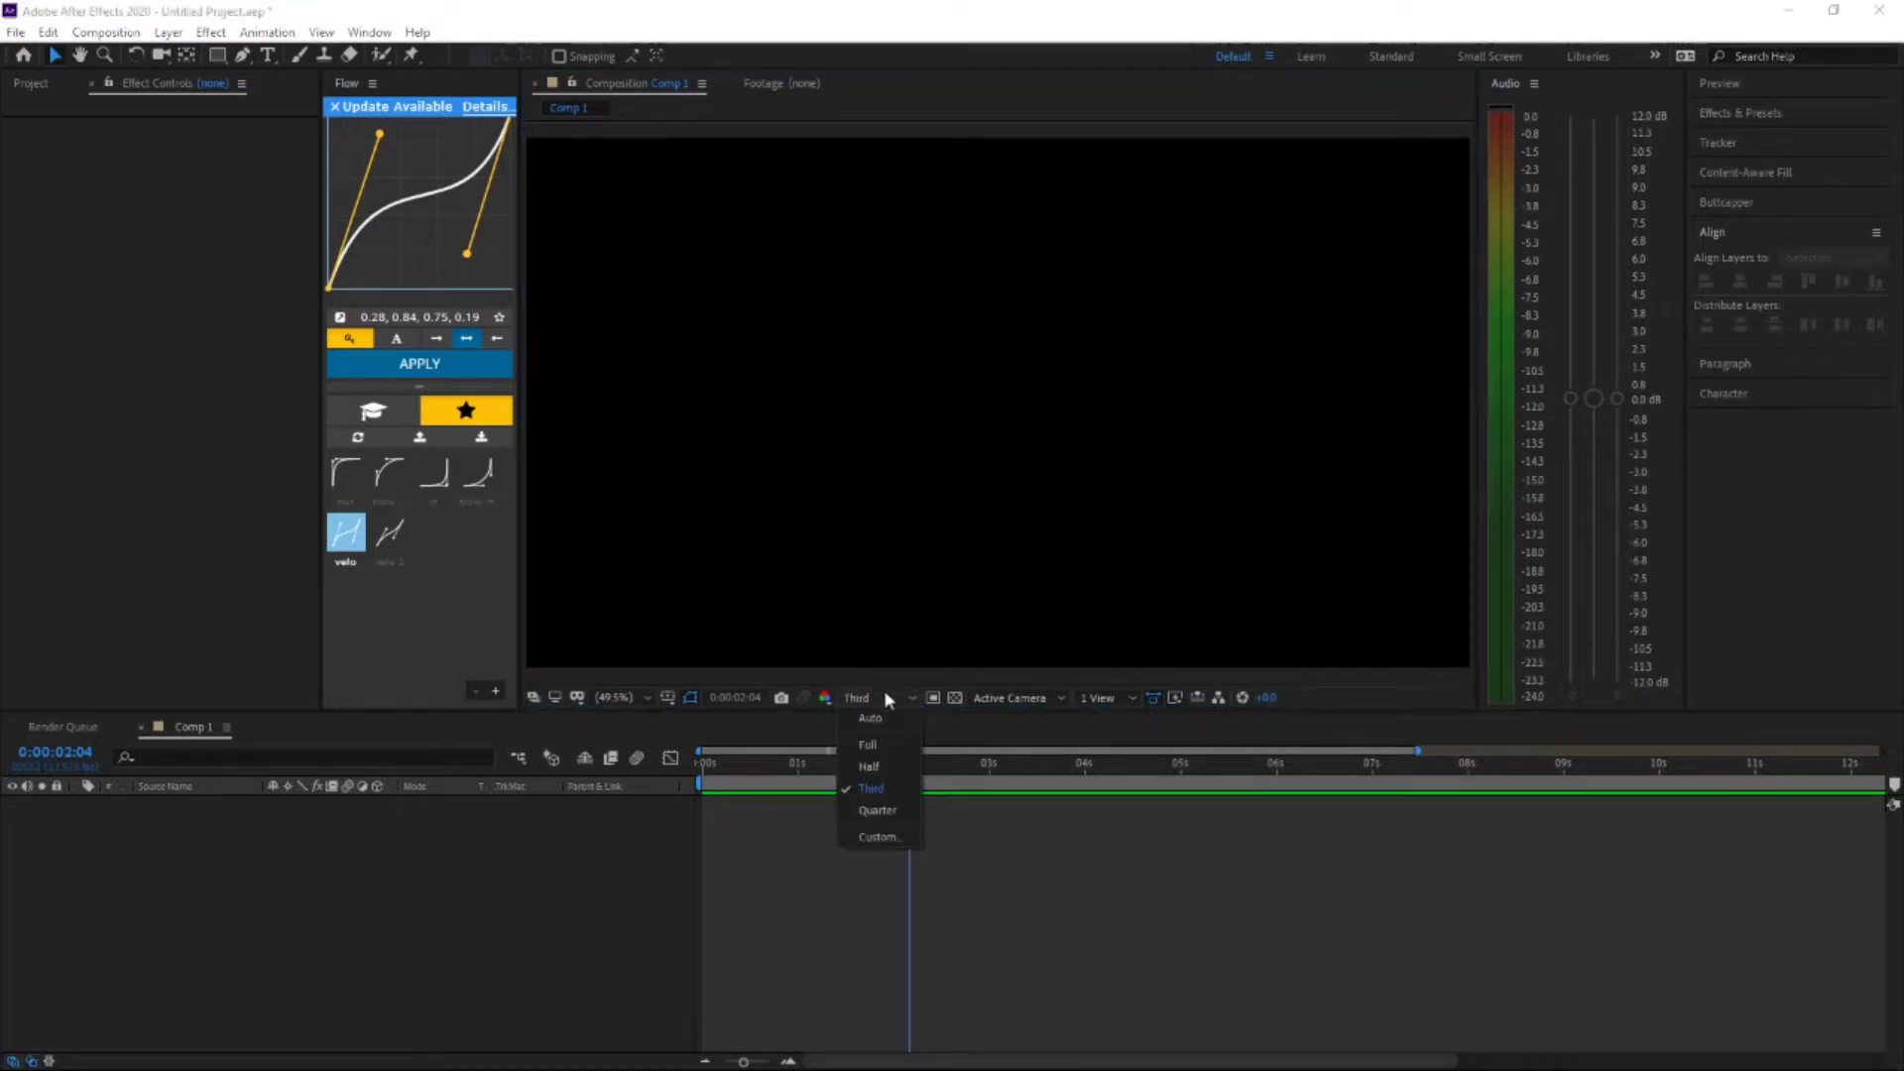
left_click(890, 698)
left_click(890, 699)
left_click(890, 736)
left_click(888, 702)
left_click(908, 787)
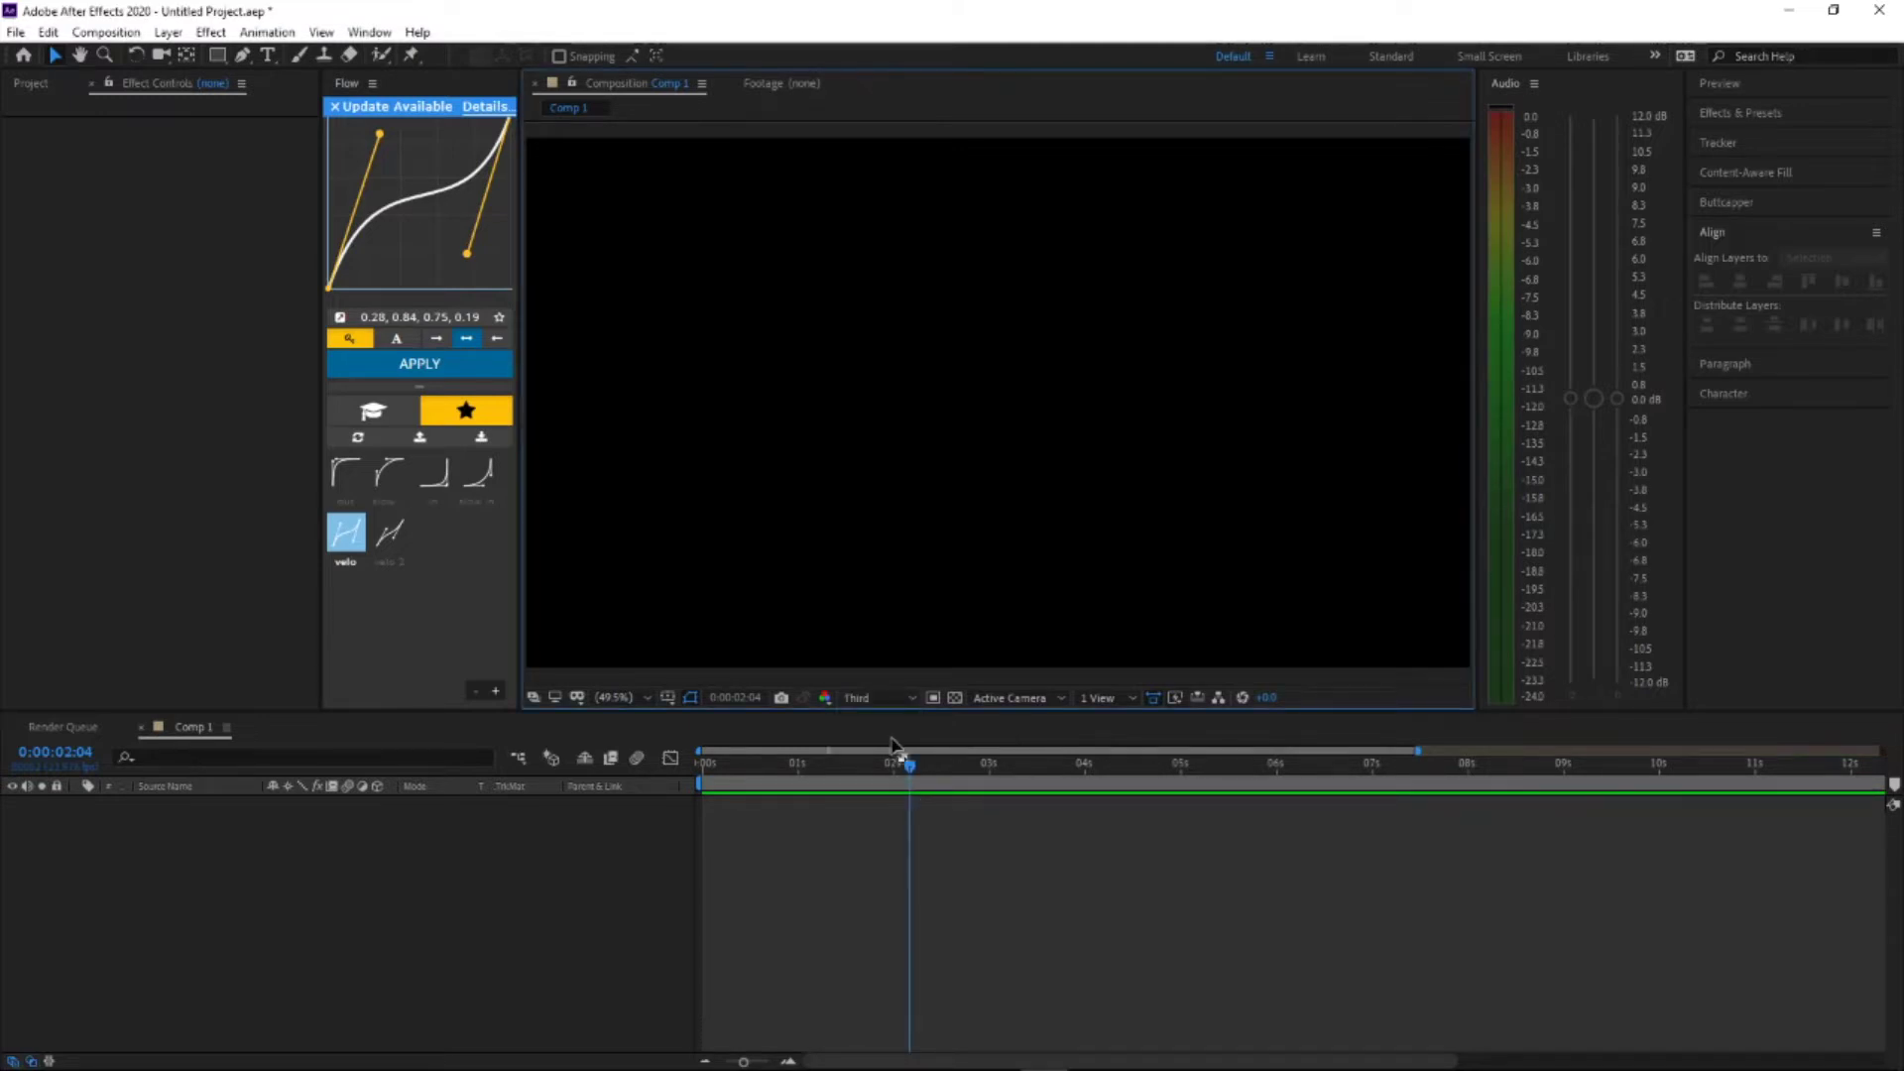
left_click(896, 704)
left_click(882, 790)
left_click_drag(881, 764, 627, 790)
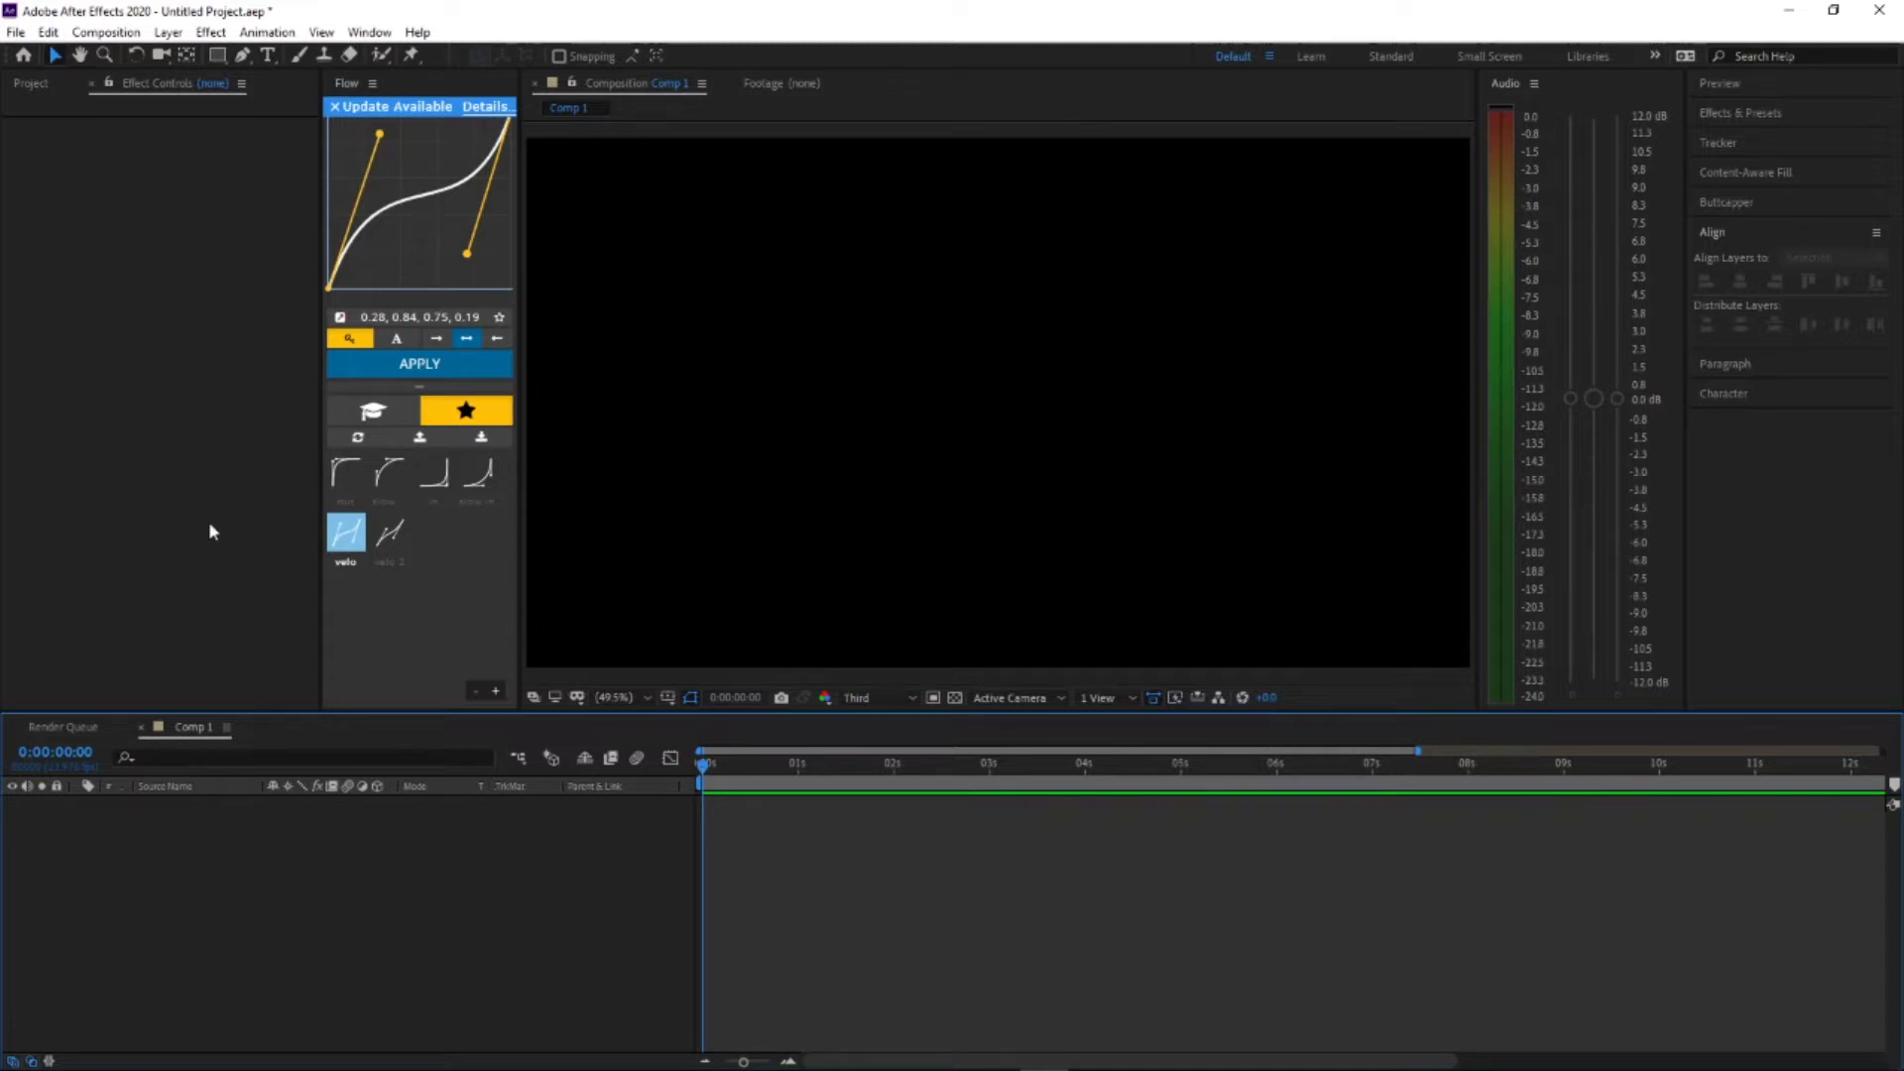
Step: Create a project folder named "comps" and move Comp 1 into it
left_click(31, 84)
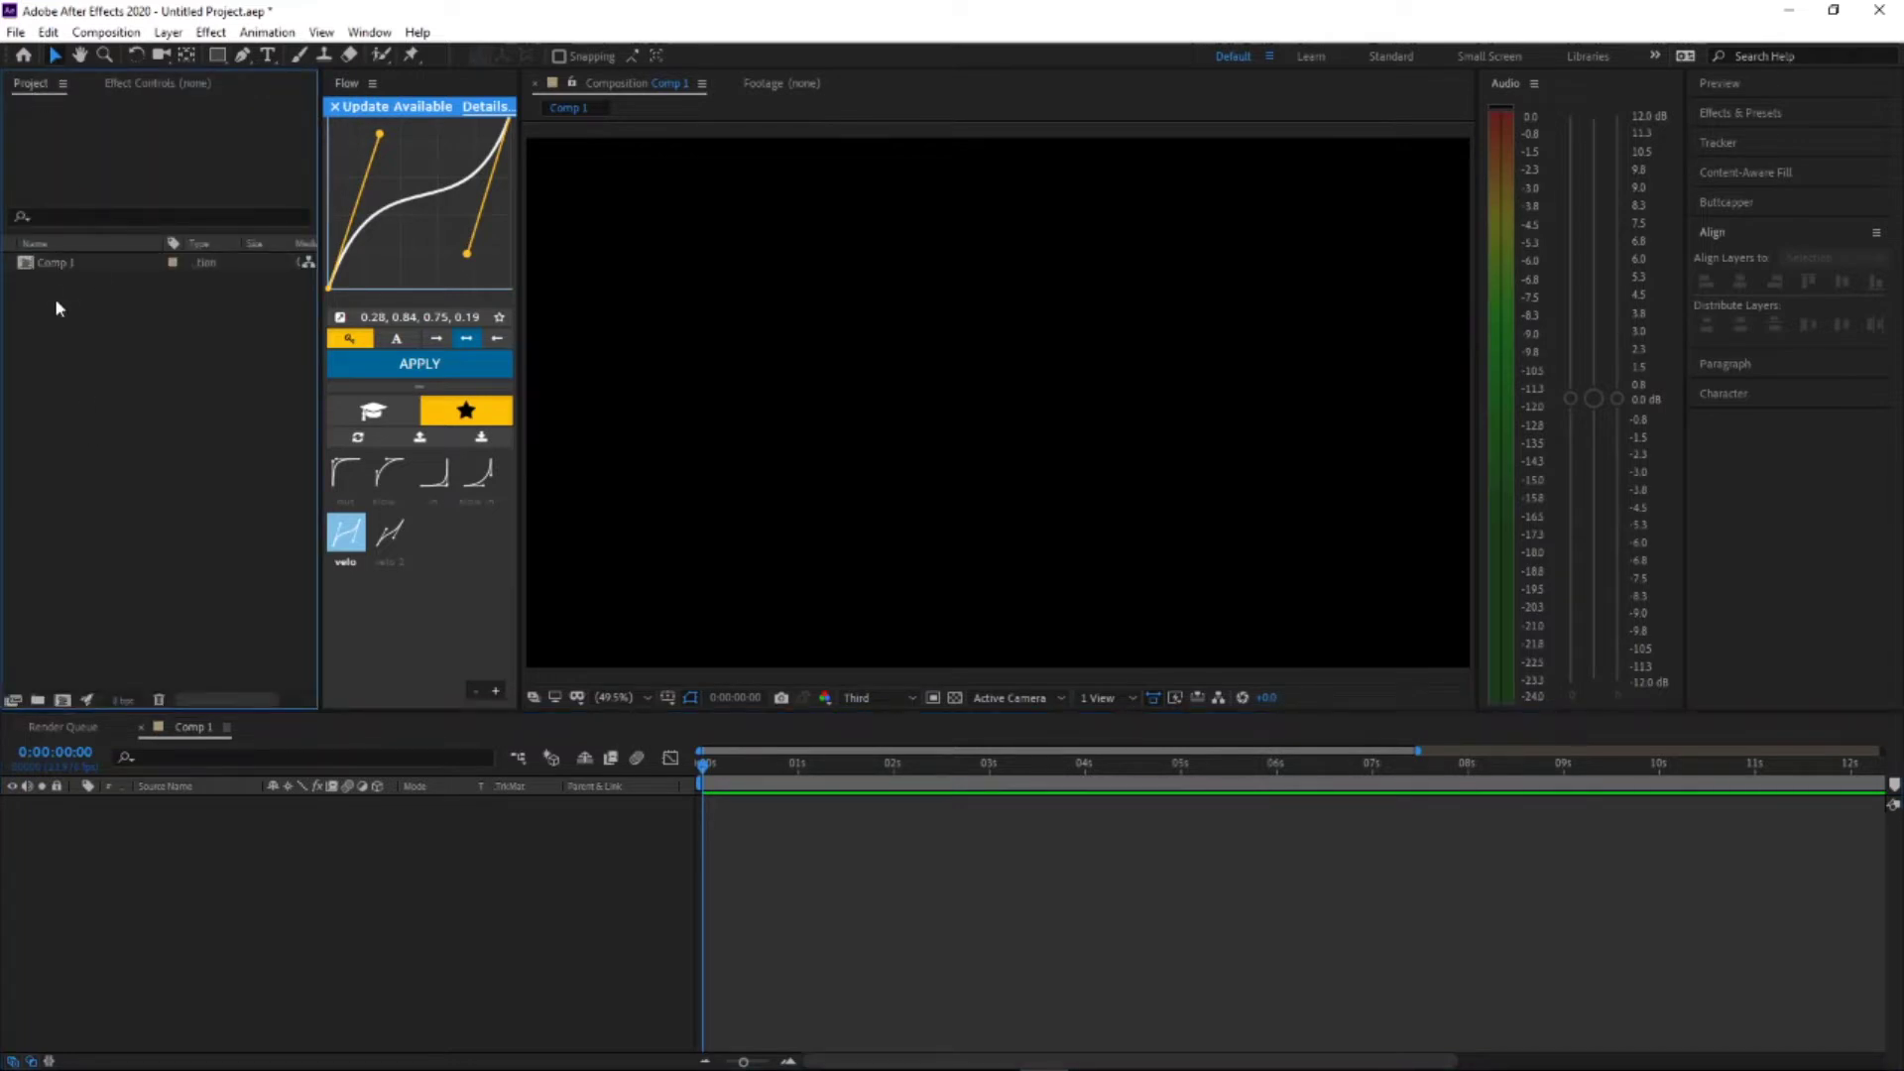
left_click(57, 263)
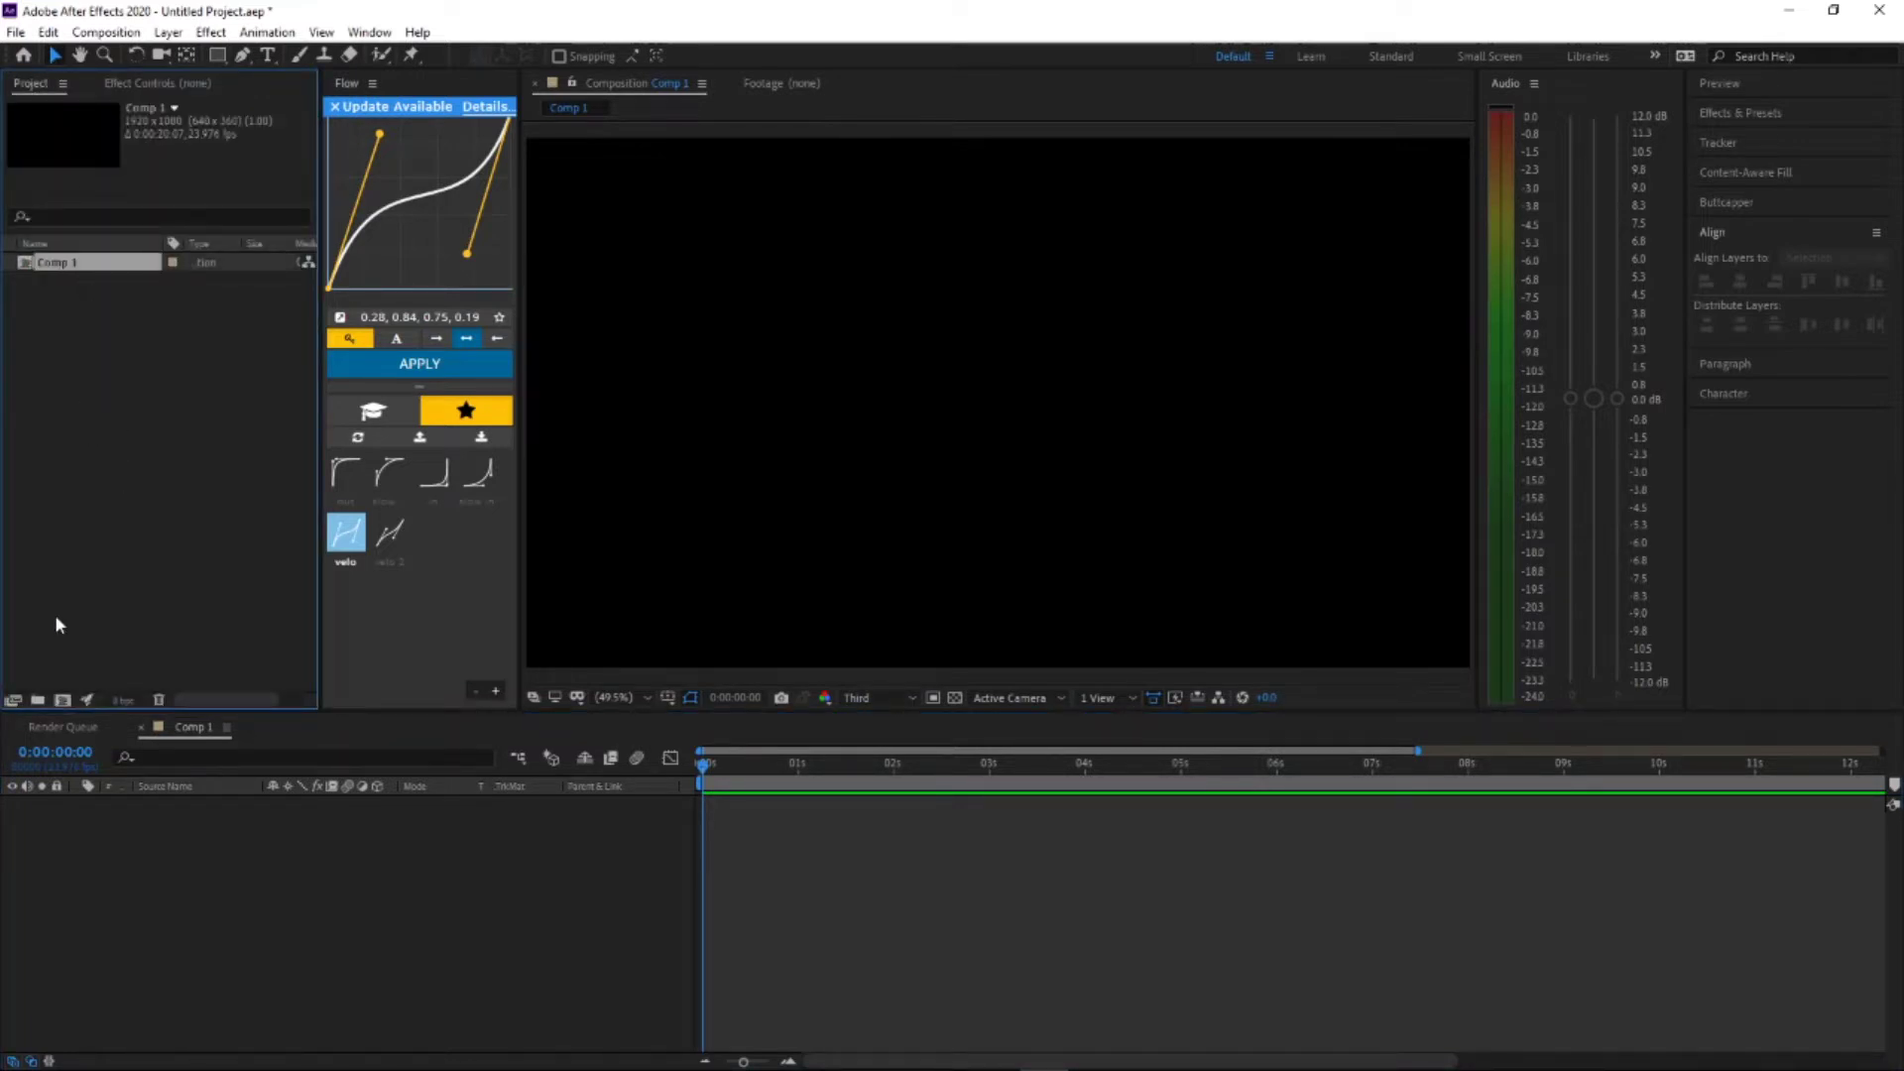
left_click(36, 699)
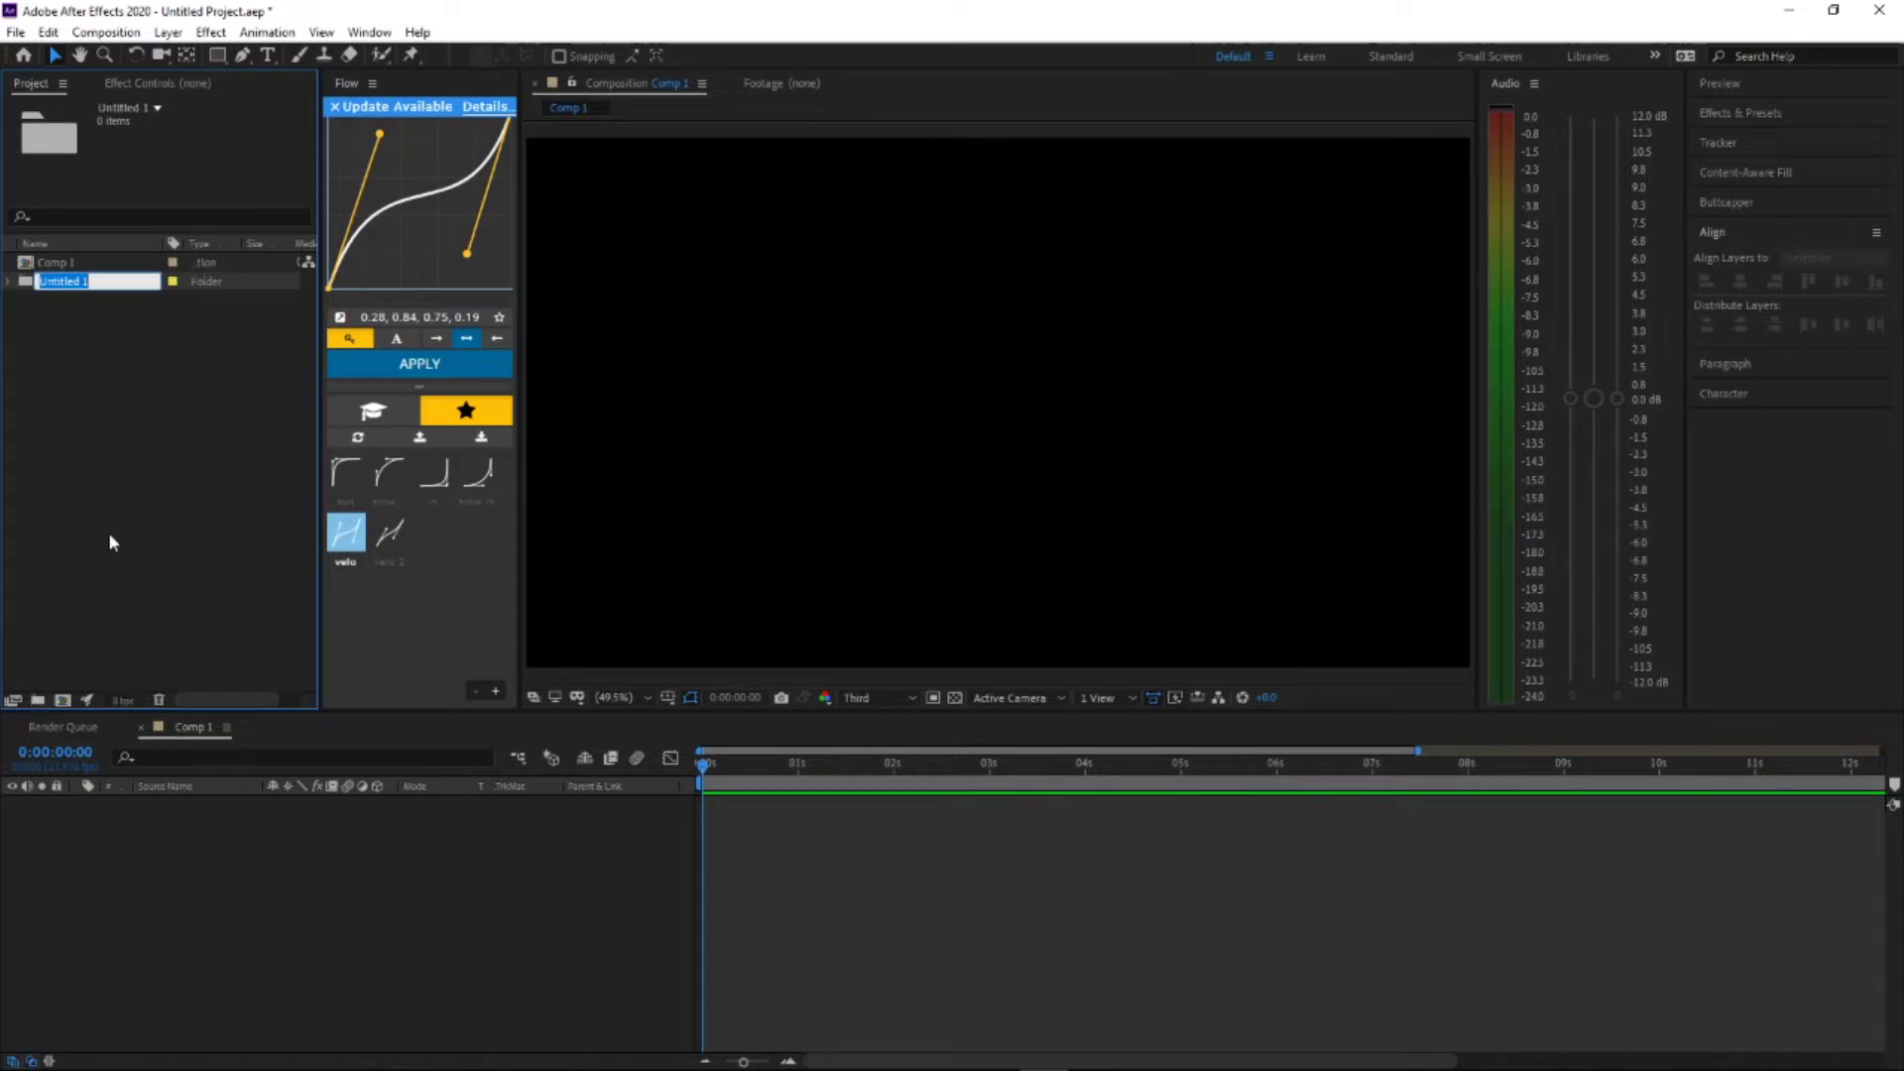
type("comps")
key("Return")
left_click(63, 83)
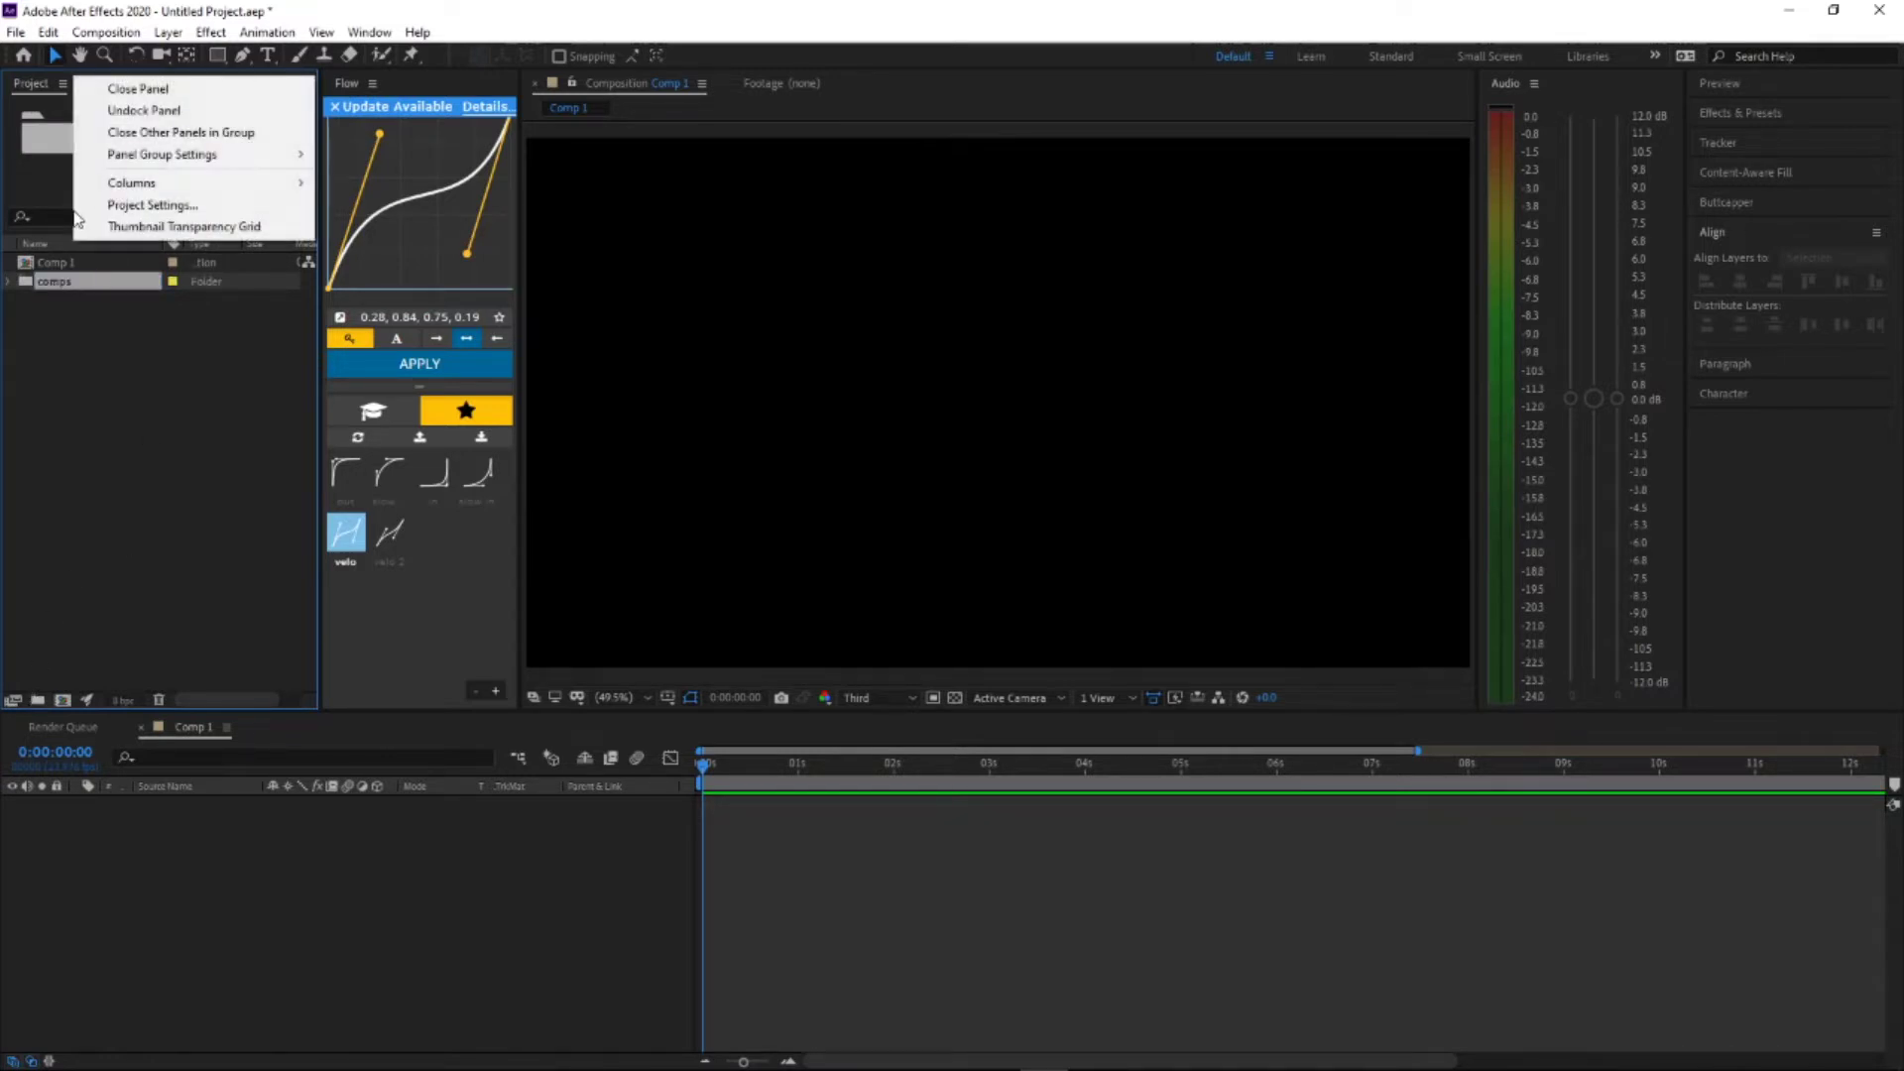
left_click(54, 263)
left_click_drag(54, 263, 108, 291)
Step: Create a project folder named "clips" at the top level of the project
left_click(38, 700)
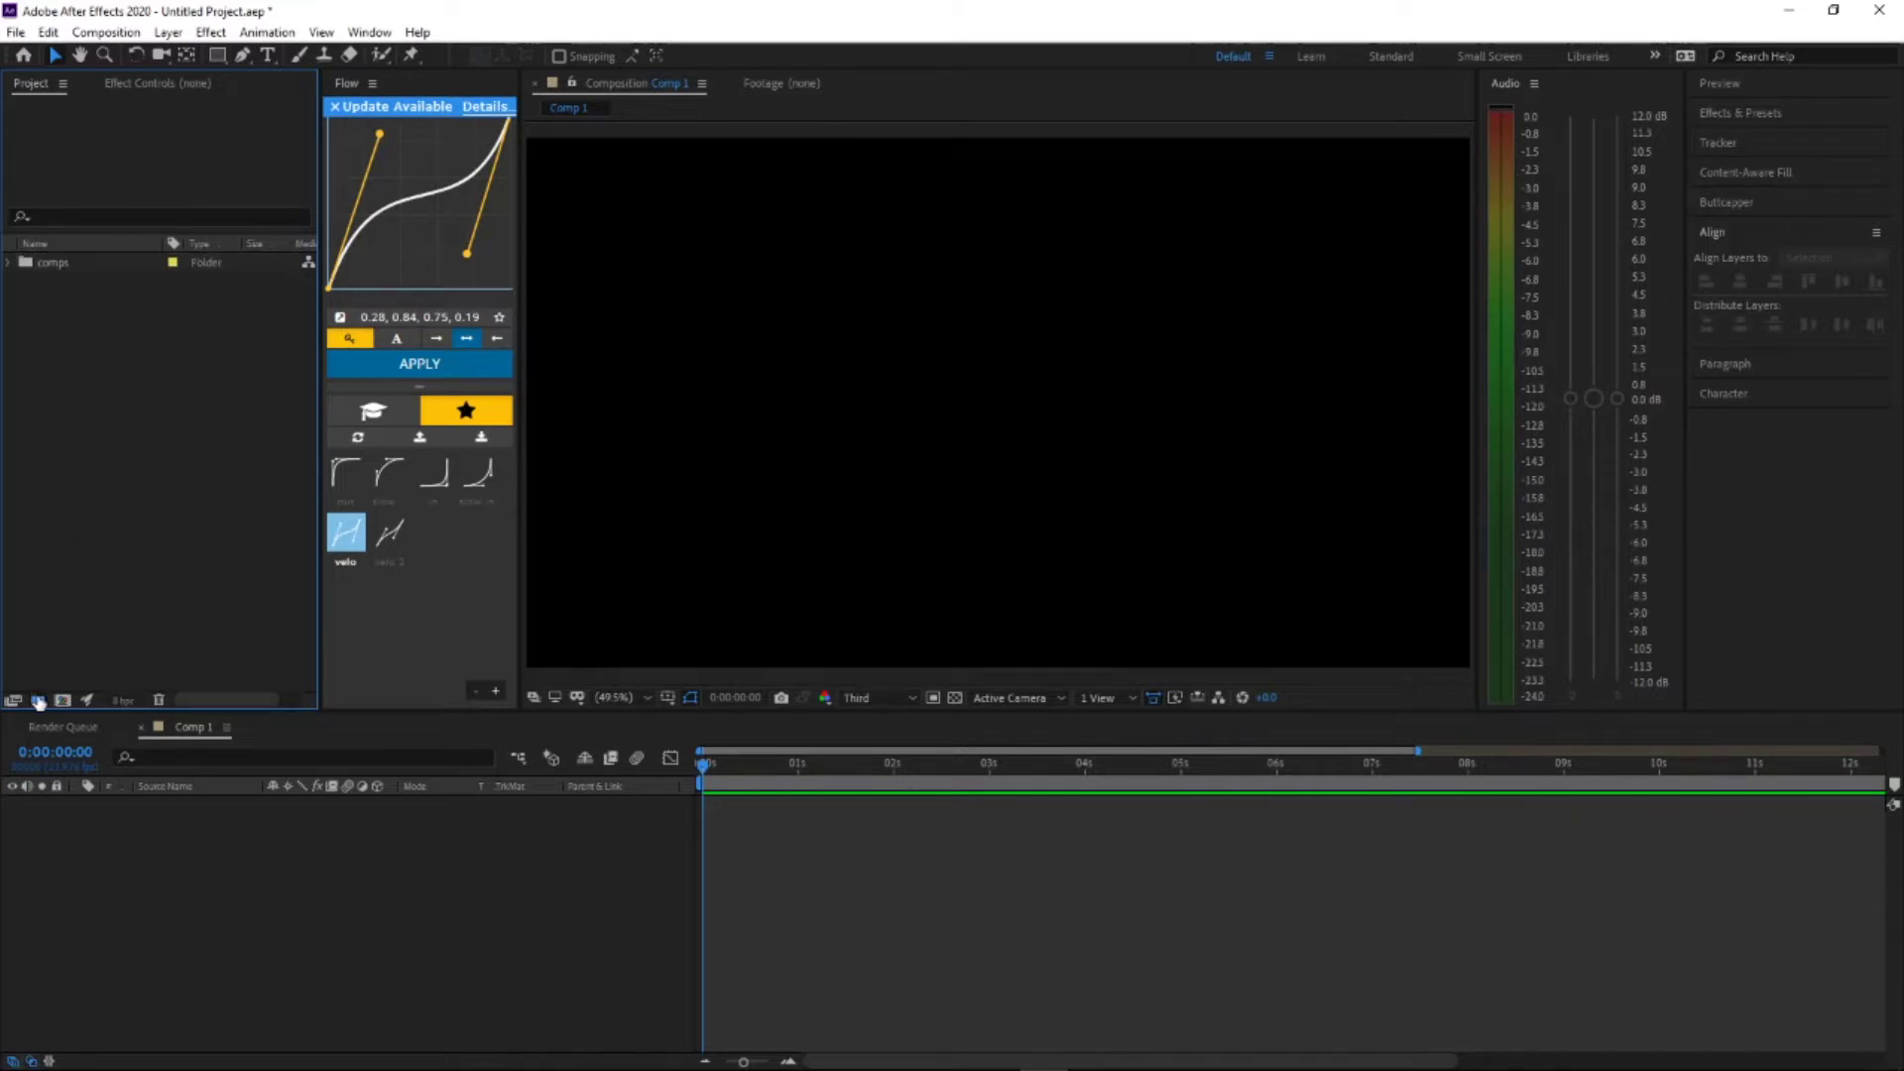
type("clips")
key("Return")
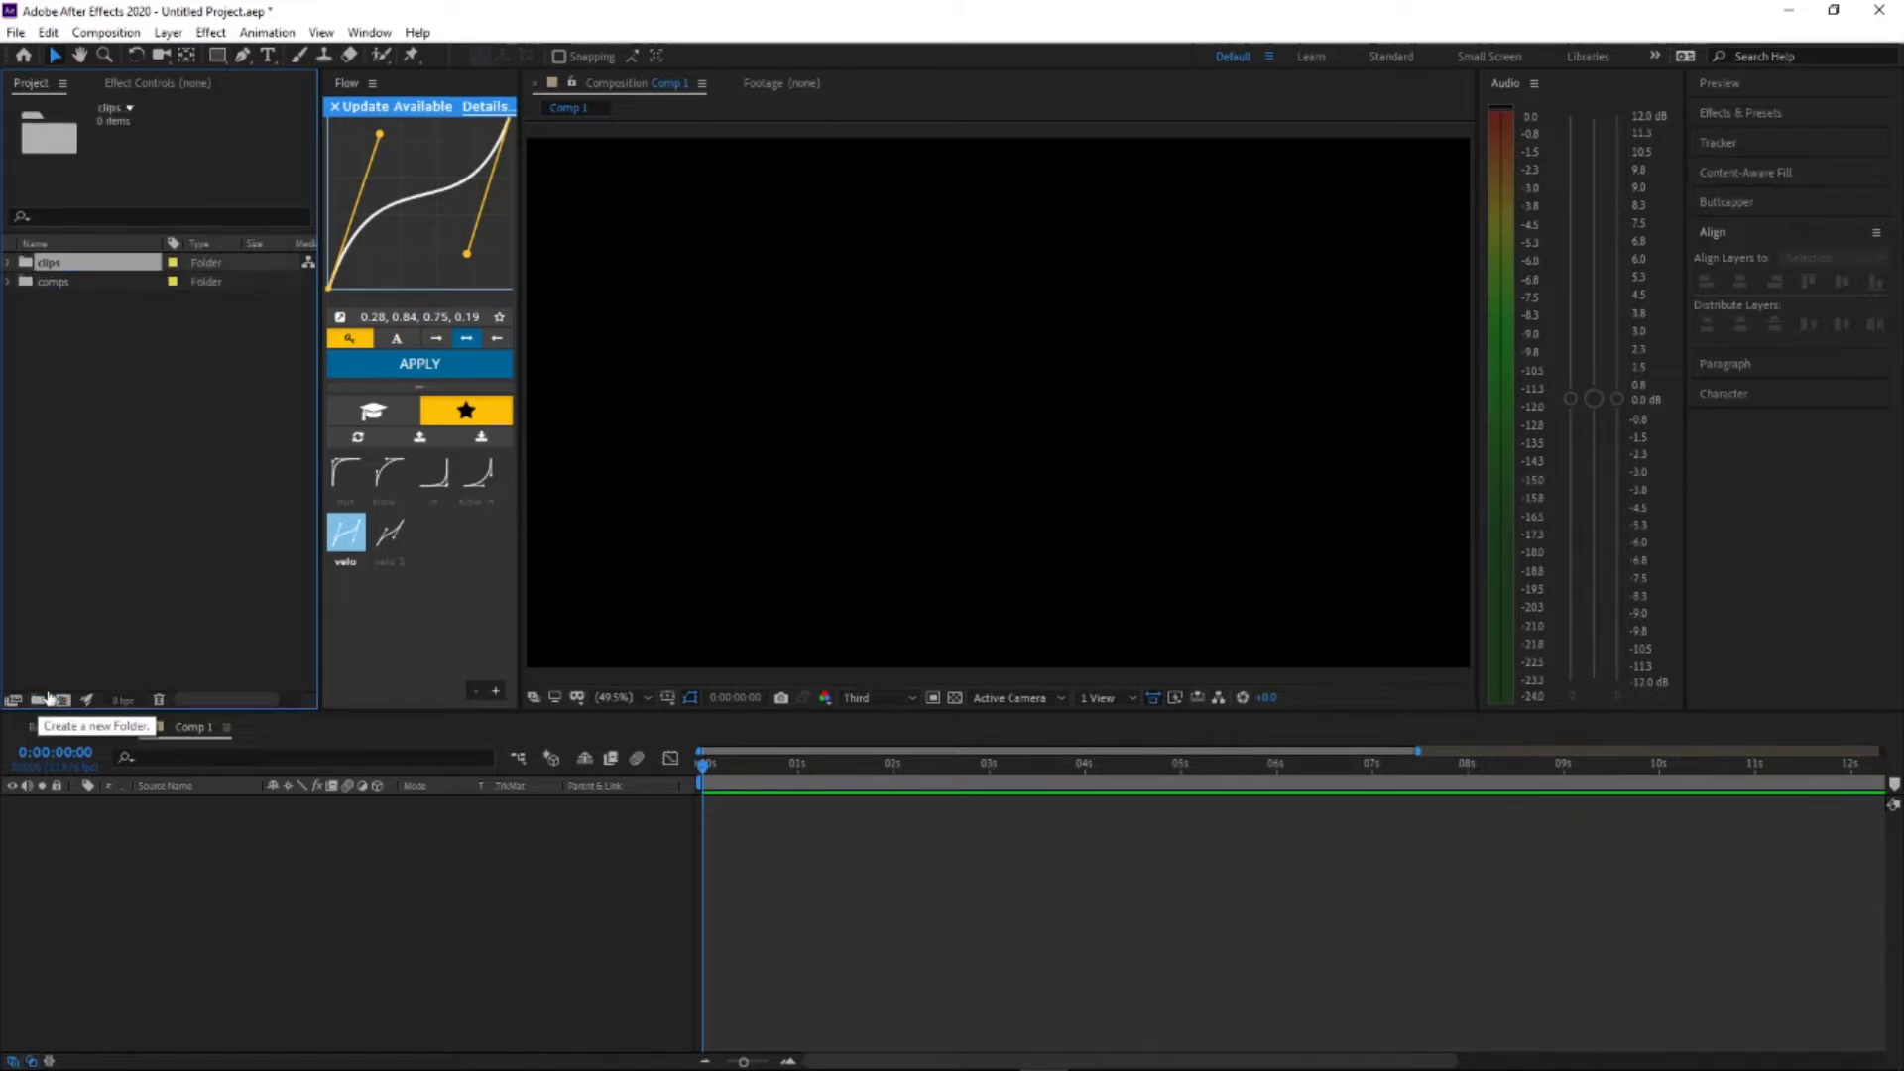
left_click(40, 703)
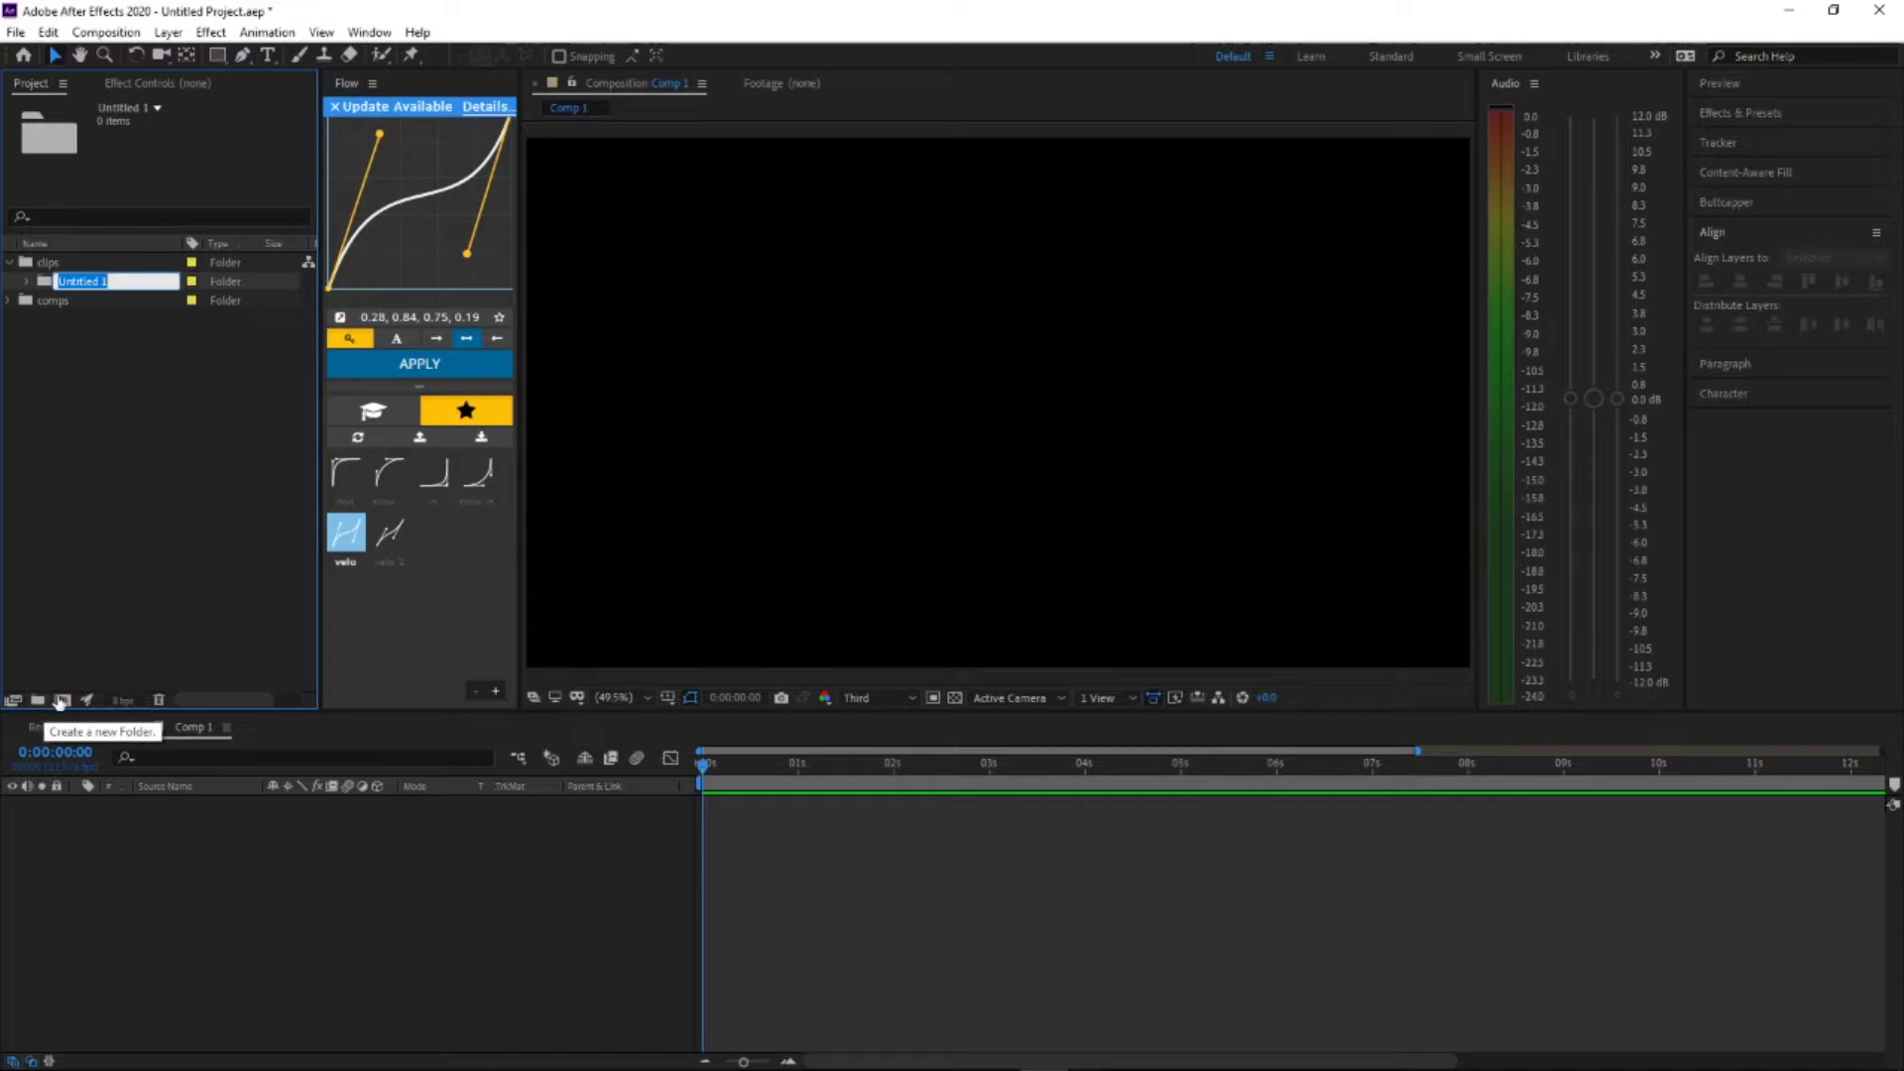
left_click(111, 504)
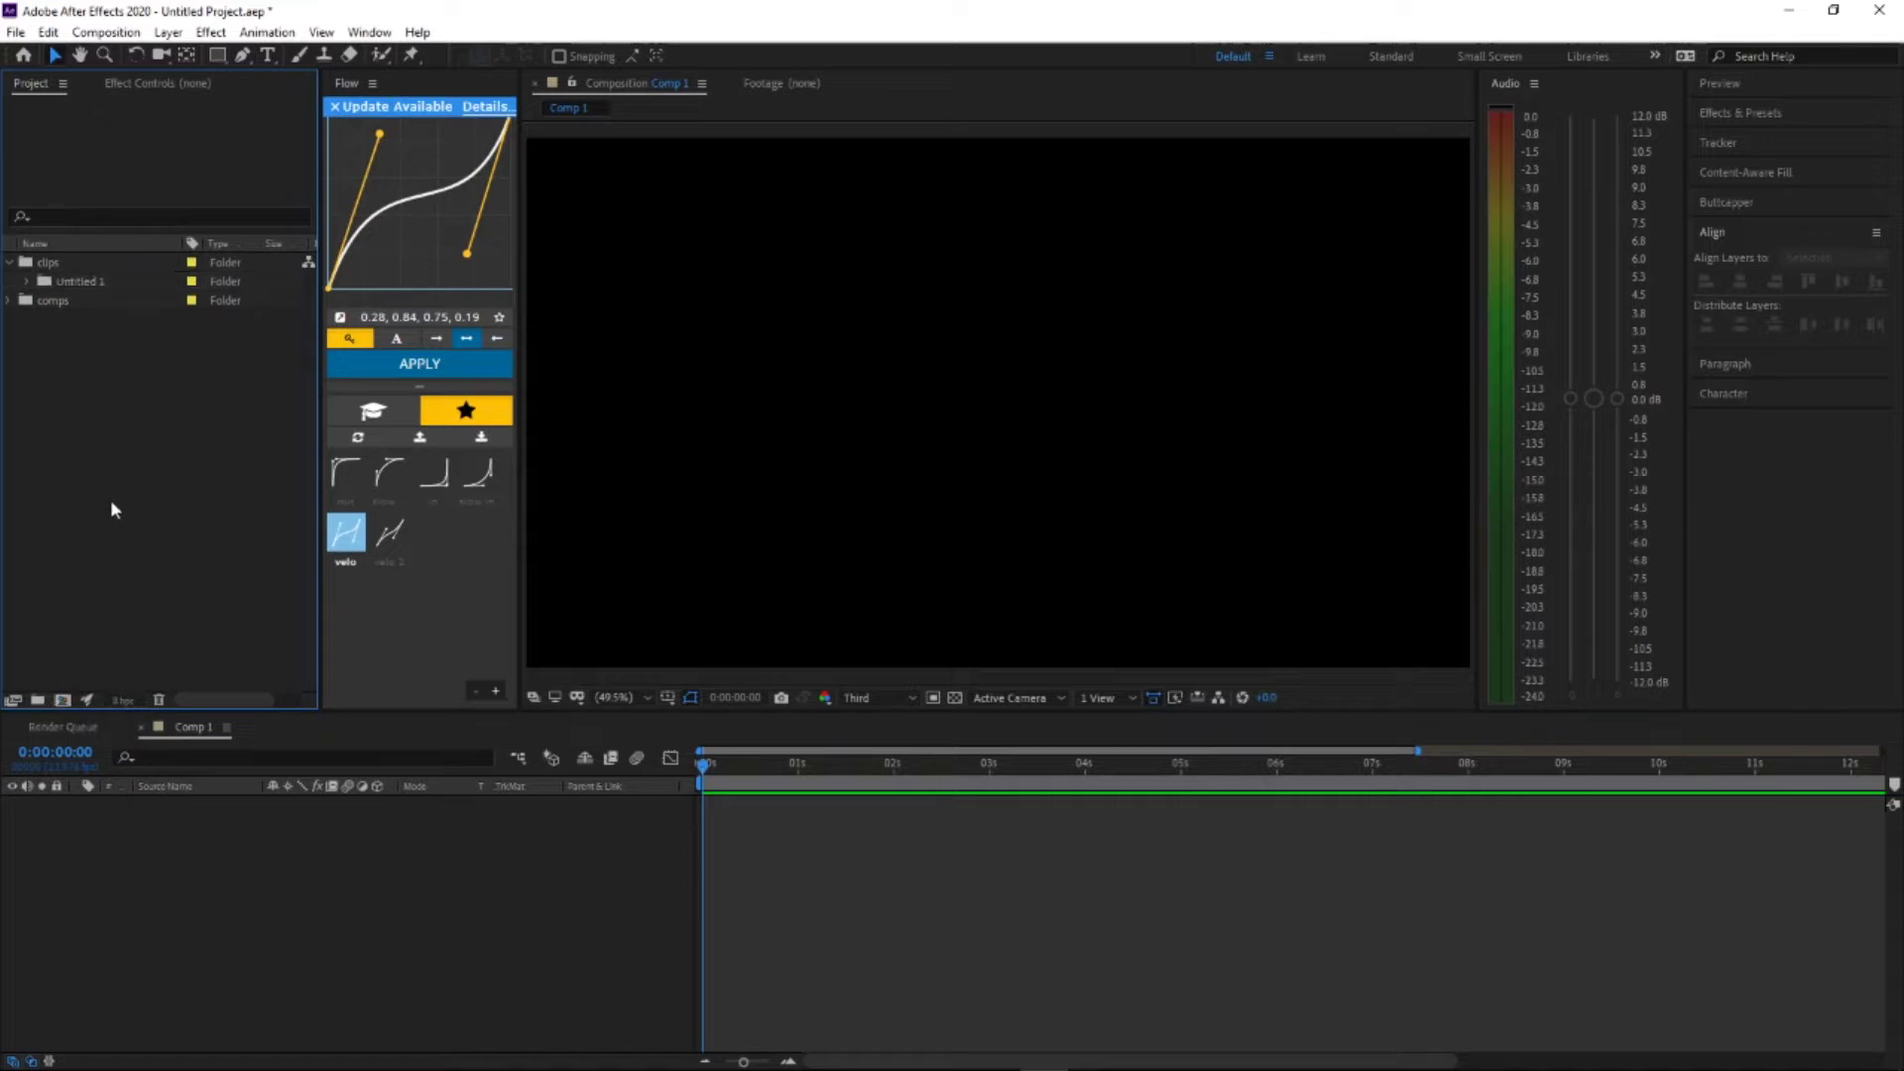
left_click(88, 283)
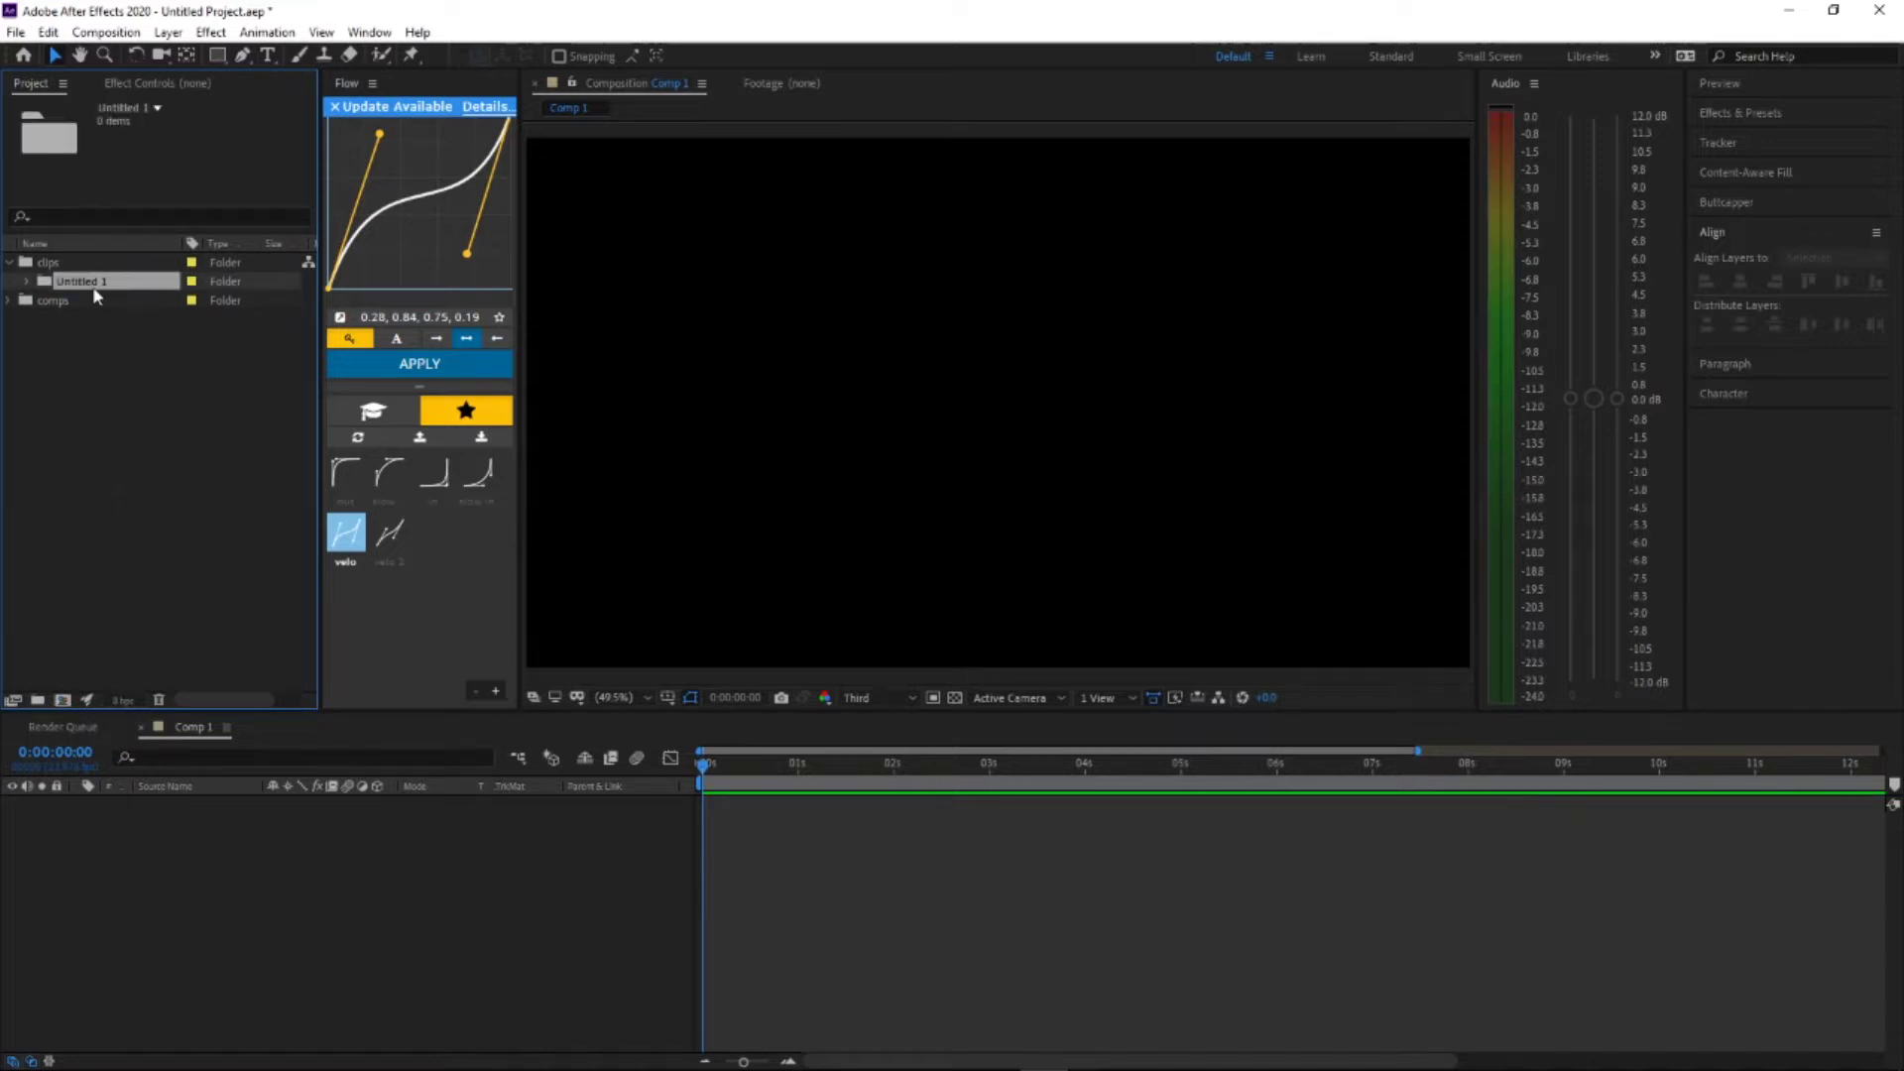
key("Delete")
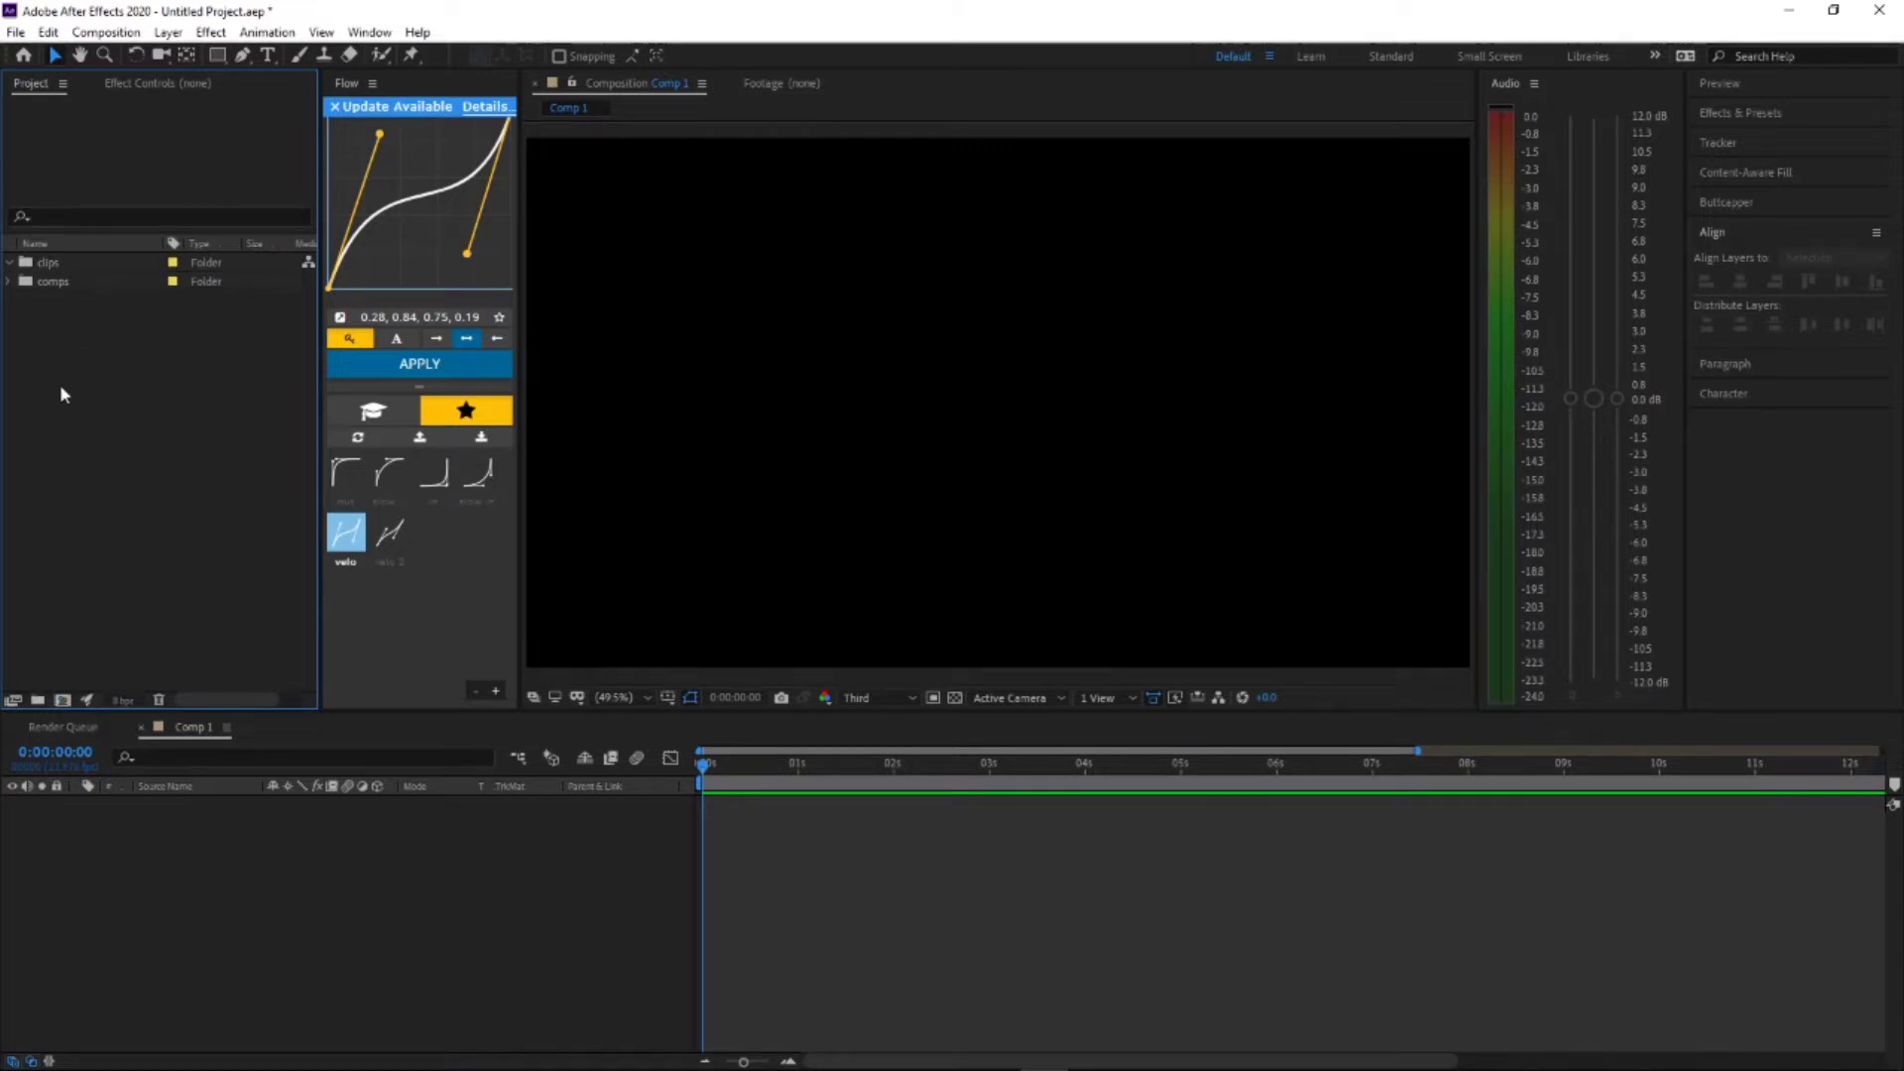
Step: Create a project folder named "music" at the same level as clips and comps
left_click(37, 700)
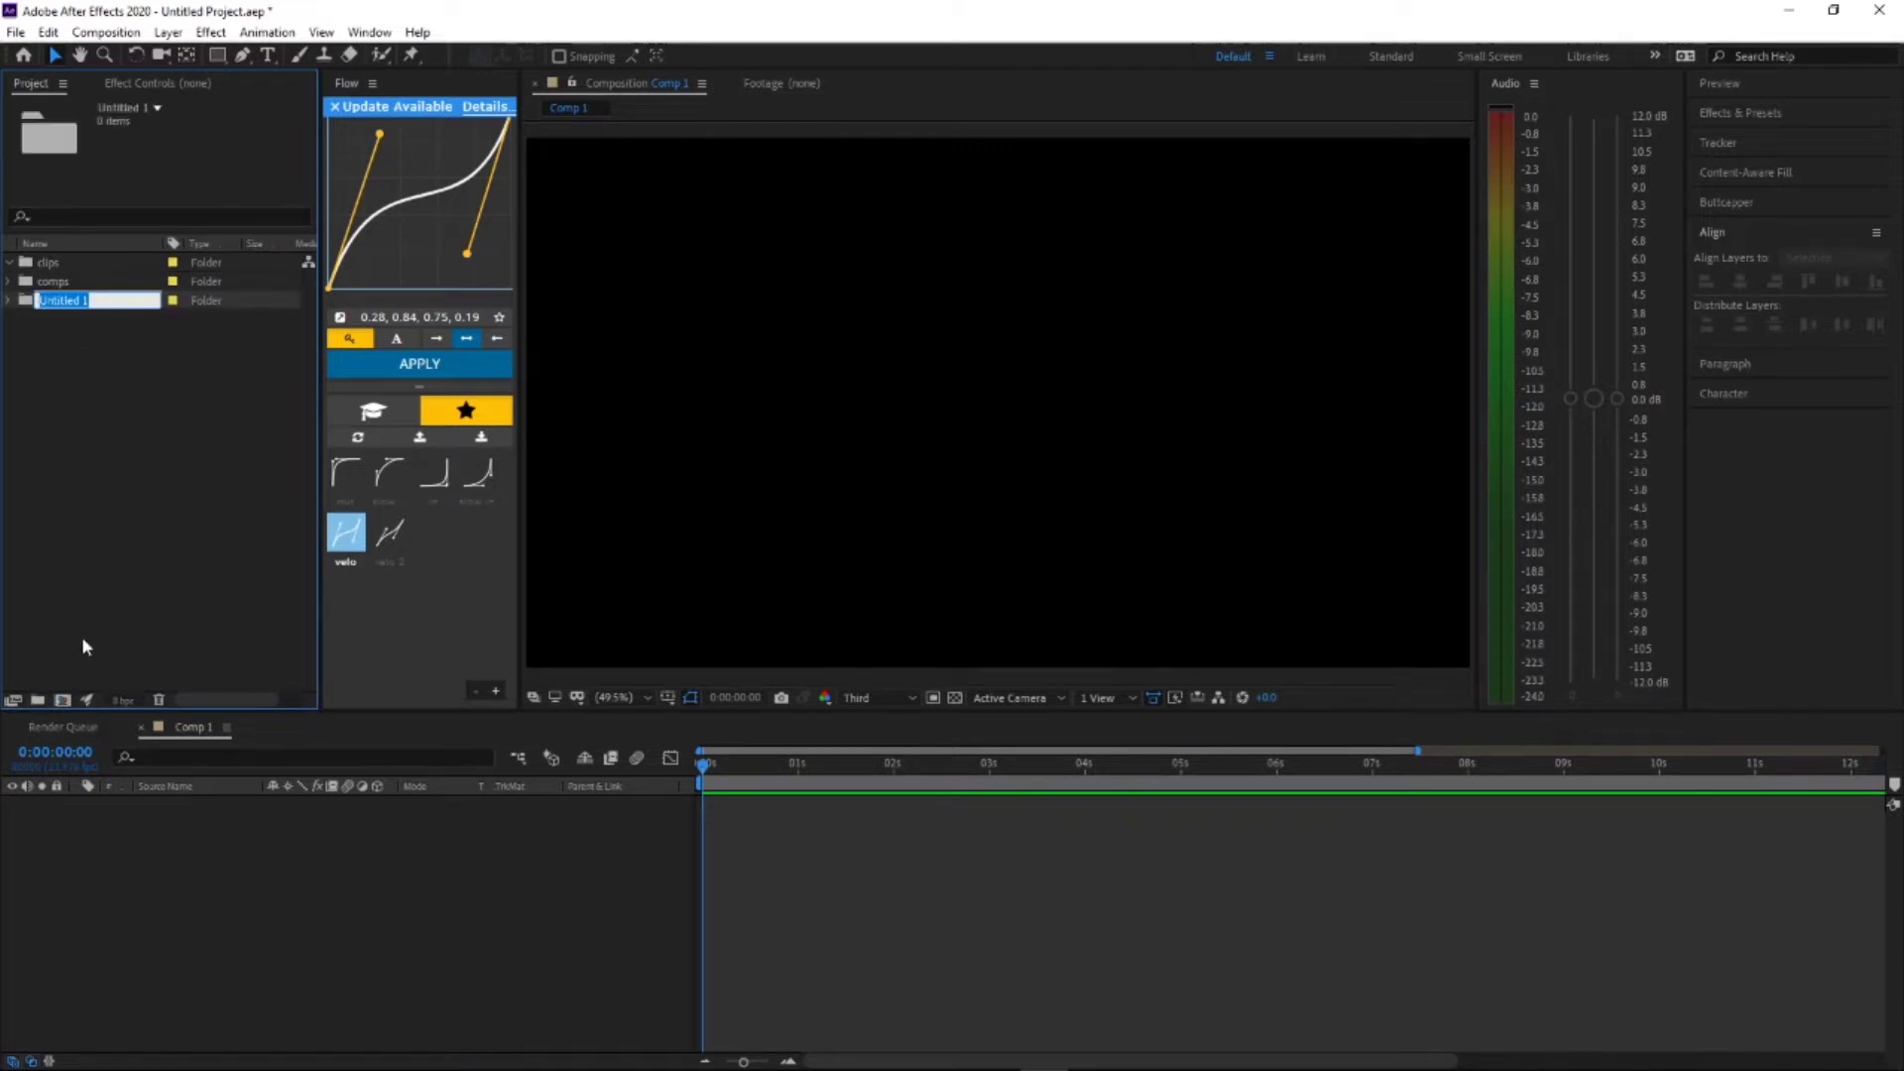
type("music")
key("Return")
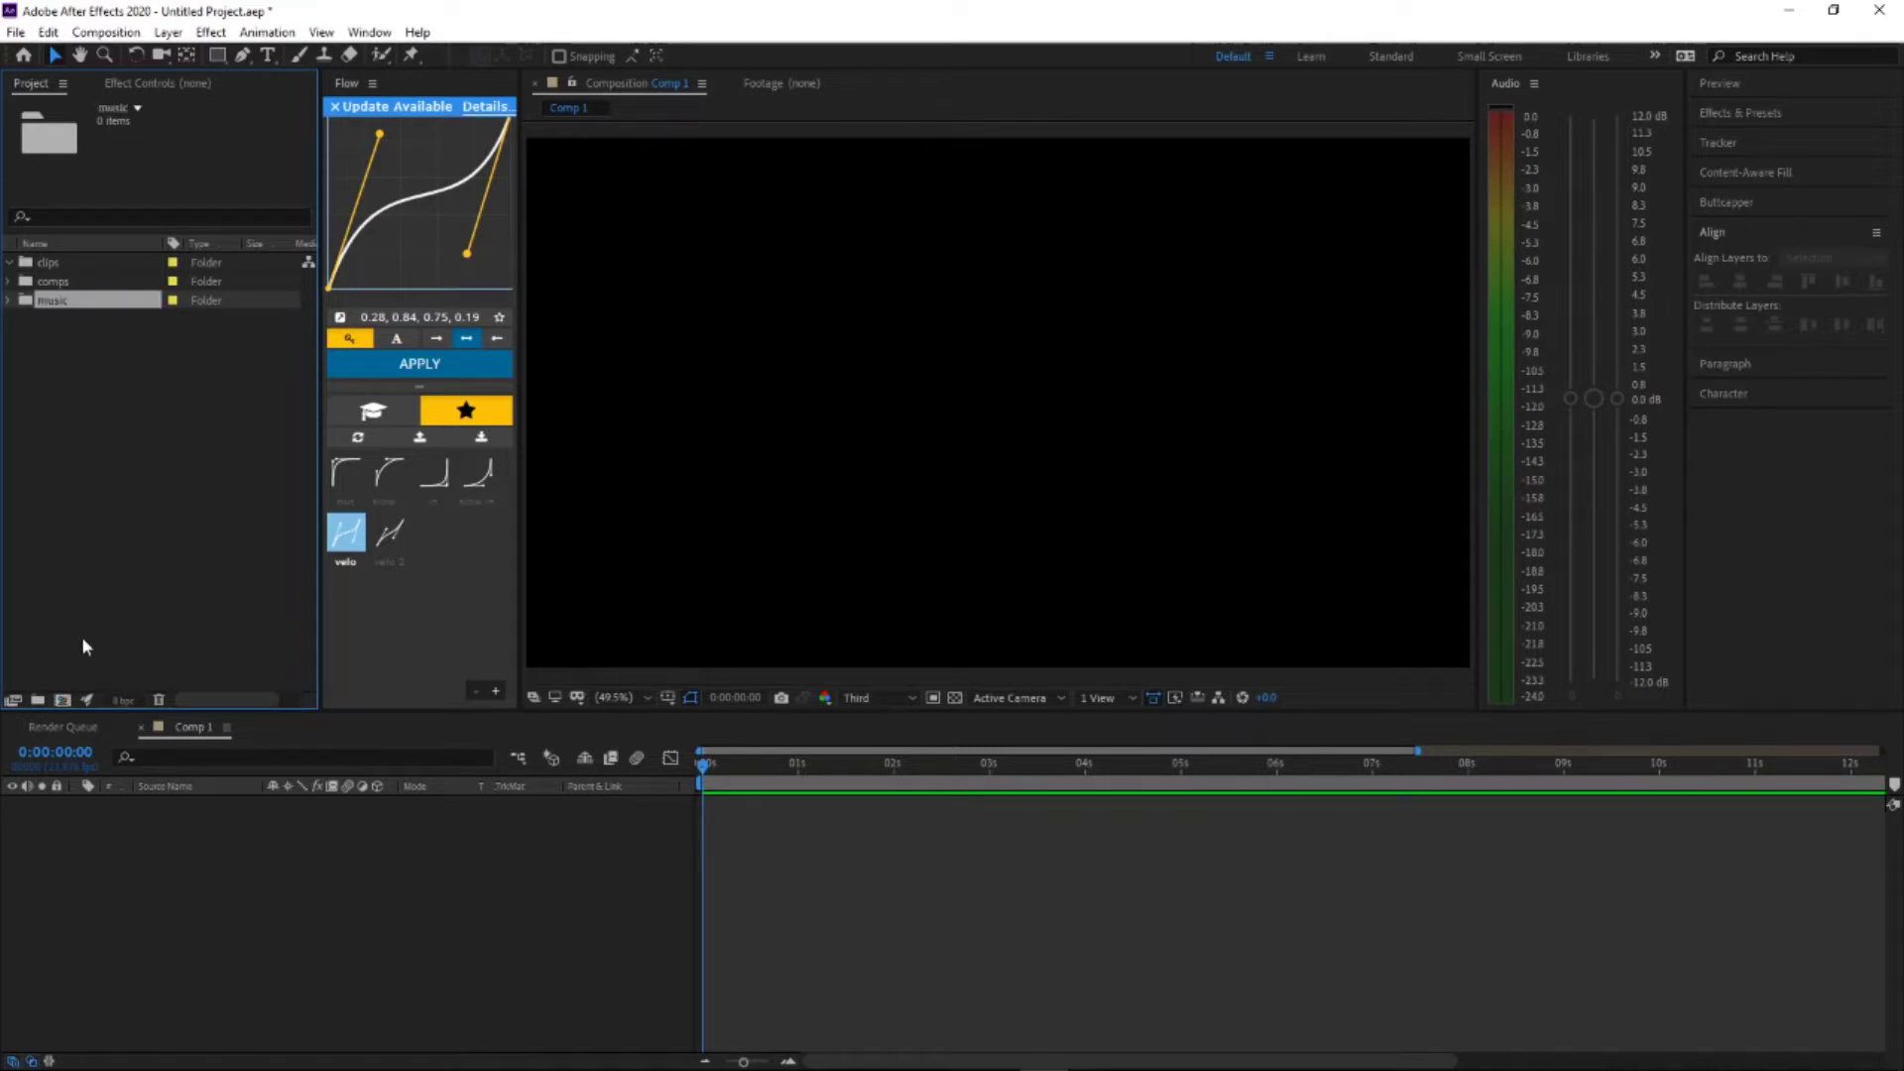
left_click(39, 701)
left_click(163, 371)
left_click(130, 317)
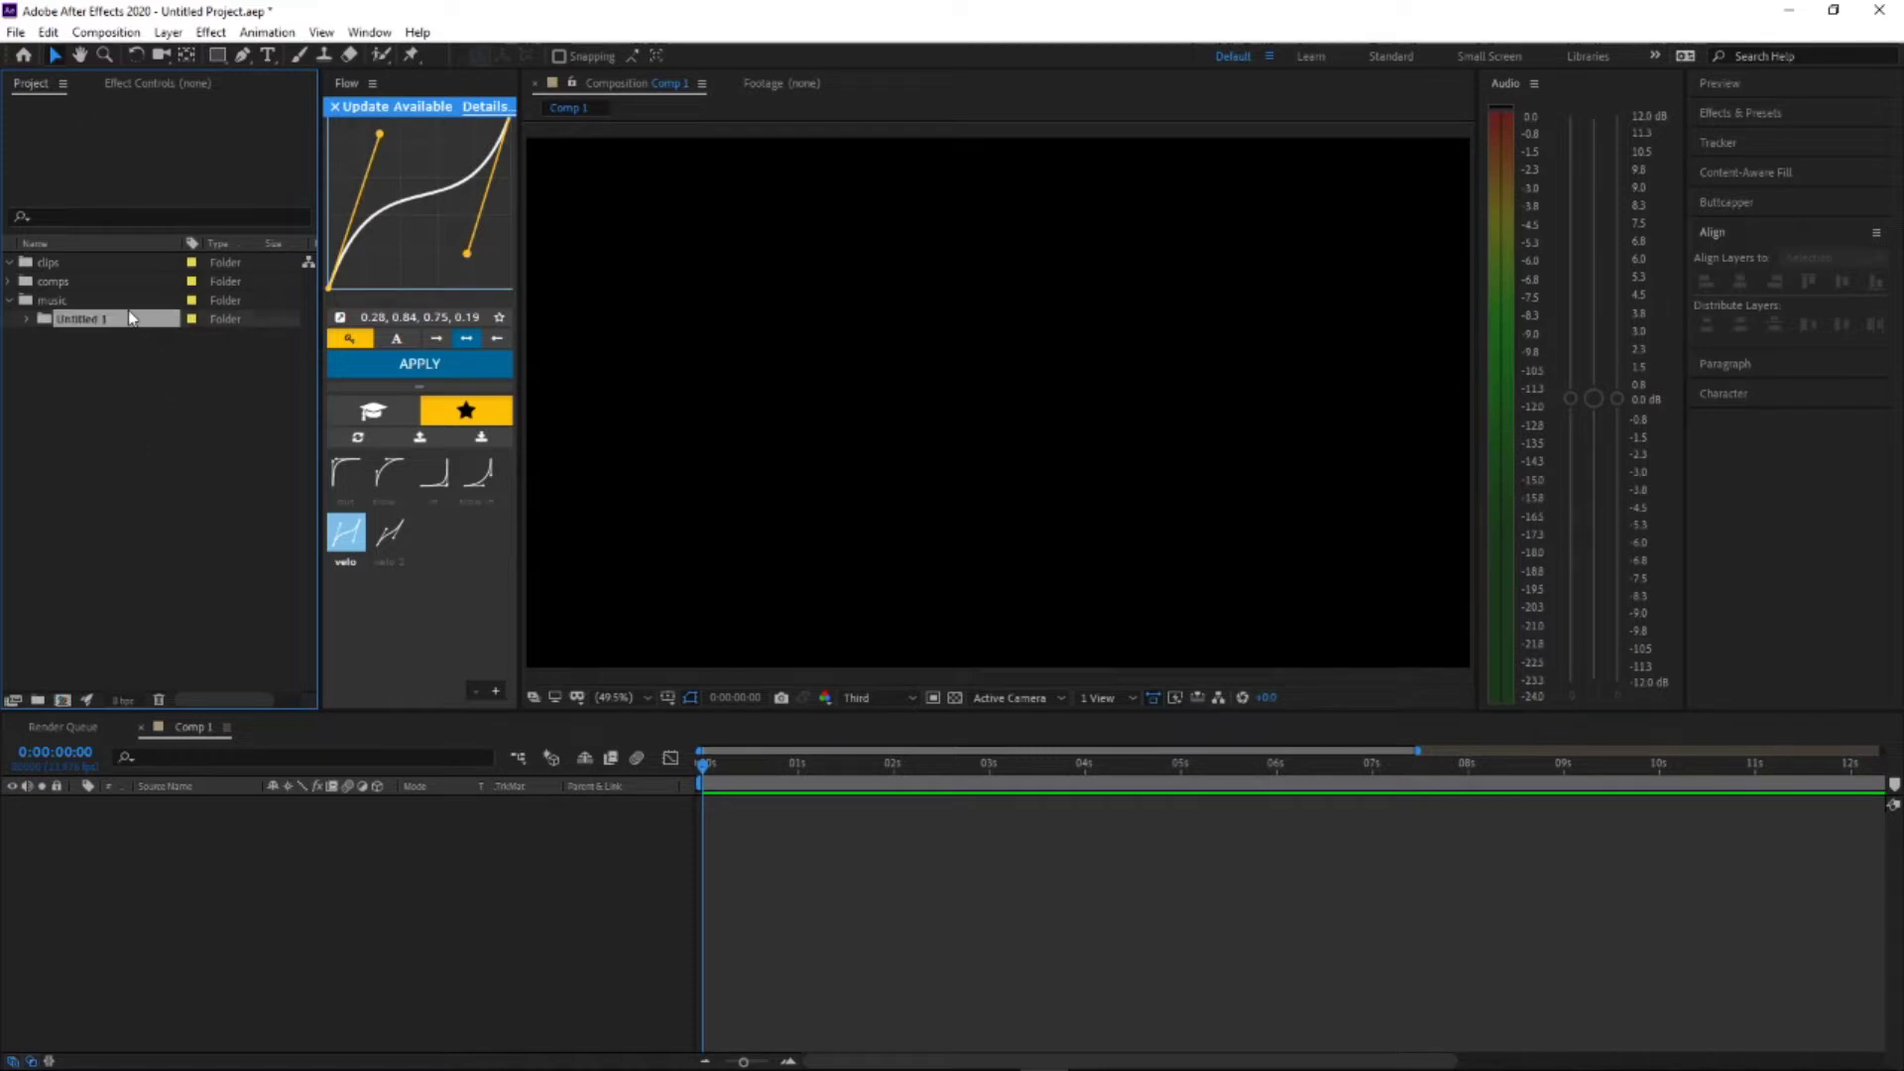
key("Delete")
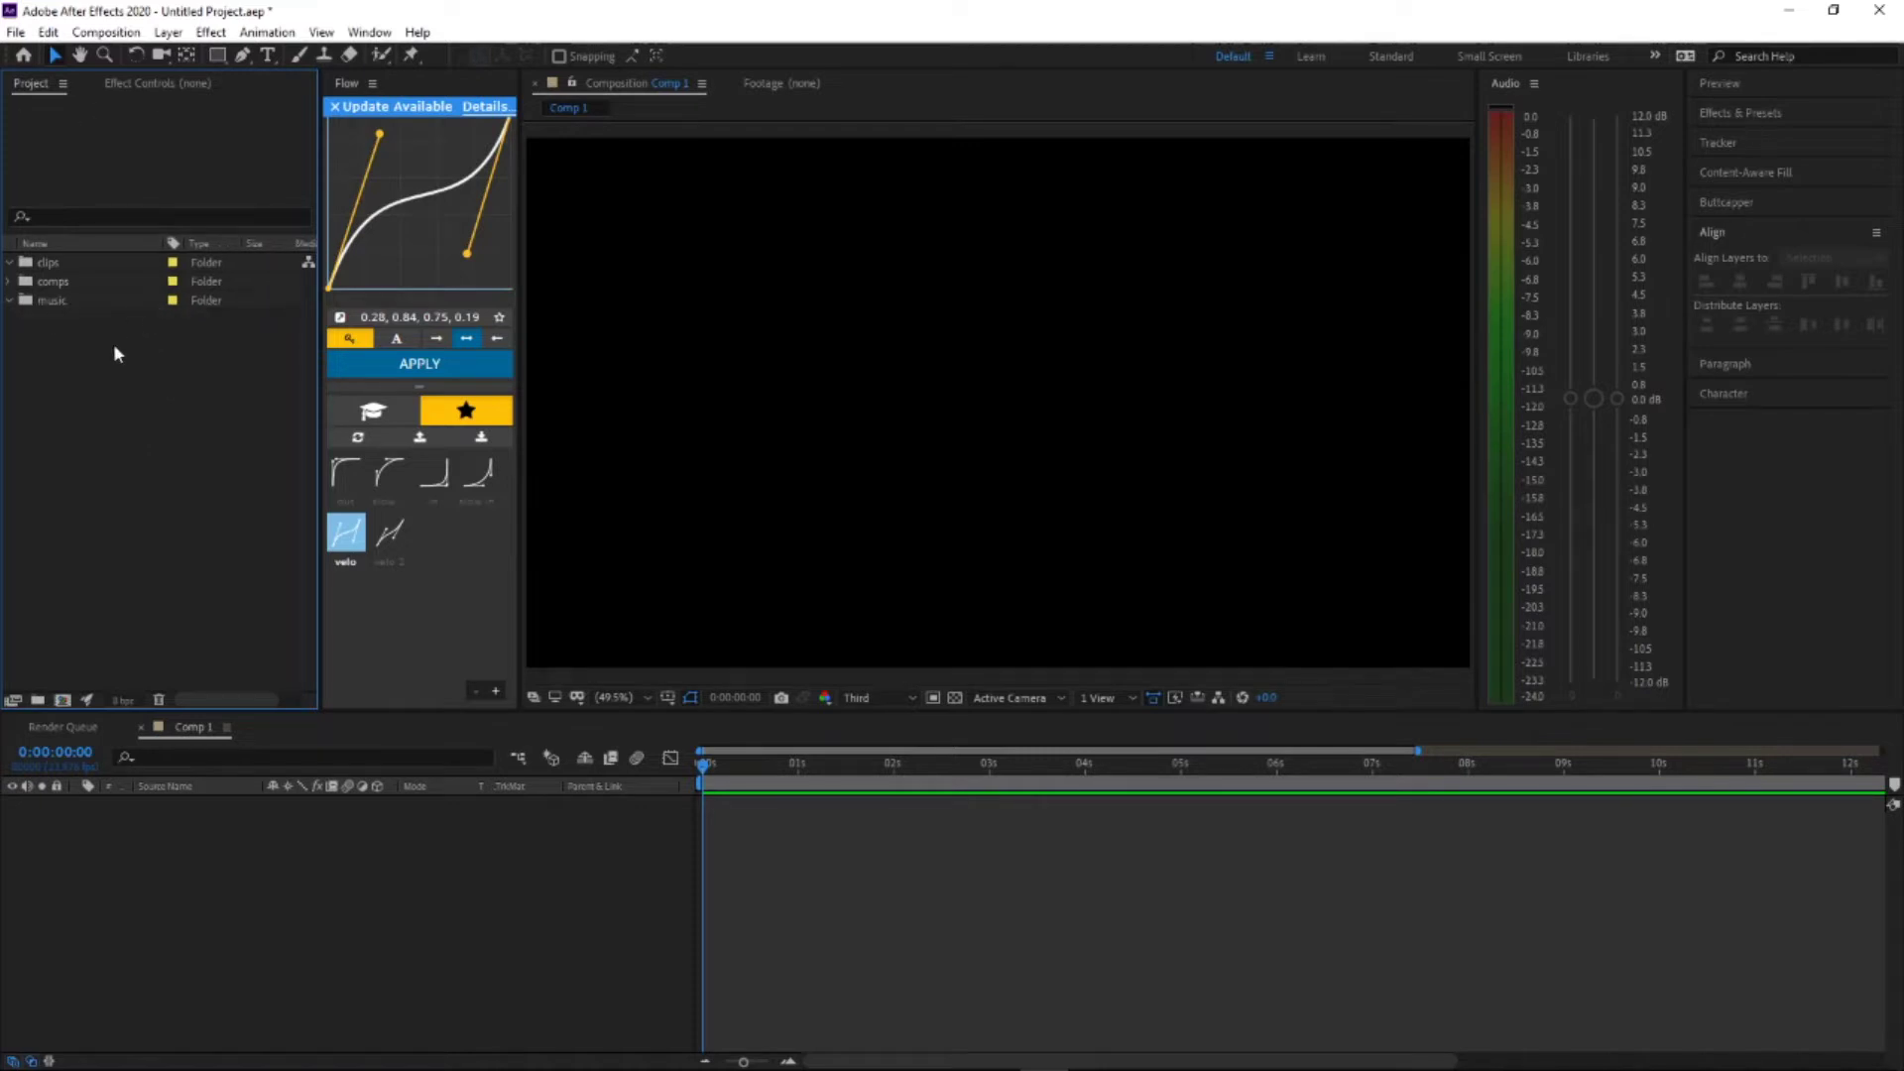
Step: Create a top-level project folder named "sfx" for the sound effects
left_click(39, 701)
type("soun")
key("BackSpace")
key("BackSpace")
key("BackSpace")
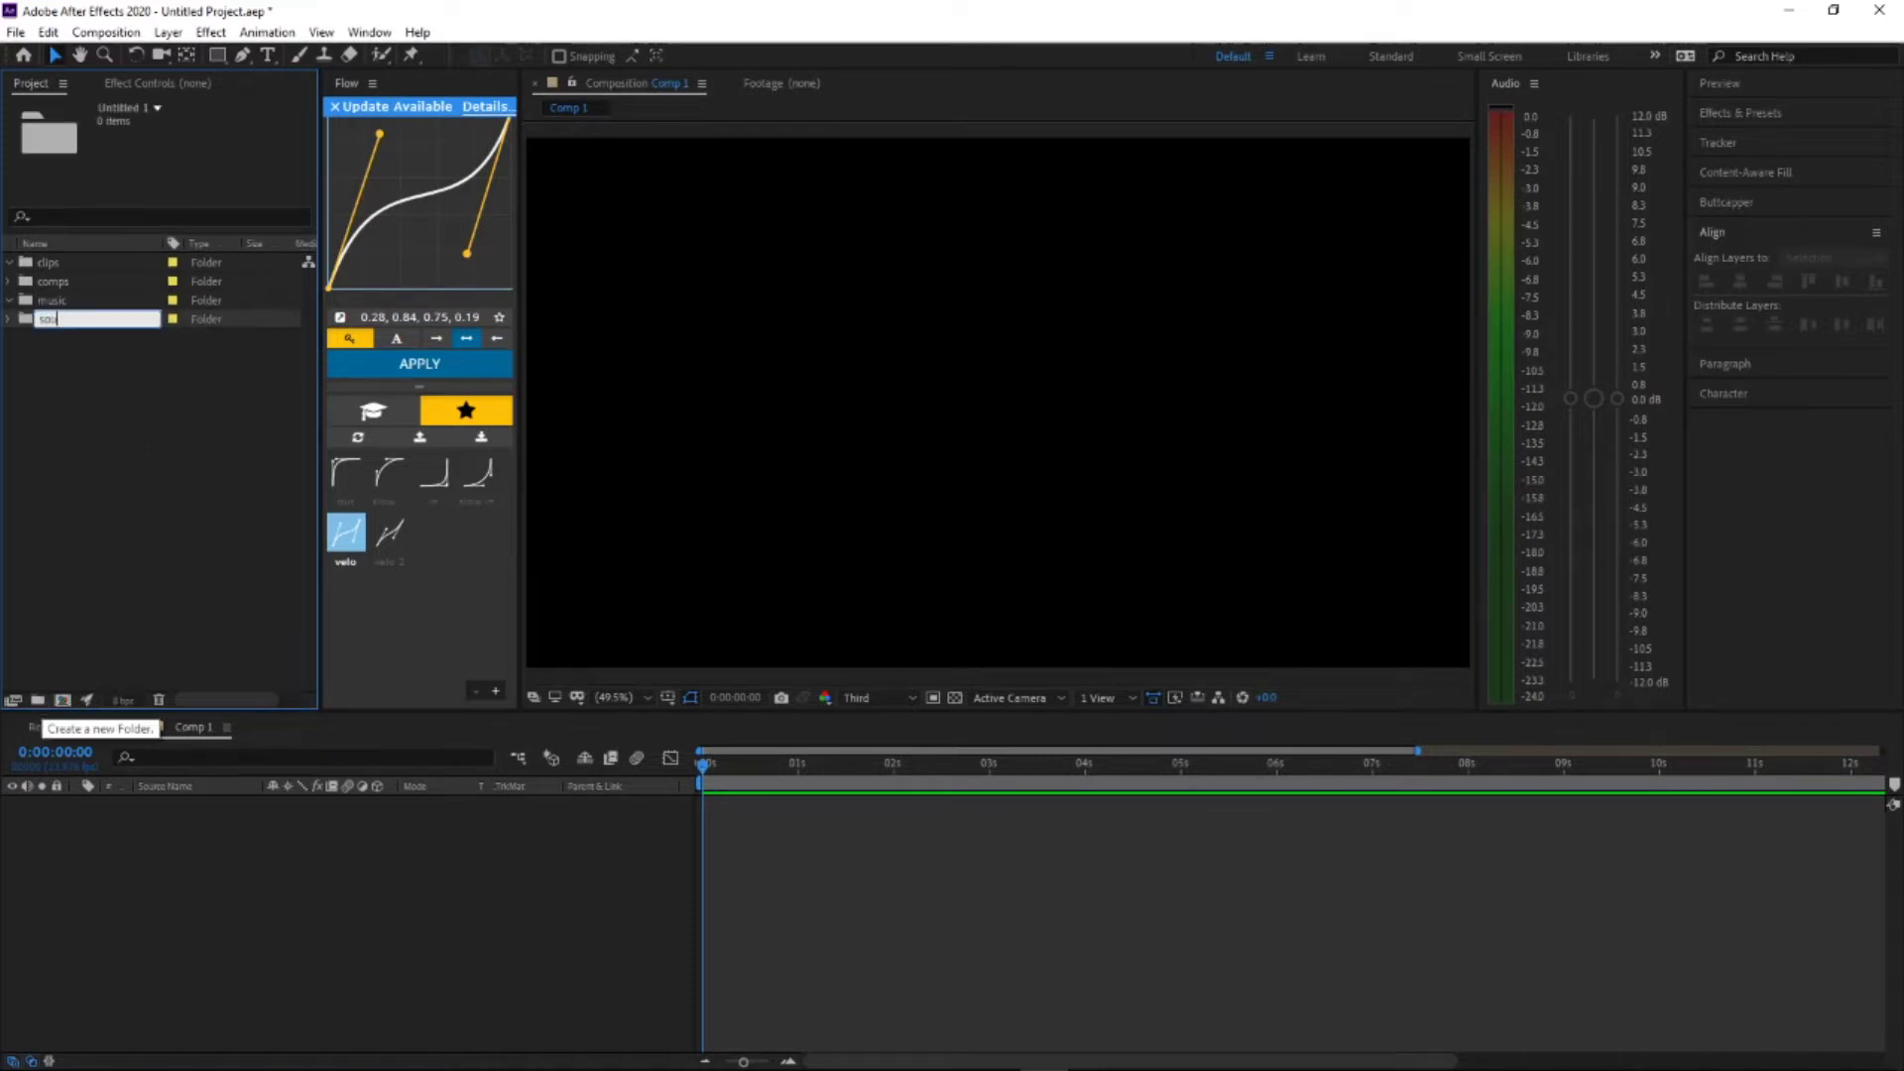
type("fx")
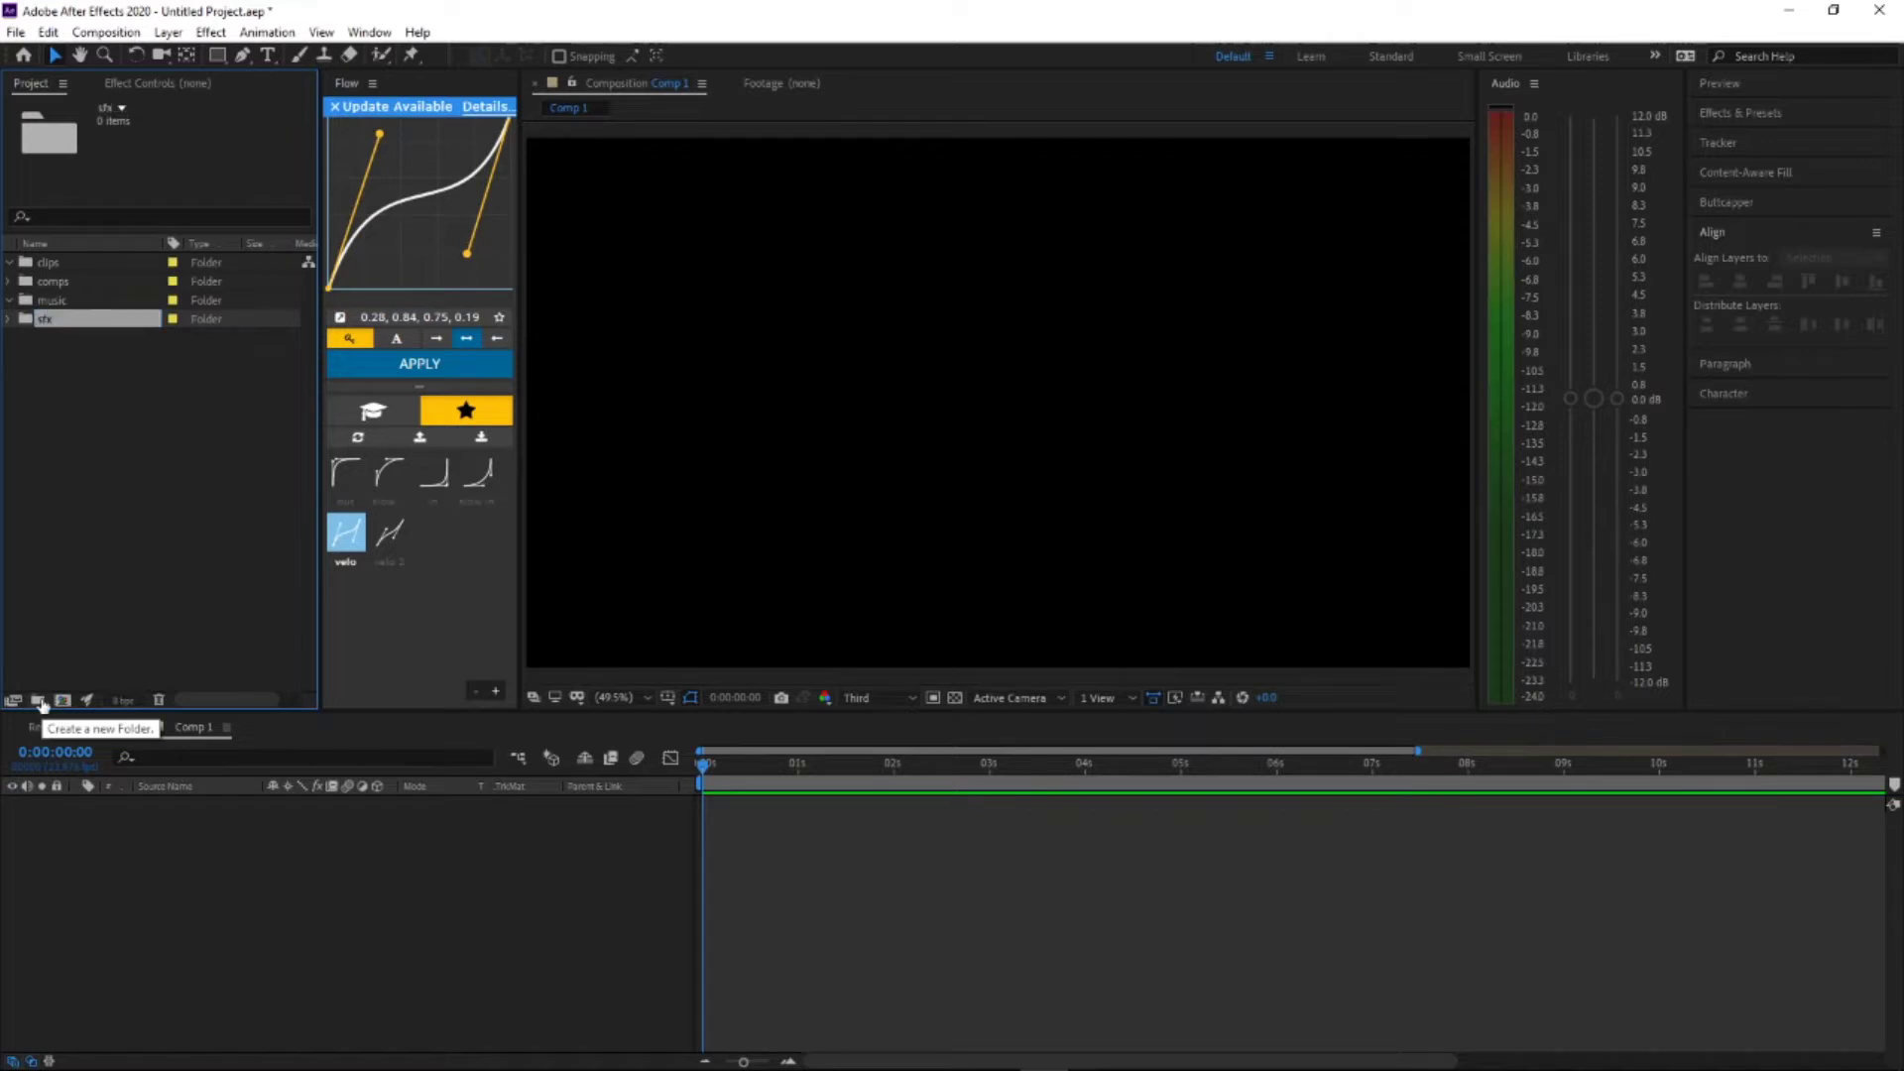
Step: Create a top-level project folder named "vfx"
left_click(70, 593)
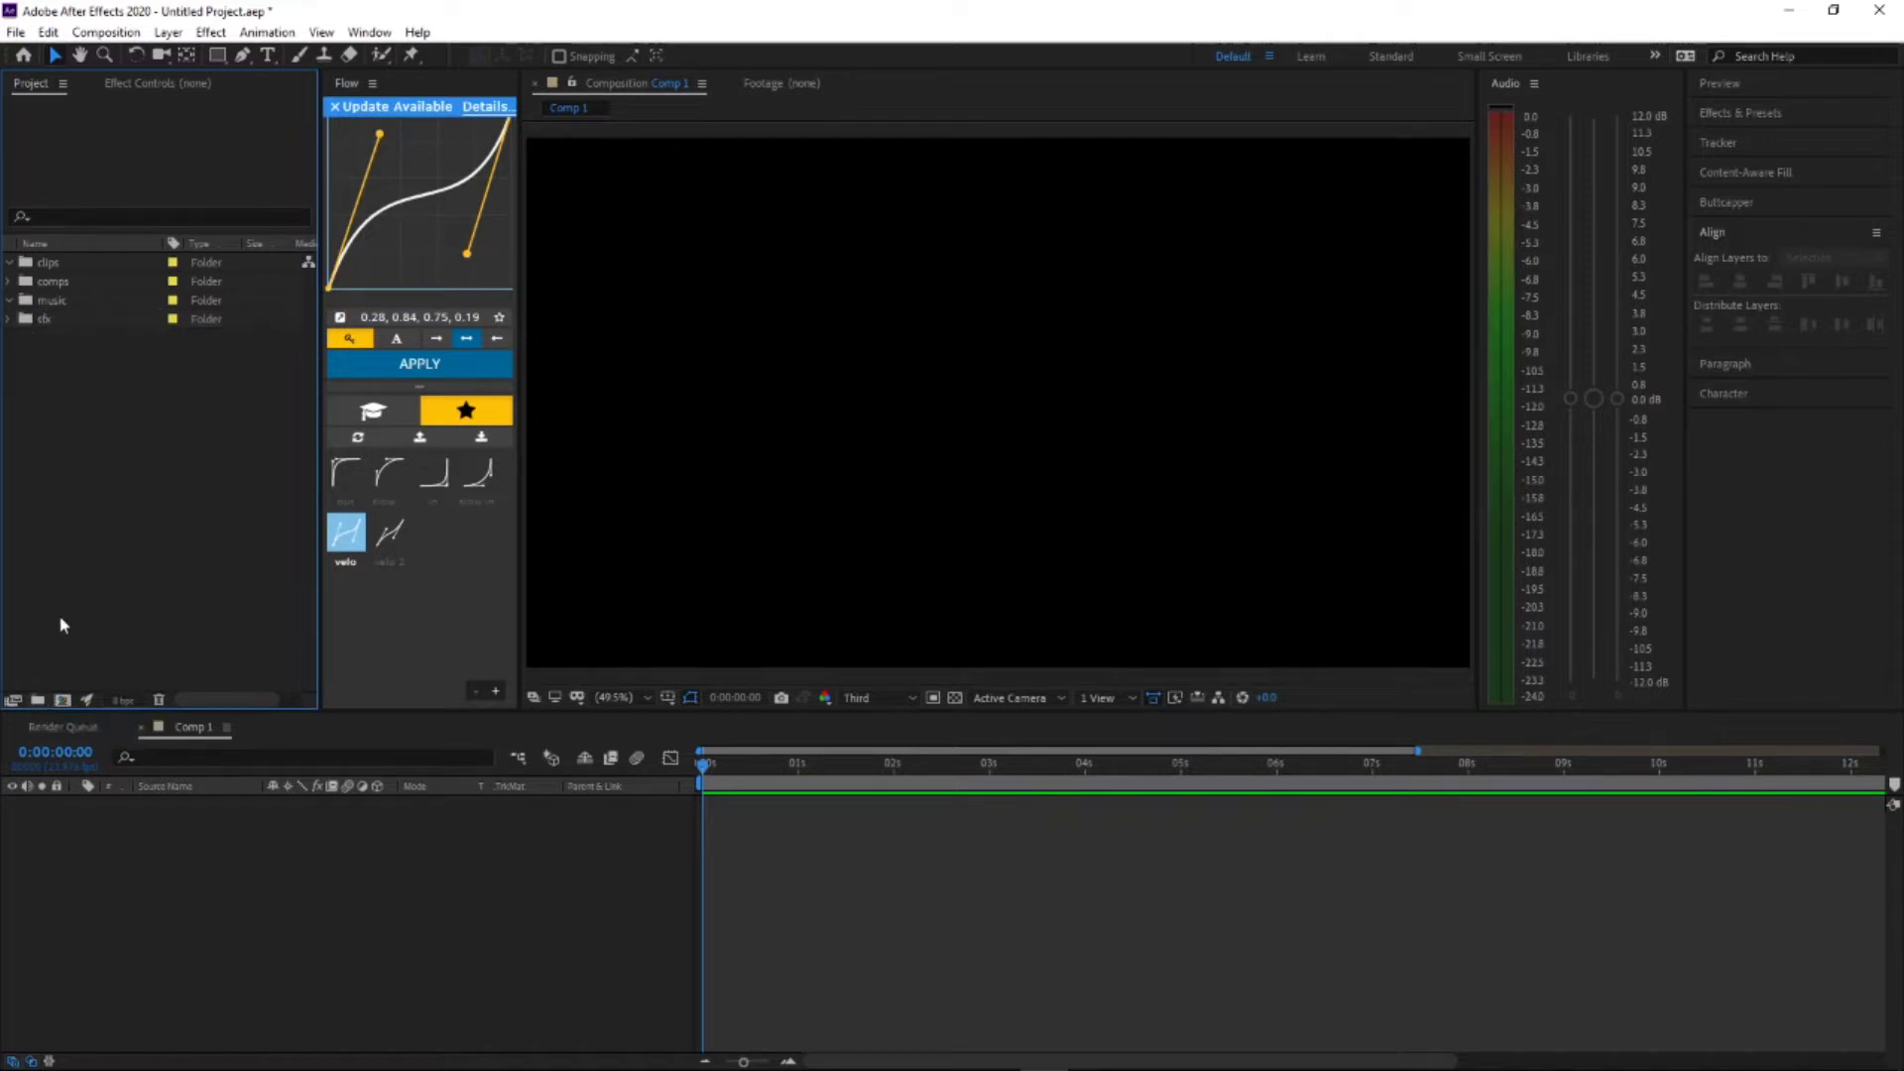
left_click(40, 701)
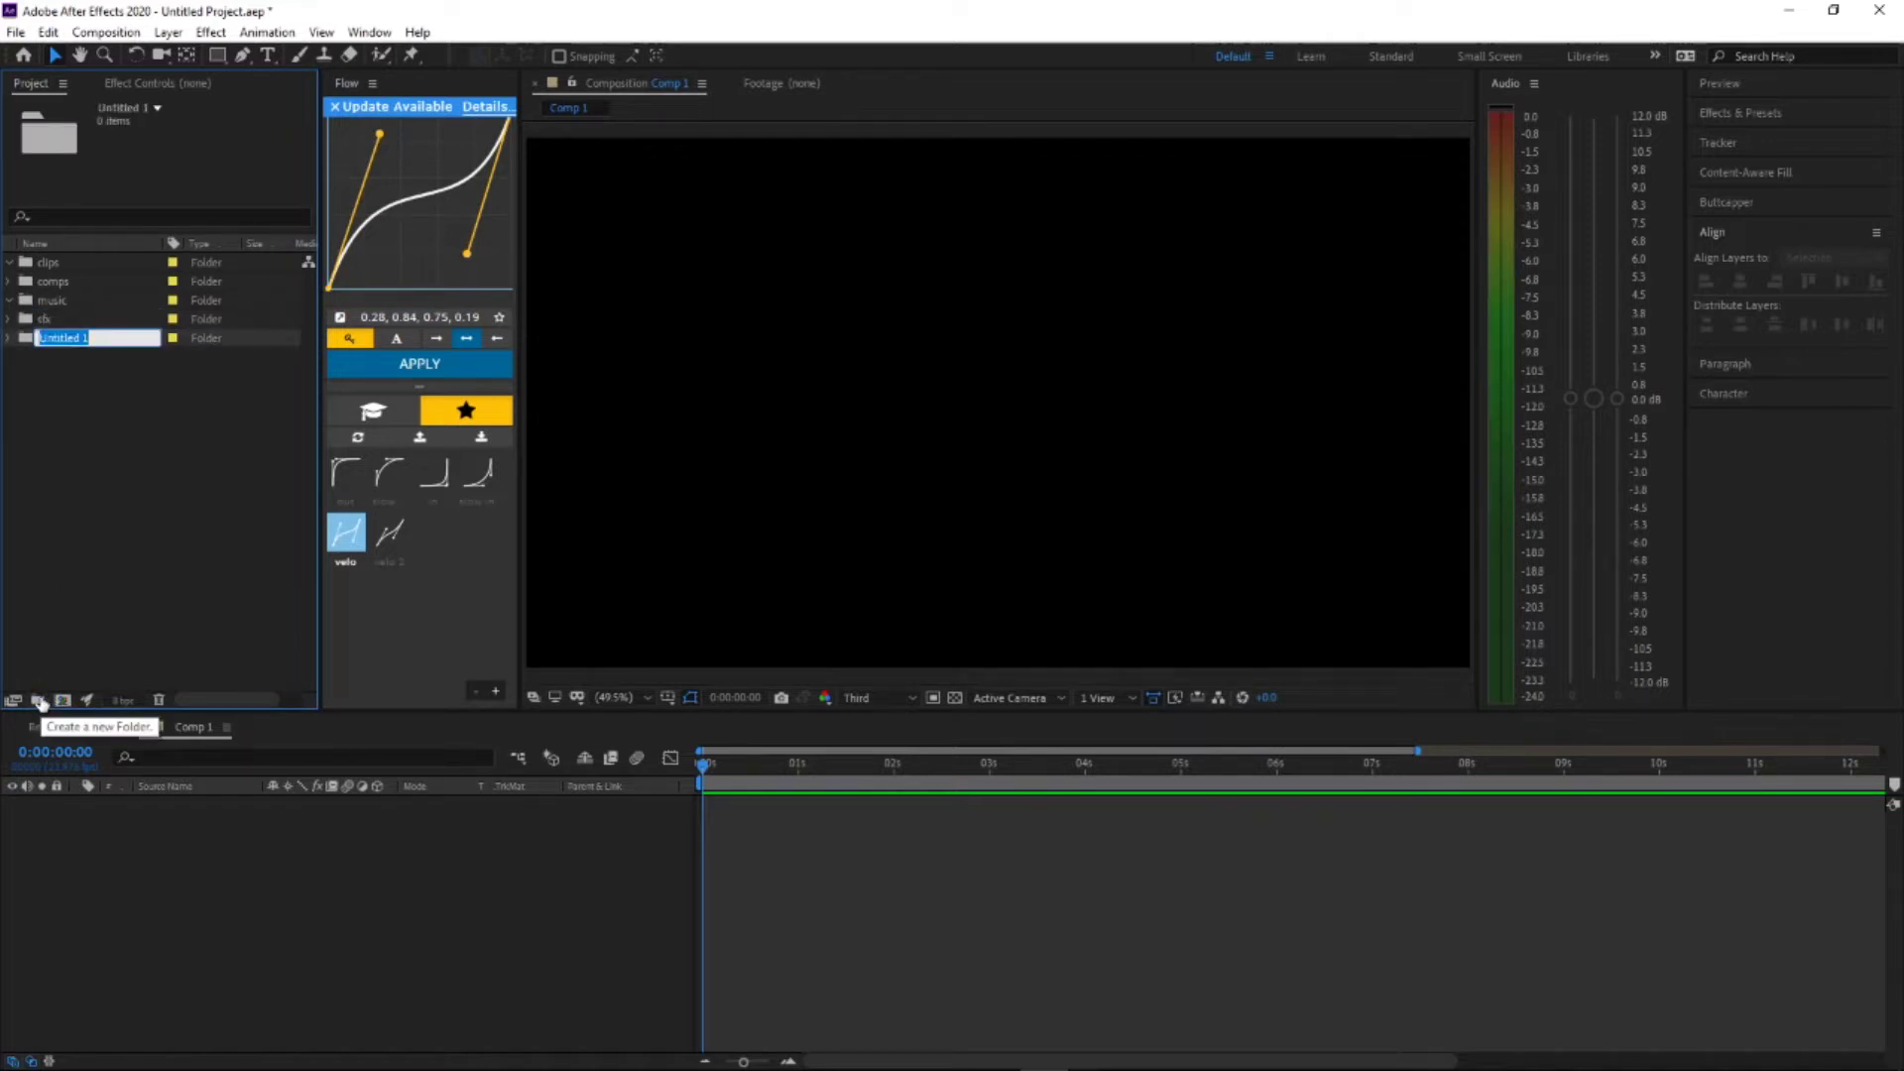
type("vfx")
key("Return")
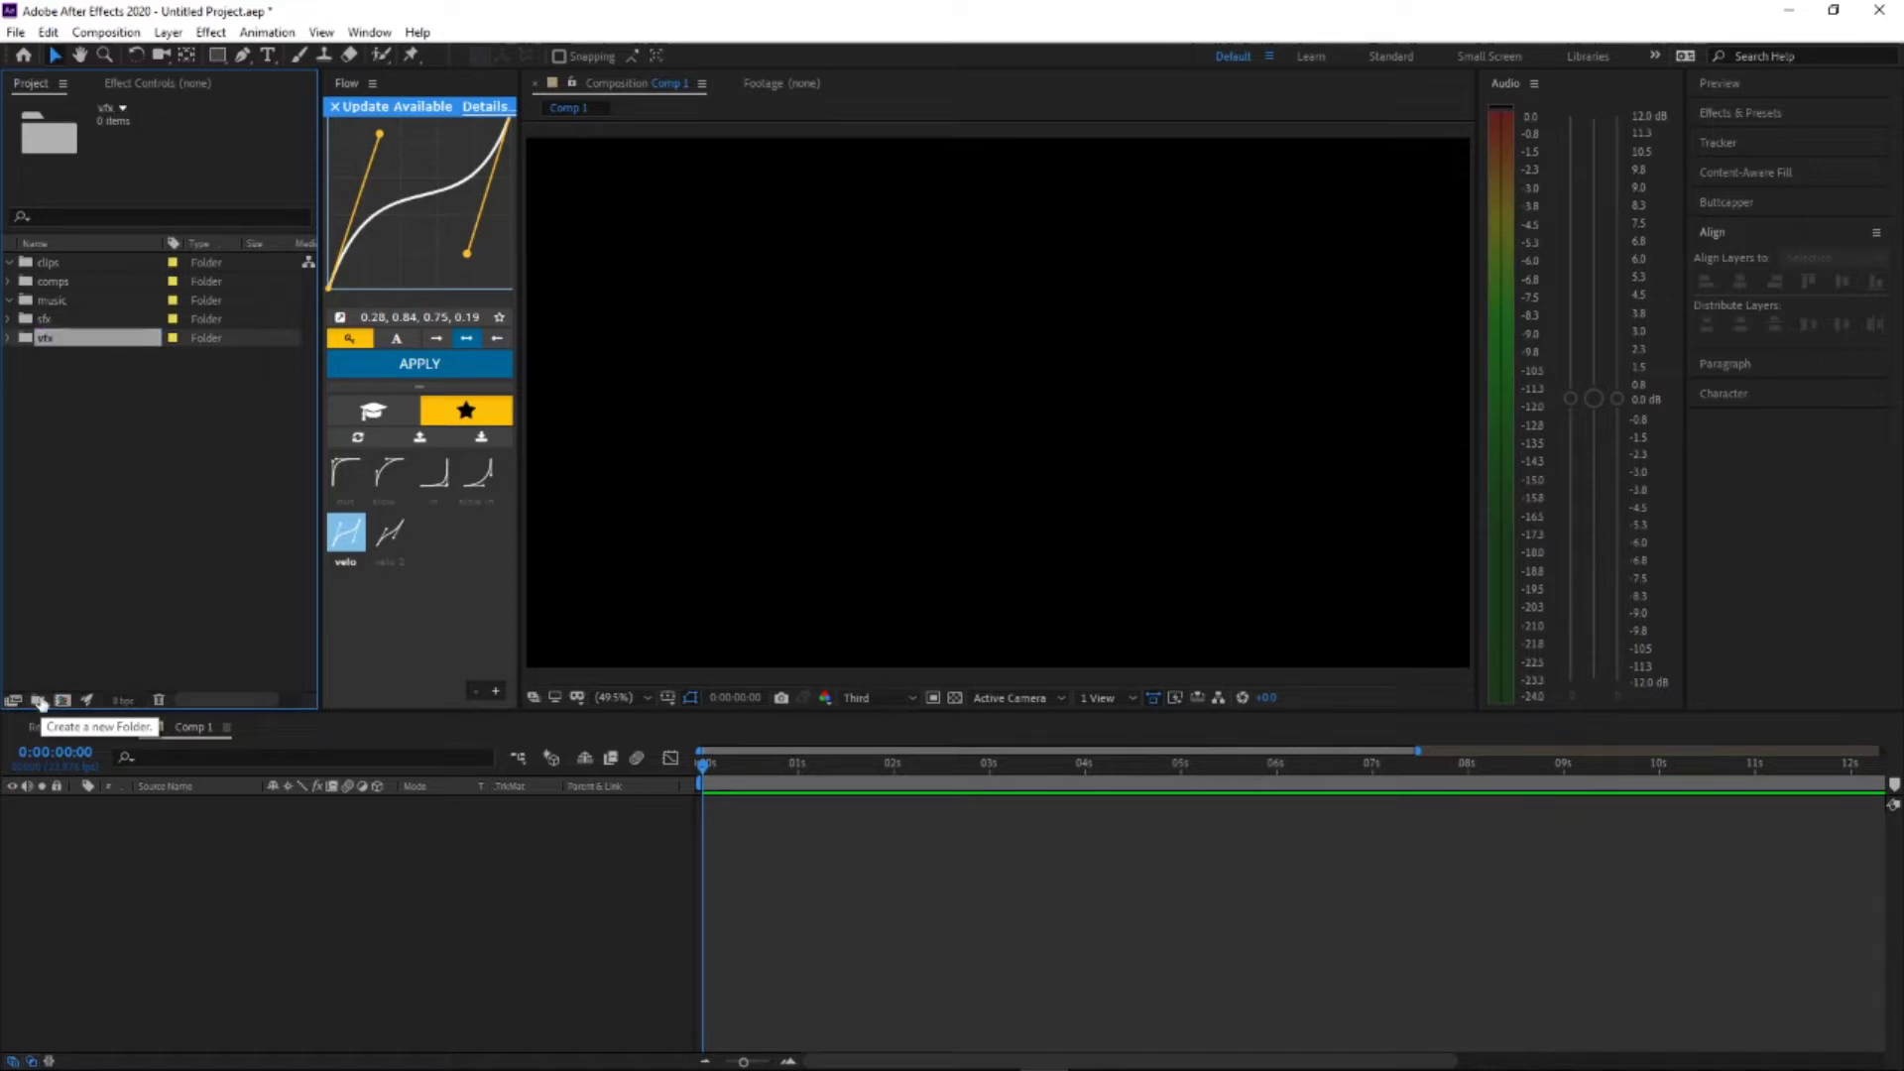
left_click(33, 435)
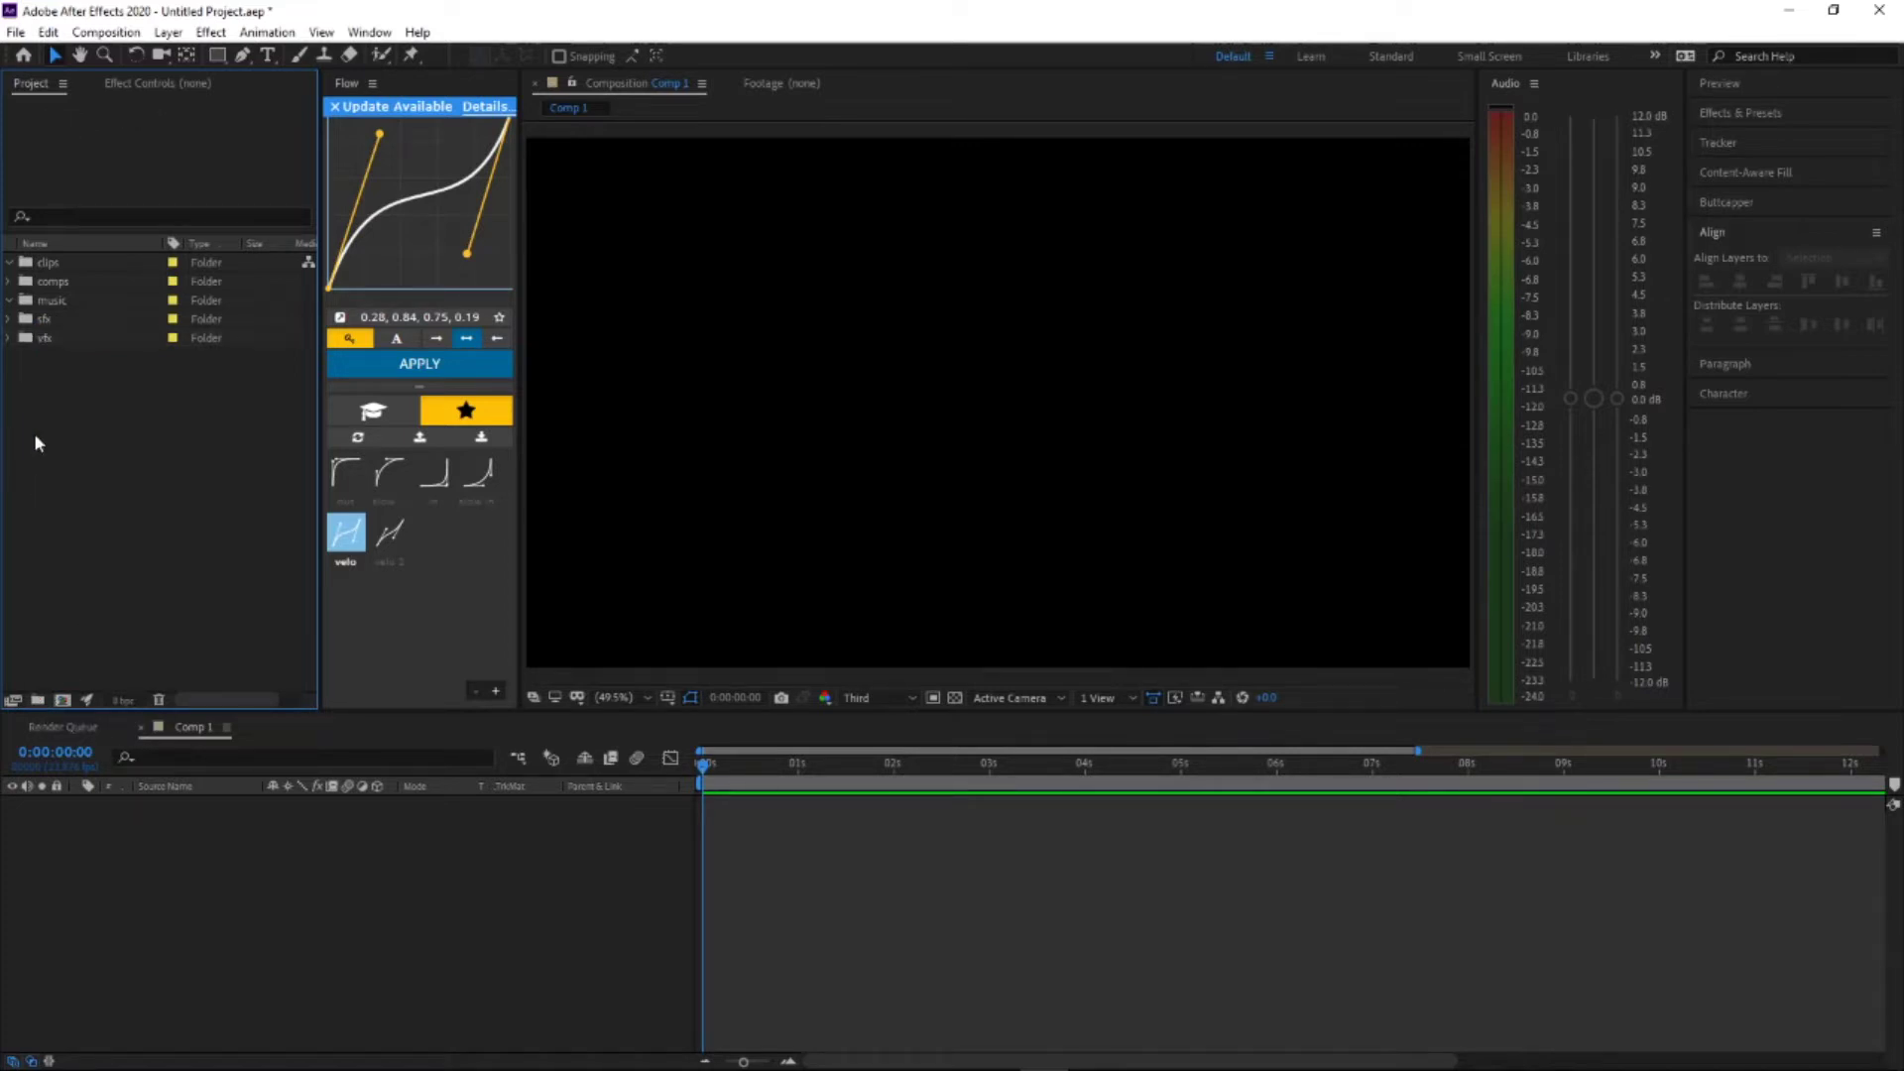
Step: Move Comp 1 out of the comps folder to the top level and create a folder named "main comp"
left_click(12, 285)
left_click_drag(49, 300, 51, 379)
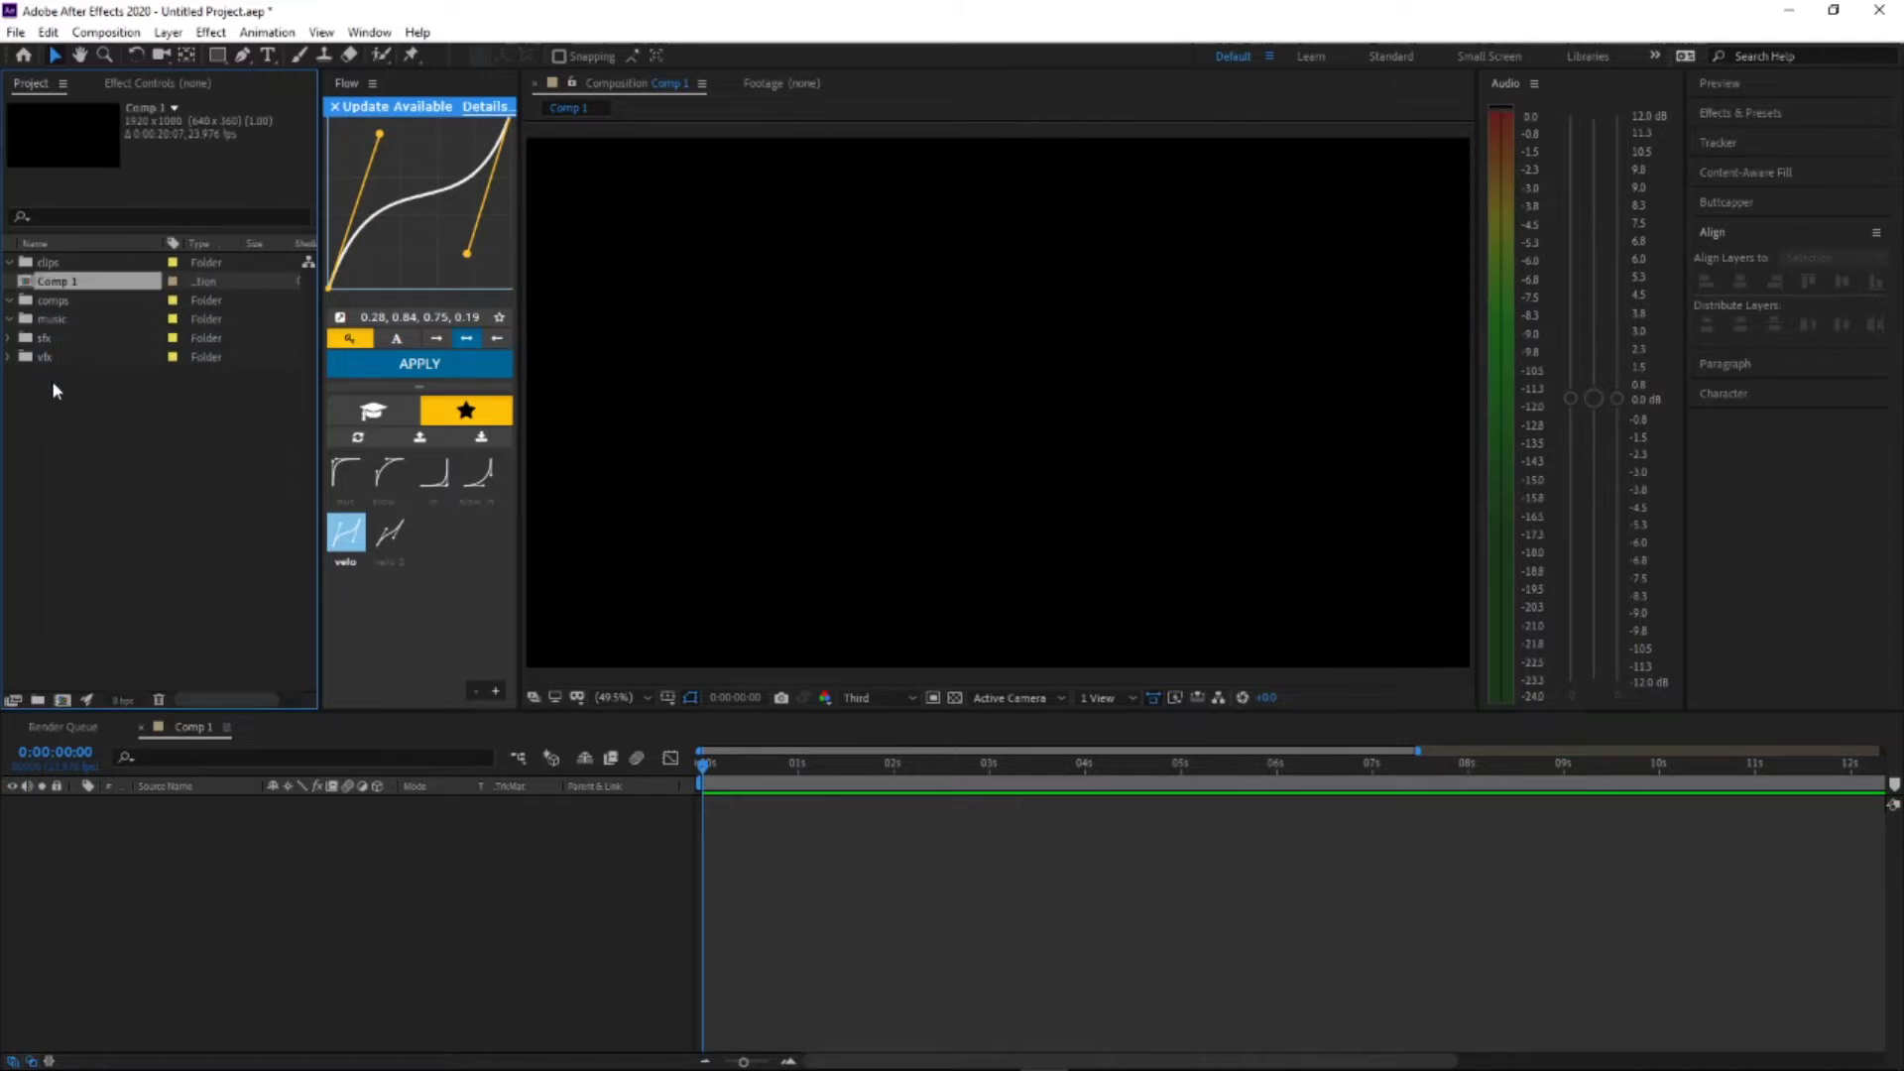
left_click(36, 701)
type("me")
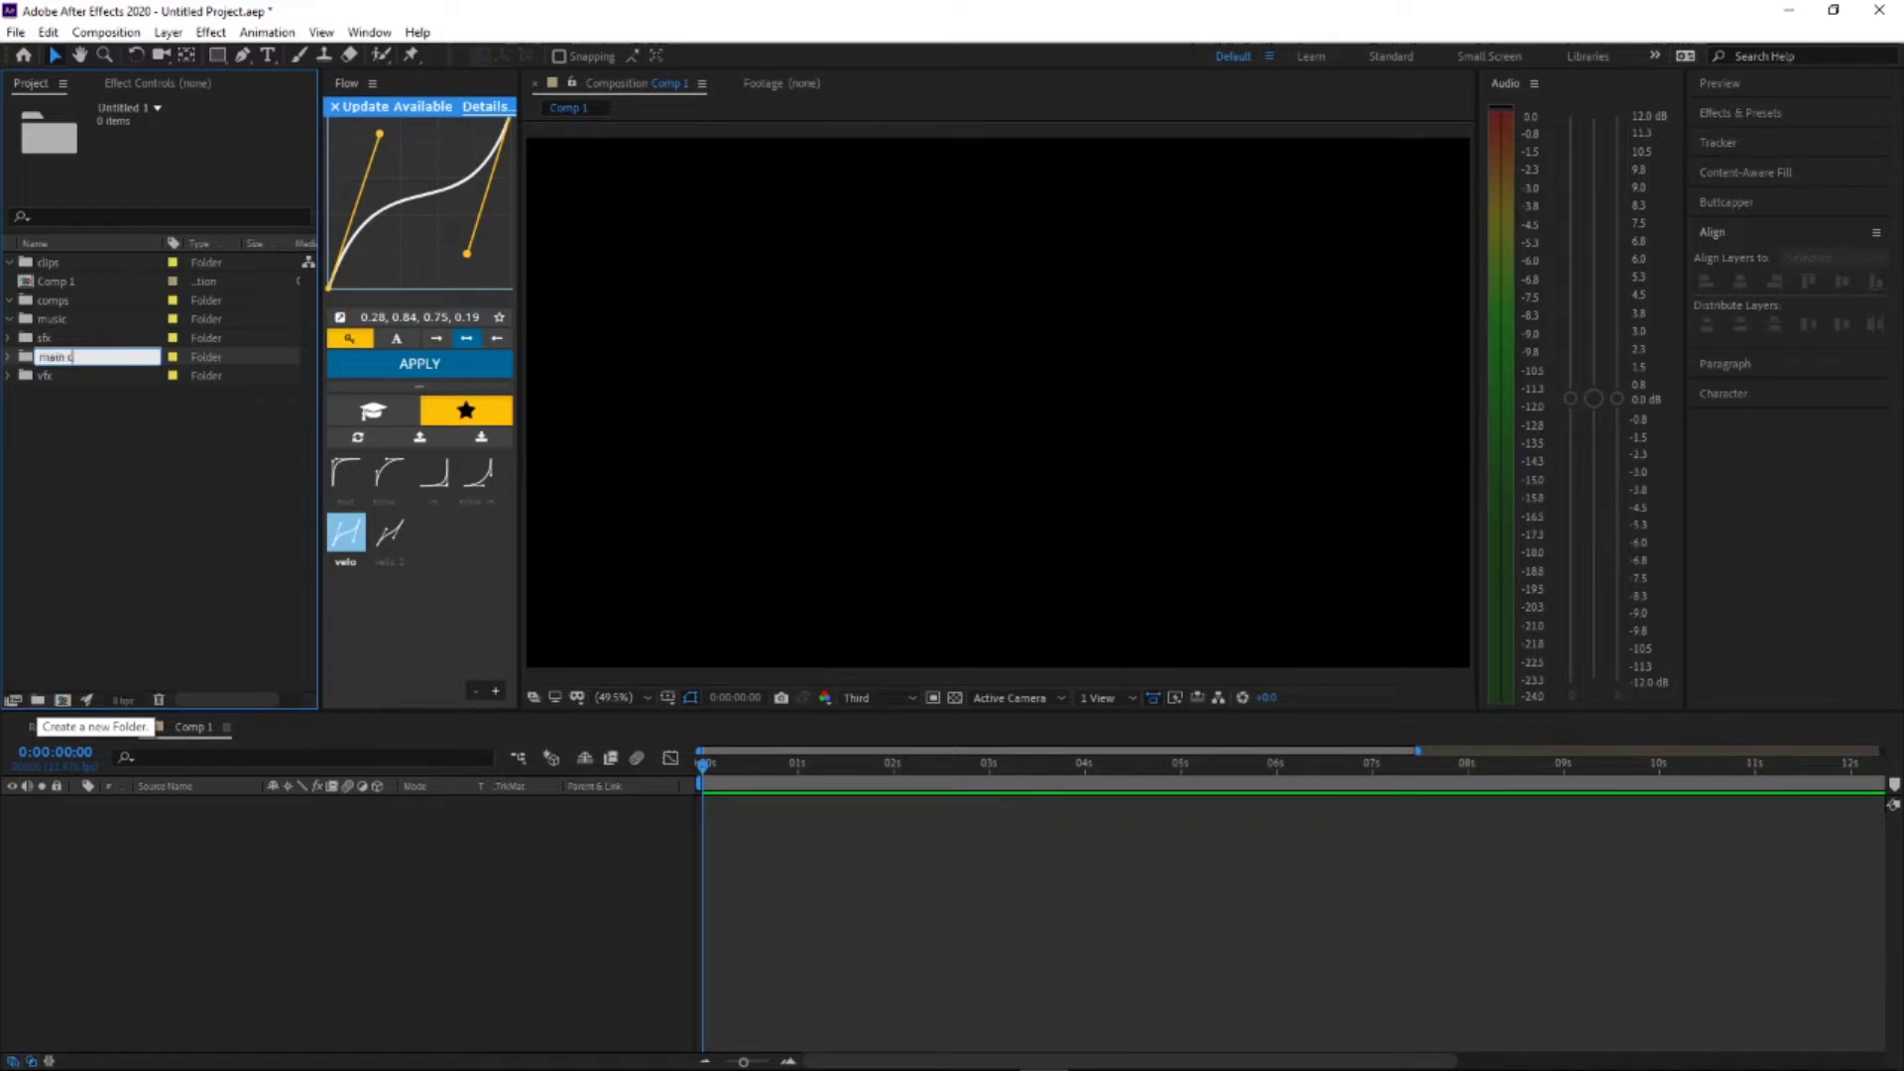
type("in comp\\")
key("Return")
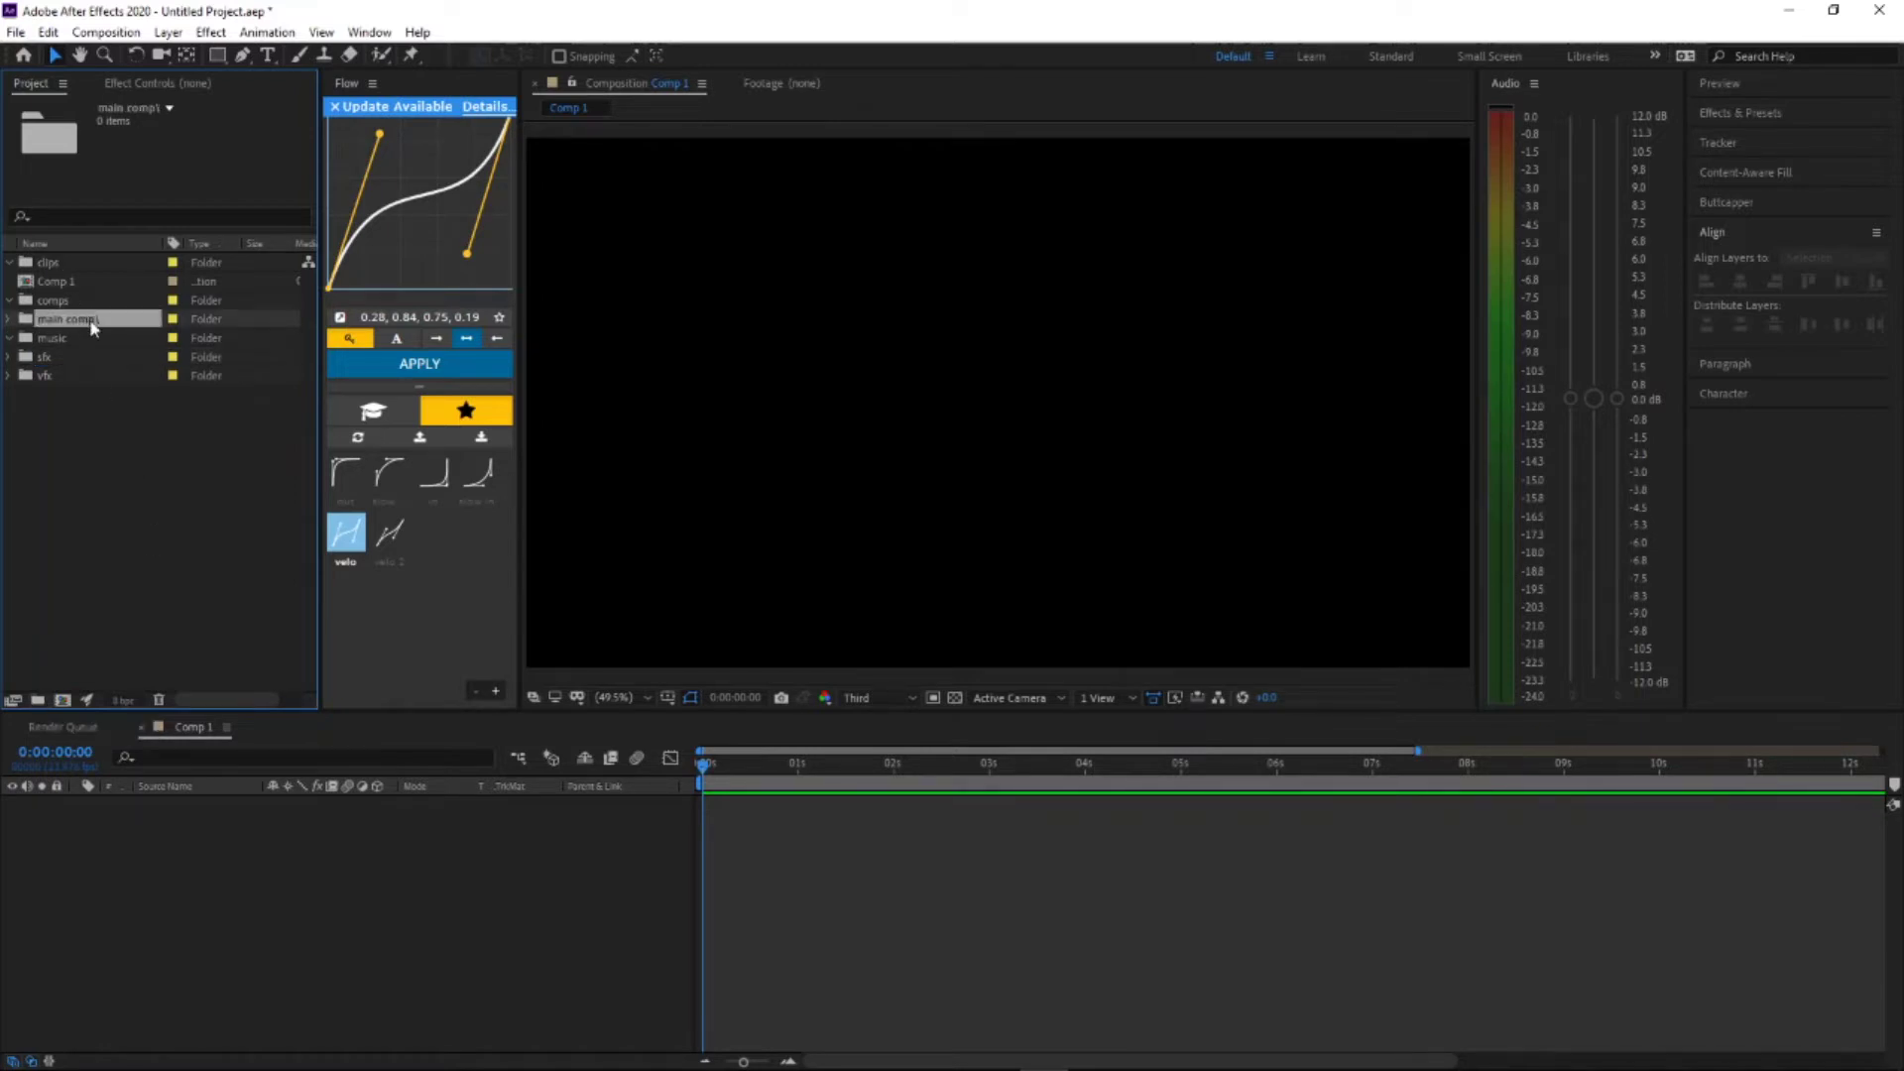
Step: Rename Comp 1 to "main comp" and move it into the comps folder
right_click(69, 282)
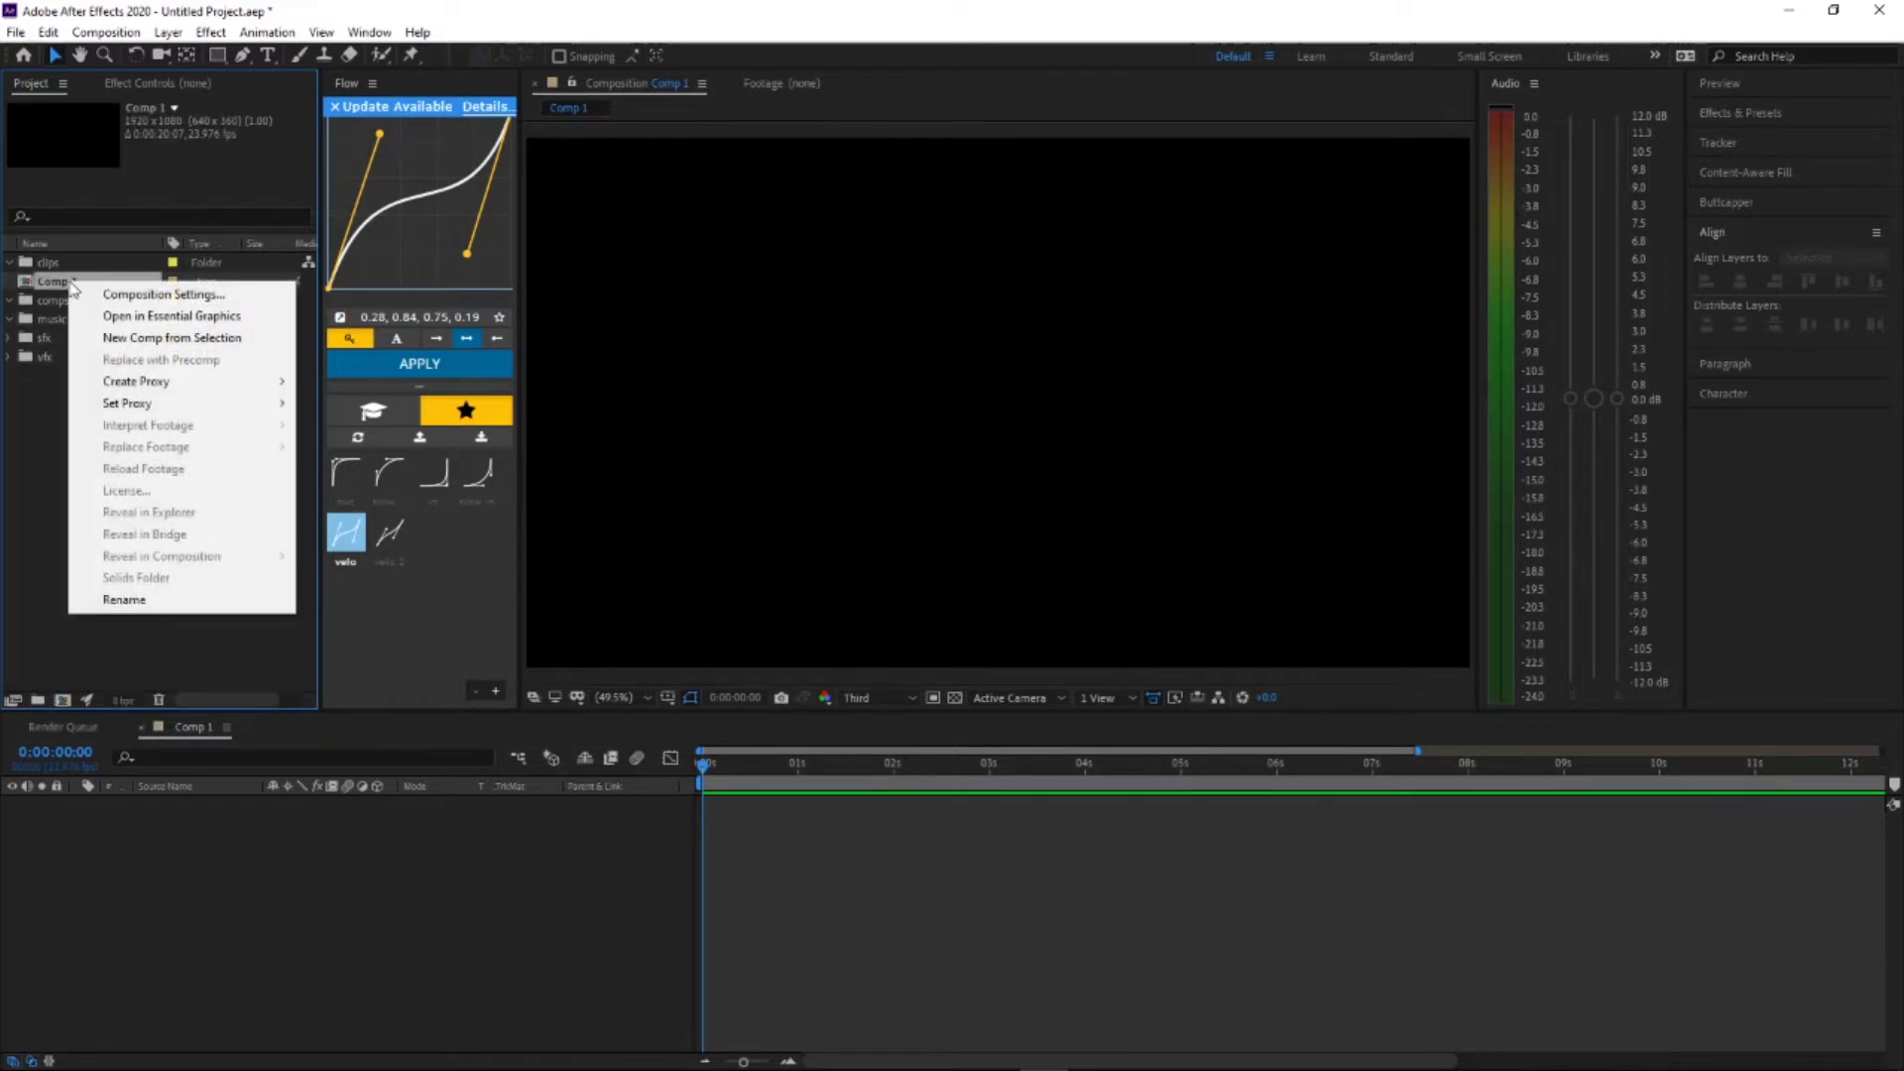
left_click(162, 598)
type("main comp")
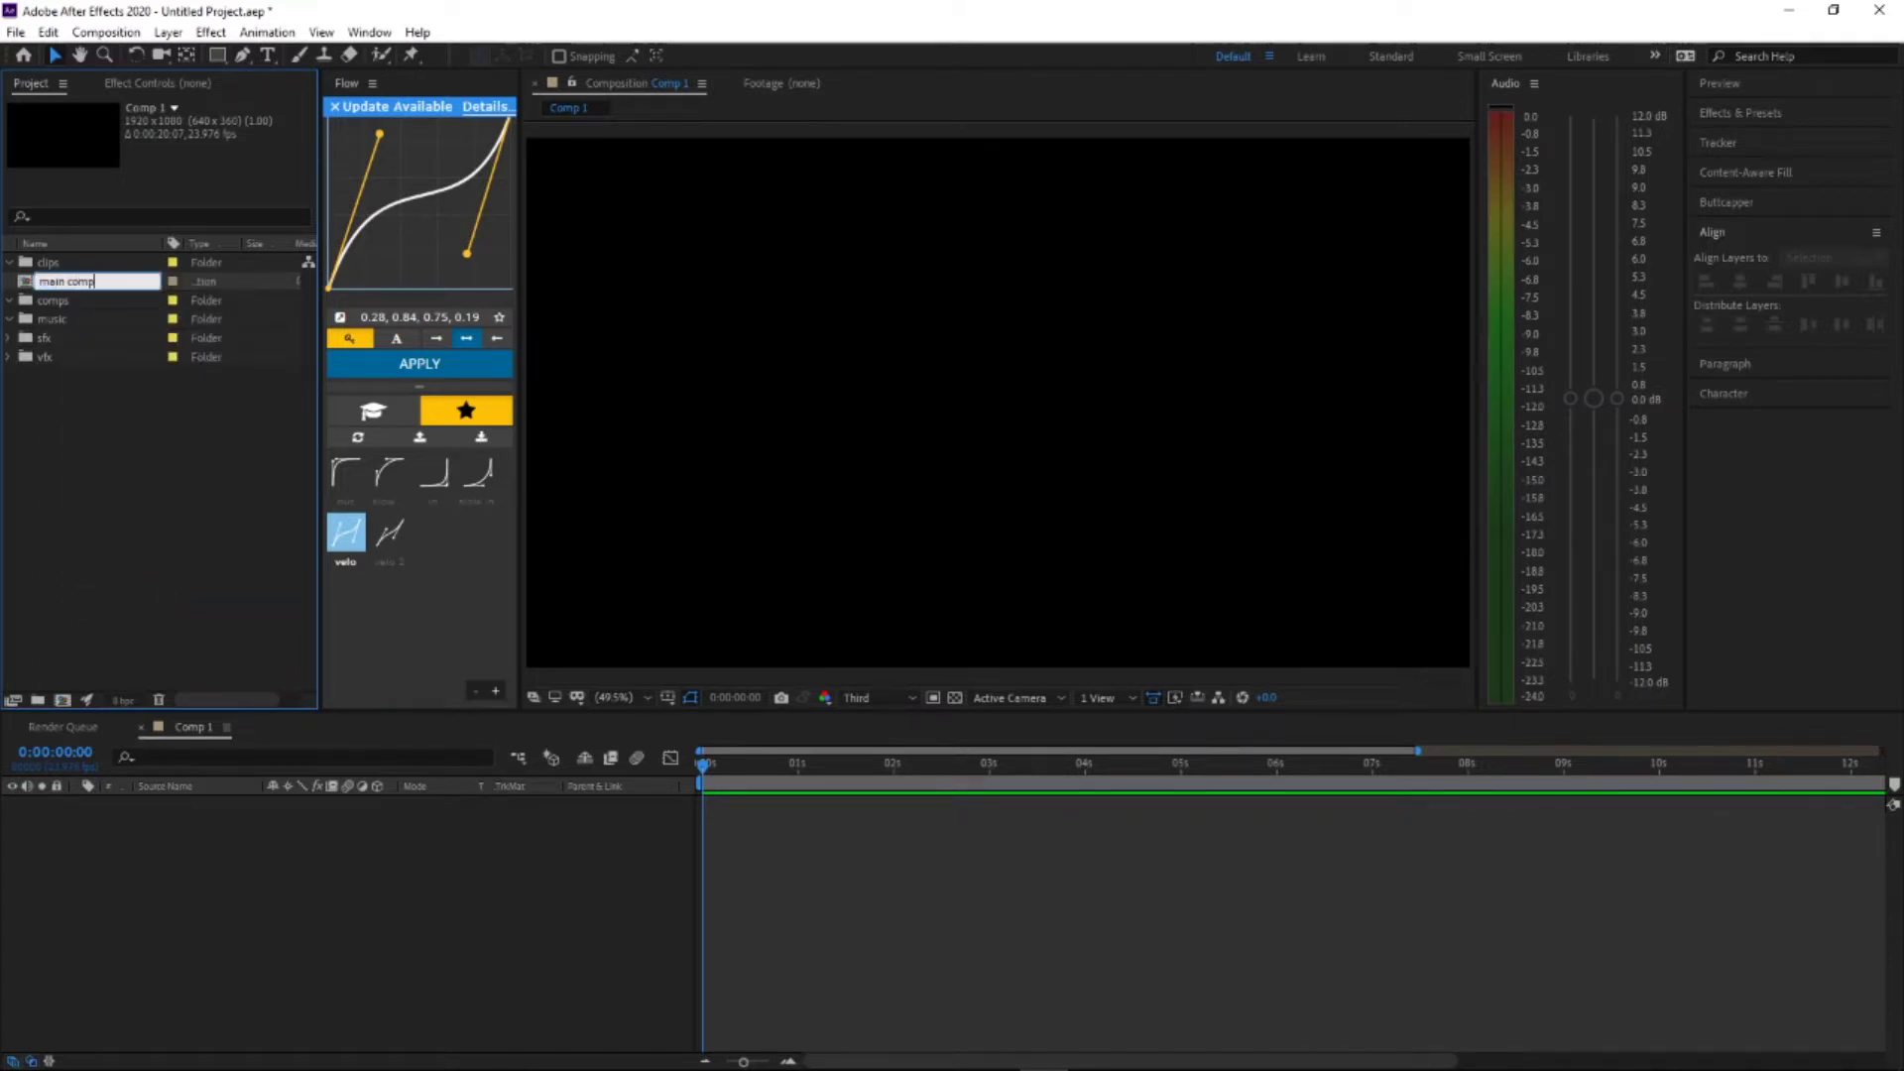
key("Return")
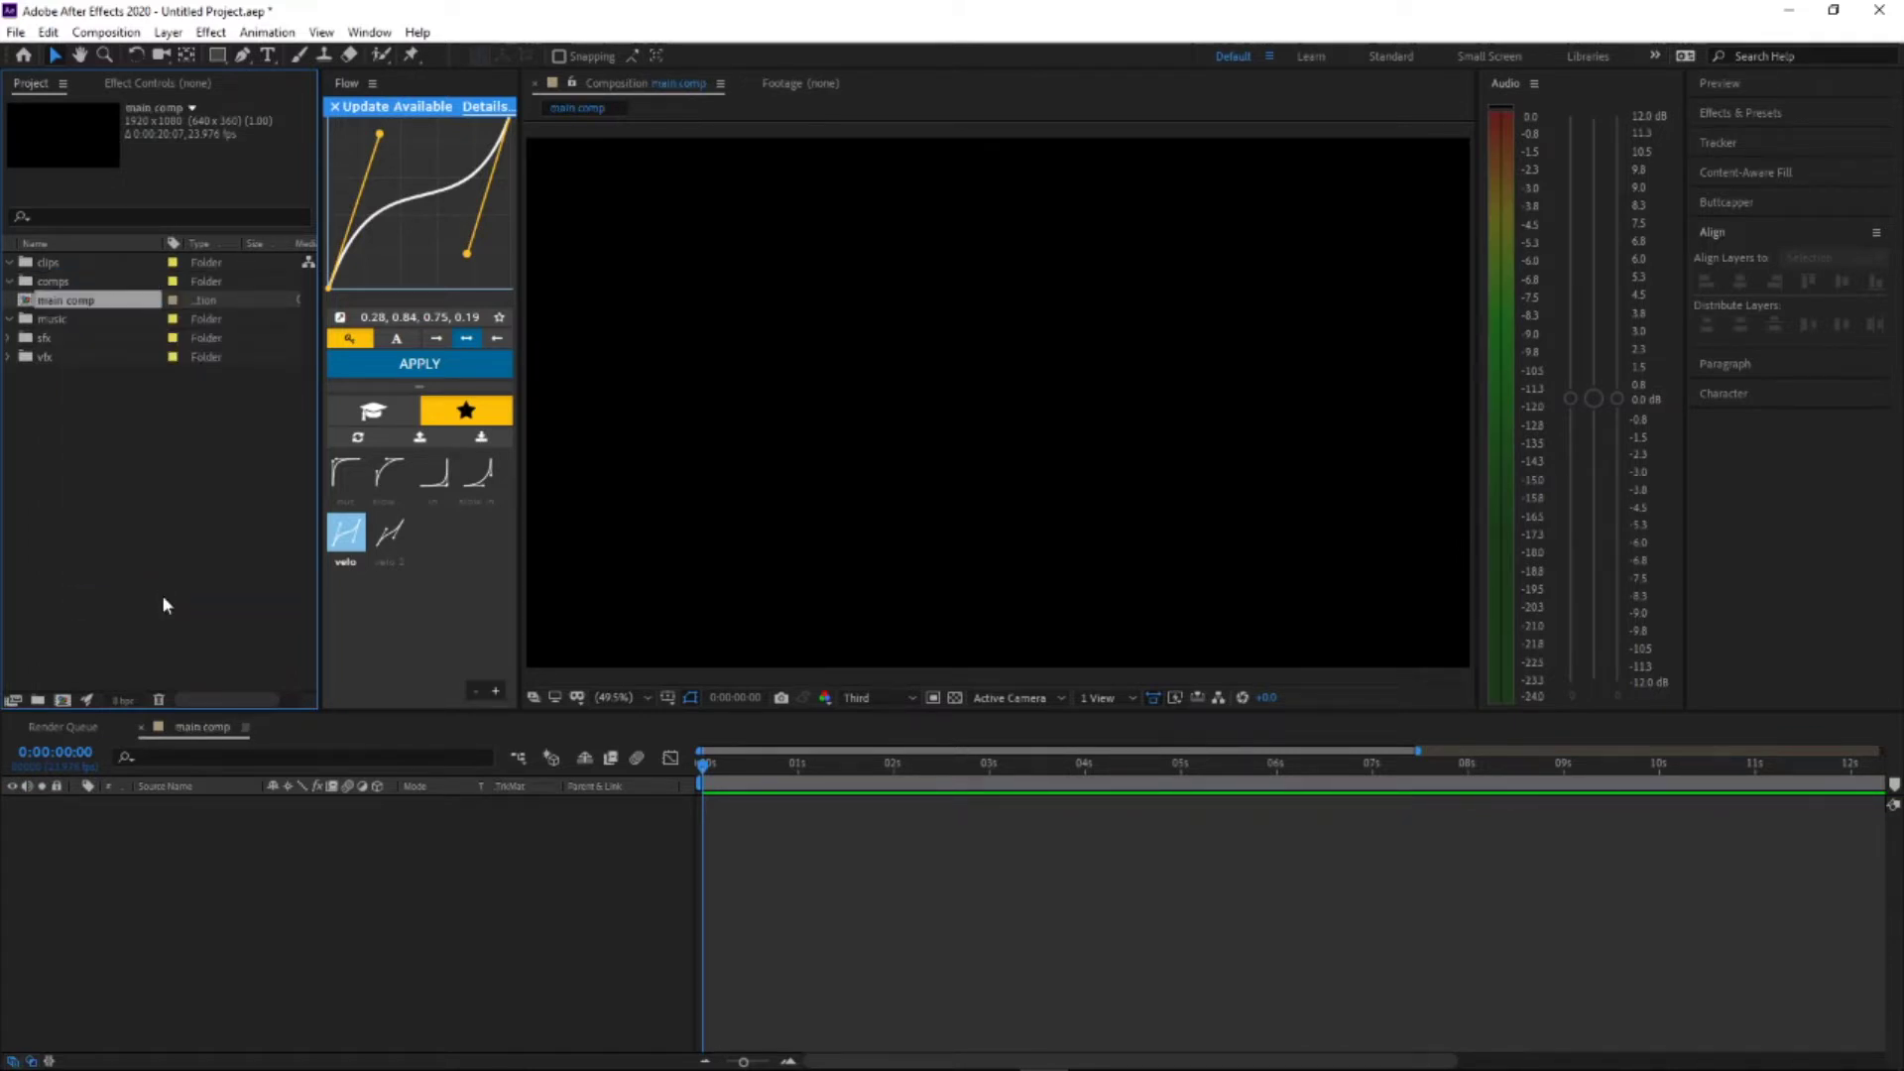
left_click_drag(73, 288, 70, 286)
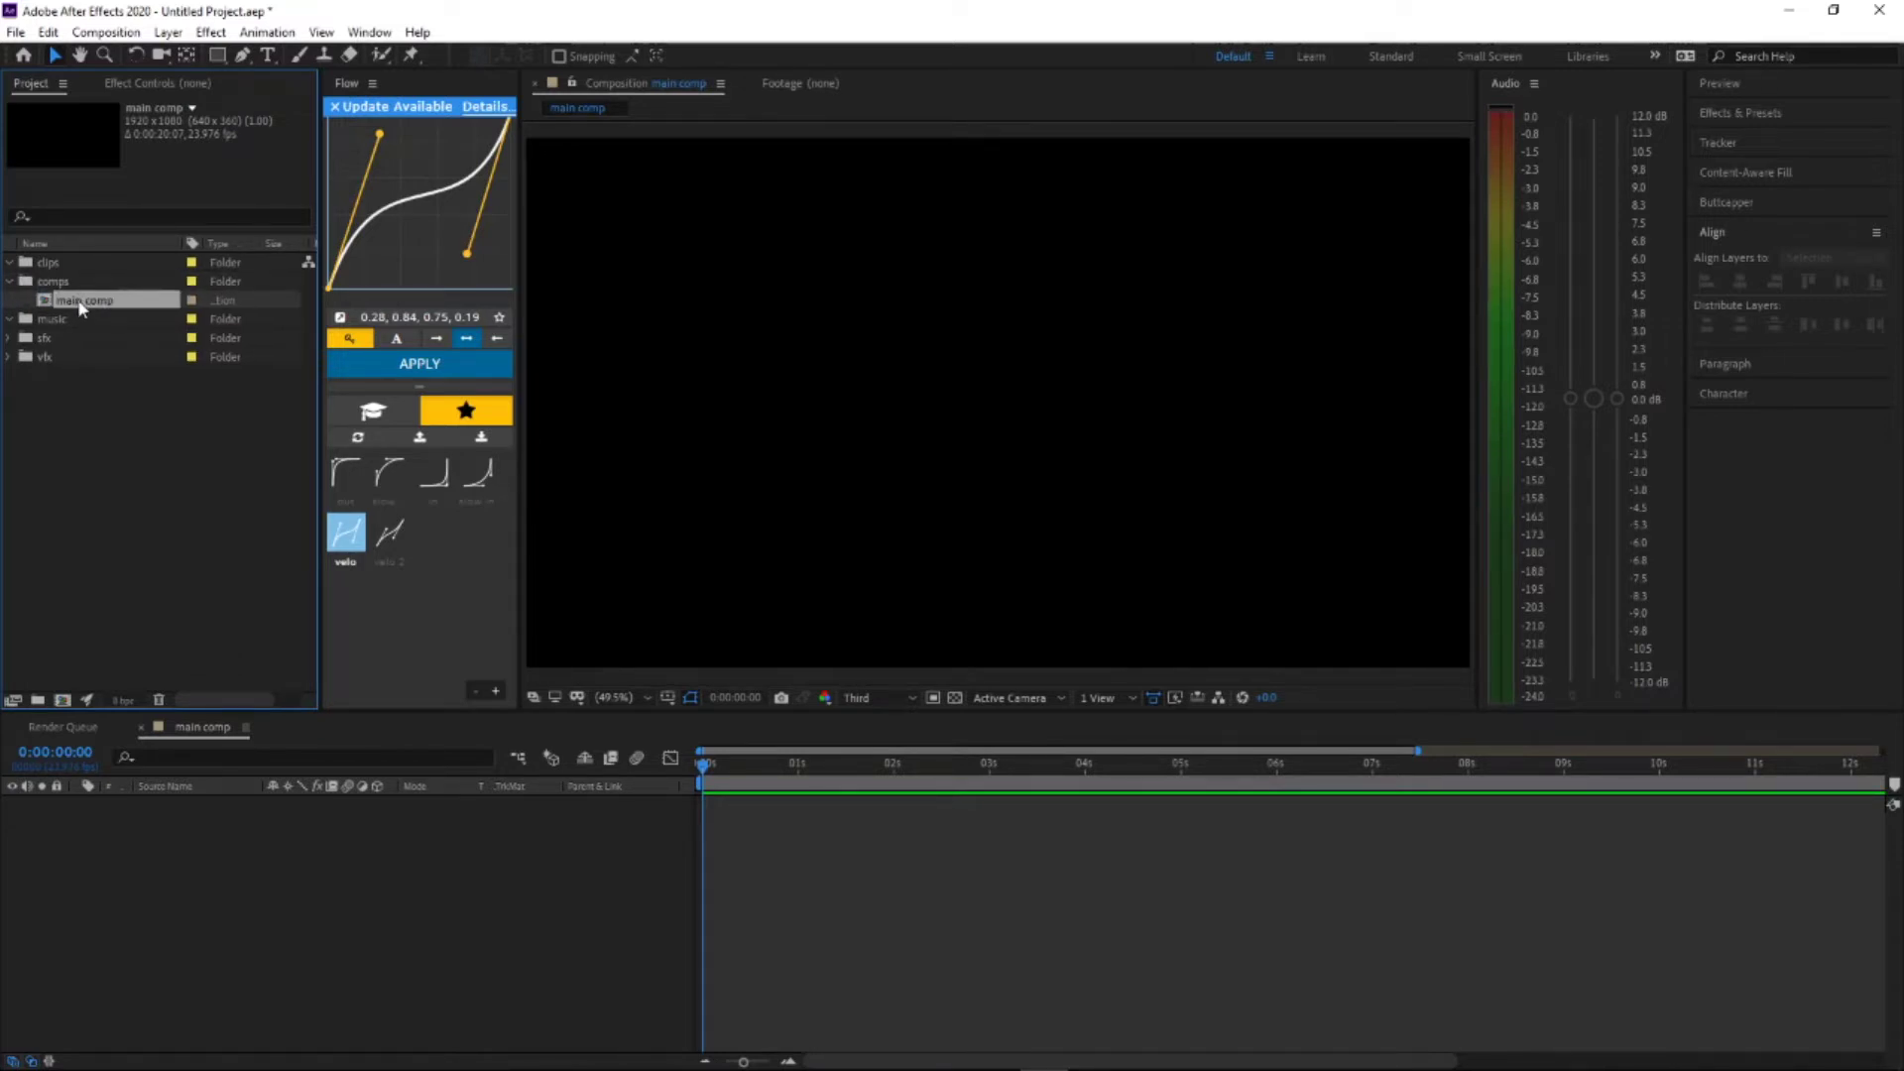
Step: Close the main comp timeline and reopen the composition from the comps folder
left_click(145, 728)
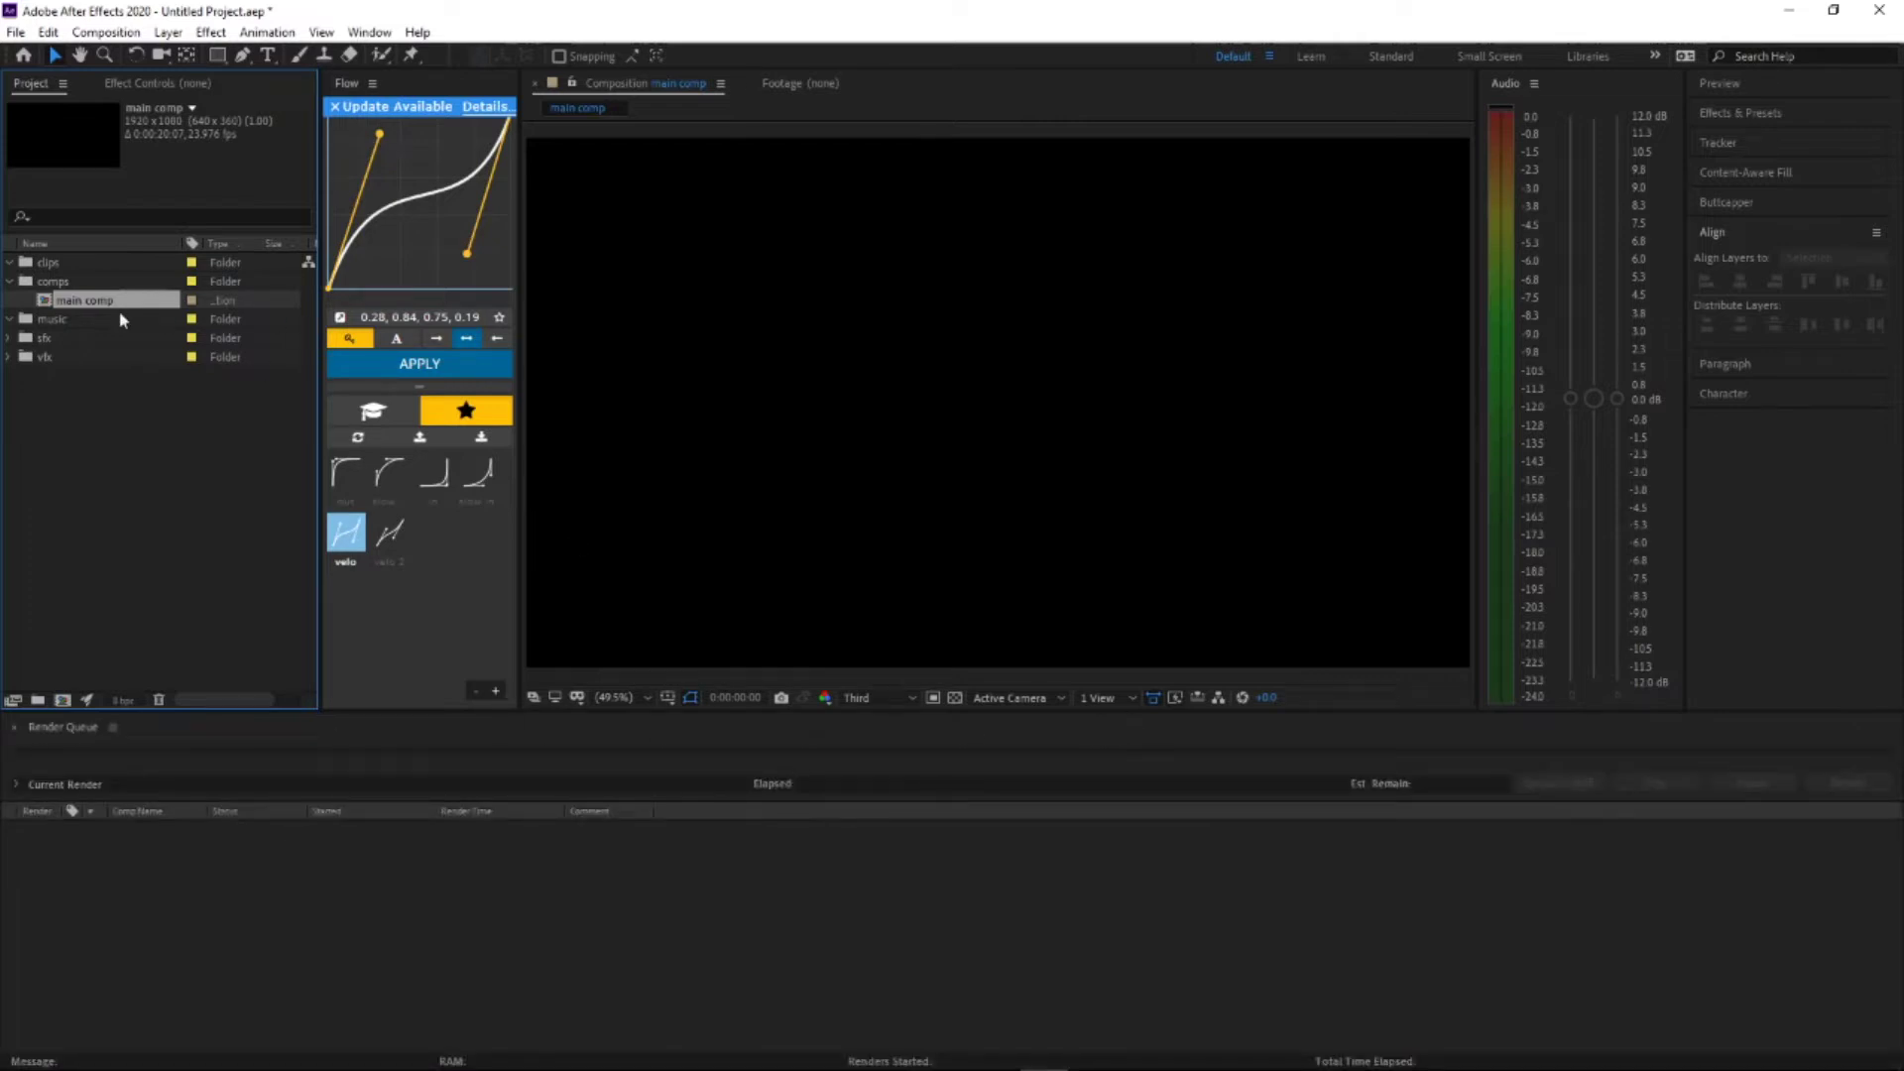
double_click(89, 300)
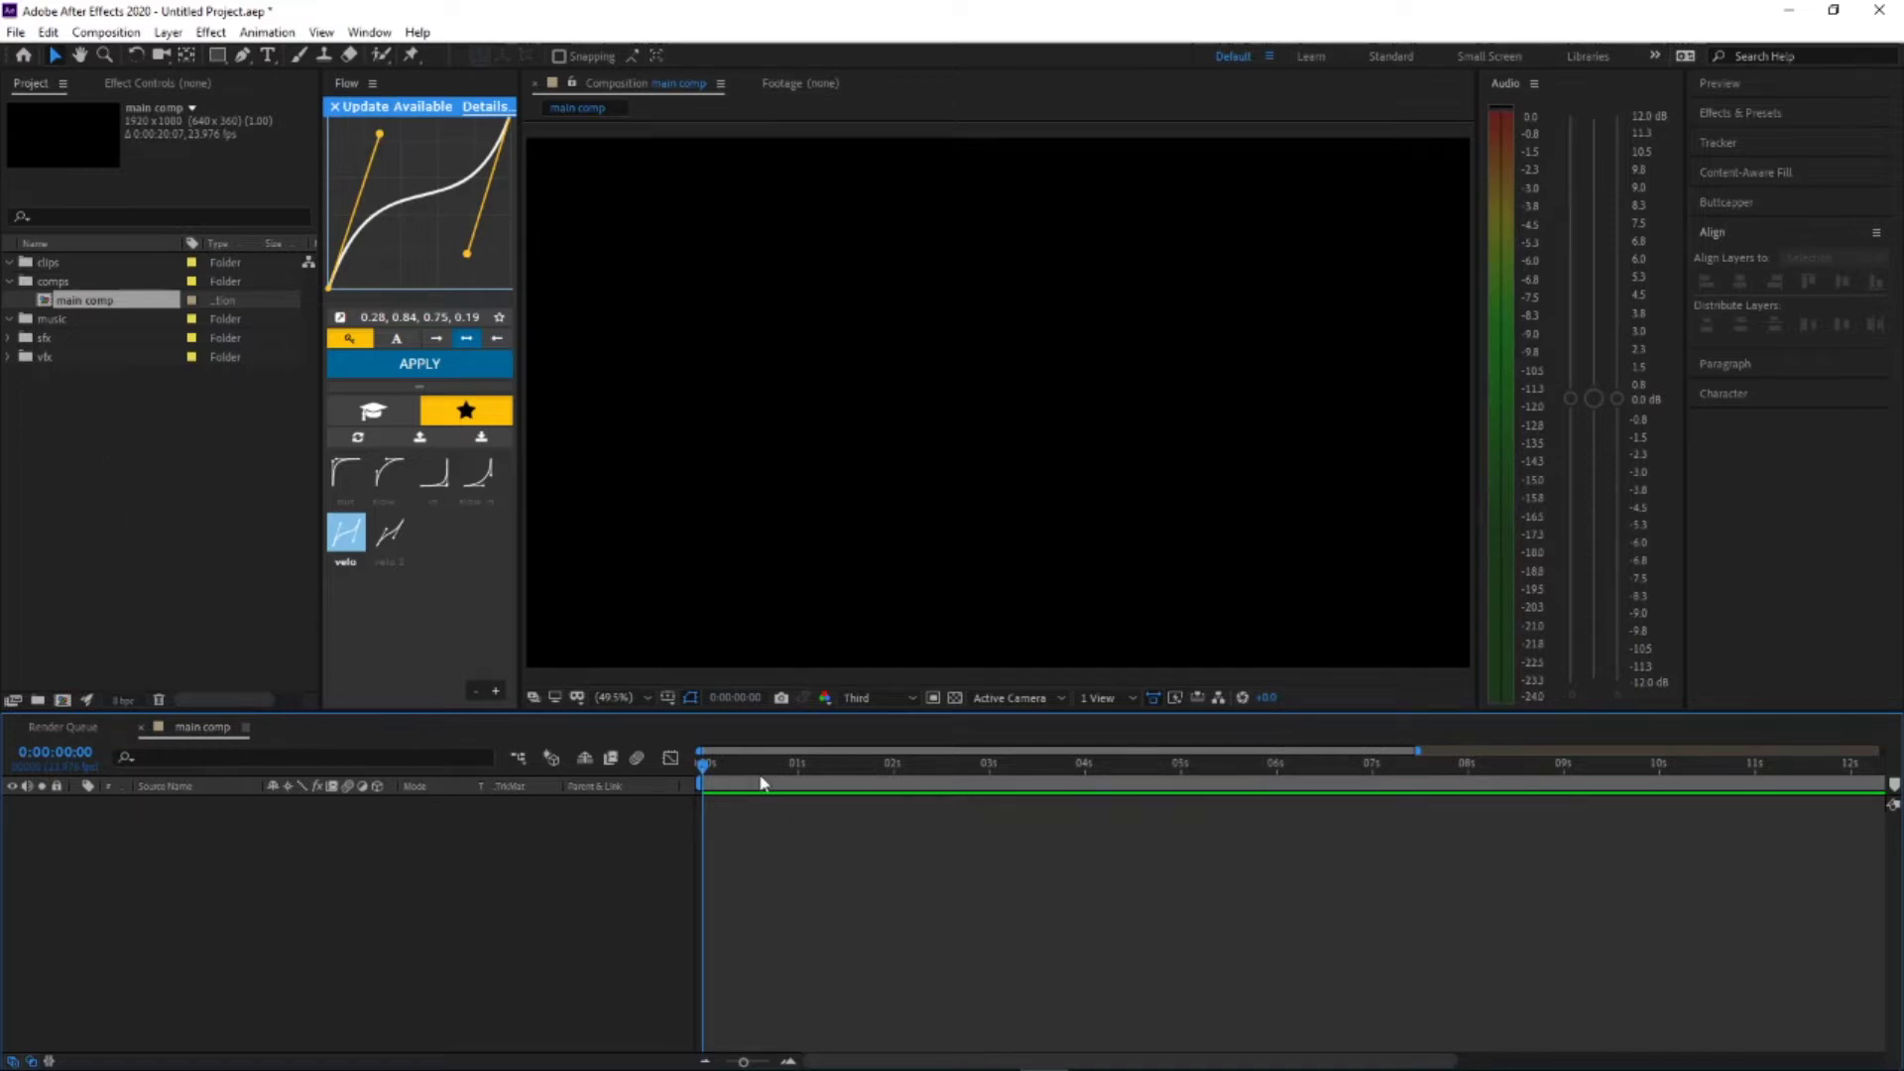
left_click(9, 282)
left_click(106, 427)
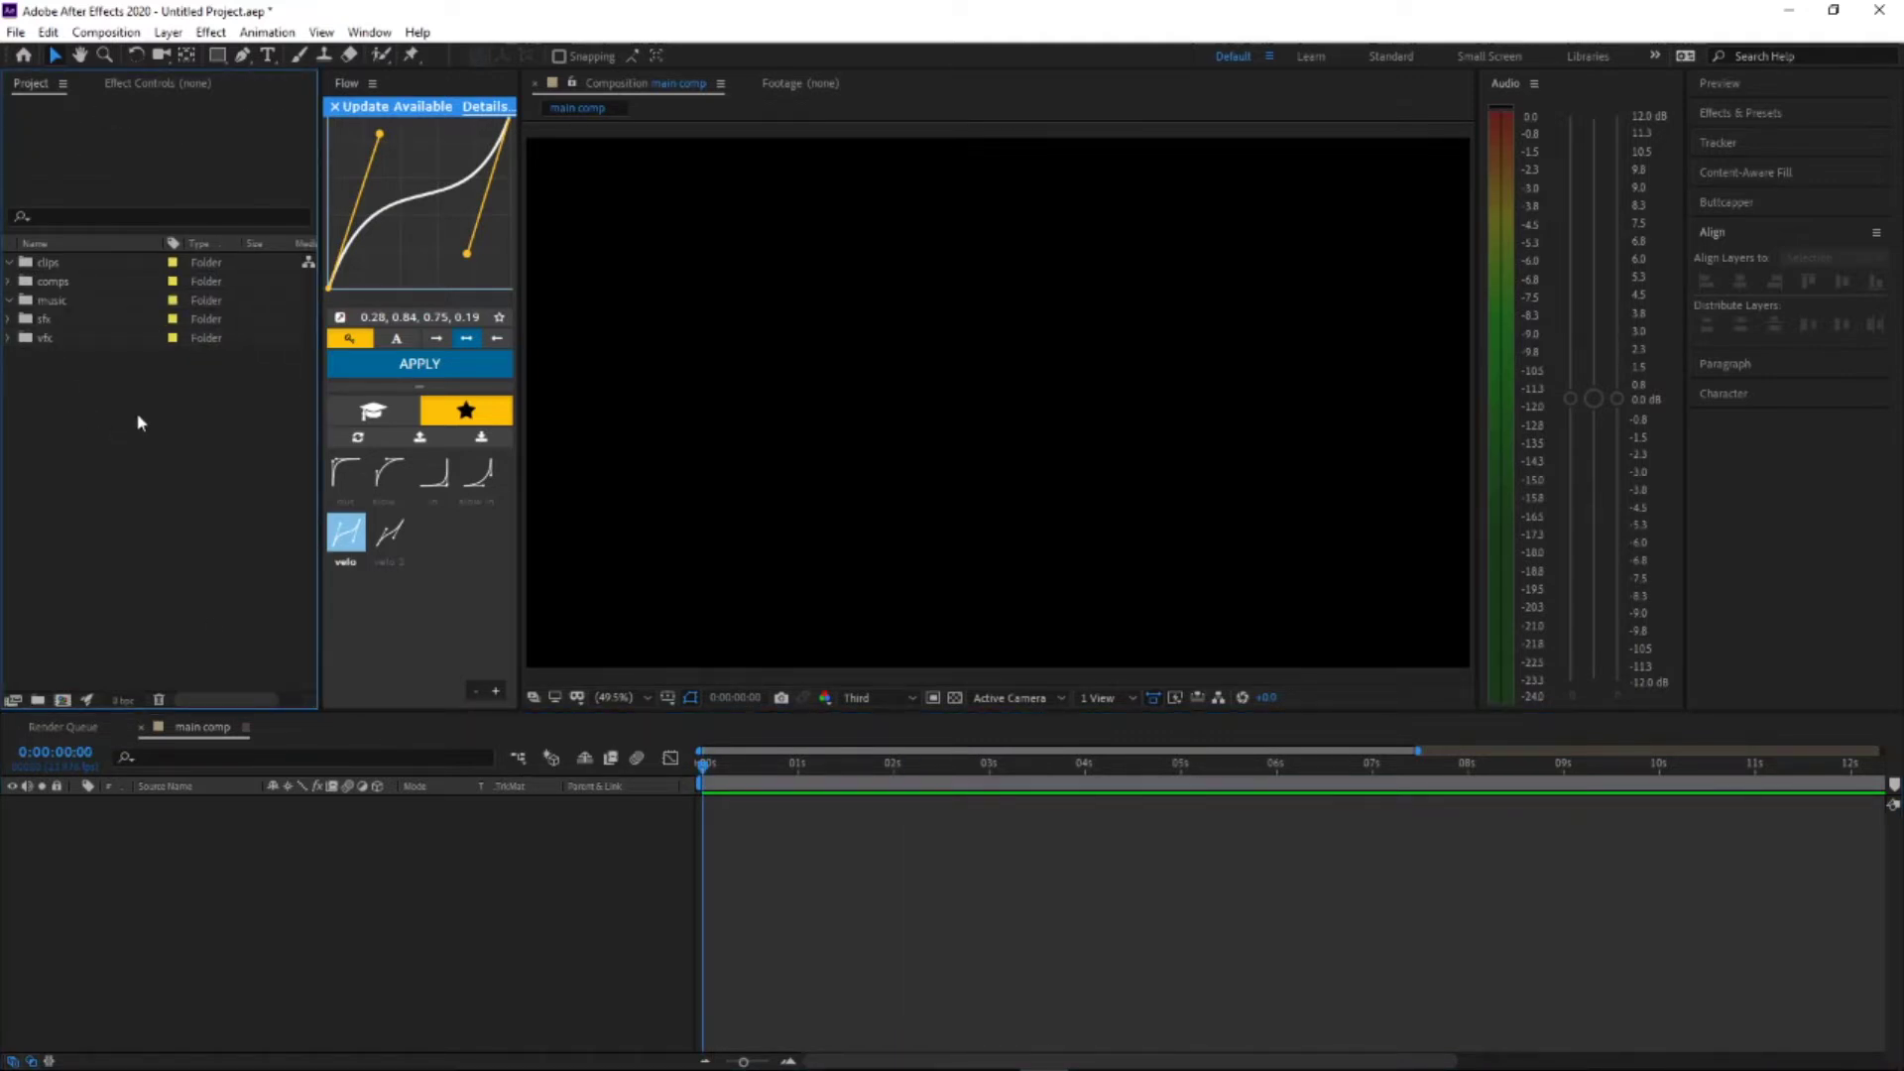
Step: Import "Kiznaiver episode 1 stairs moment.mp4" from the anime raws folder and move it into the clips folder
double_click(112, 423)
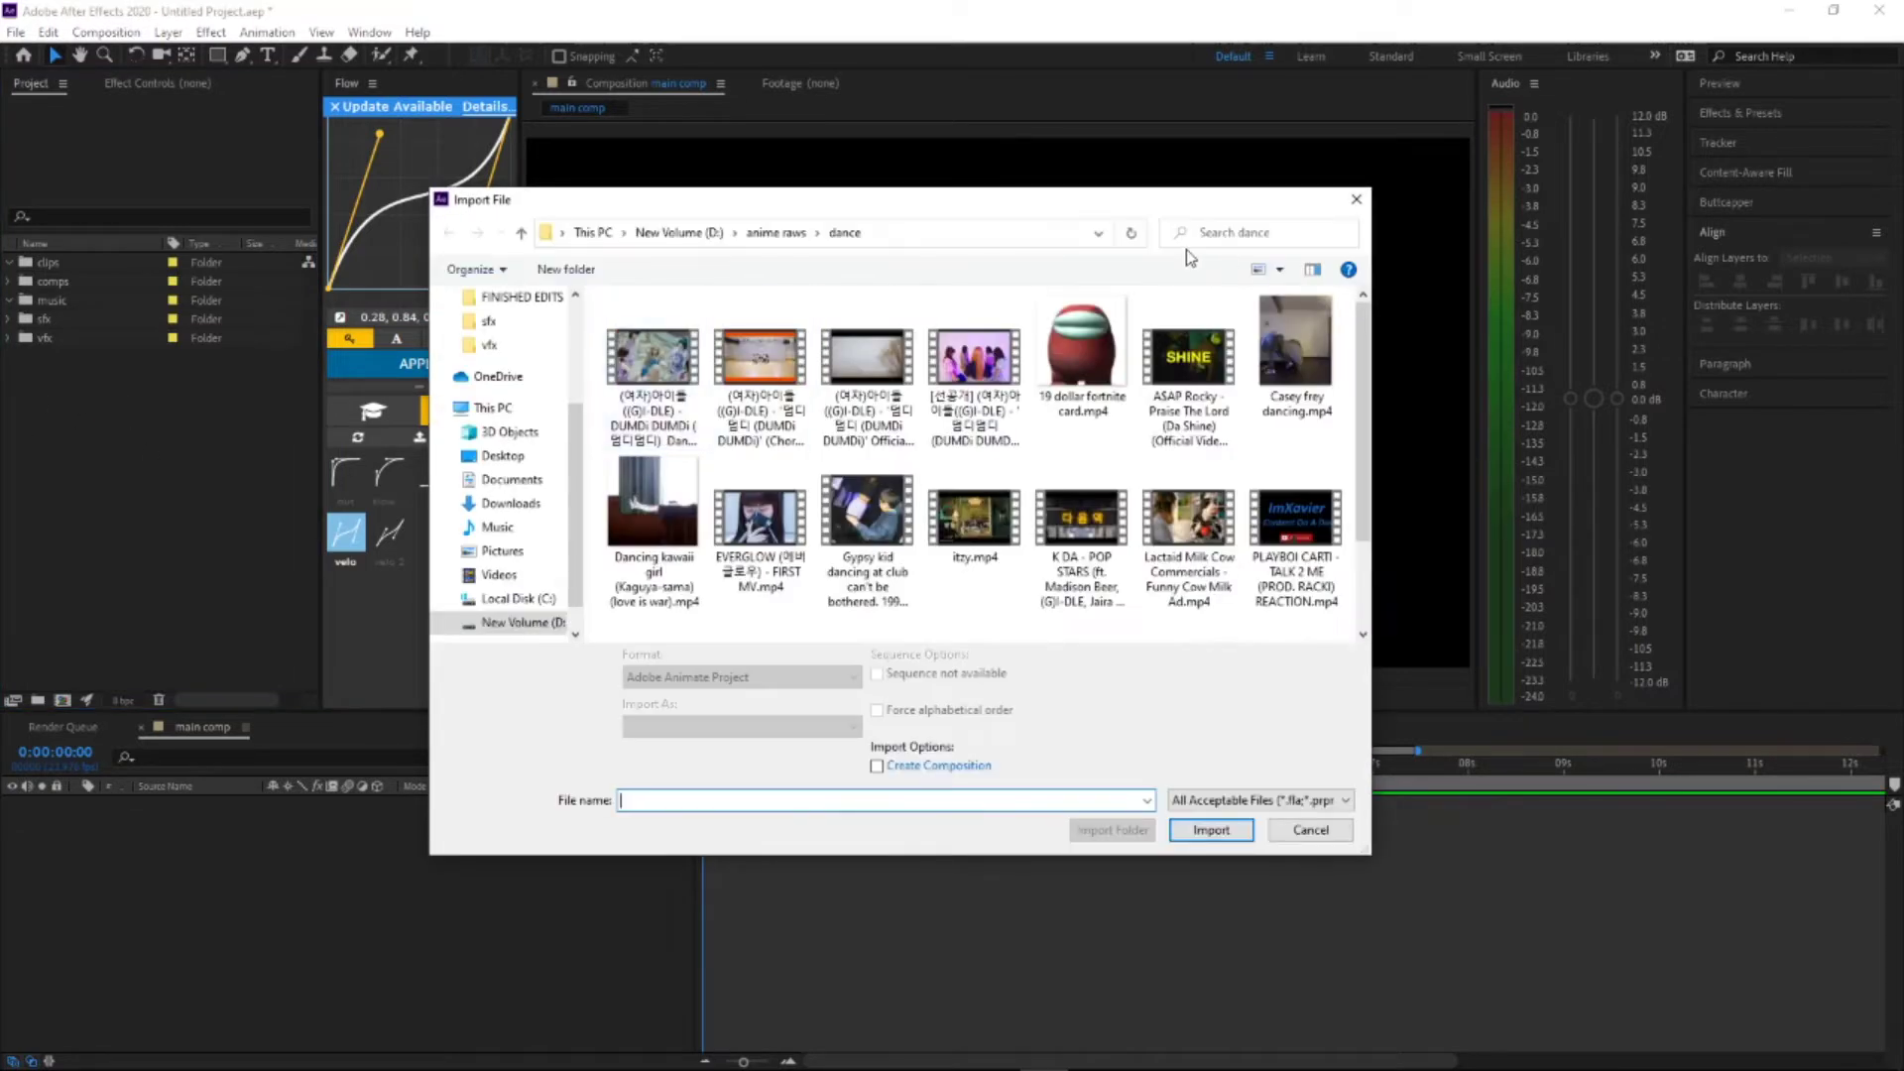
left_click(1356, 199)
right_click(92, 374)
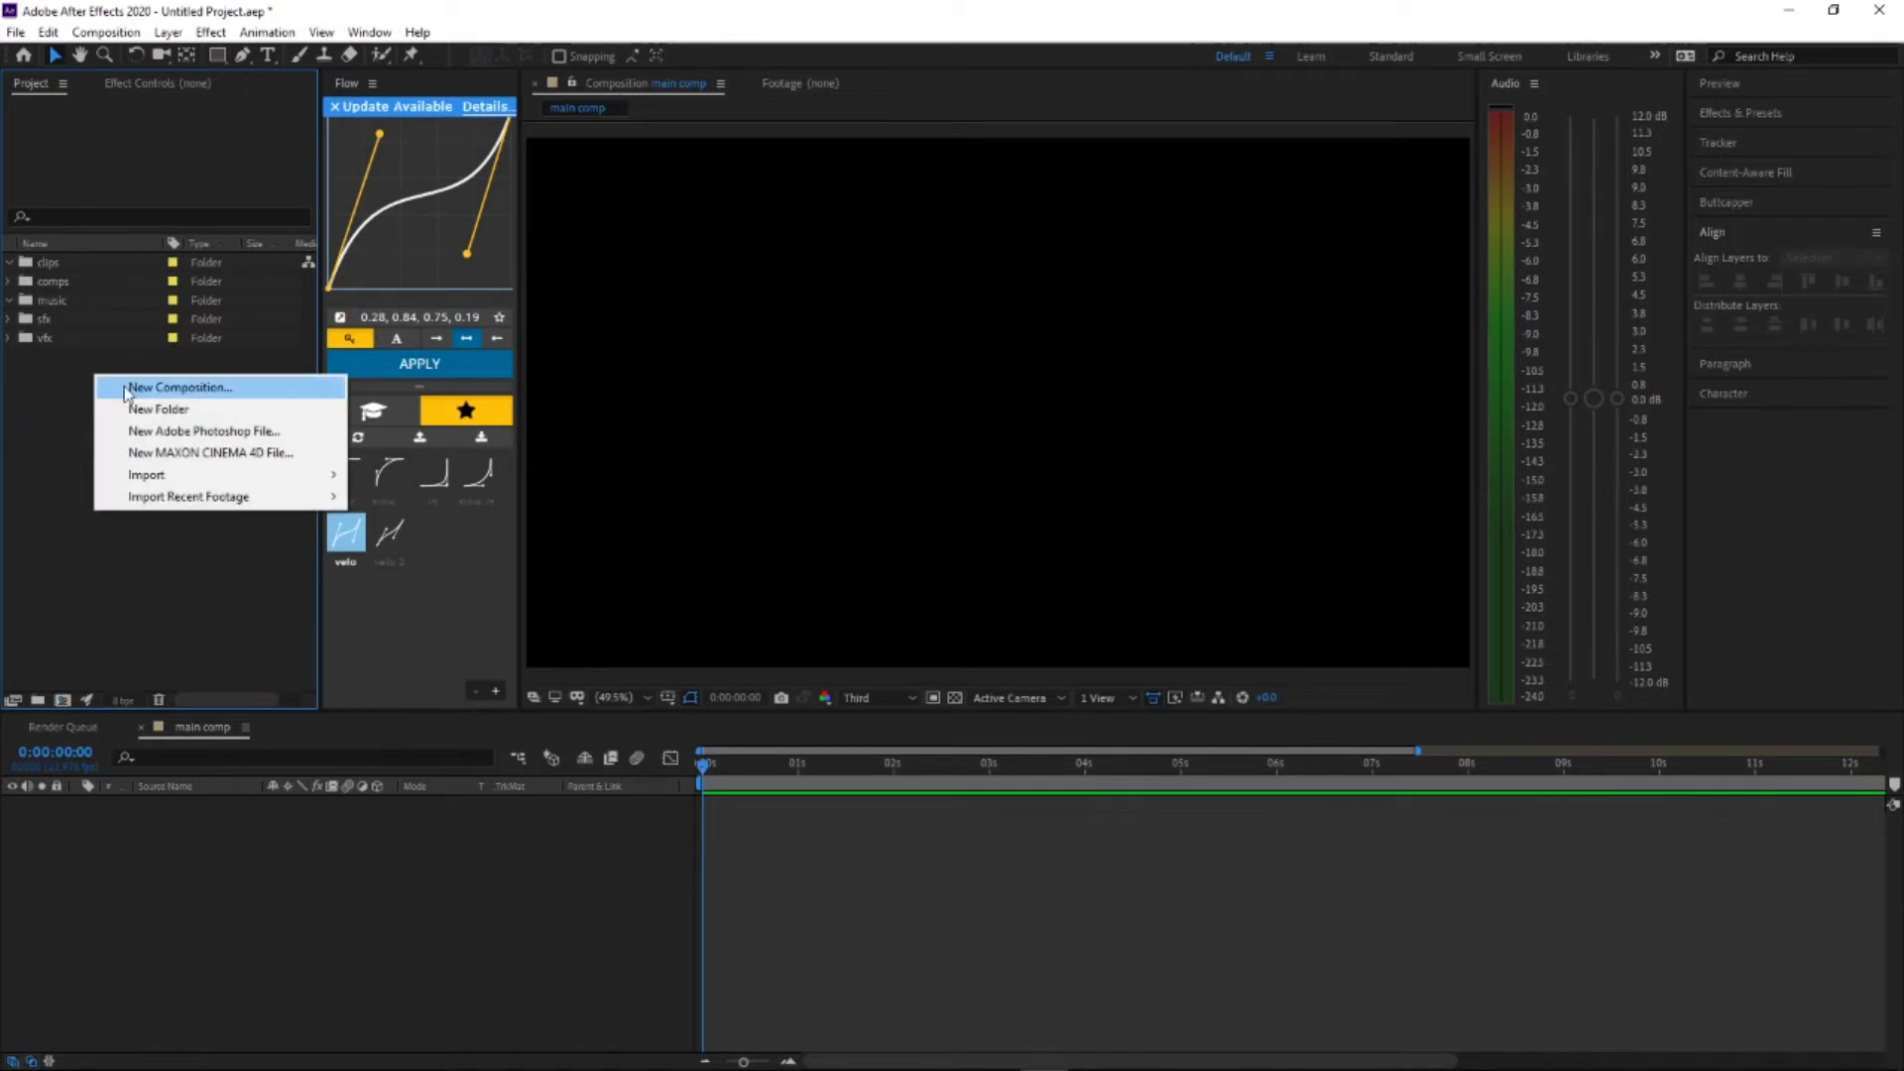
mouse_move(223, 476)
left_click(397, 475)
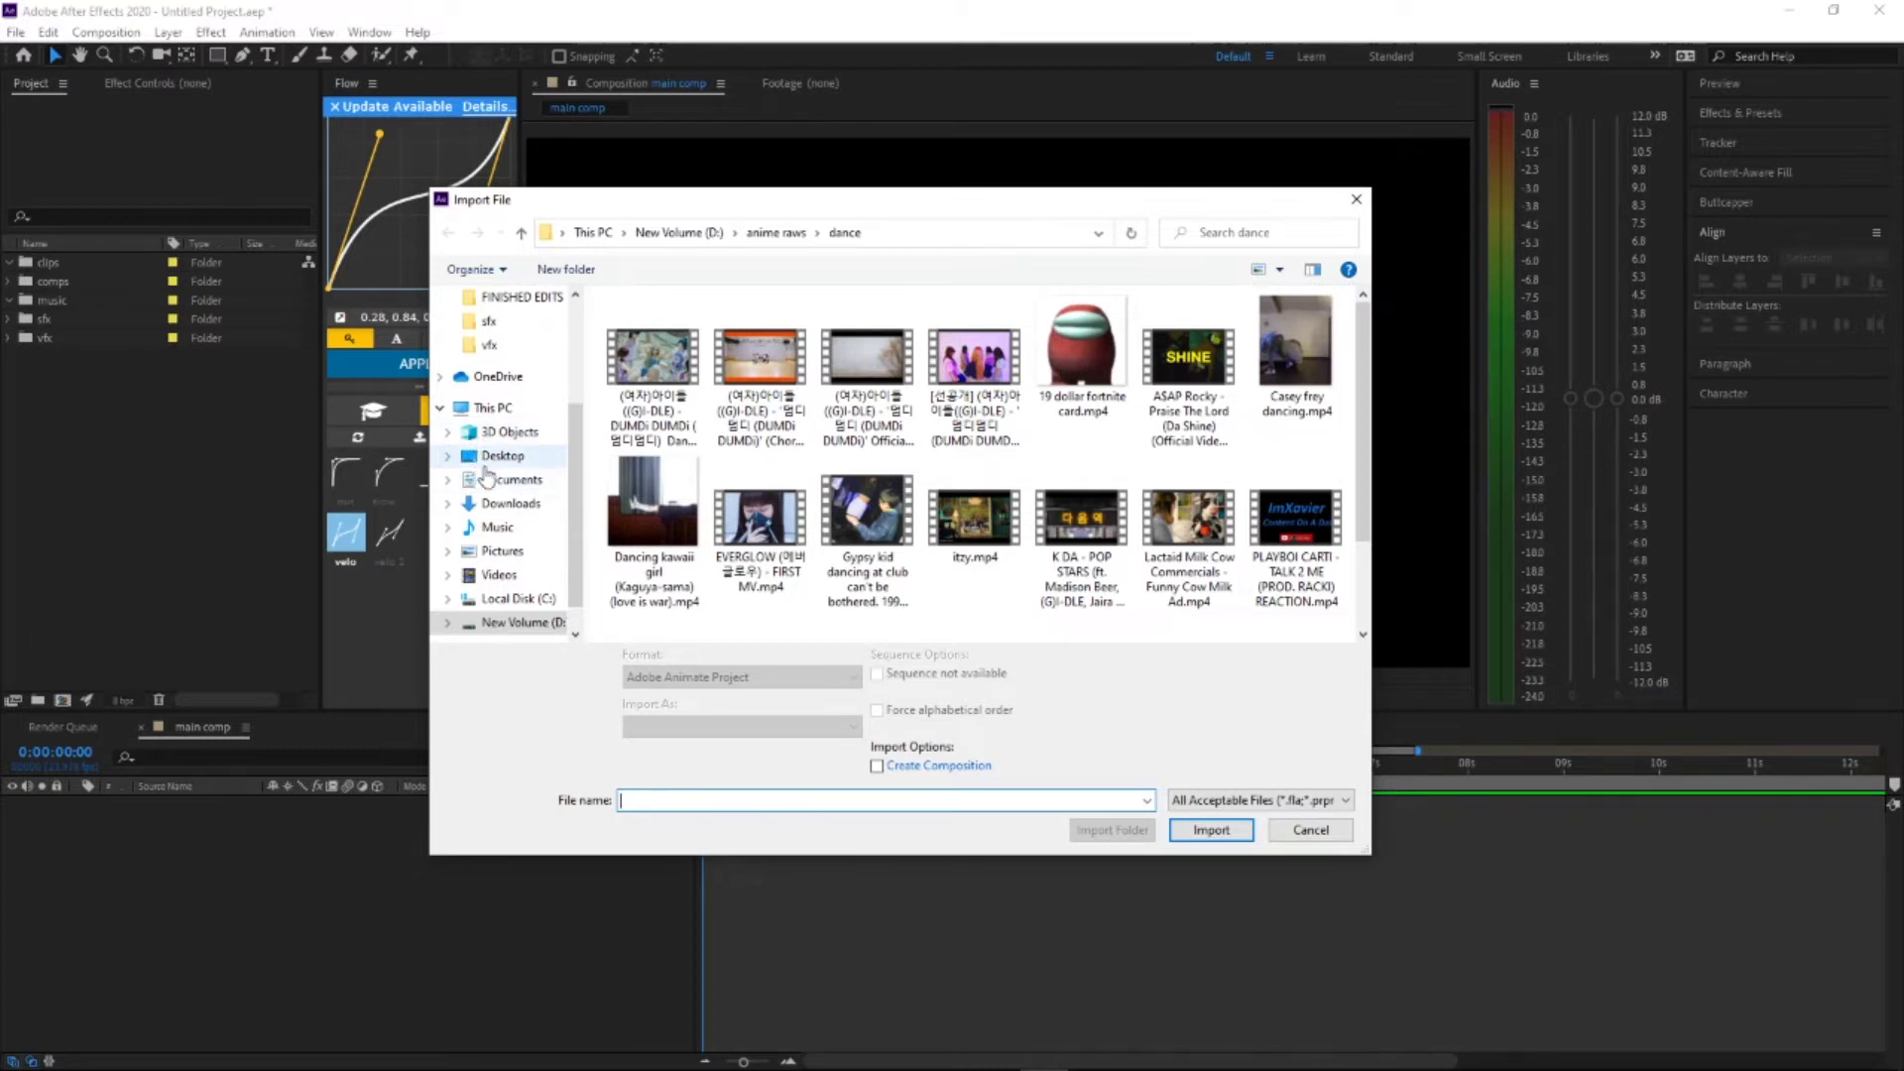
left_click(775, 231)
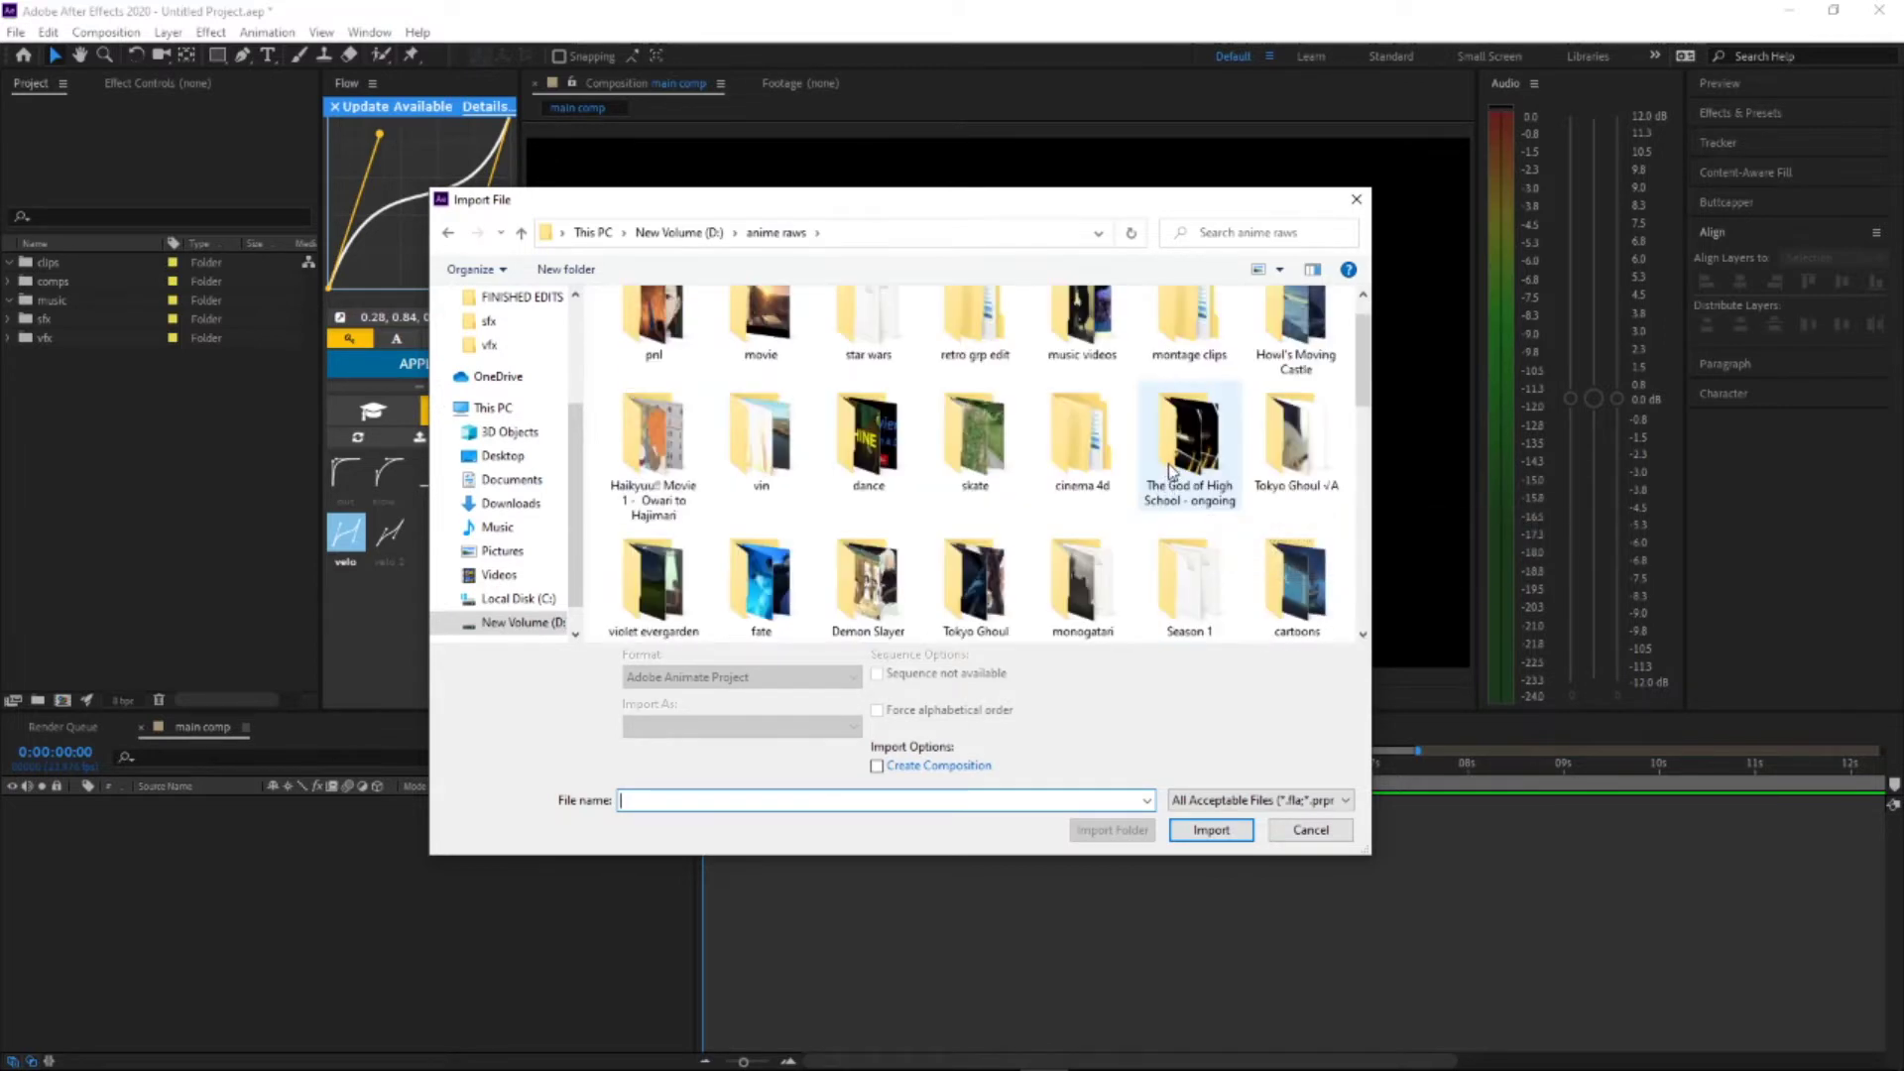
scroll(1172, 475, "down", 1)
scroll(1173, 474, "down", 1)
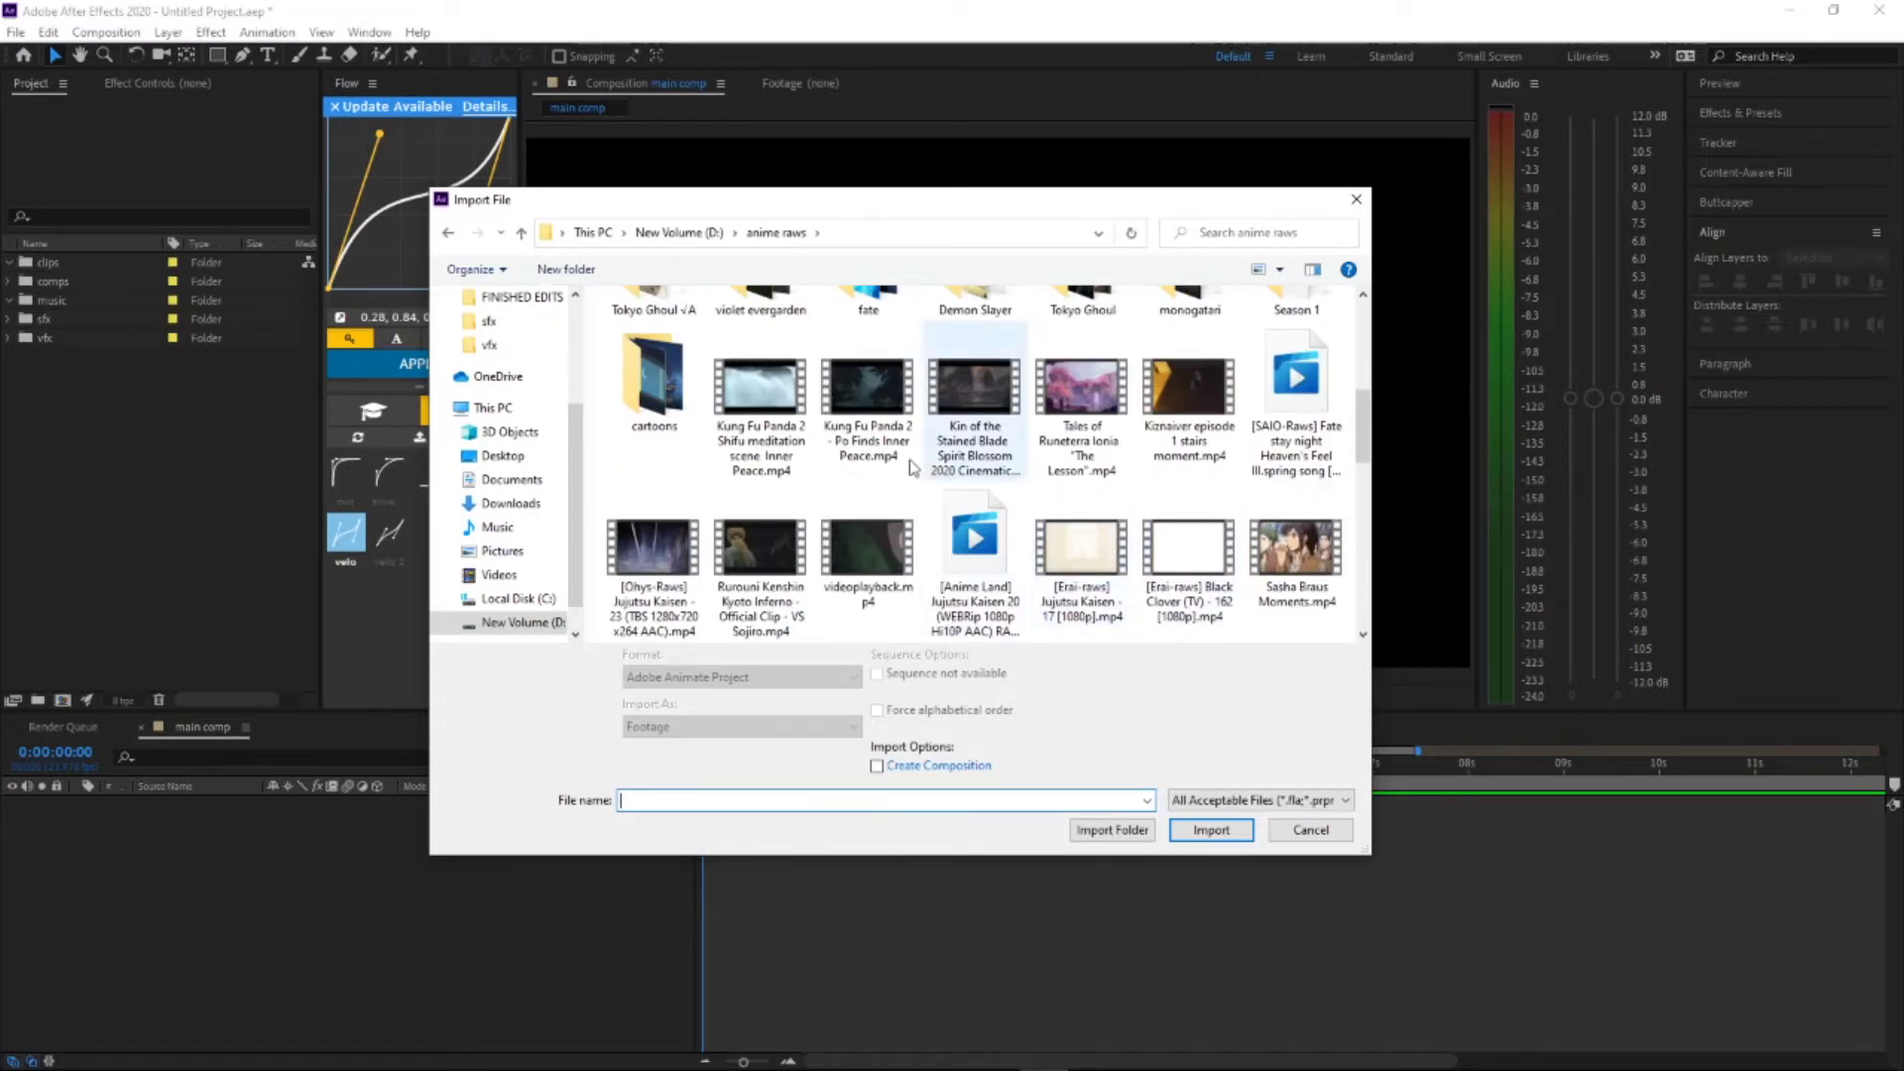
scroll(1210, 488, "up", 1)
scroll(1167, 488, "down", 1)
scroll(1175, 484, "up", 1)
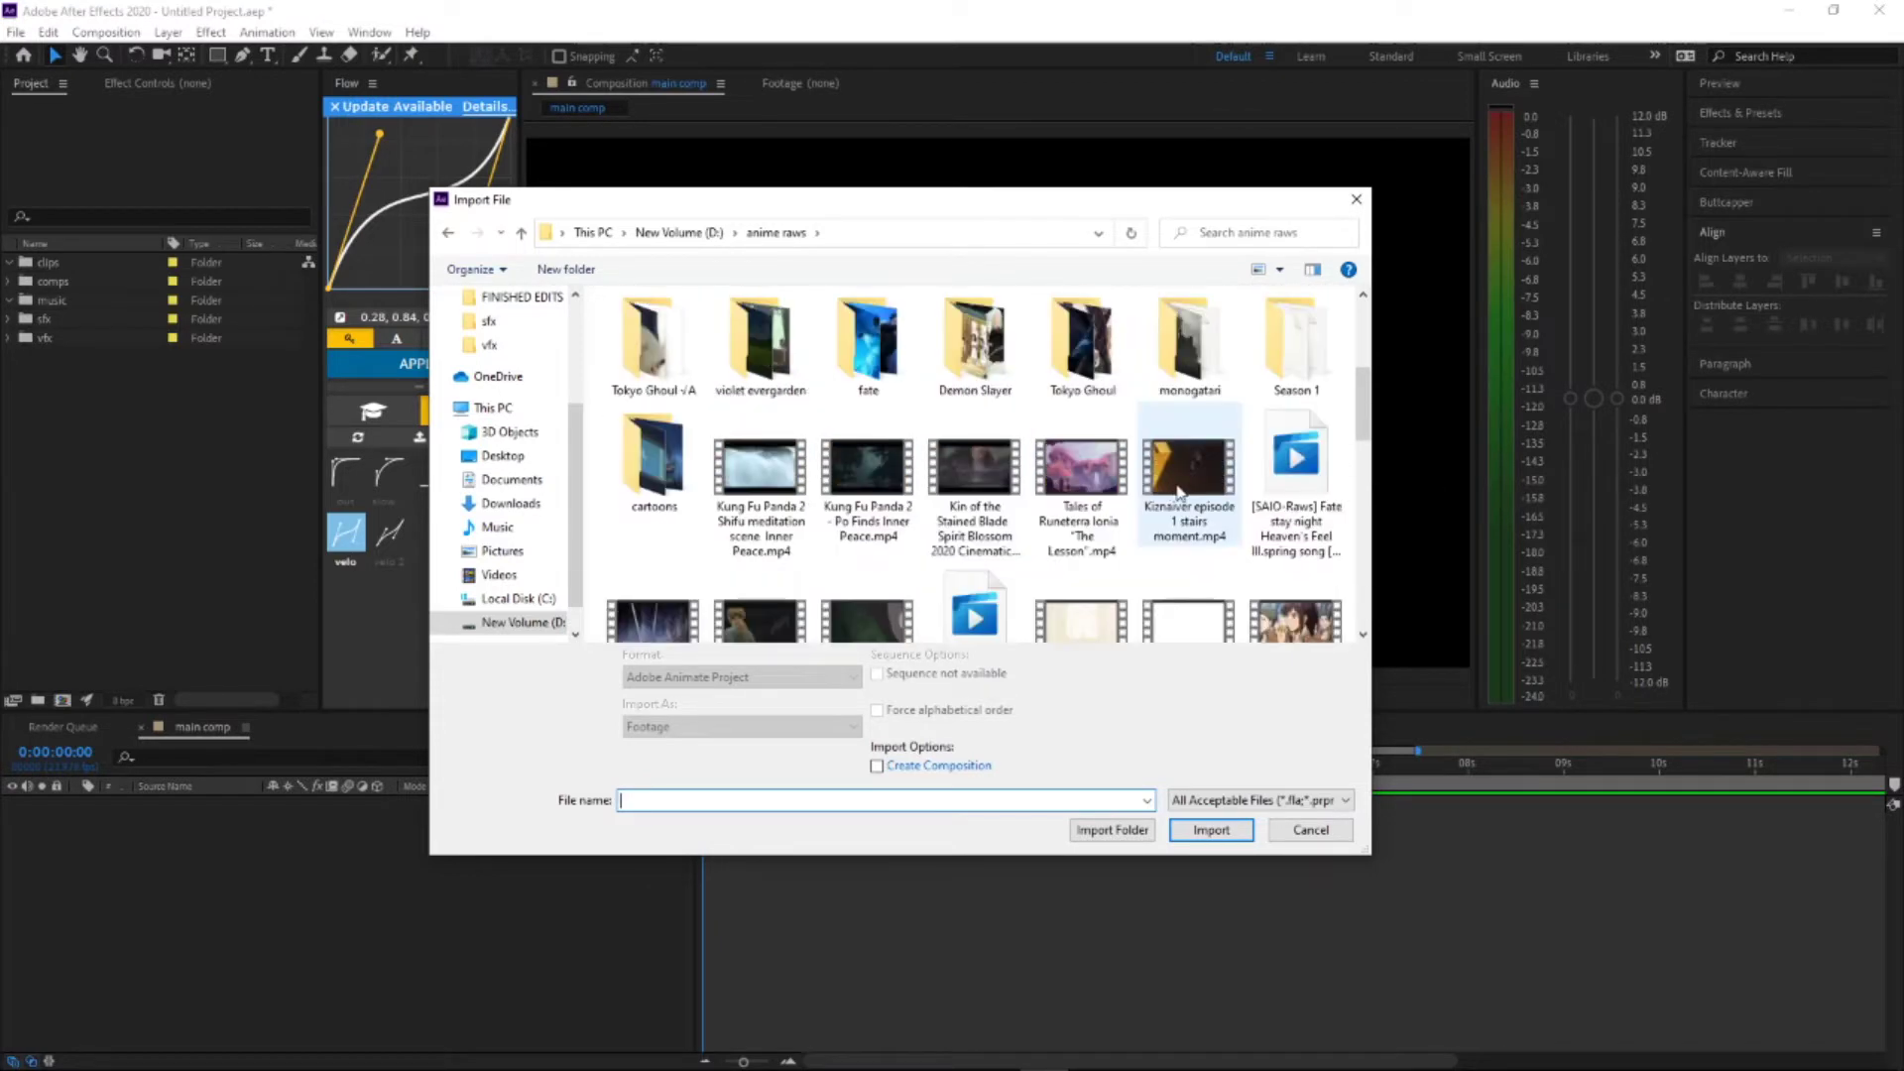
double_click(1180, 481)
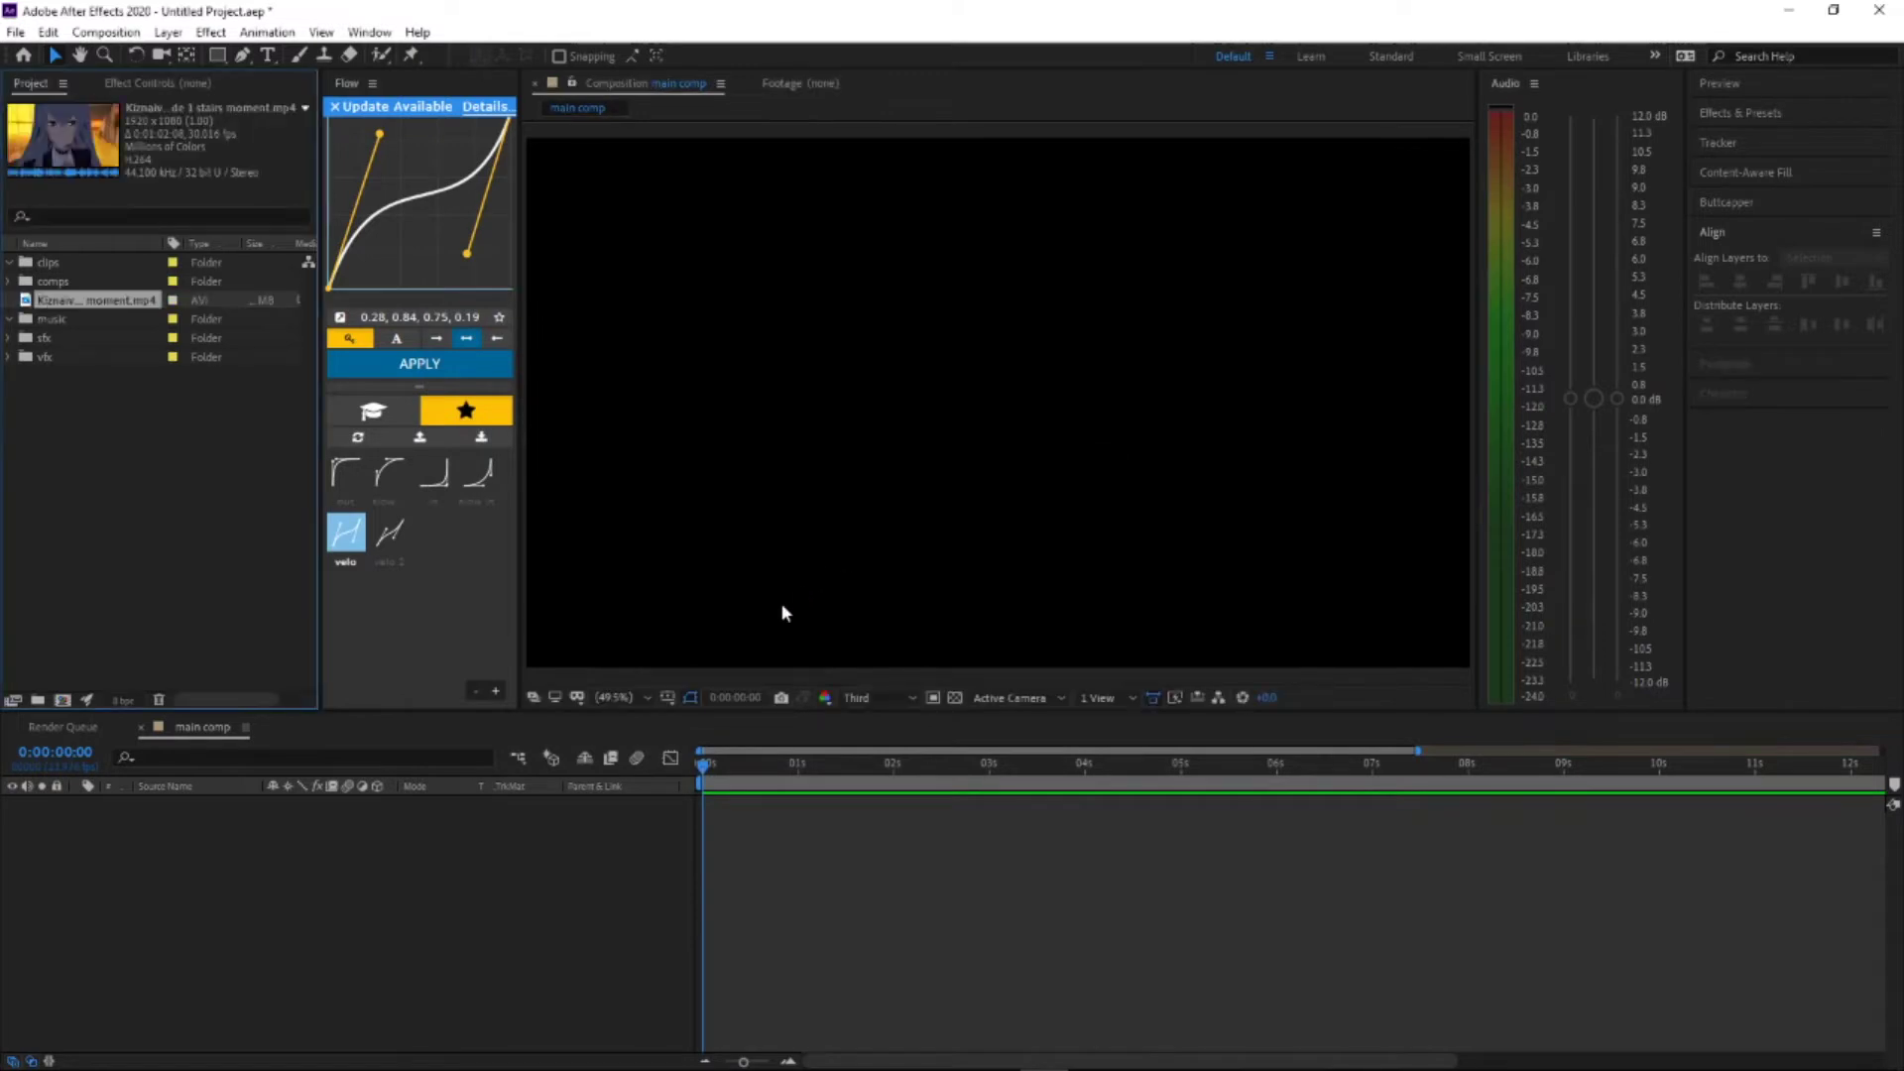
left_click_drag(99, 307, 109, 263)
Step: Start another file import and browse to the EDIT AUDIOS folder inside music on New Volume (D:)
double_click(104, 385)
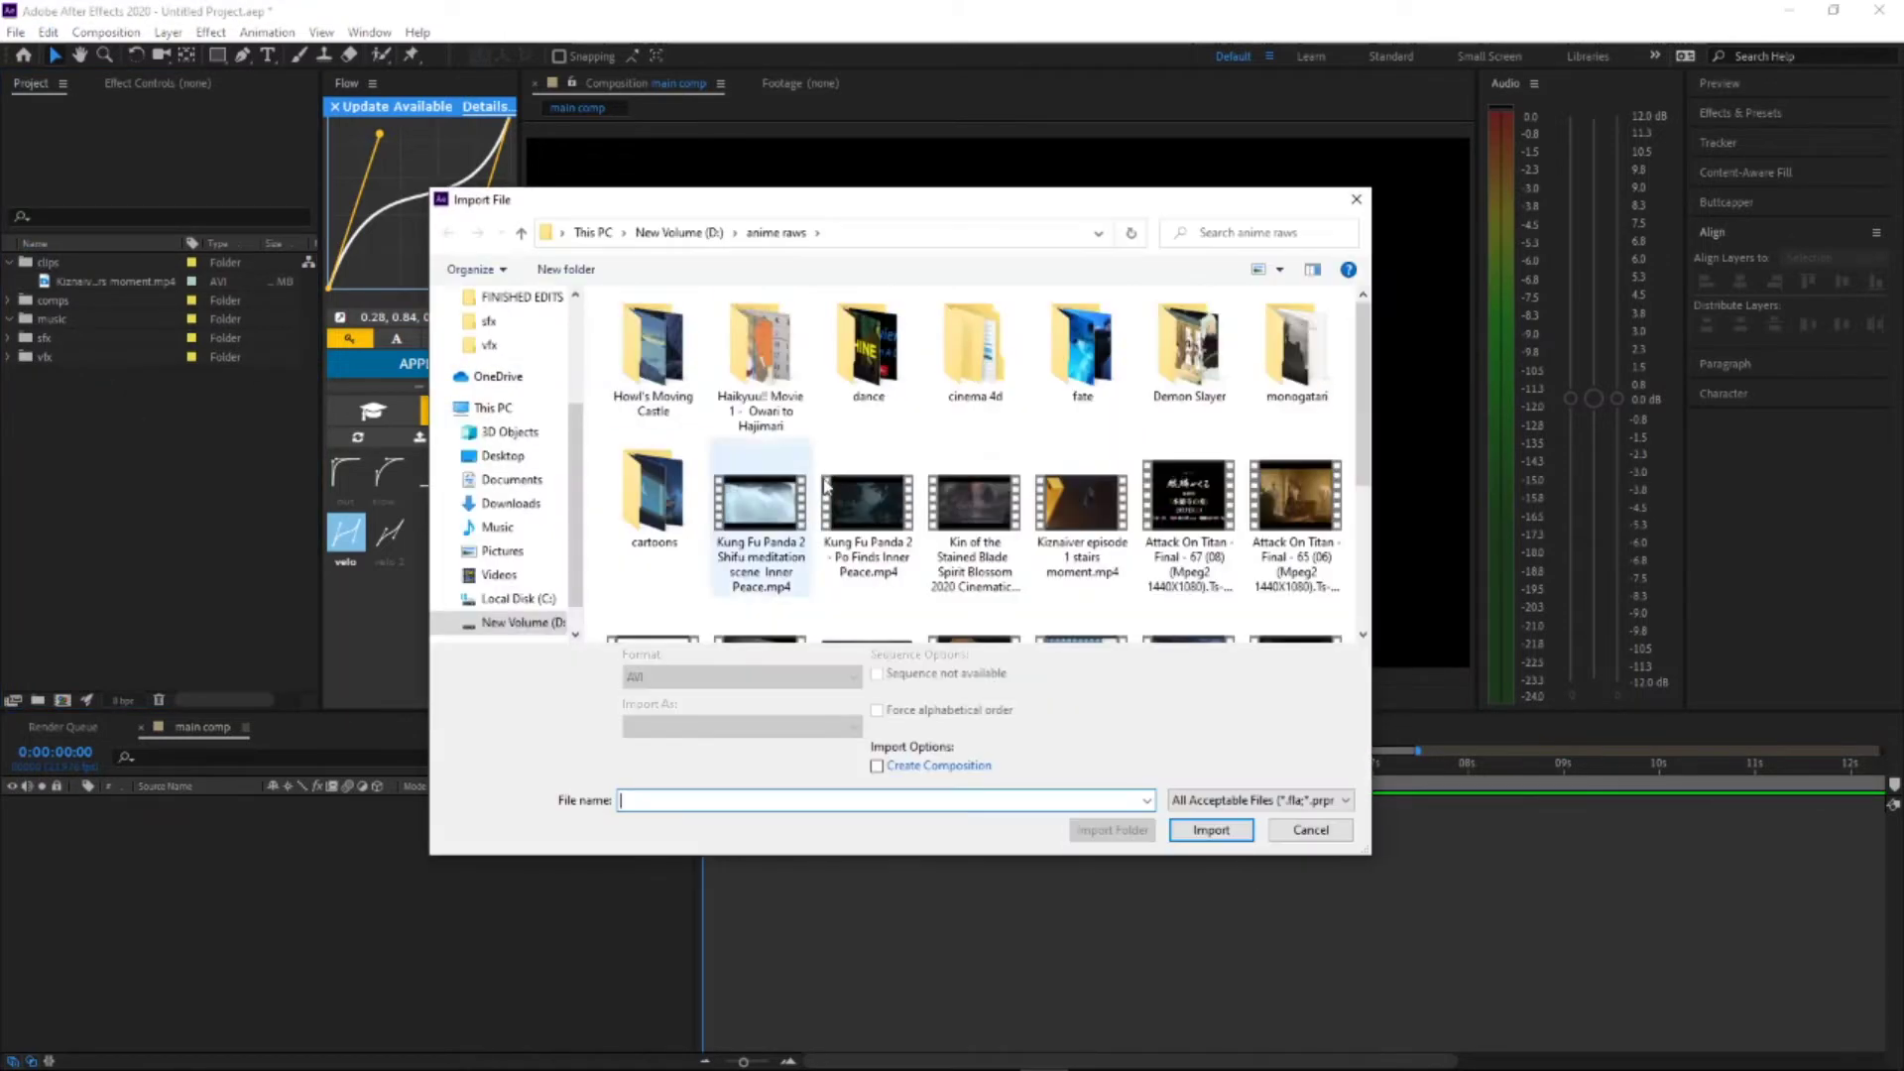
scroll(972, 466, "down", 5)
left_click(549, 625)
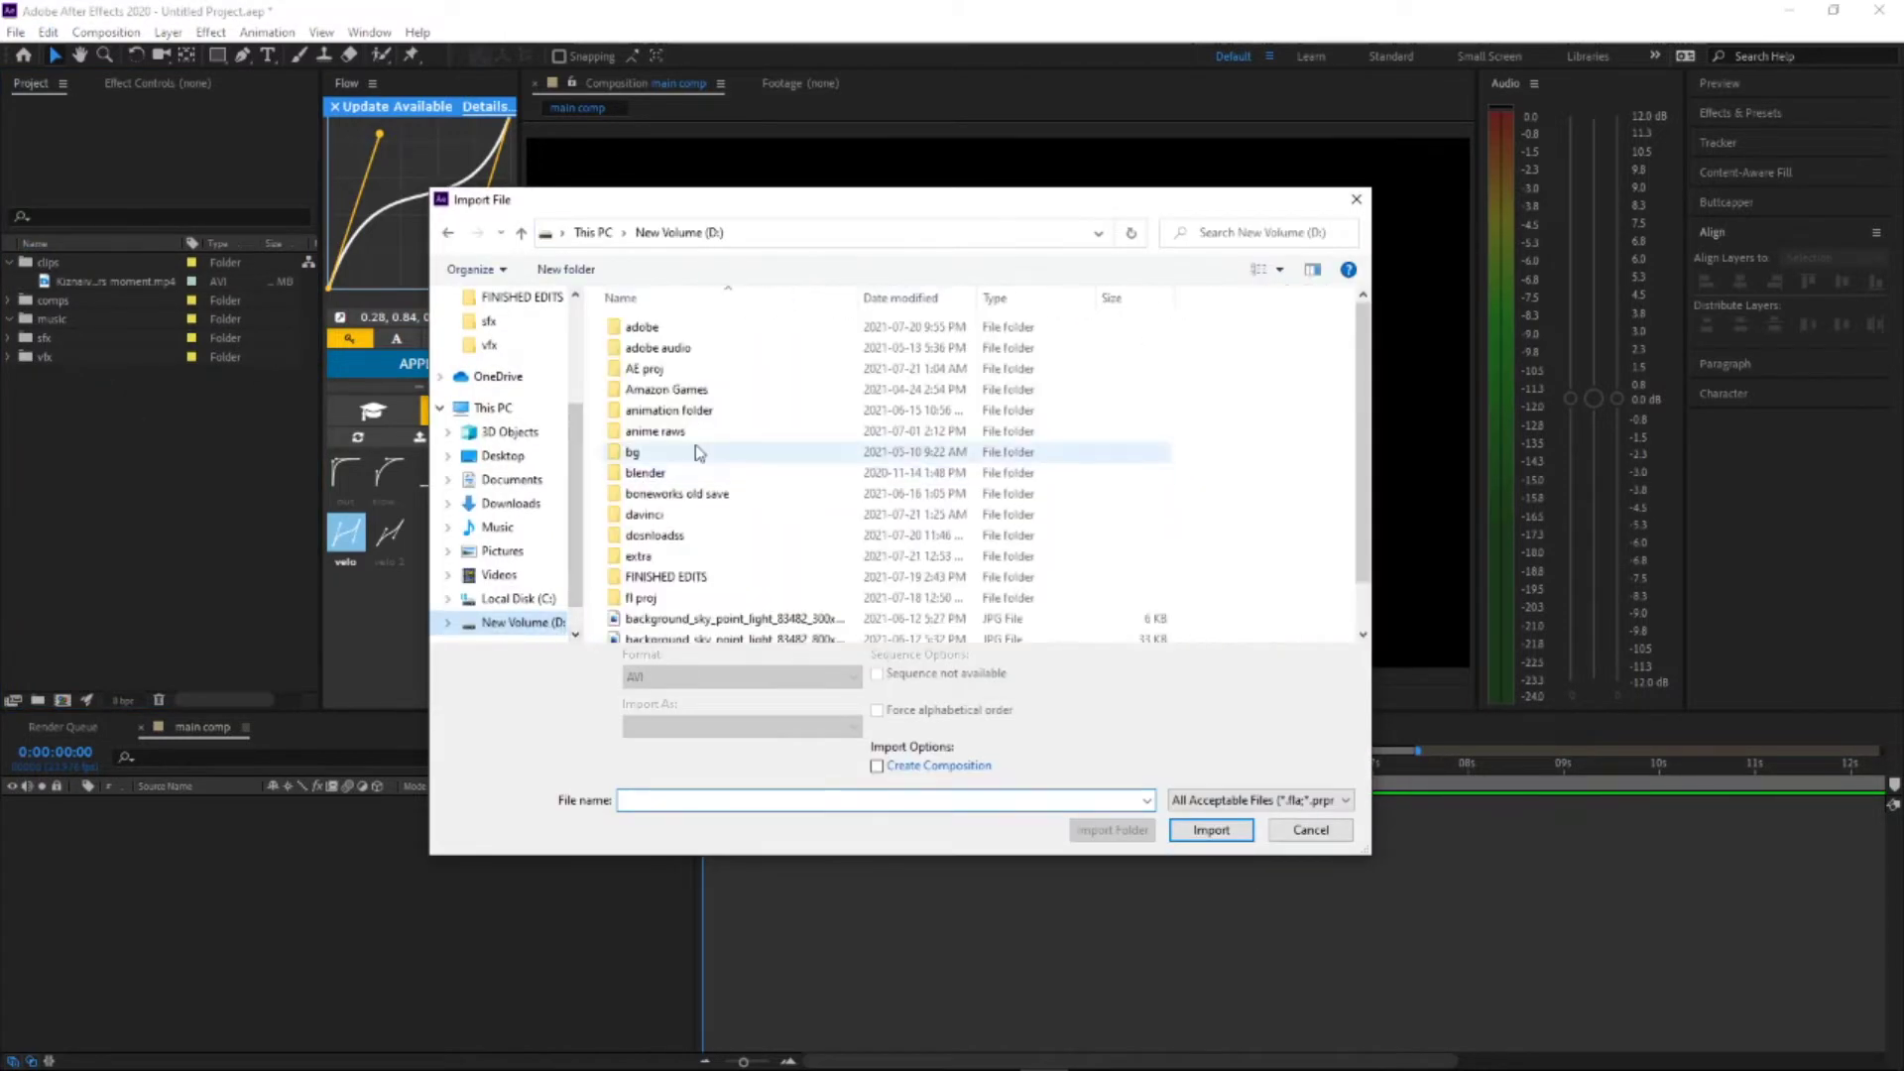
scroll(700, 436, "down", 3)
scroll(699, 437, "up", 3)
scroll(699, 436, "down", 2)
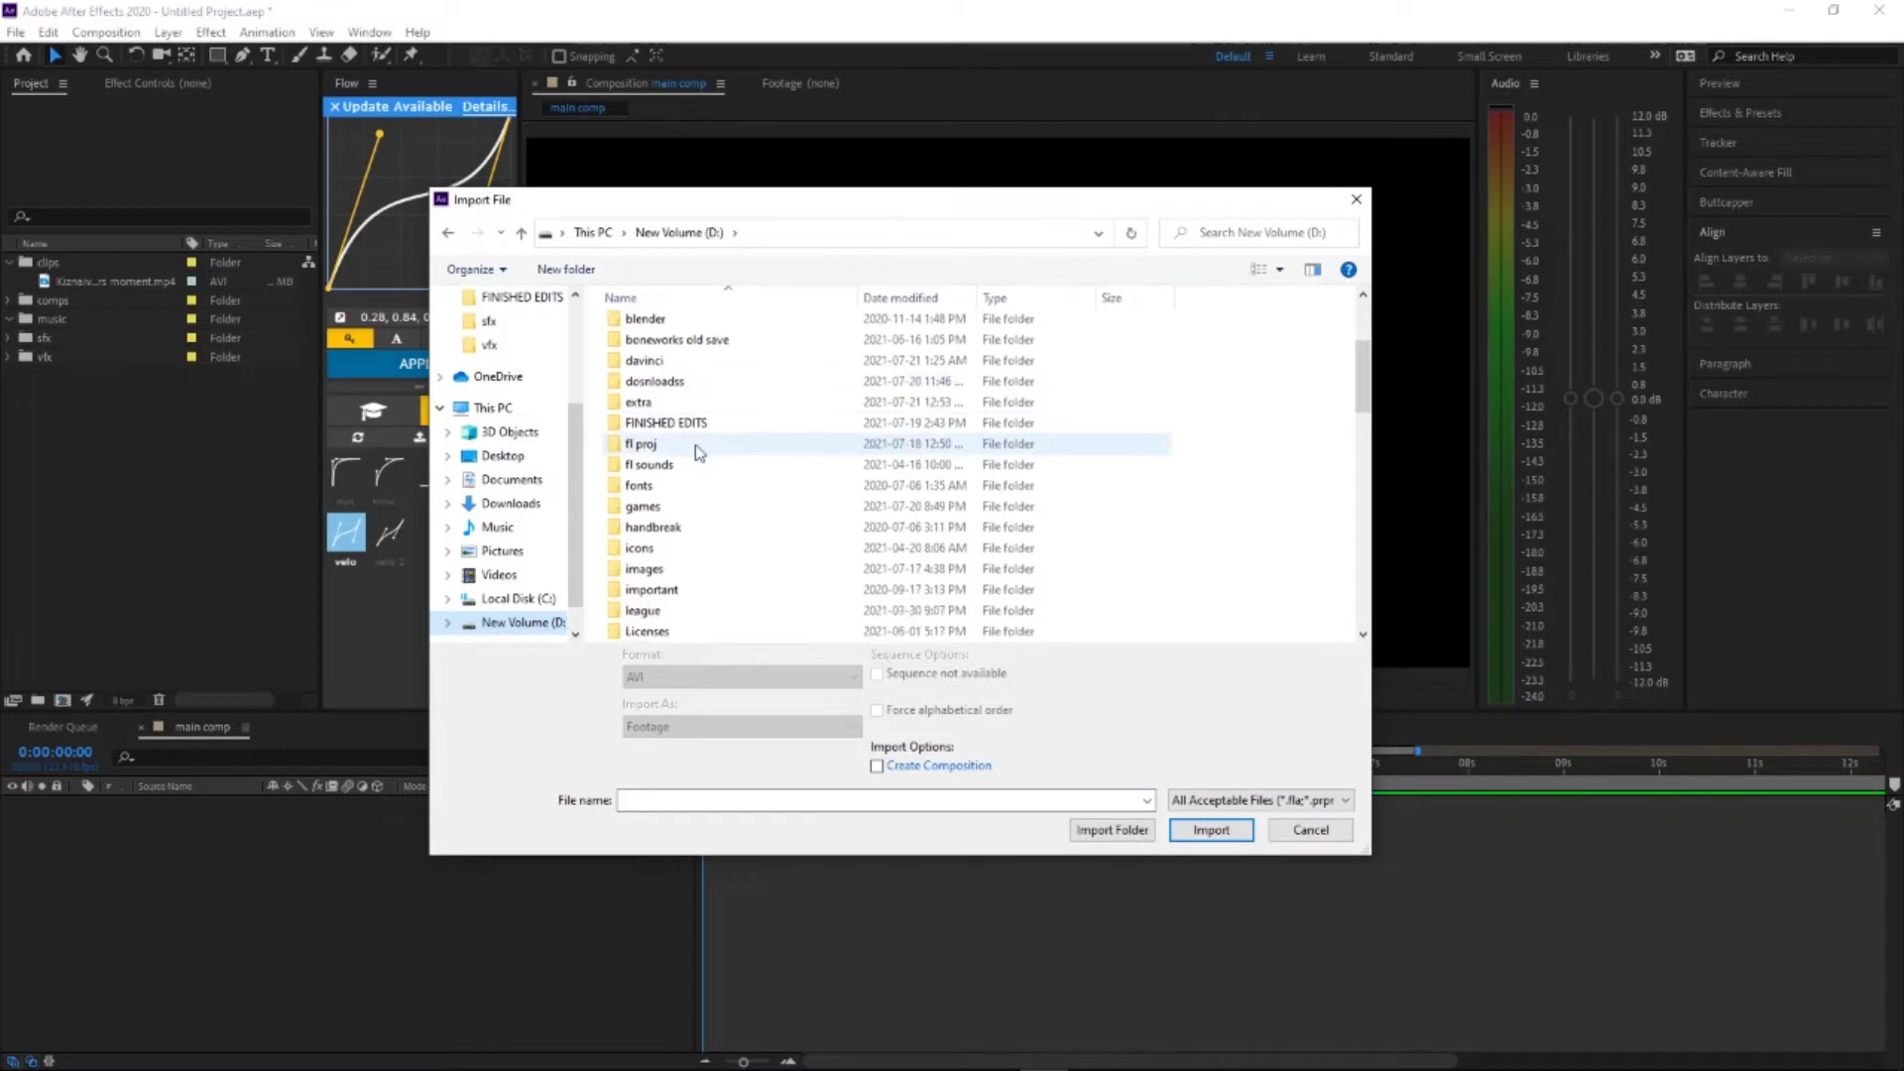
scroll(693, 566, "down", 3)
scroll(692, 605, "down", 2)
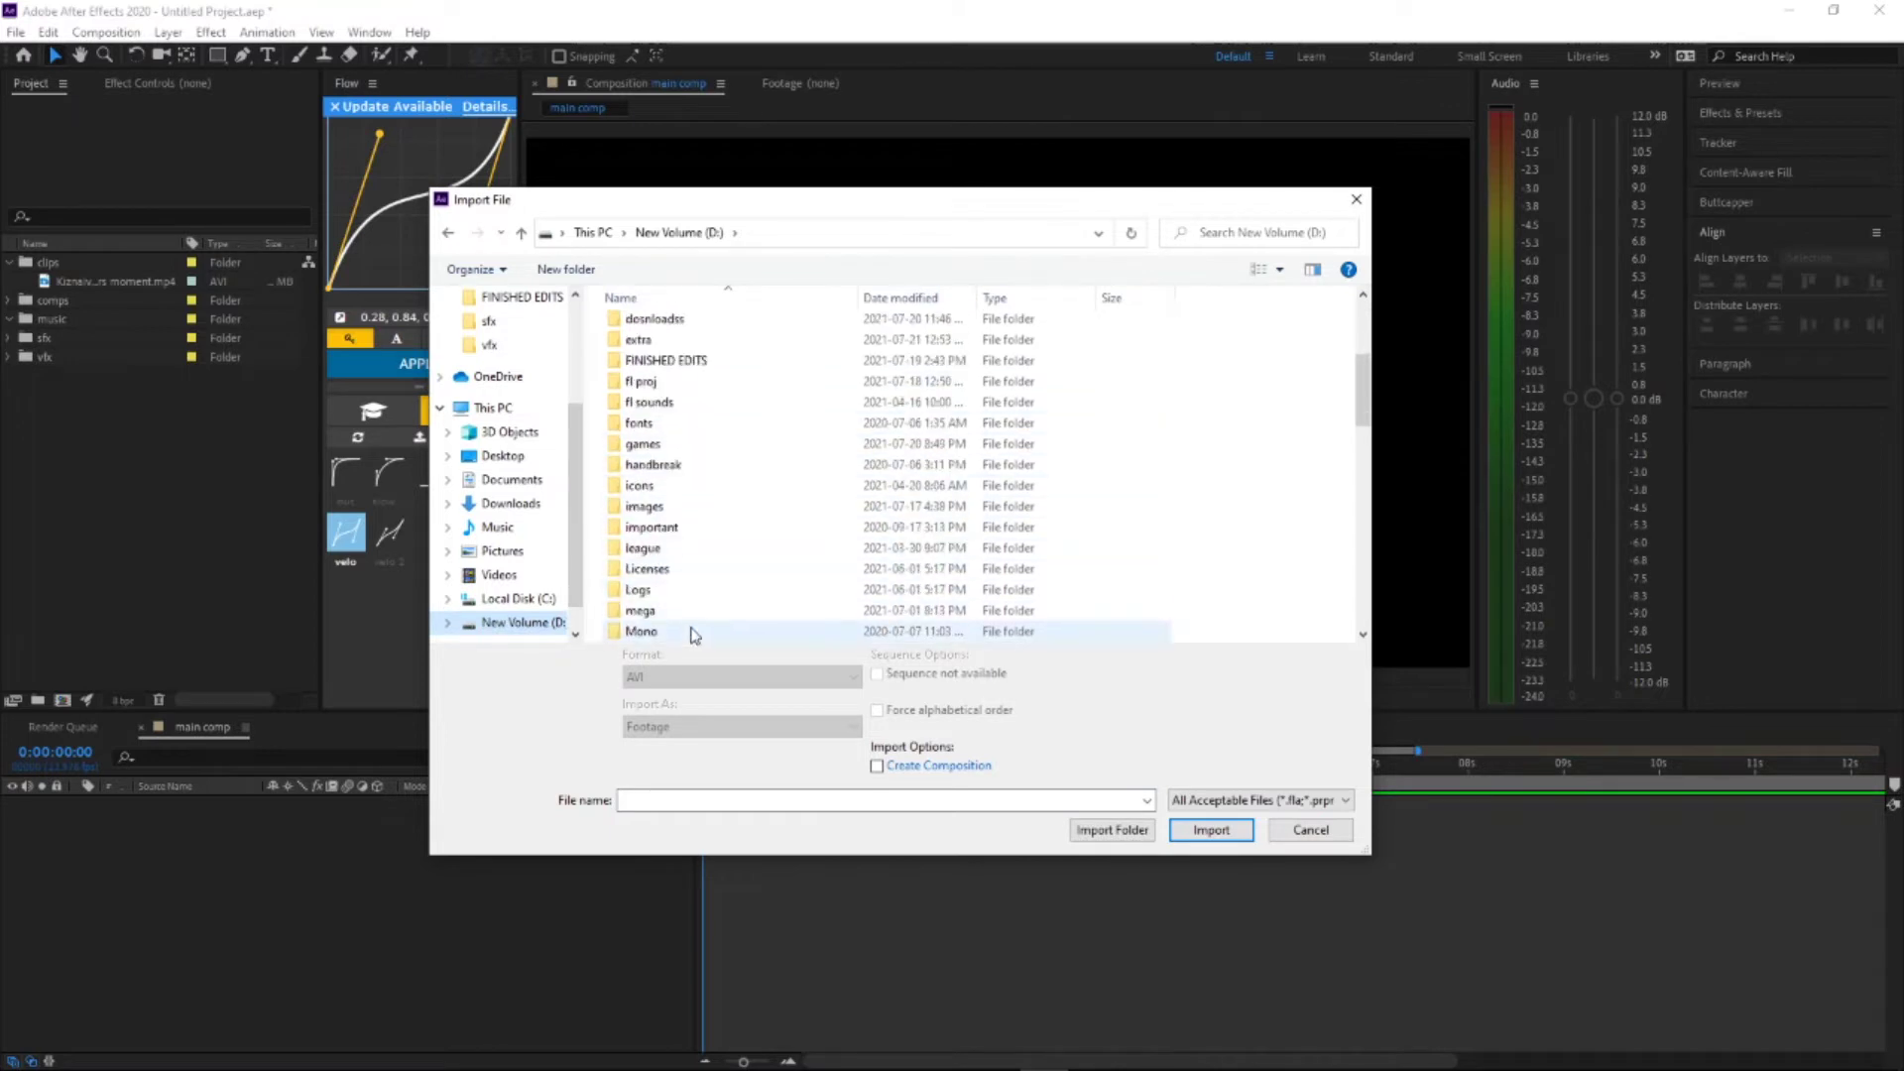
left_click(707, 558)
double_click(707, 558)
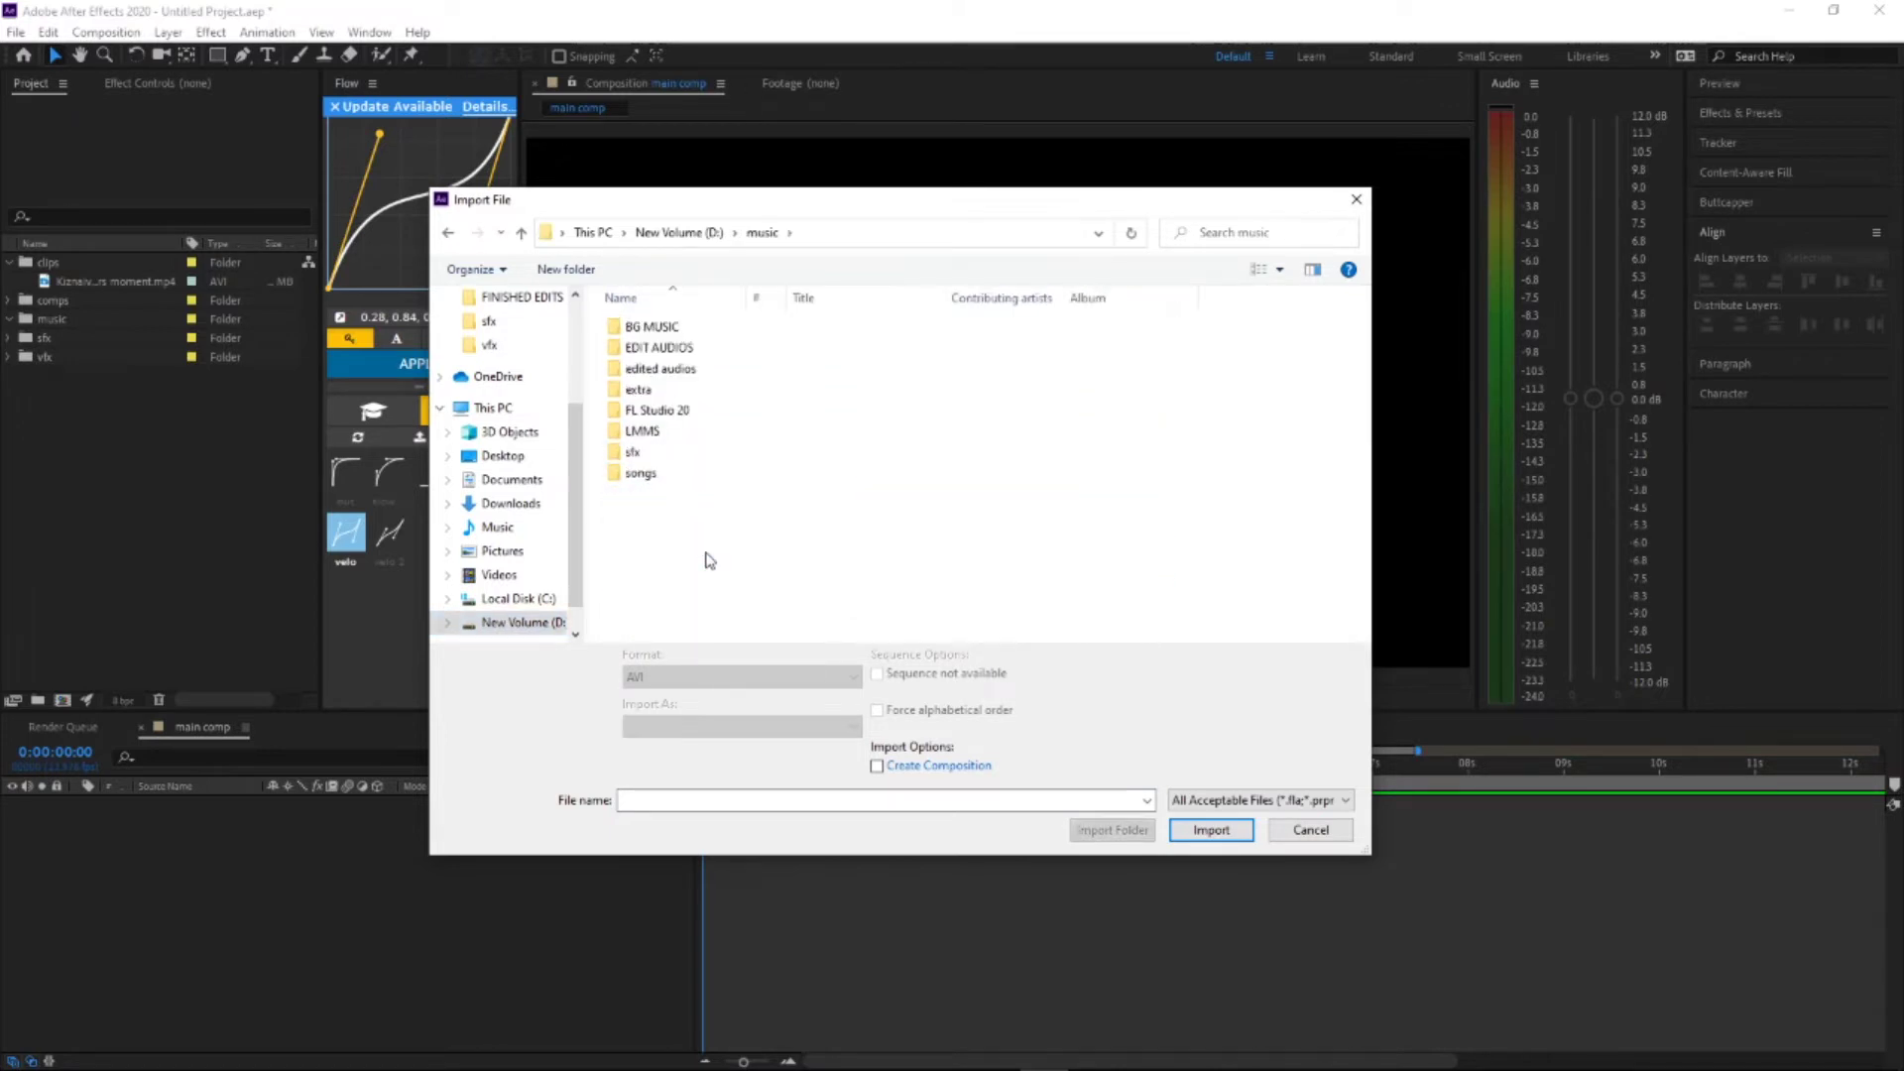
double_click(683, 345)
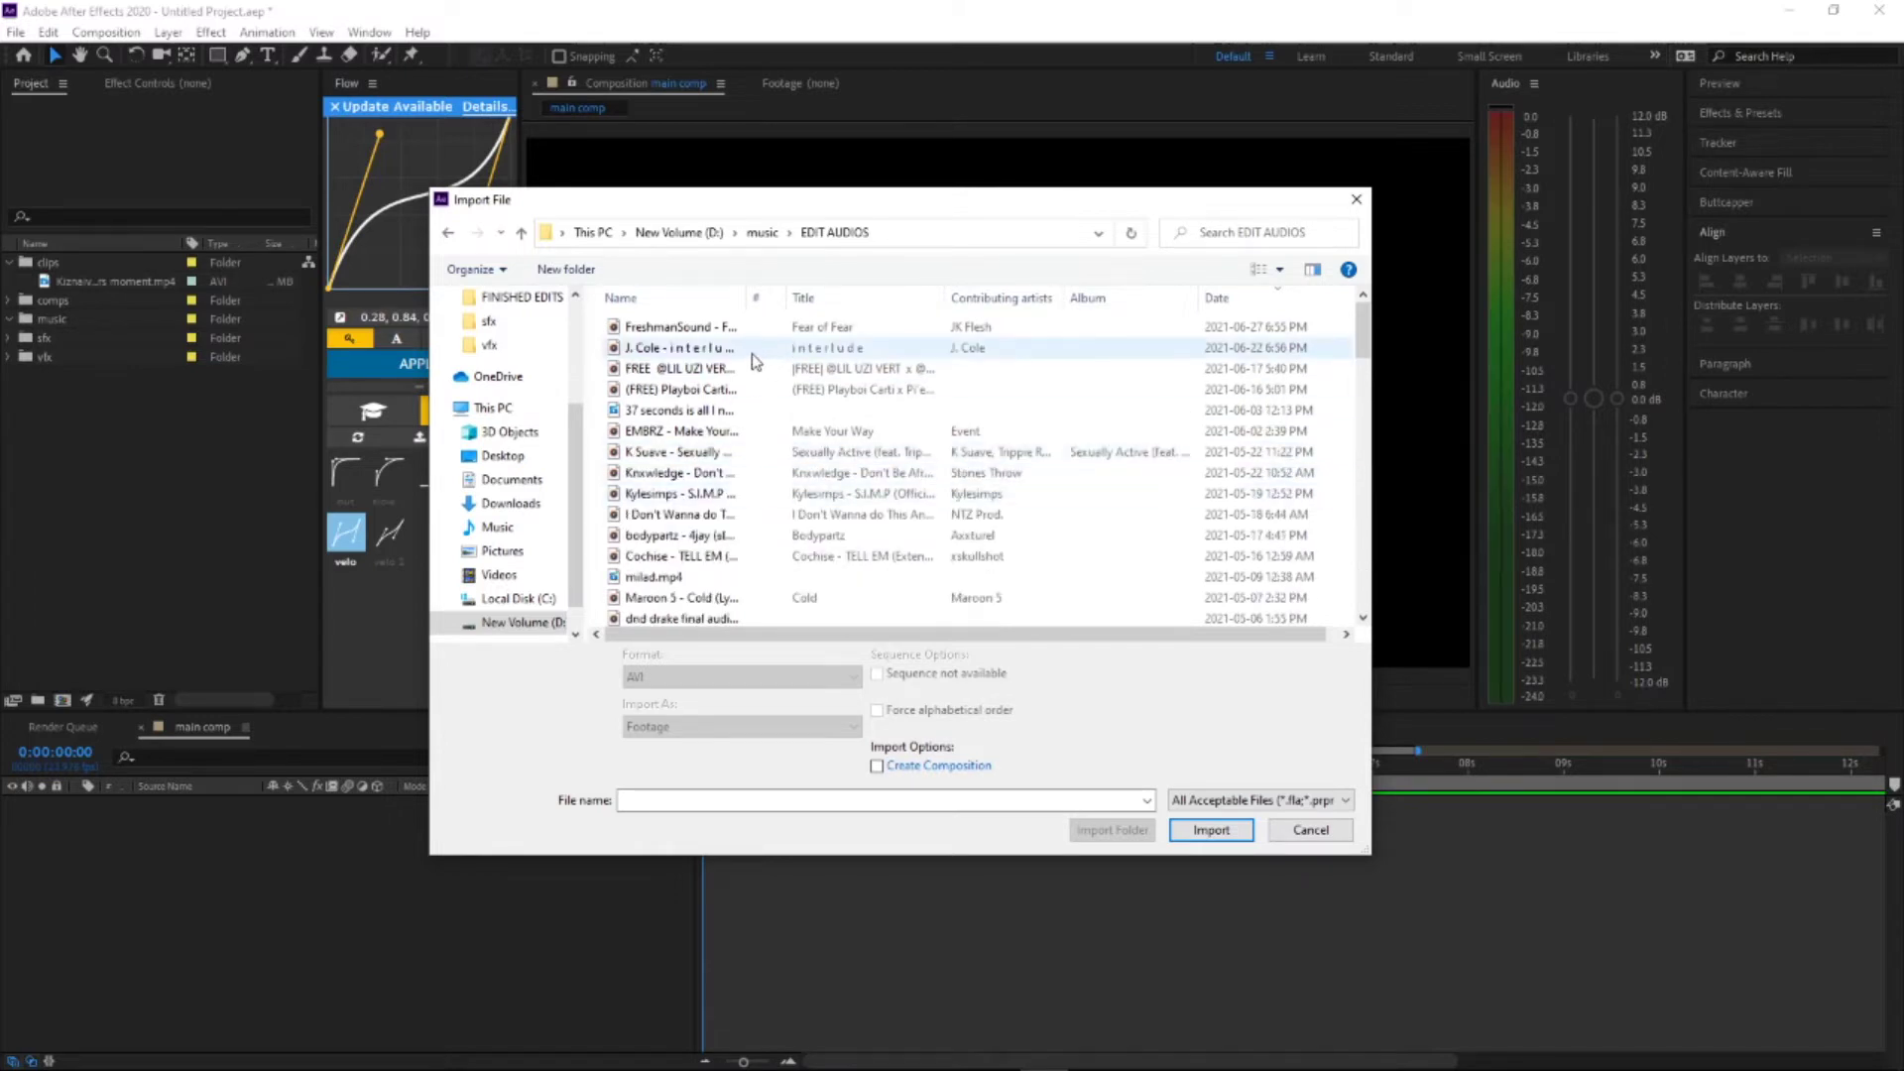
Step: Import the Playboi Carti "Long Time (intro)" MP3 and place it in the project's music folder
left_click(742, 377)
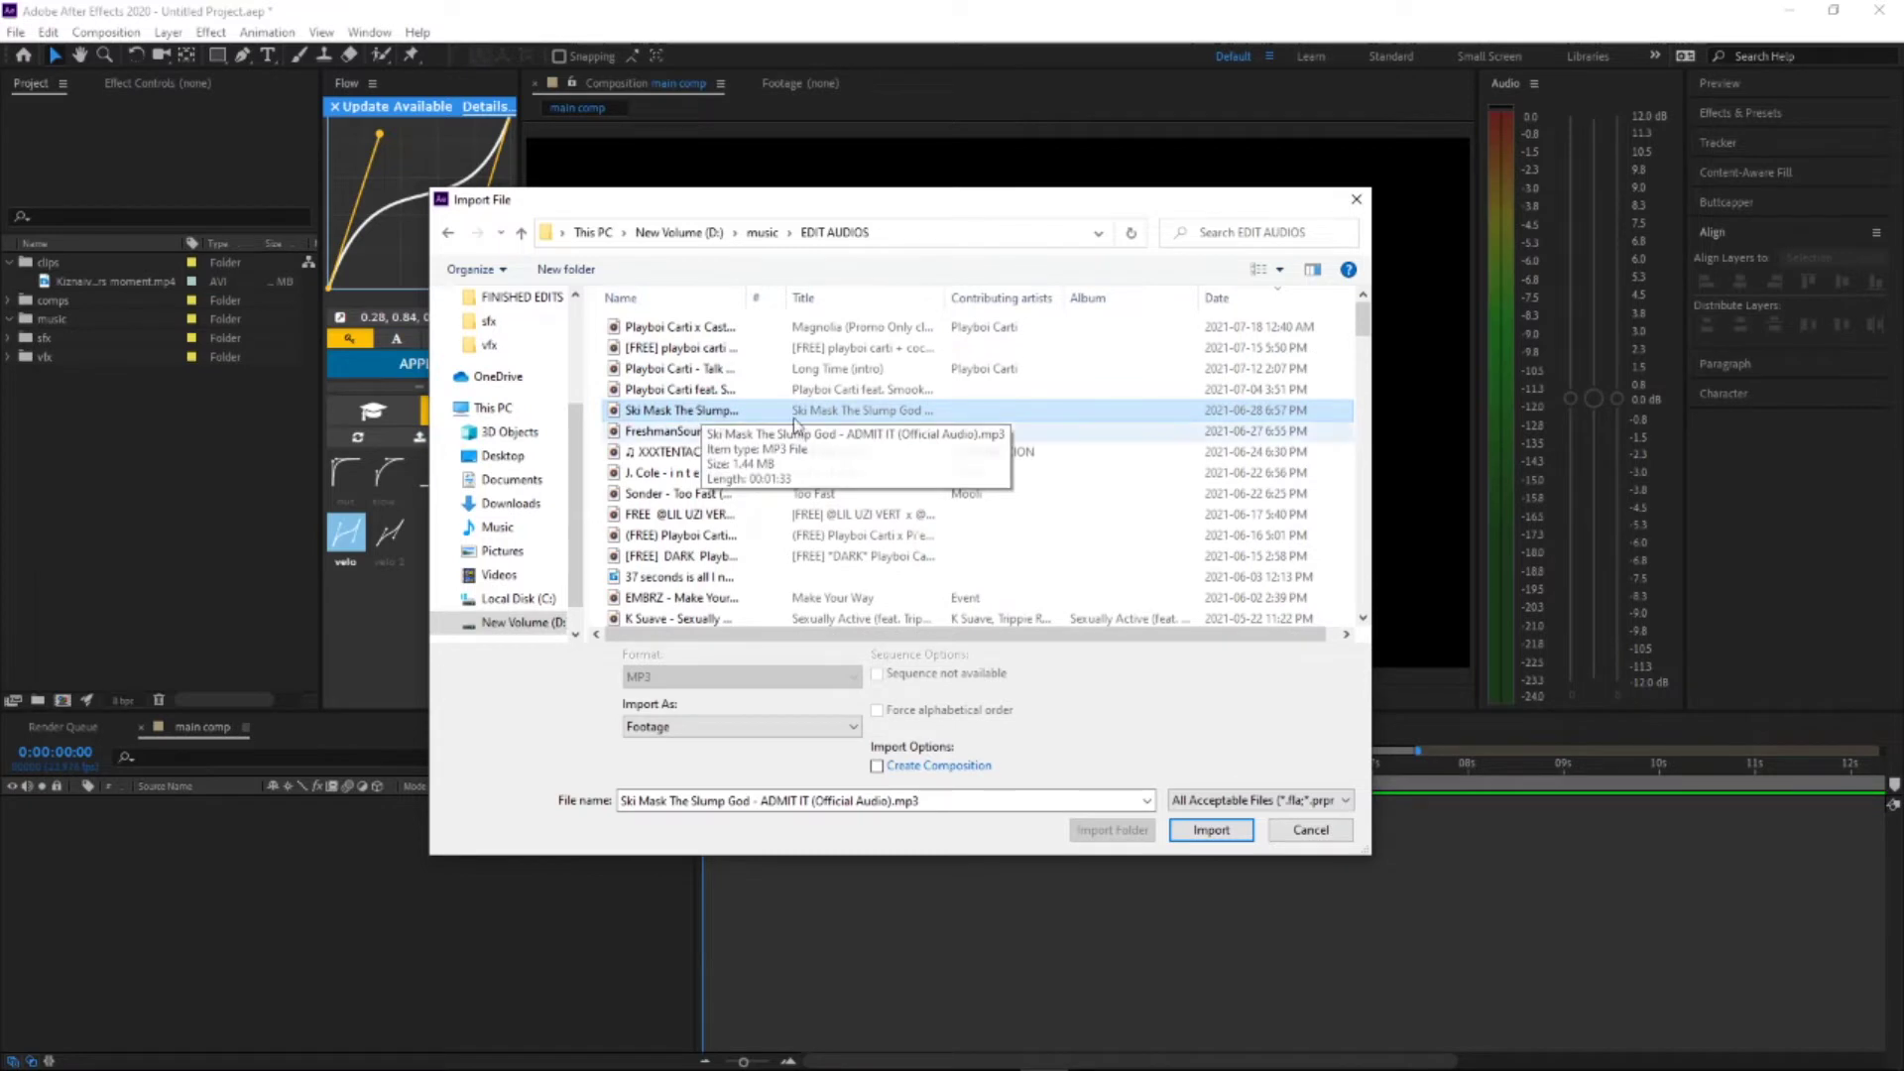
left_click(716, 473, "shift")
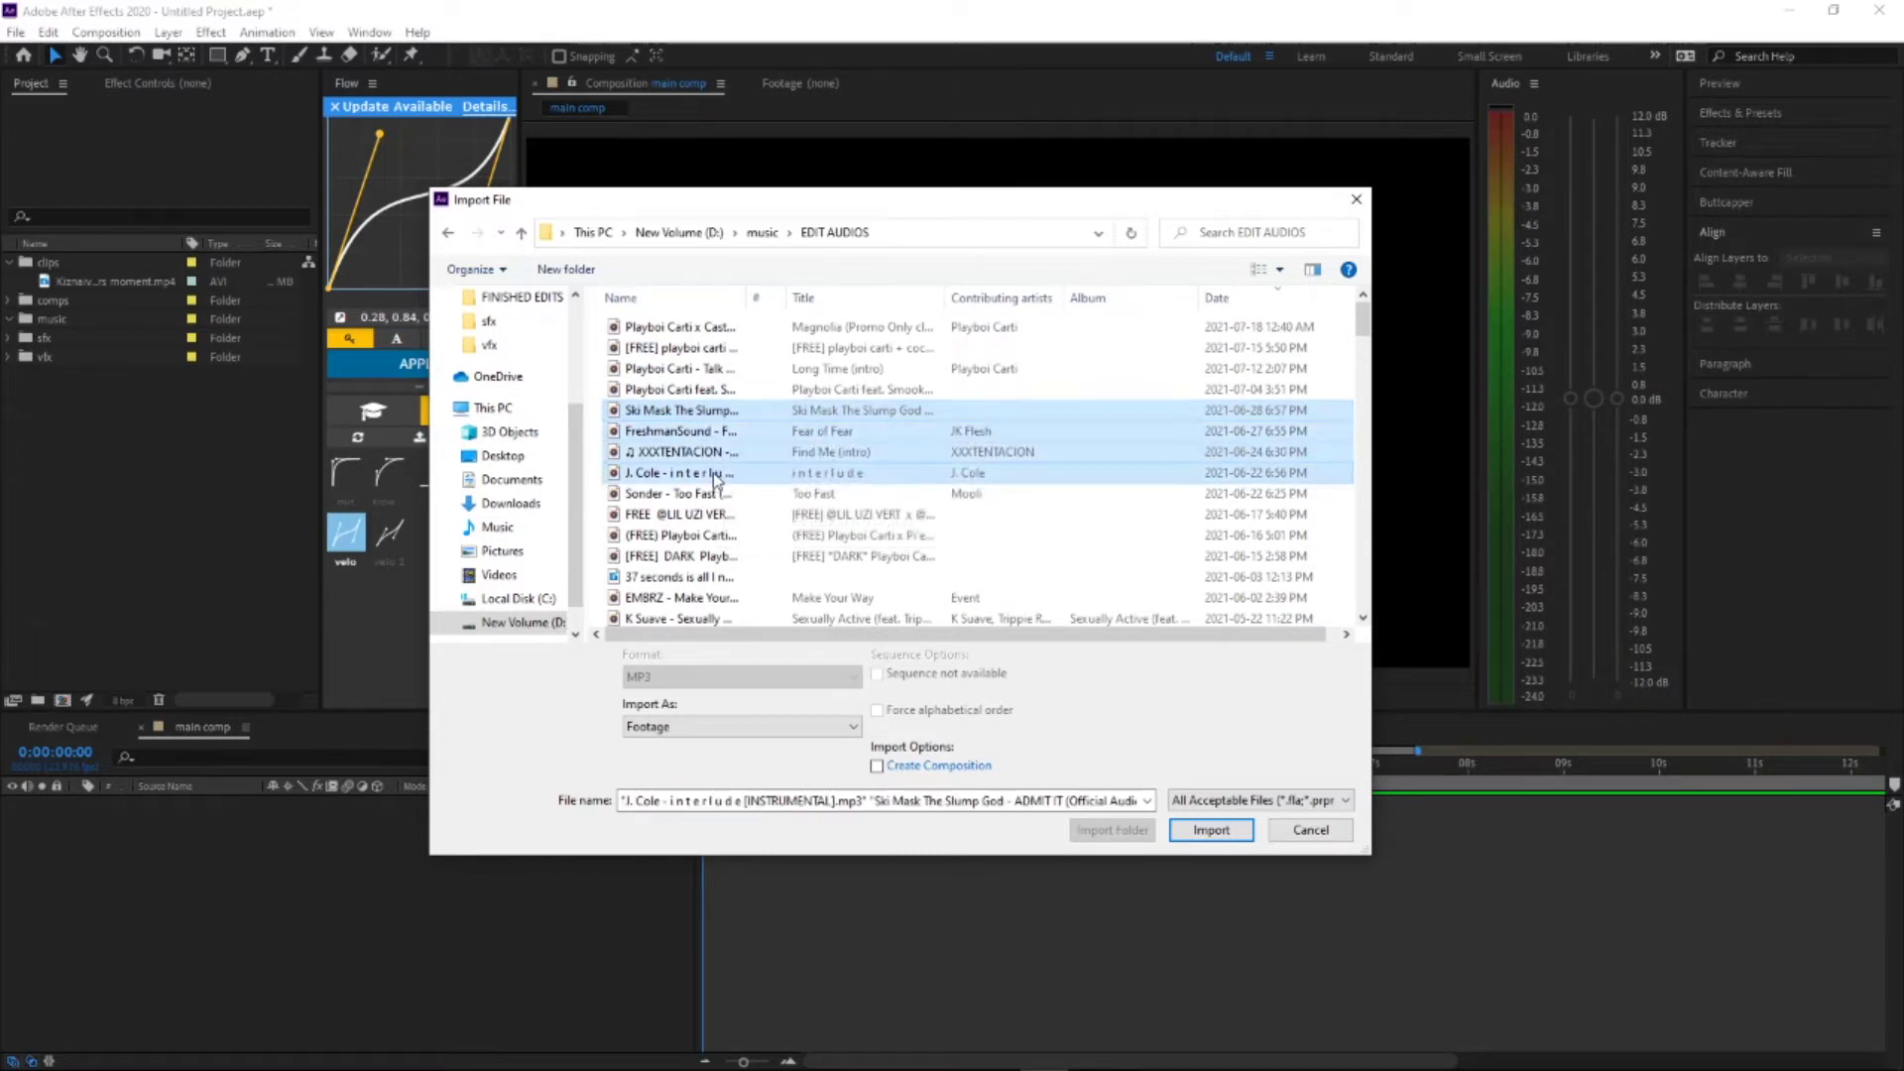
left_click(718, 493, "shift")
left_click(718, 494)
left_click(717, 415)
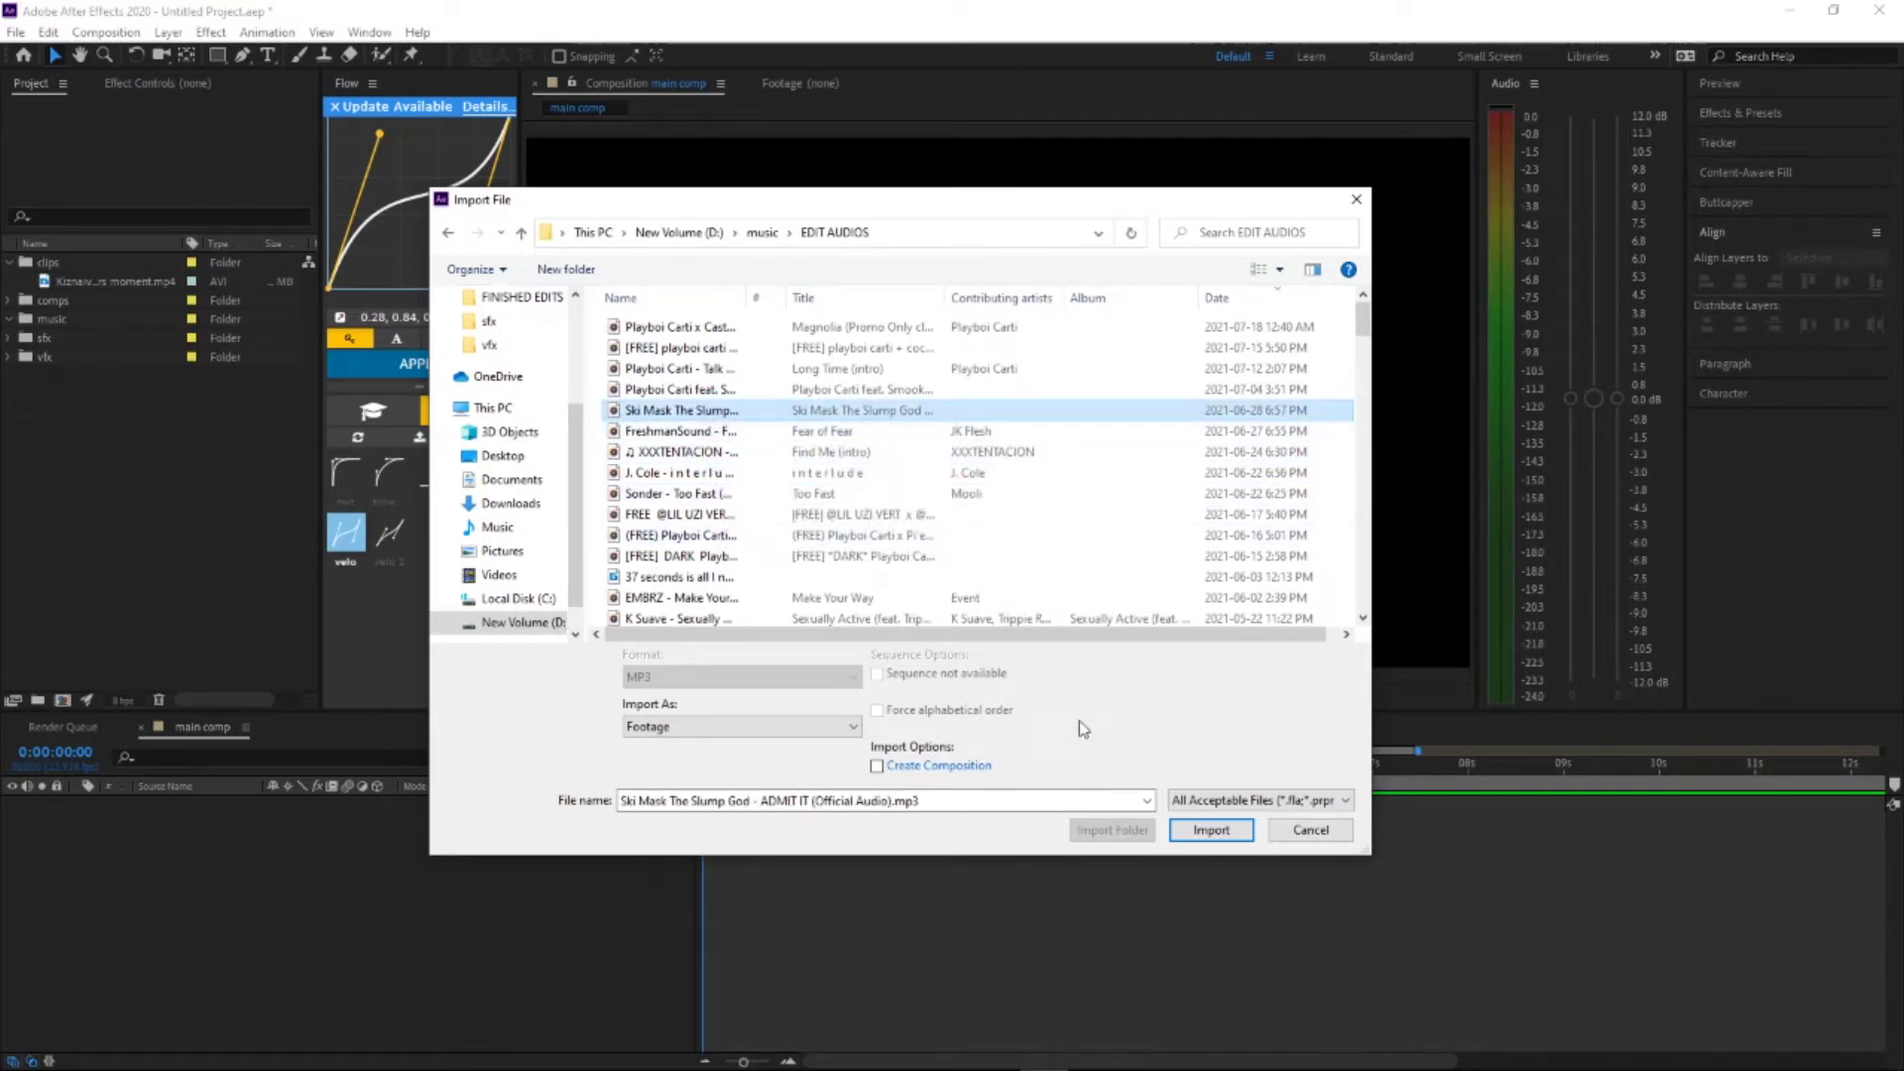
left_click(706, 372)
left_click(1230, 831)
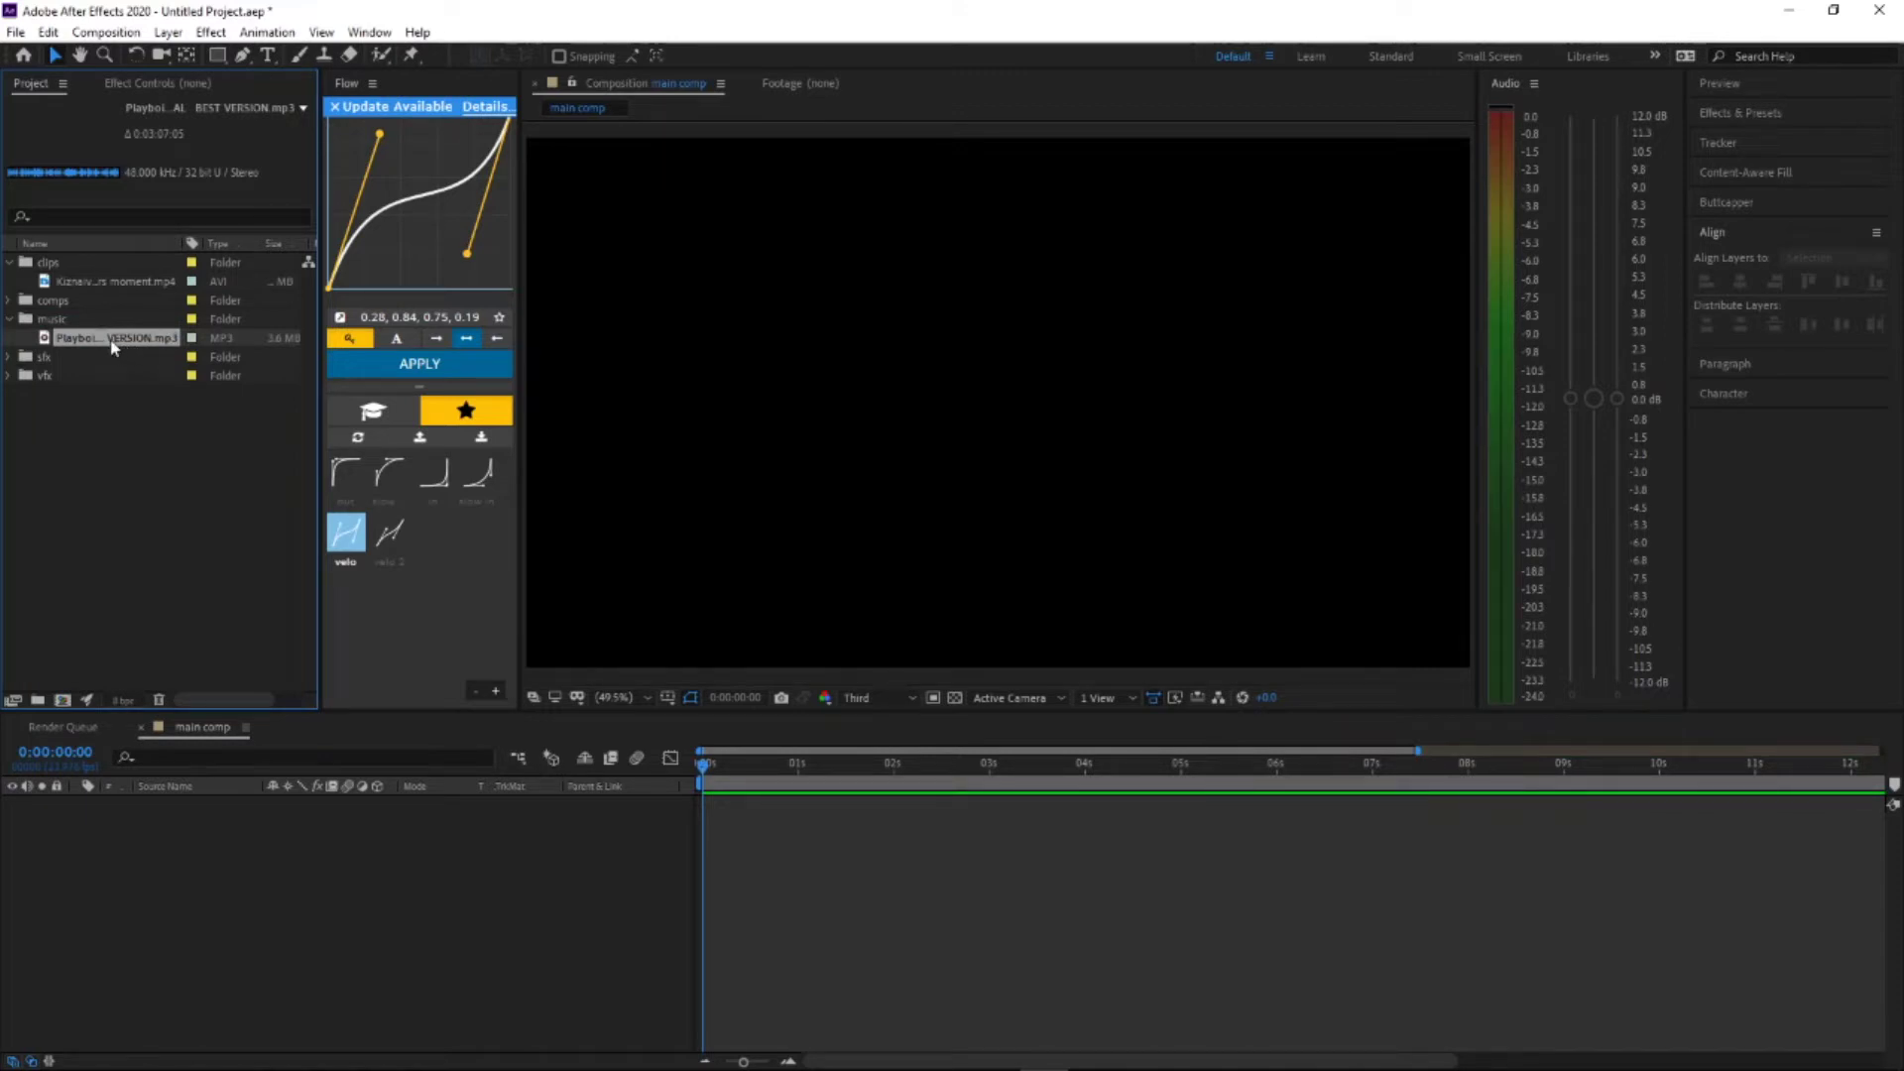
Step: Add the imported MP3 to the main comp timeline as a layer starting at 0:00 and show the composition's full length
left_click_drag(112, 344, 692, 840)
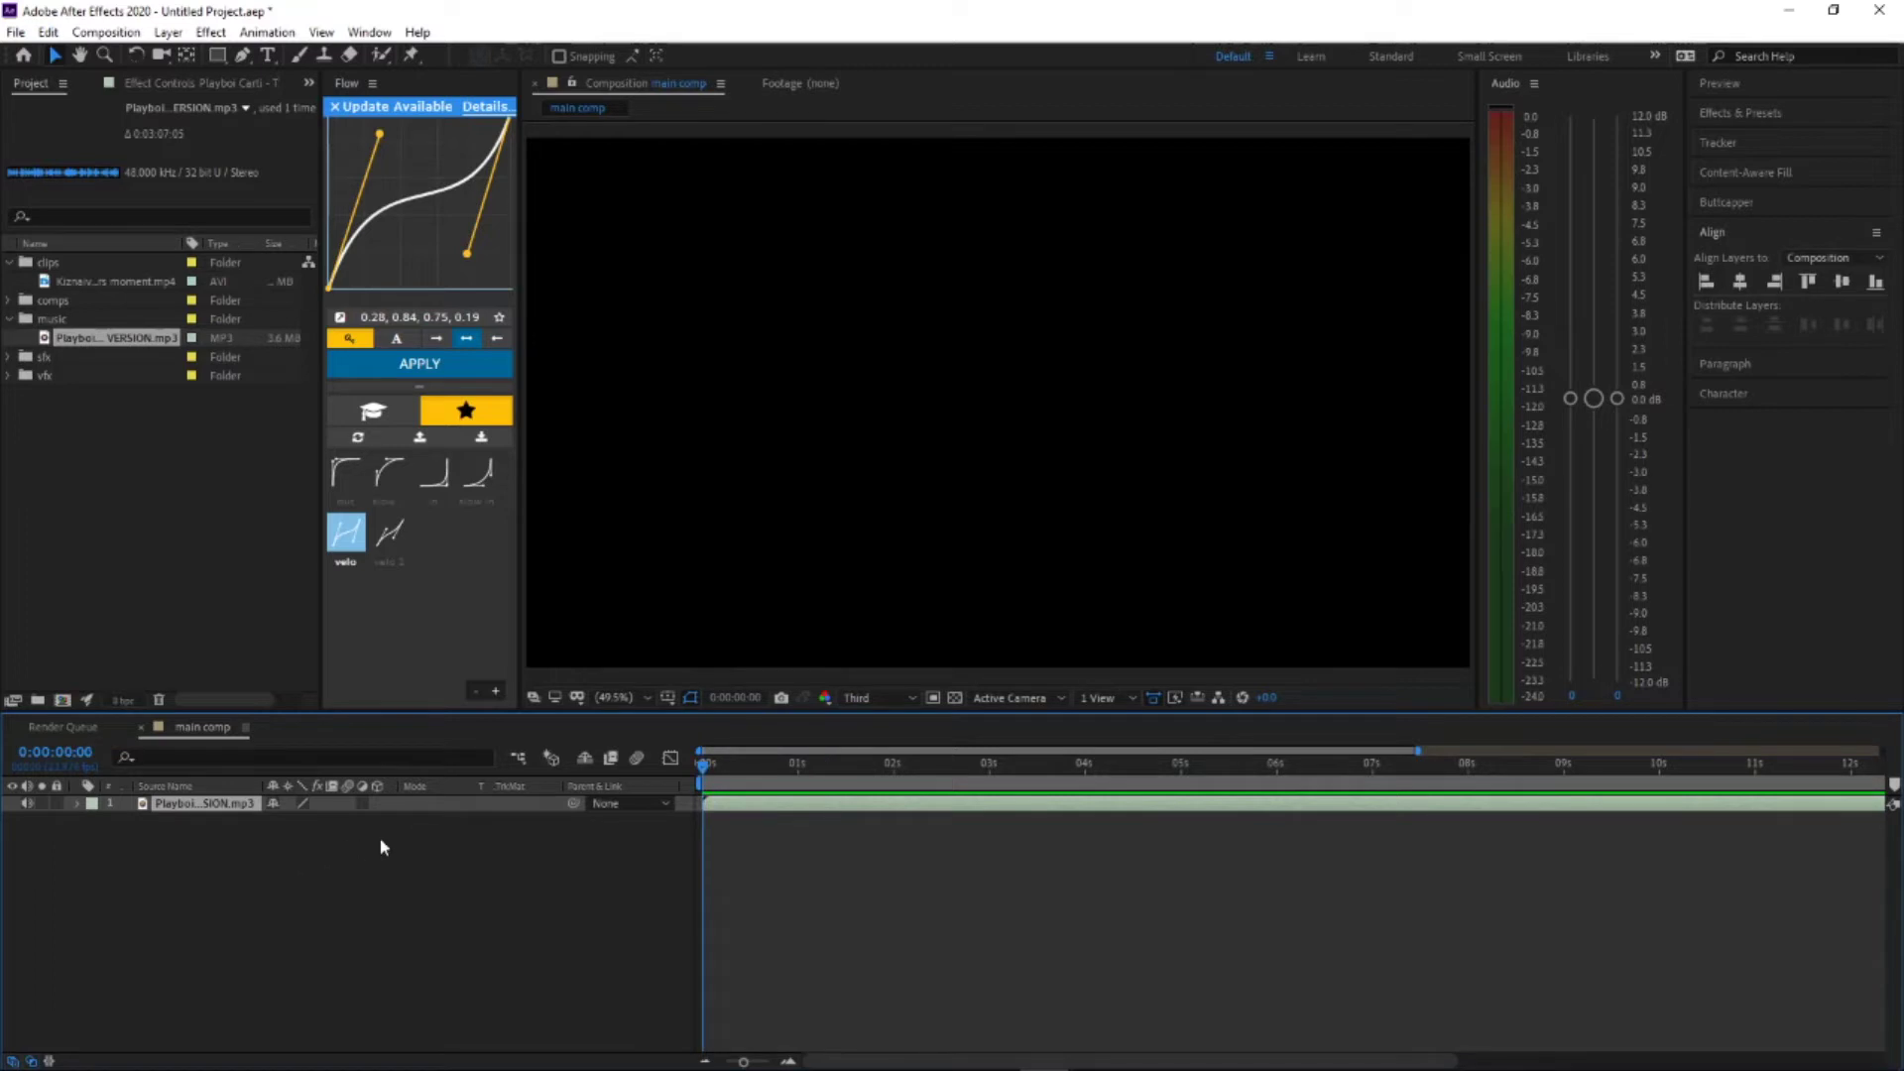
key("minus")
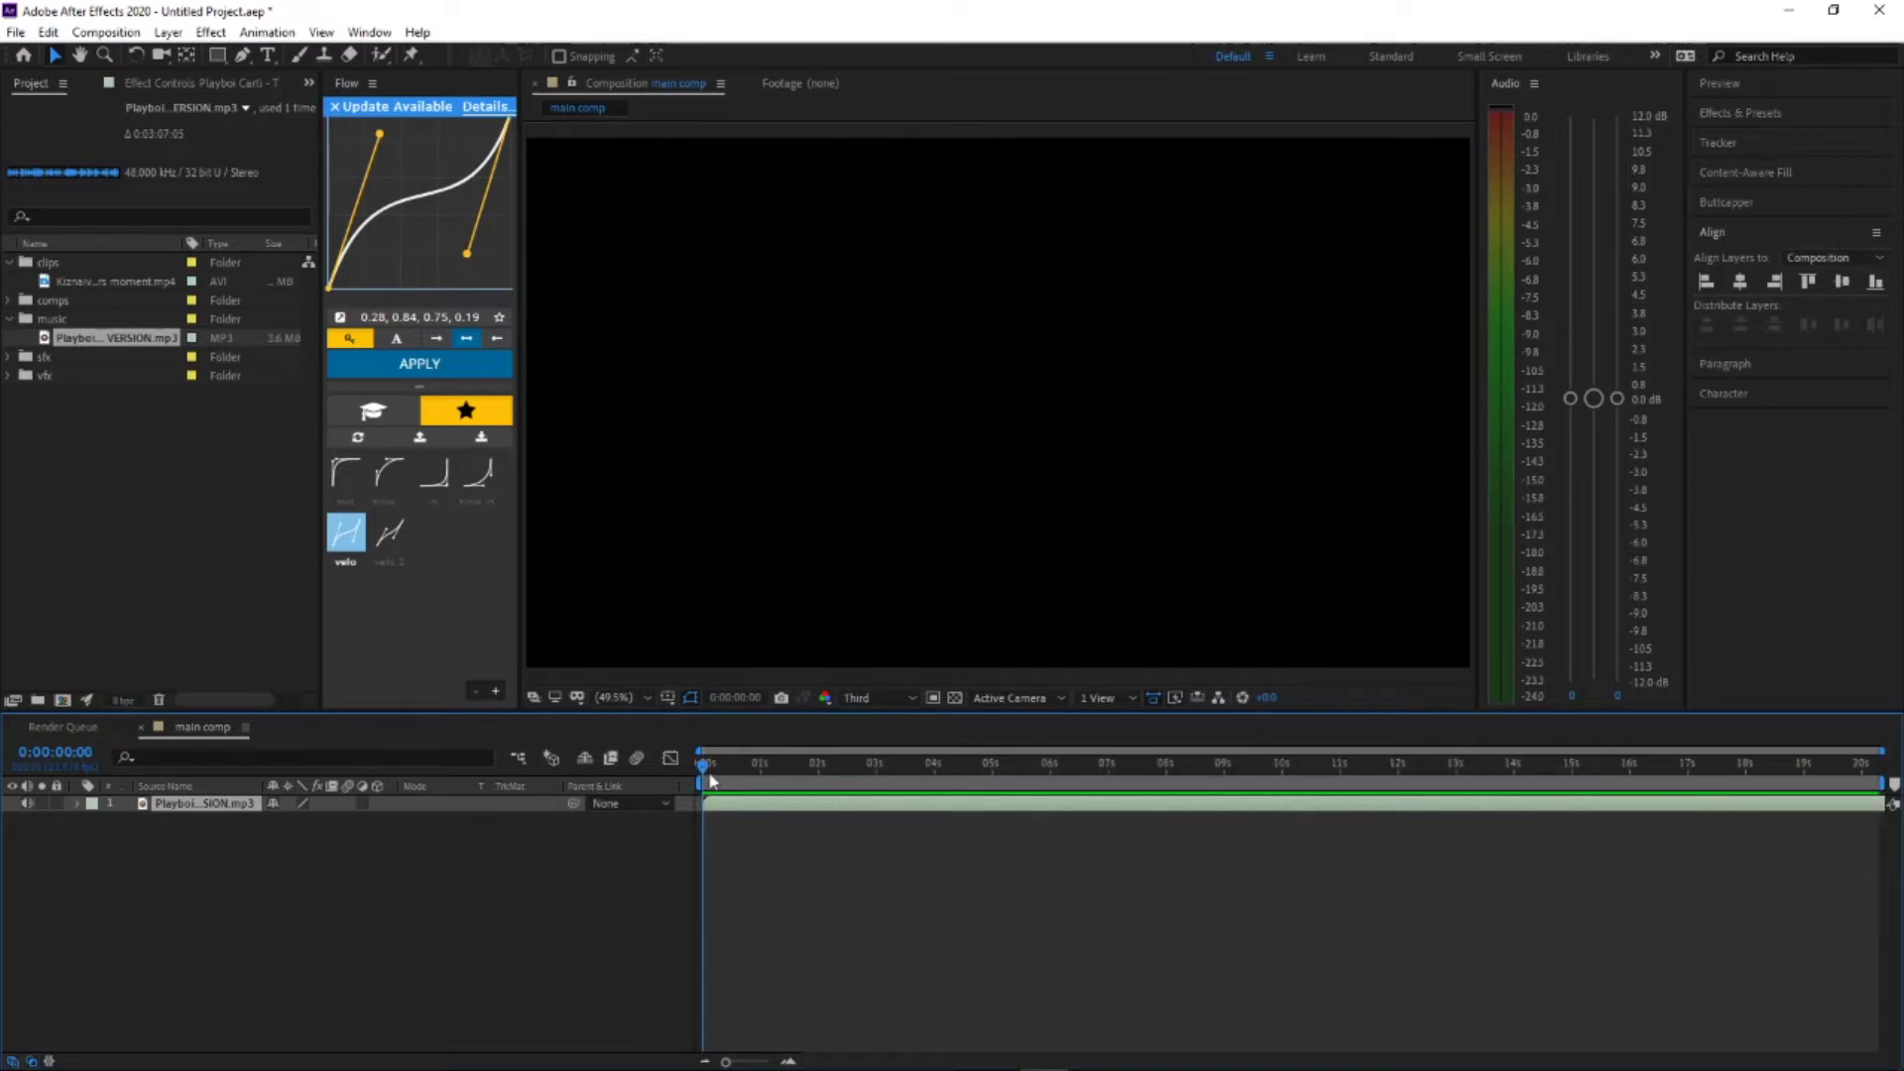
Step: Change the main comp's duration to about 50 seconds and show its full length in the timeline
right_click(212, 728)
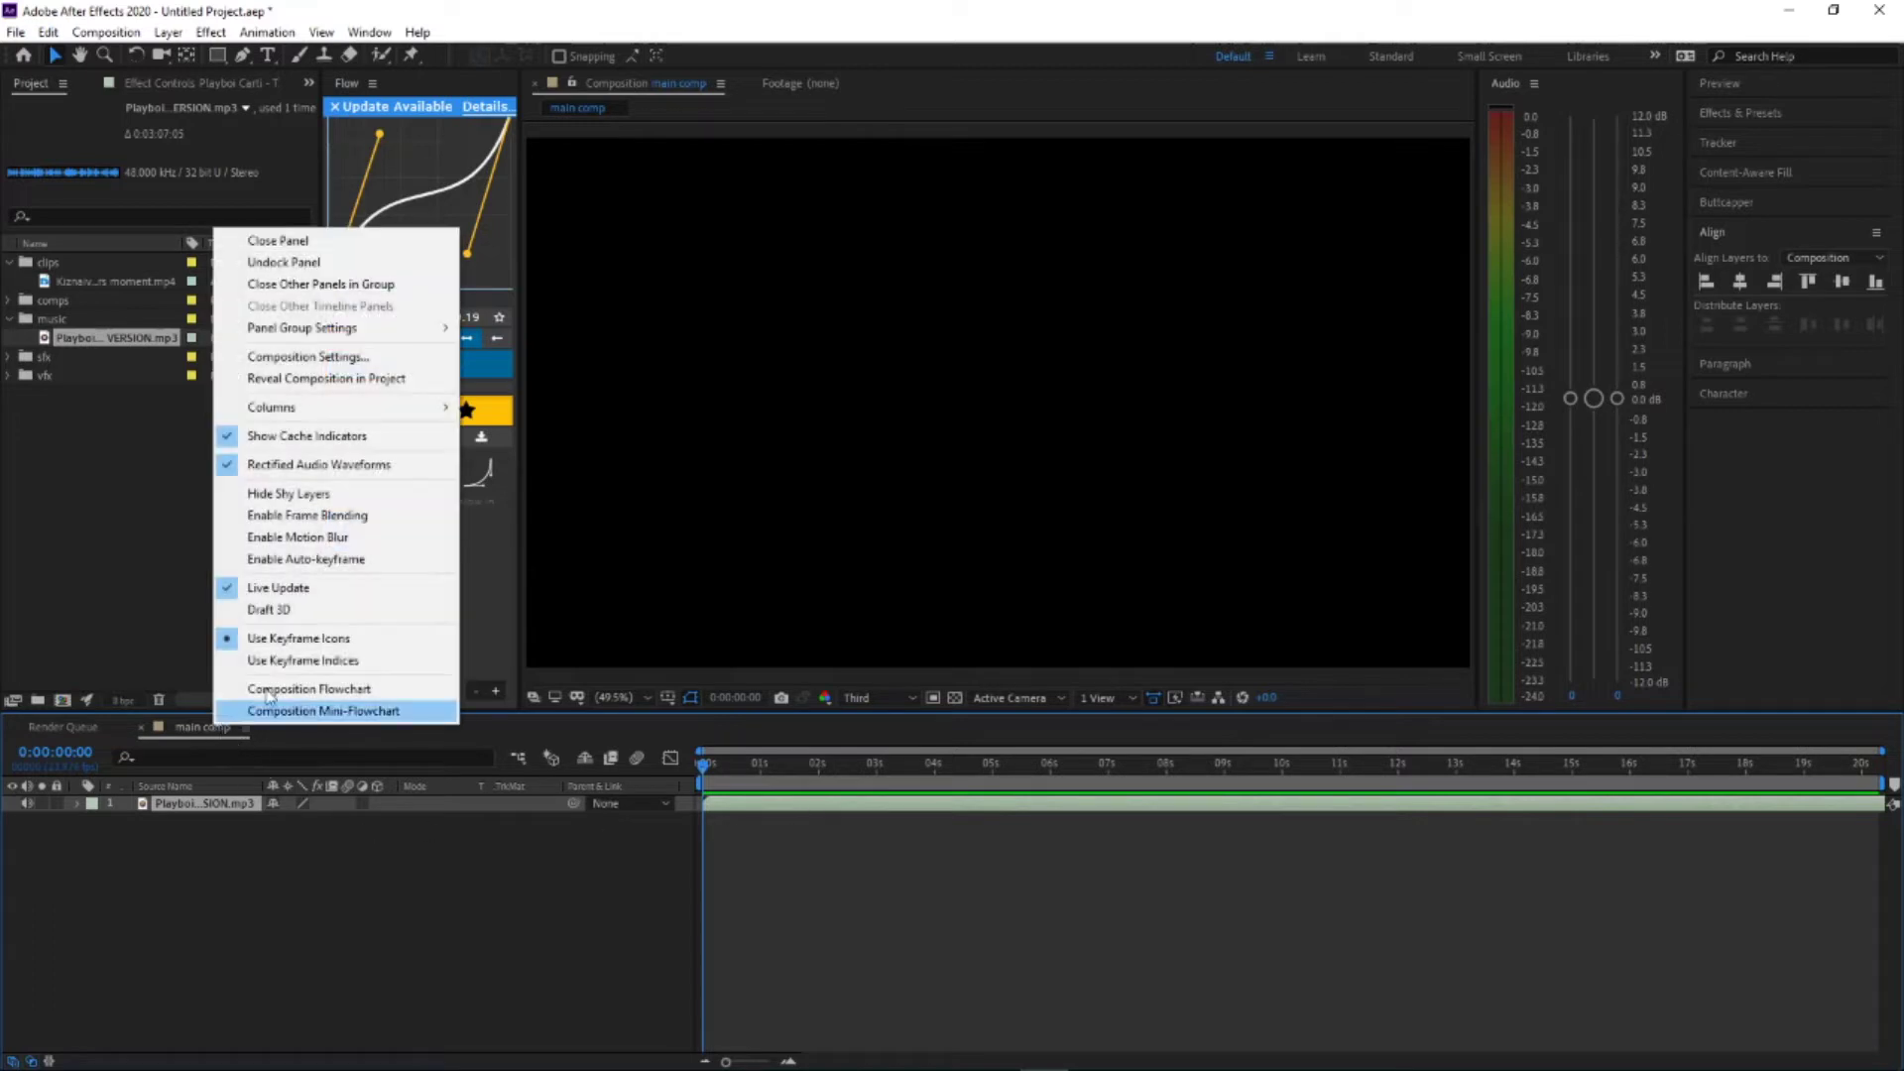
left_click(374, 369)
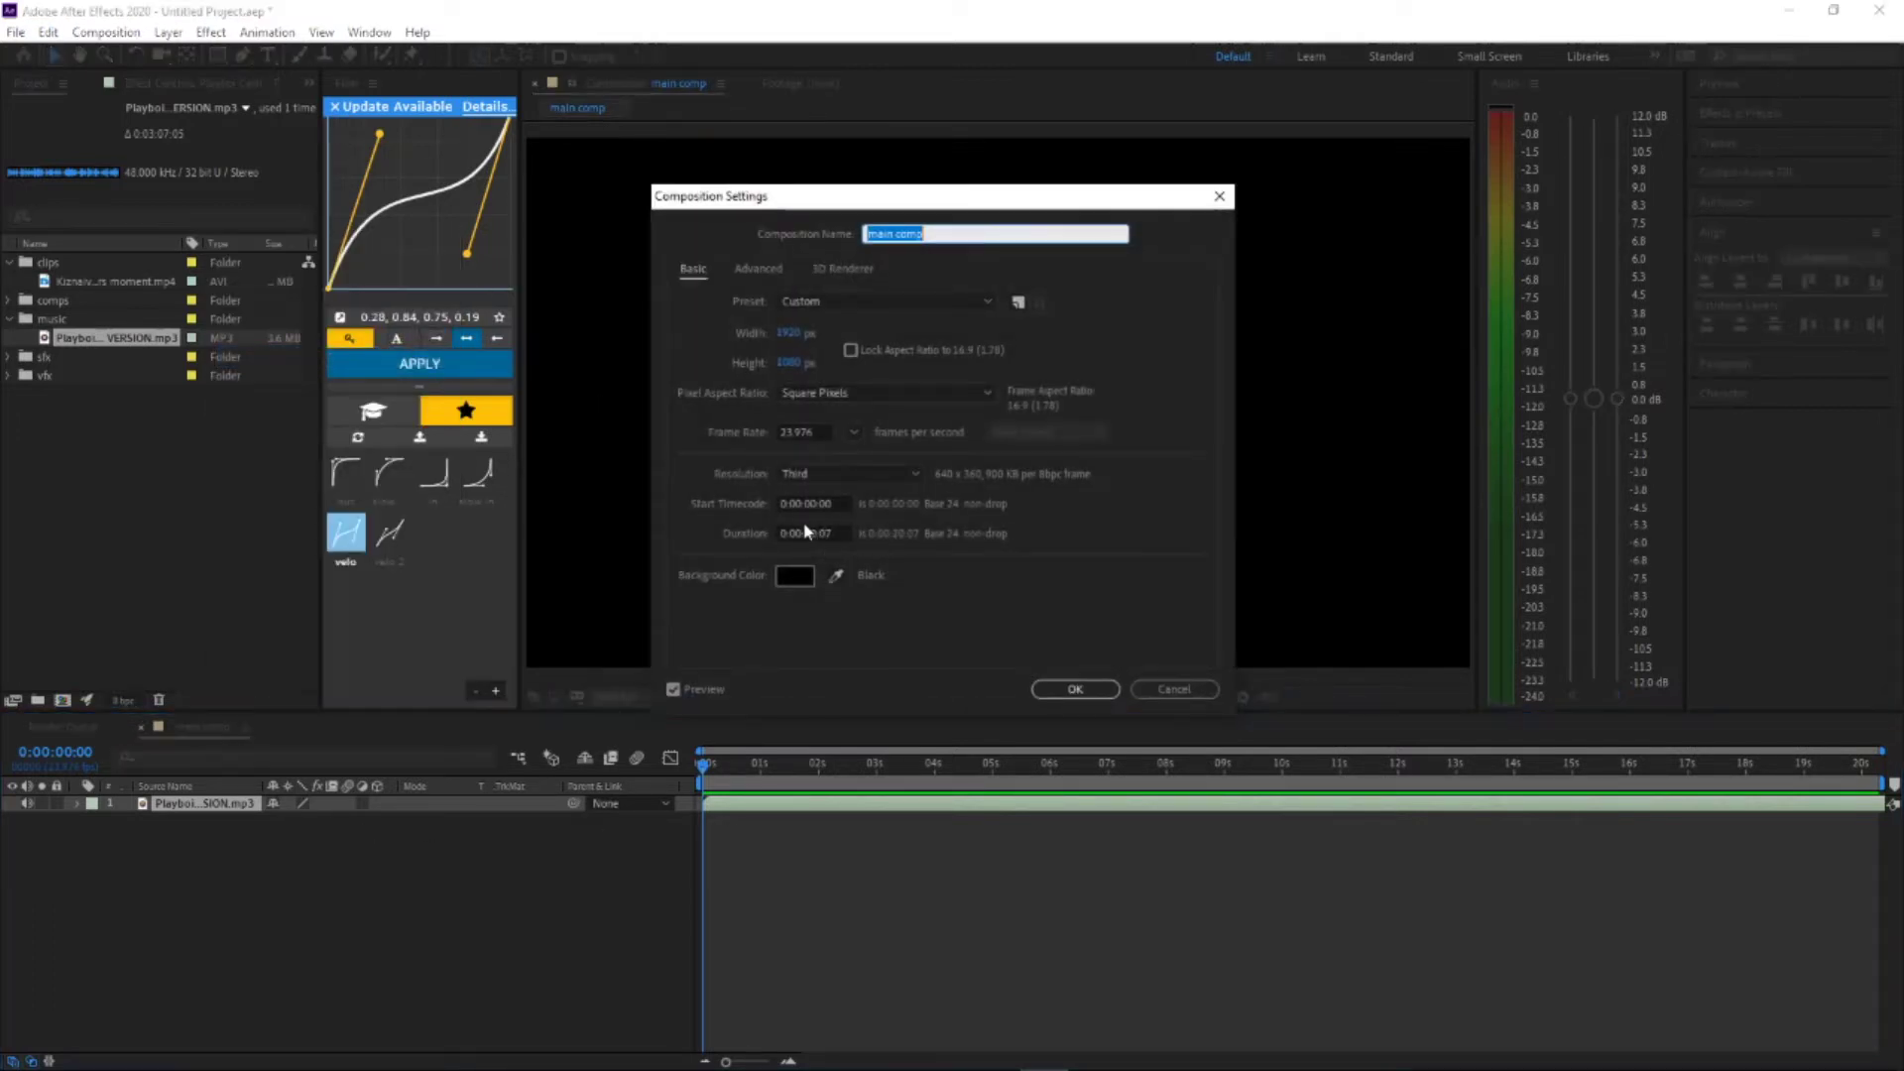
double_click(817, 534)
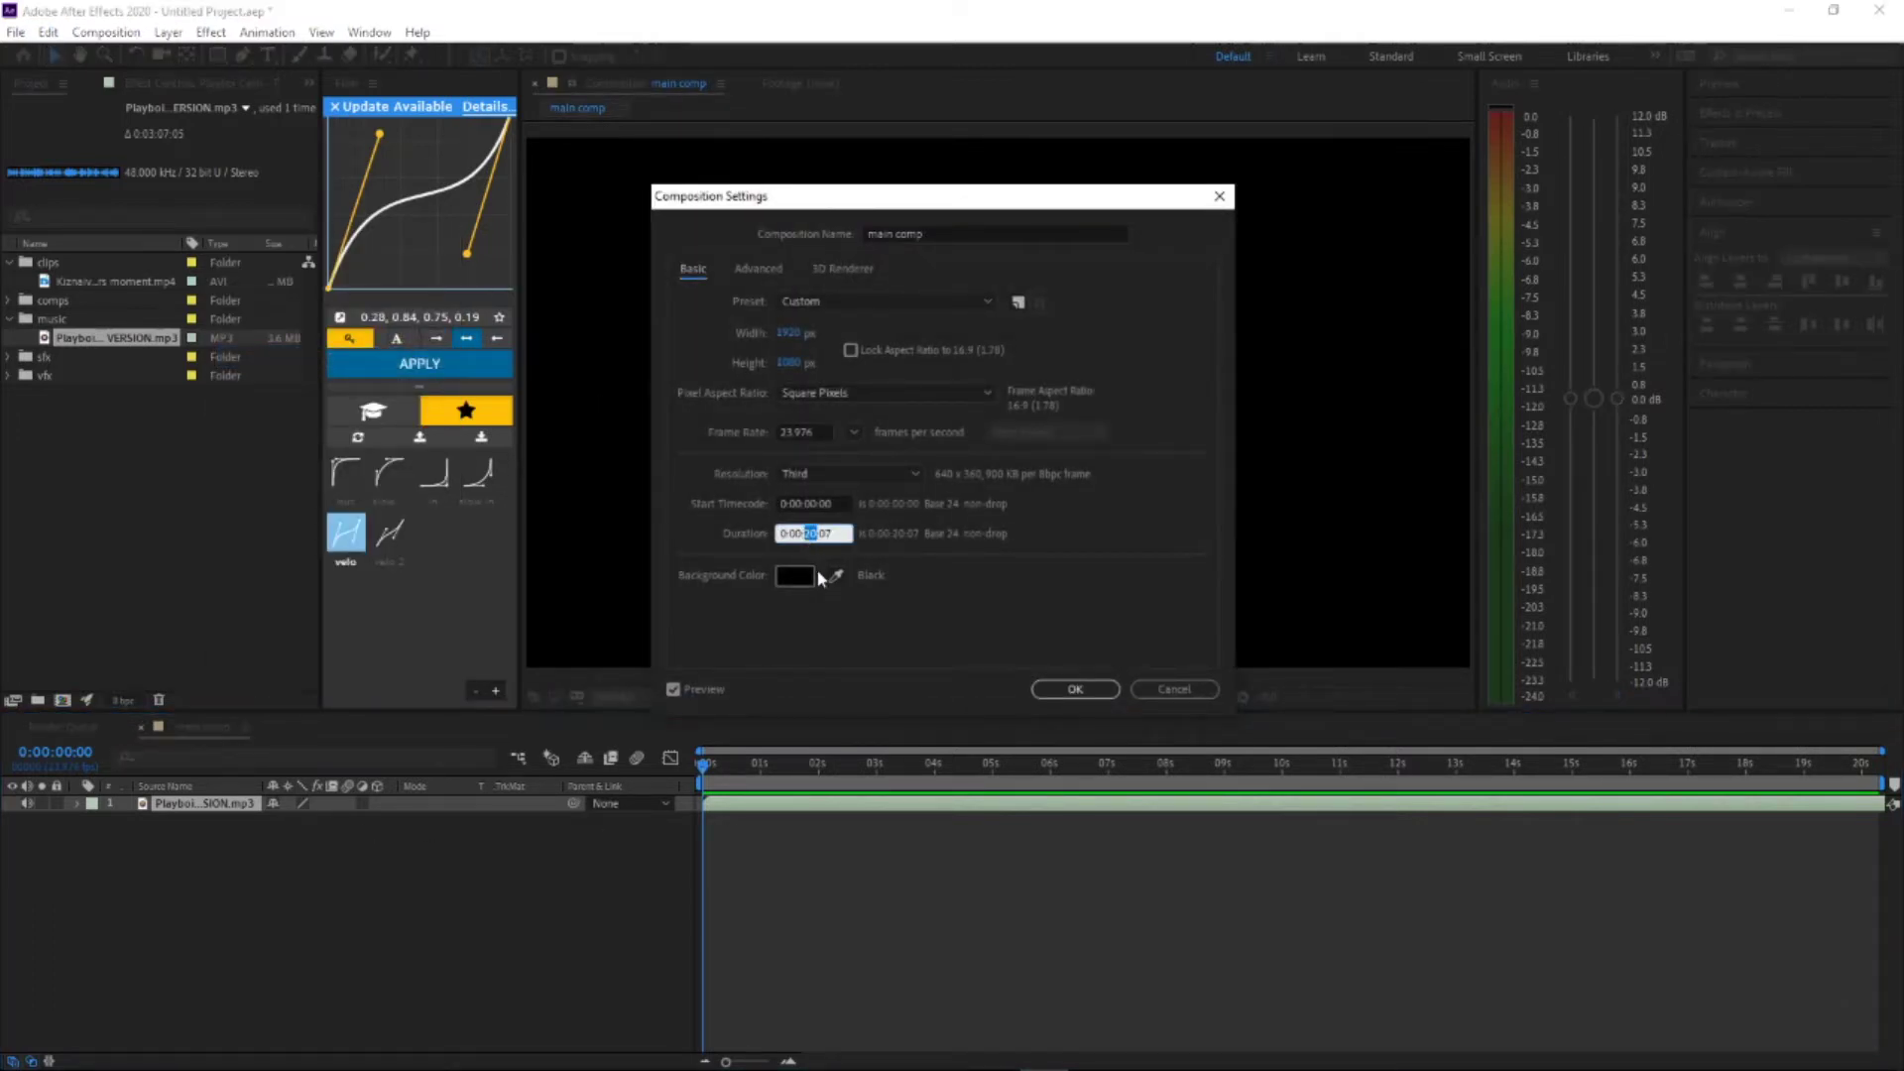
type("5")
key("Escape")
left_click(1359, 764)
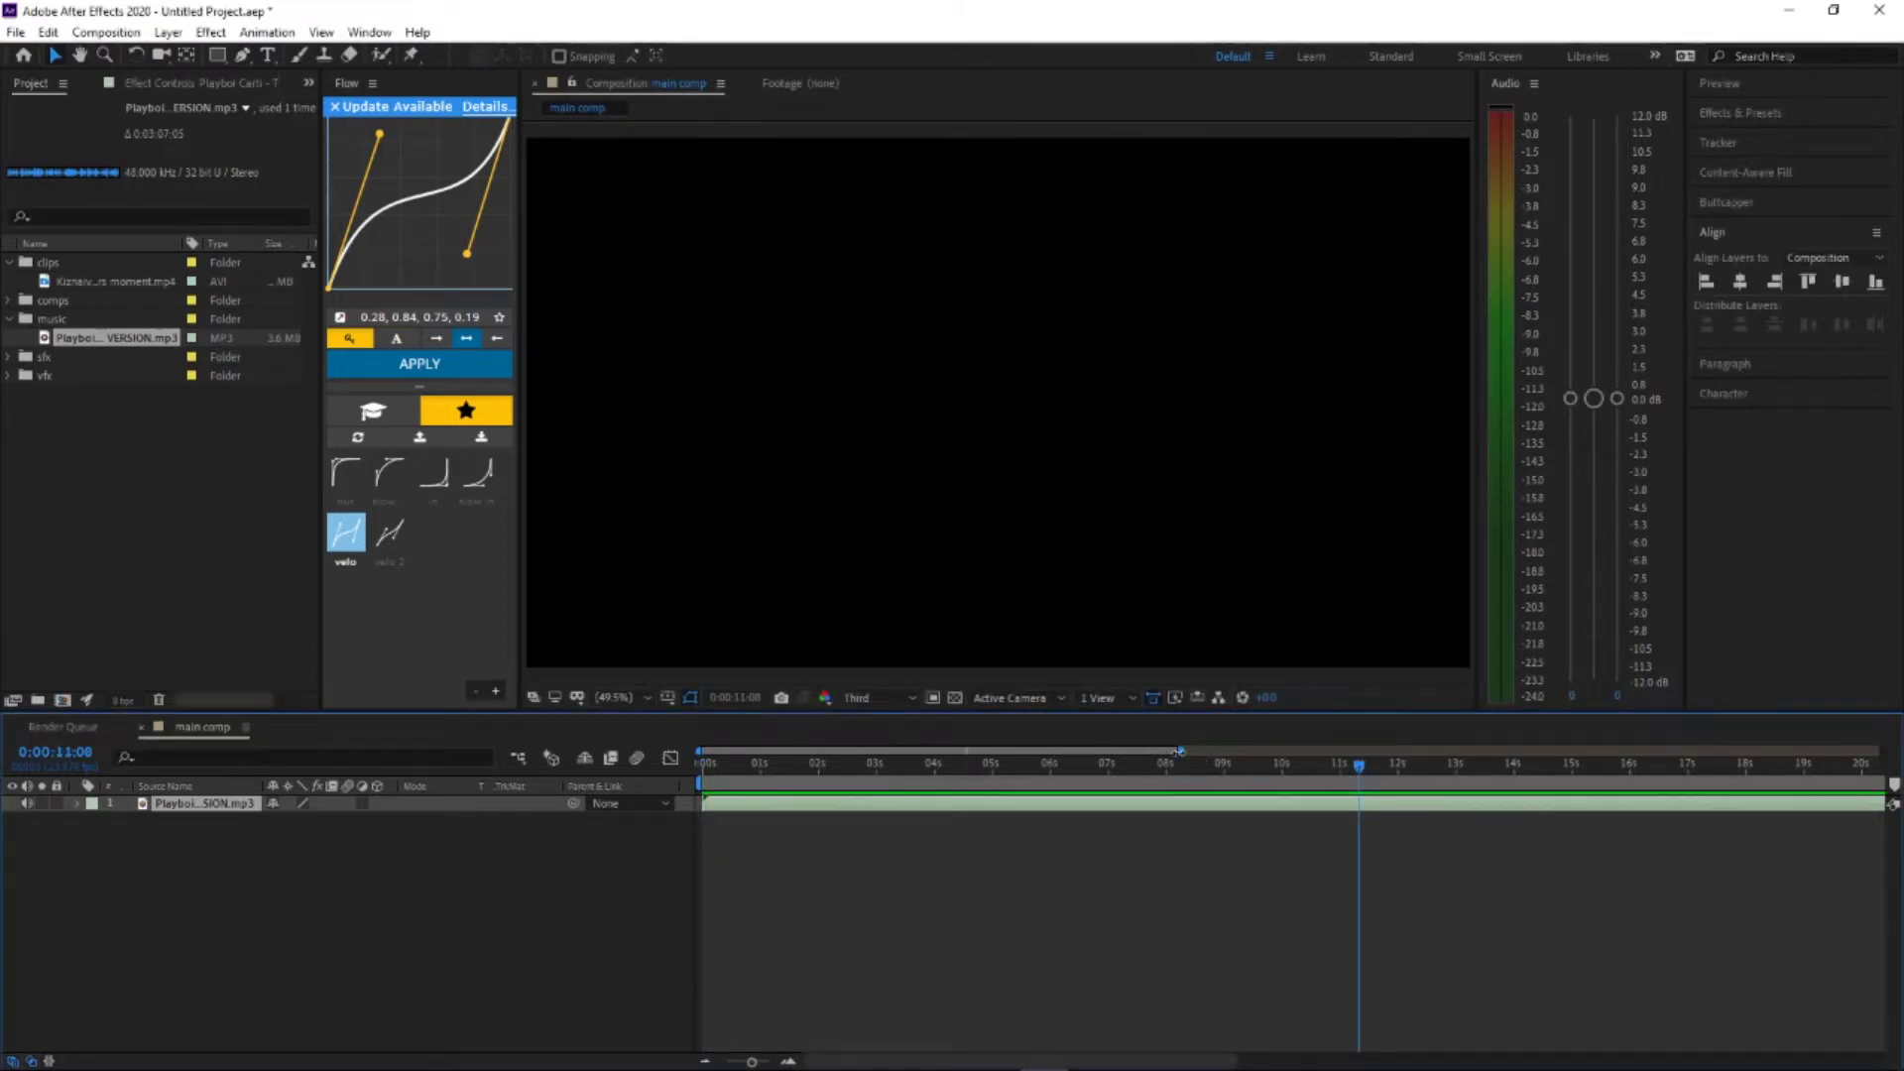
key("minus")
key("minus")
key("minus")
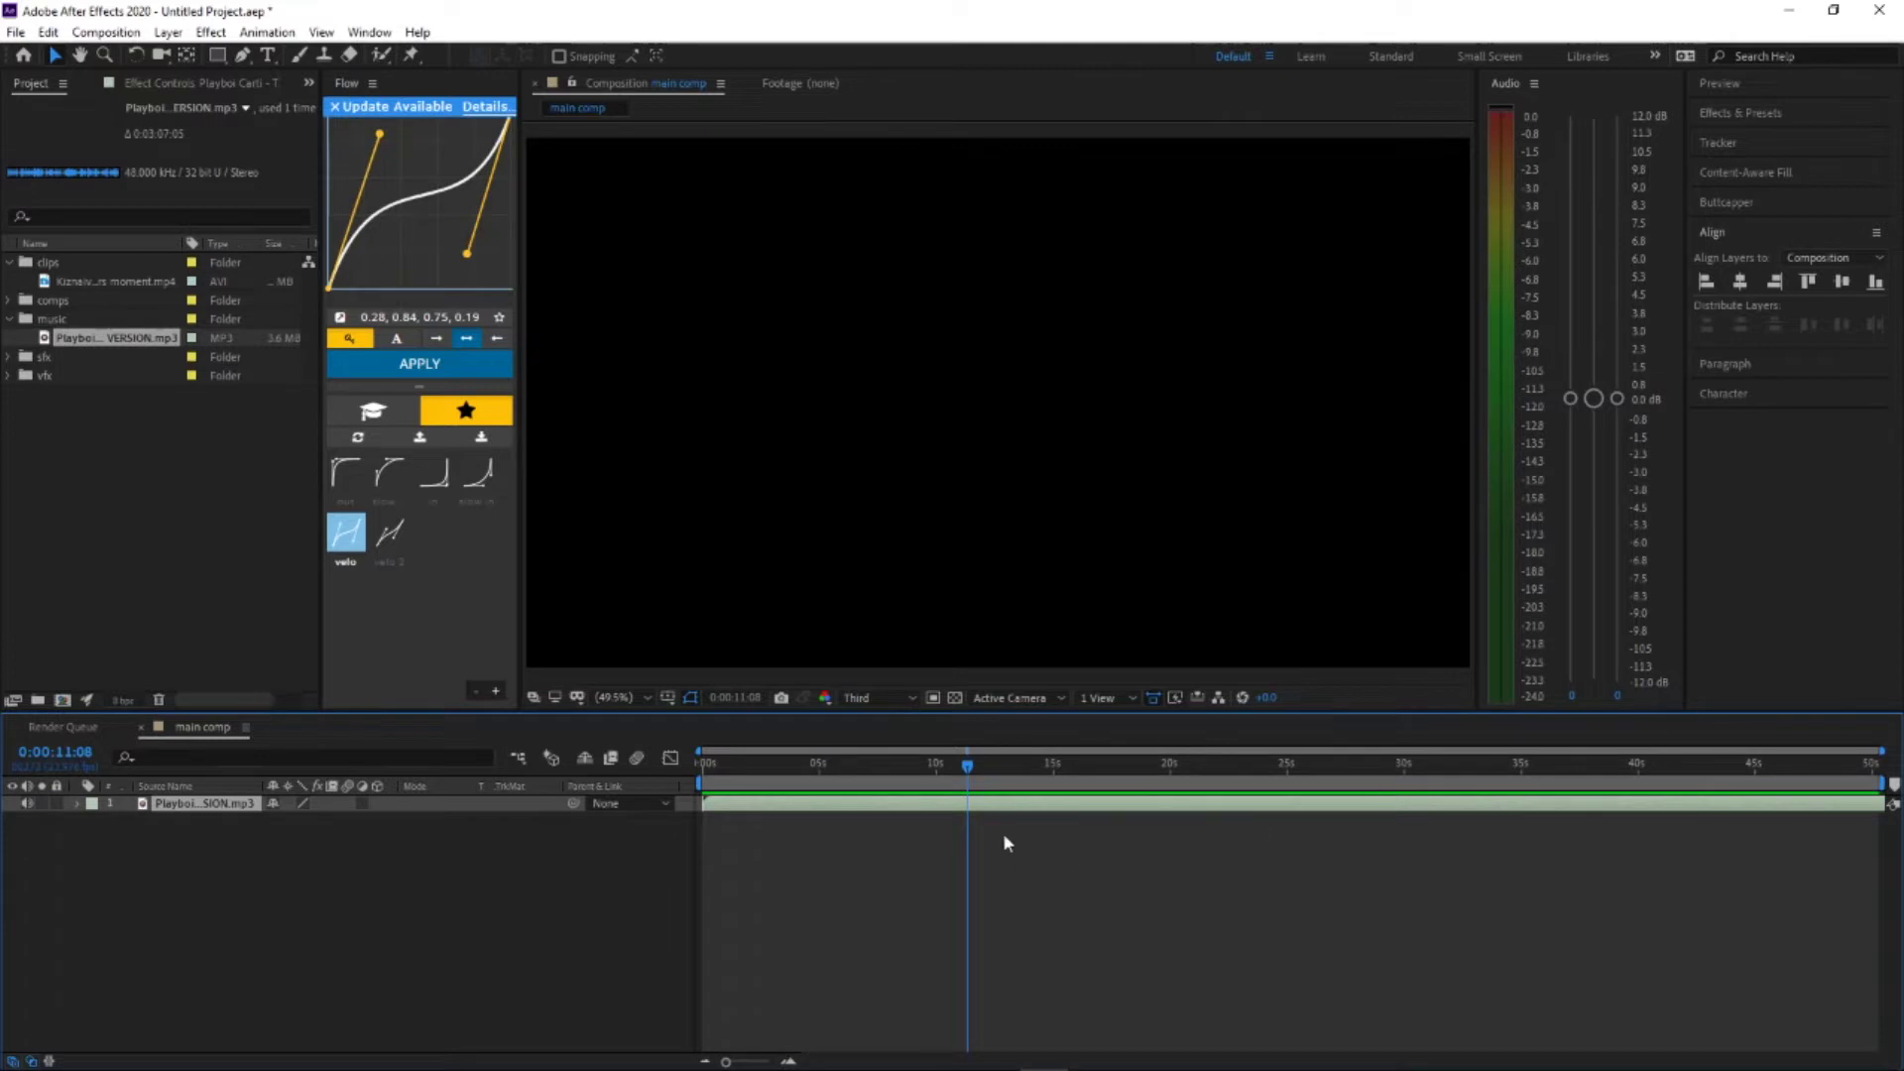
Step: Display the audio waveform of the MP3 layer in the main comp timeline
left_click_drag(967, 765, 940, 764)
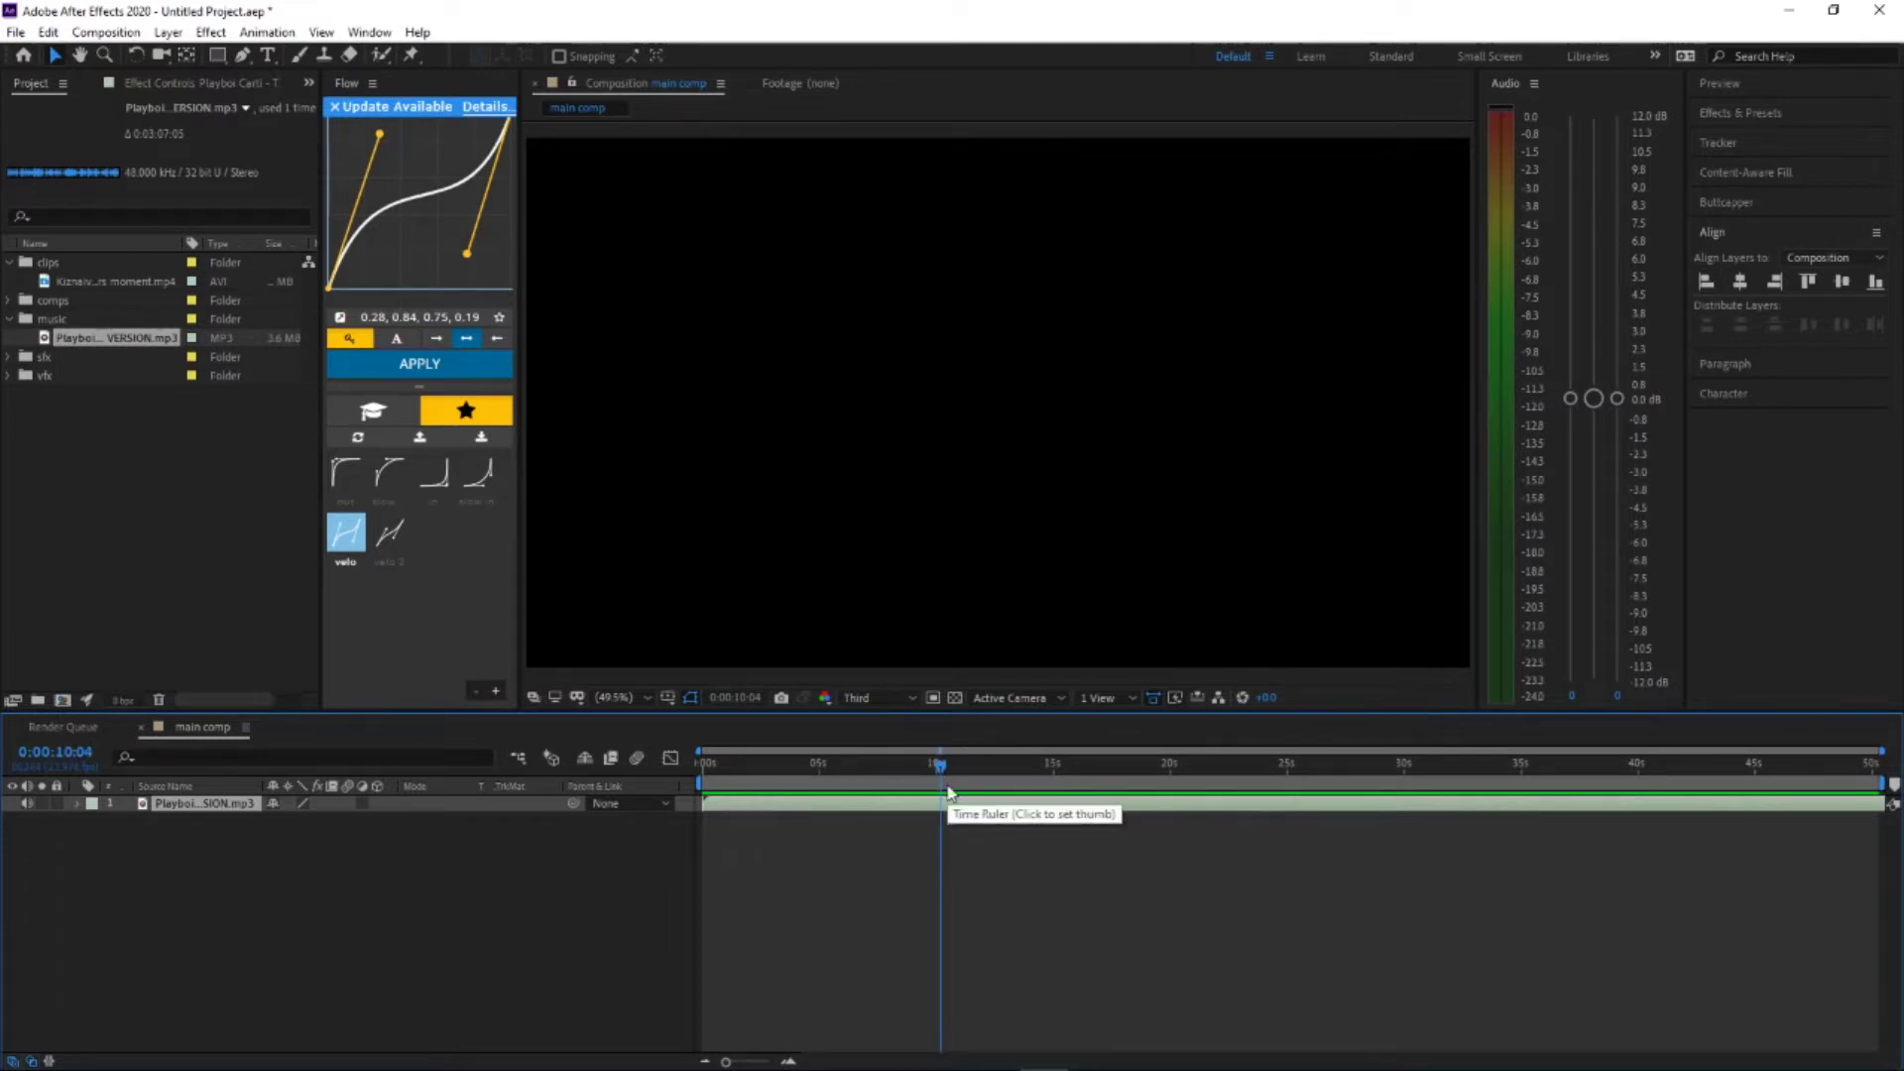
key("l")
key("l")
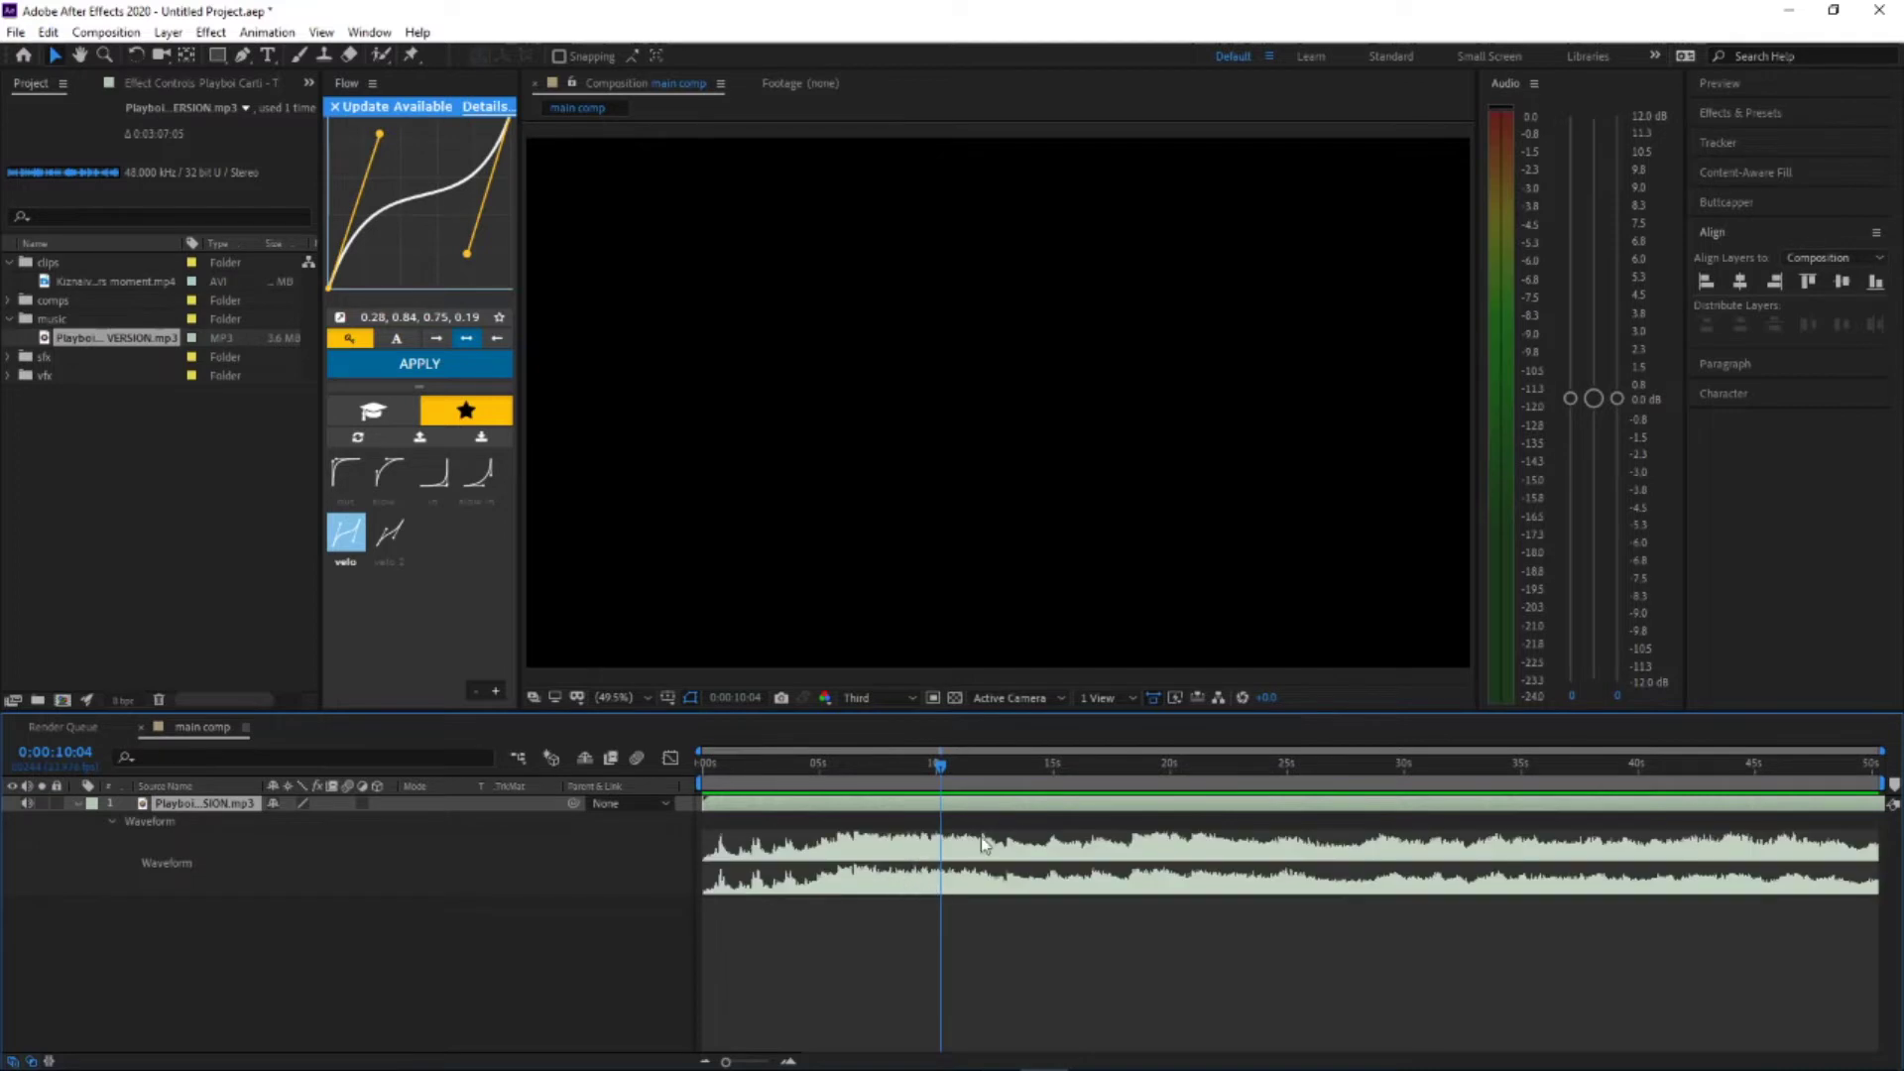
key("l")
left_click(848, 858)
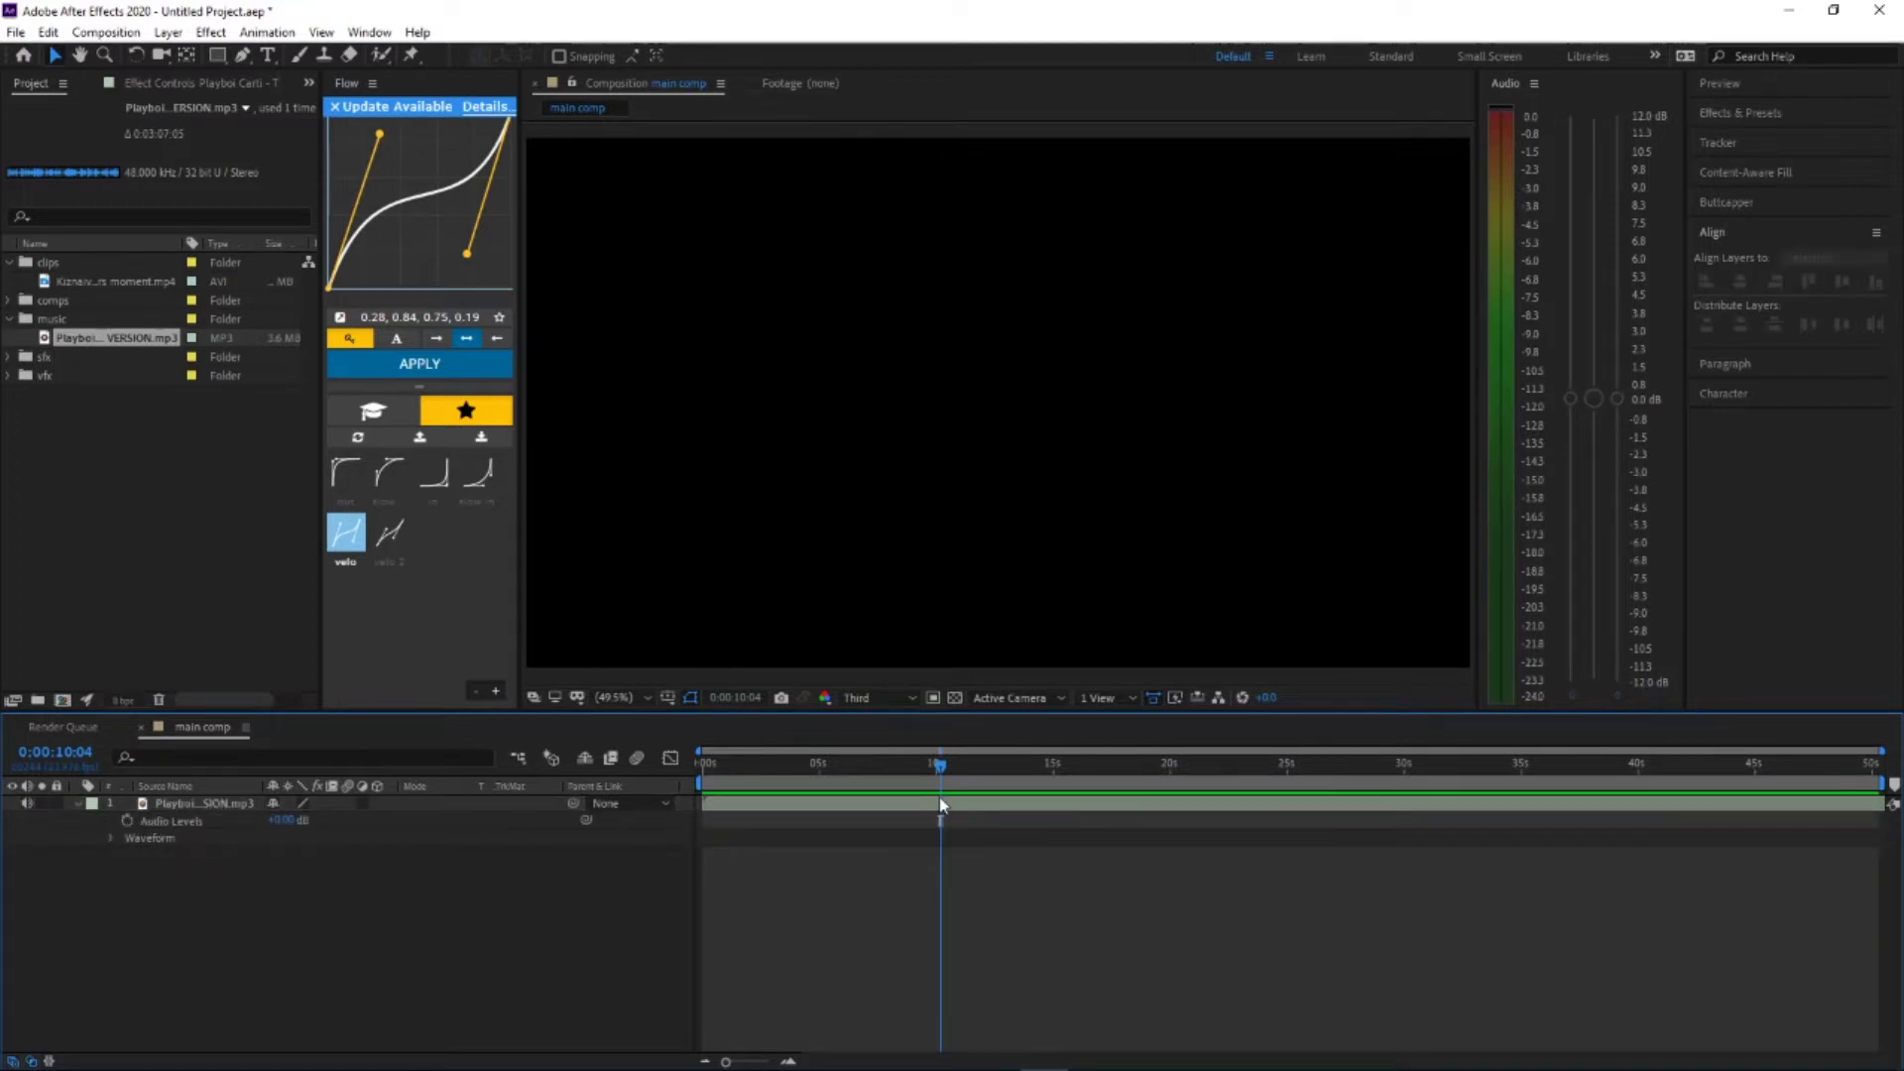
key("l")
key("l")
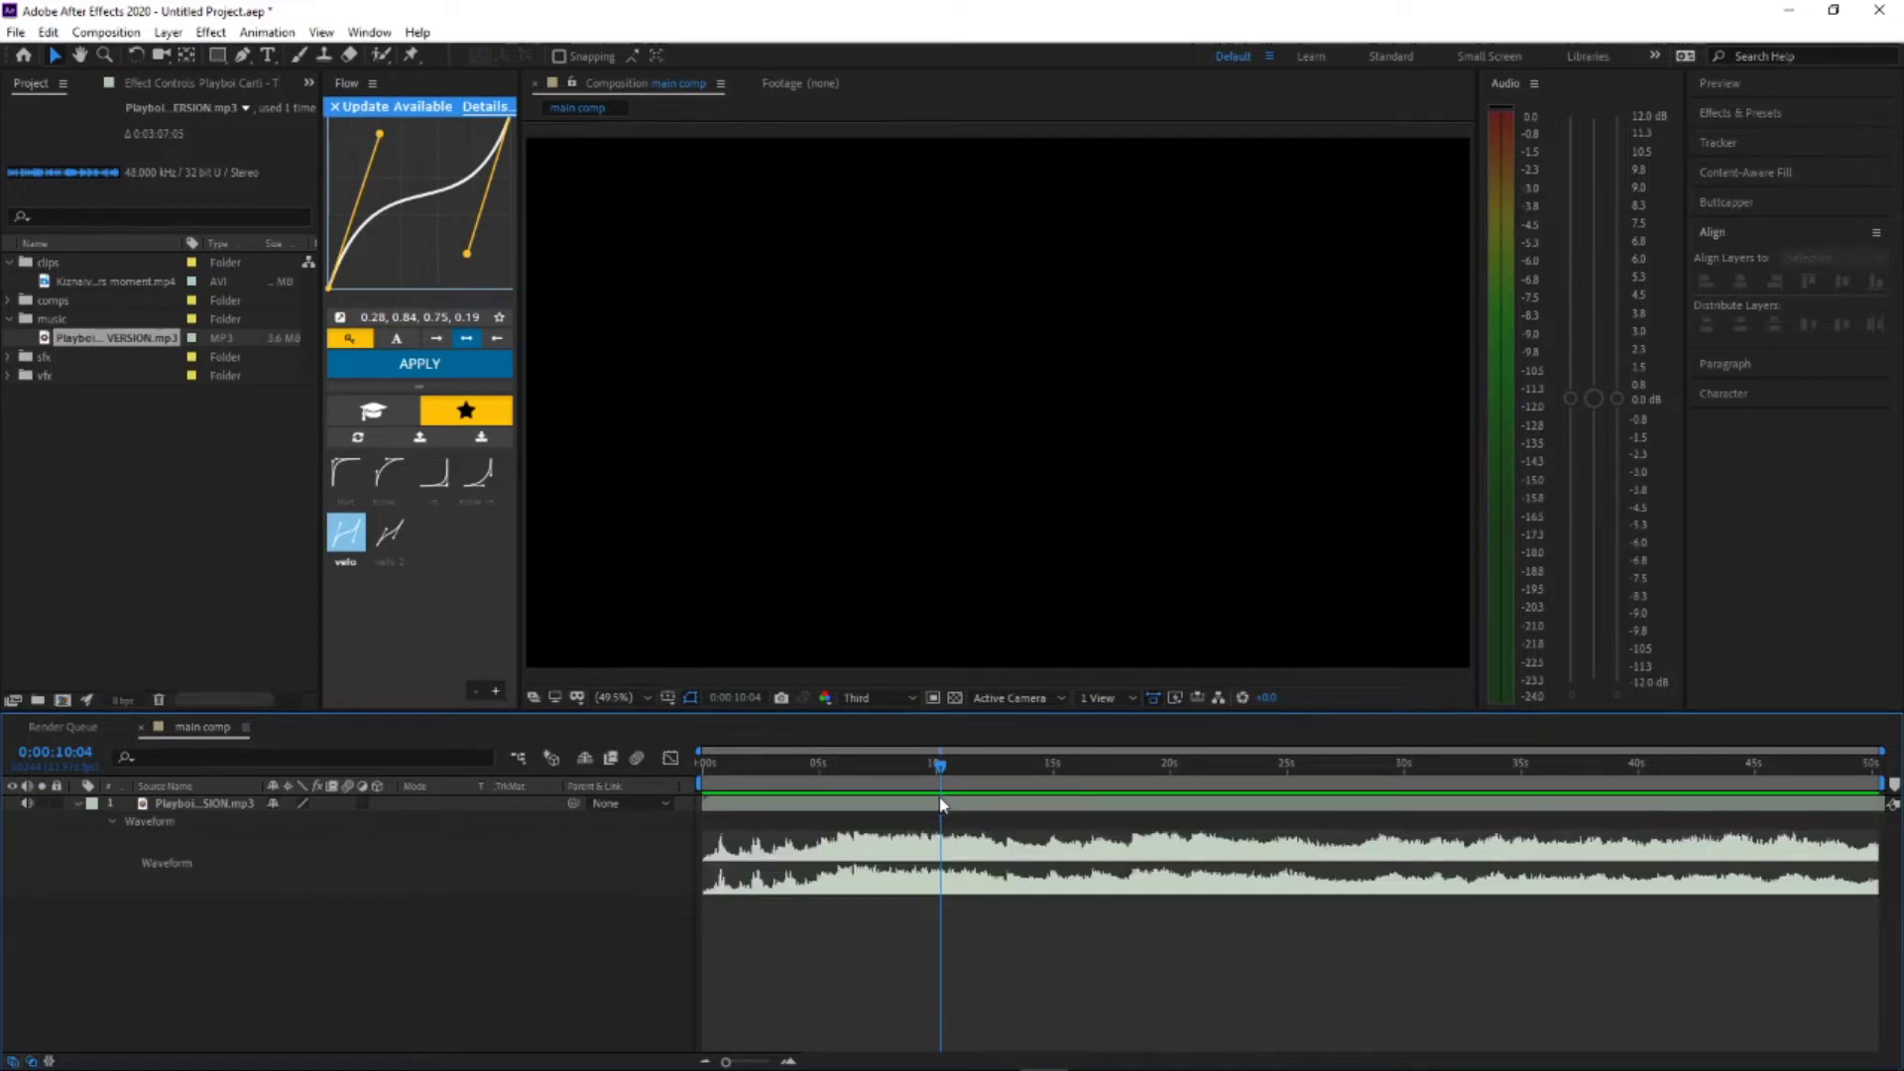
Step: Preview the music from 0:00 and slide the MP3 layer earlier so its beat drop falls at about 2 seconds
left_click_drag(921, 772, 693, 815)
key("space")
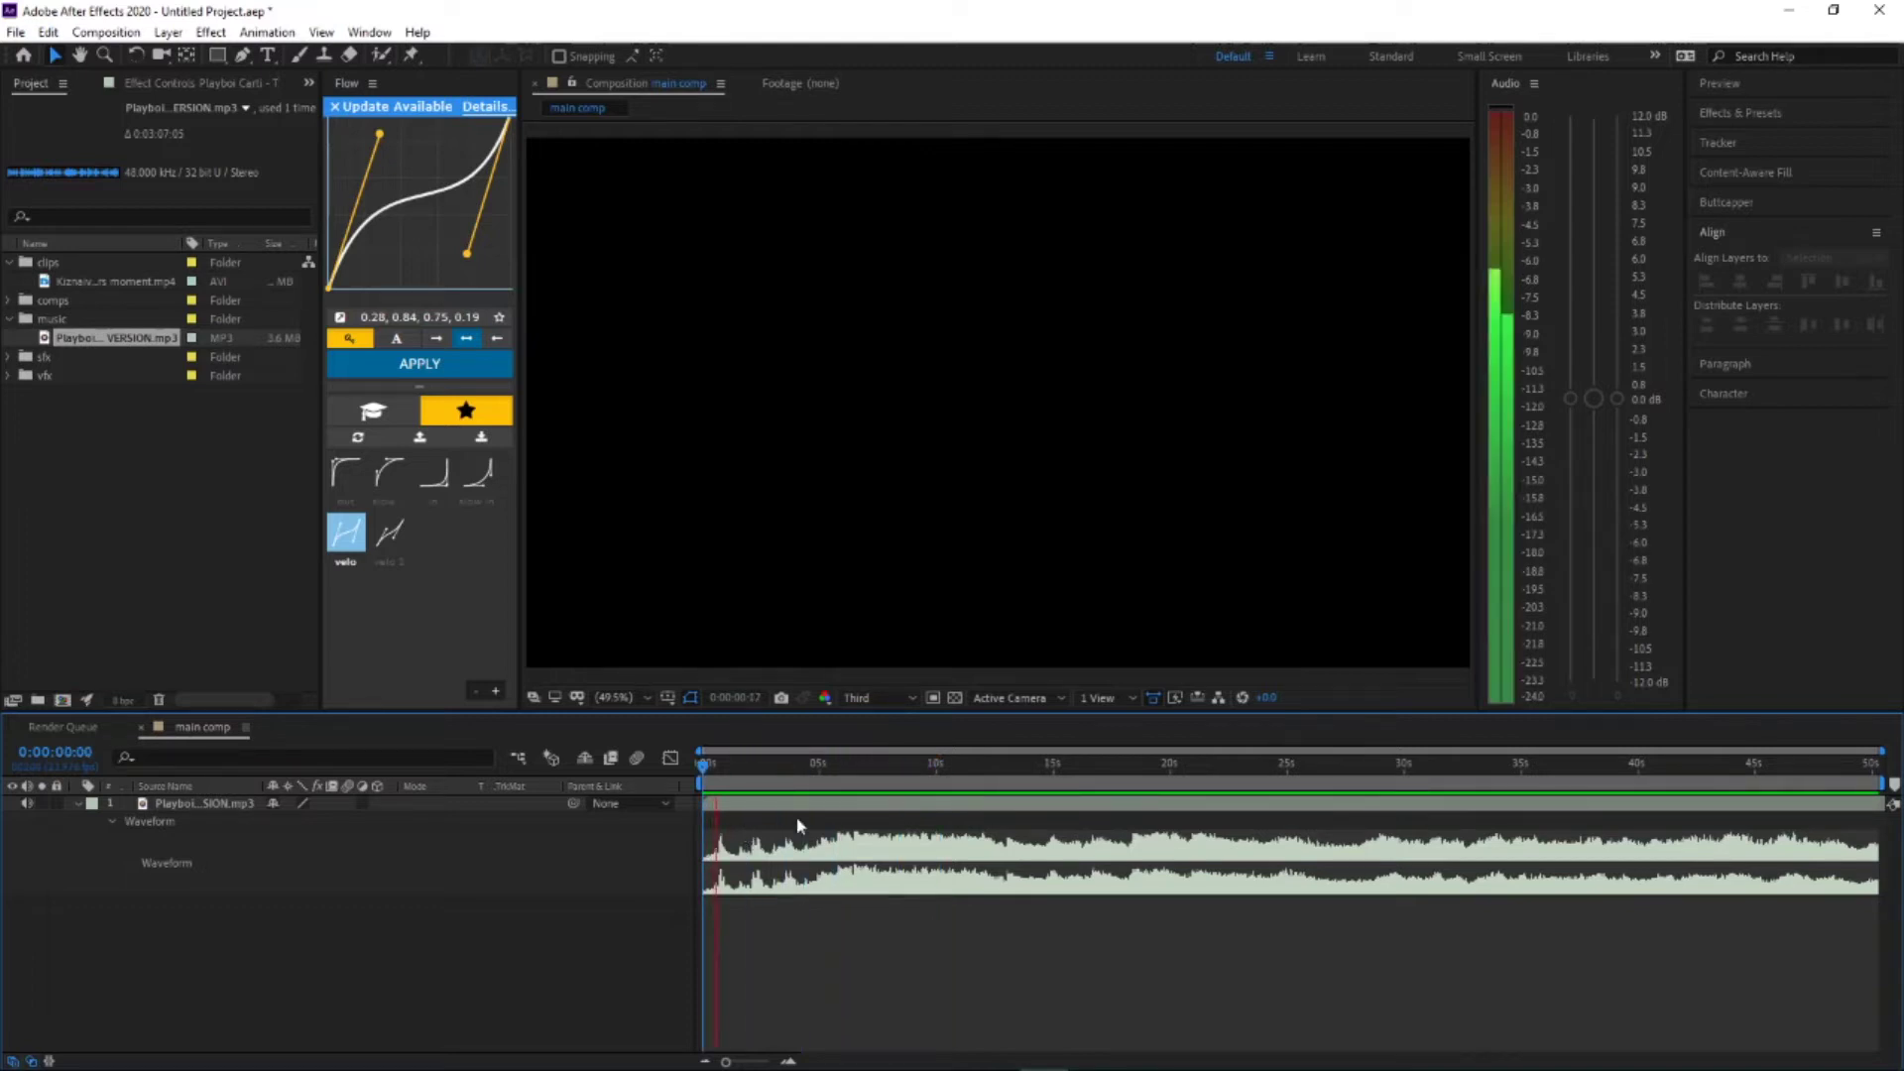
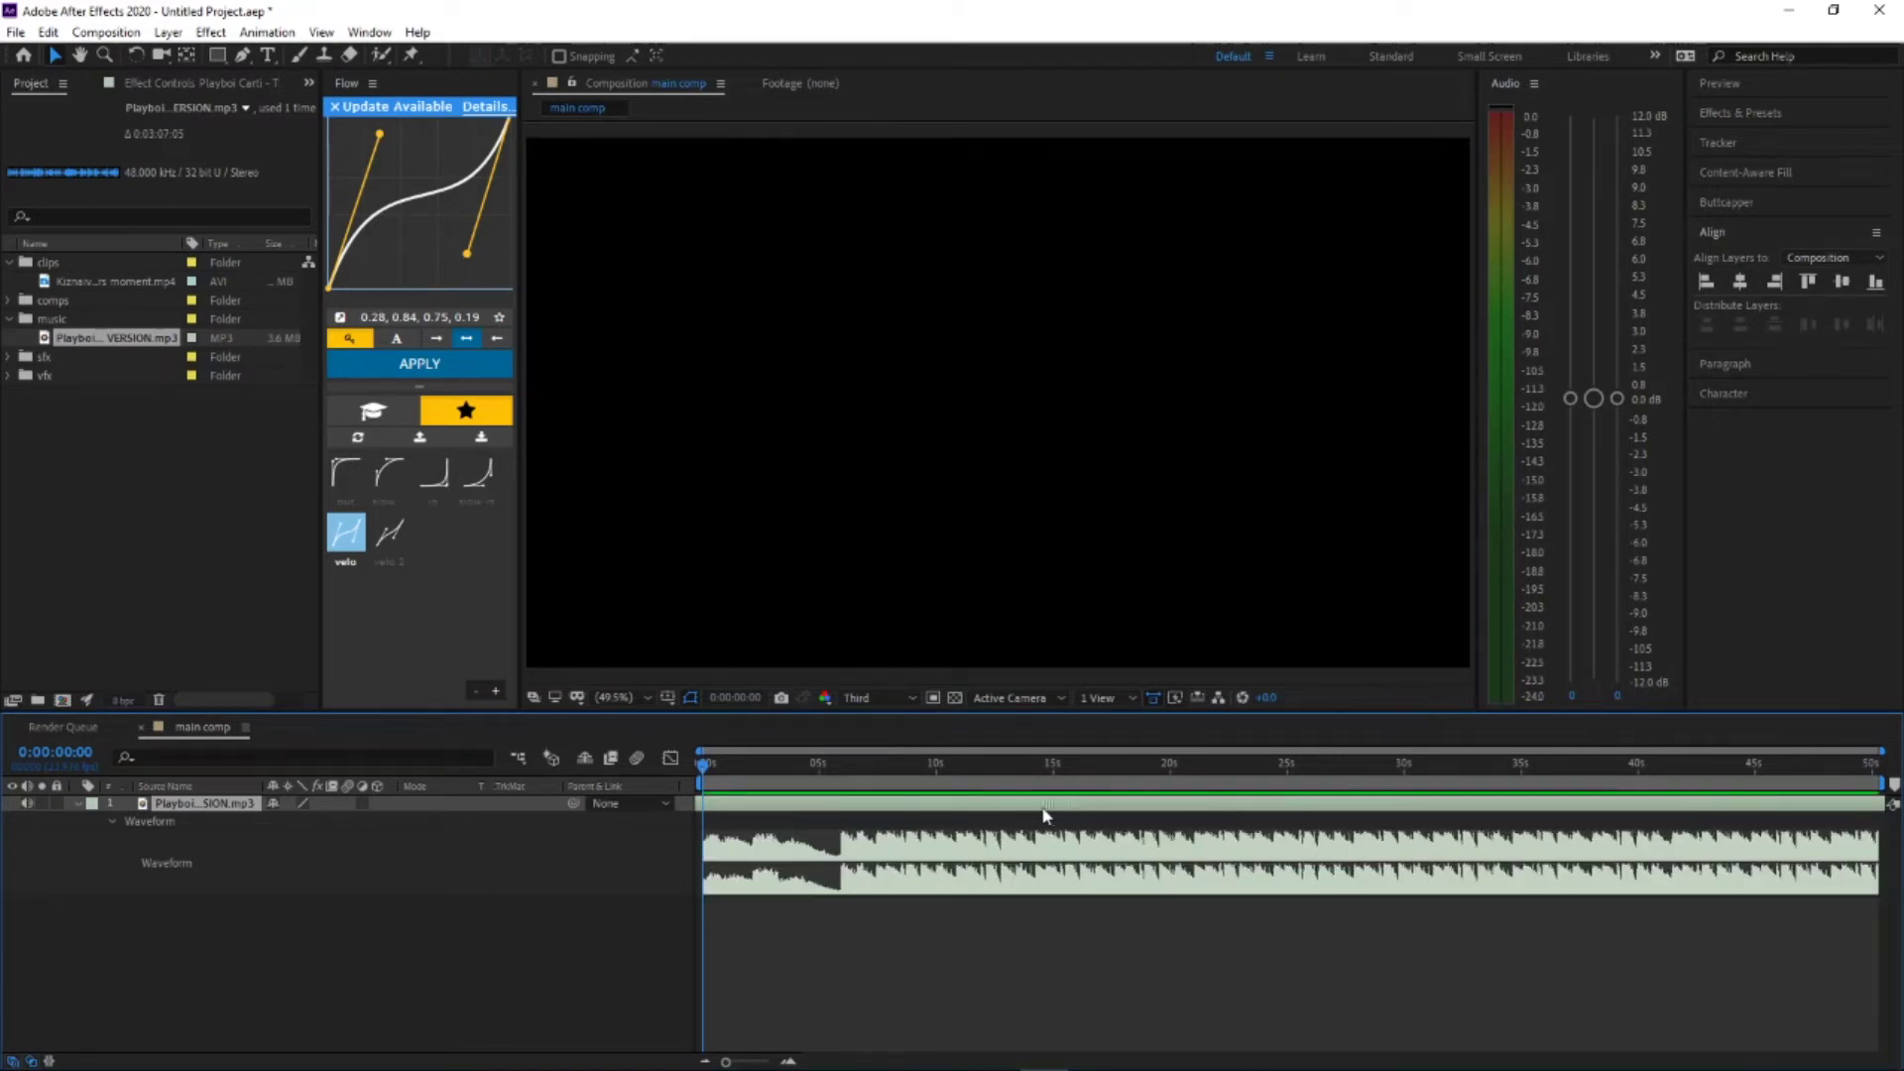
key("space")
key("space")
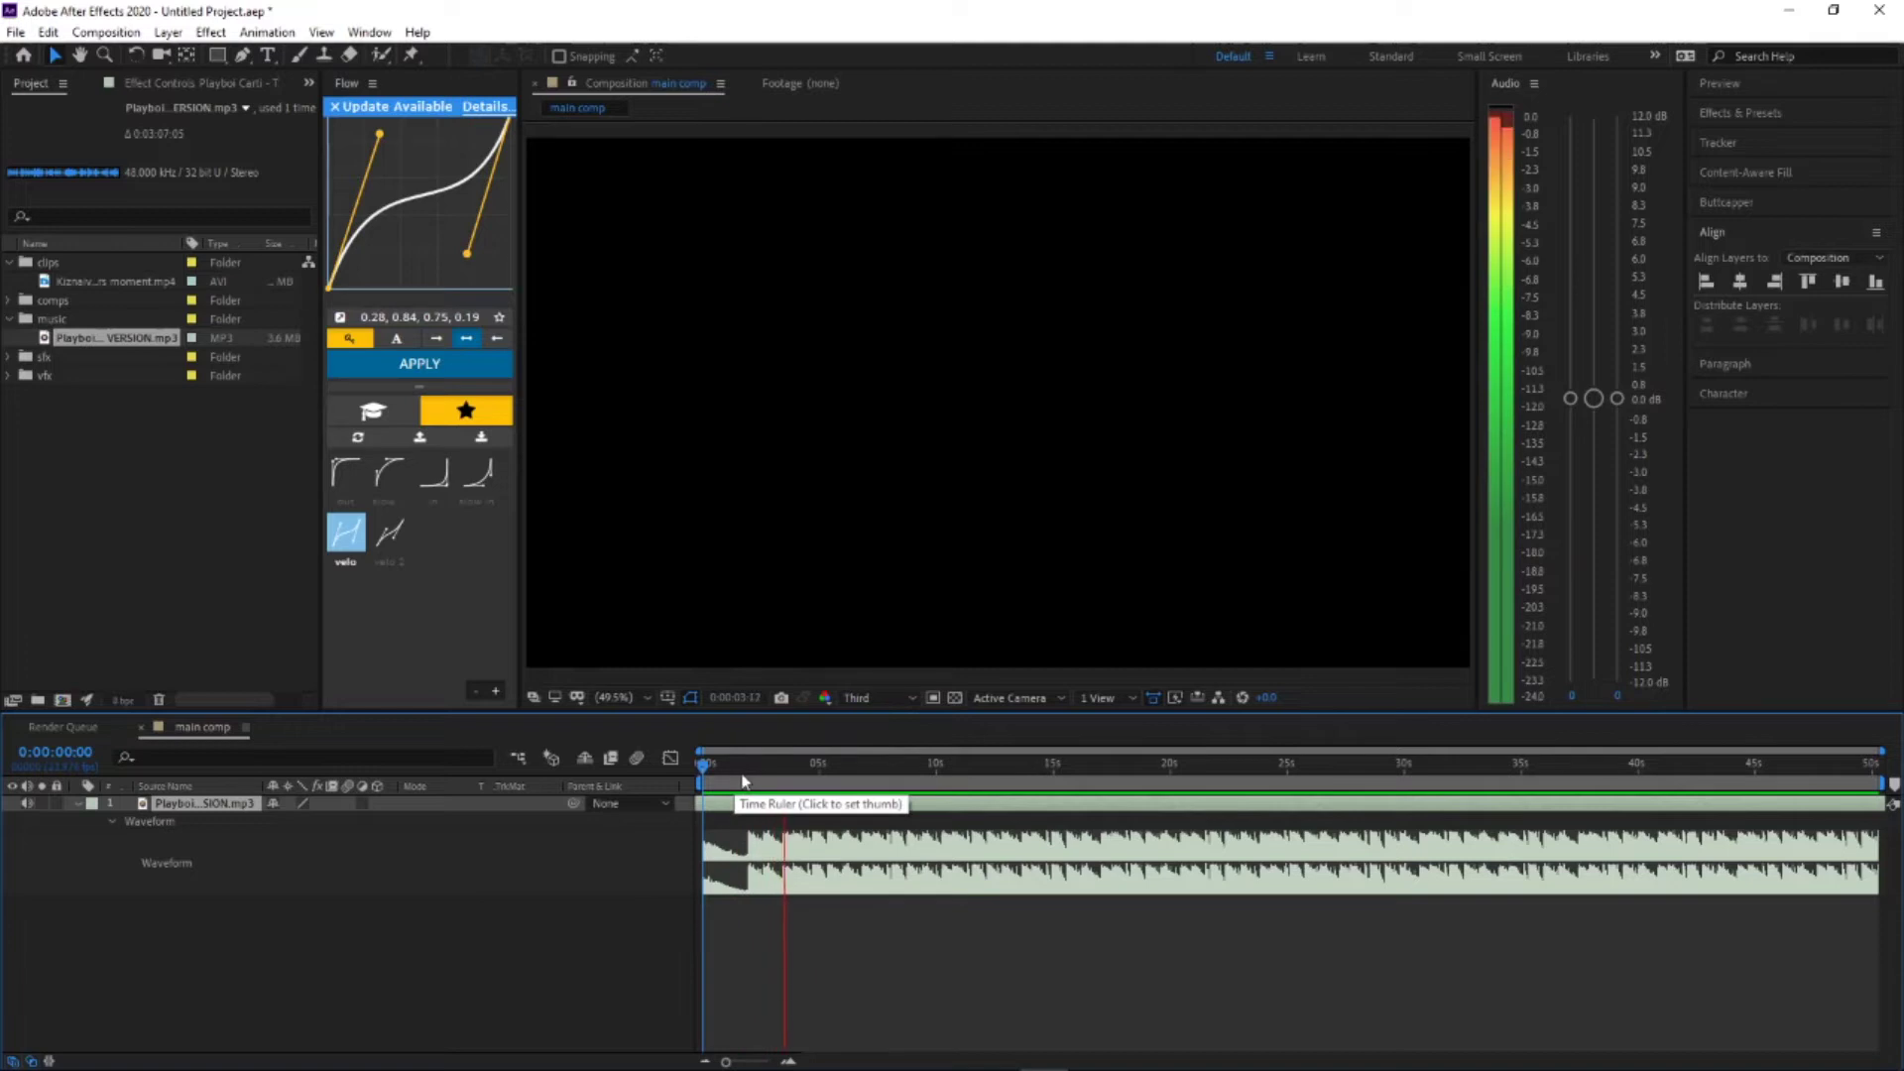
Step: Move the current time to the beat drop at 0:00:01:22 and delete the composition marker placed there
left_click_drag(714, 777, 745, 777)
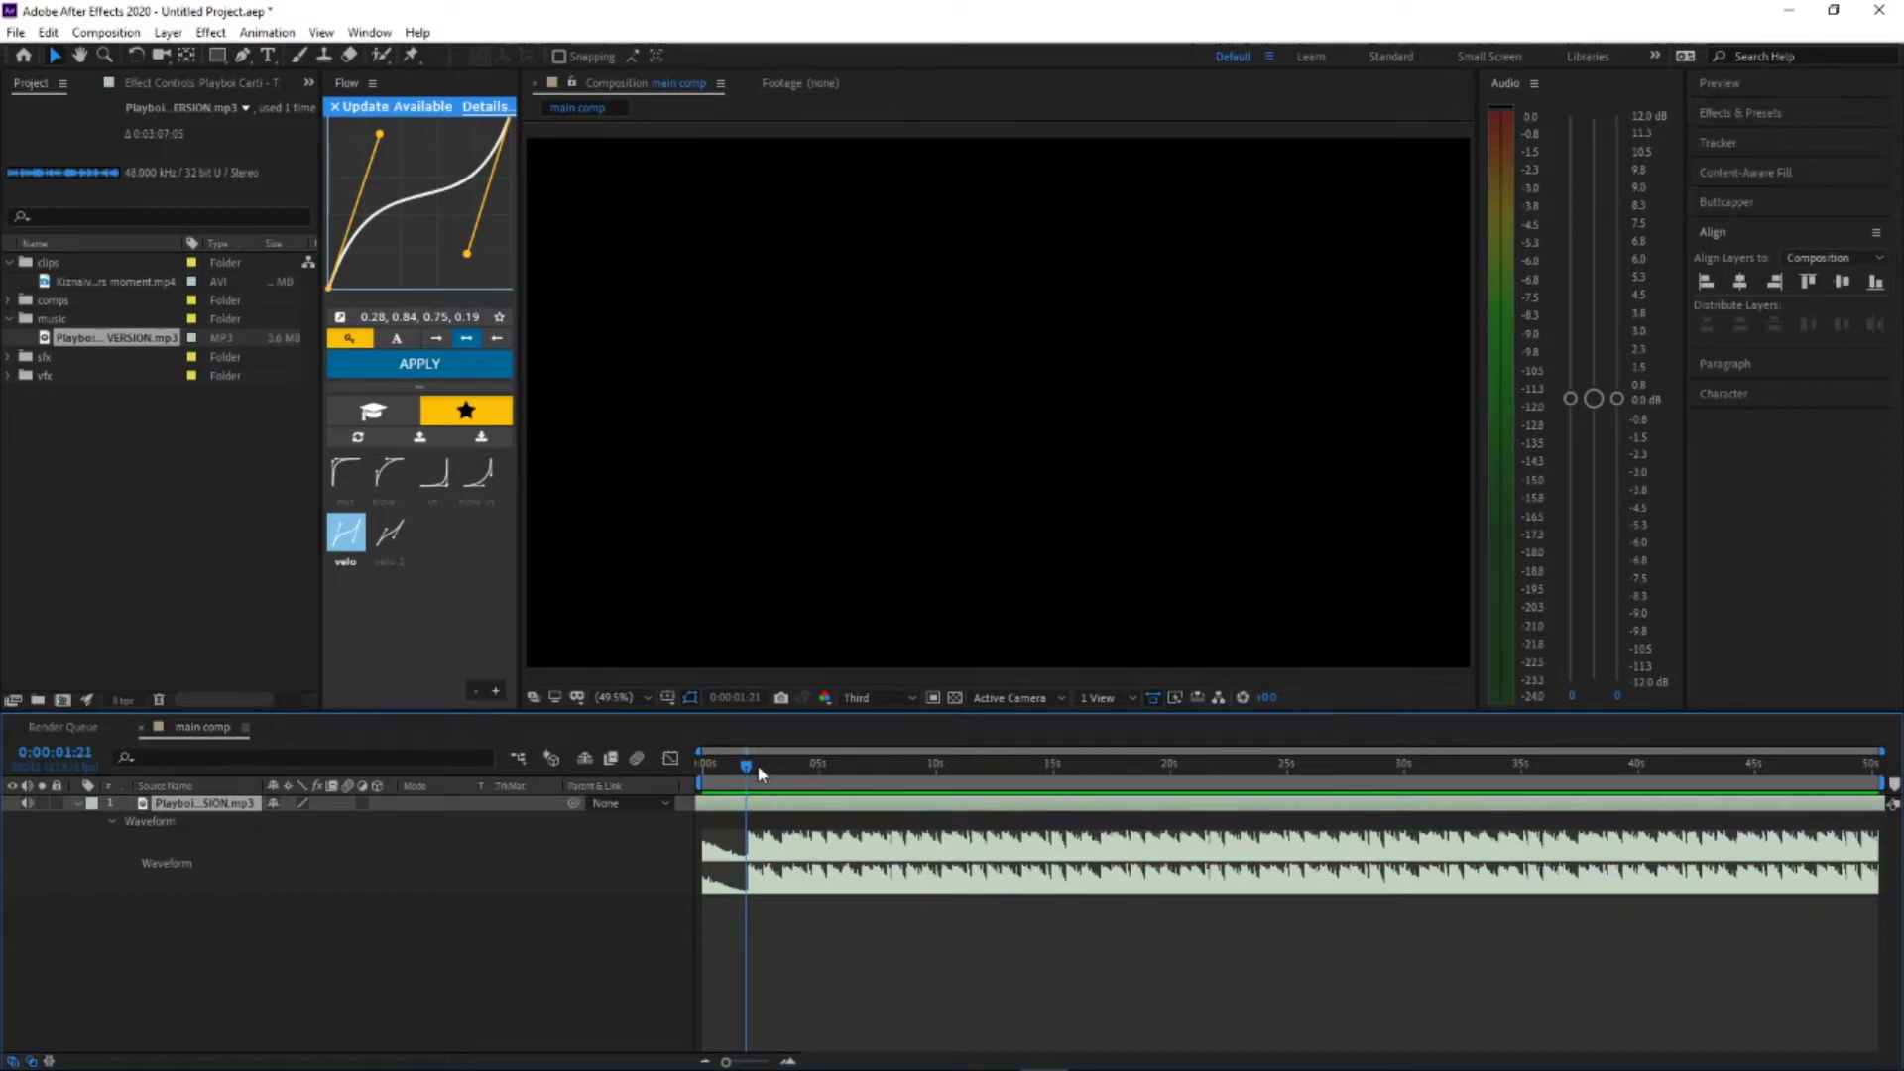
left_click(751, 772)
right_click(752, 783)
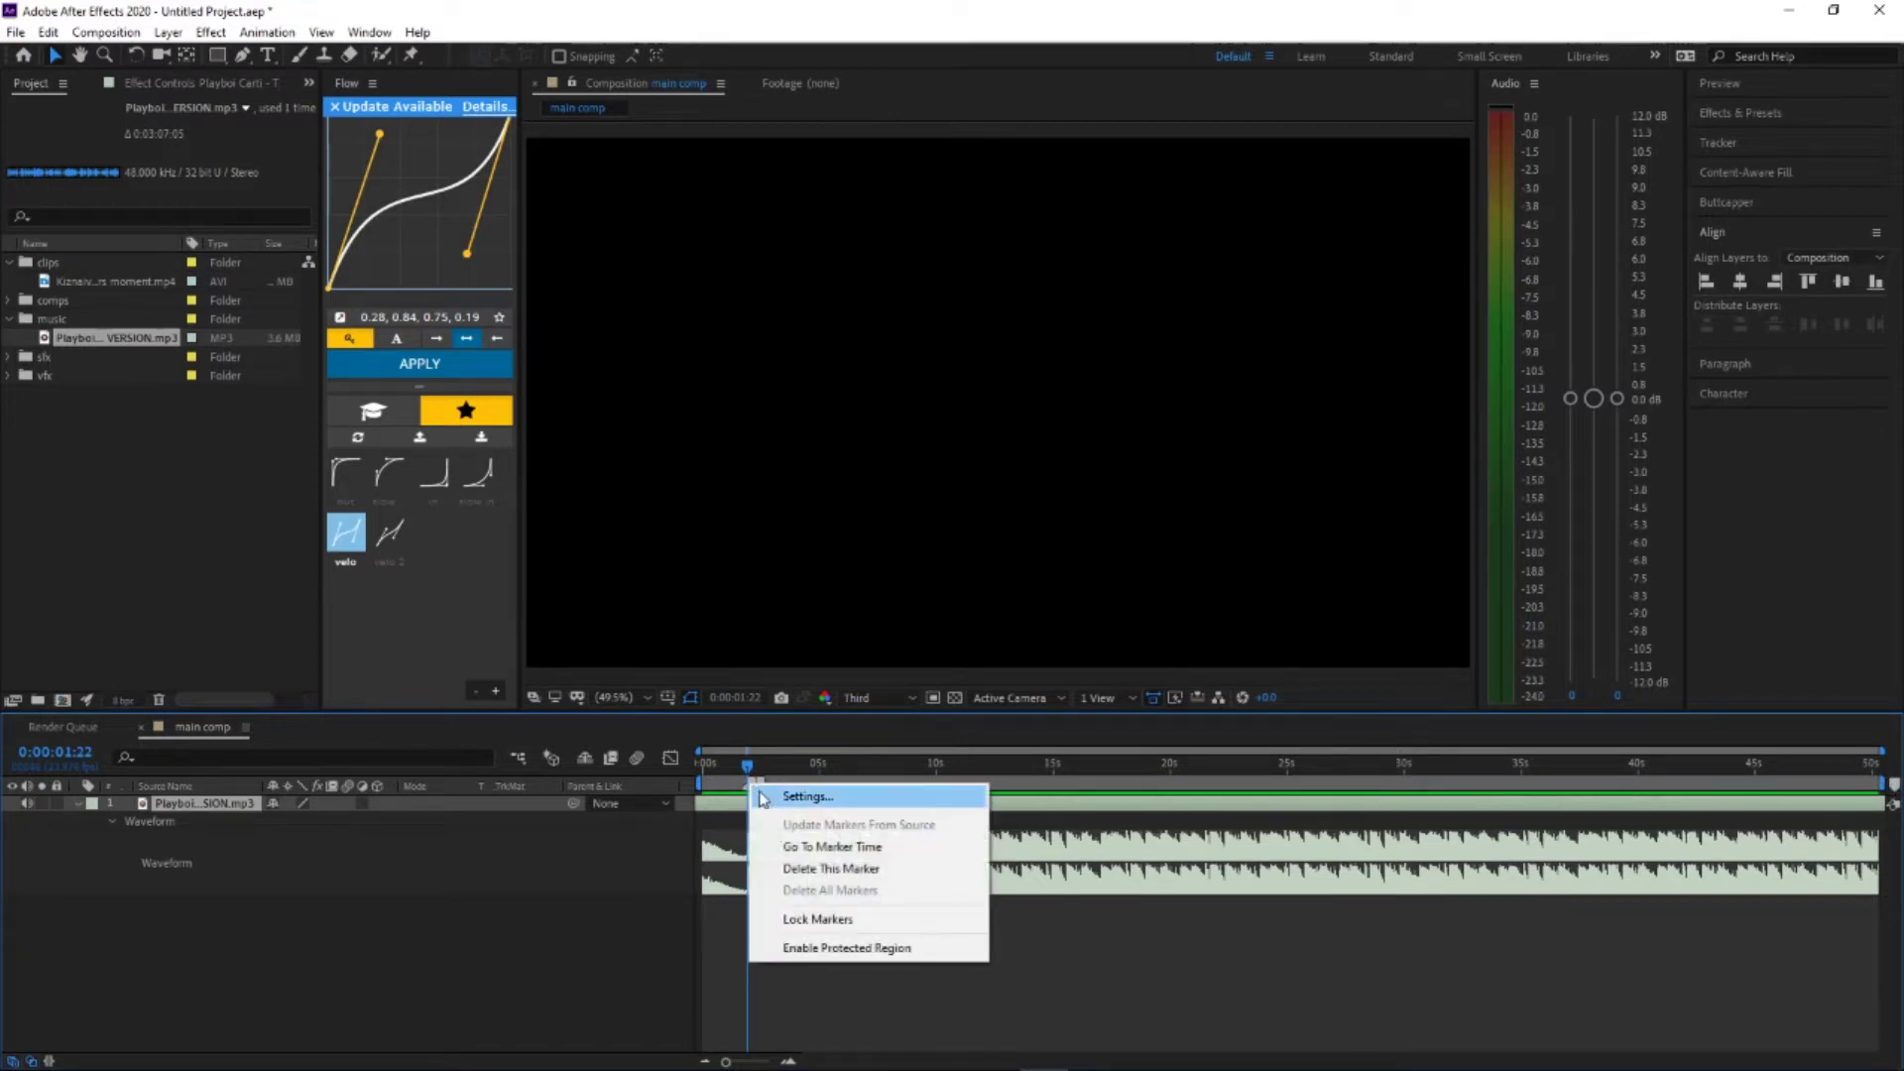
left_click(820, 869)
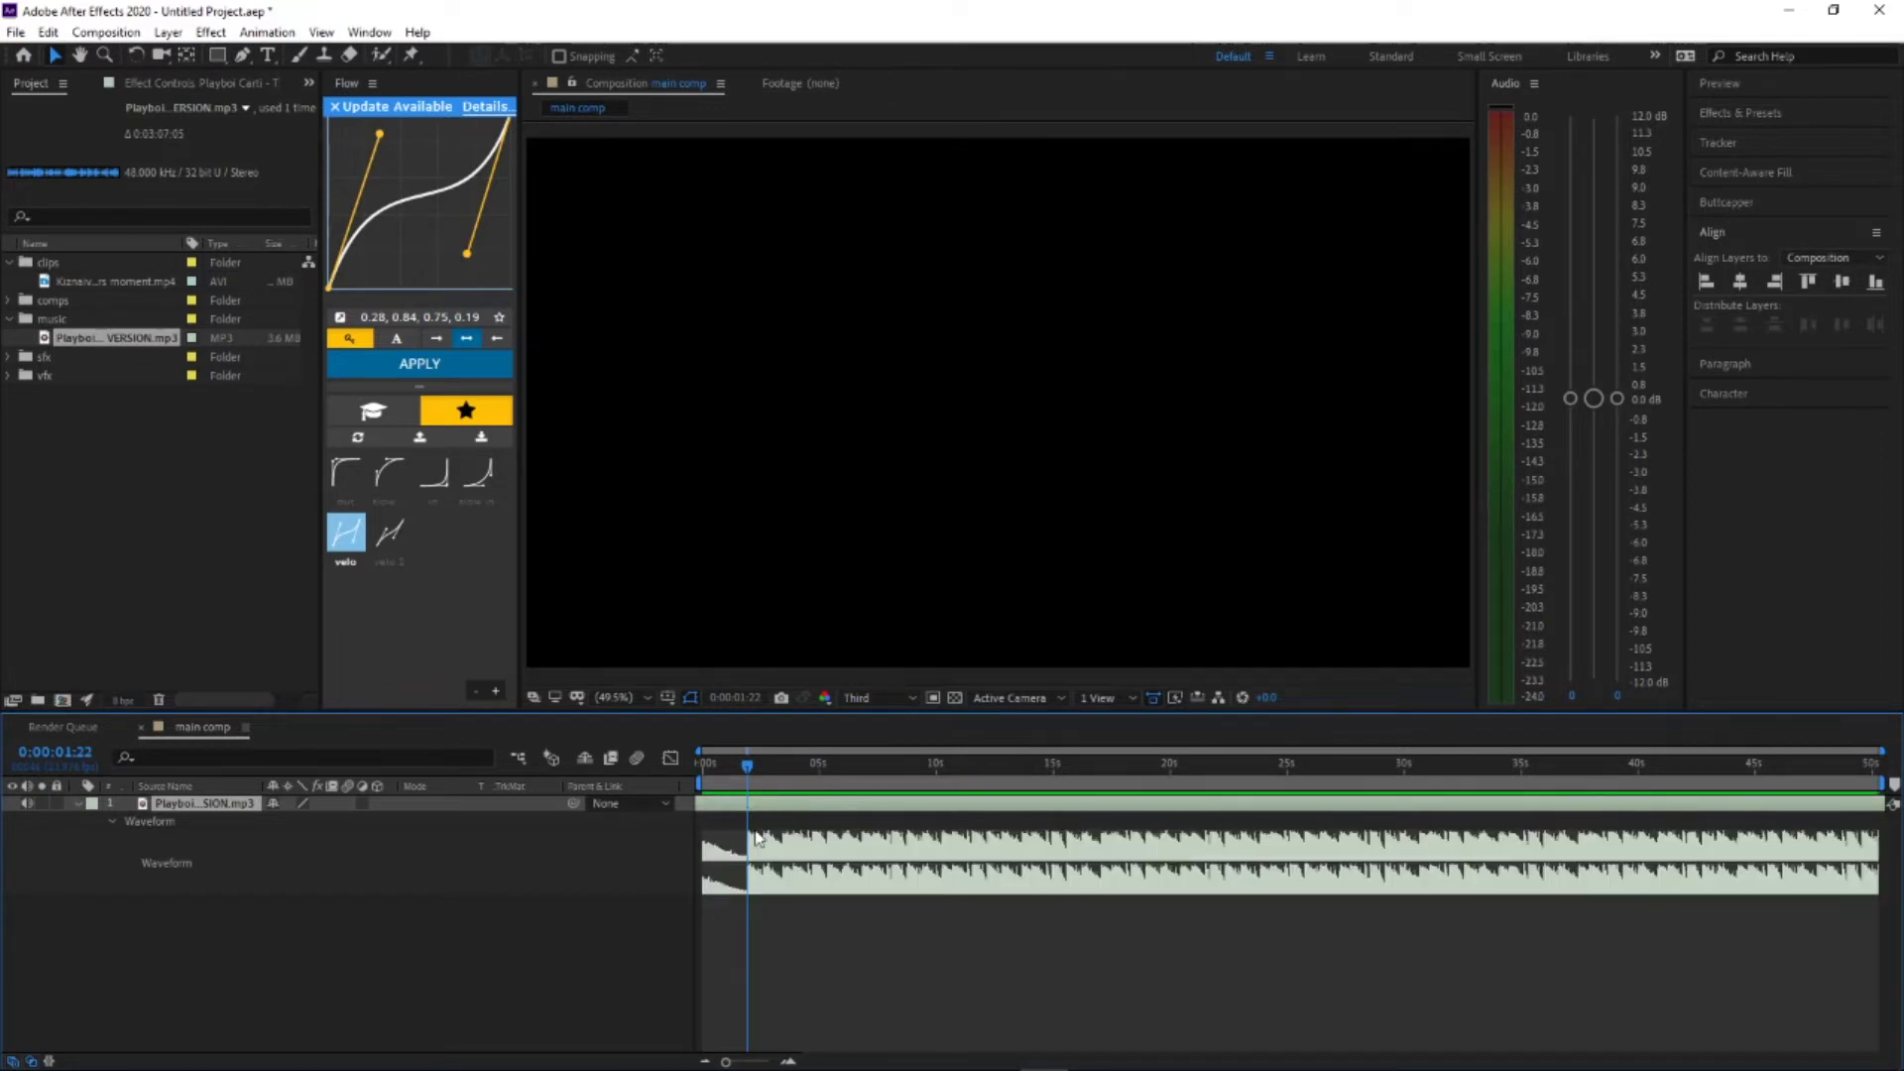
Step: Deselect the music layer, preview it and add composition markers on the beats at 0:00:01:22 and about 0:00:02:15
left_click(802, 933)
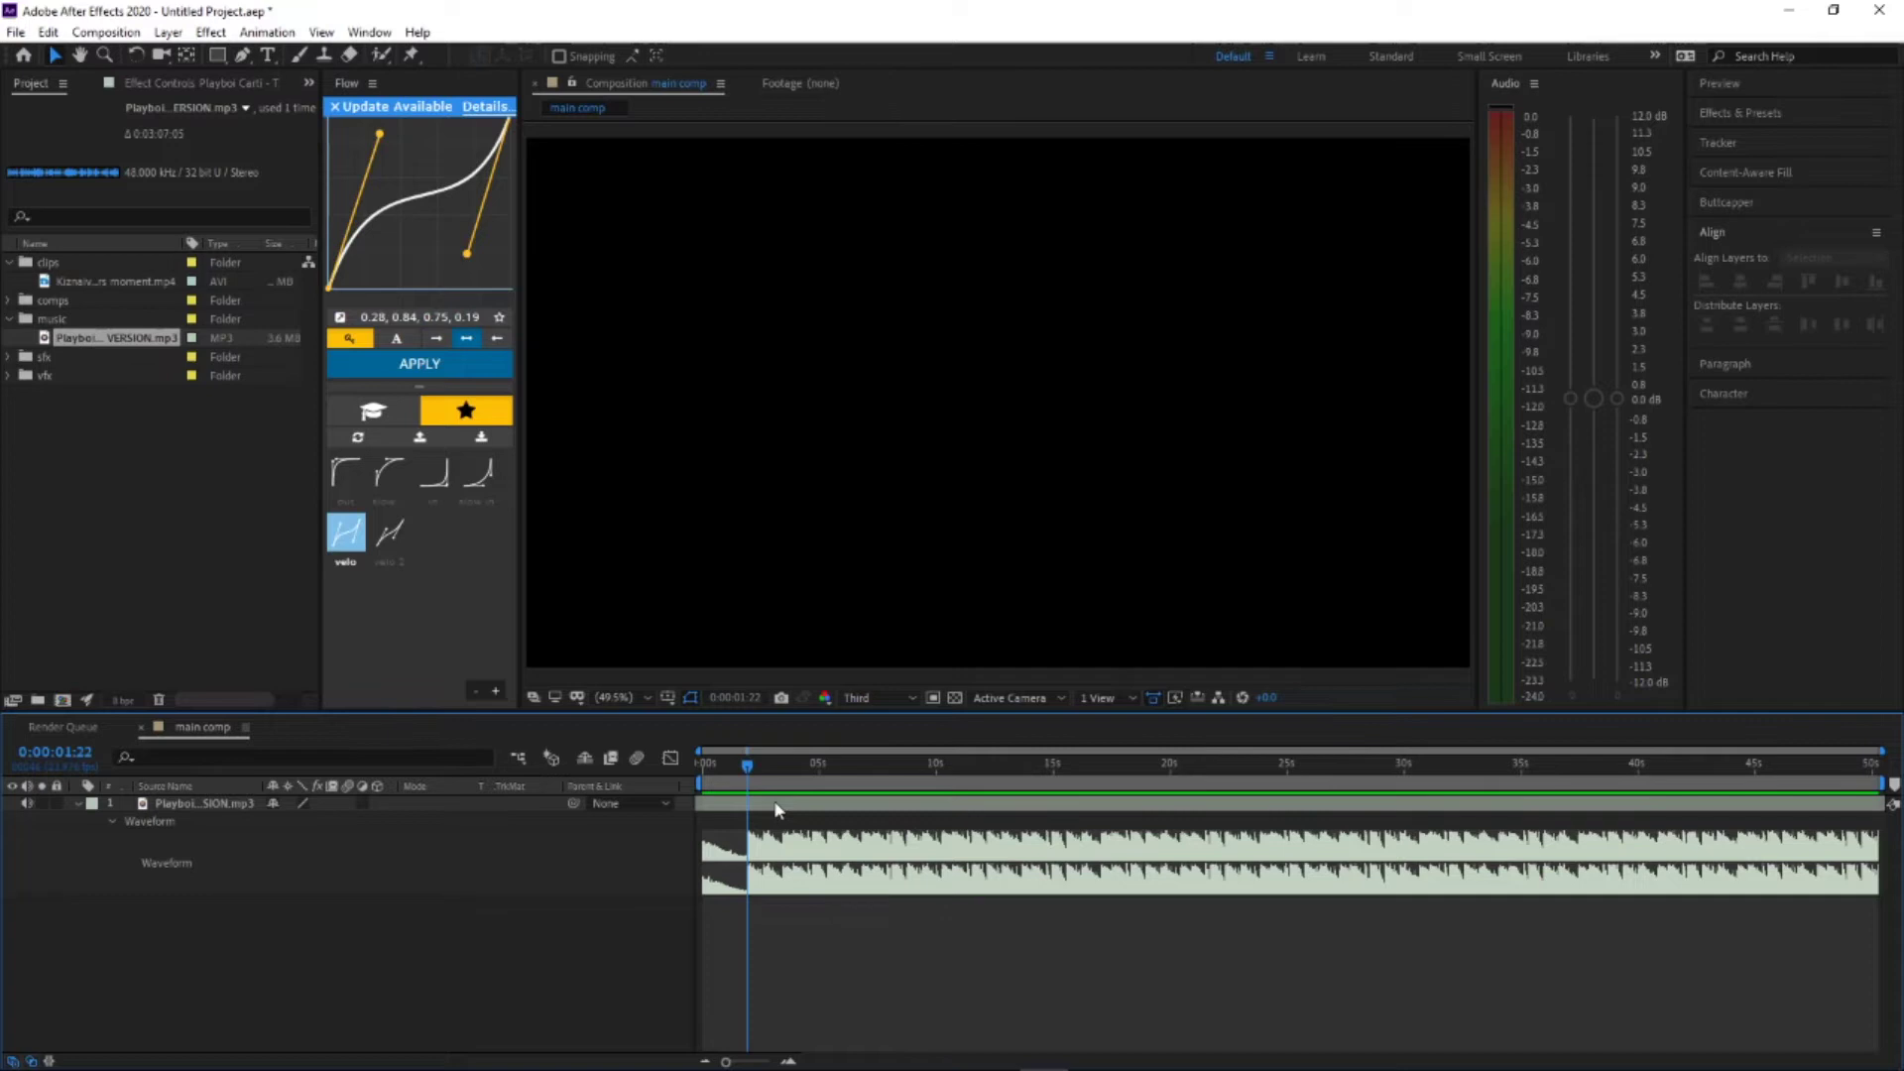
key("space")
key("space")
left_click_drag(749, 768, 762, 770)
left_click_drag(762, 770, 765, 771)
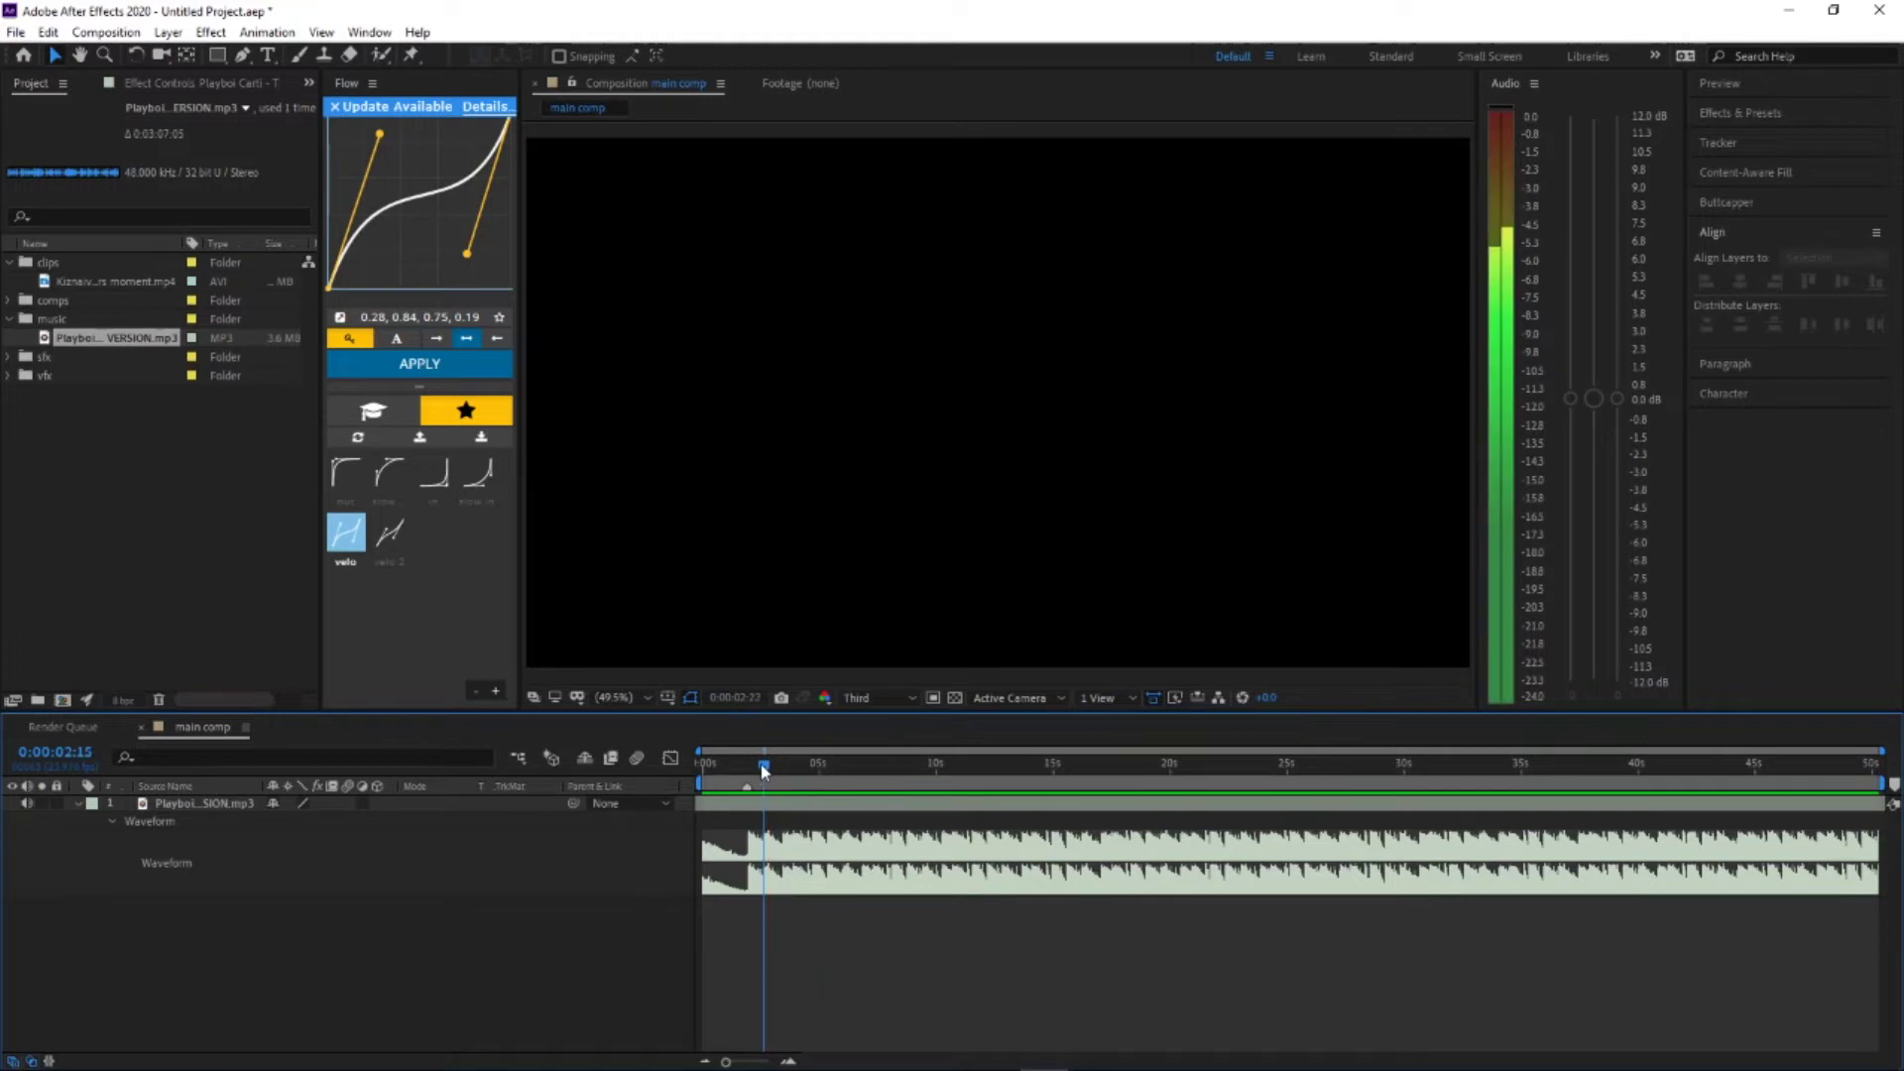
key("KP_Multiply")
Step: Add a composition marker on the beat at about 0:00:03:10 and return the current time to 0:00:01:22
left_click(780, 772)
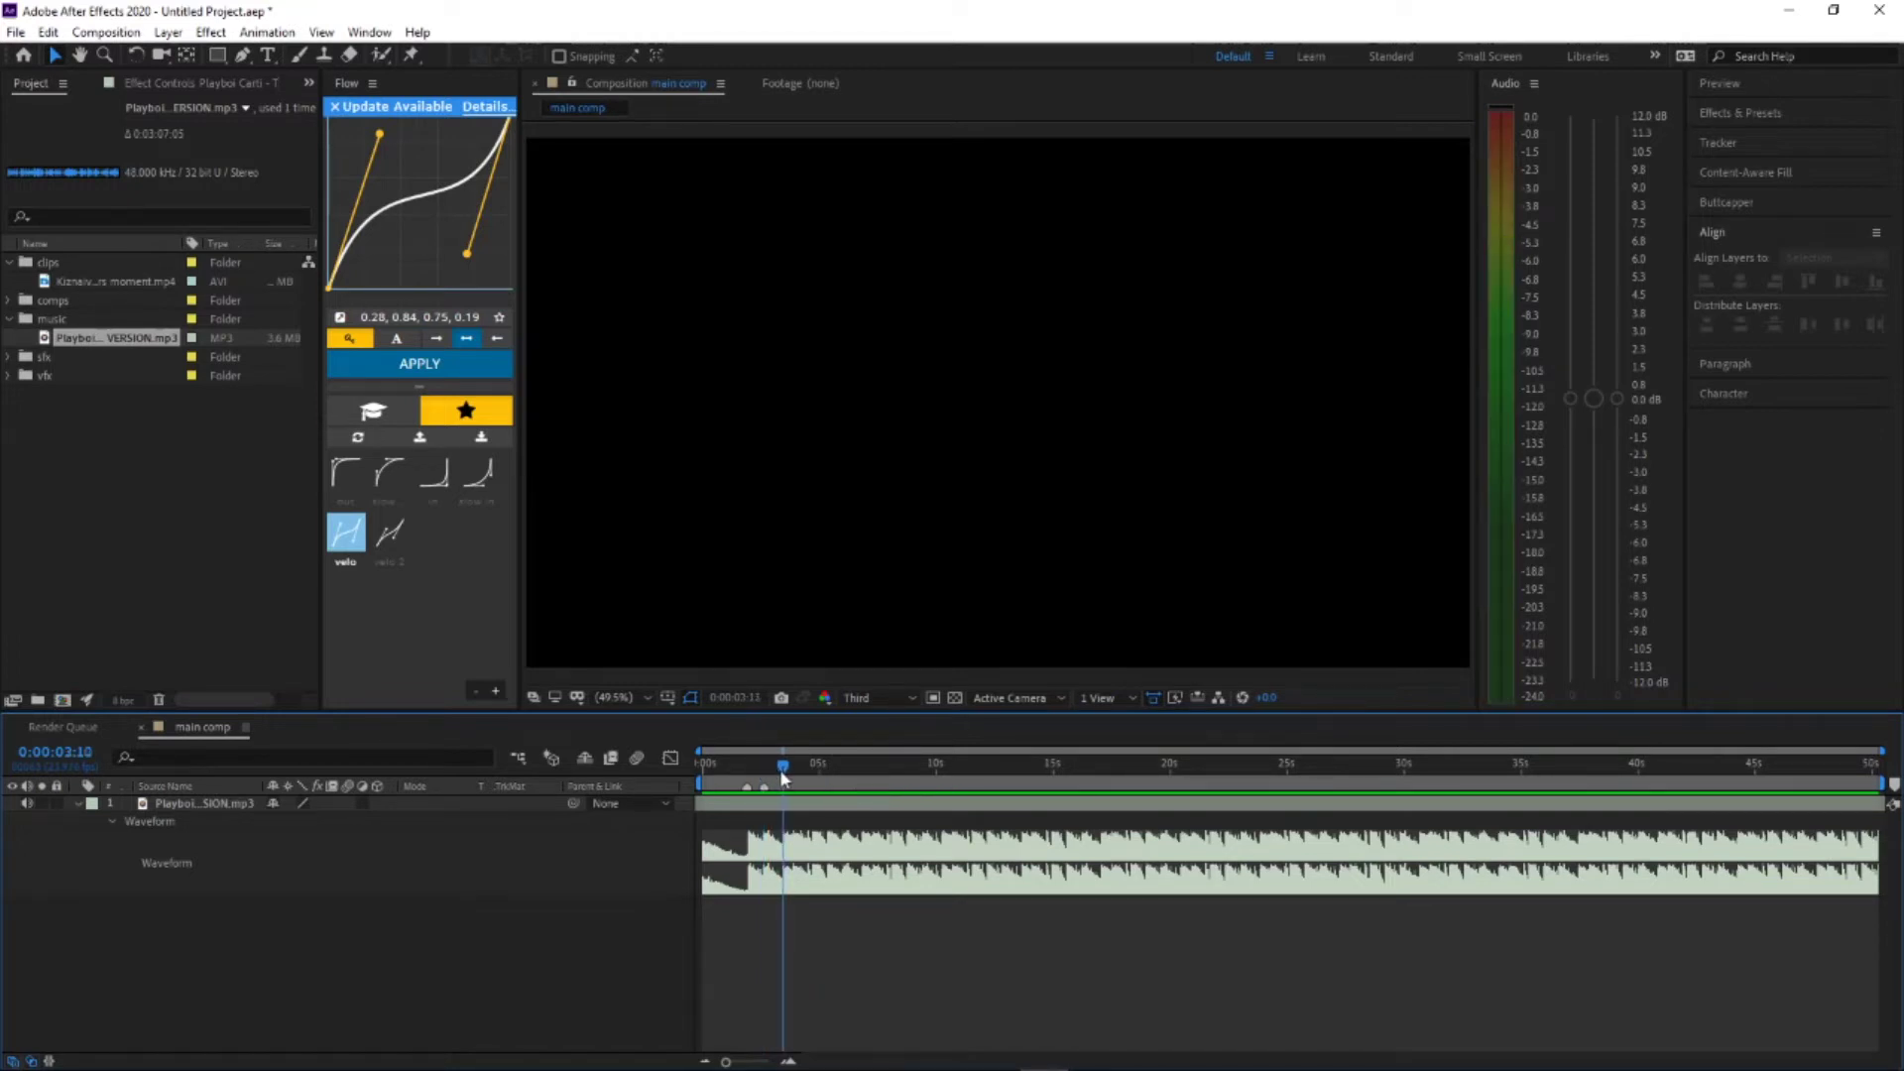
left_click_drag(782, 779, 785, 779)
key("KP_Multiply")
left_click(799, 778)
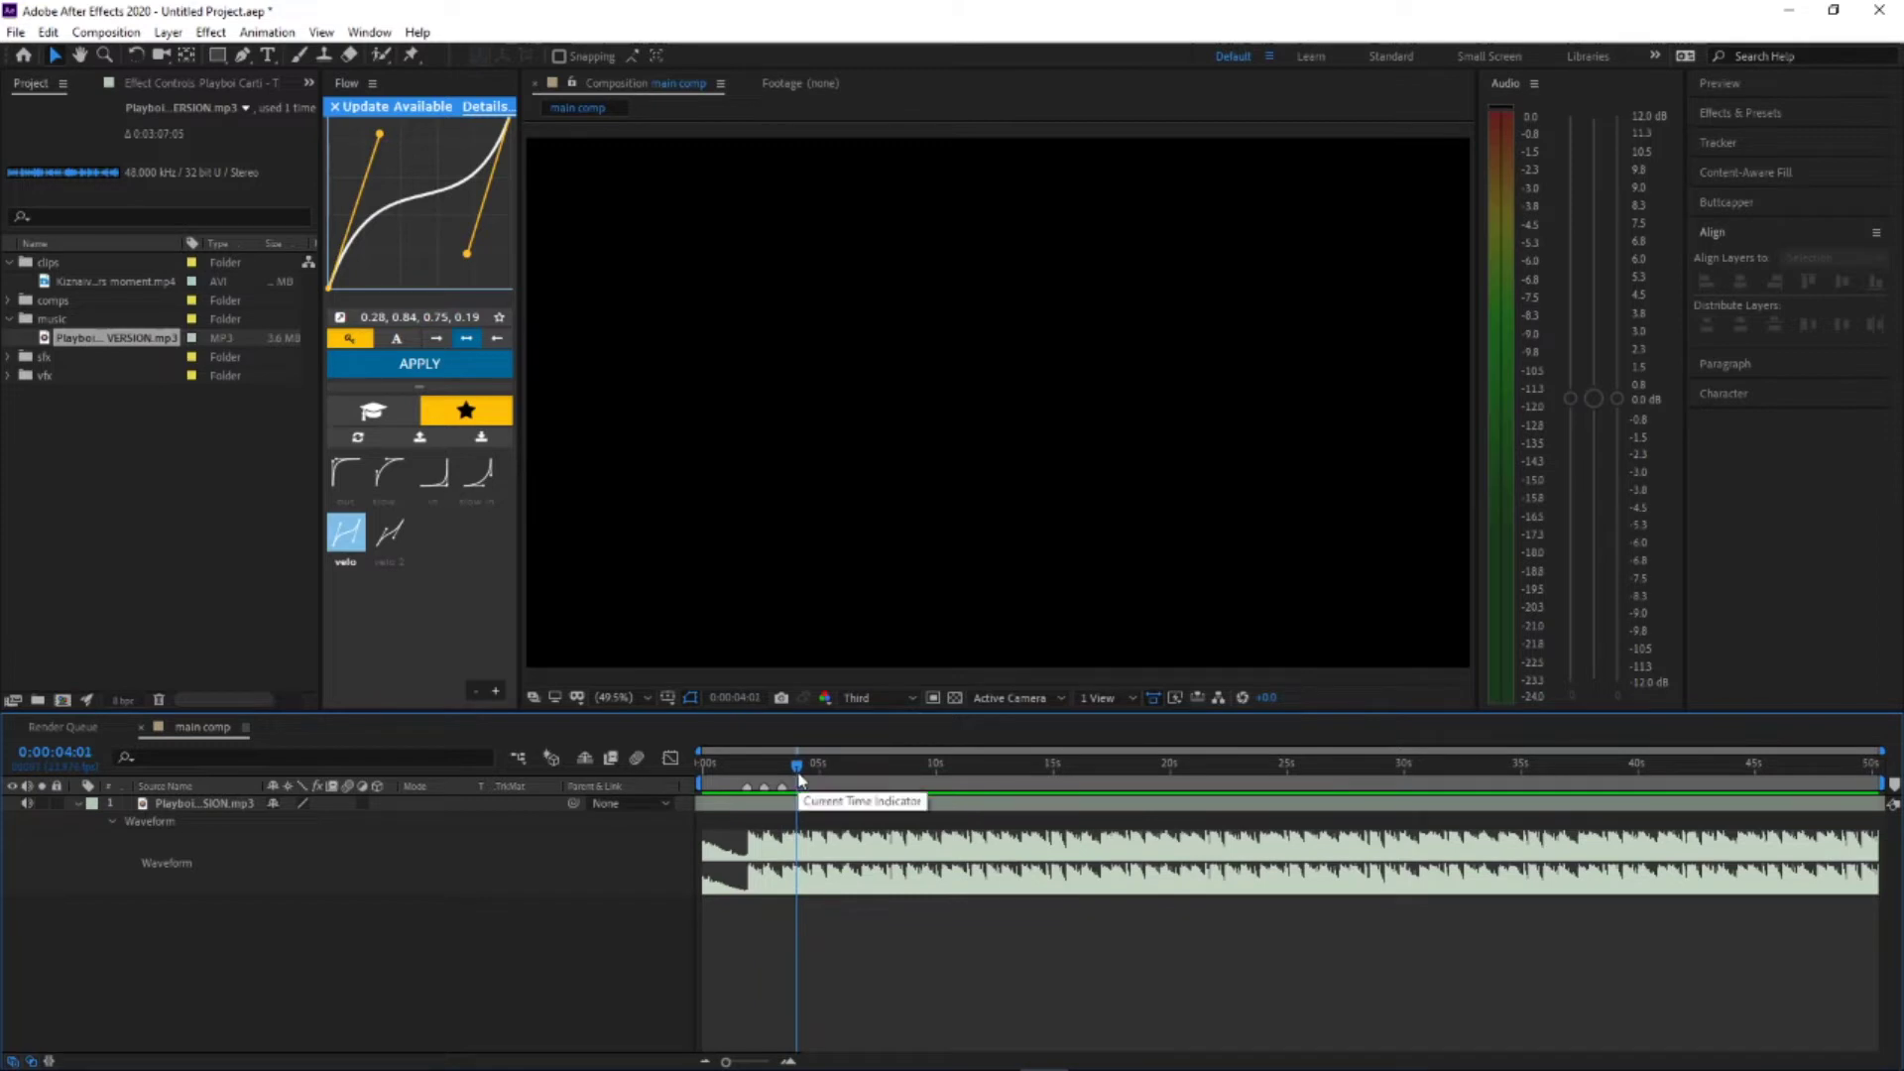
left_click(783, 775)
left_click_drag(783, 776, 751, 768)
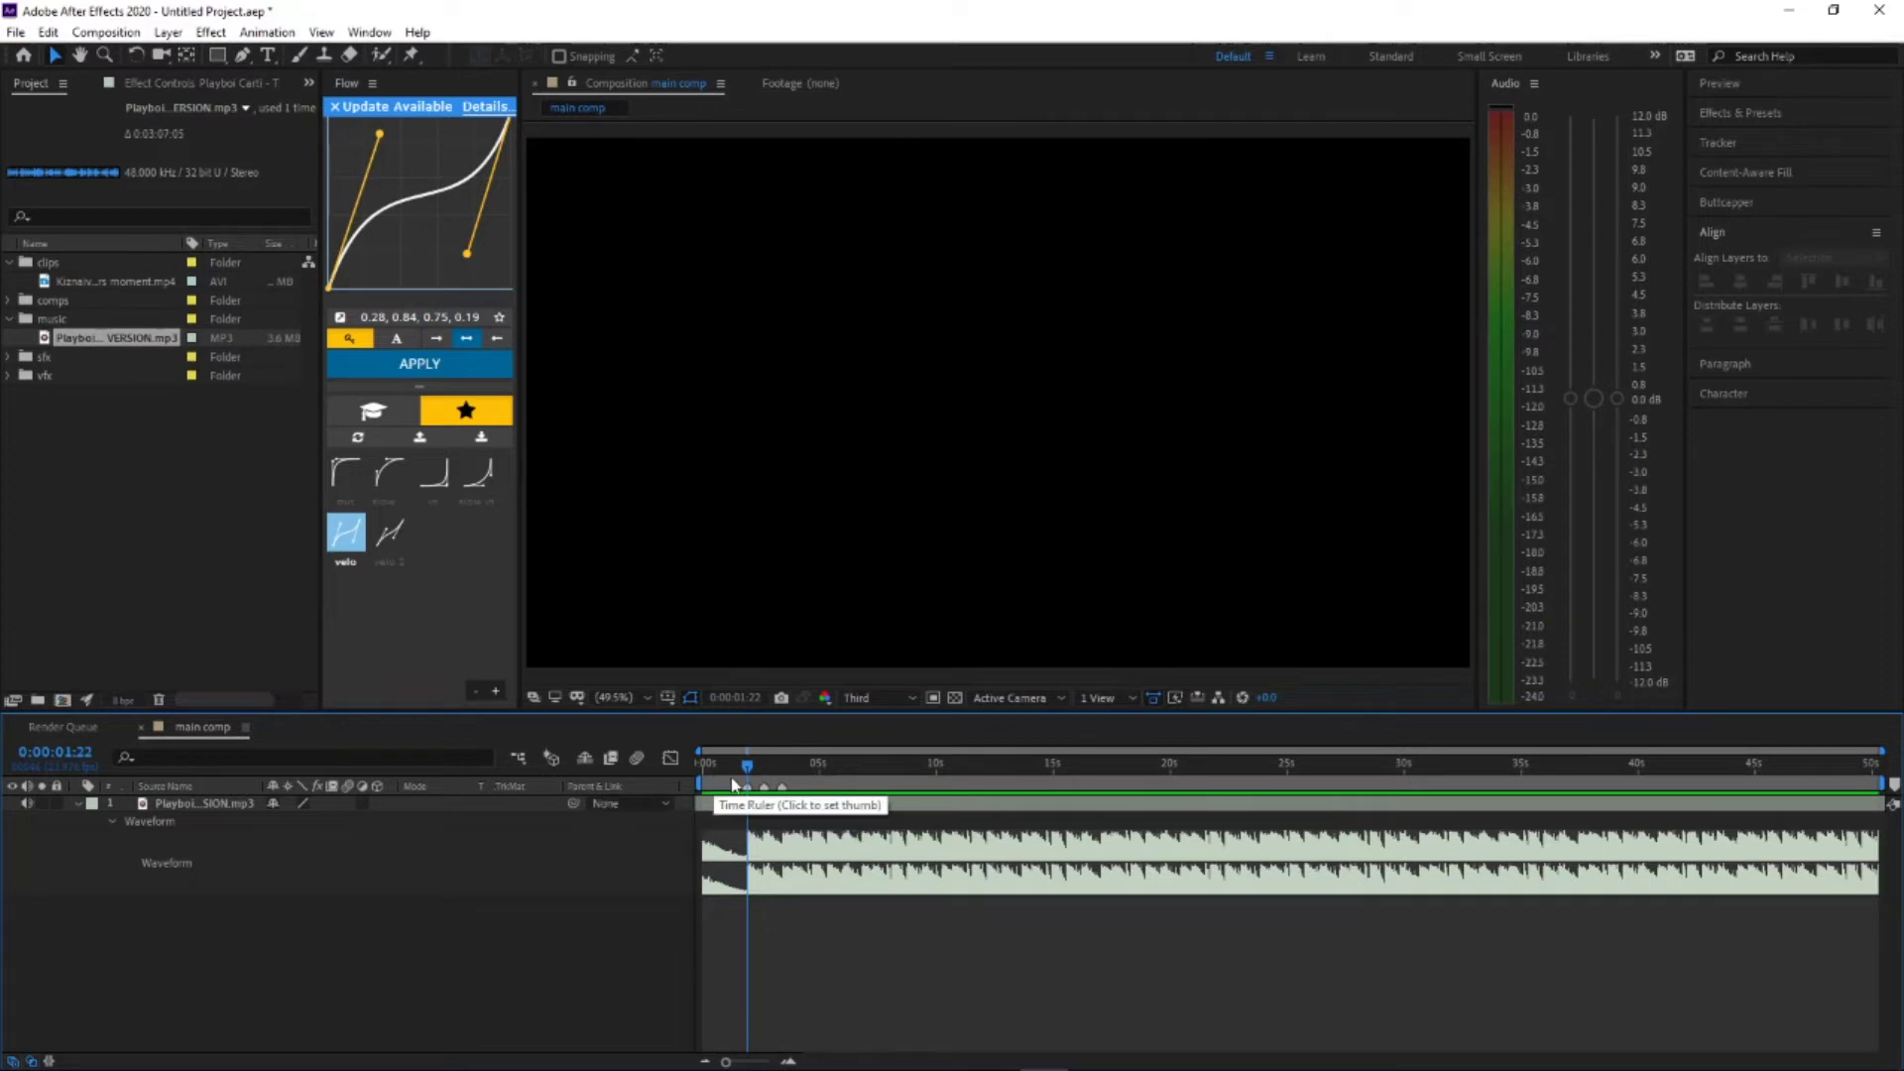
Step: Open the Kiznaiver stairs clip in the footage viewer and set its in point at 0:00:11:00
left_click(91, 282)
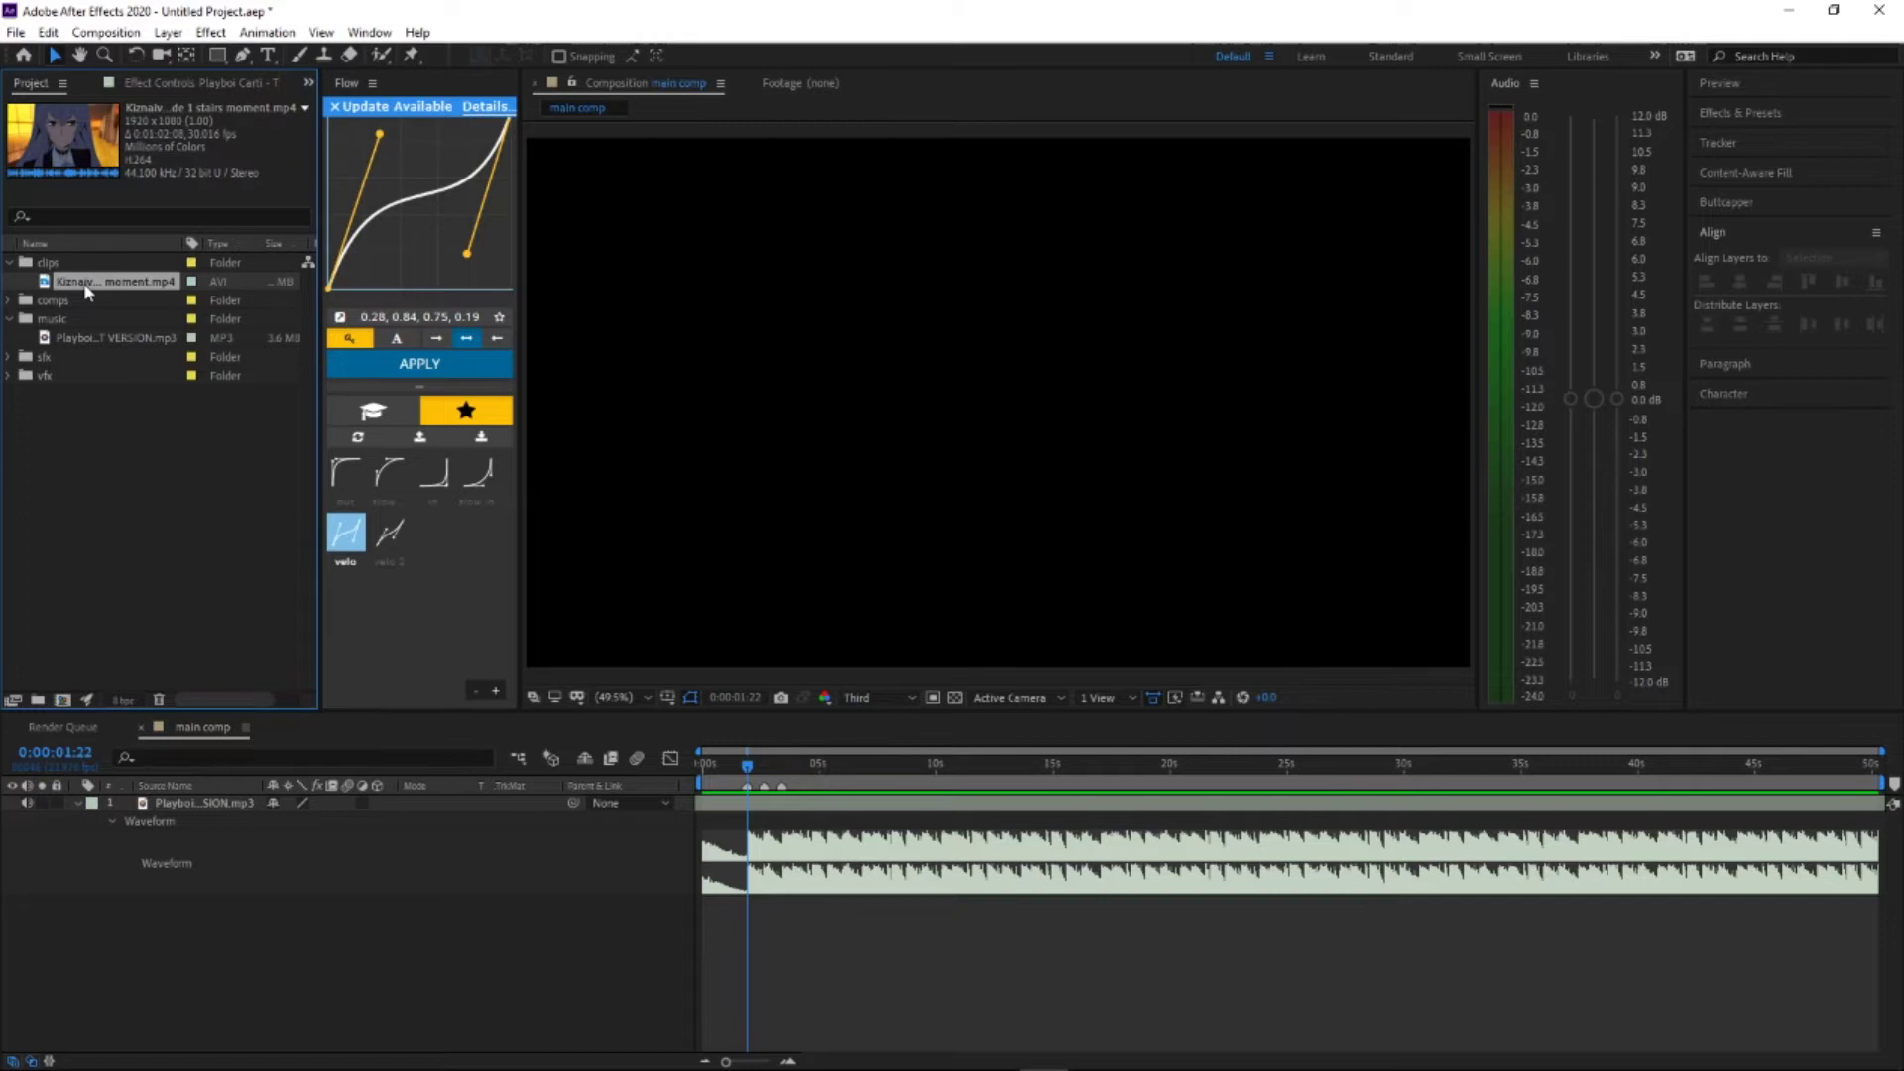
double_click(144, 284)
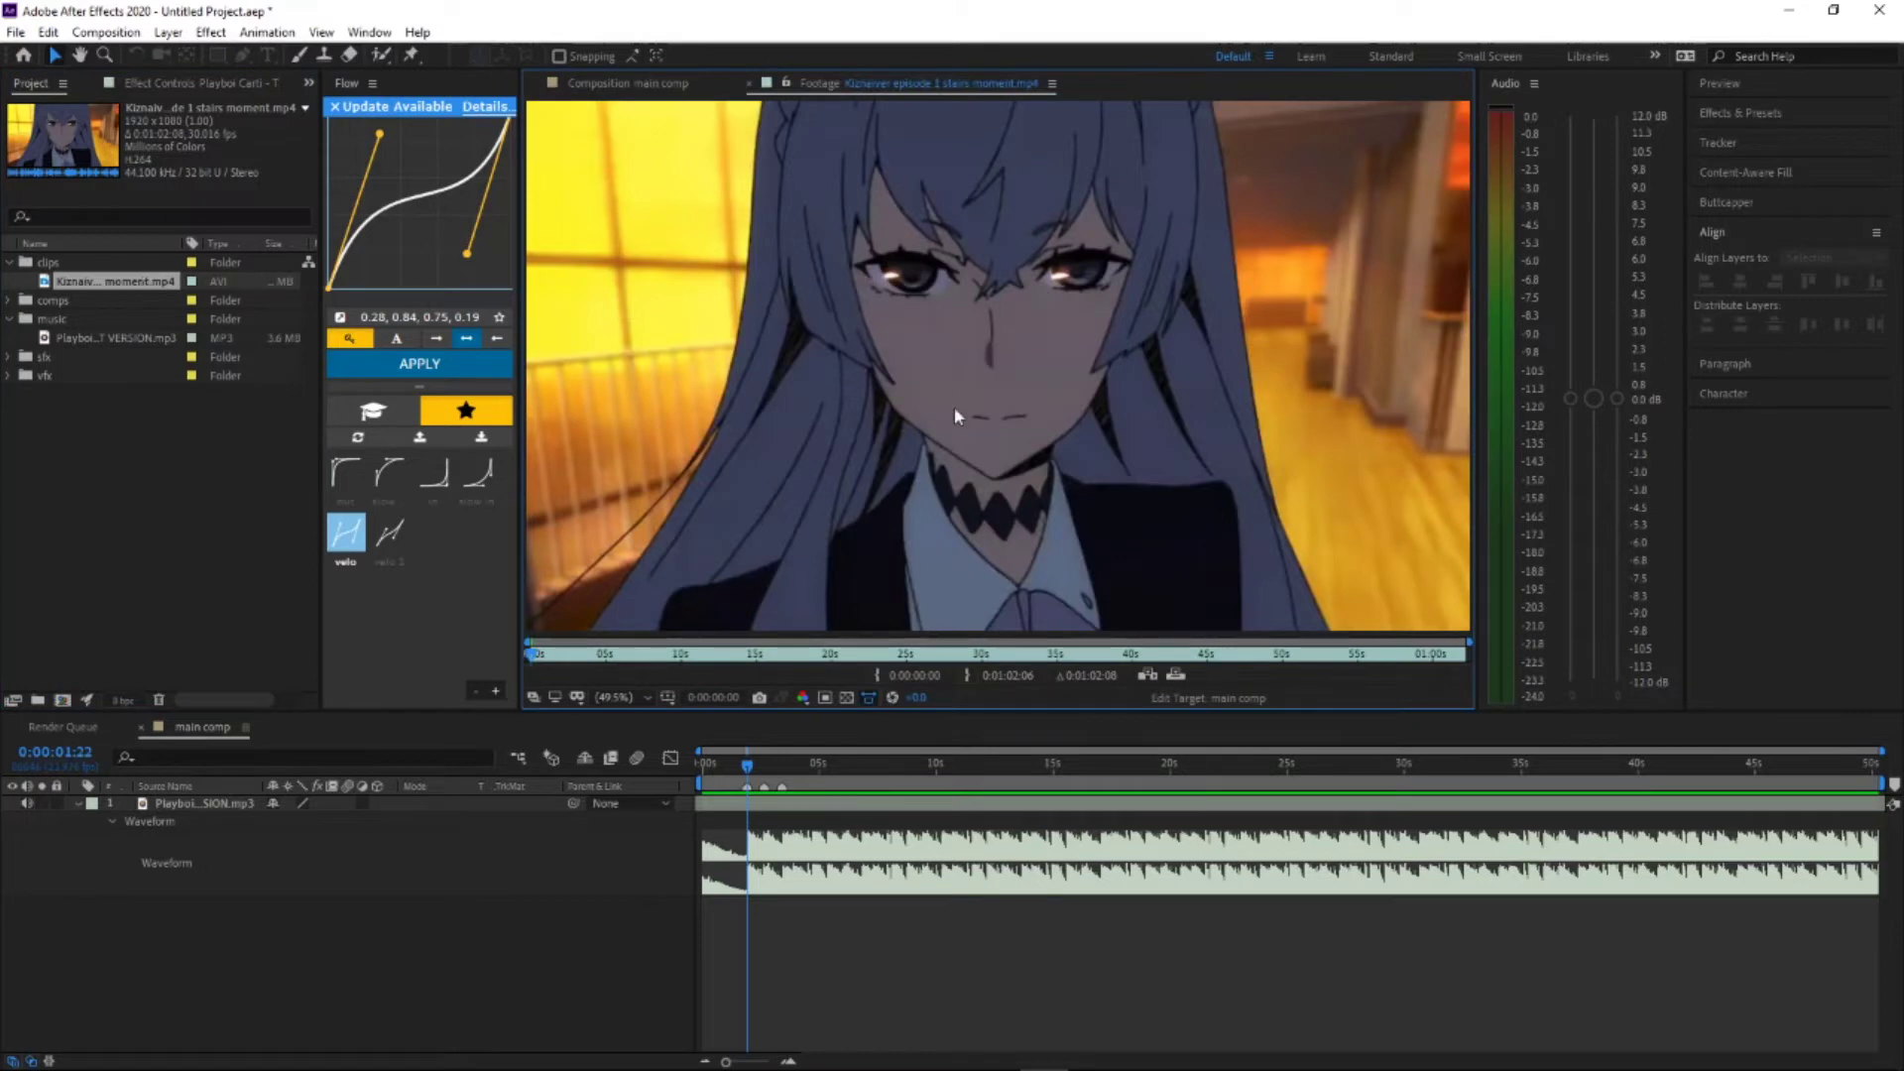
left_click_drag(549, 659, 710, 666)
left_click(876, 674)
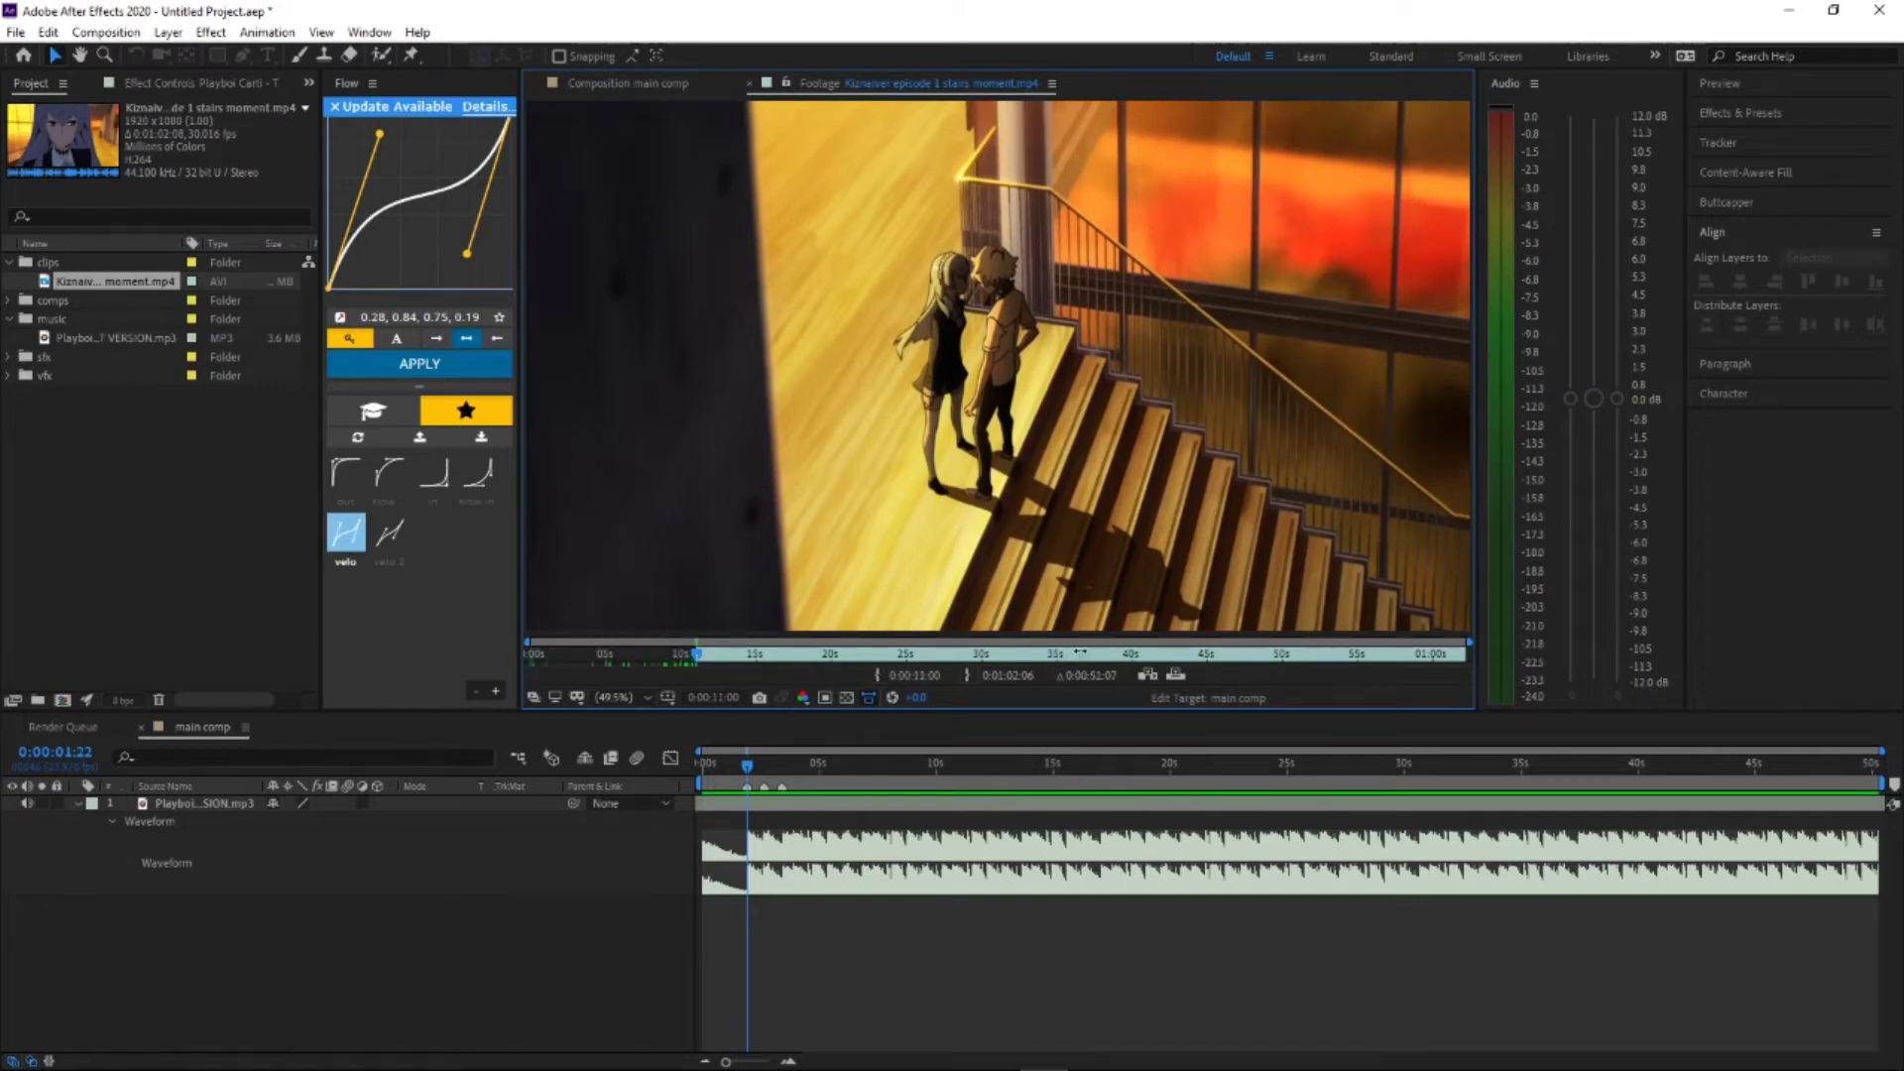
Step: Try moving the clip's in point to about 0:00:52
left_click(1145, 654)
left_click_drag(1145, 657, 1335, 659)
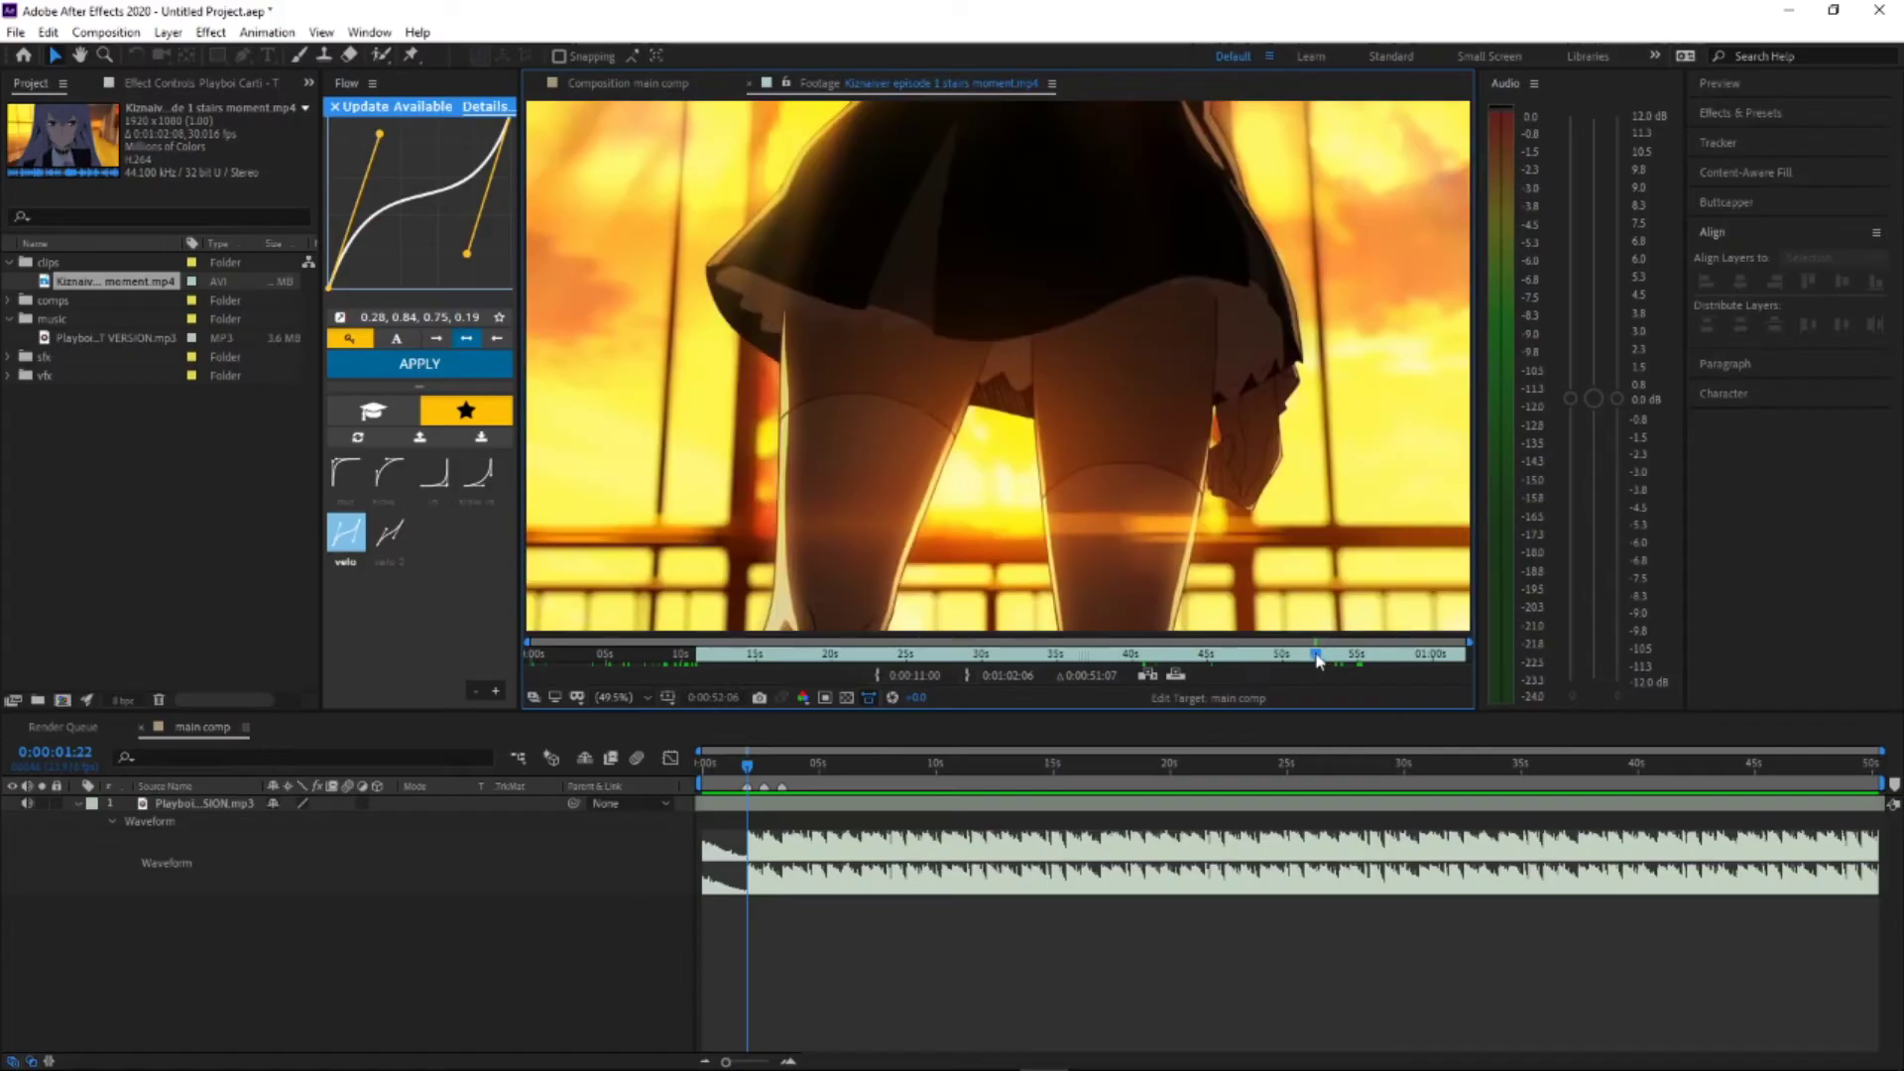
left_click(875, 674)
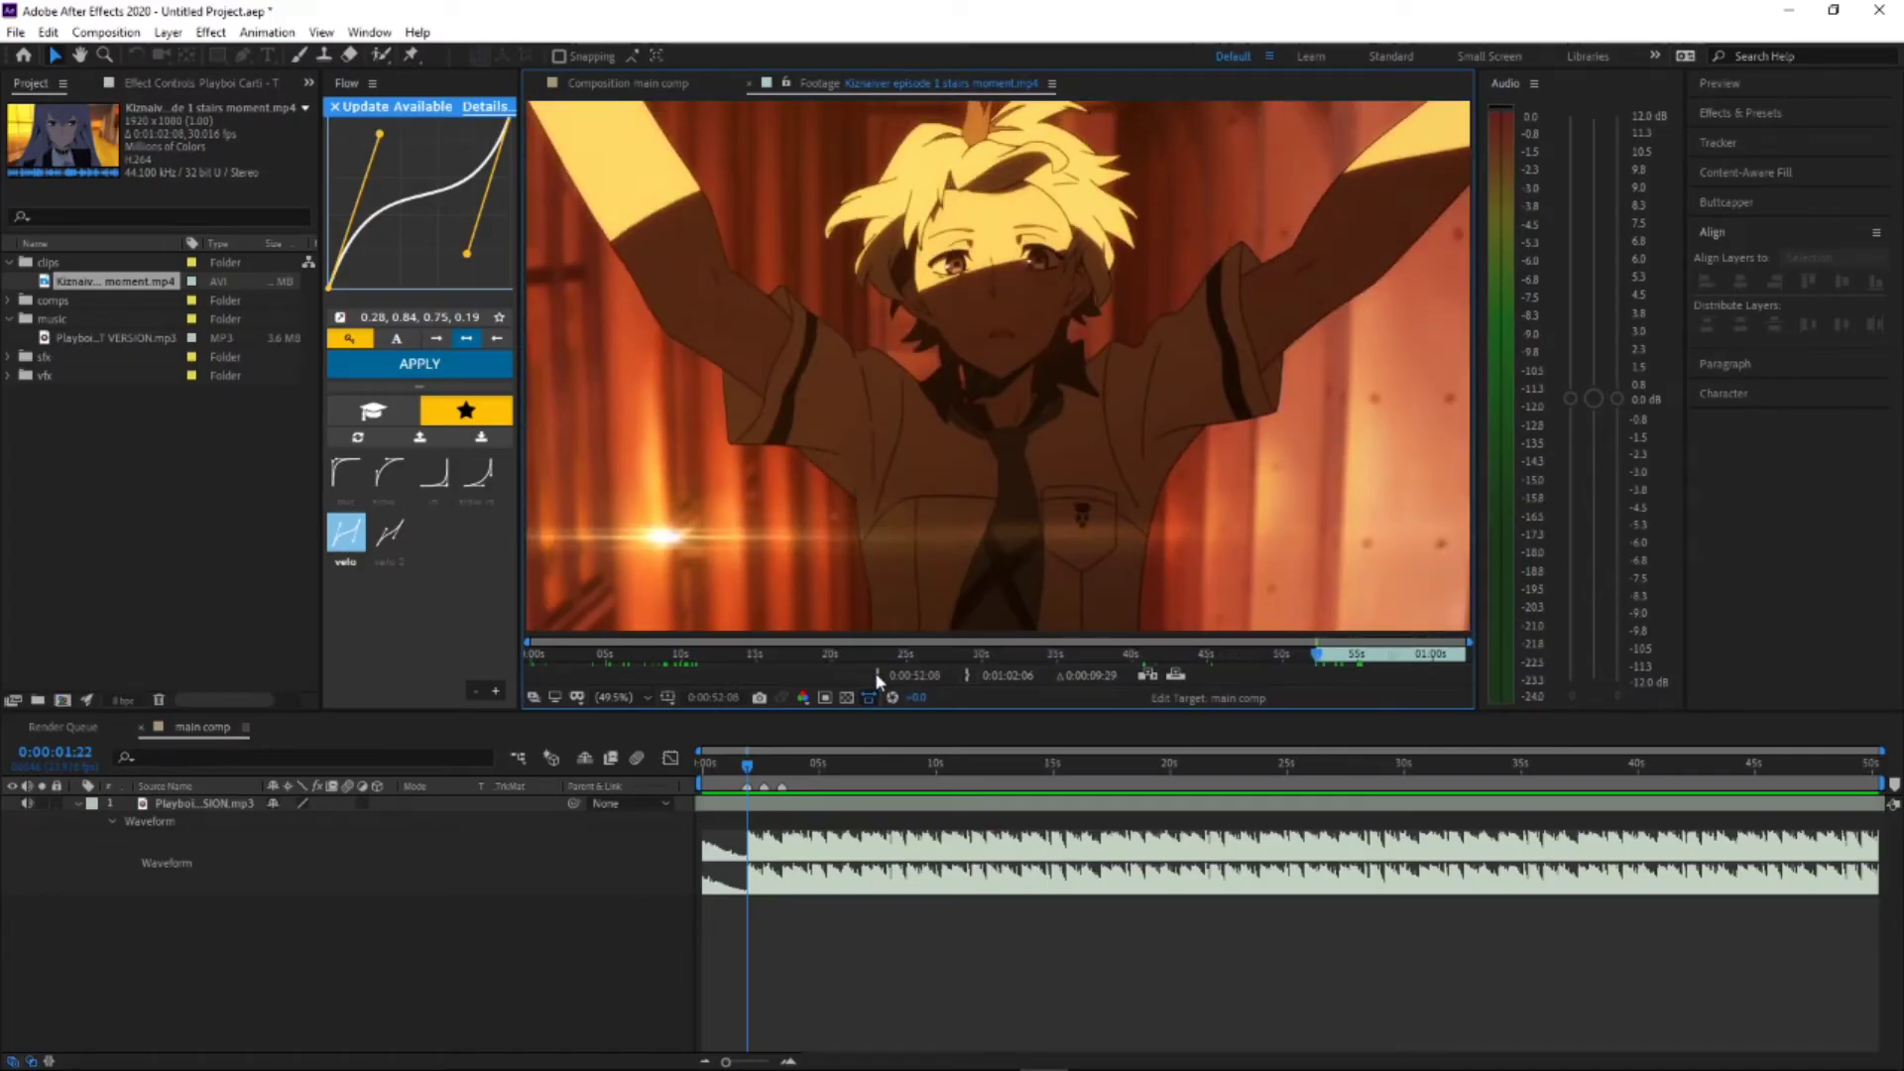
Step: Trim the clip with its in point at 0:00:13:15 and its out point at 0:00:49:21
left_click(735, 657)
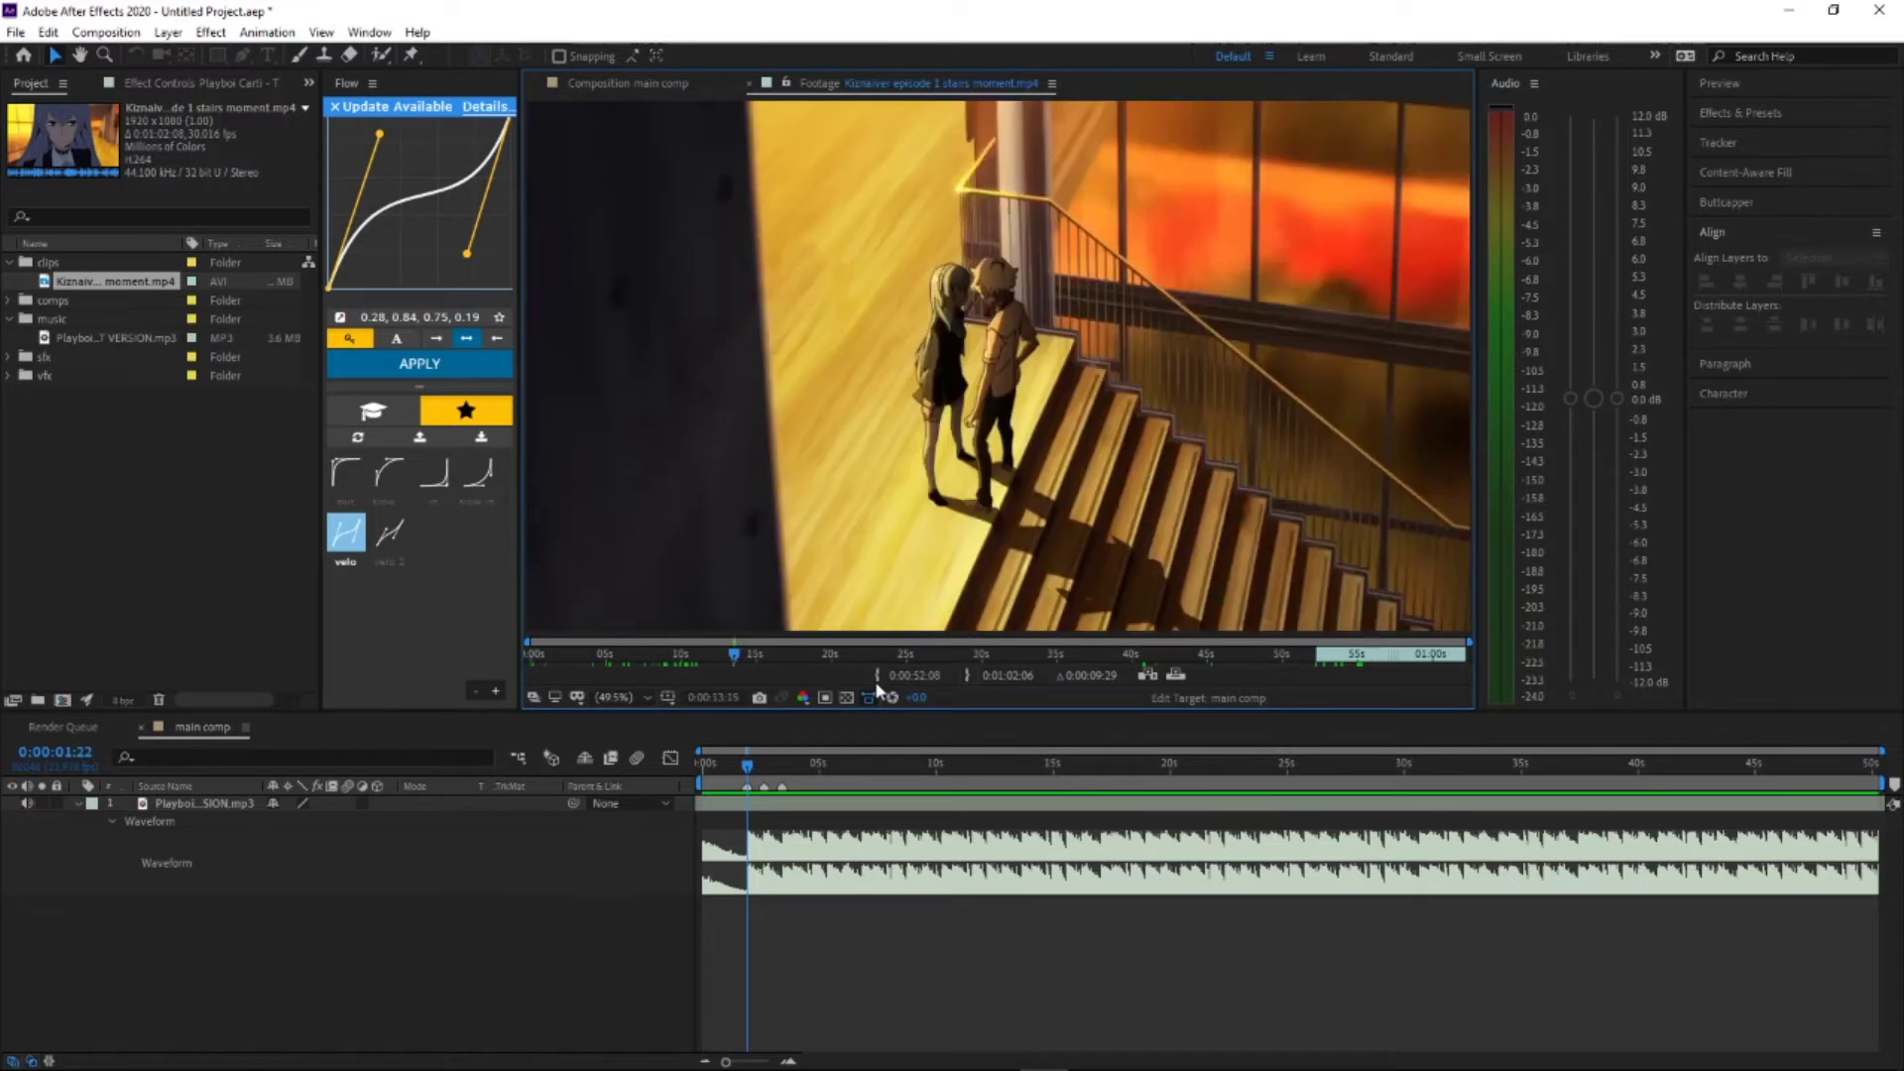
left_click(874, 677)
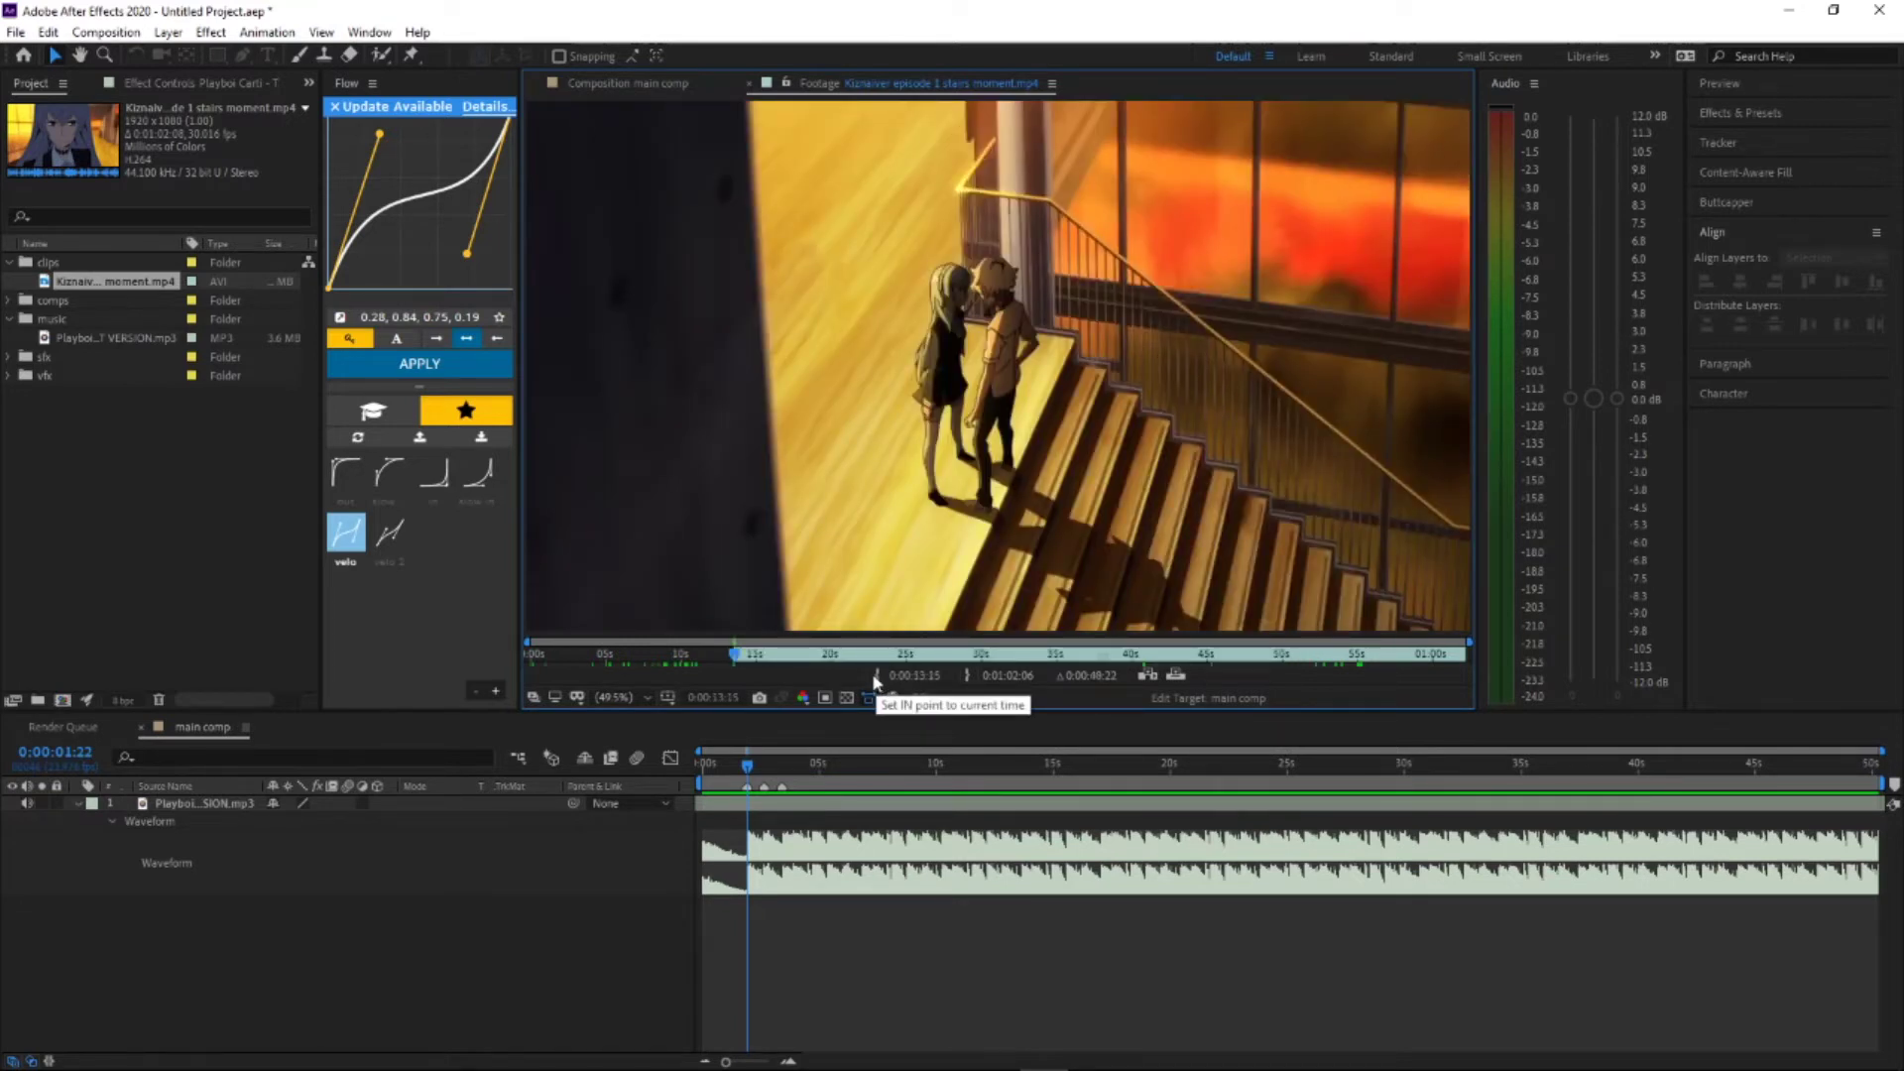
left_click(1281, 654)
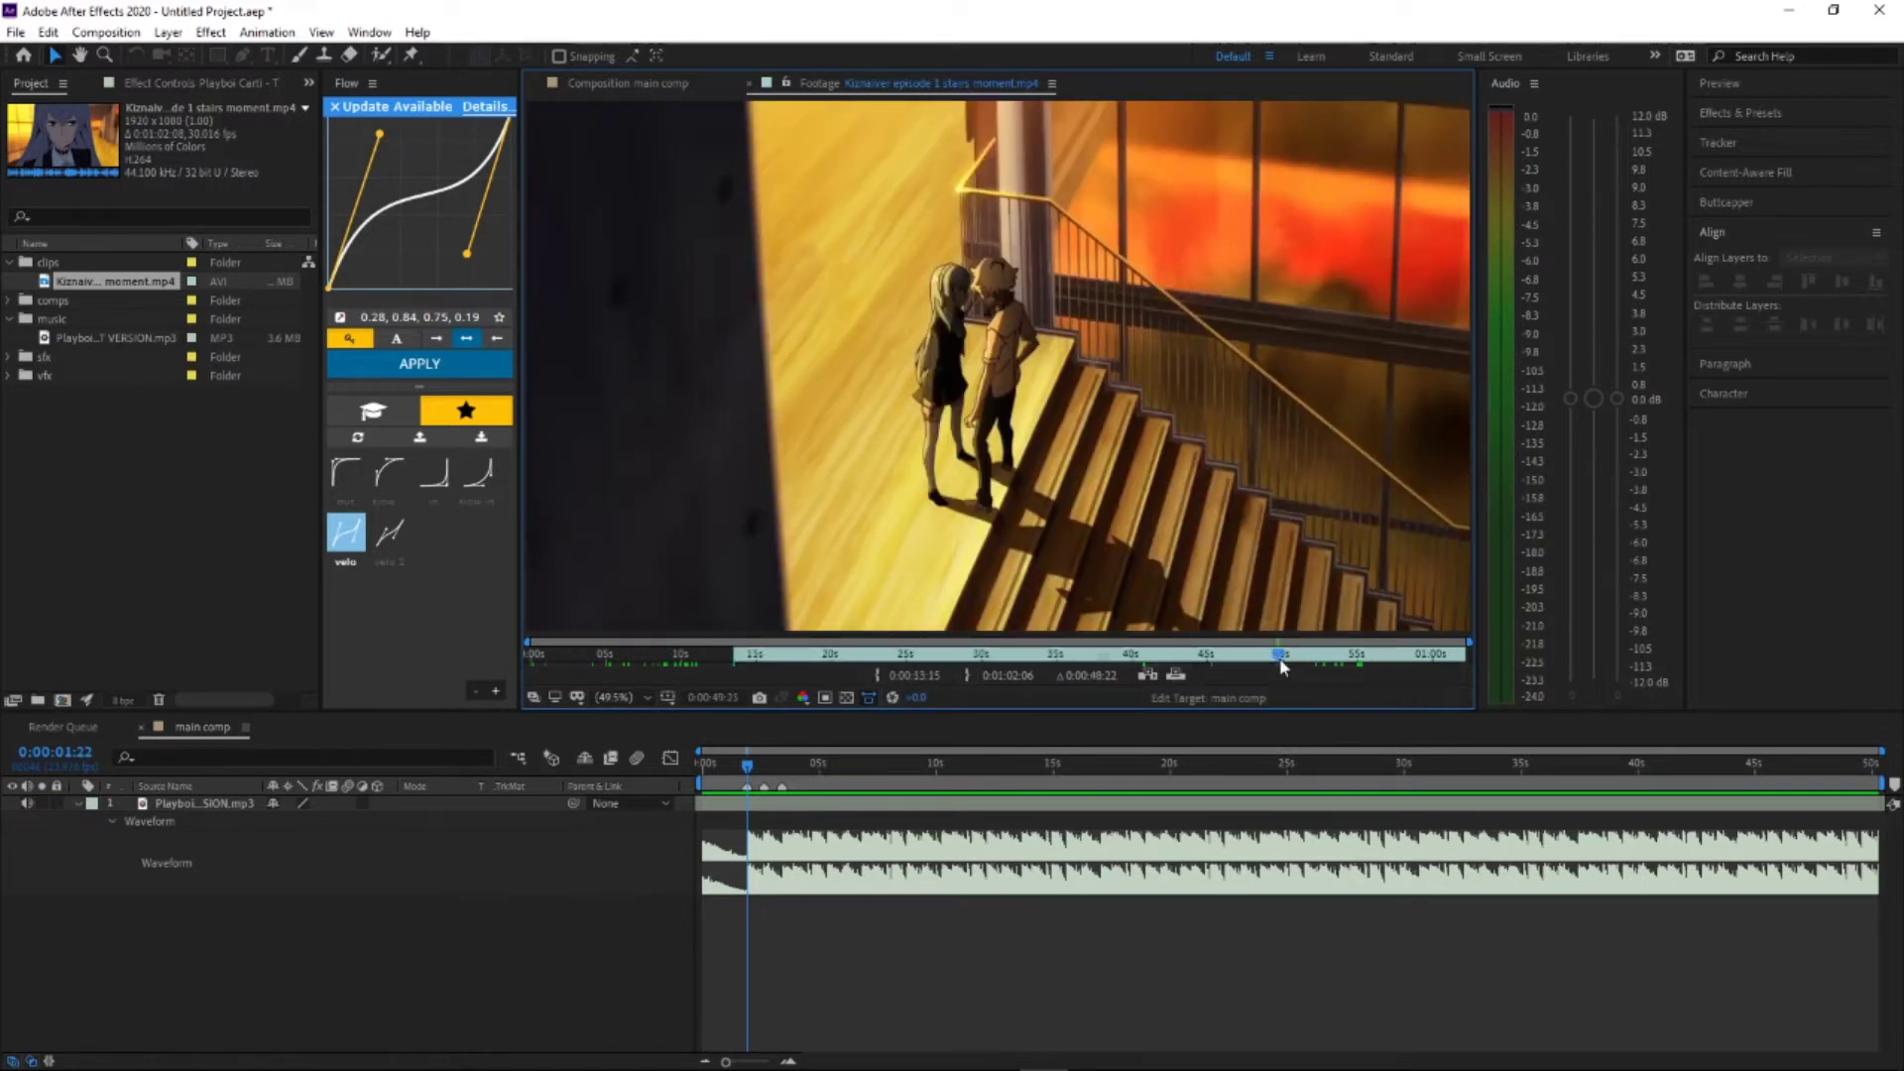
left_click(968, 676)
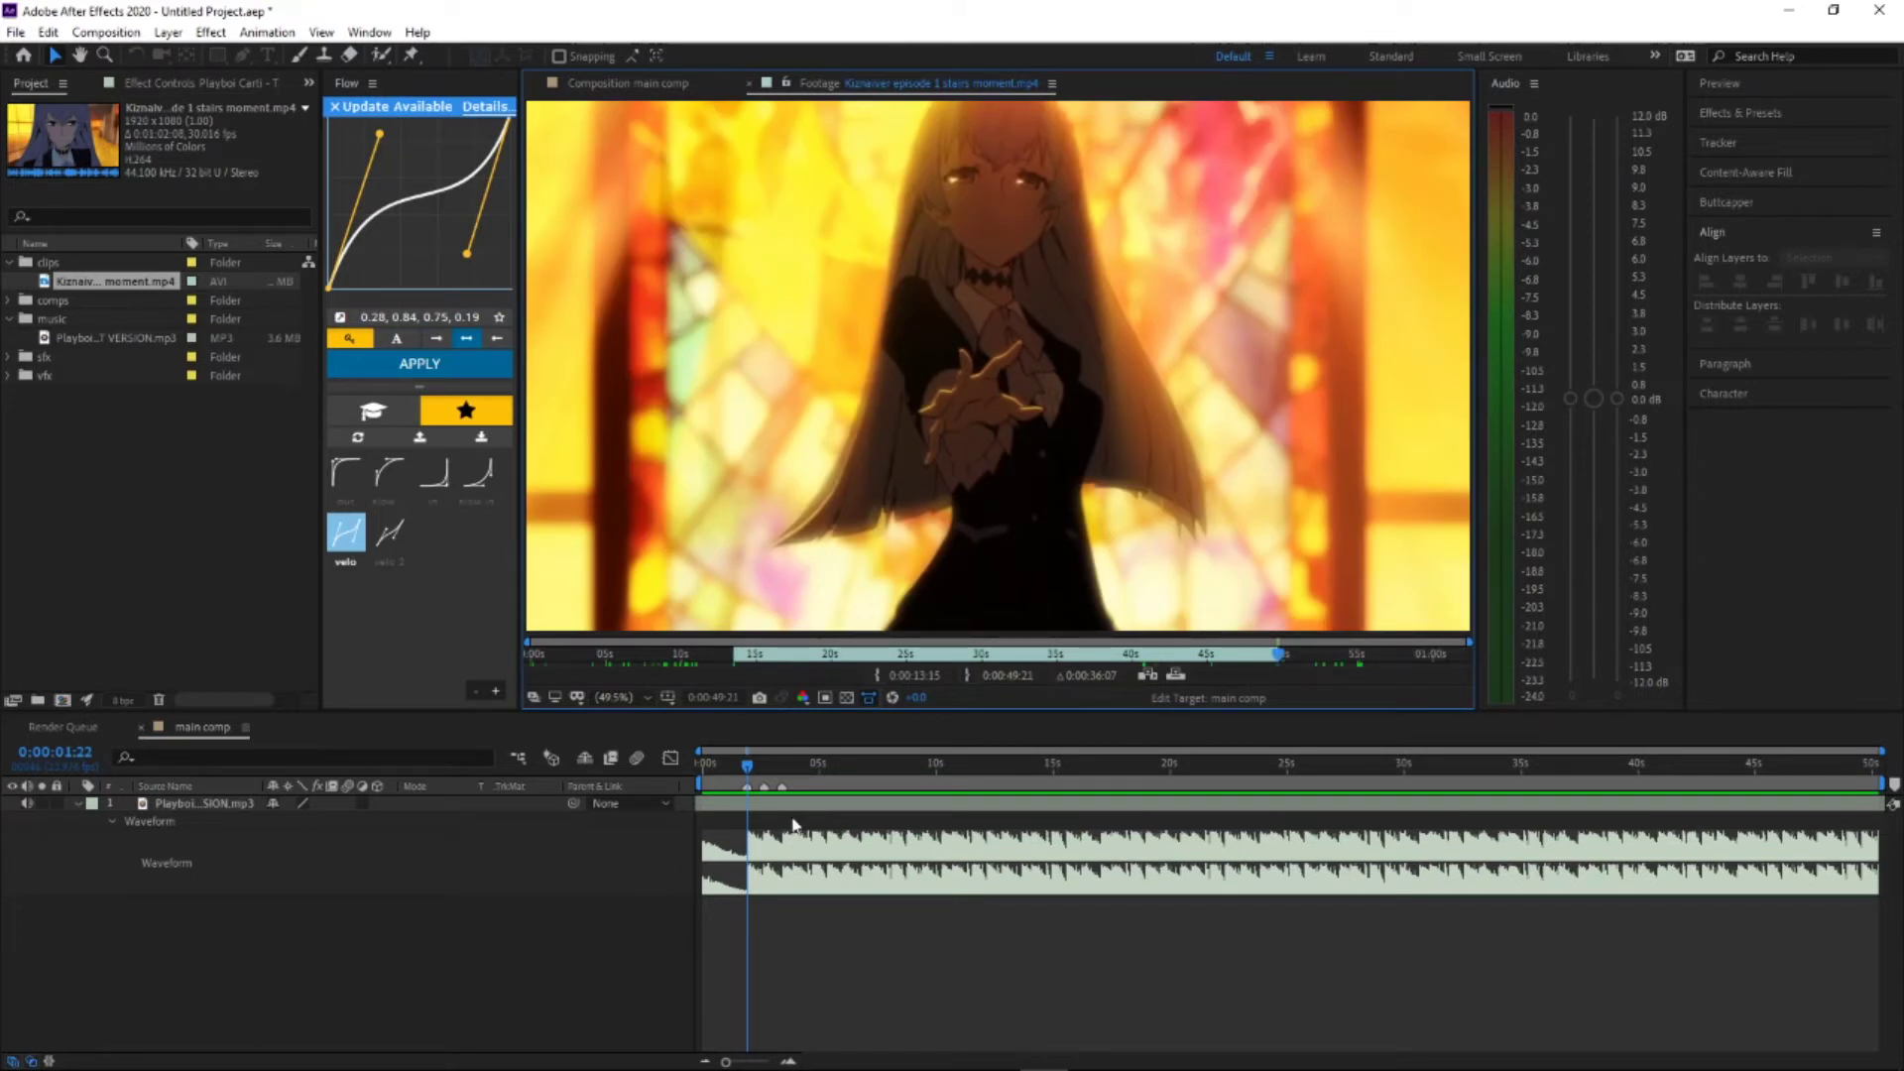
Step: Place the trimmed clip in the main comp above the music, starting at 0:00:01:22, and expand its Transform properties
left_click_drag(99, 282, 754, 803)
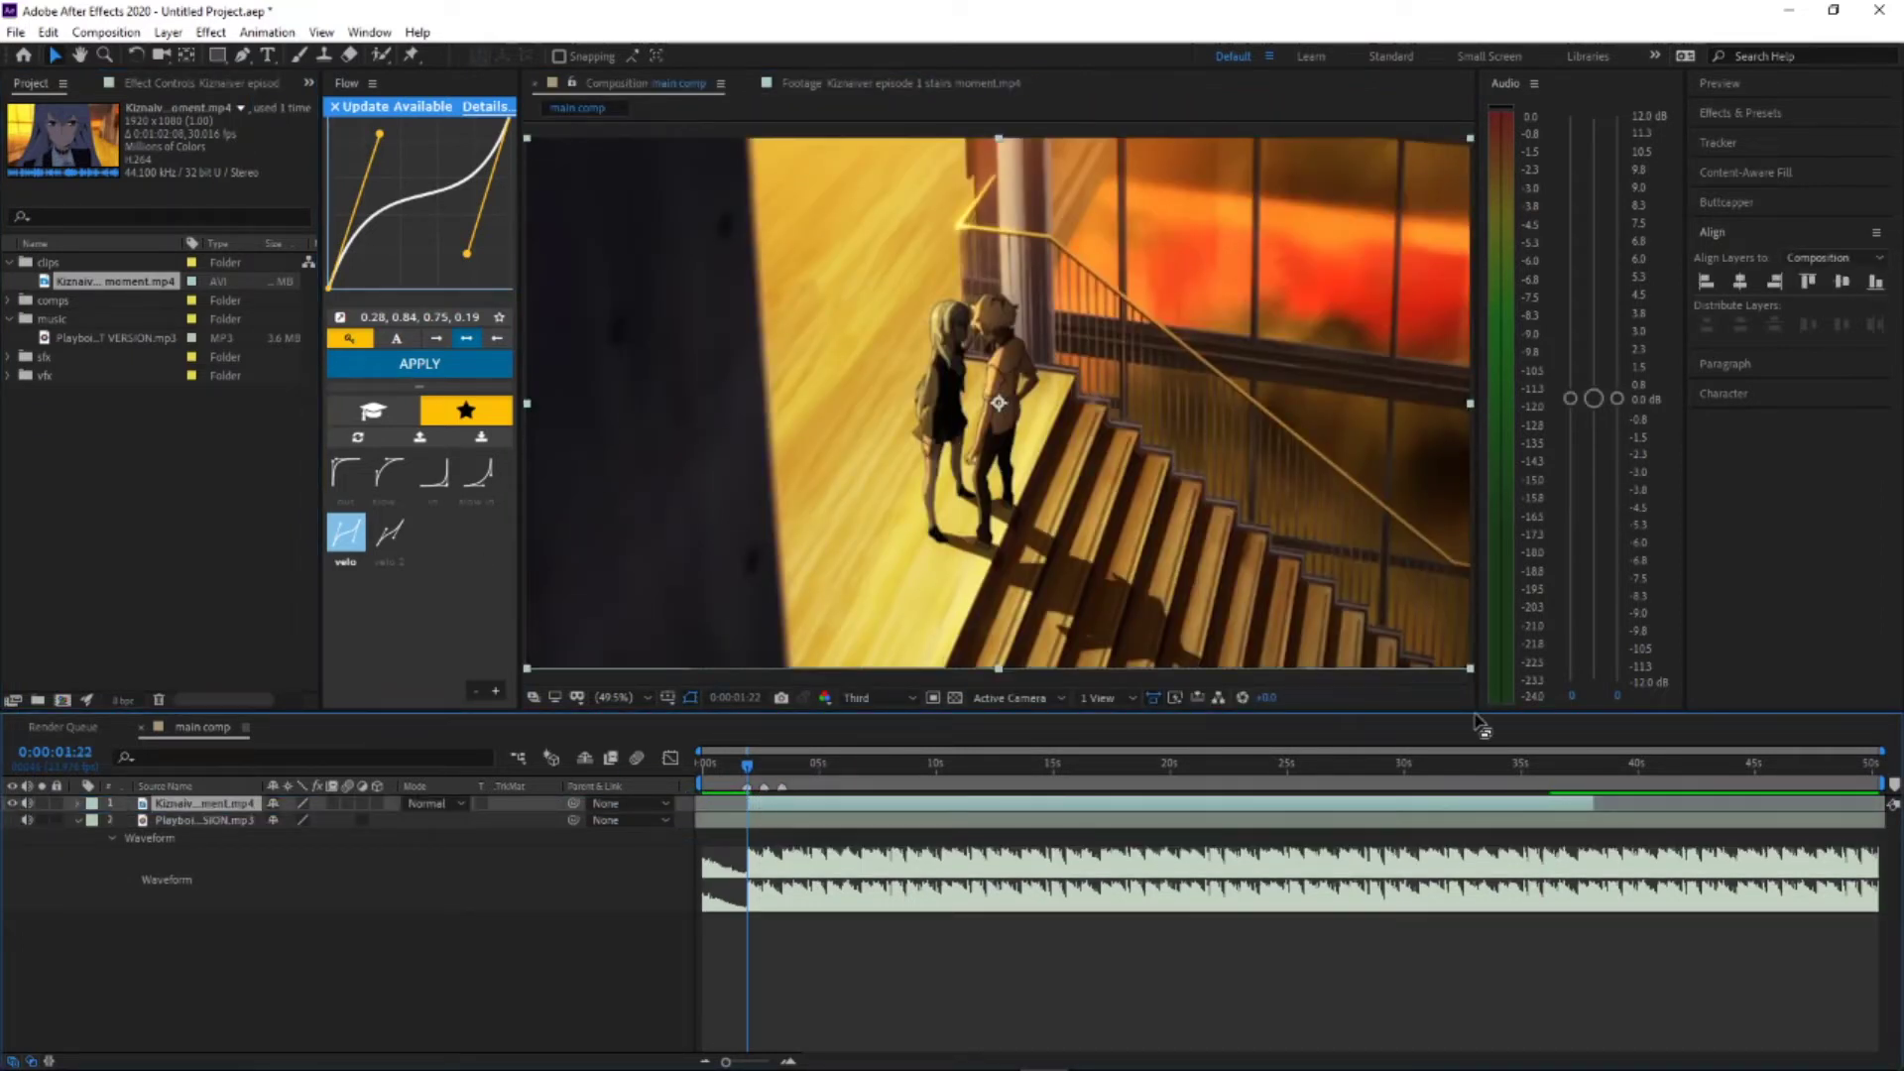
left_click(79, 805)
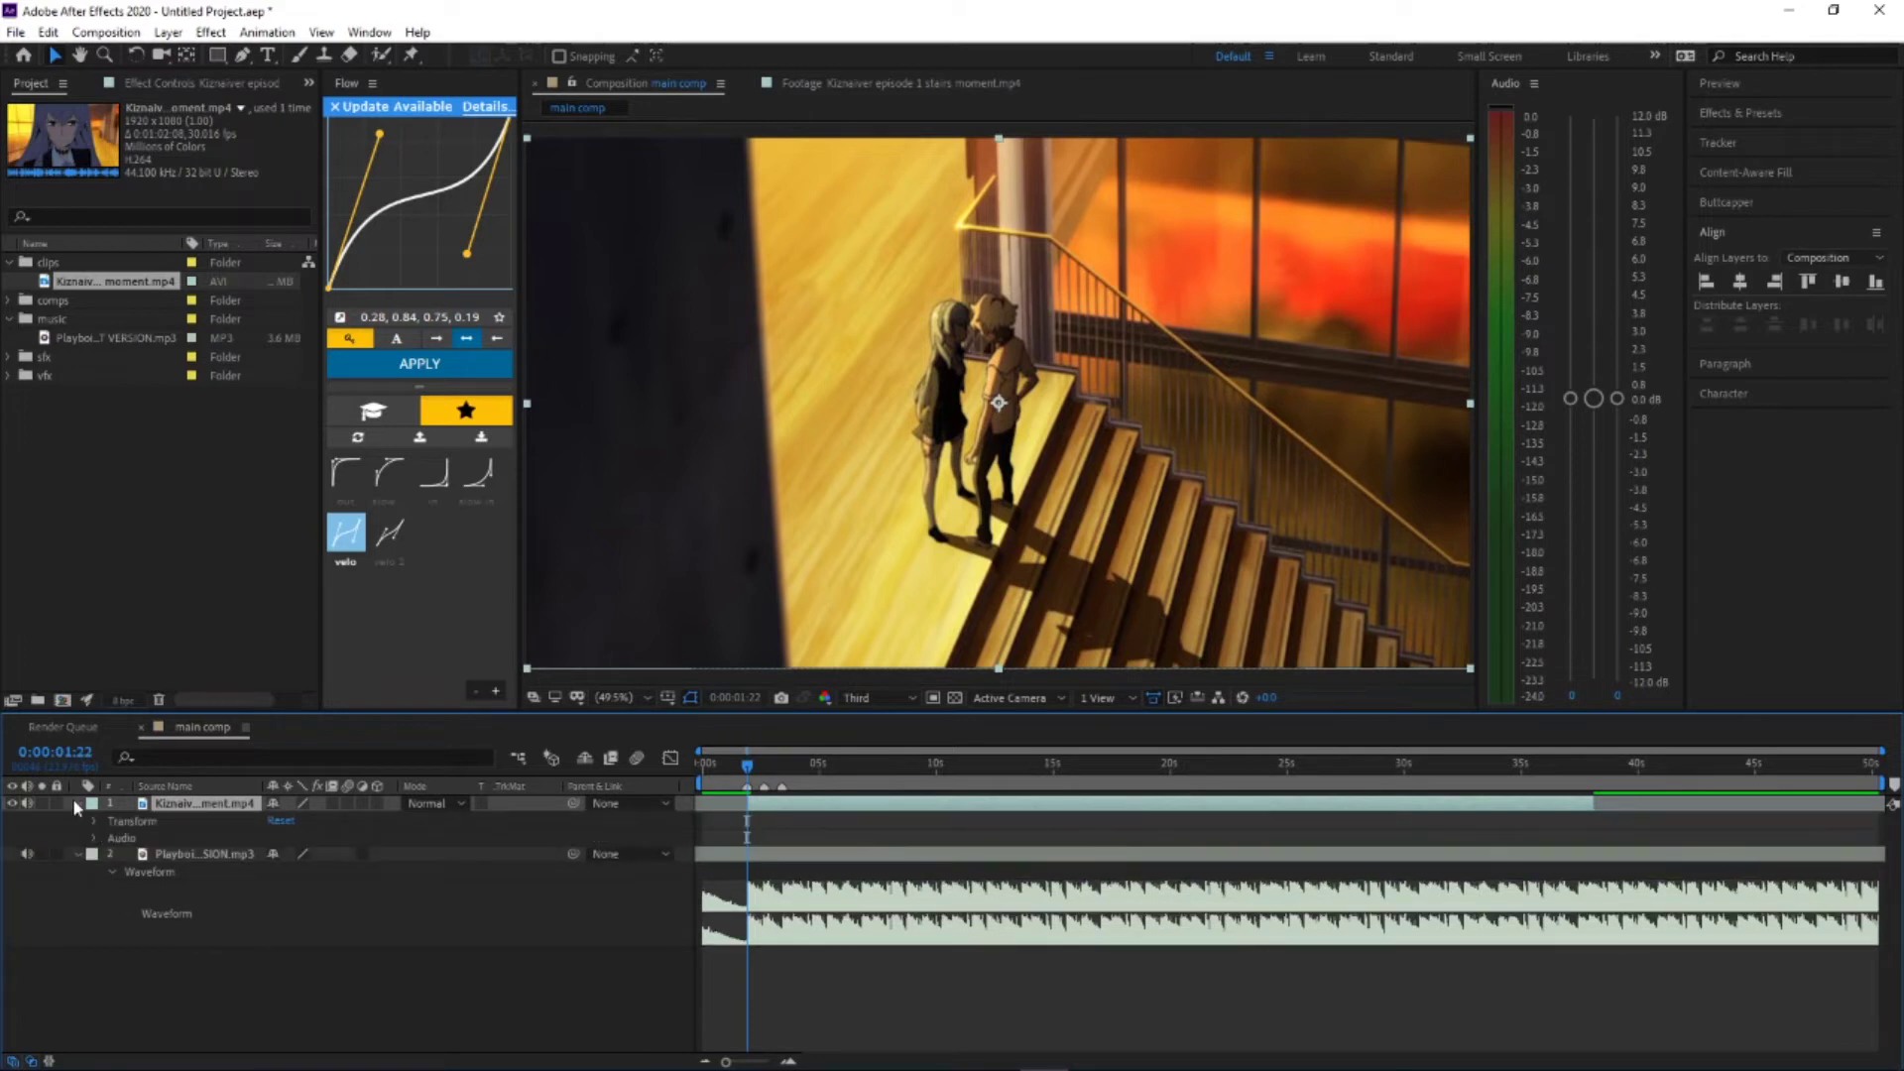
left_click(75, 804)
left_click(75, 803)
left_click(94, 821)
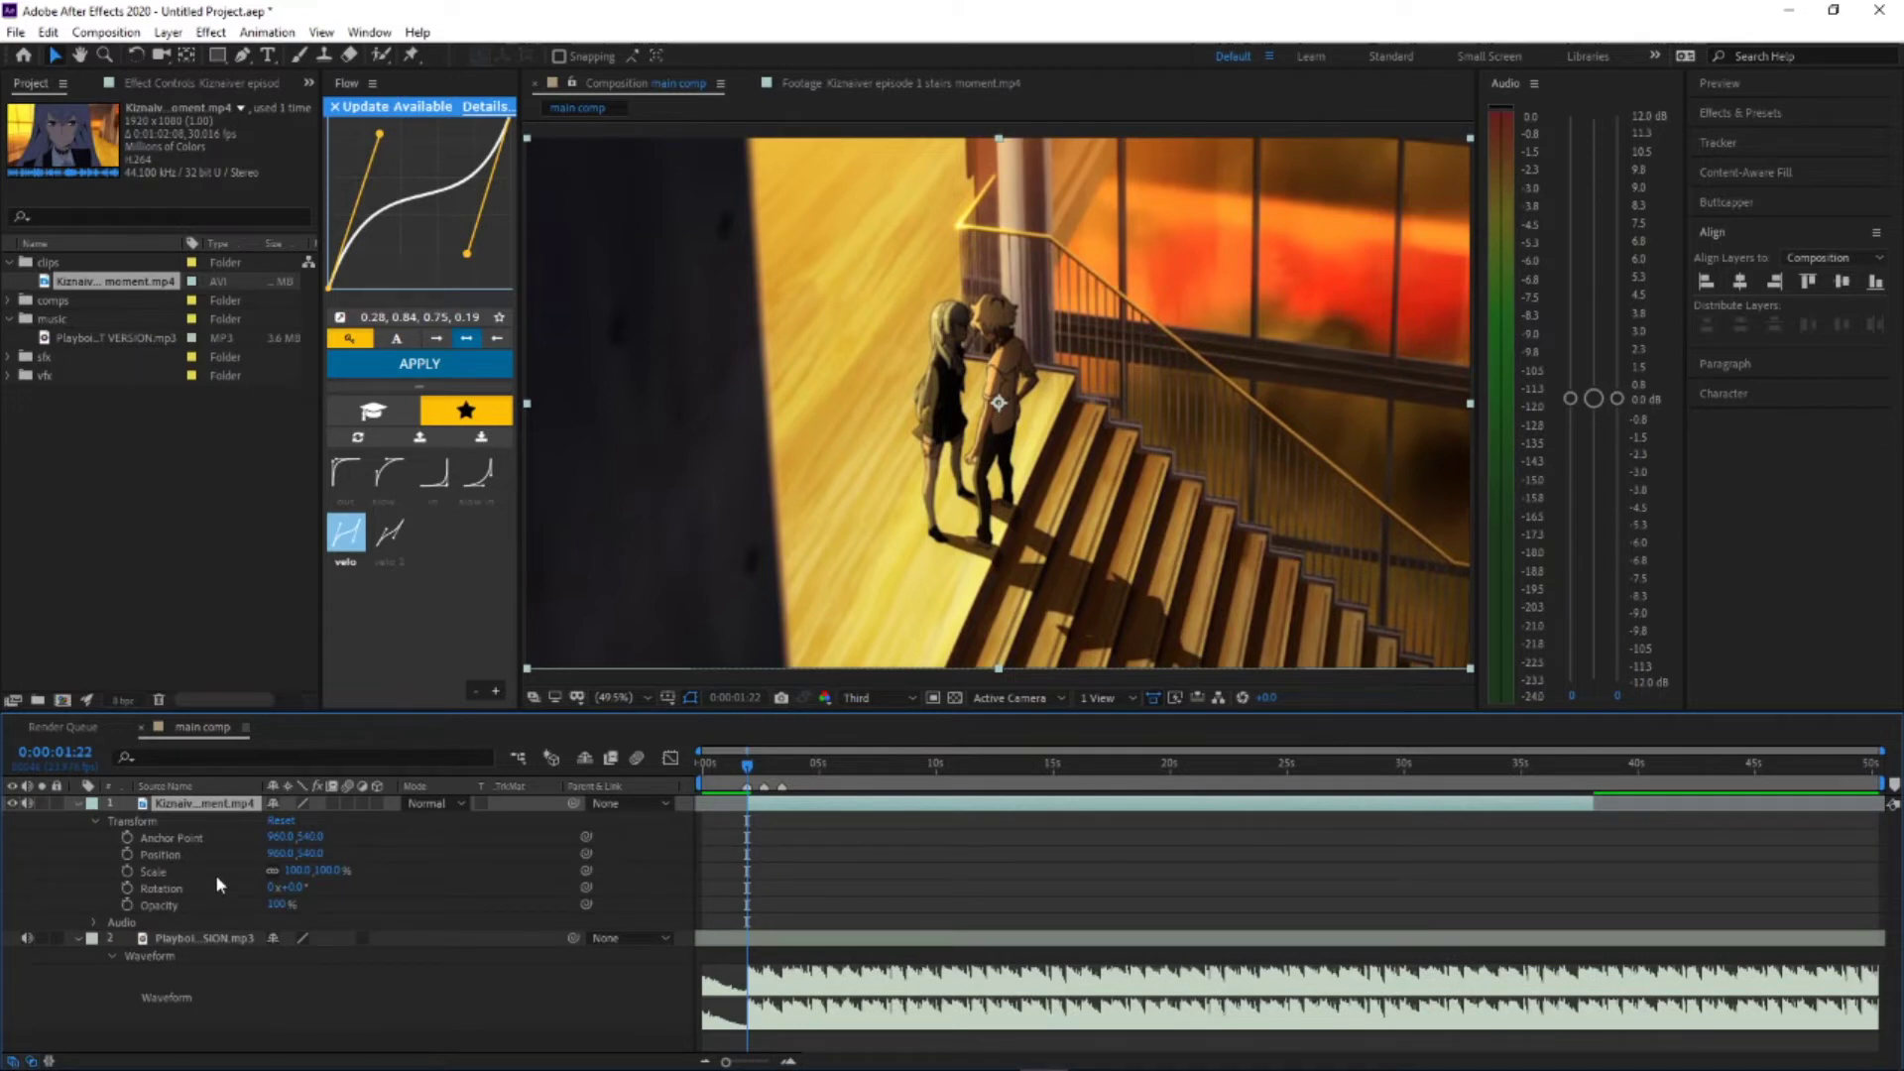
Step: Try enlarging the clip with its Scale property and undo the change
left_click(290, 887)
type("50")
key("Return")
left_click_drag(289, 887, 402, 870)
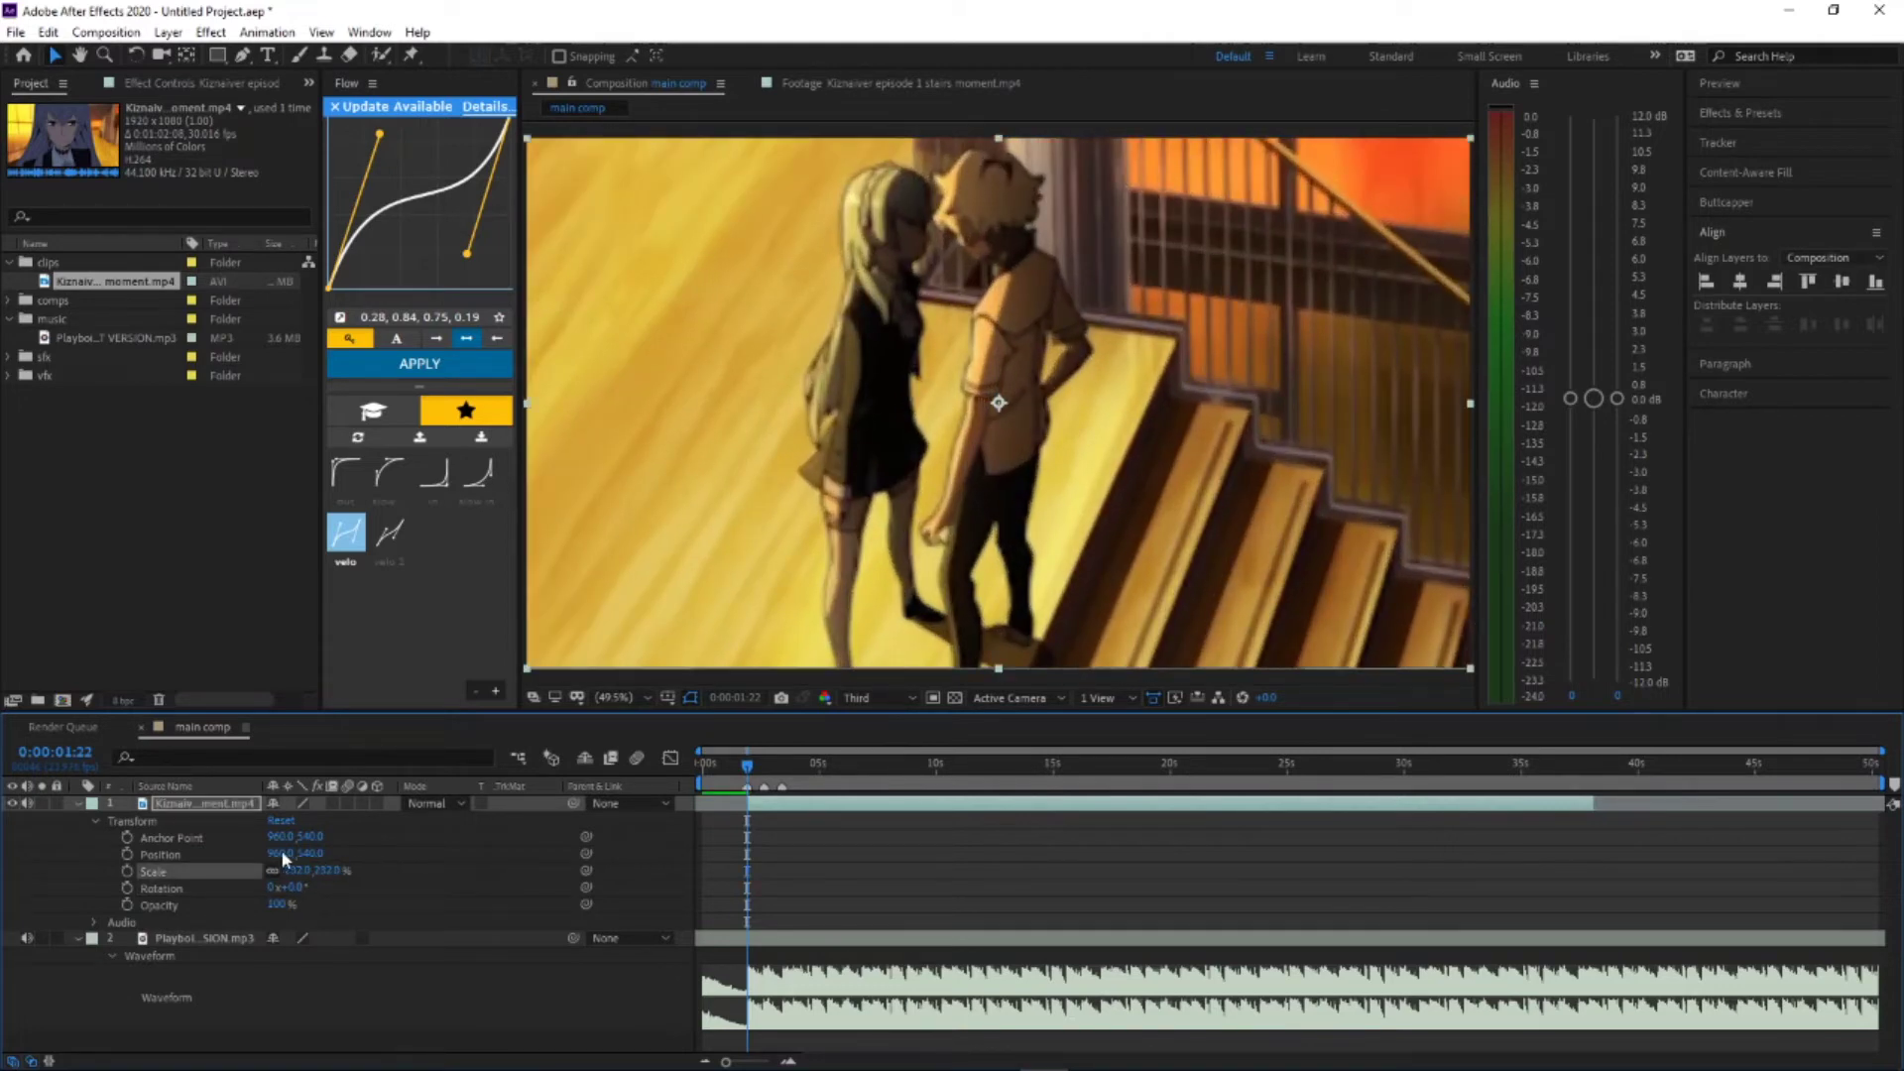
key("ctrl+z")
Step: Try shifting the clip with its Position property and undo the change
mouse_move(281, 852)
left_mouse_down()
mouse_move(434, 860)
mouse_move(303, 875)
mouse_move(265, 857)
mouse_move(287, 855)
left_mouse_up()
key("ctrl+z")
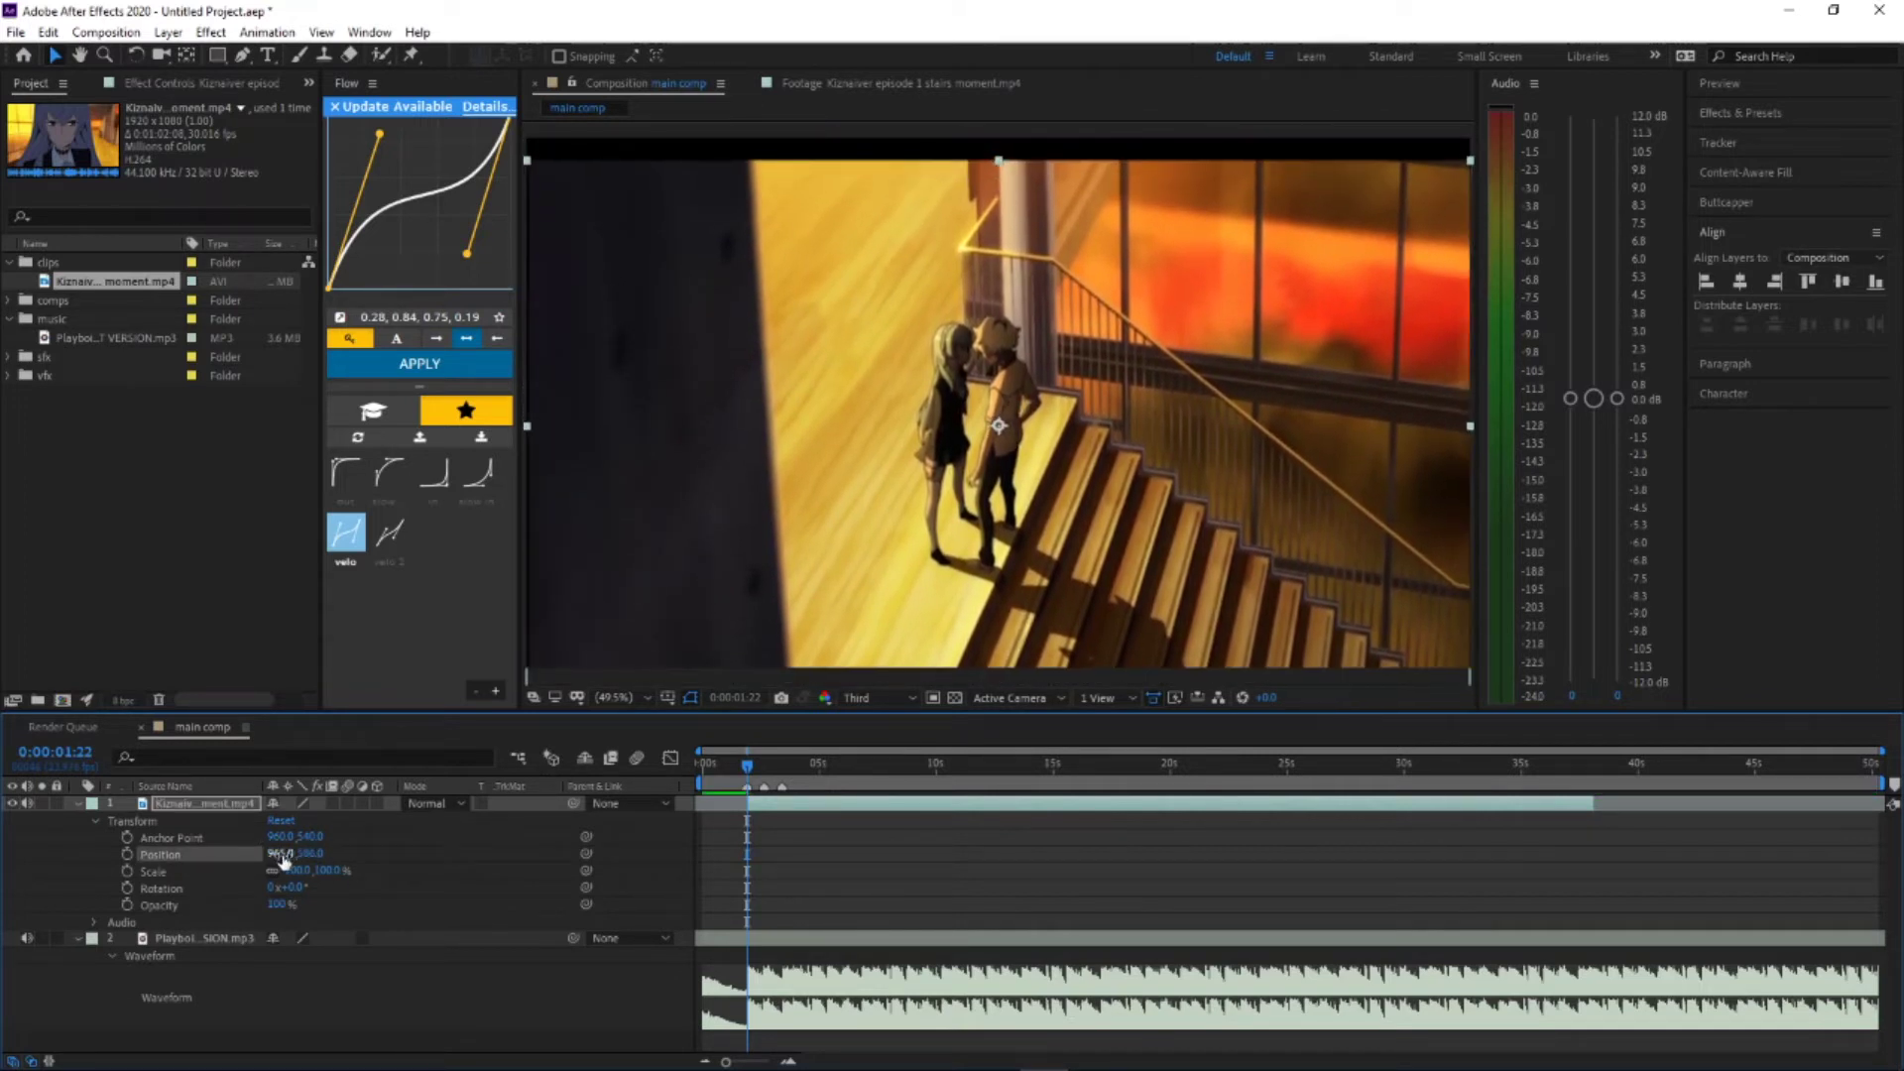
key("ctrl+z")
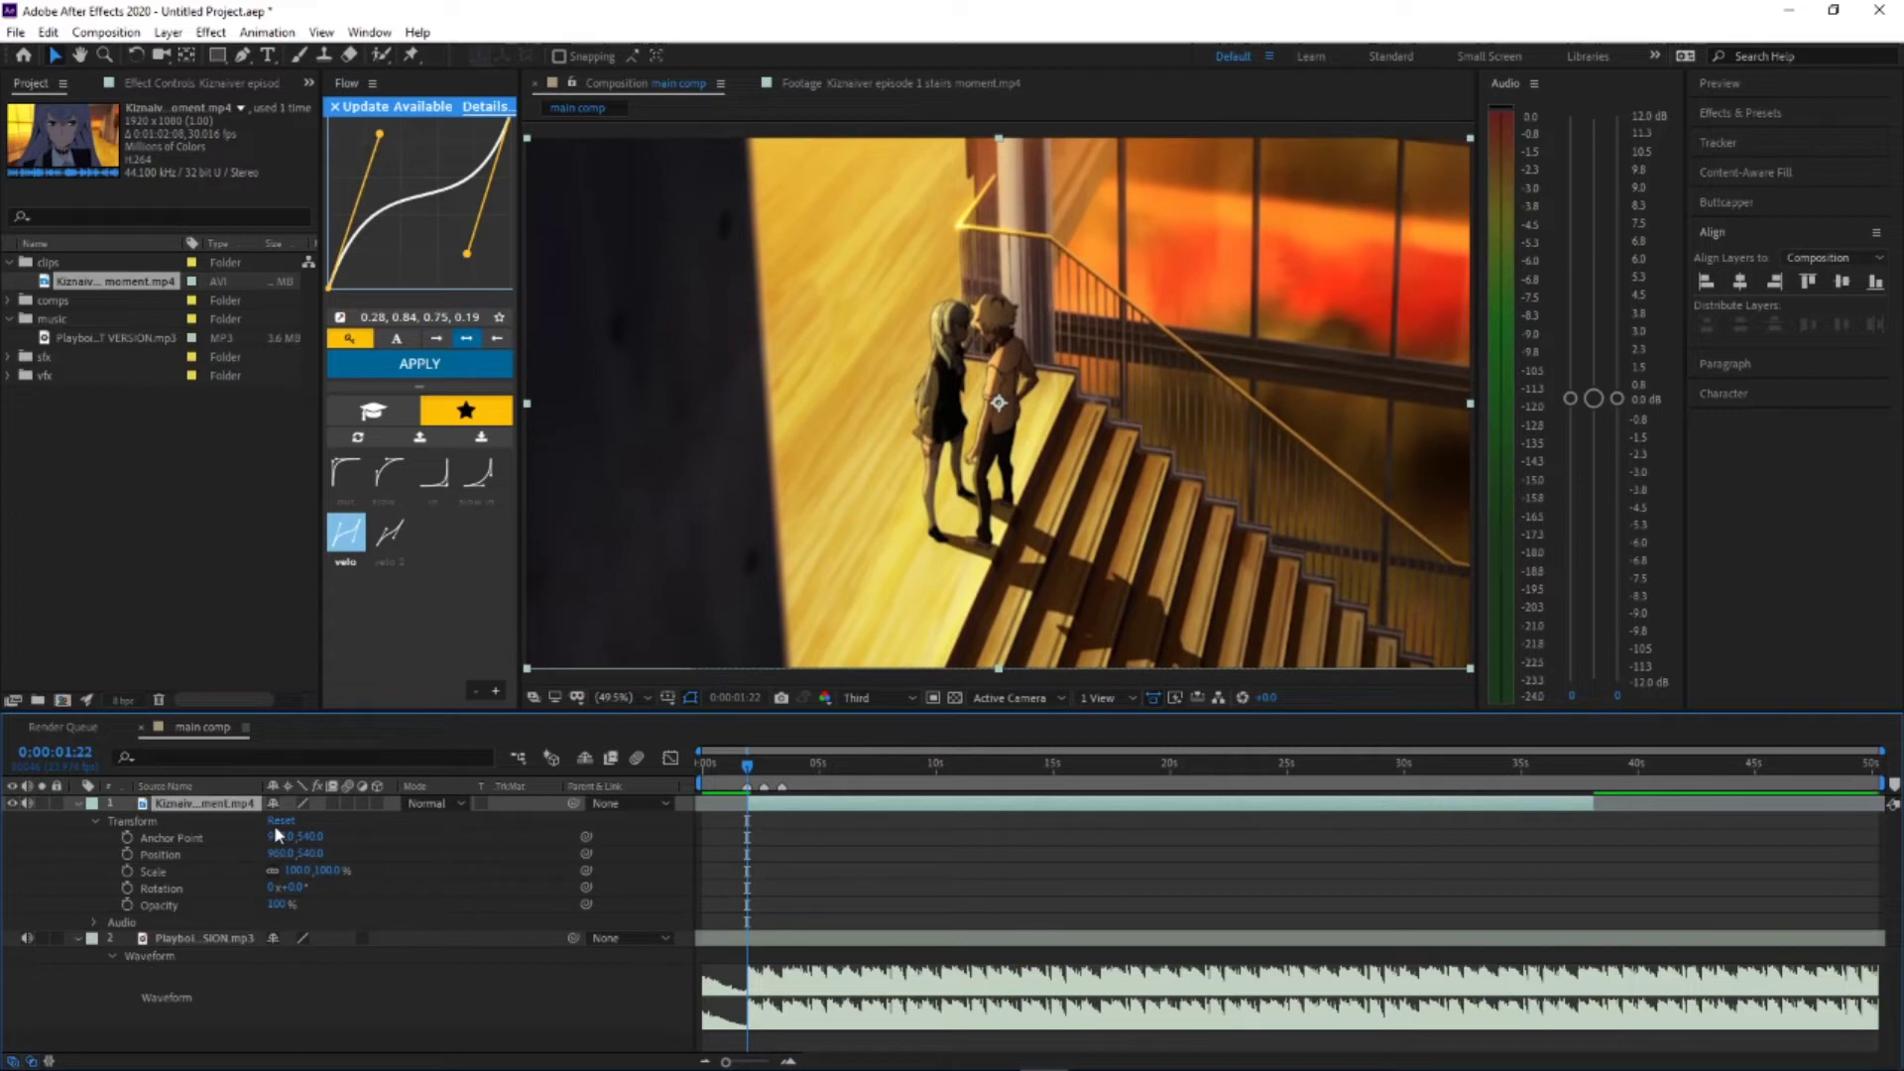
Step: Try moving the clip's anchor point horizontally to about 1583, undo the change and collapse the layer's properties
left_click_drag(281, 837, 899, 836)
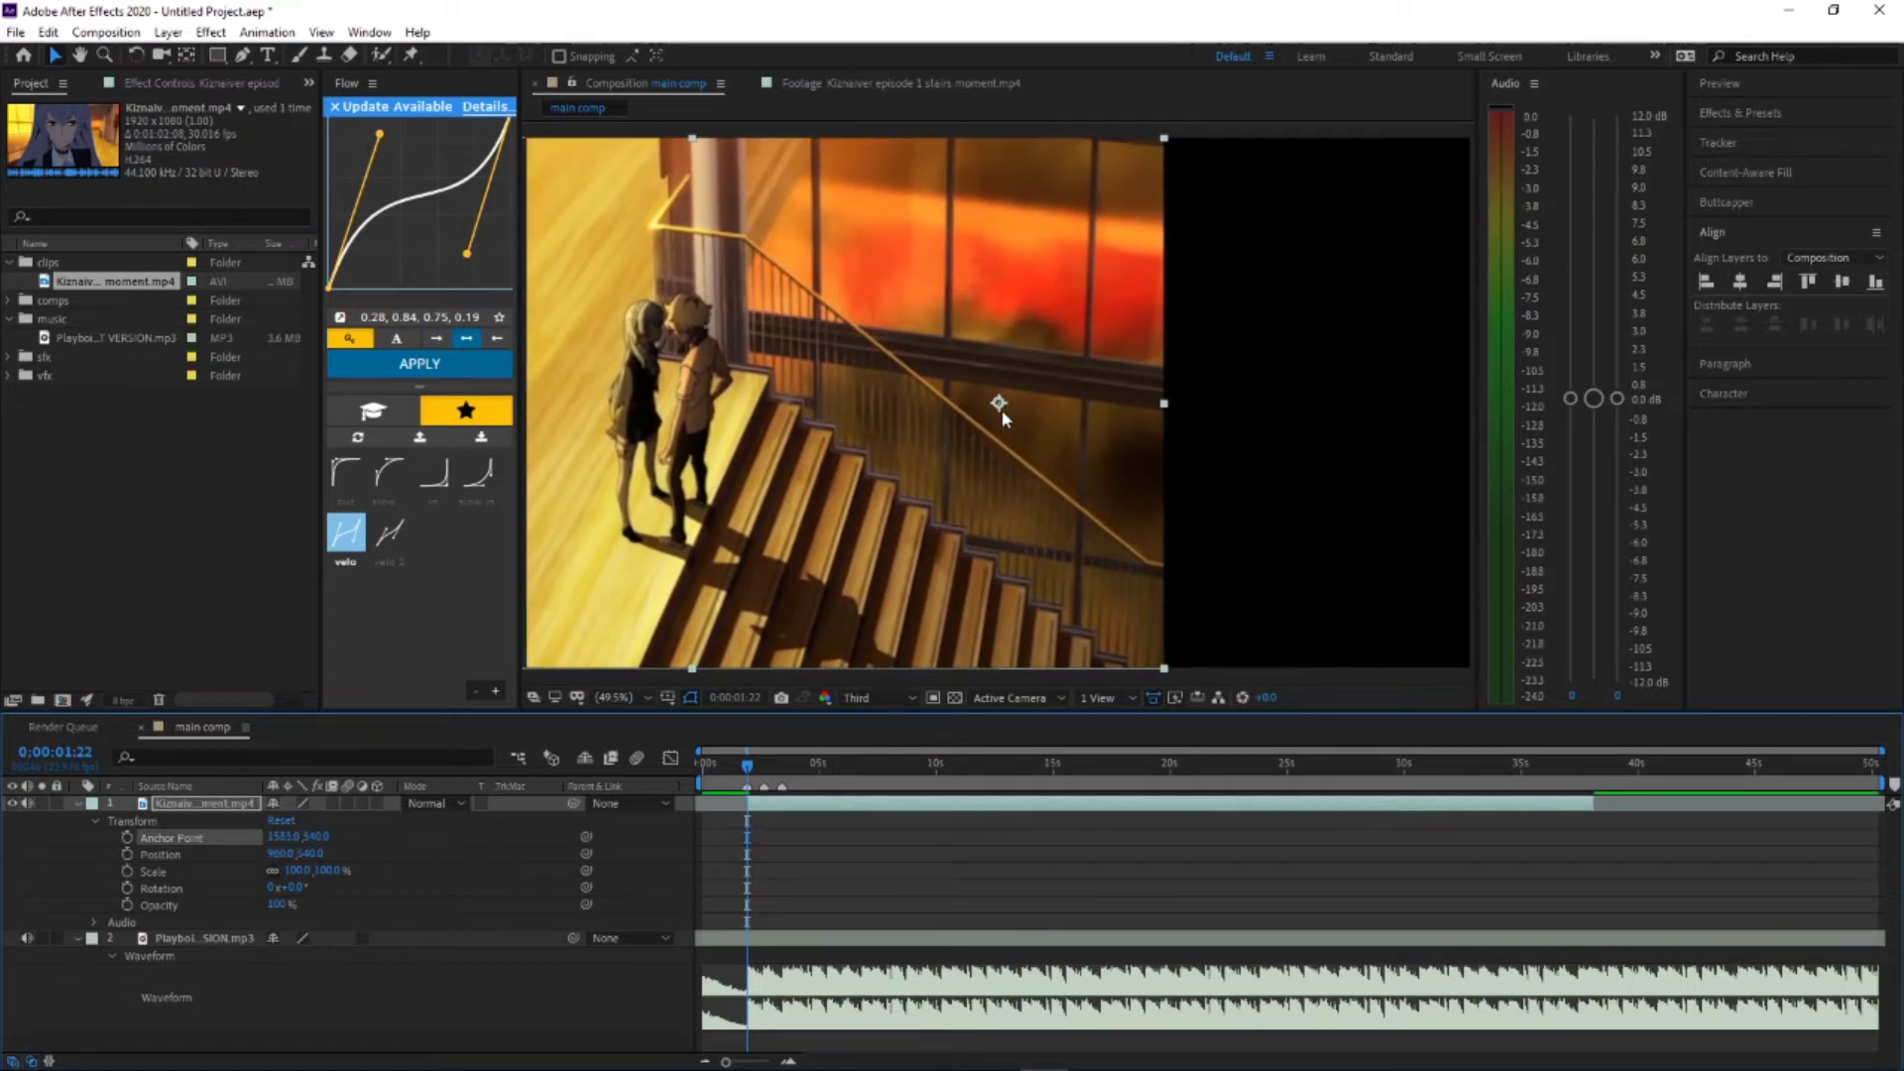
key("ctrl+z")
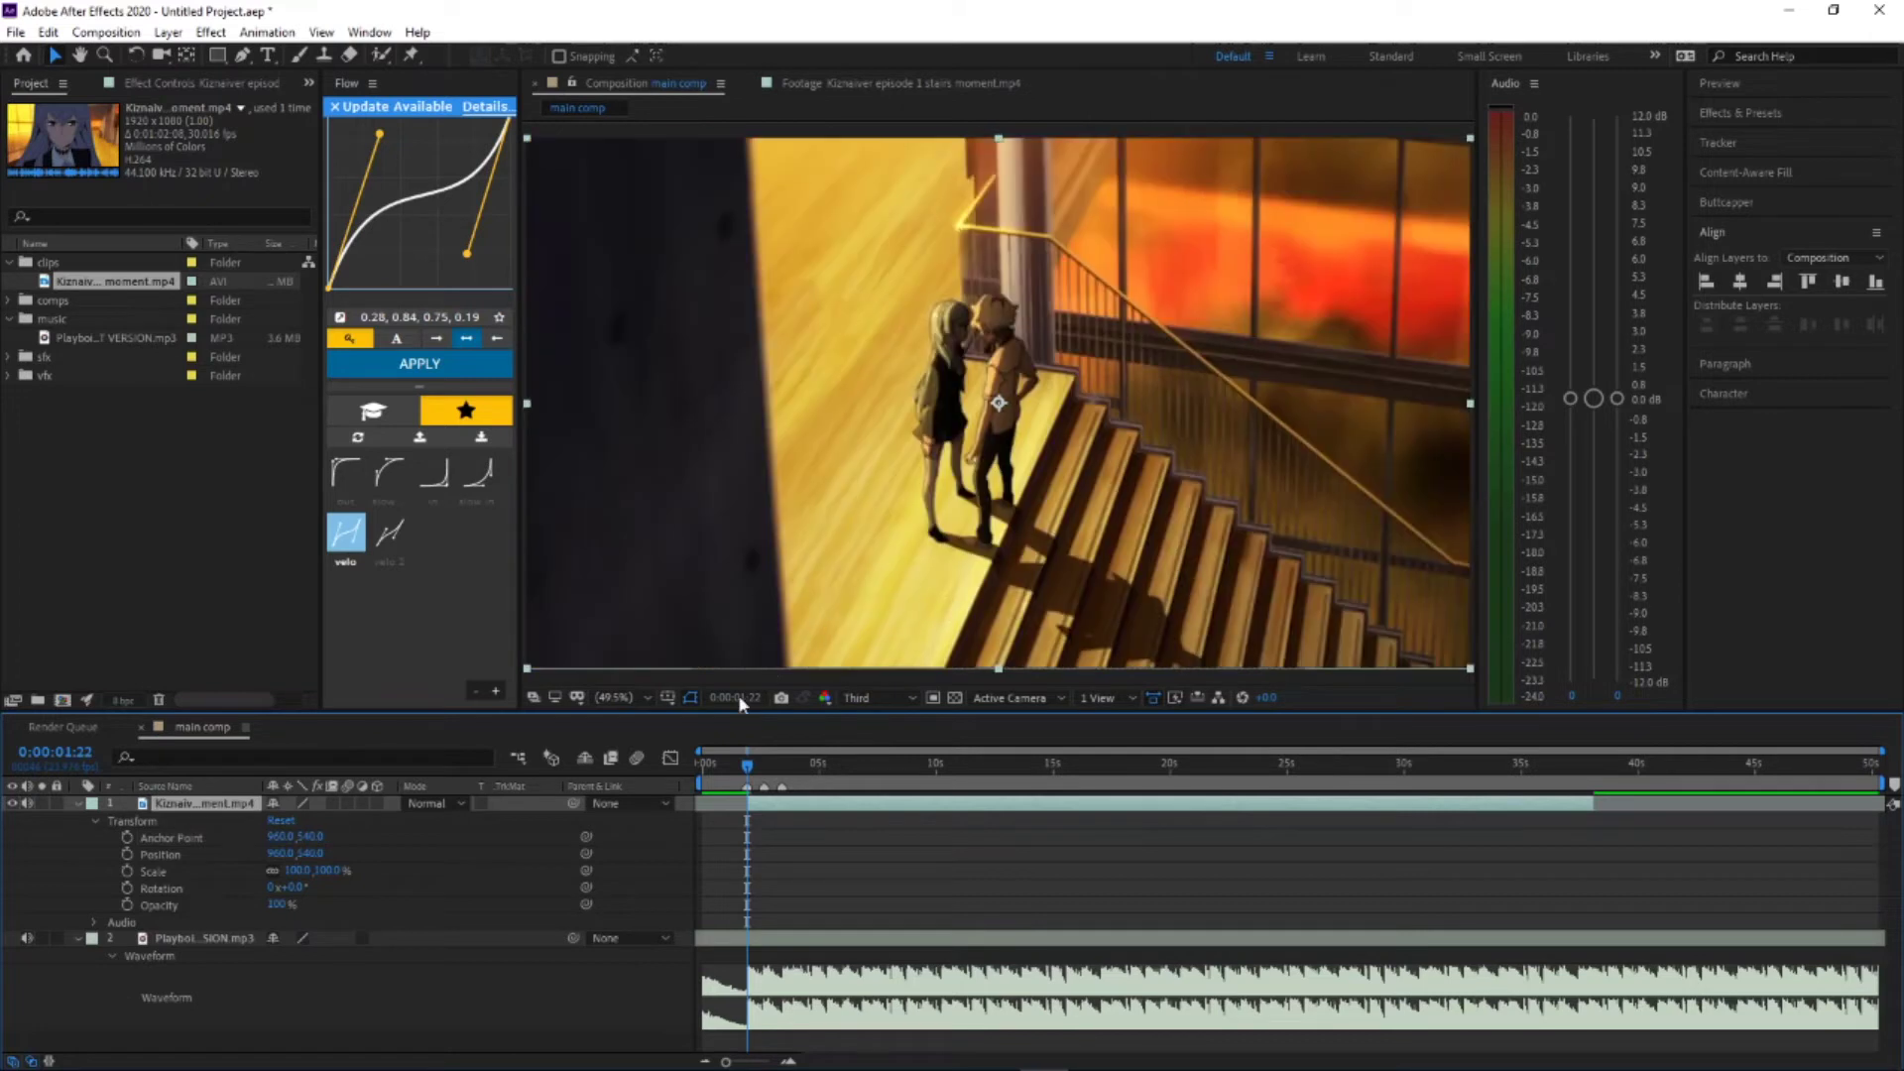
left_click(77, 805)
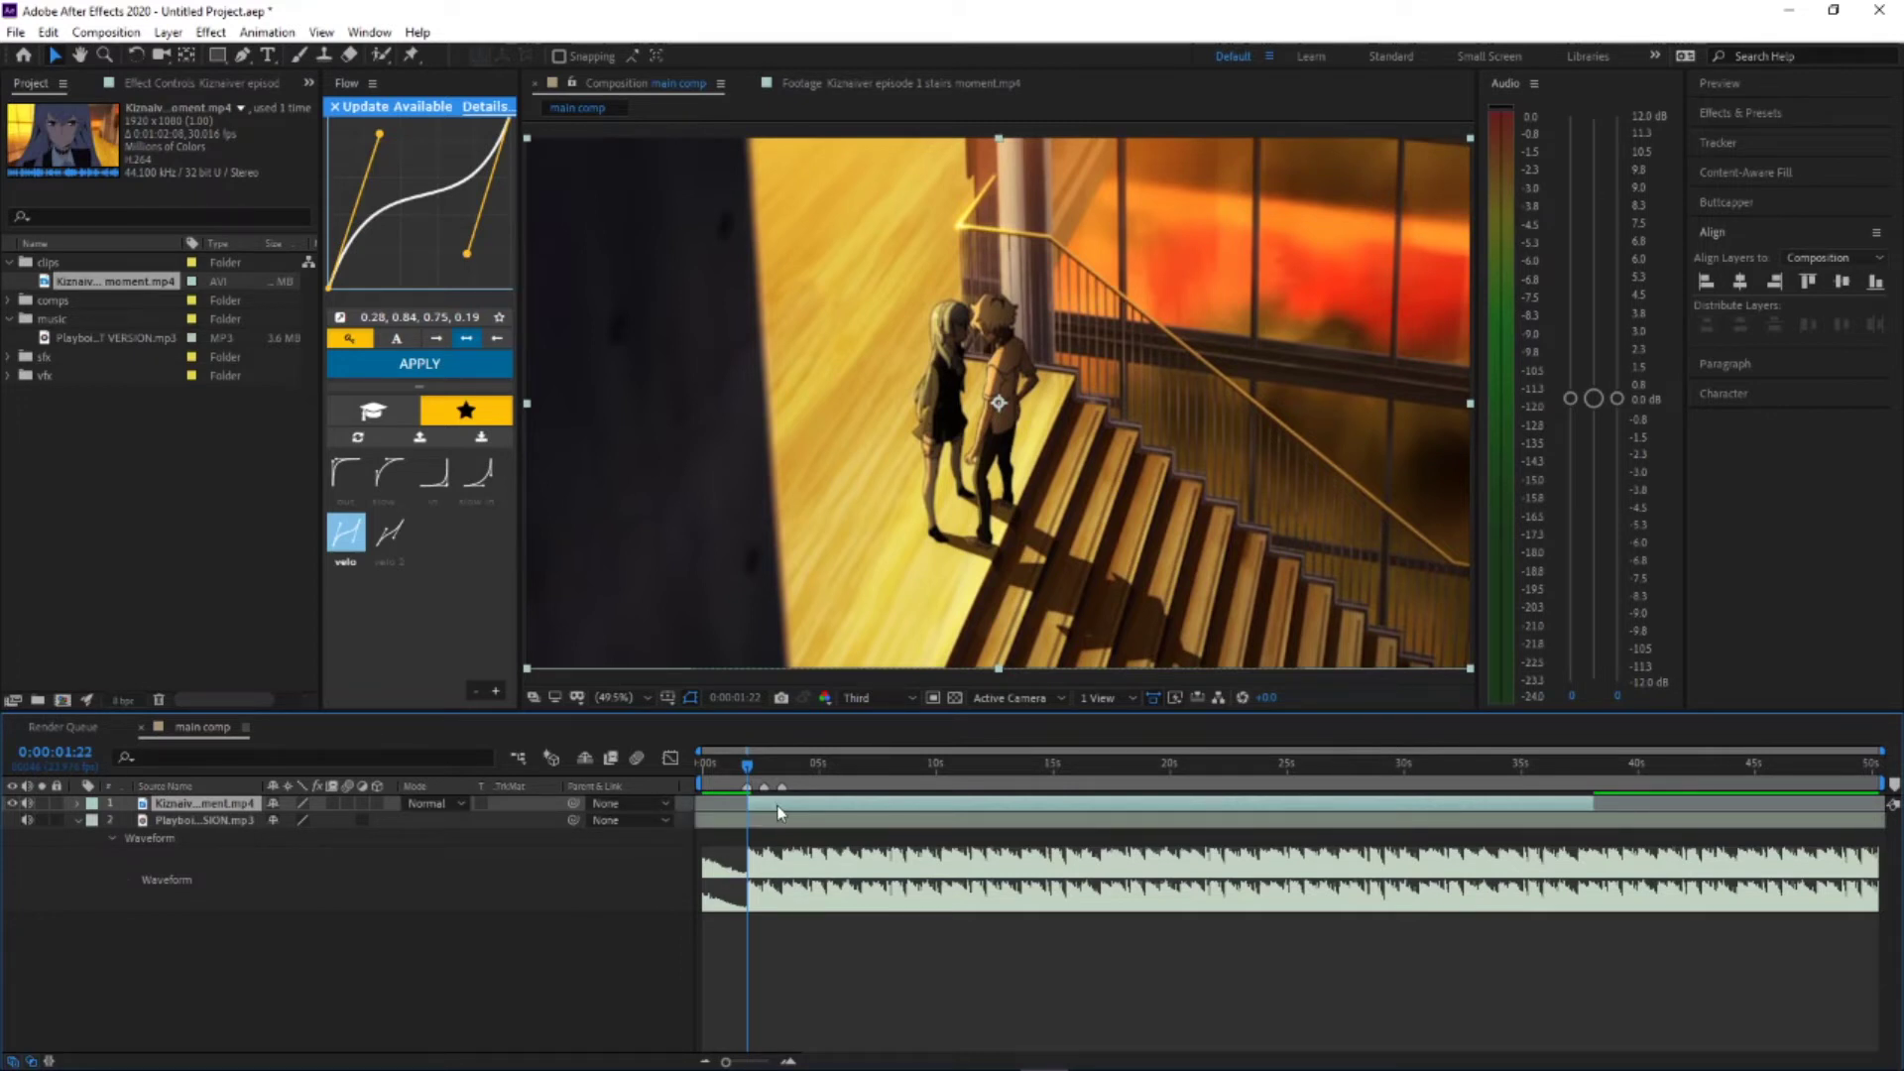
Step: Show only the clip's Scale, Position and Anchor Point properties in the timeline, one at a time
key("s")
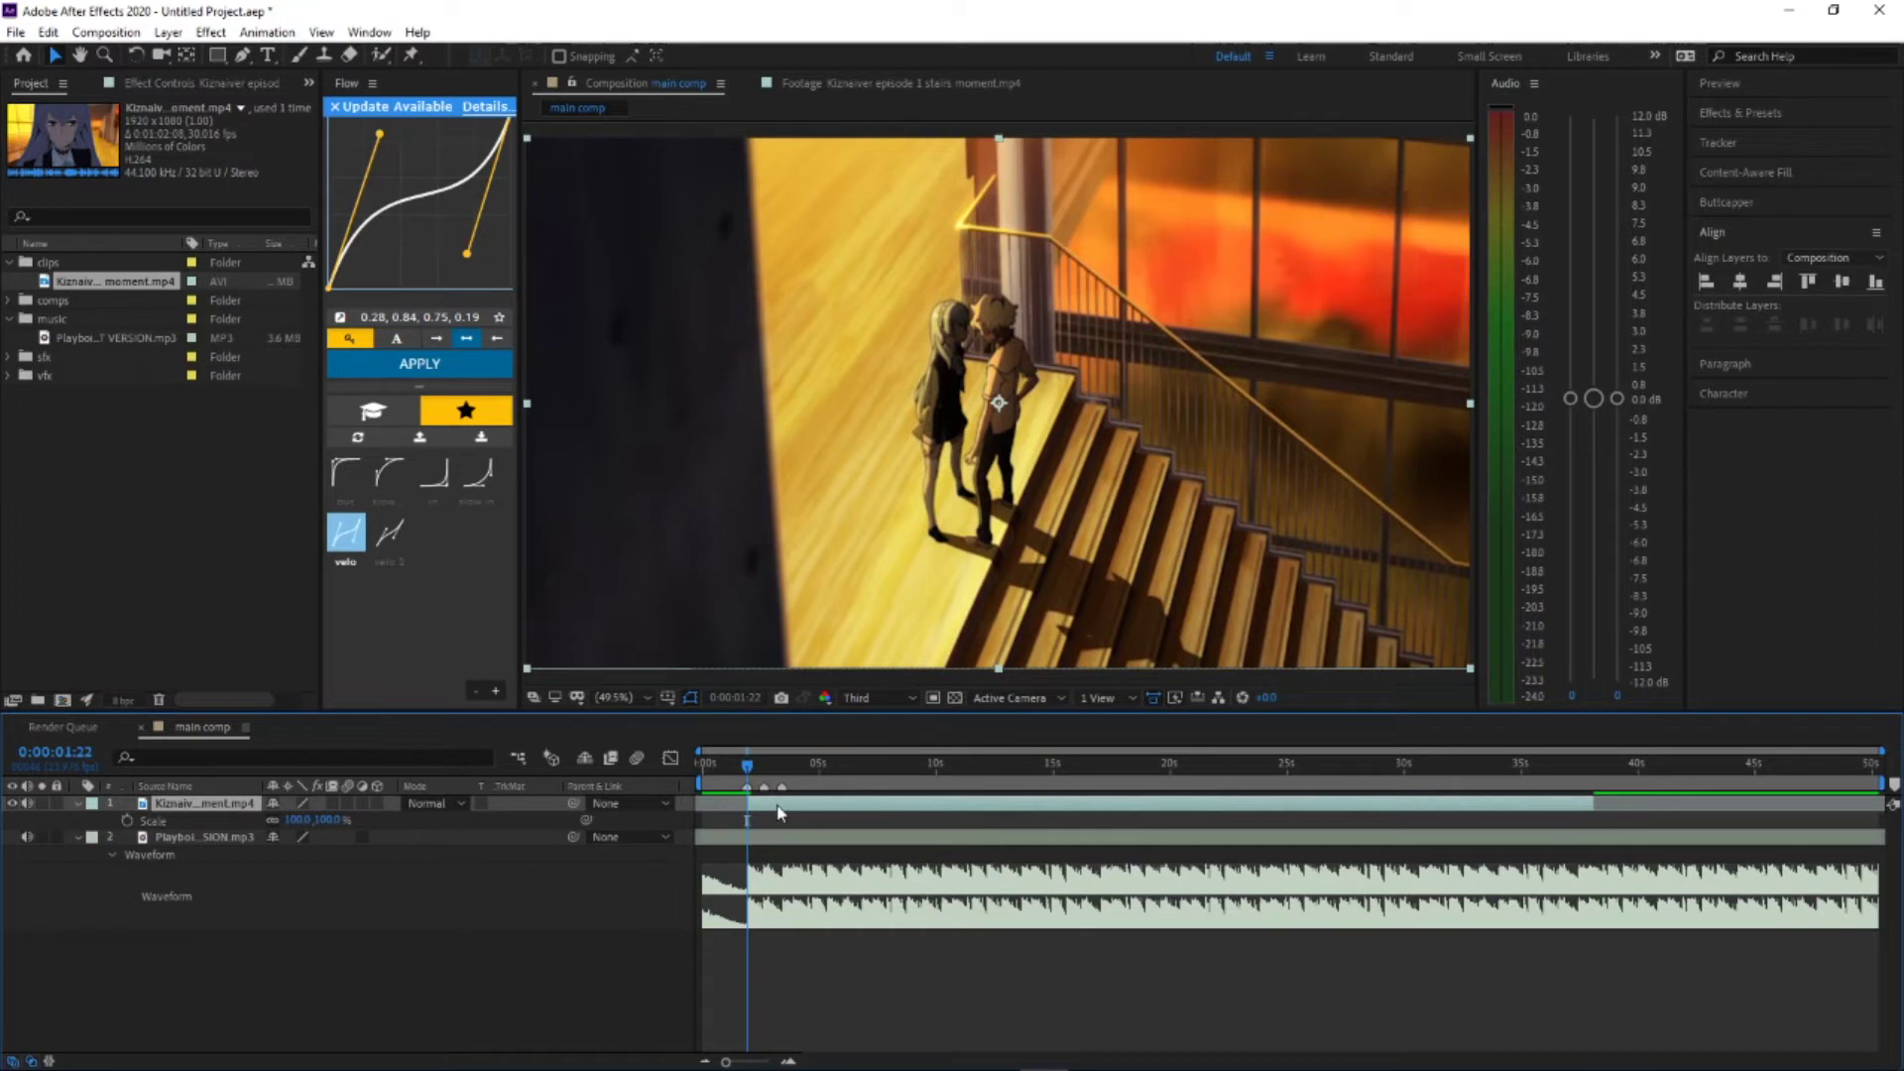
key("p")
key("a")
Step: Try changing the clip's Opacity within its Transform properties, undo the change and collapse the layer
left_click(78, 804)
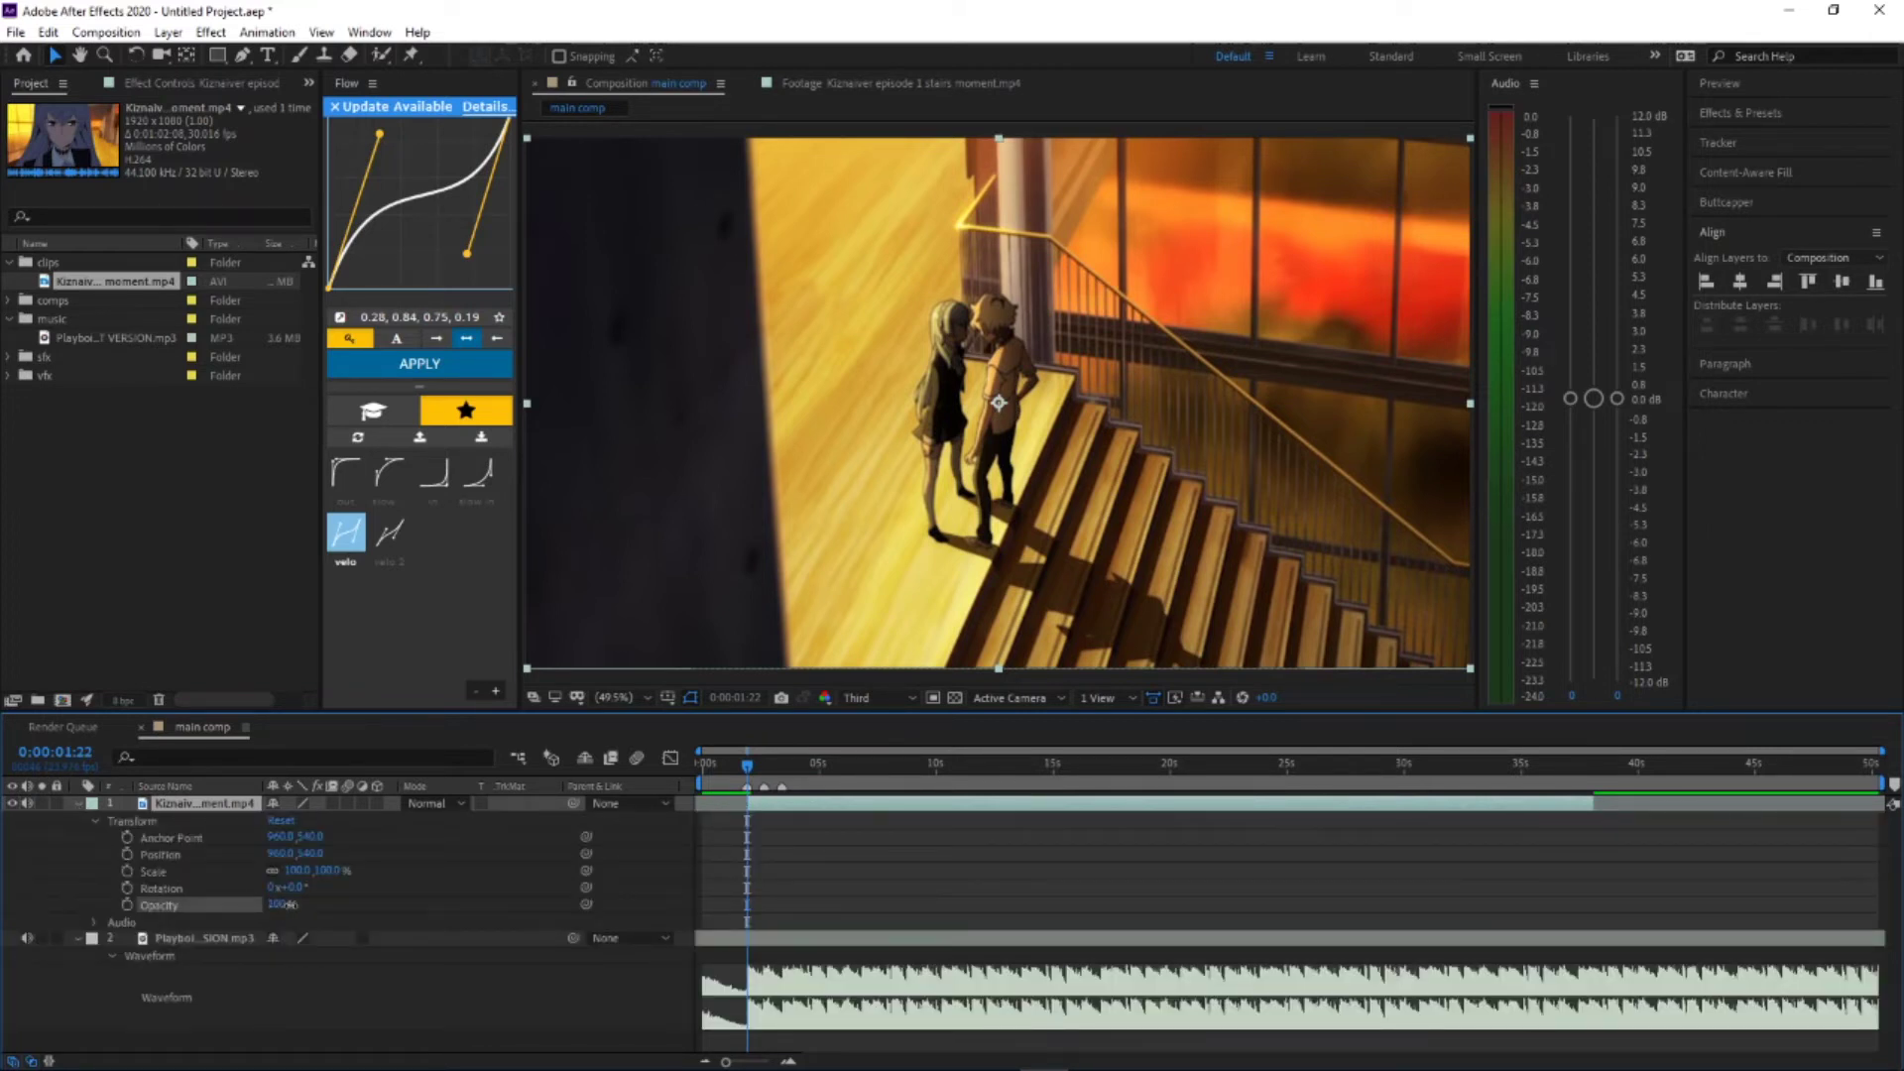
left_click_drag(287, 904, 145, 932)
key("ctrl+z")
left_click(78, 805)
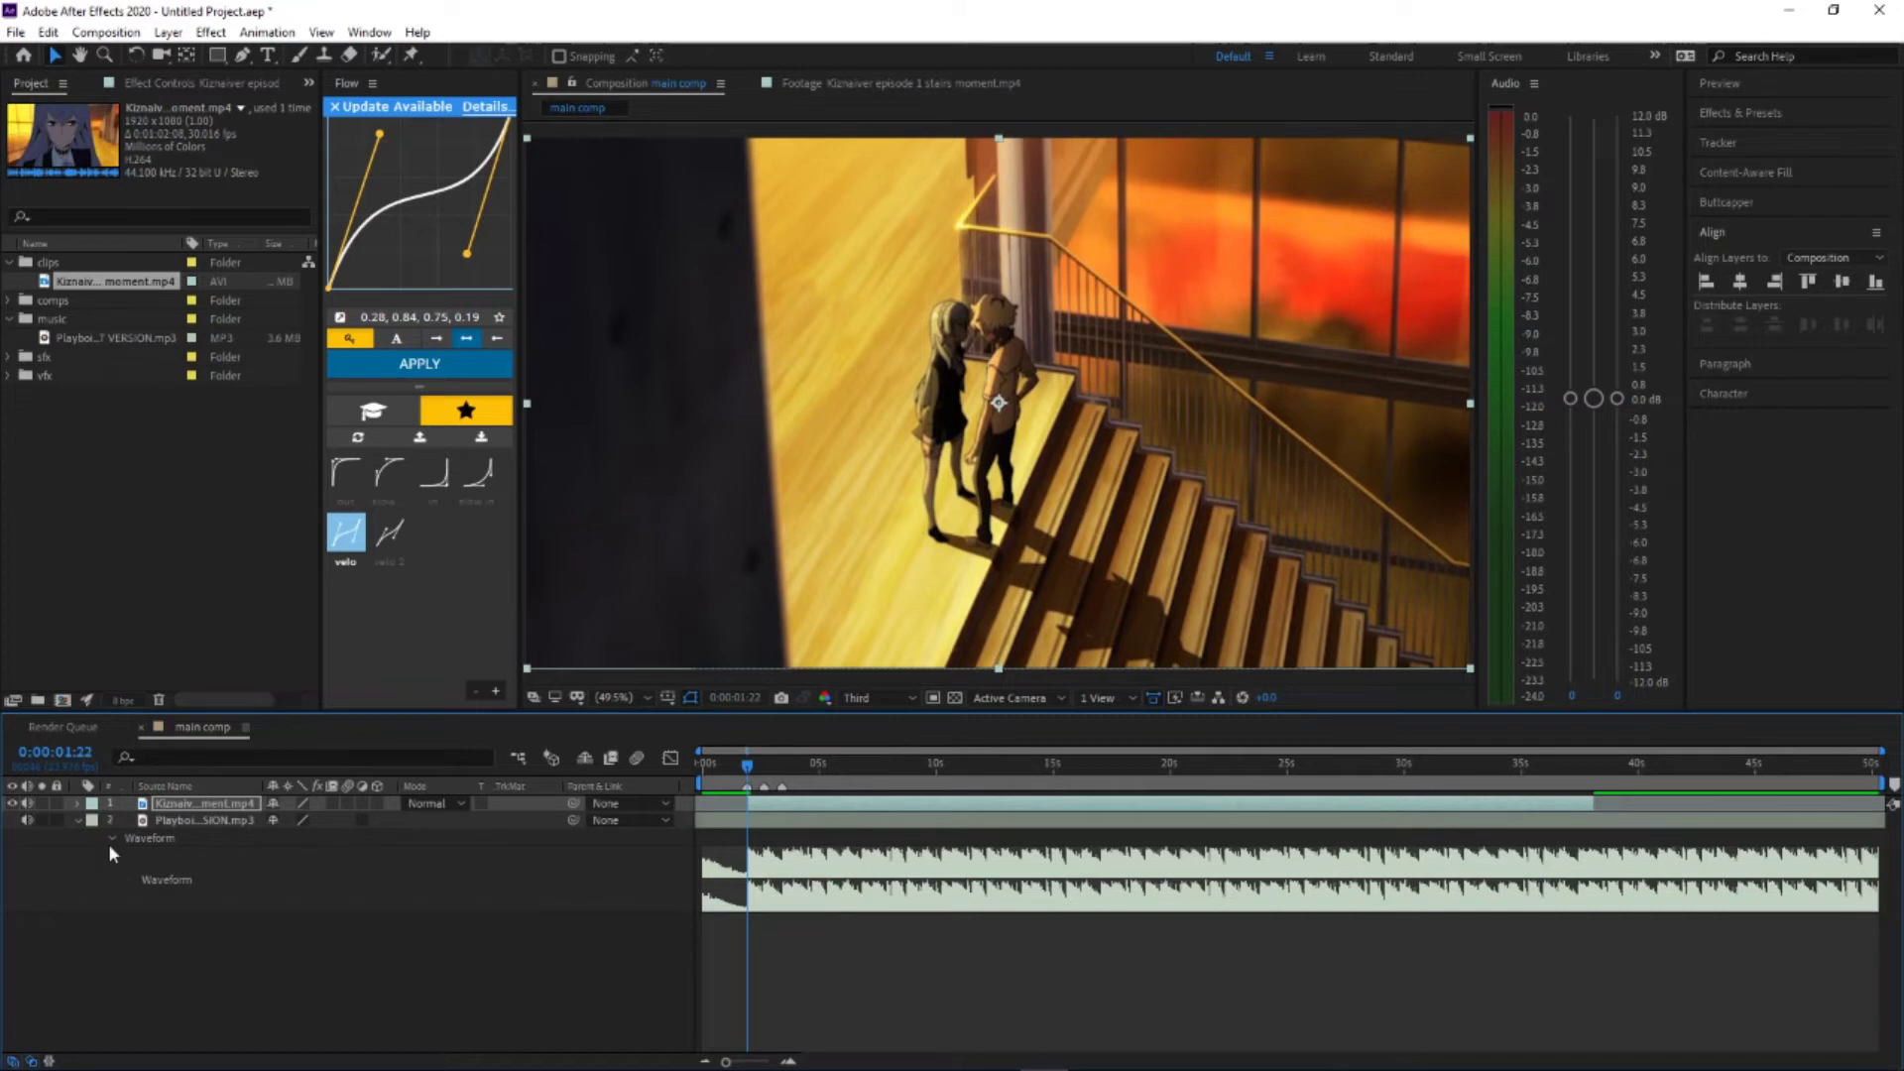
Step: Reveal the clip's Opacity and Rotation properties in turn, and set a Rotation keyframe at 0:00:01:22
key("t")
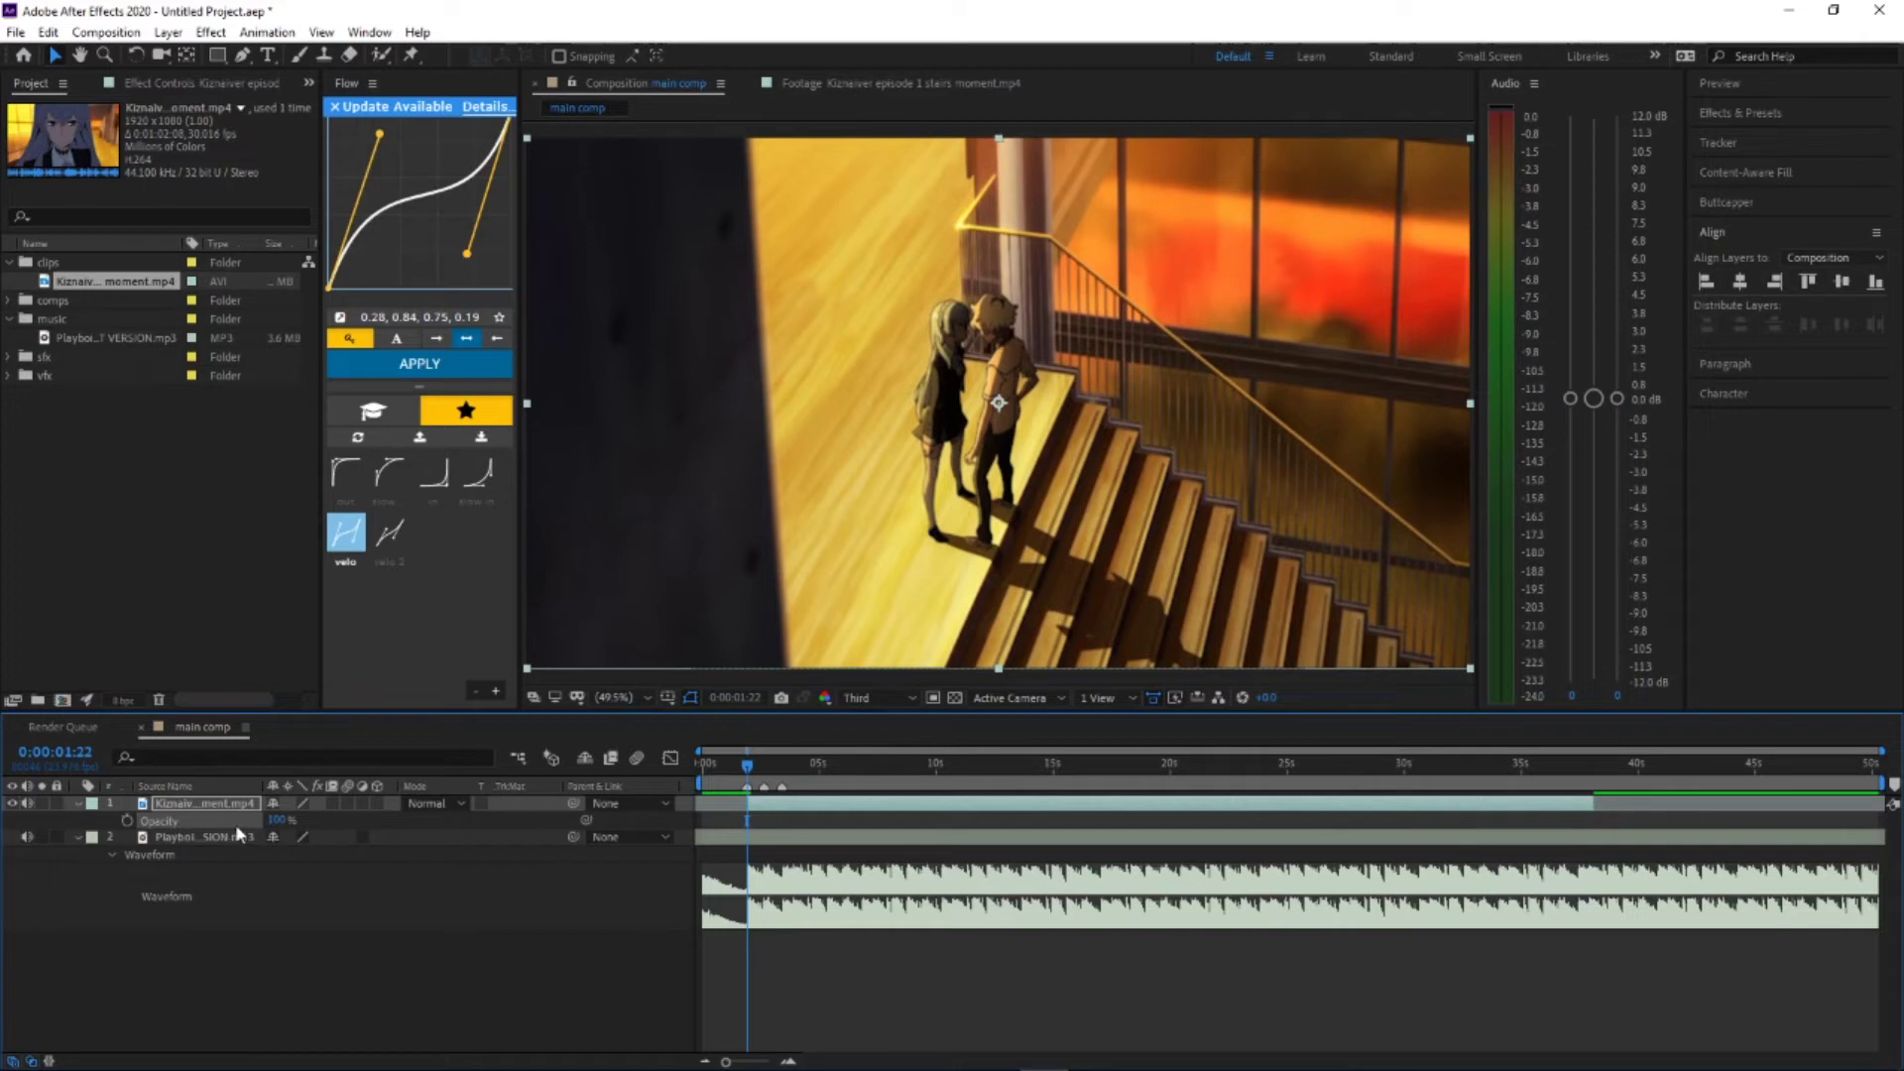
key("r")
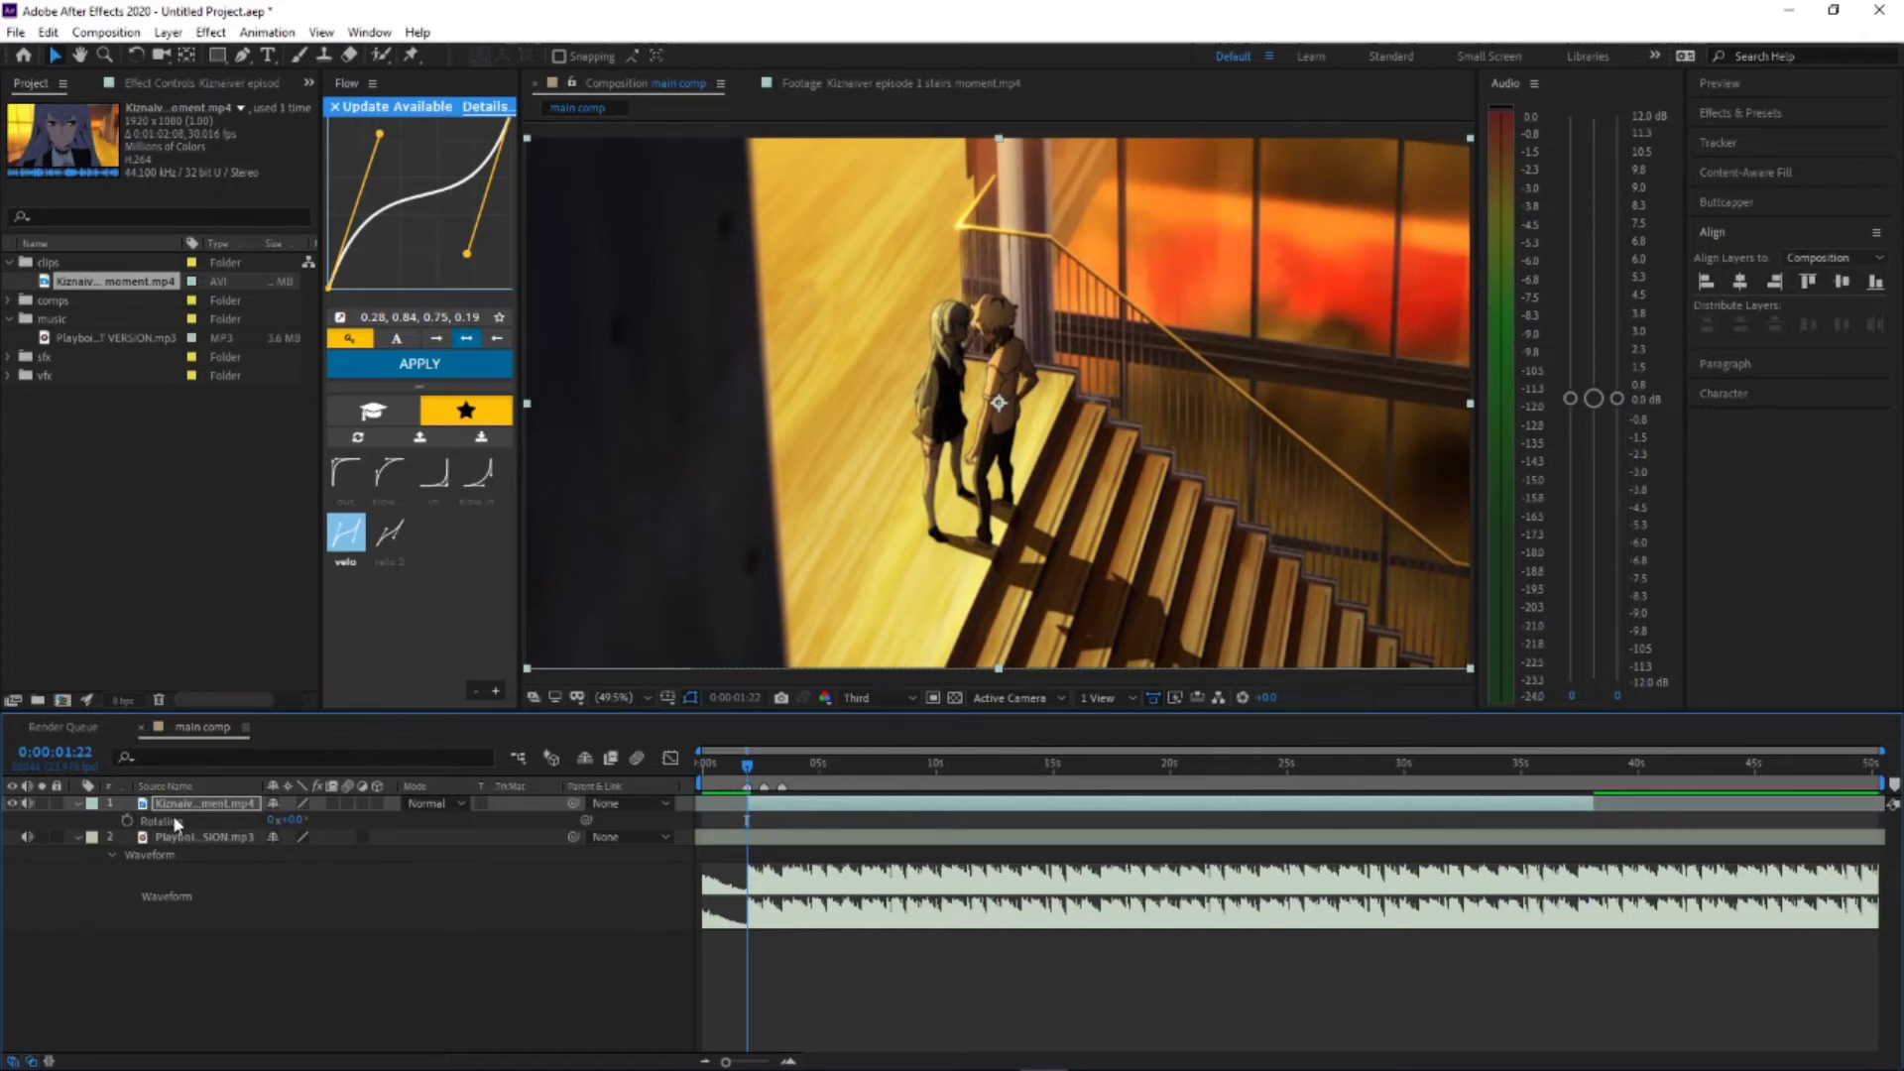
left_click(126, 819)
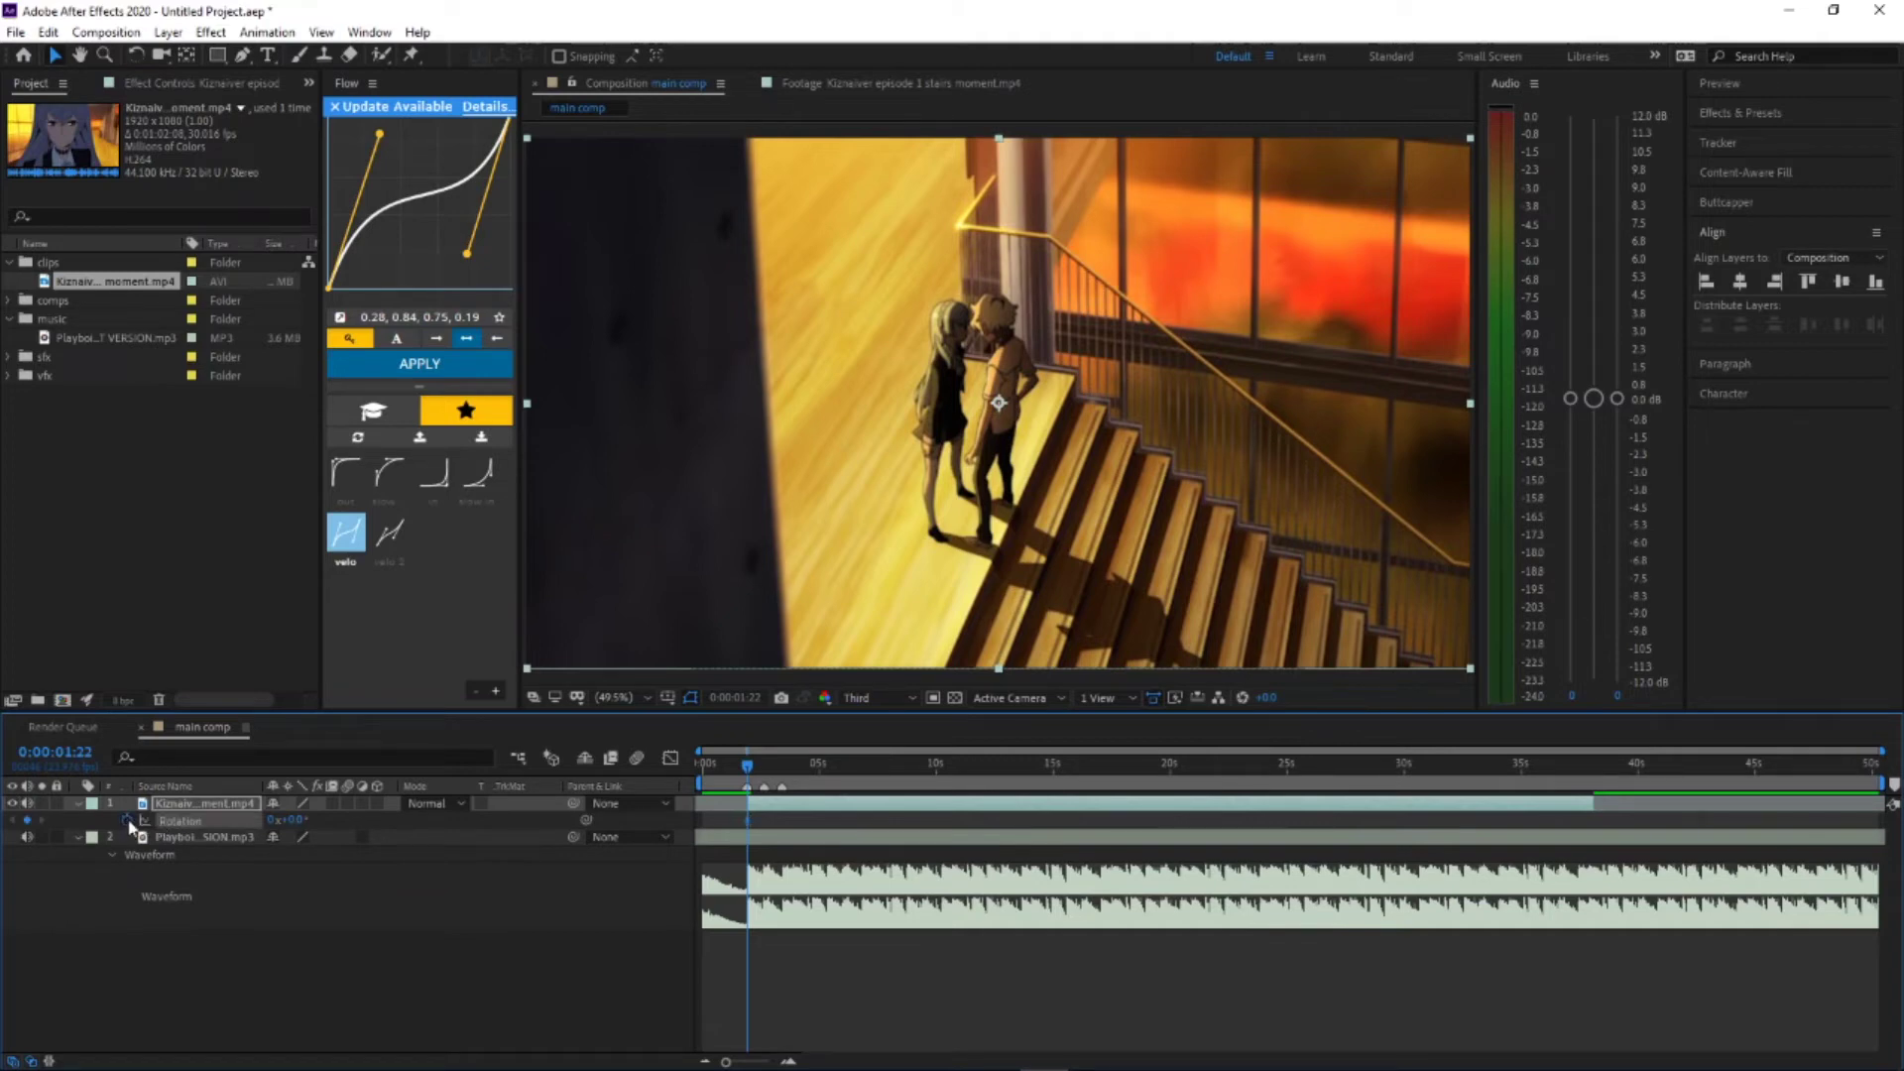
Step: Try rotating the clip to about 154° at 0:00:02:15 and undo the change
mouse_move(749, 767)
left_mouse_down()
mouse_move(783, 774)
mouse_move(764, 771)
left_mouse_up()
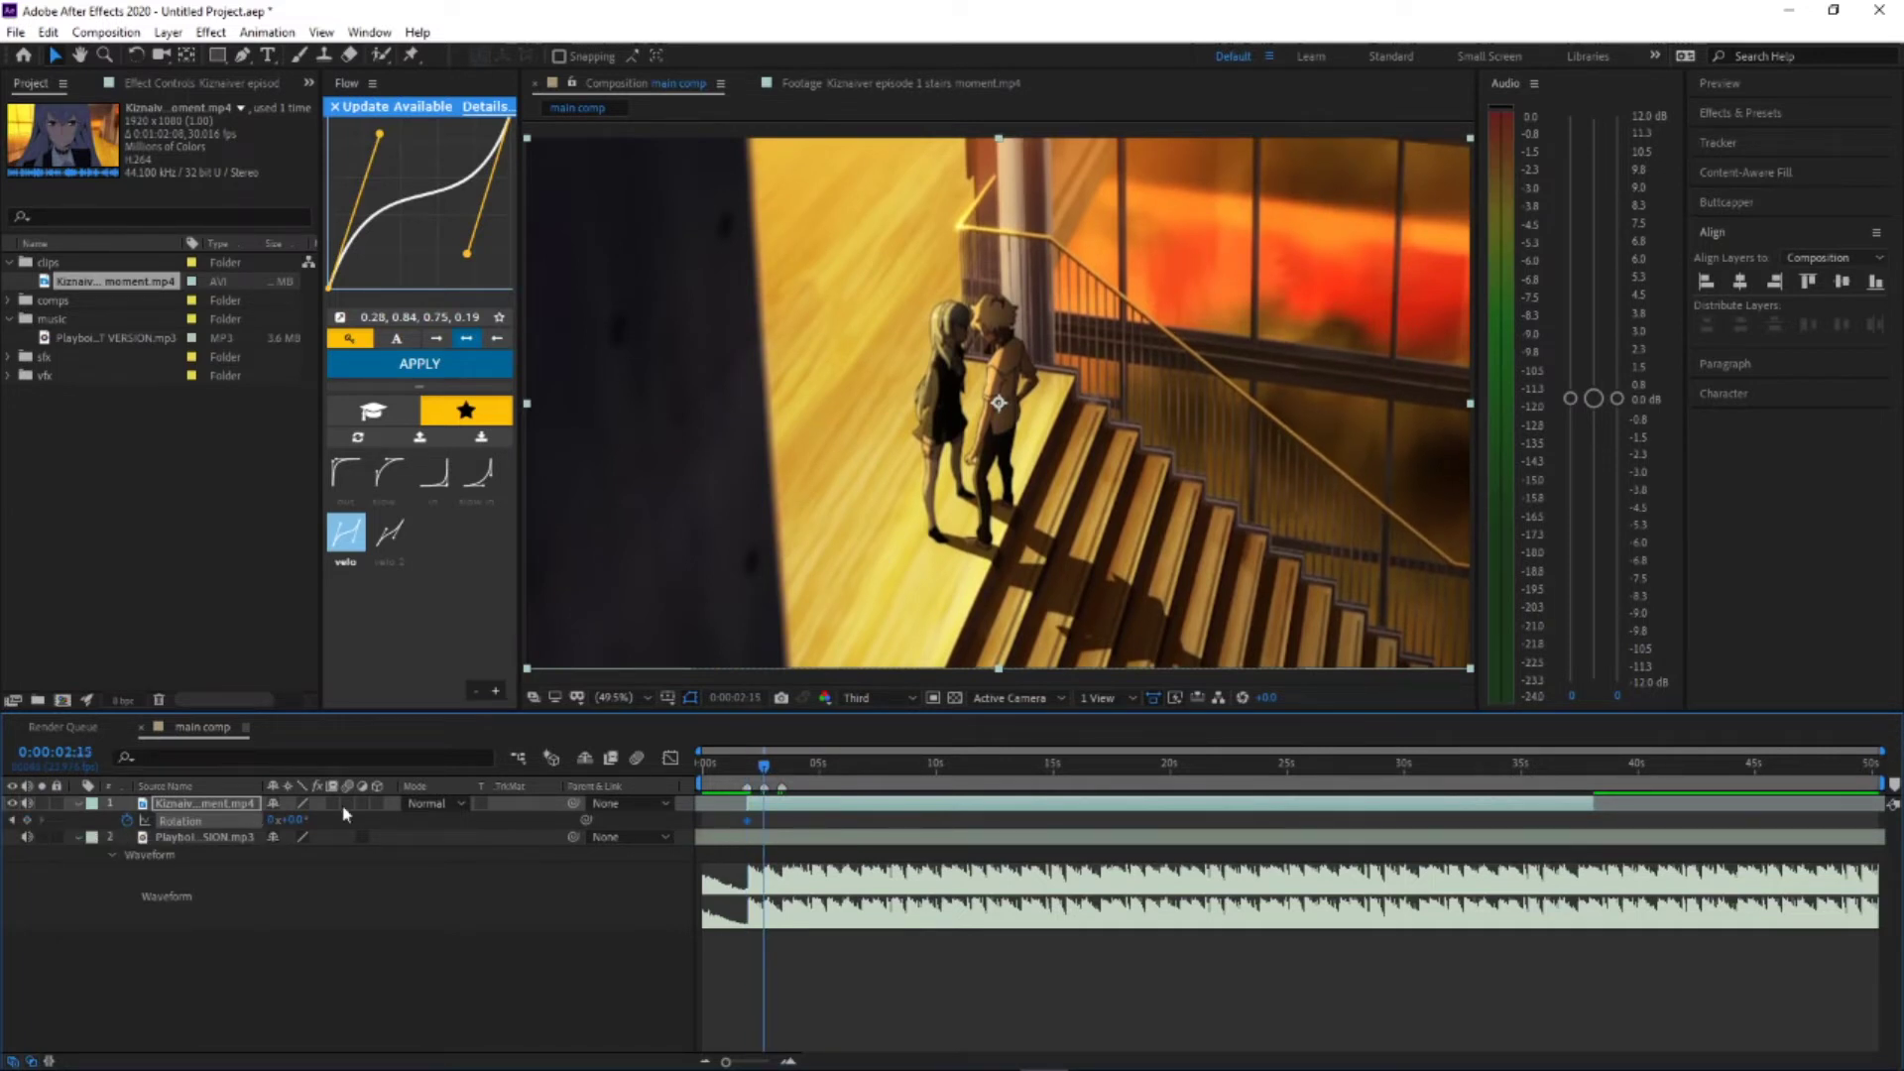
left_click_drag(294, 826, 734, 831)
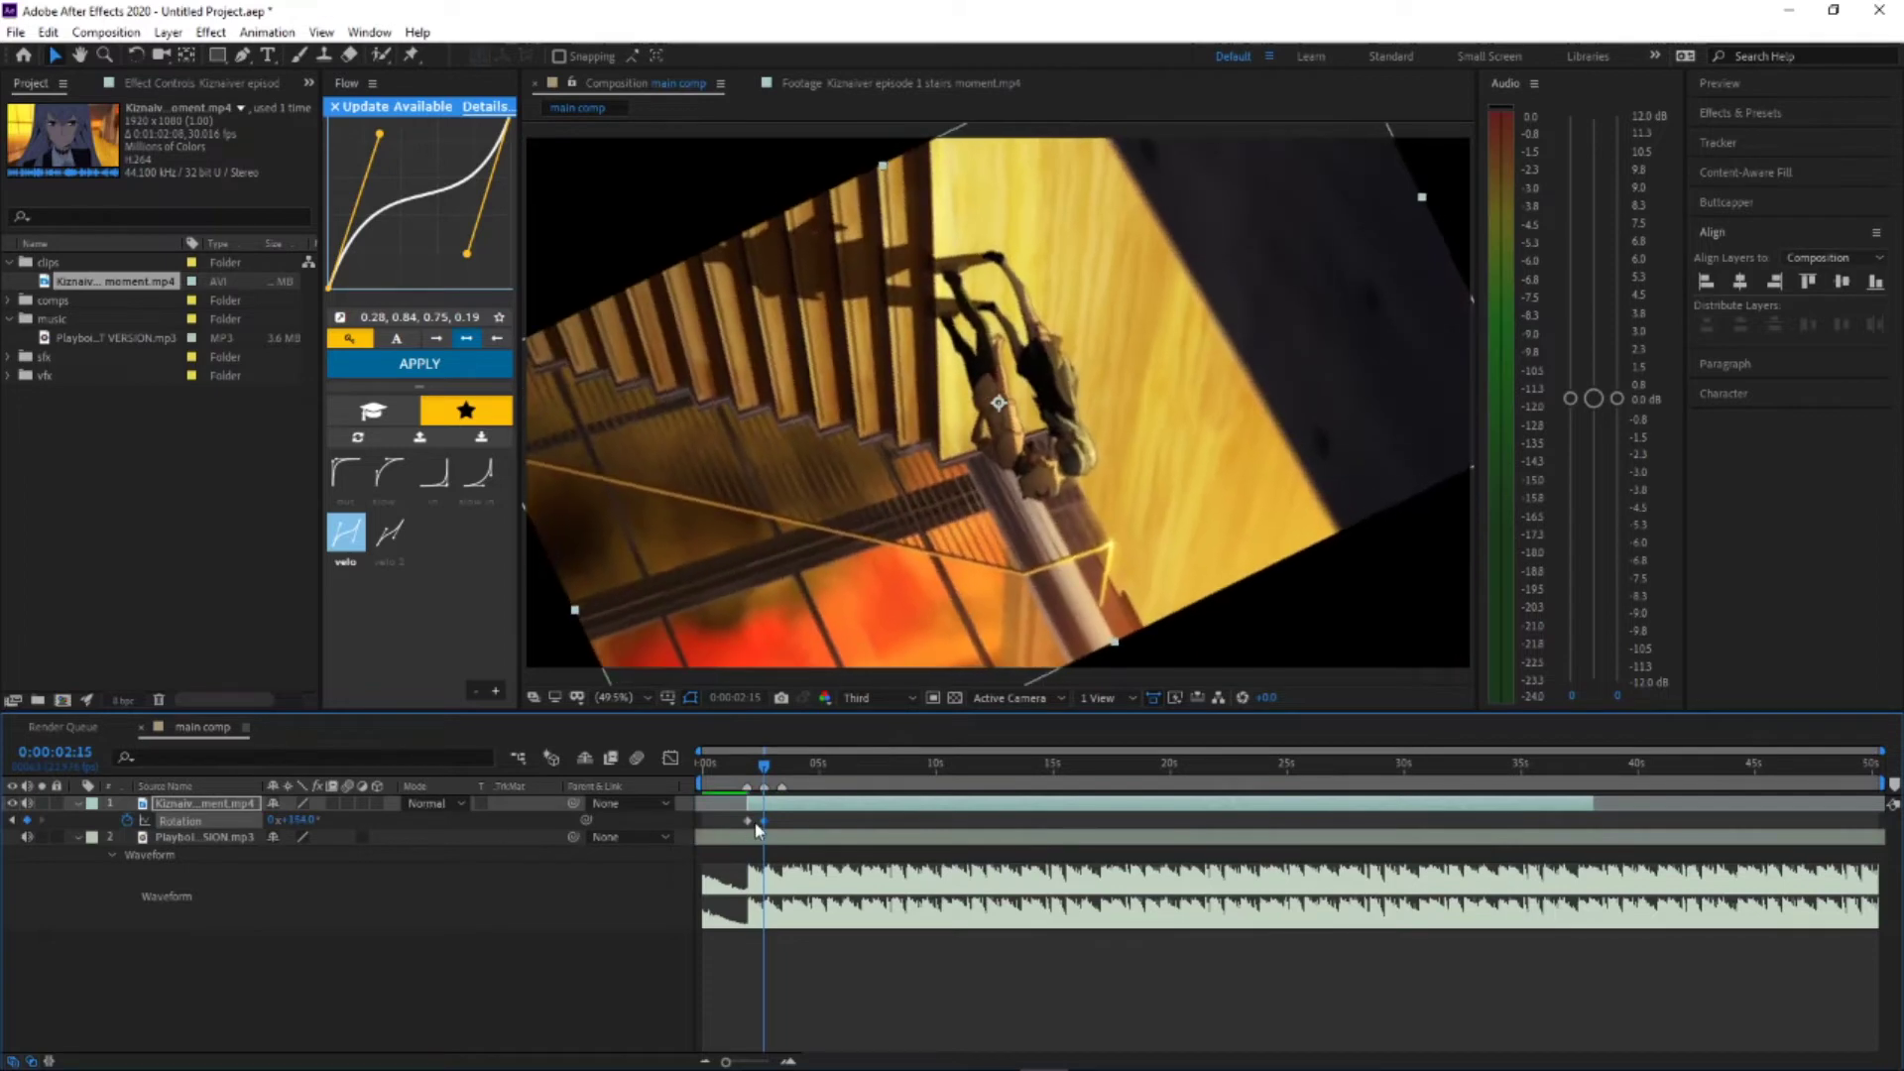
key("ctrl+z")
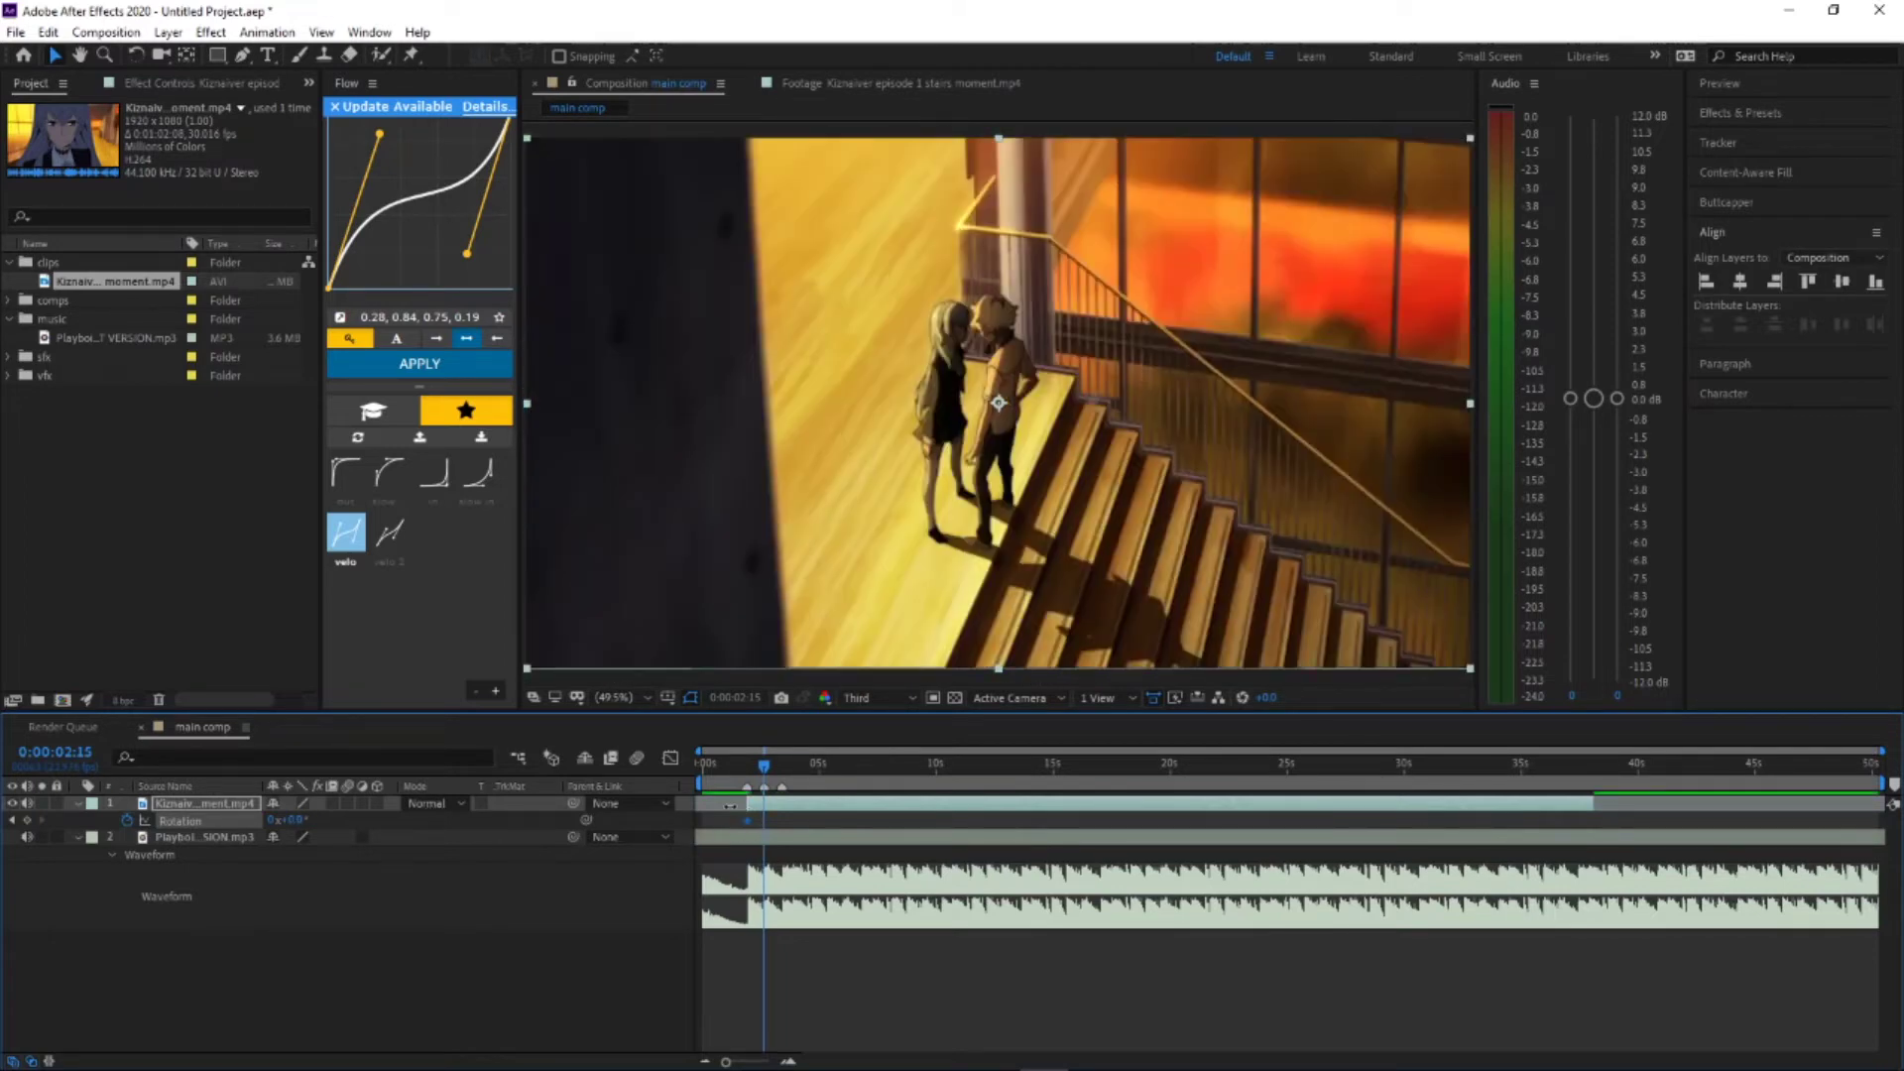
Step: Add a second Rotation keyframe at 0:00:02:15 with the clip rotated to 49°
left_click(28, 822)
key("ctrl+s")
left_click(821, 544)
left_click_drag(296, 821, 347, 821)
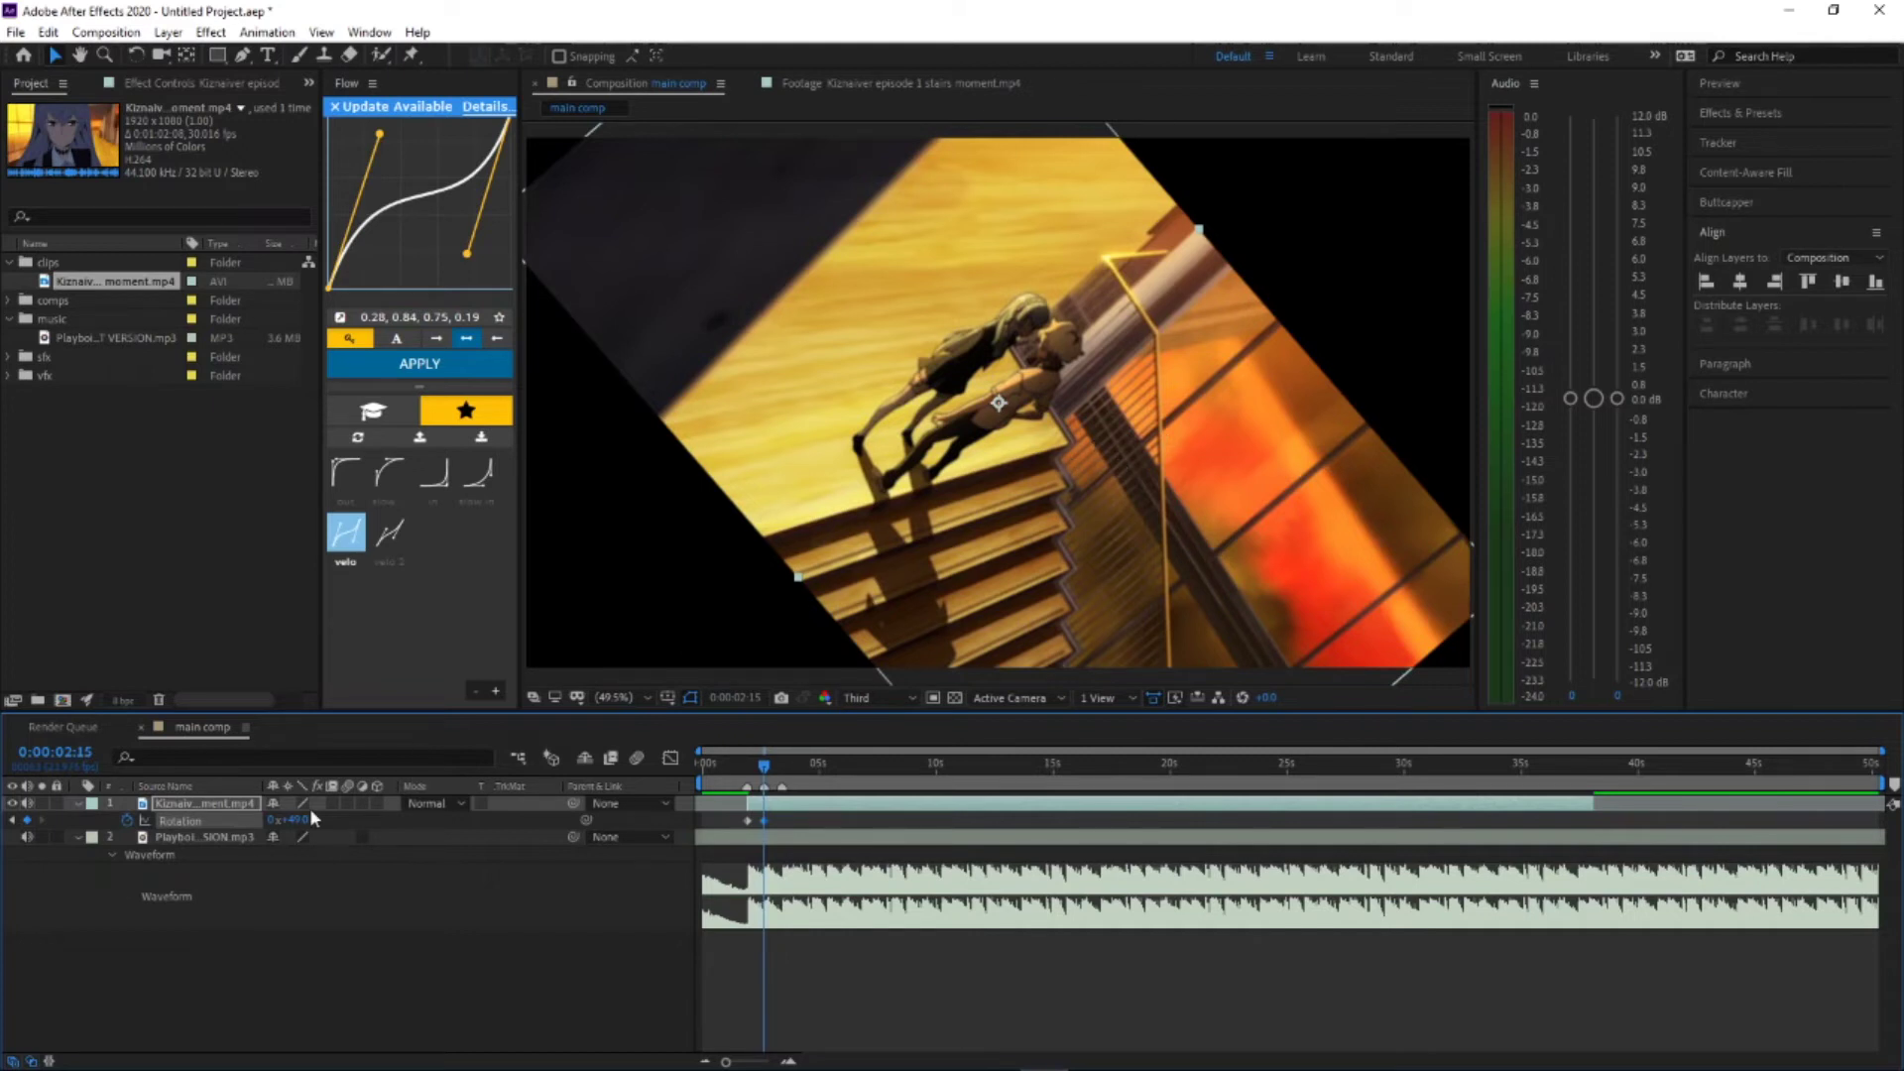
Step: Return to 0:00:01:22 and apply Easy Ease to both Rotation keyframes
left_click_drag(758, 773, 751, 775)
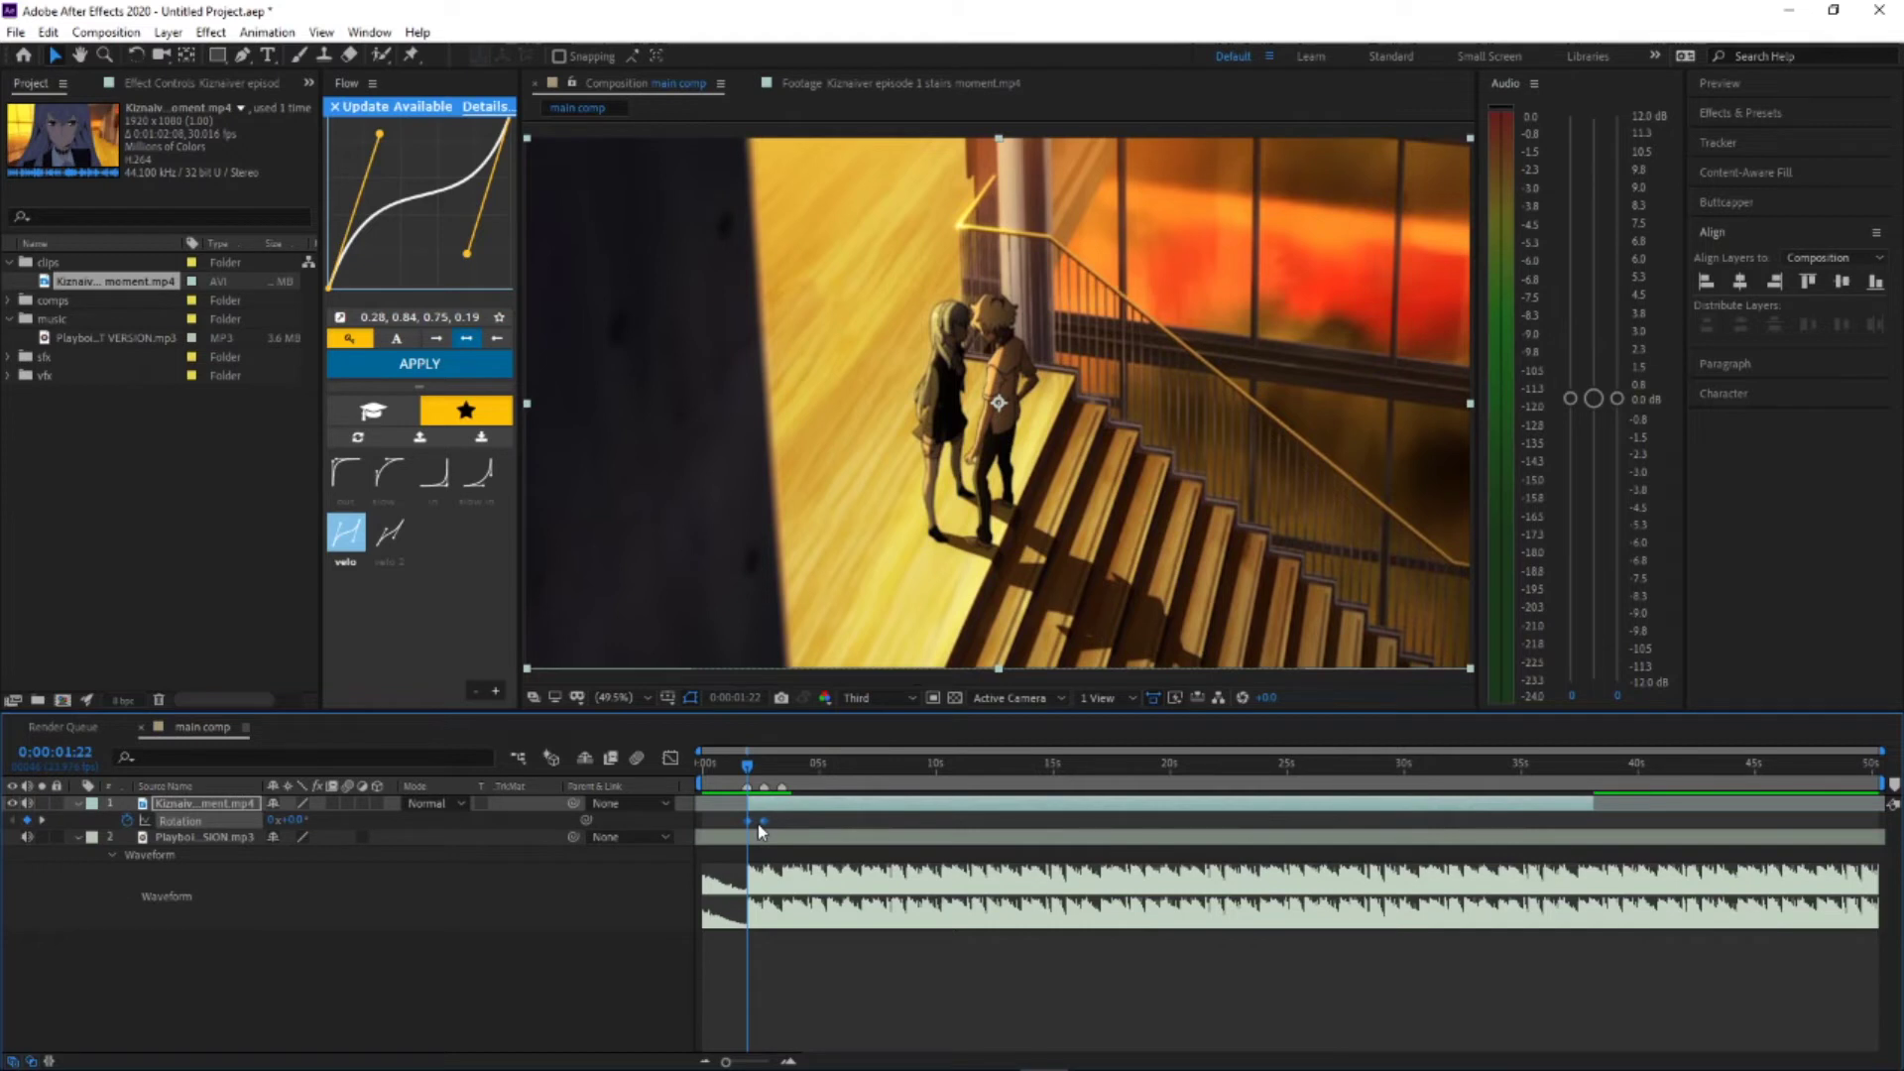
key("F9")
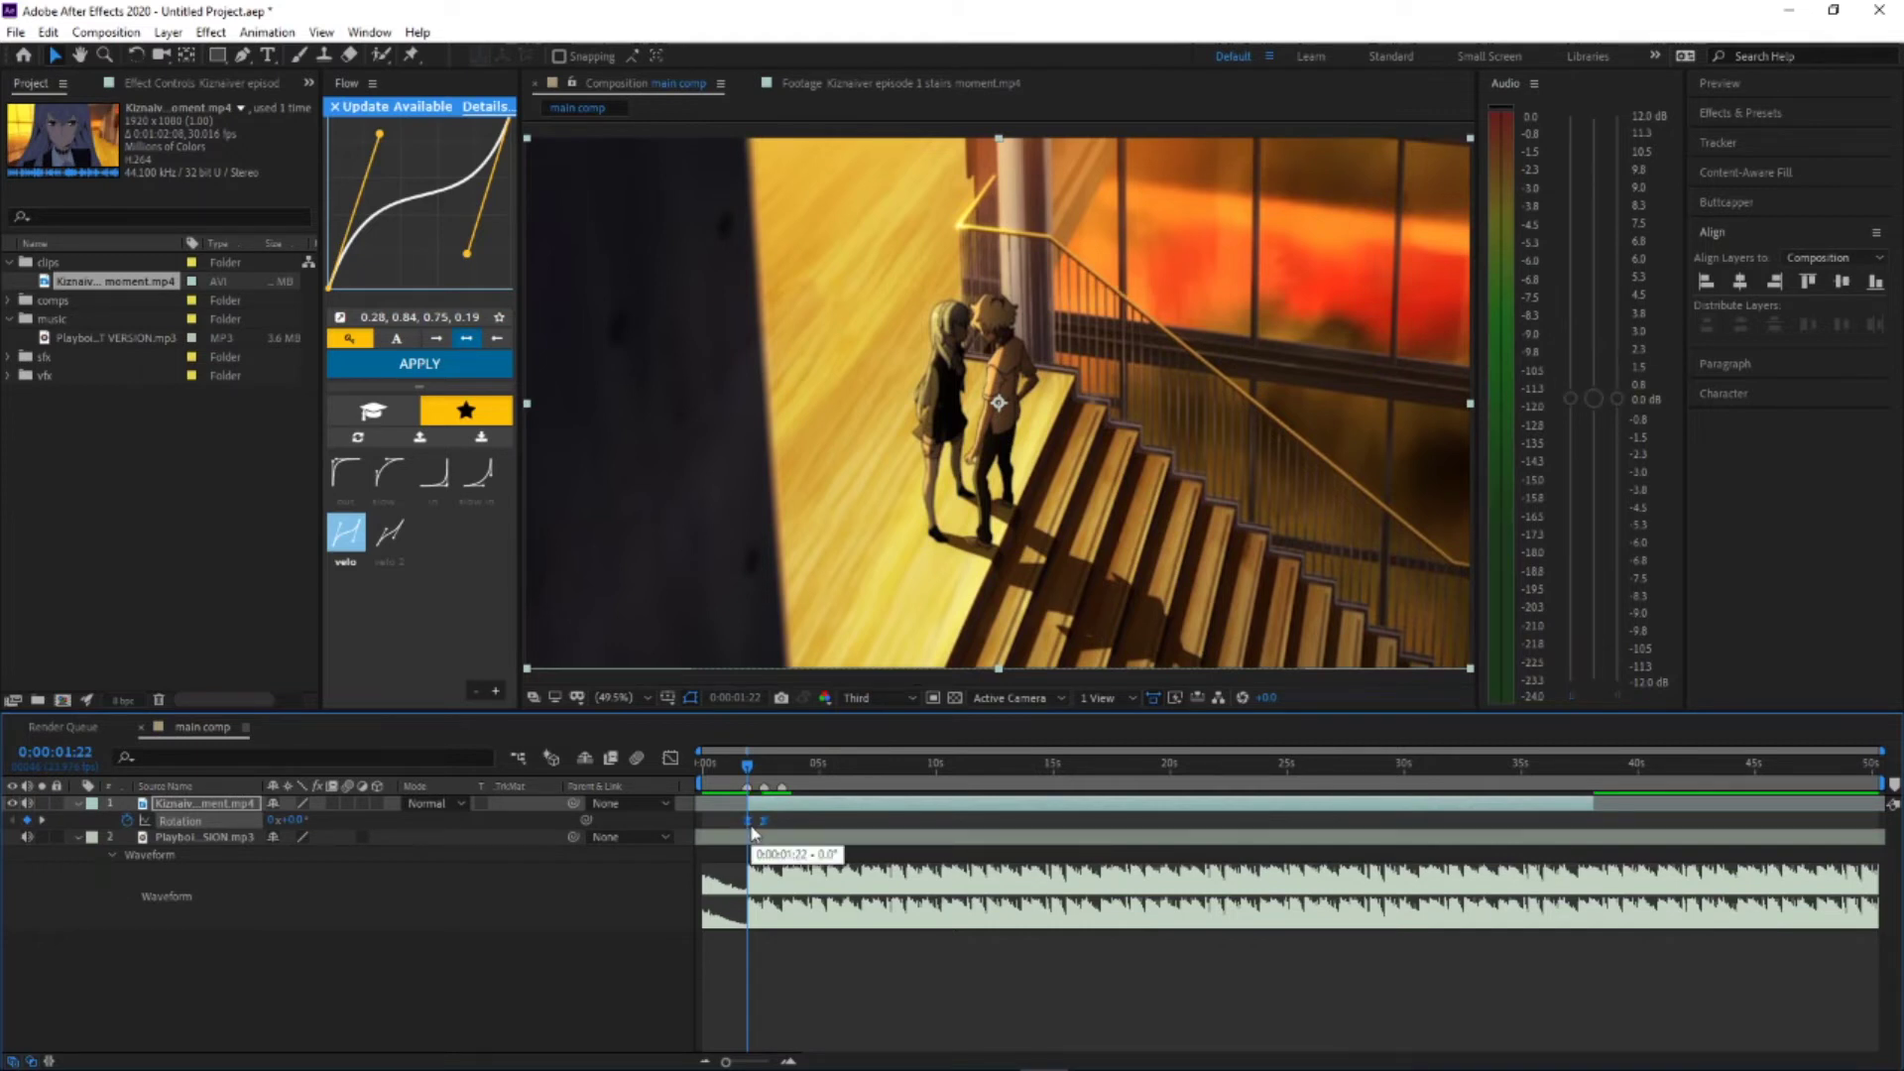
left_click(760, 835, "shift")
key("ctrl+z")
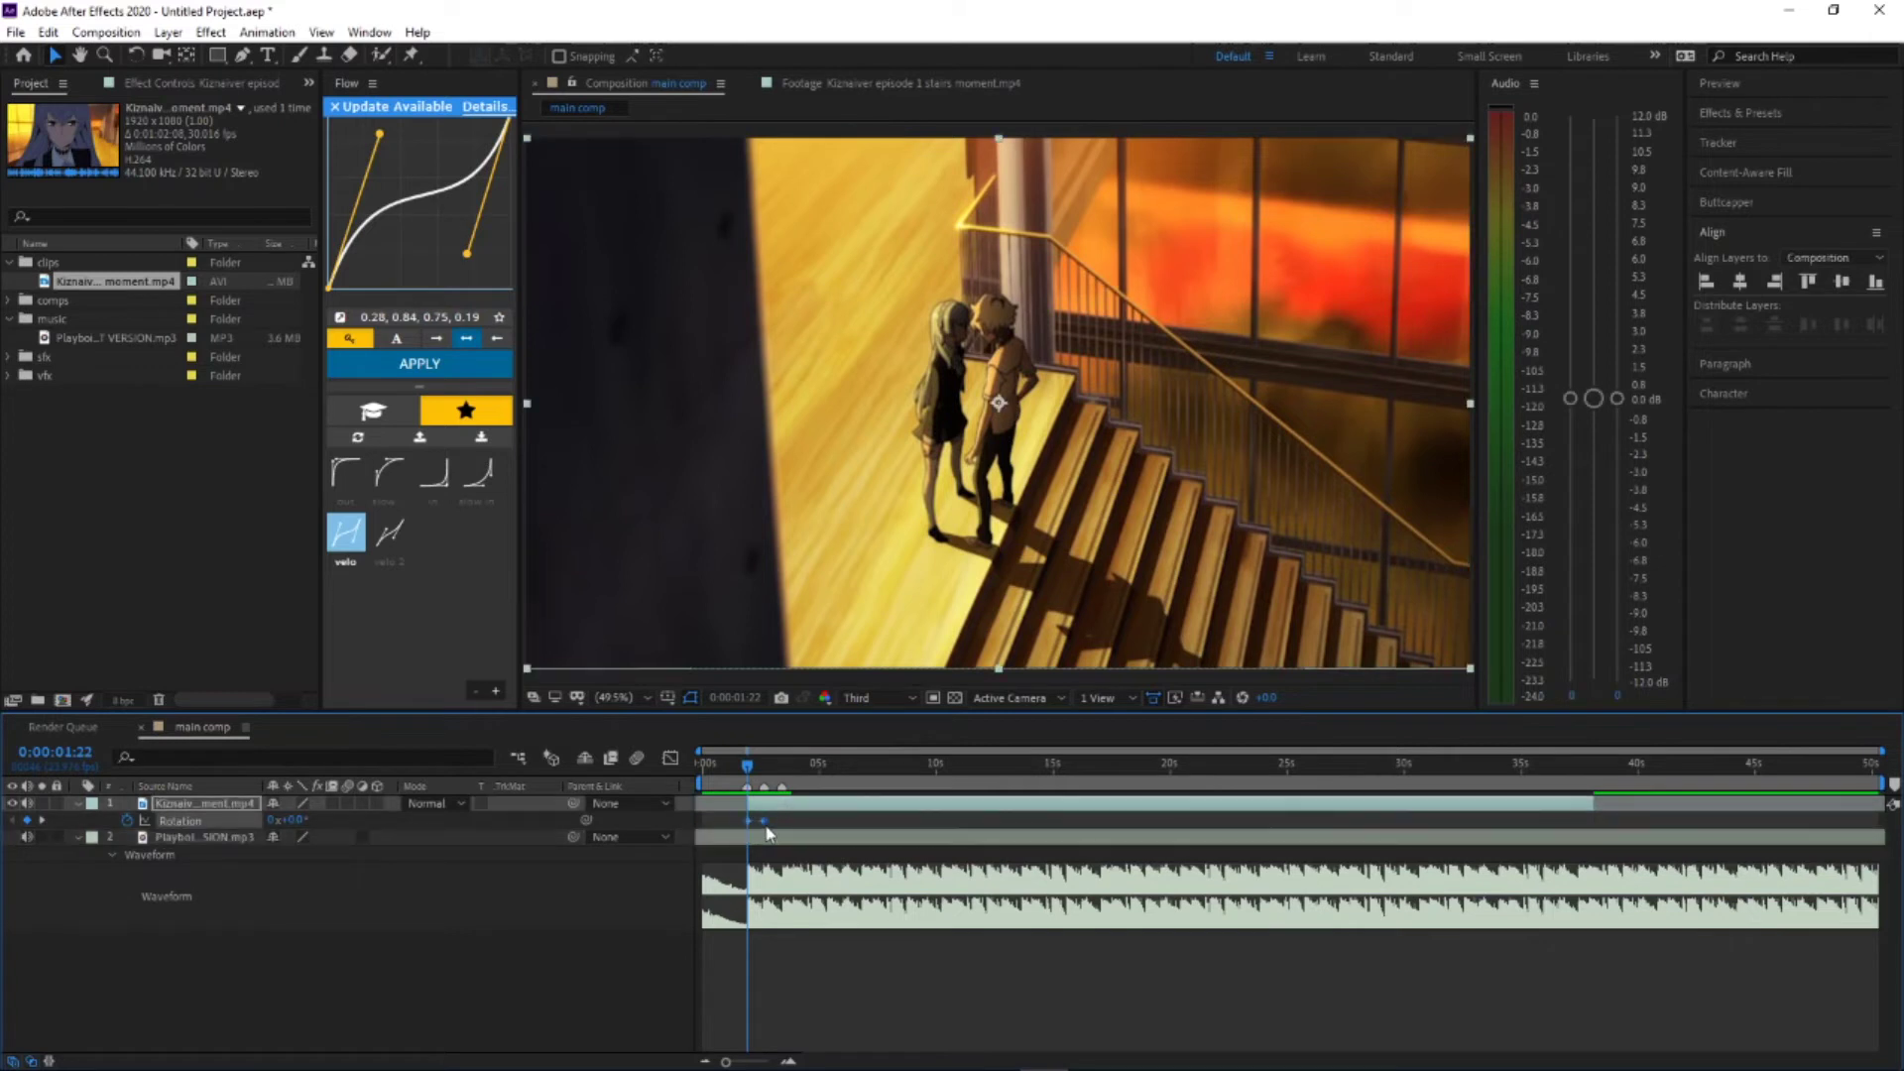
right_click(763, 822)
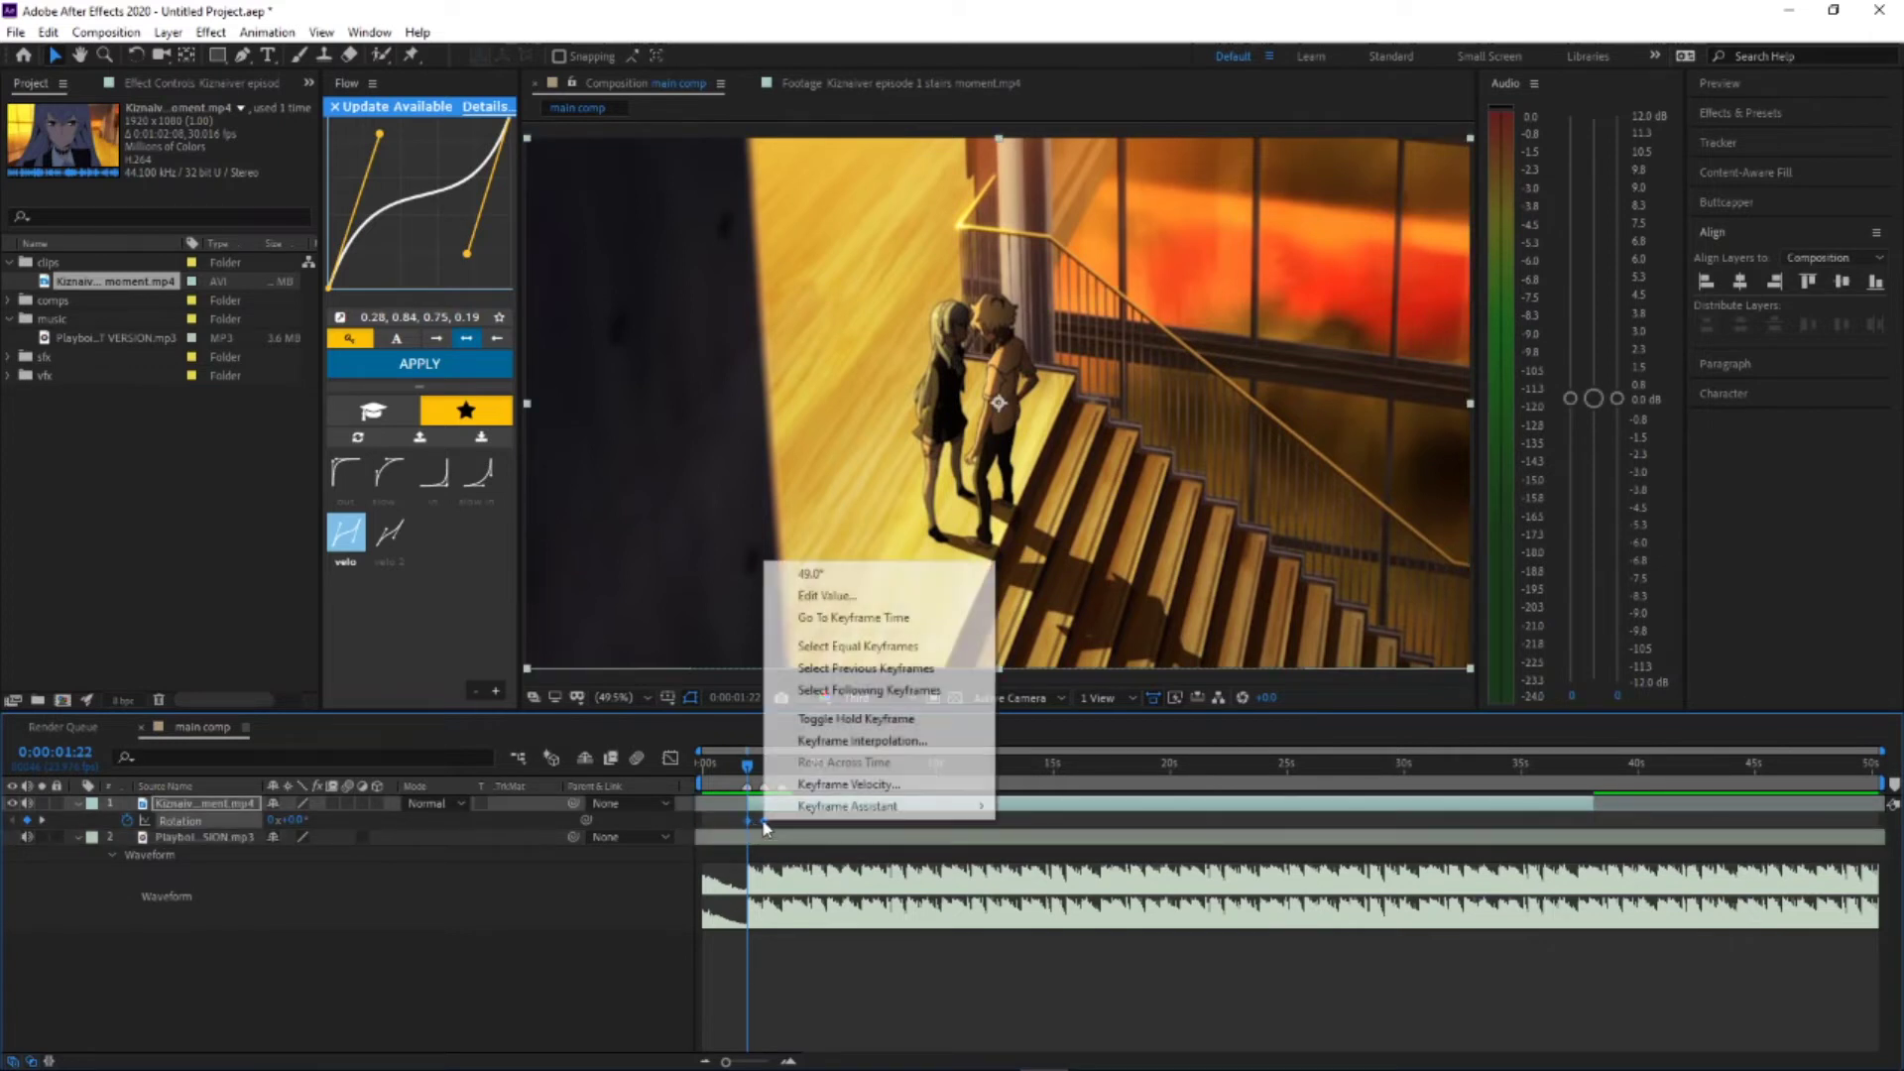
mouse_move(830, 808)
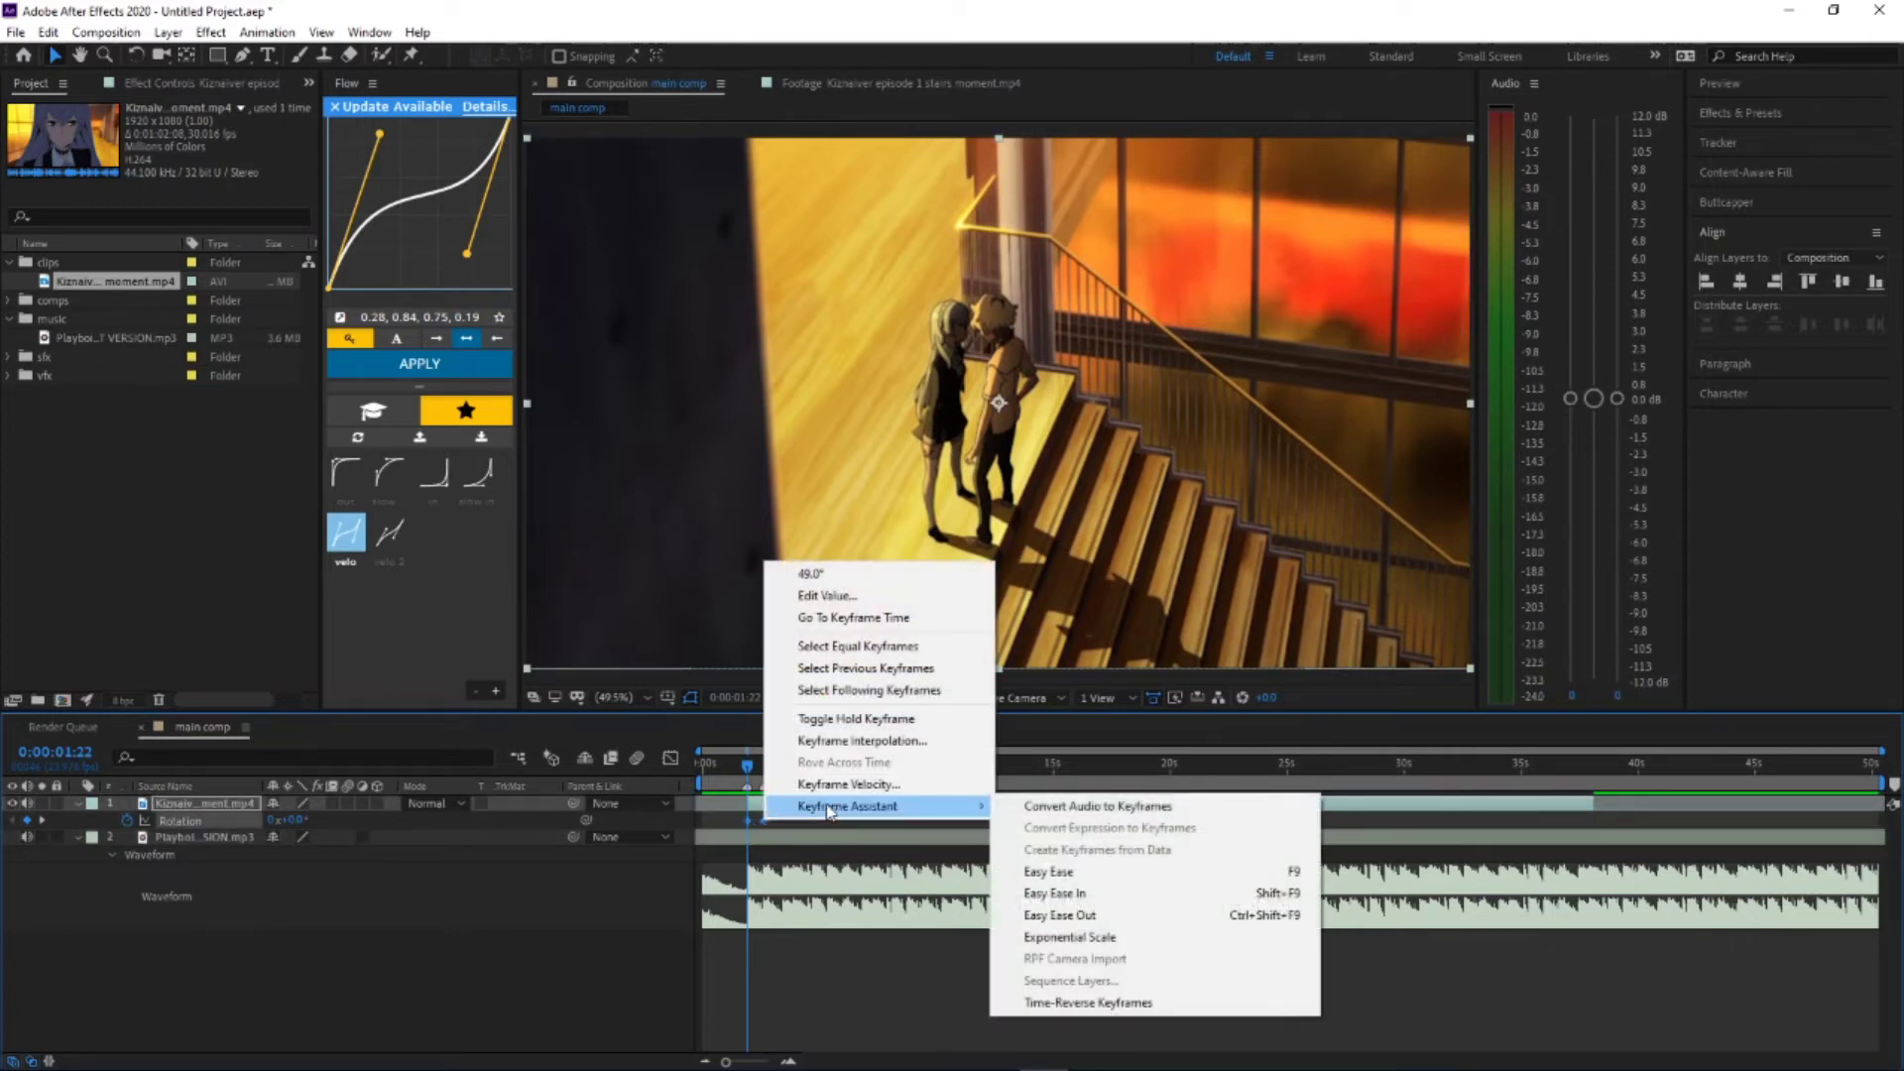
left_click(1056, 870)
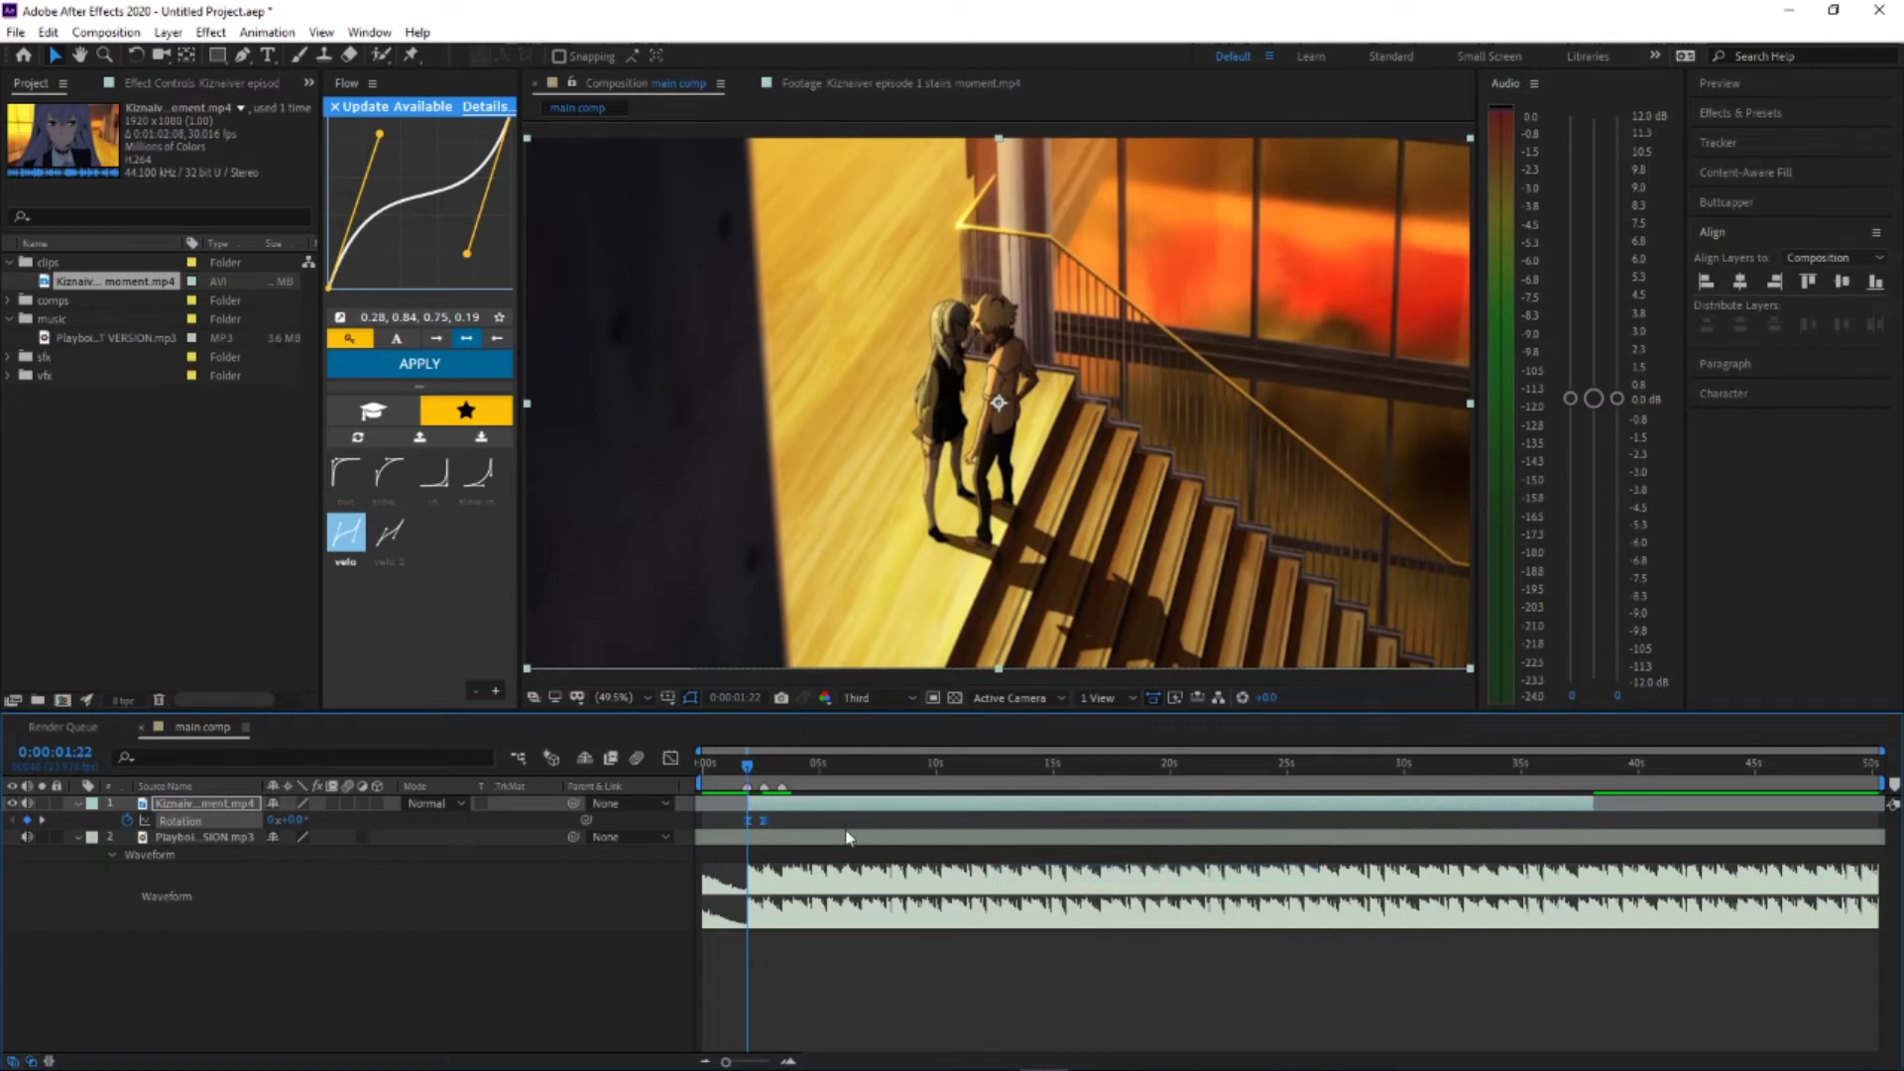
Step: Shape the Rotation speed curve in the Graph Editor so the spin starts fast and slows toward the second keyframe, and preview it
left_click(671, 758)
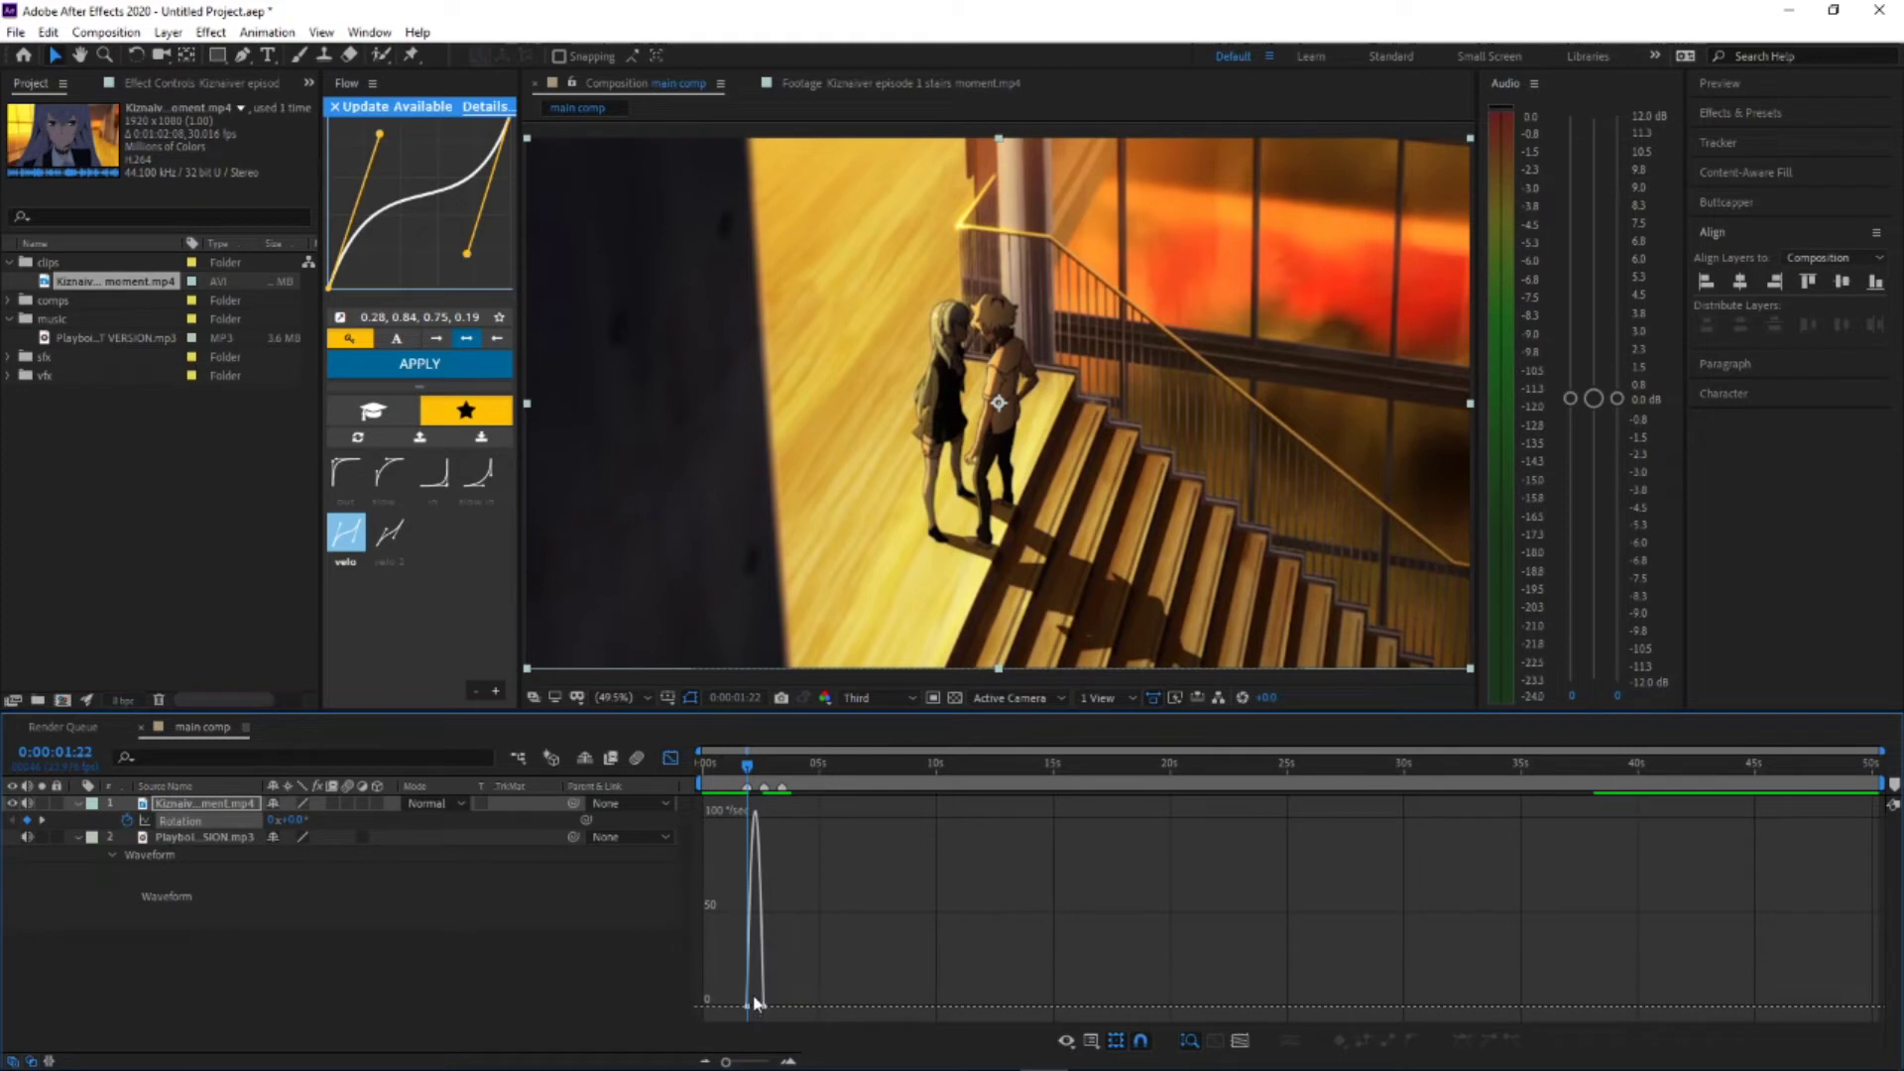
mouse_move(749, 978)
mouse_move(751, 940)
key("equal")
key("equal")
key("equal")
left_click(760, 1011)
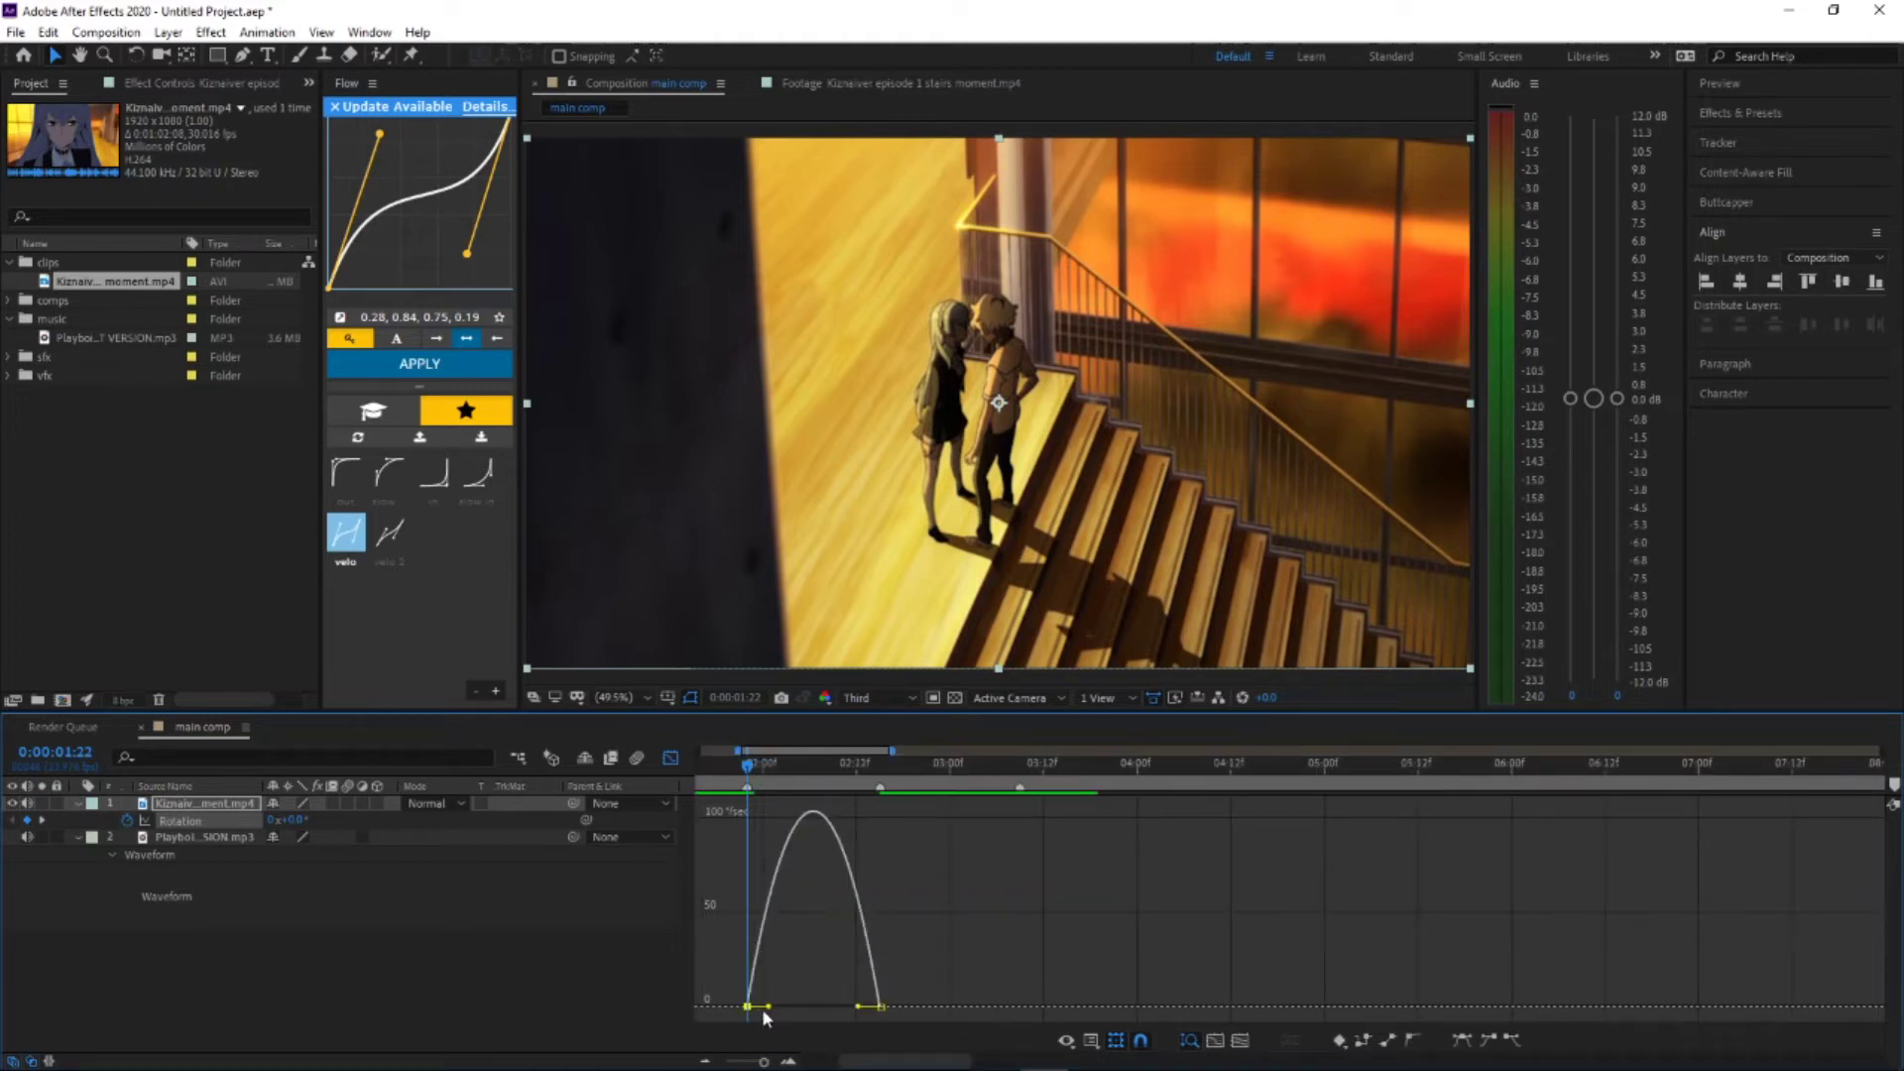
left_click_drag(768, 1012, 778, 813)
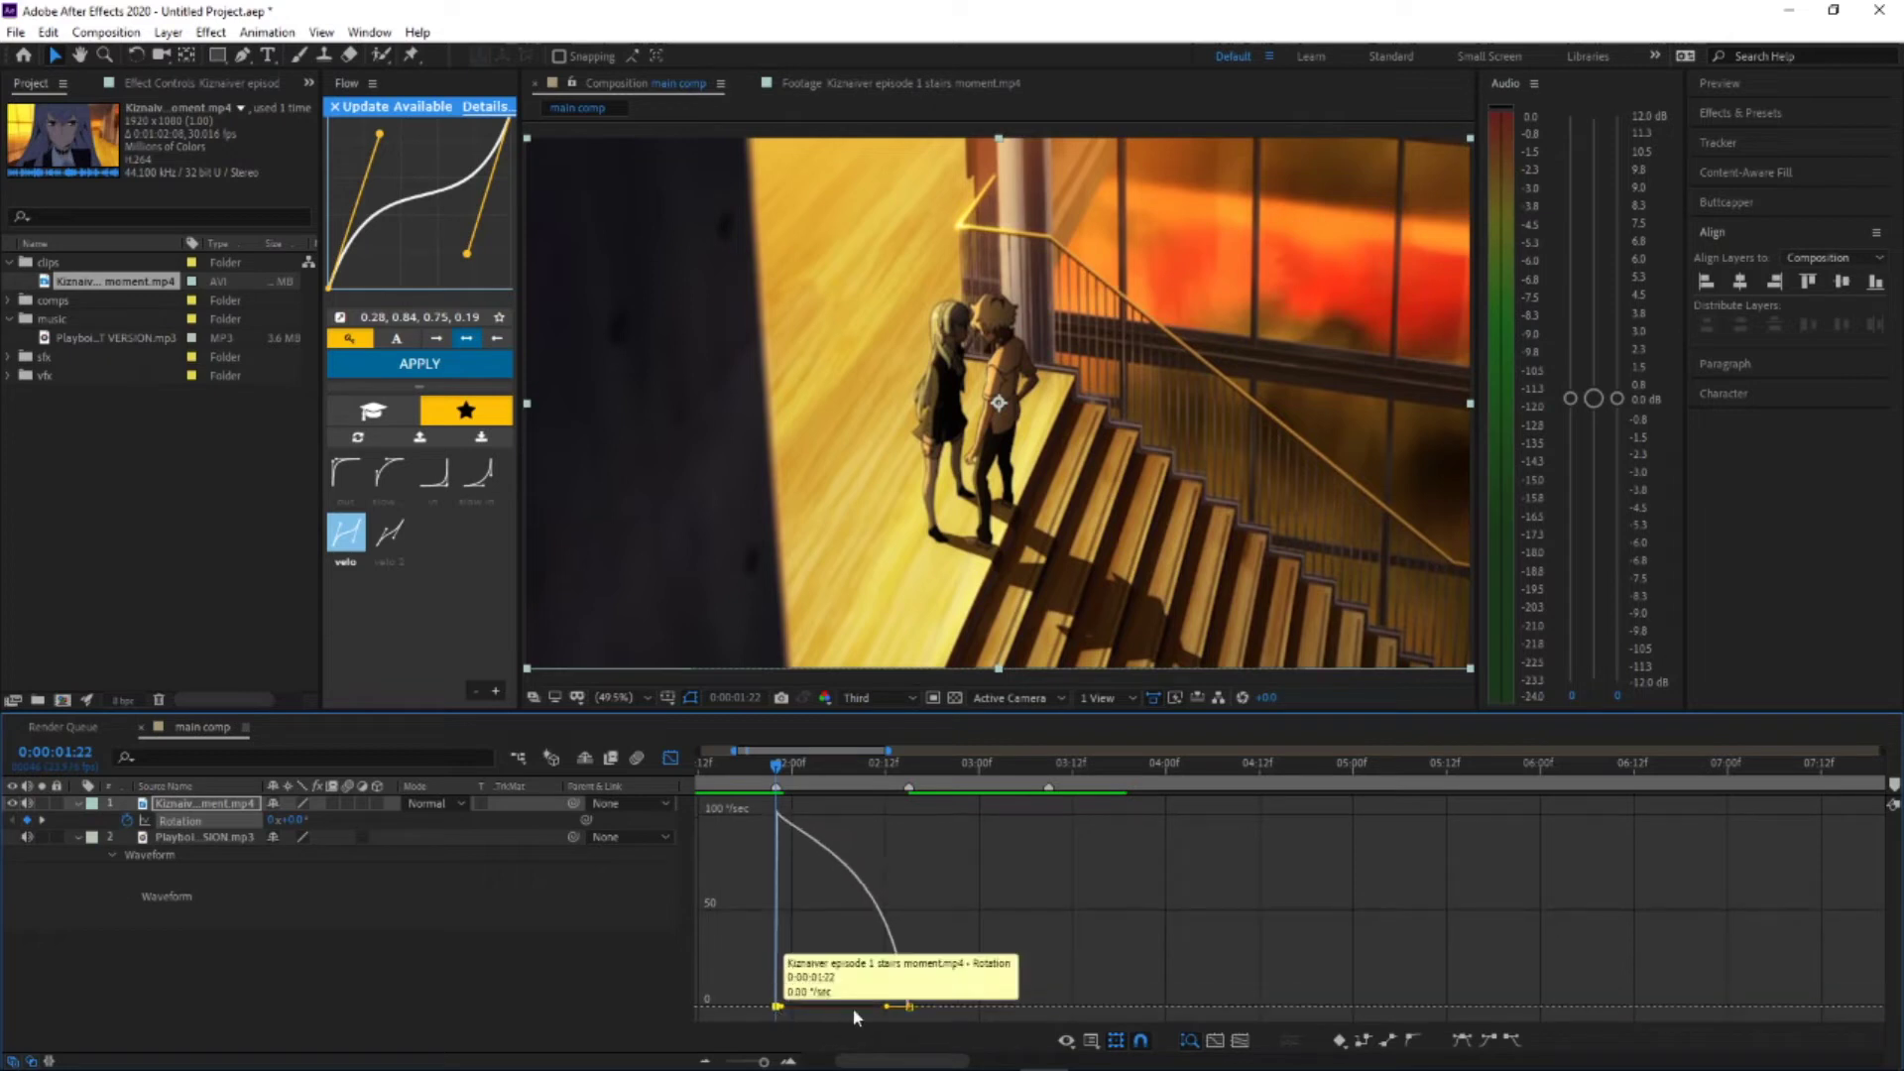
left_click_drag(870, 1006, 821, 1006)
key("space")
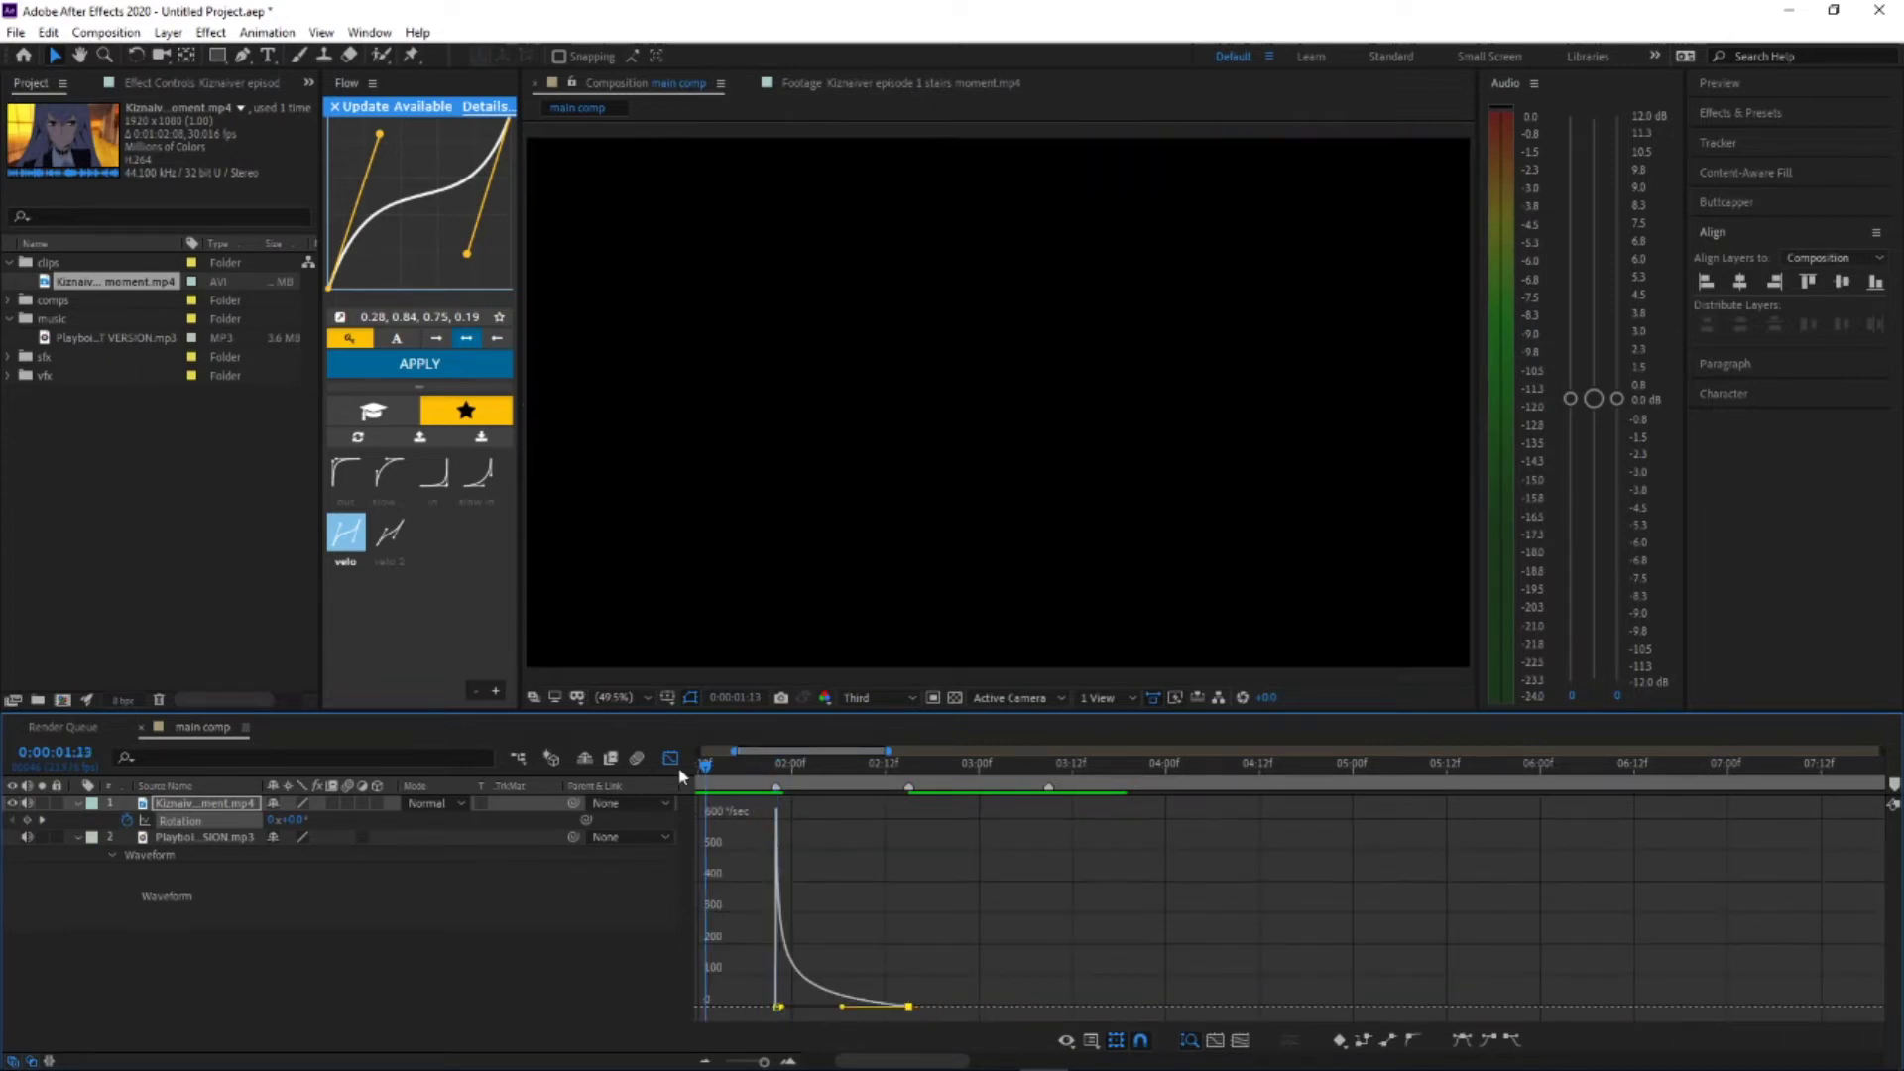
Step: Reshape the Rotation speed curve so the spin starts slowly and peaks at the second keyframe, and preview it from 0:00:01:07
left_click(735, 777)
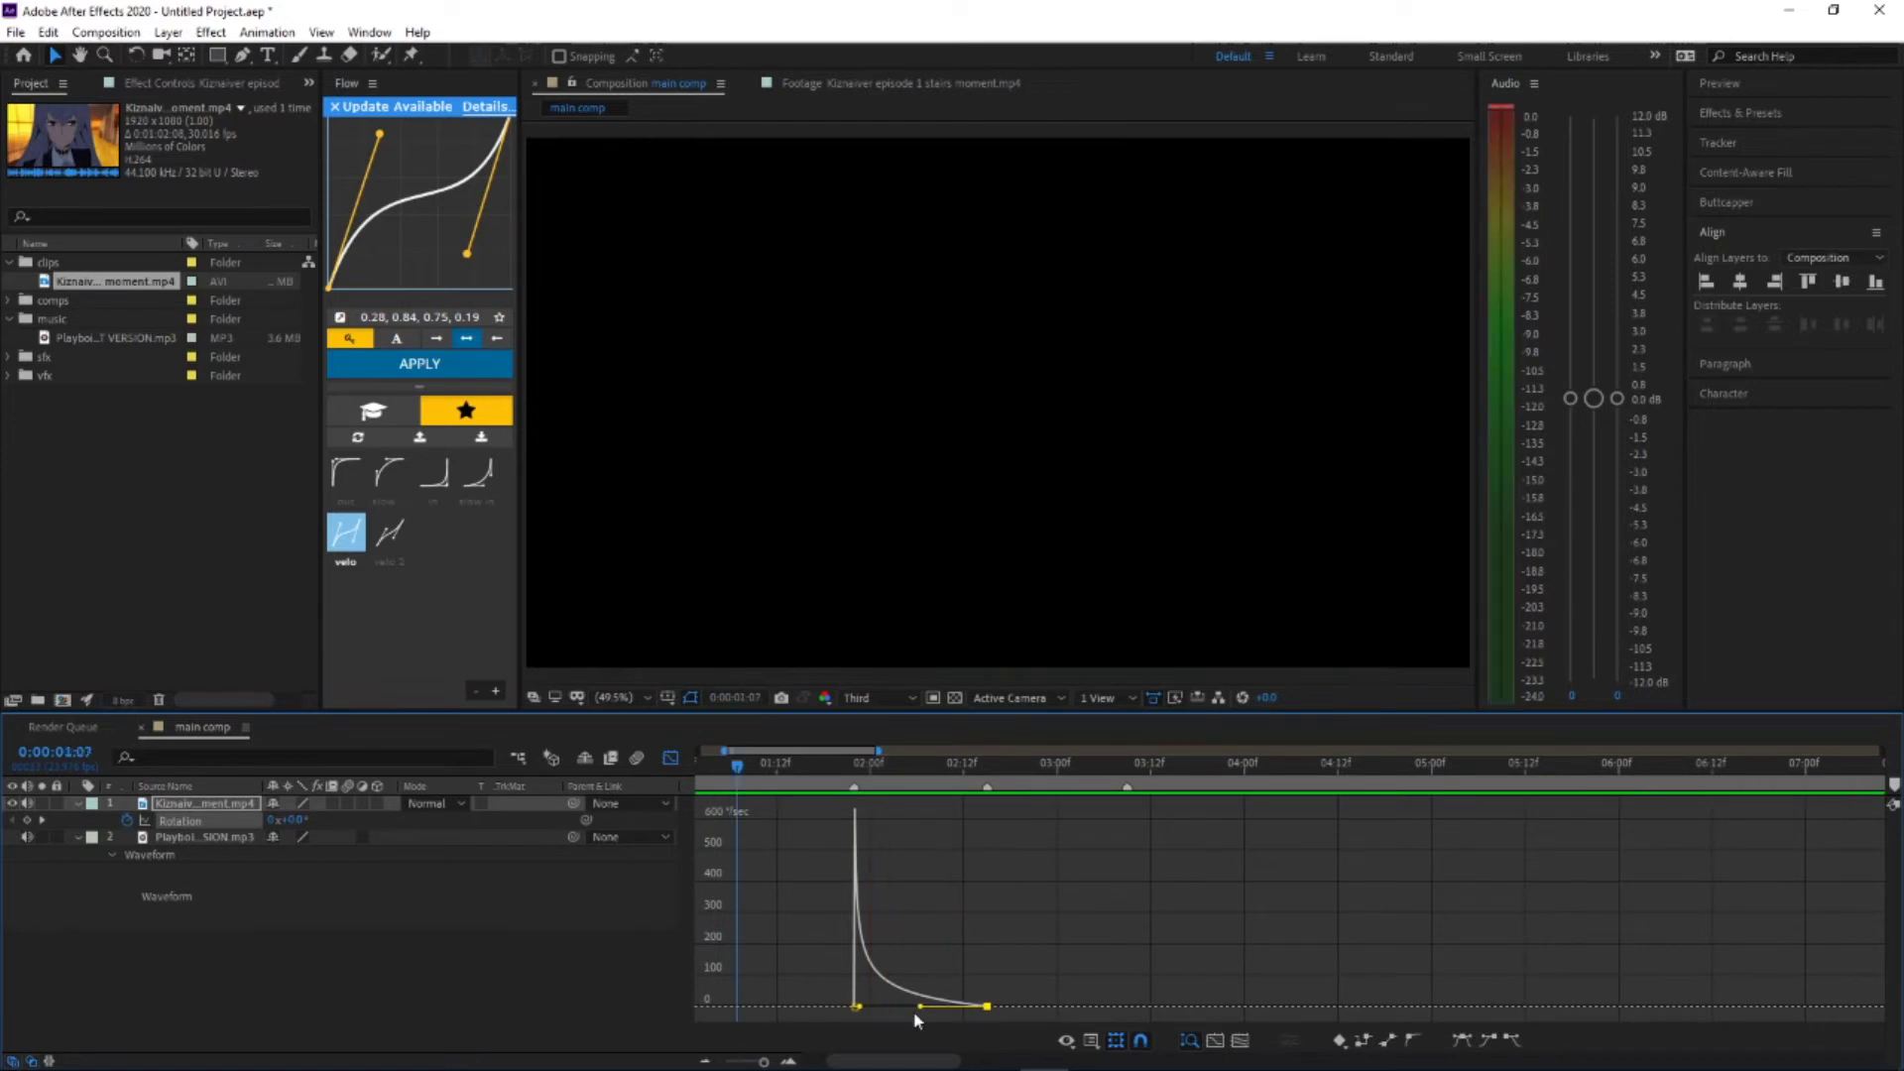
left_click_drag(920, 1008, 985, 1008)
left_click_drag(861, 1008, 945, 1007)
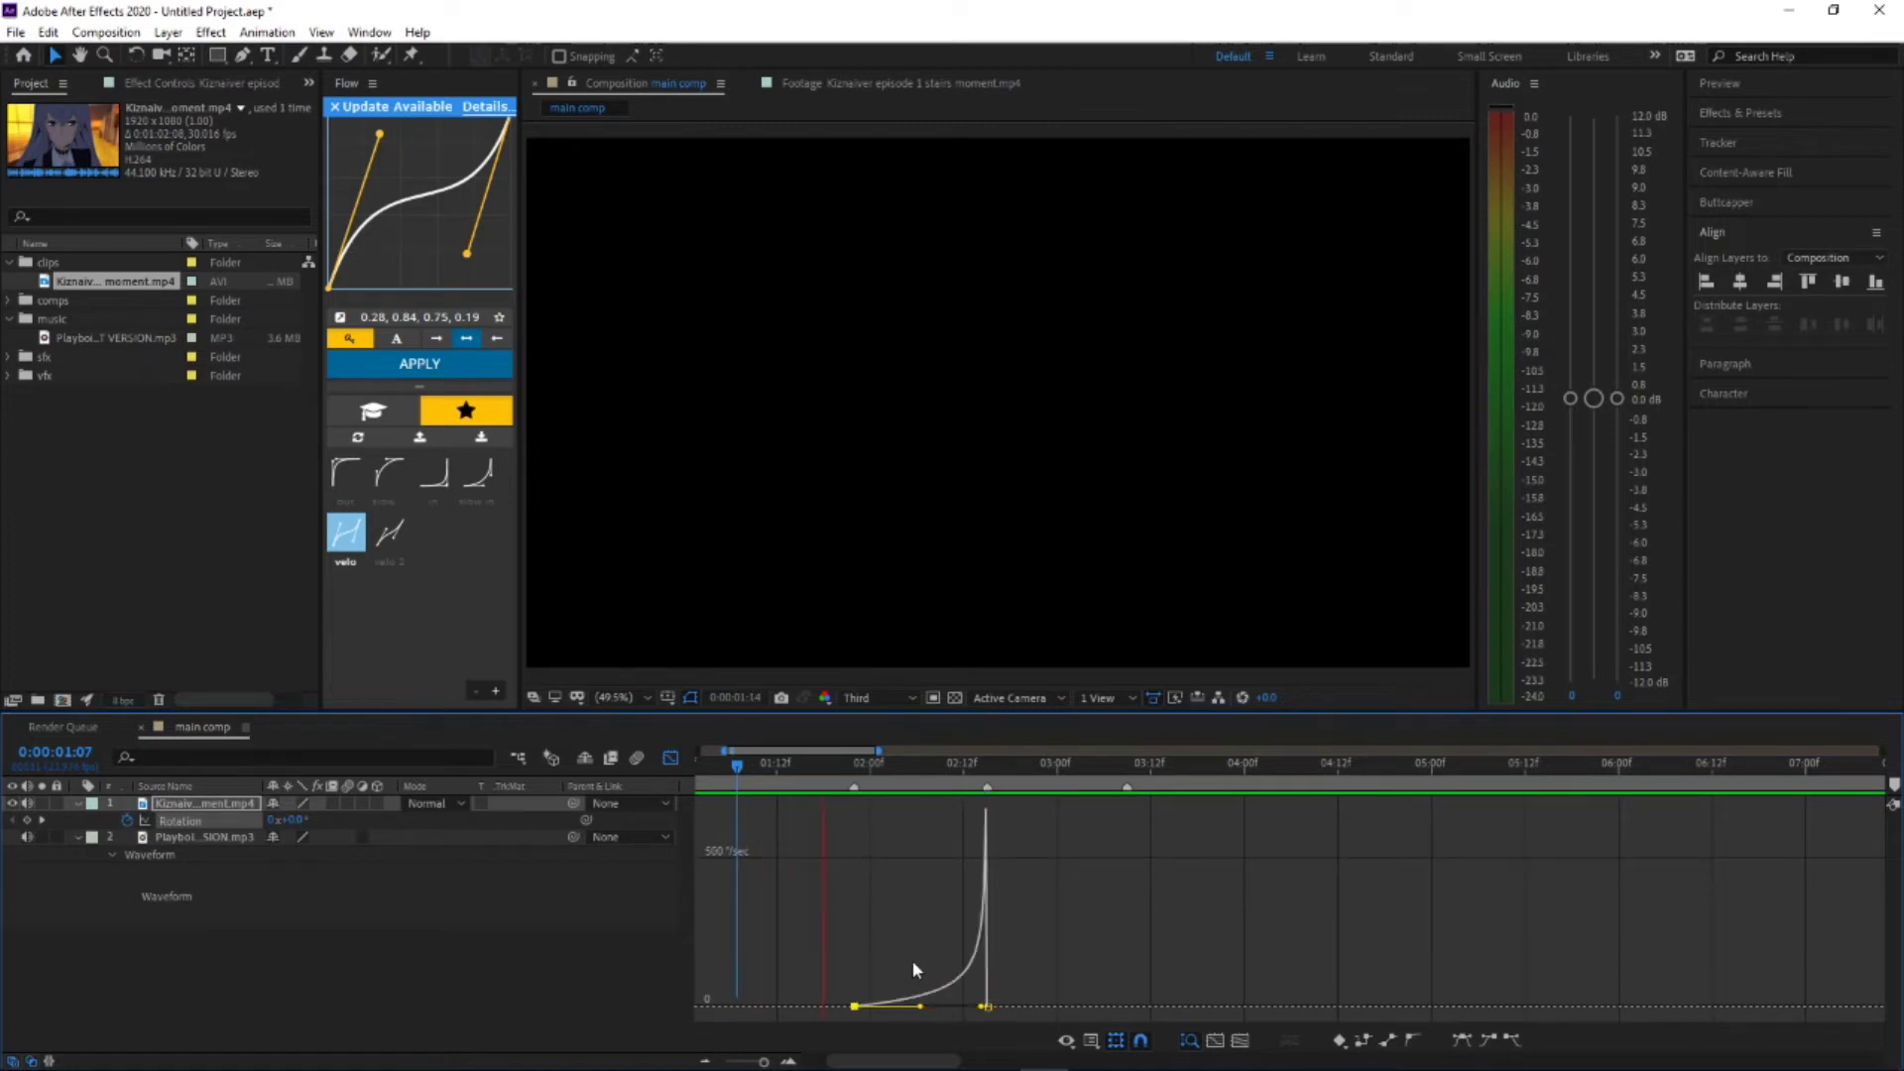
key("space")
key("space")
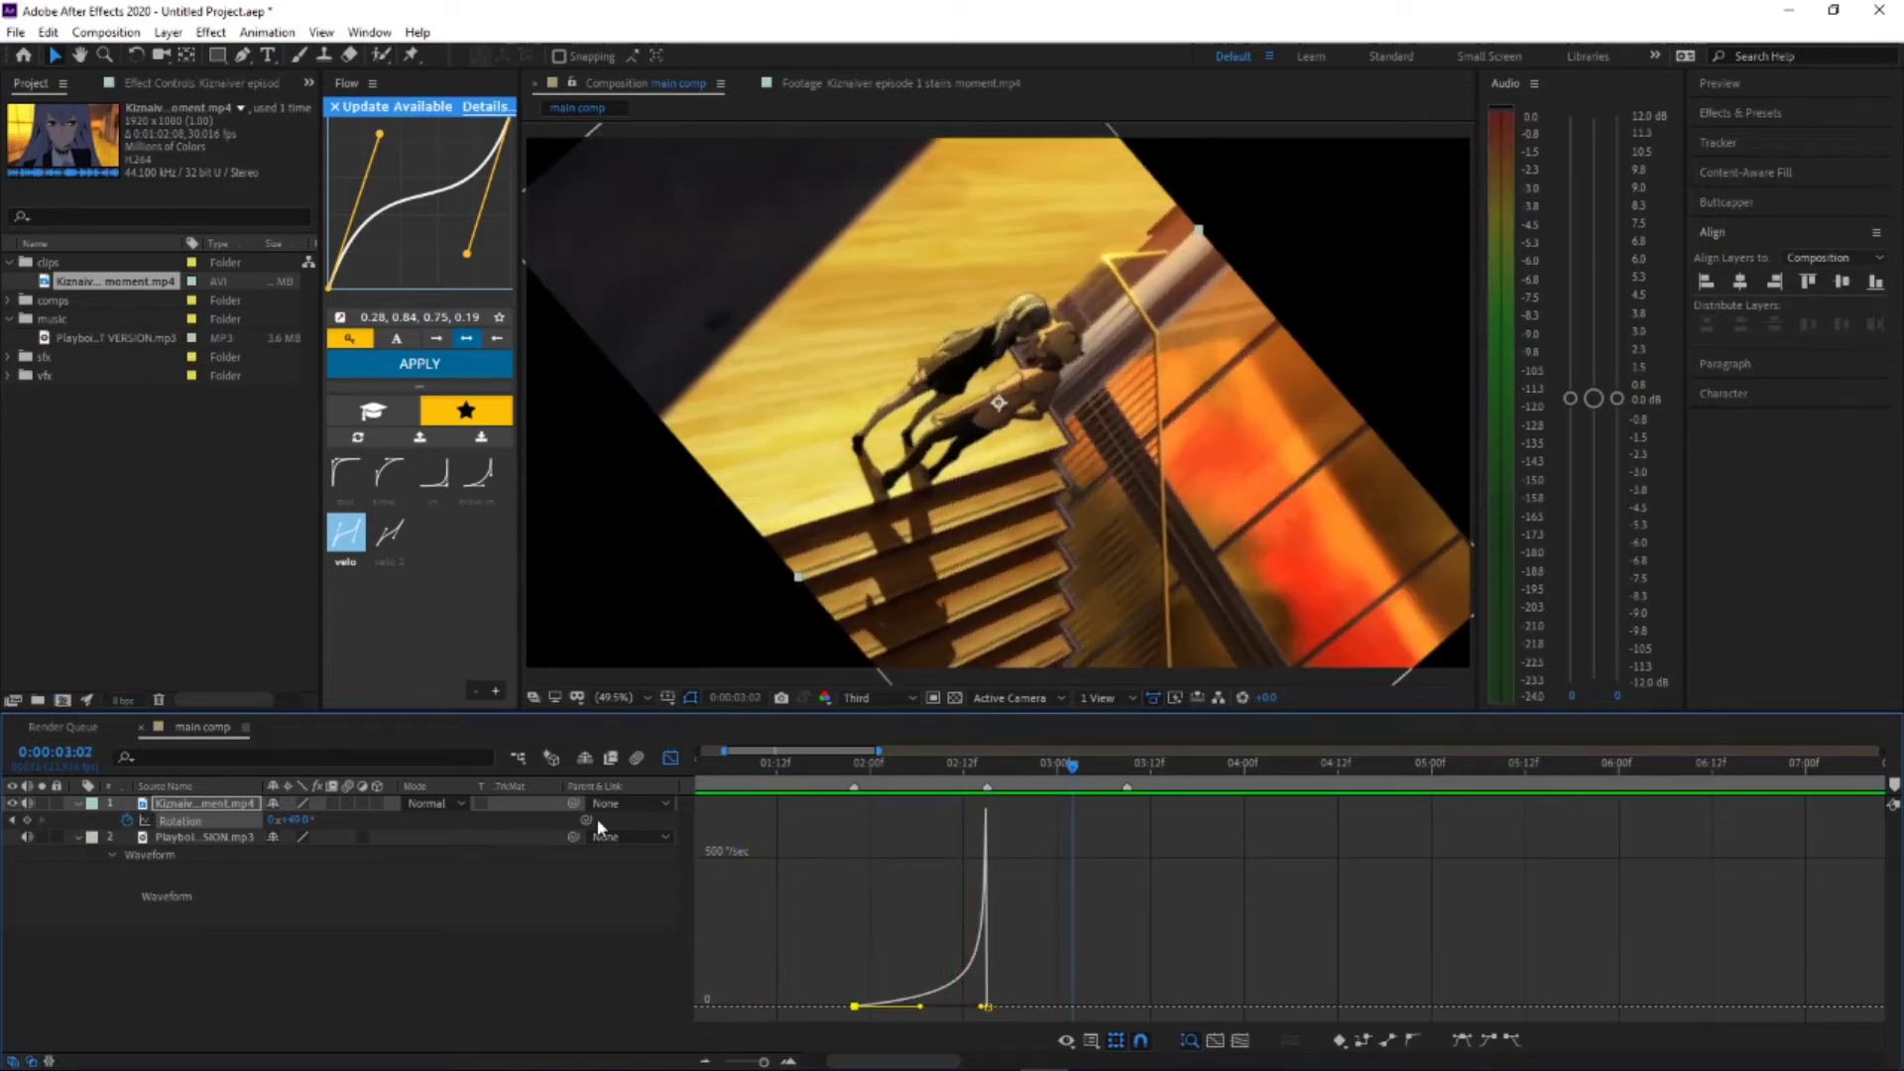
Step: Leave the Graph Editor, return to 0:00:01:22 and remove all of the clip's Rotation keyframes
left_click(670, 758)
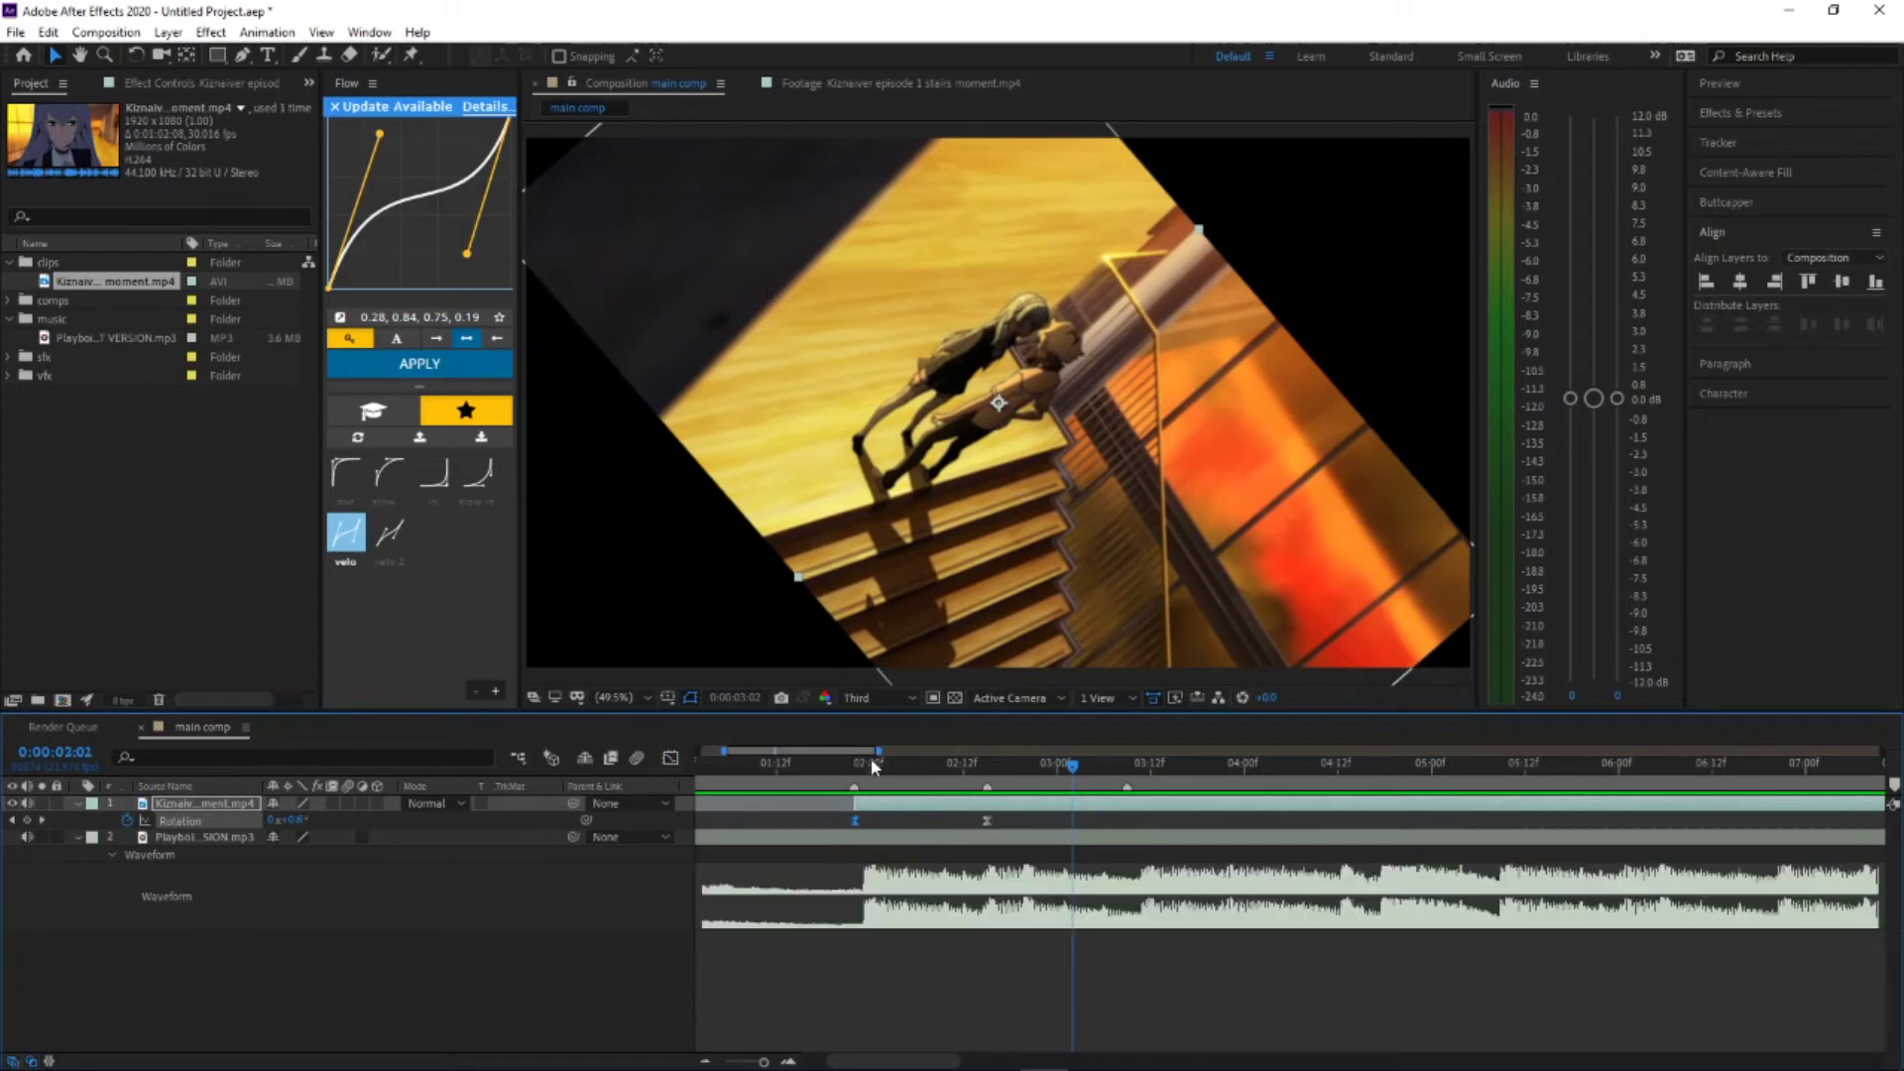
key("j")
key("j")
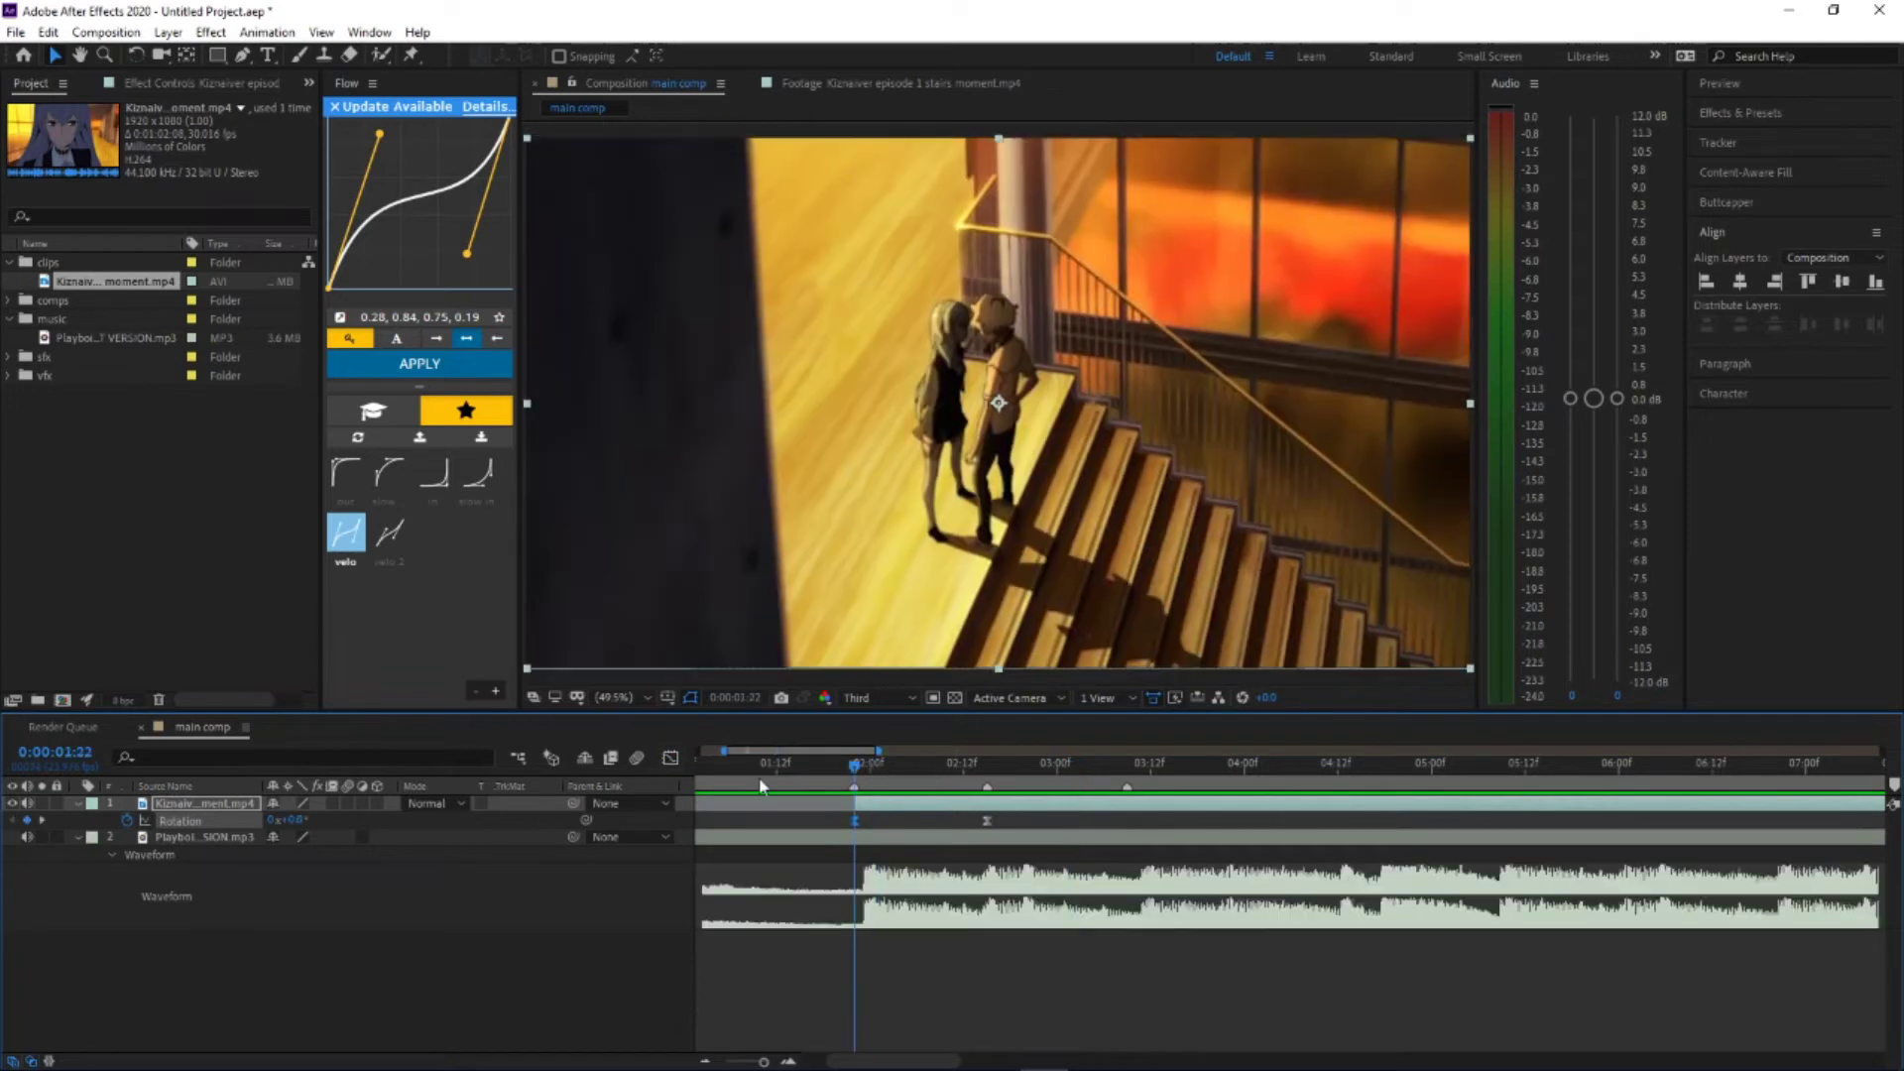
left_click(125, 820)
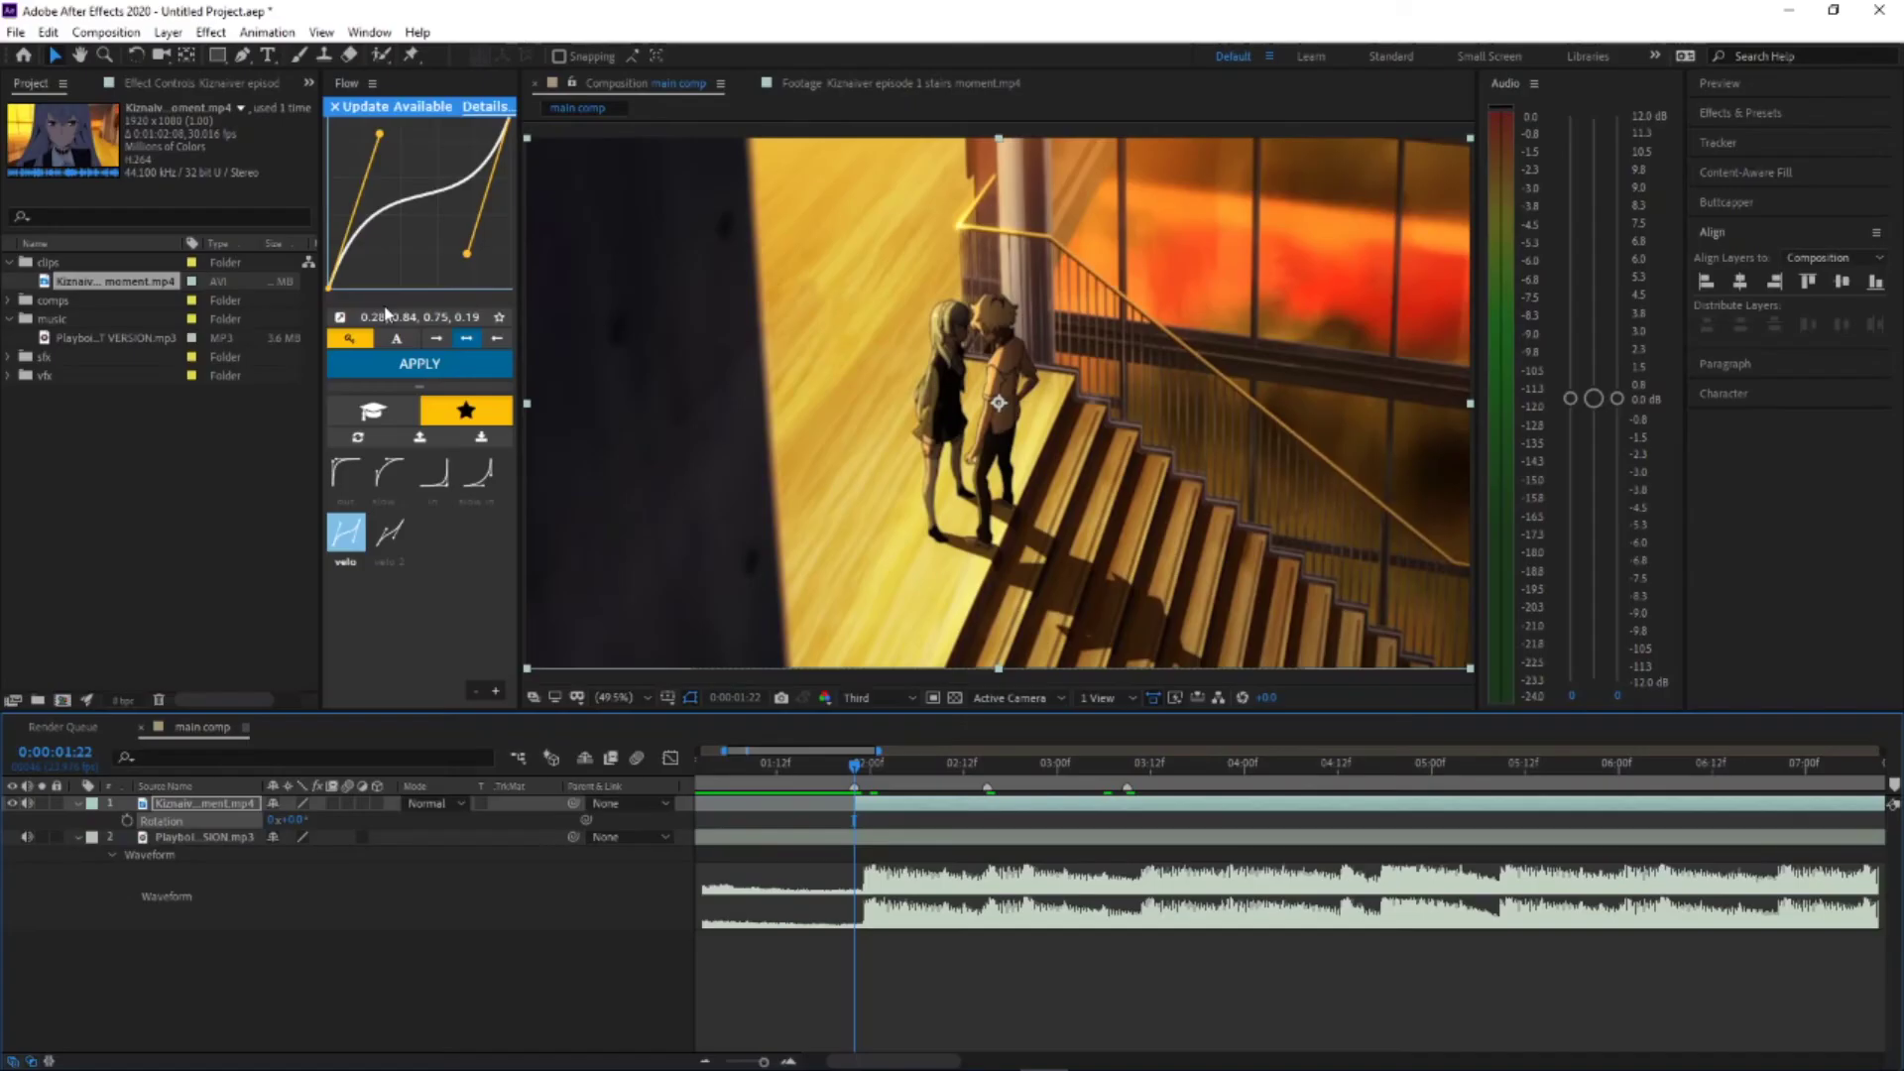
Step: Add a new adjustment layer above the clip in the main comp
left_click(167, 32)
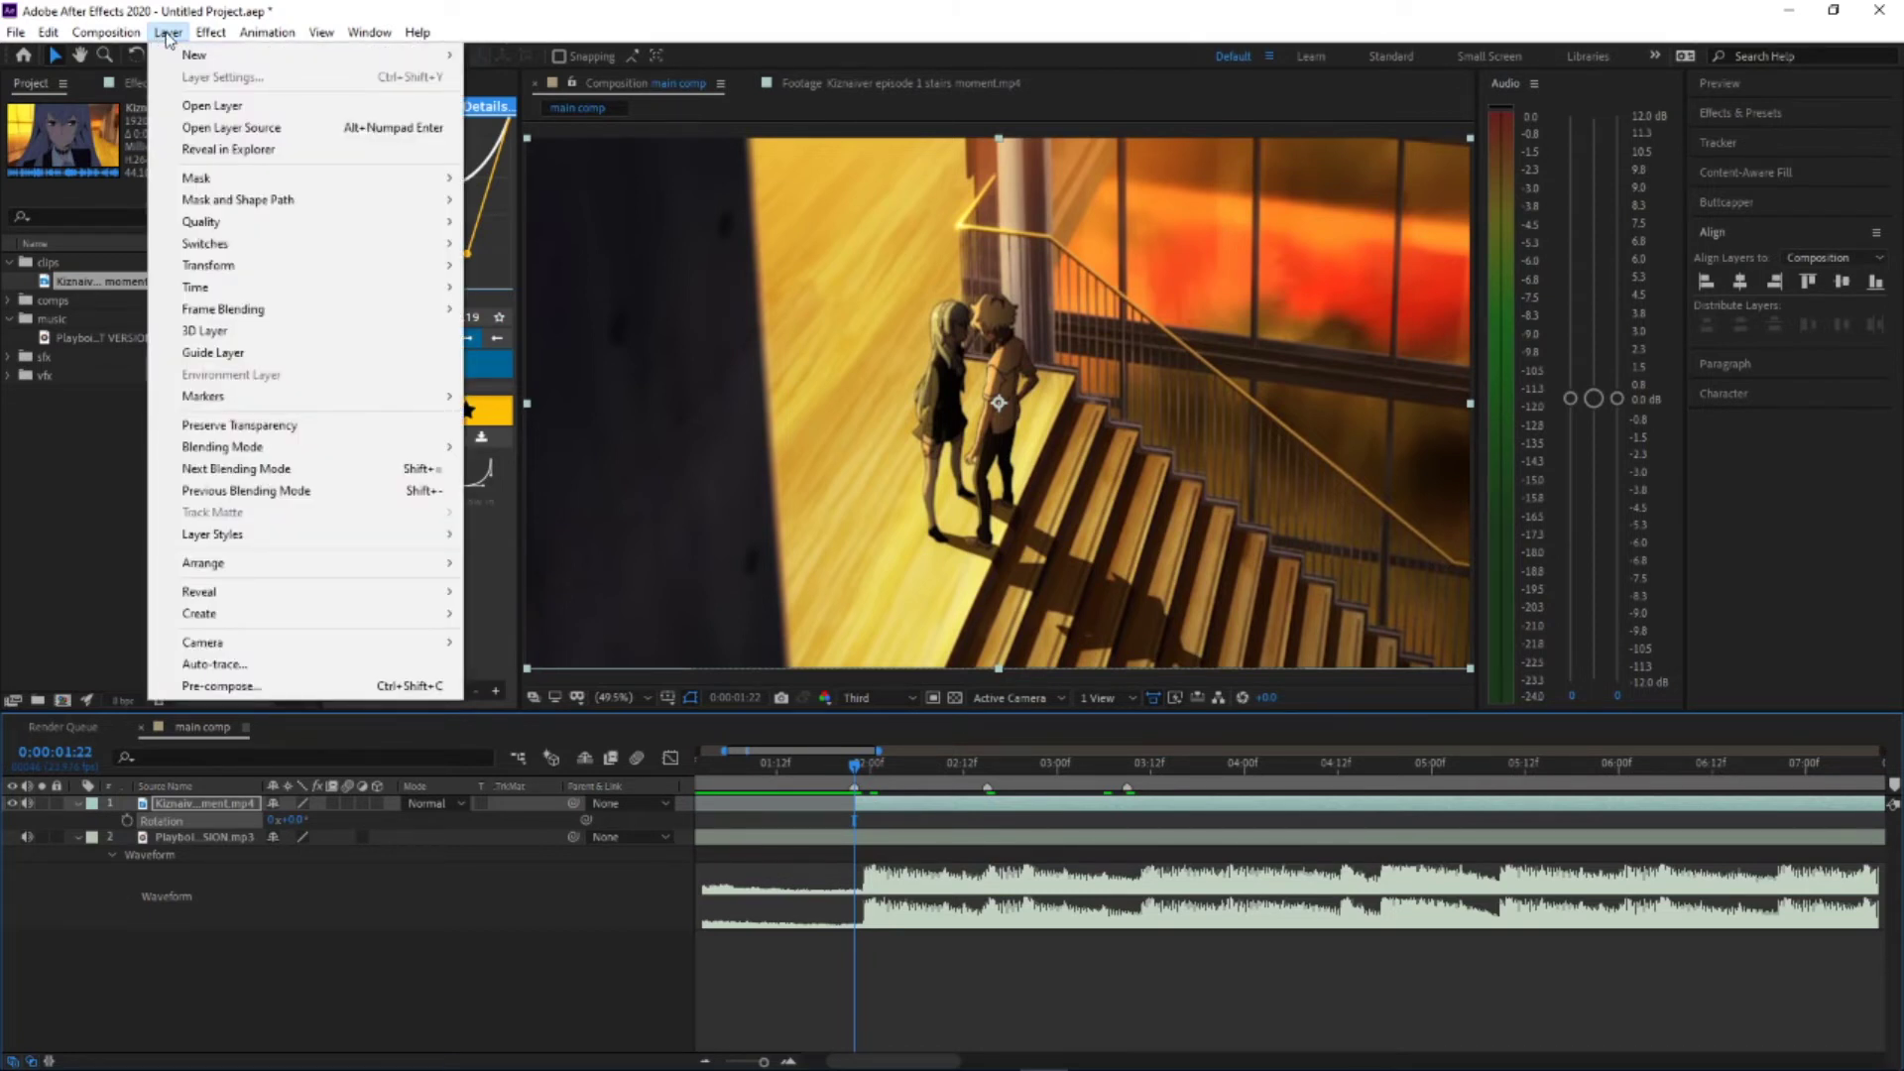
mouse_move(277, 58)
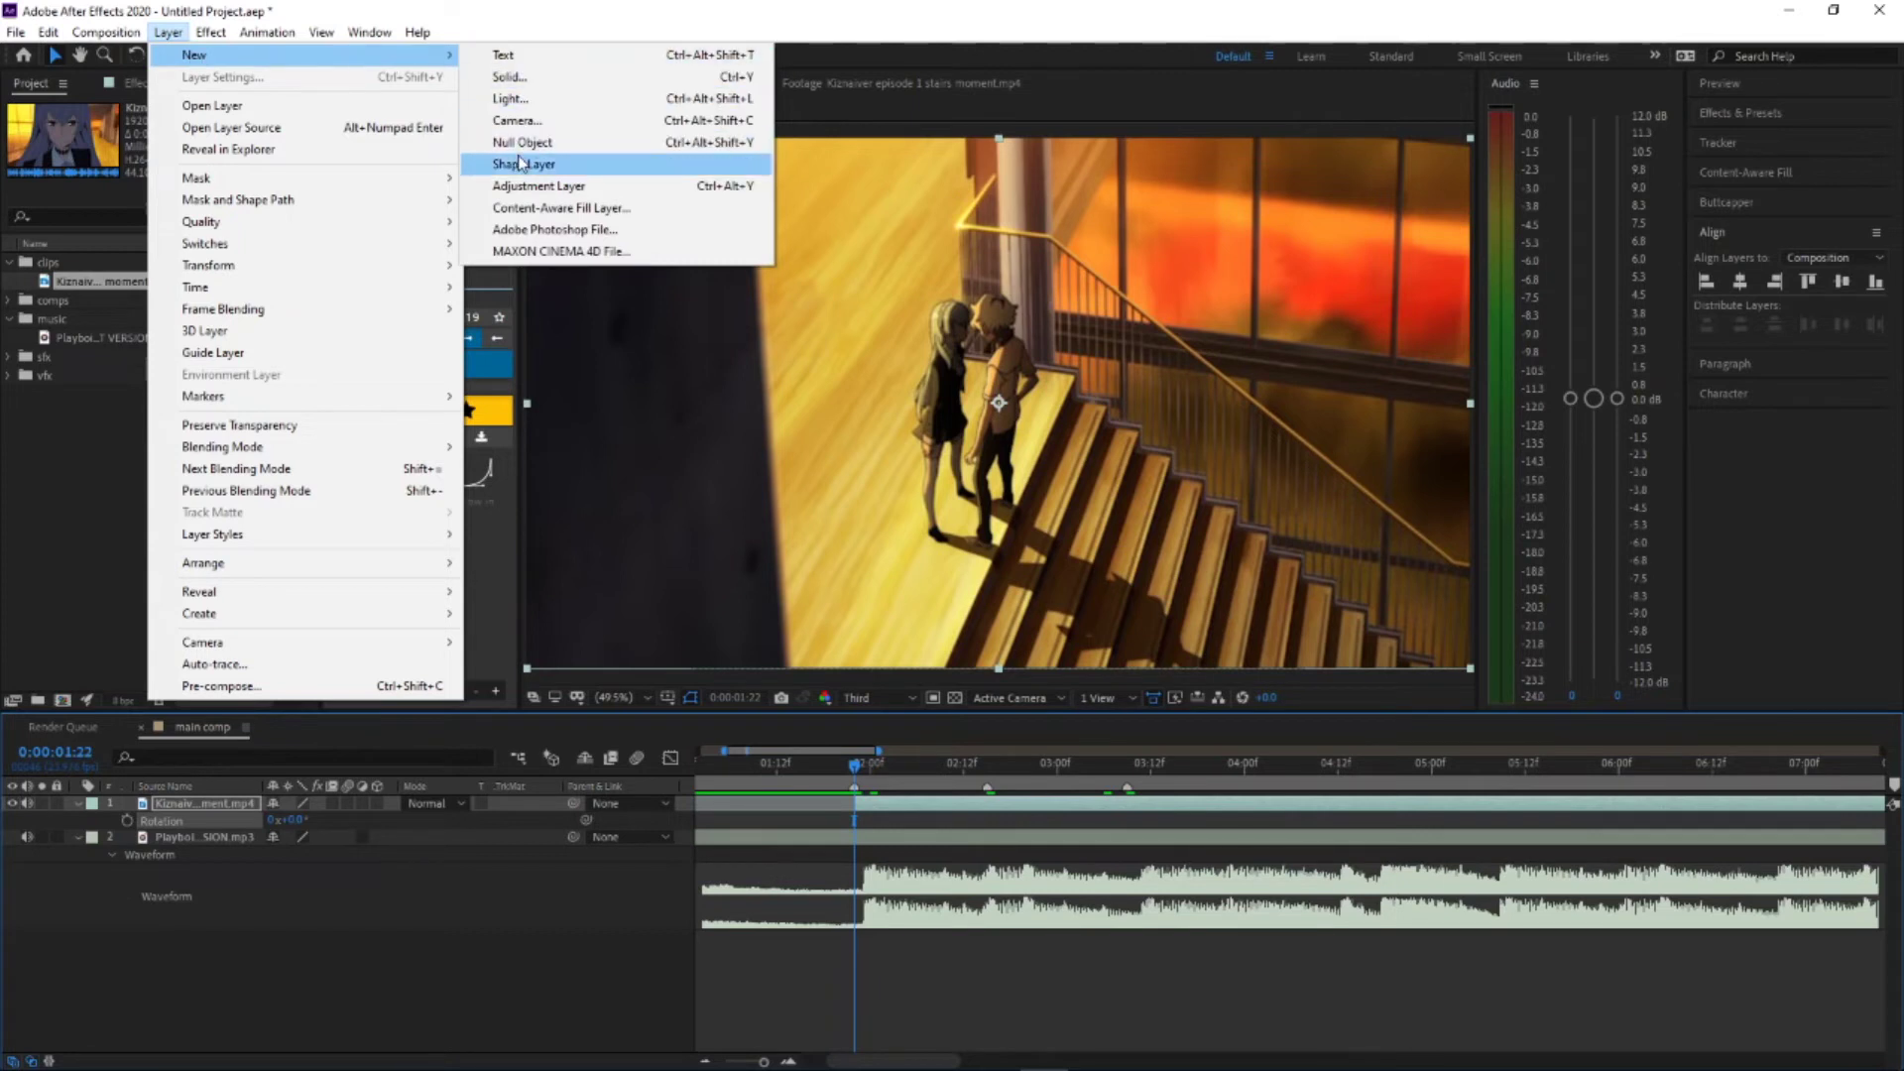
left_click(563, 189)
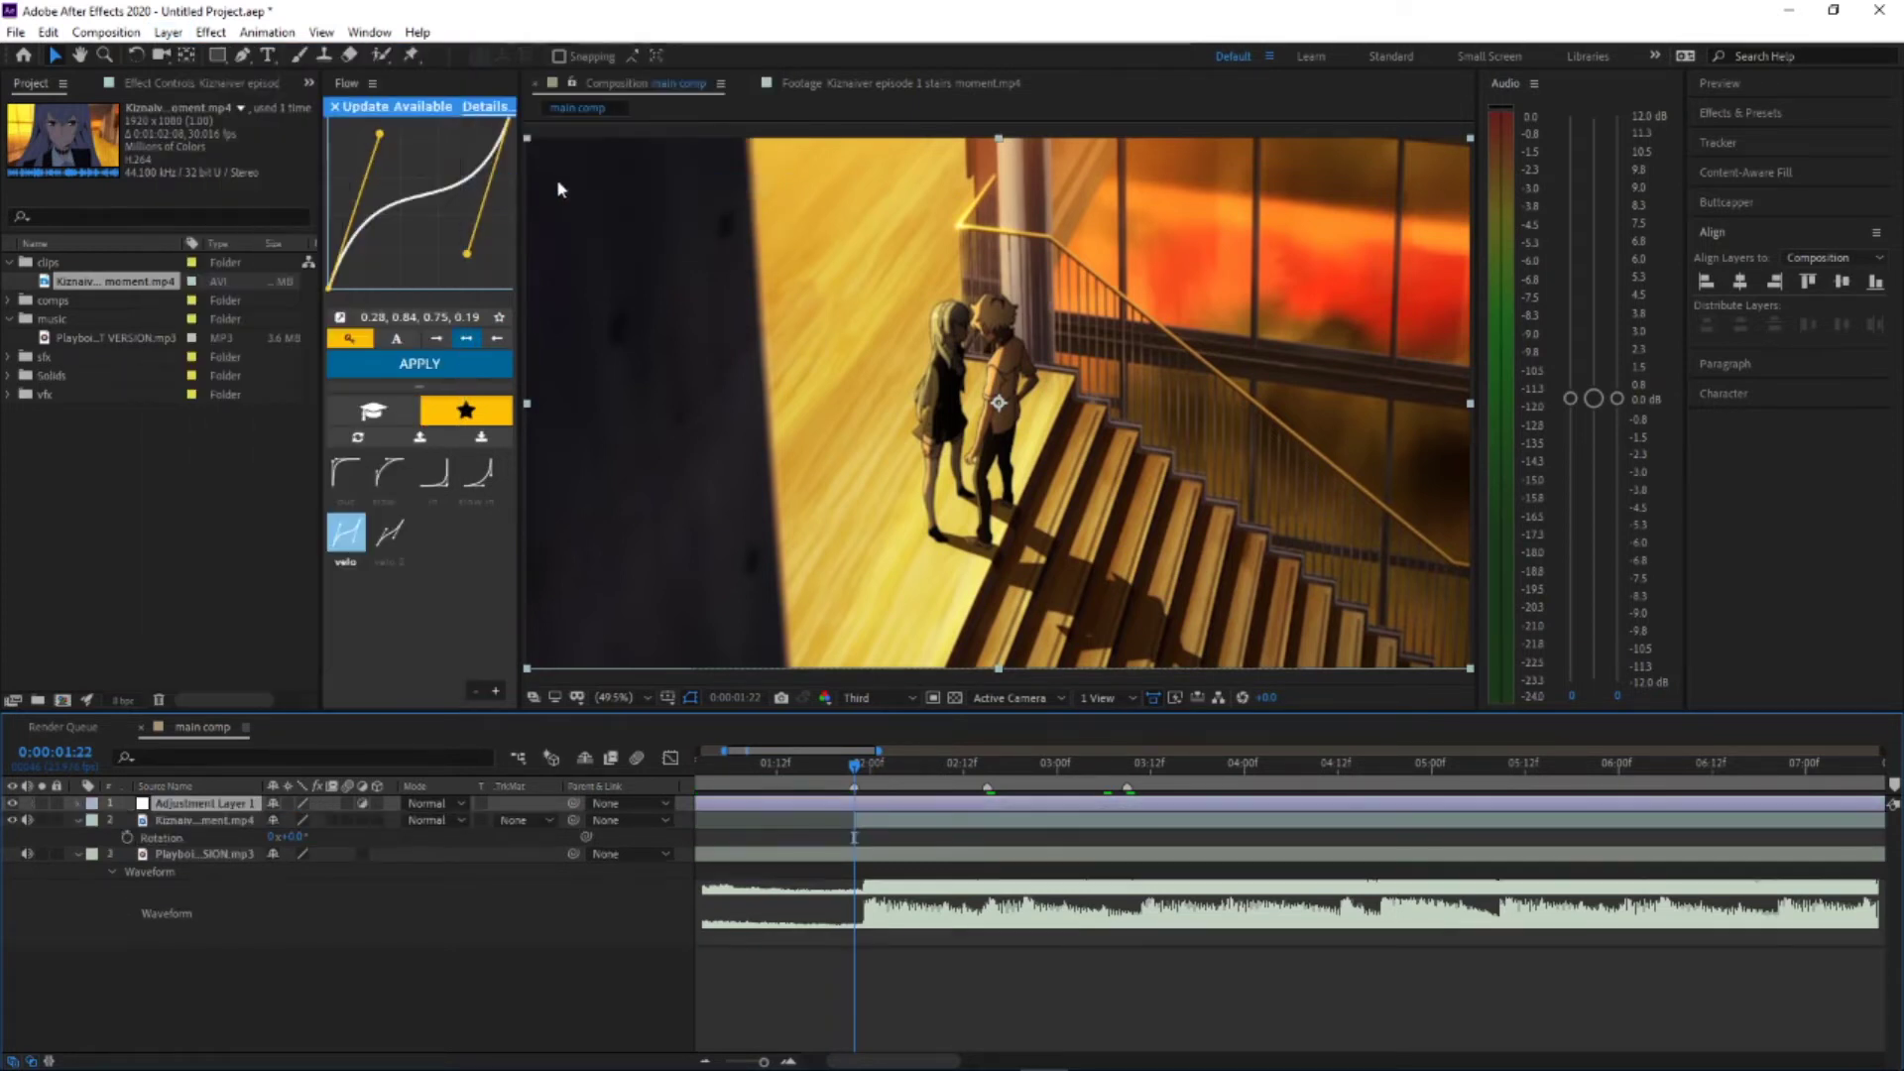
Step: Add a null object above the adjustment layer in the main comp
left_click(167, 32)
mouse_move(177, 55)
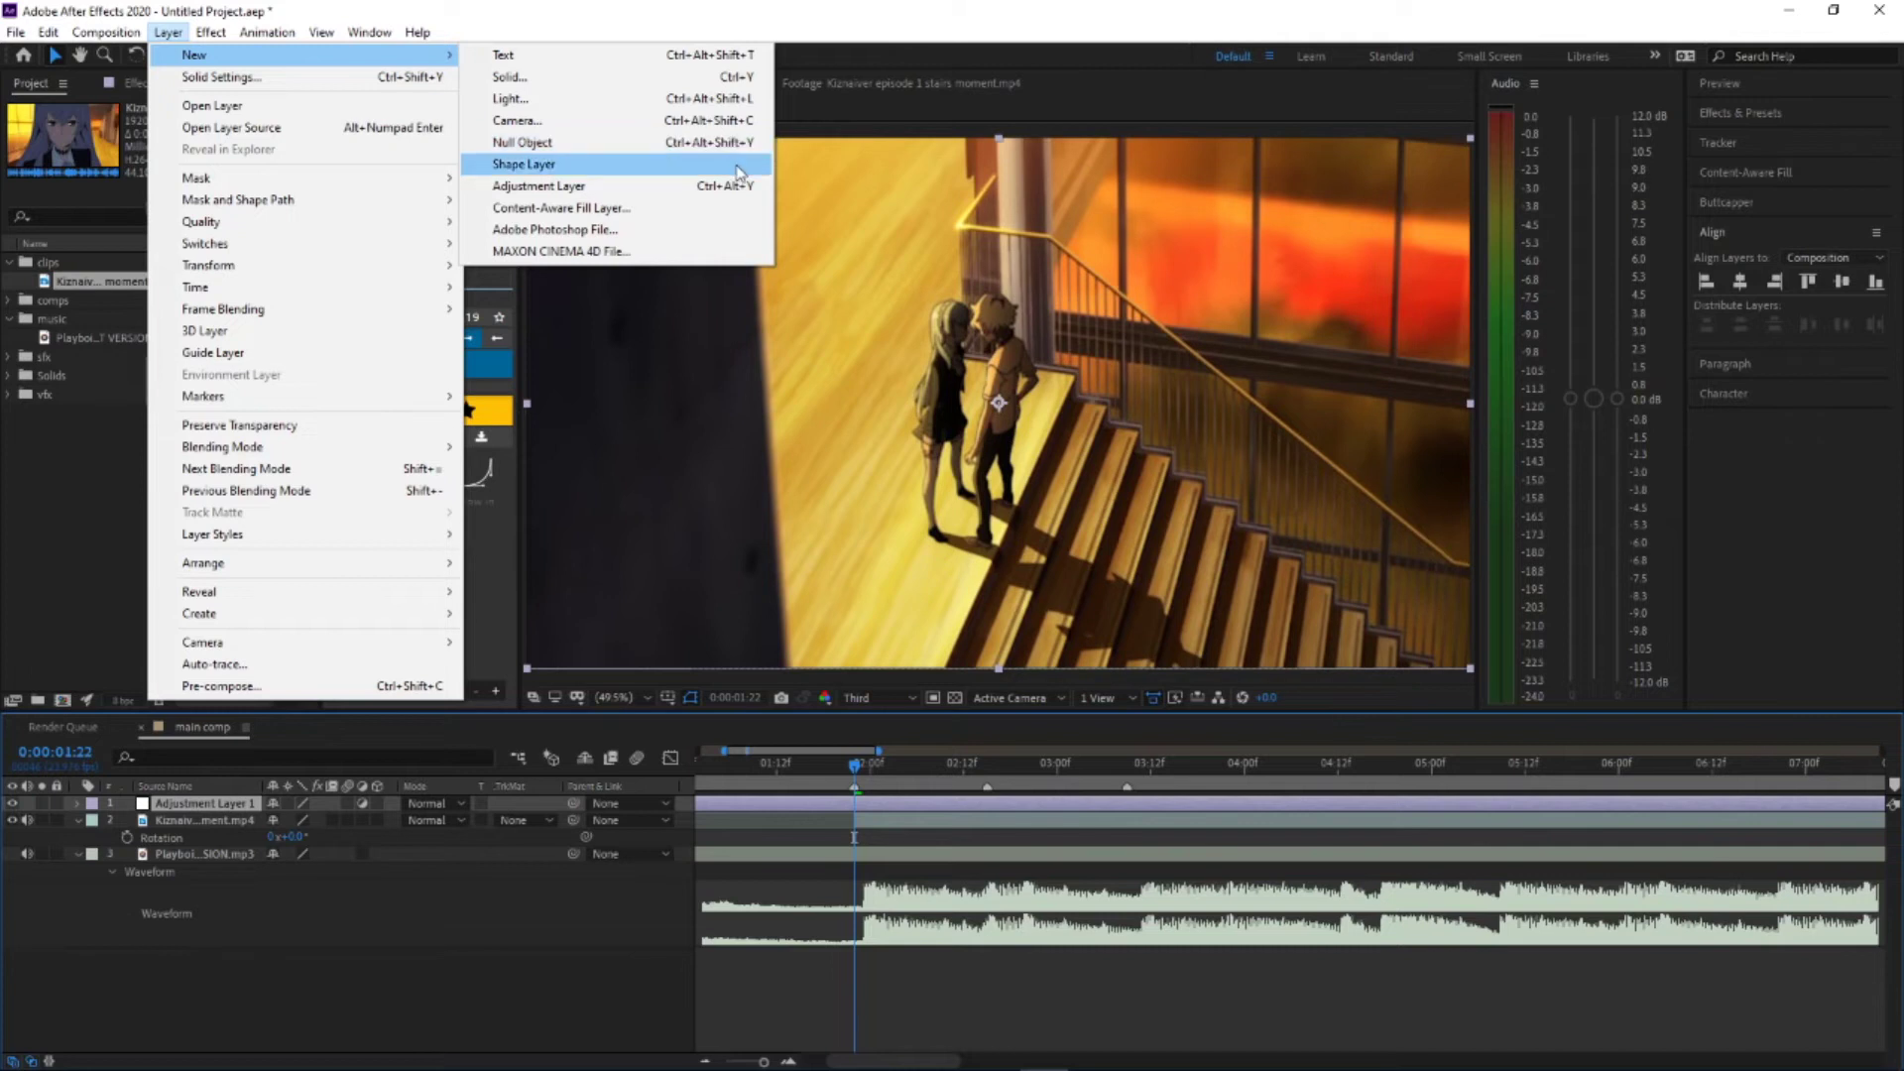
left_click(694, 142)
Step: Toggle the layers' visibility and the music's audio off and on, and delete the null object
left_click(12, 803)
left_click(12, 820)
left_click(13, 837)
left_click(27, 871)
left_click(27, 871)
left_click(13, 837)
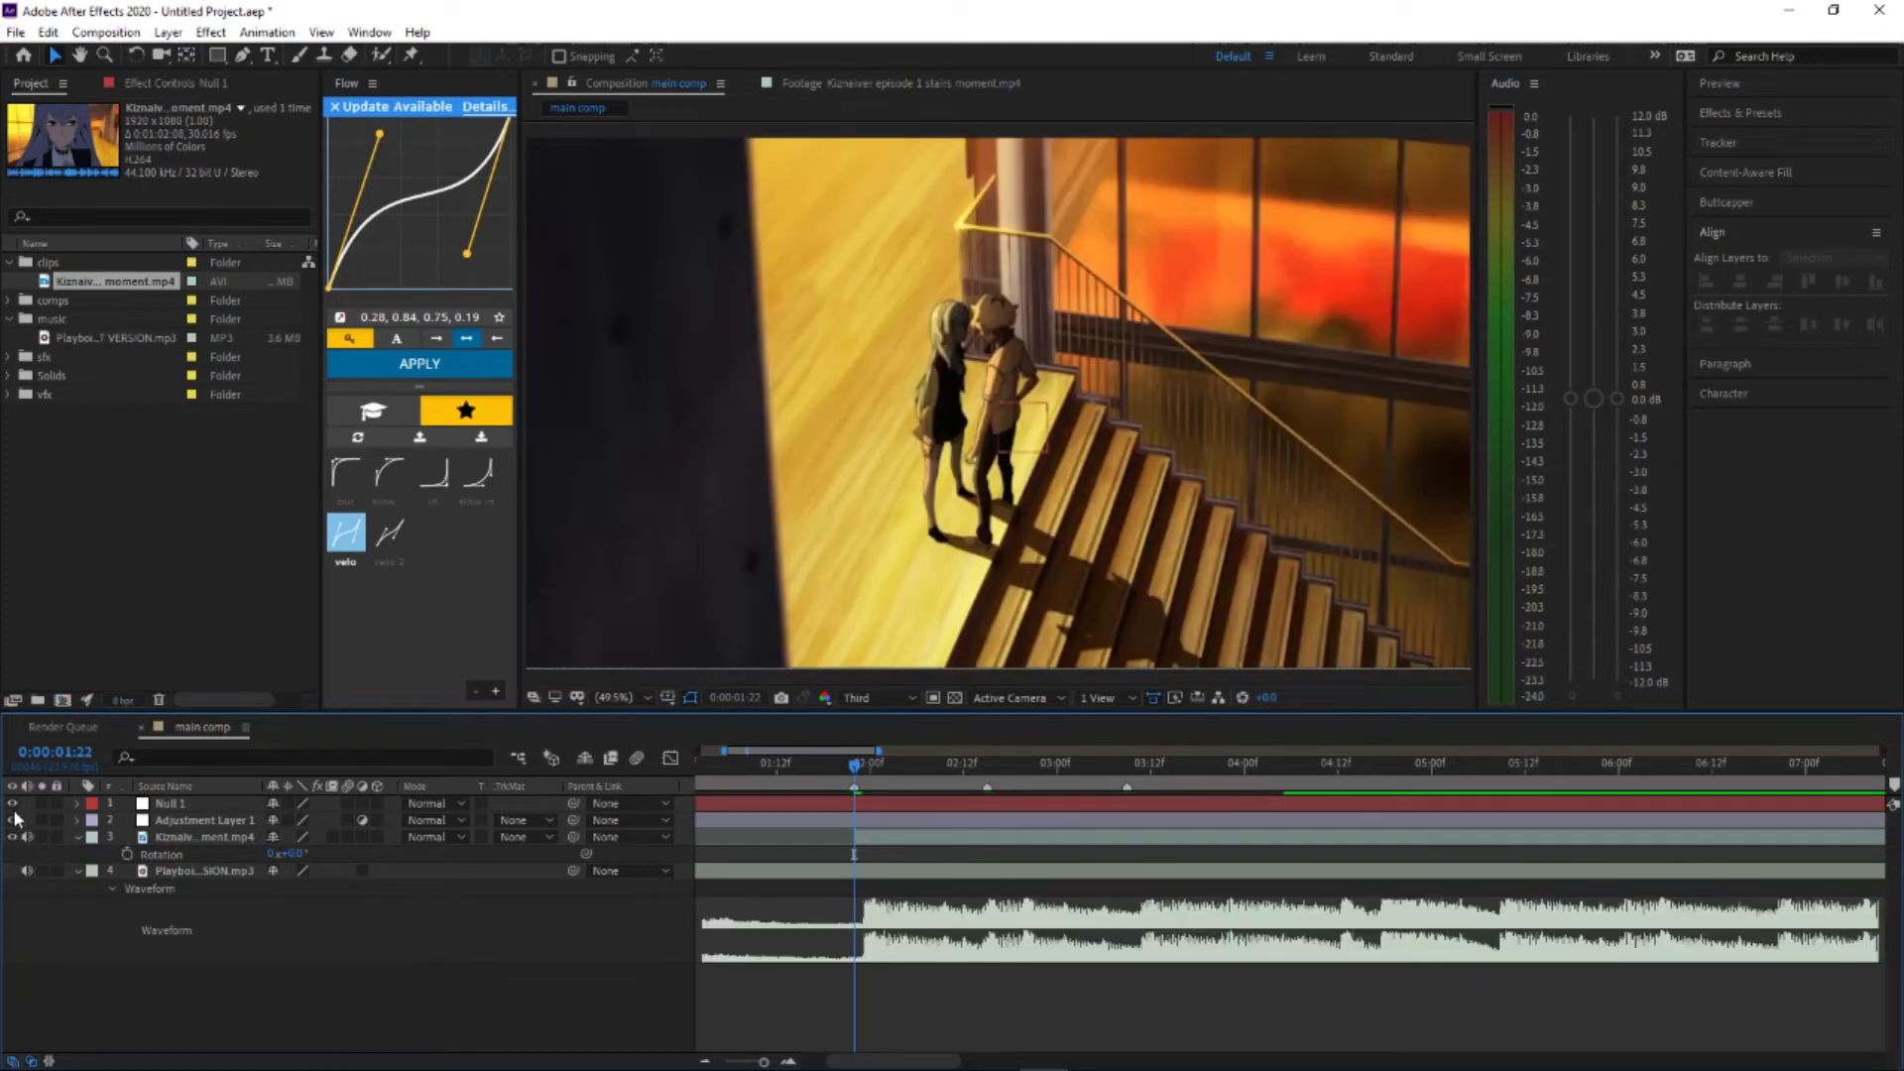
left_click(198, 808)
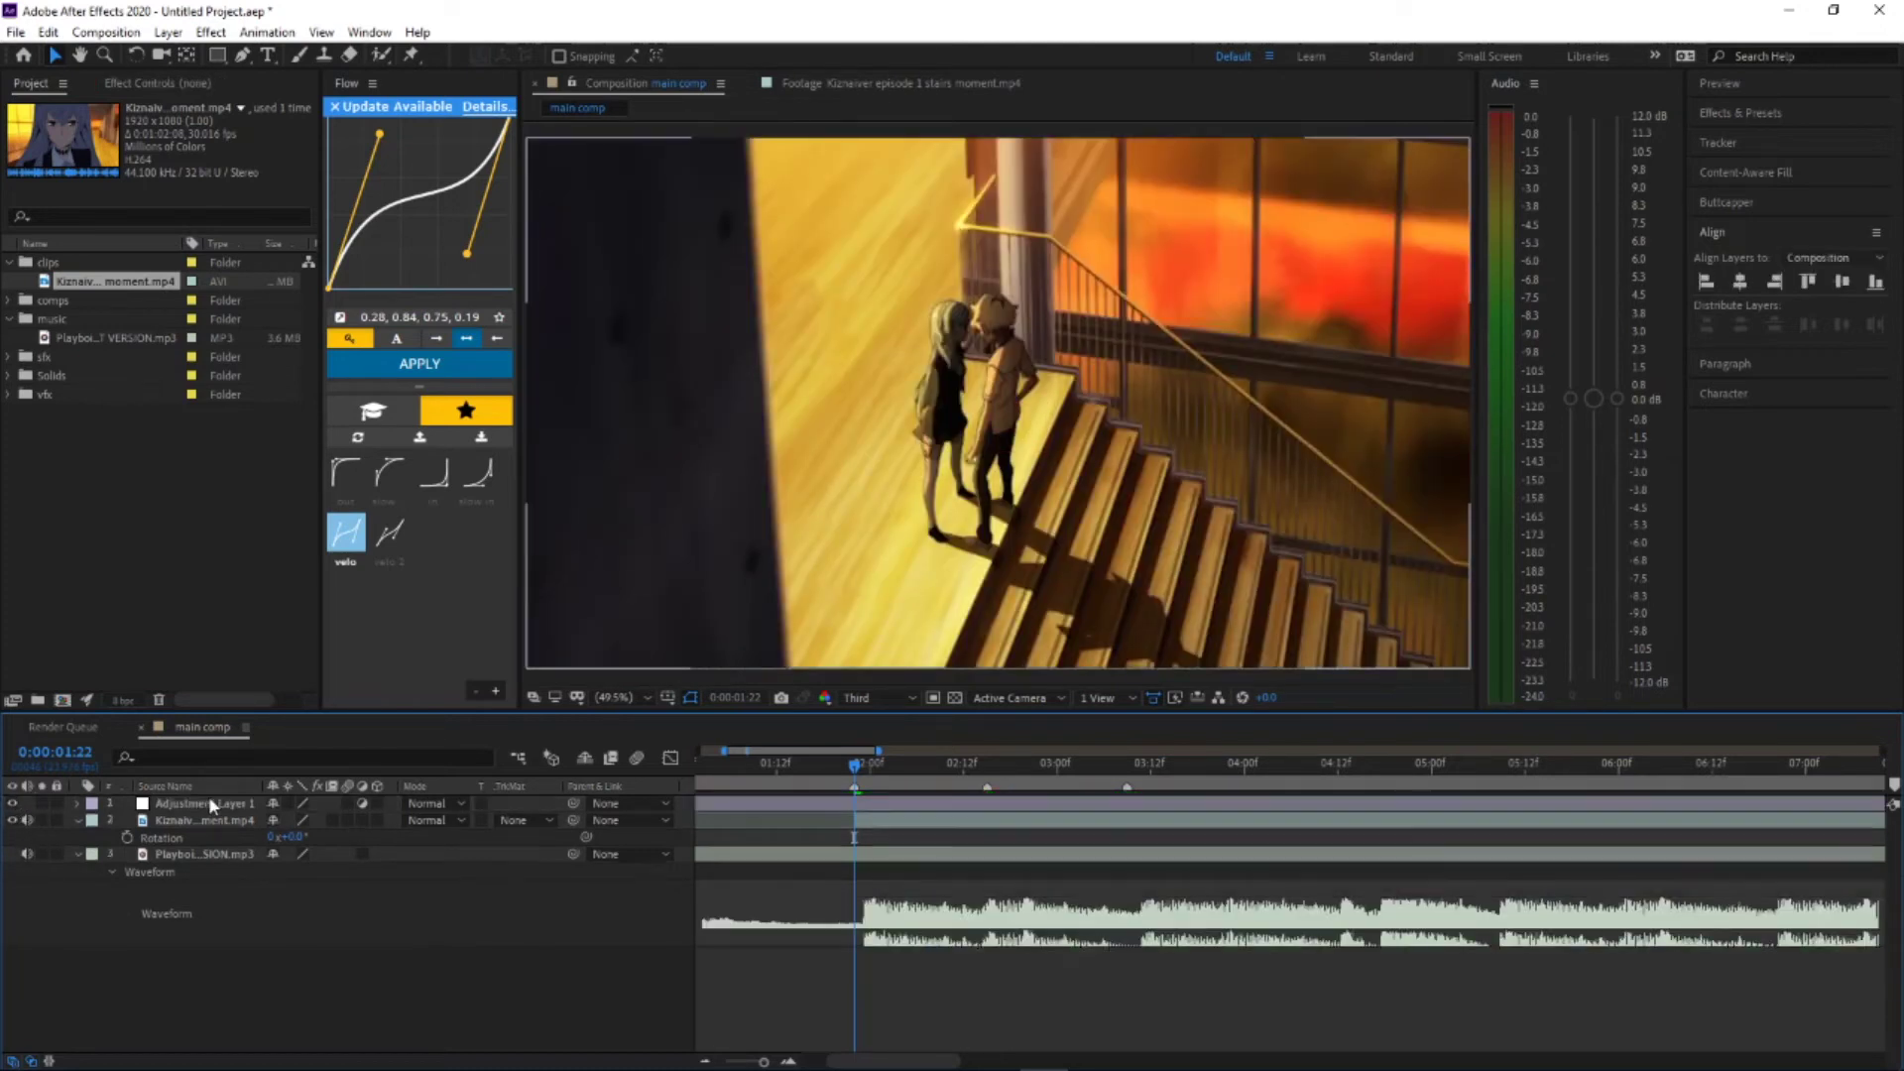
Step: Split the adjustment layer at 0:00:01:22 and delete the part before that point
key("Delete")
left_click(208, 805)
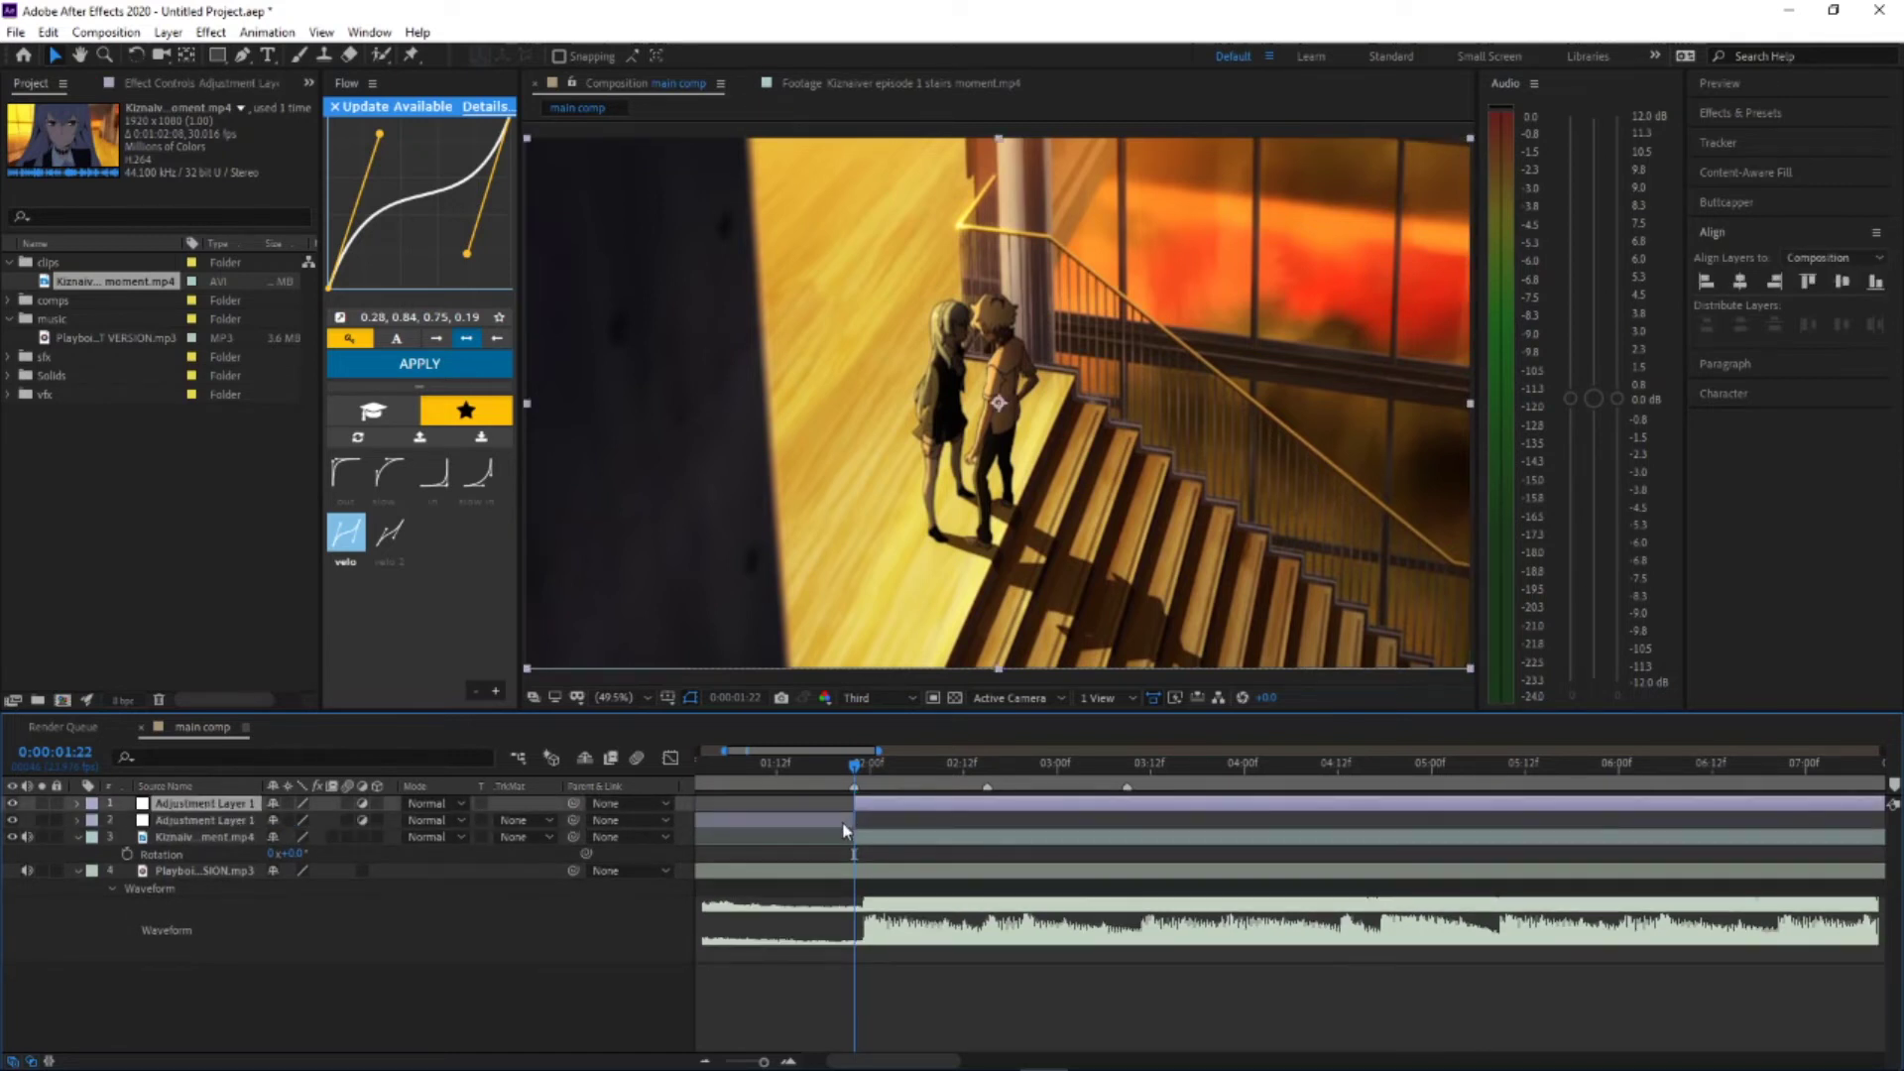
left_click(843, 813)
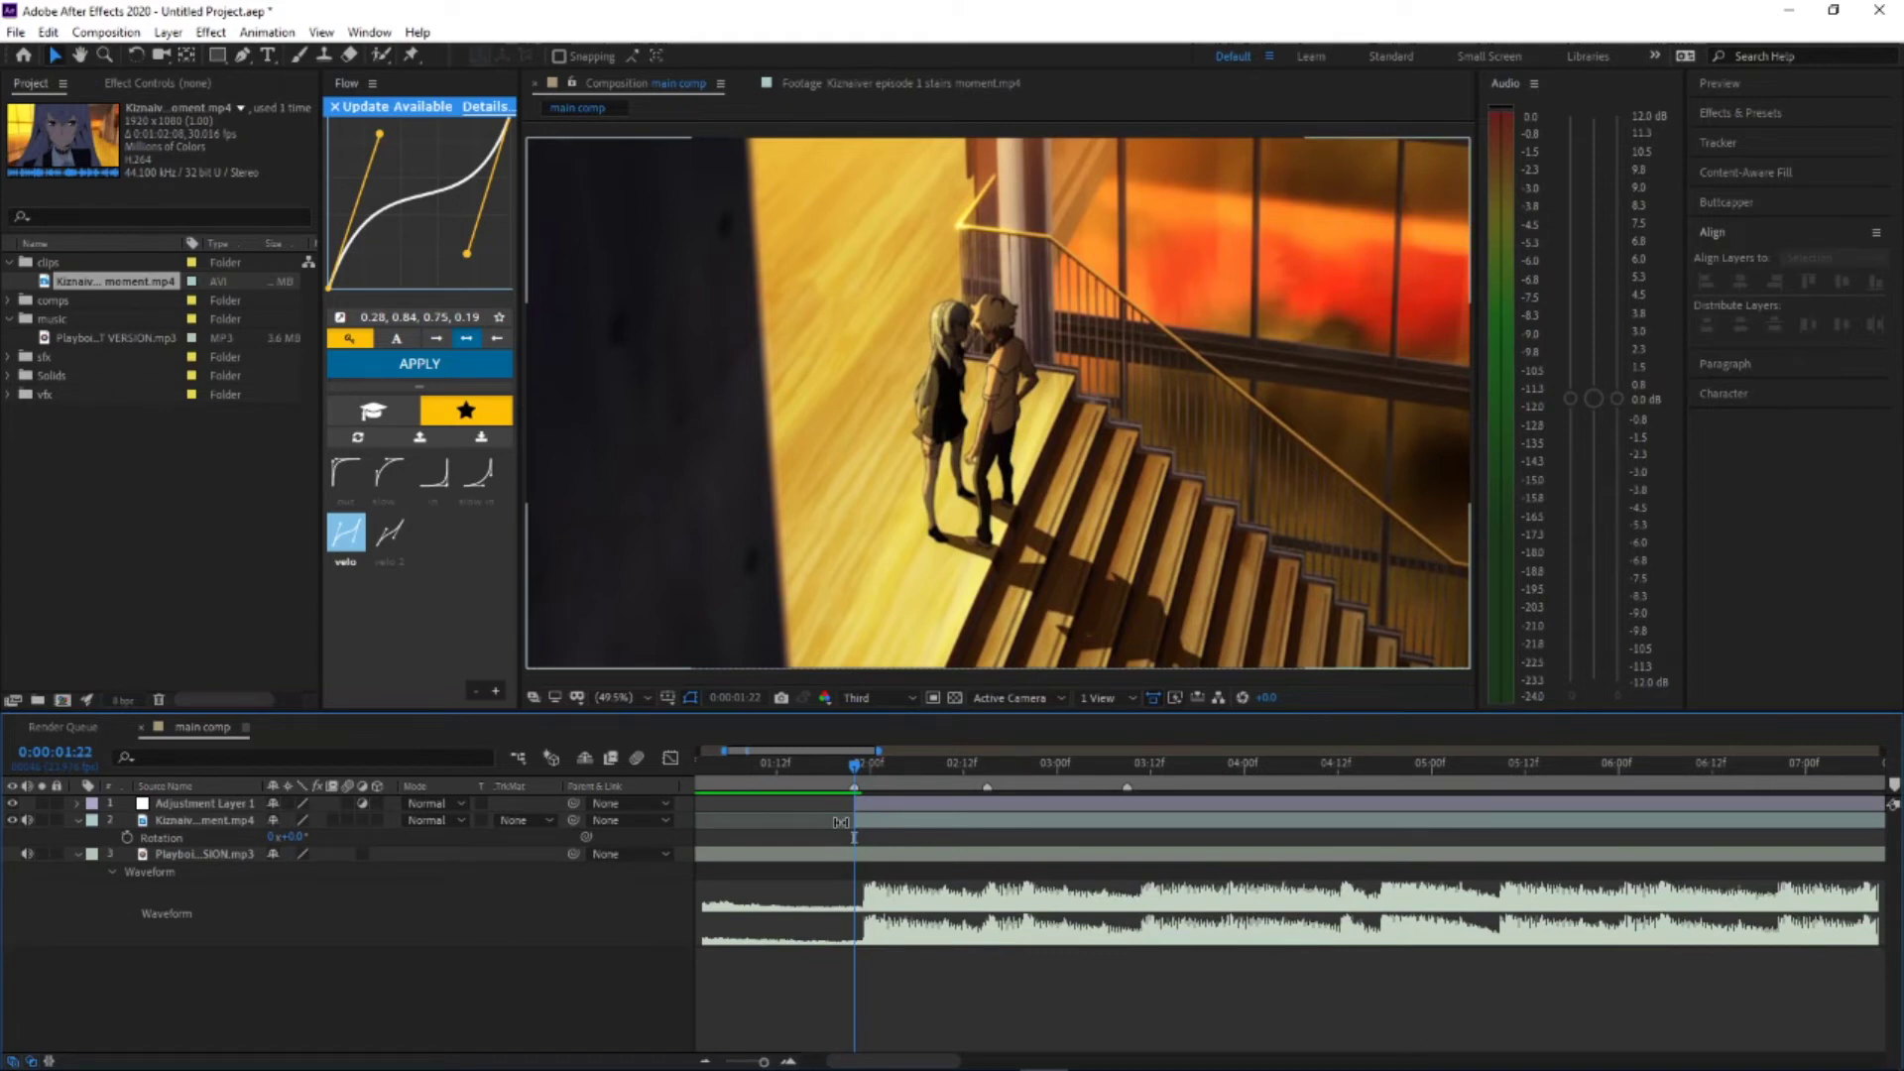
left_click(918, 805)
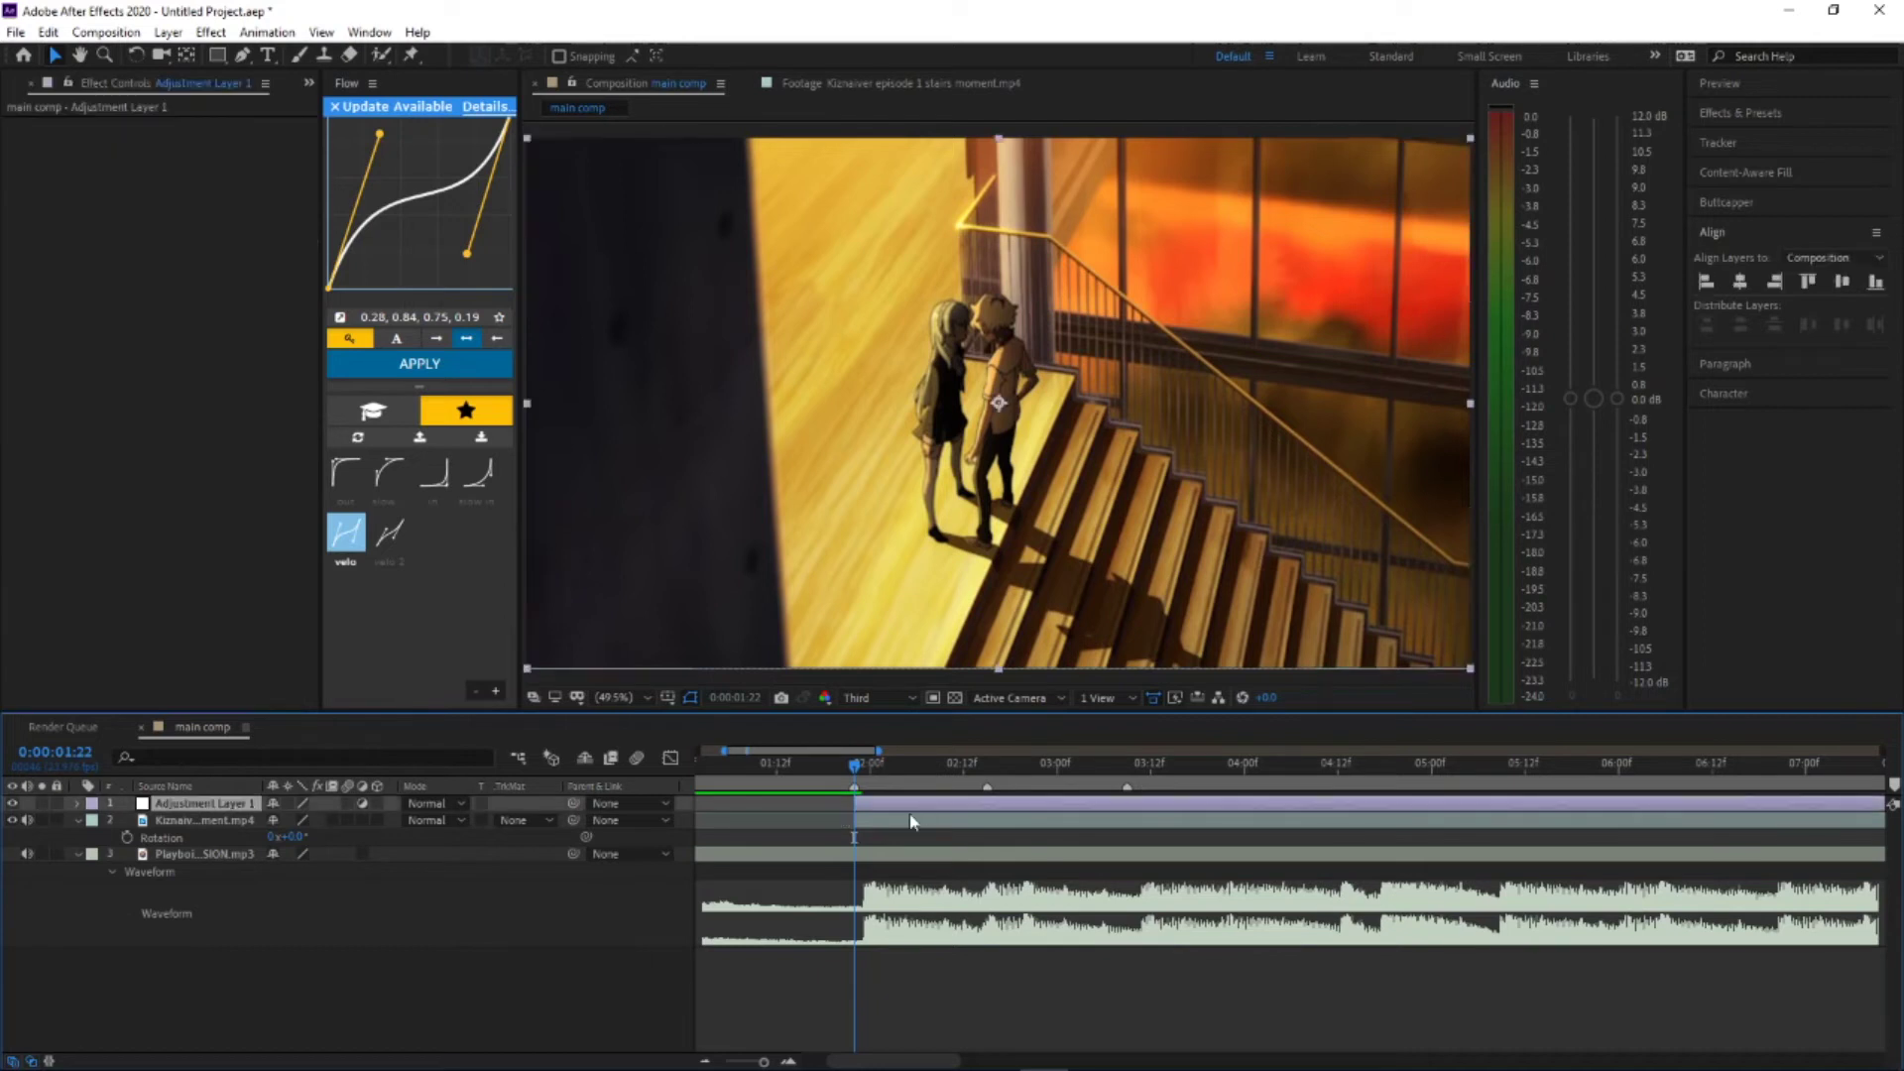
Step: Duplicate the stairs clip twice and stagger the copies, starting one near 0:00:03:04 and the other shortly after the 4-second mark
left_click(876, 823)
key("ctrl+d")
left_click_drag(1057, 813, 1175, 831)
key("ctrl+d")
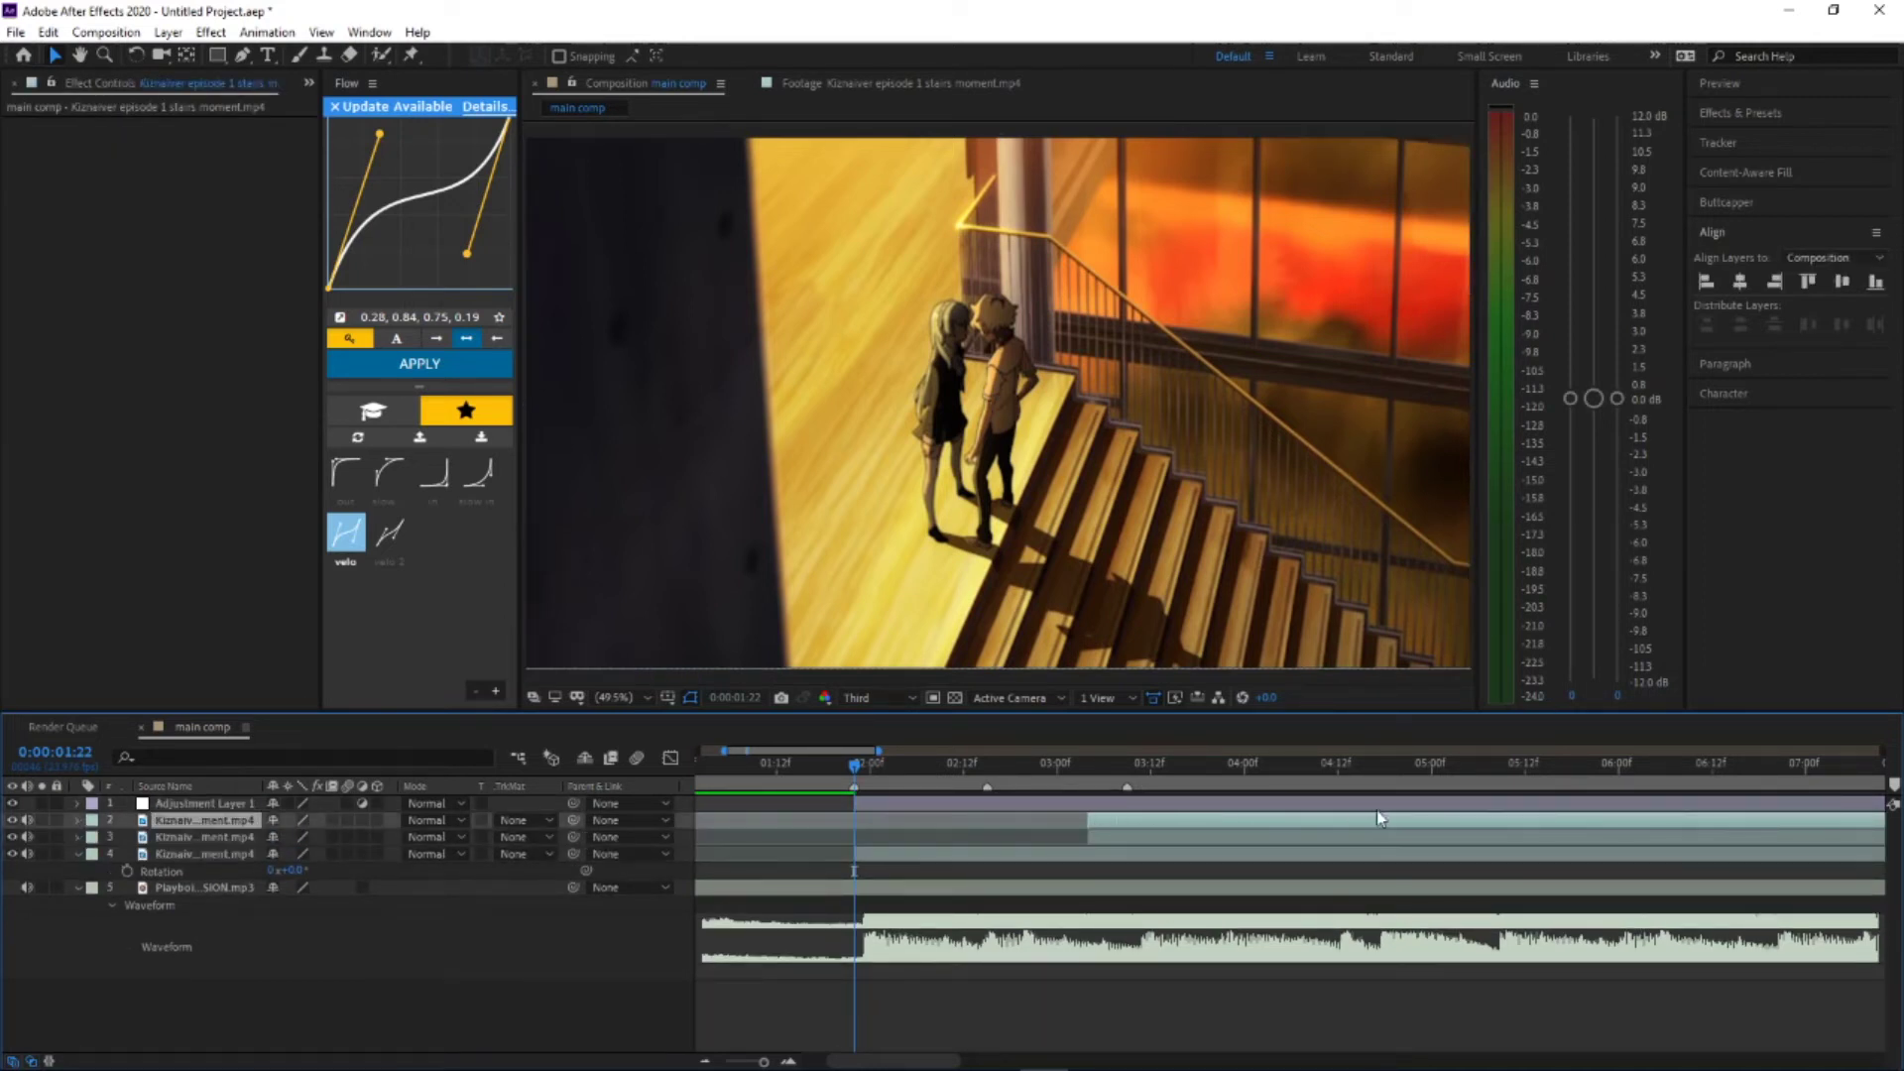
left_click_drag(1356, 818, 1582, 820)
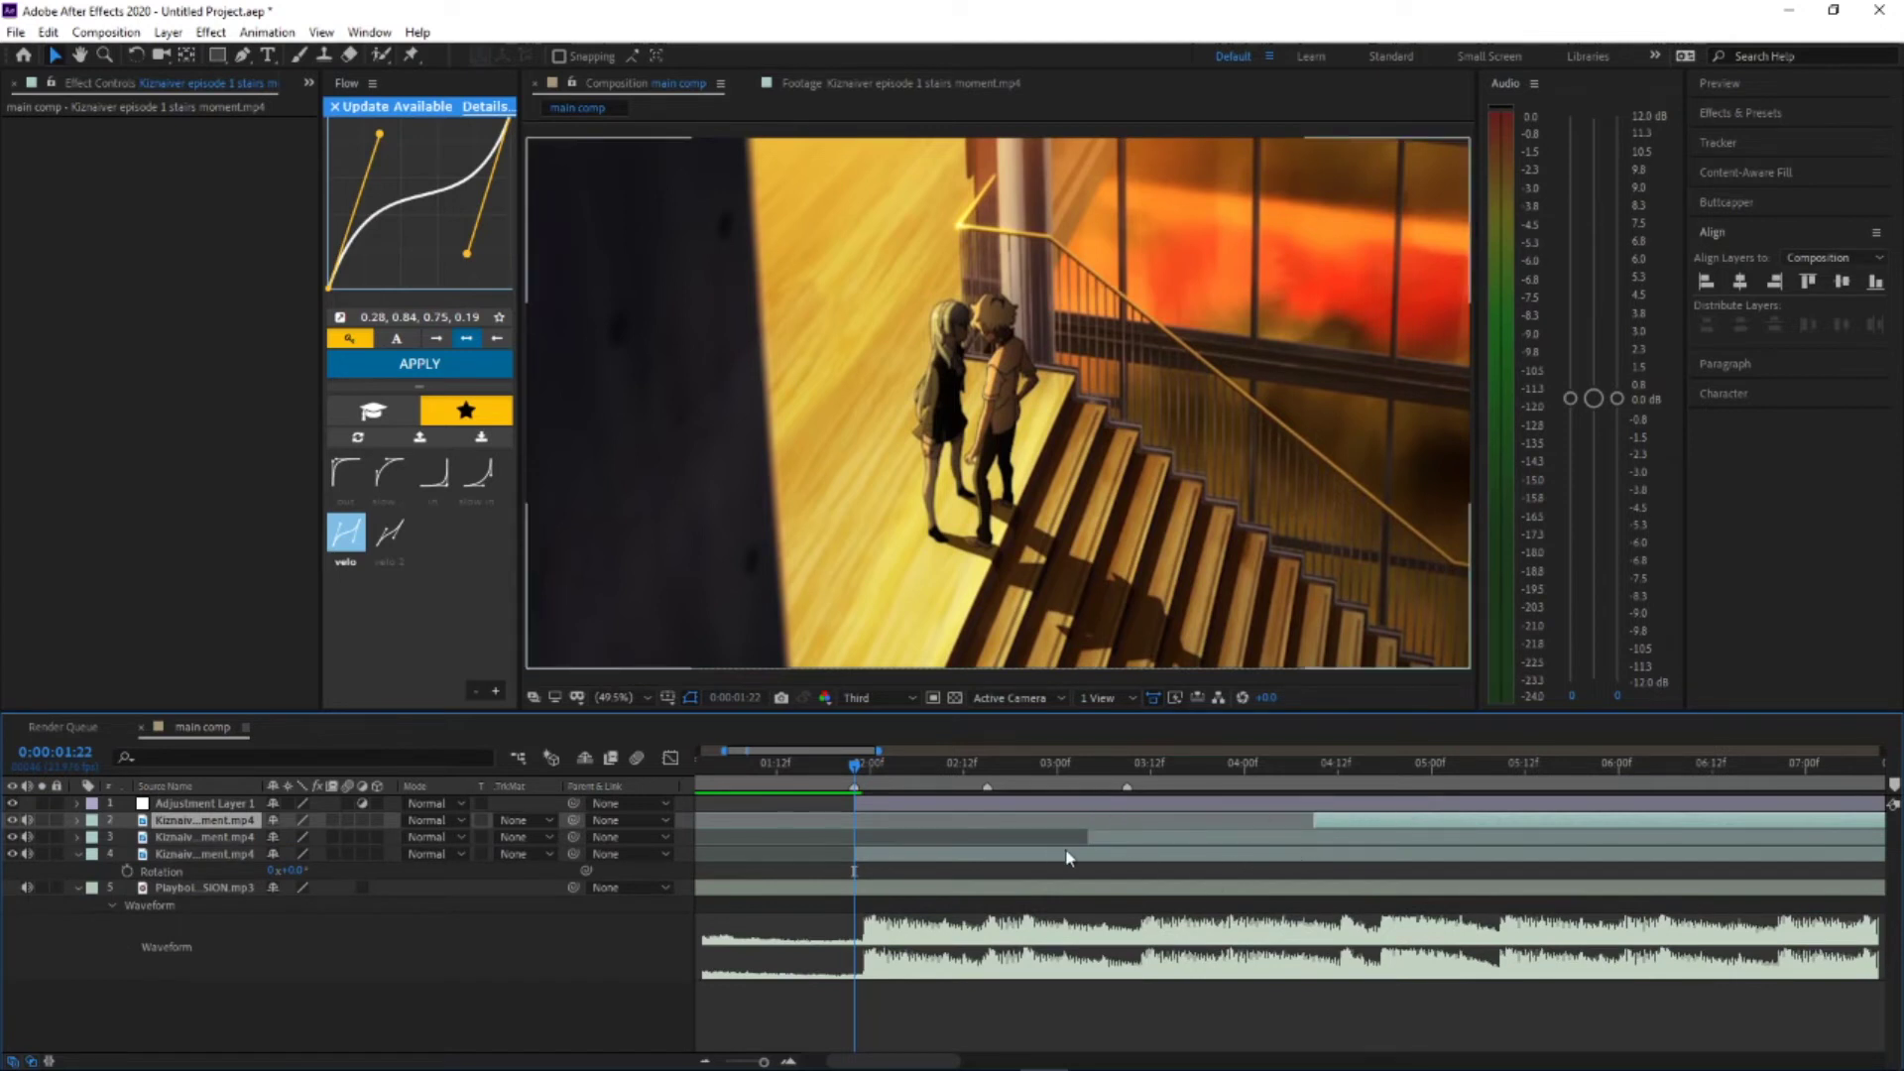
left_click(972, 856)
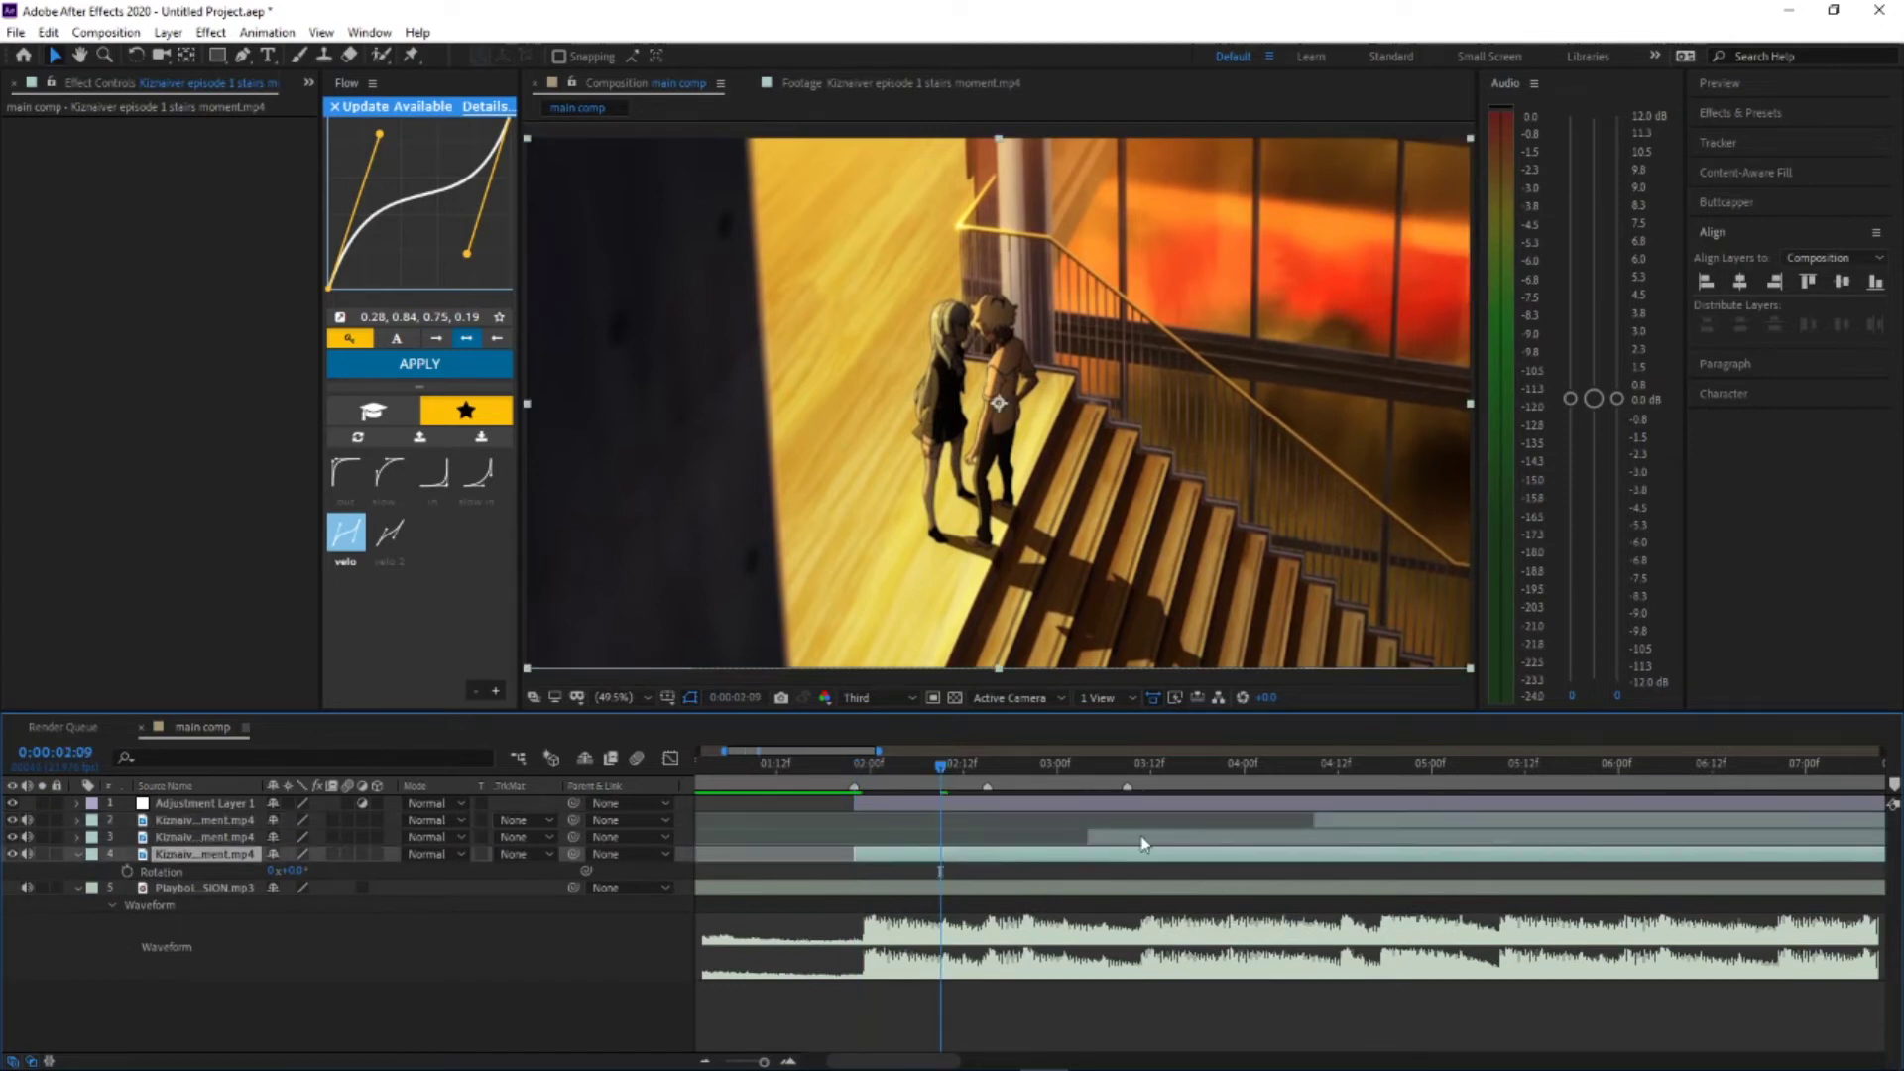
left_click(1134, 833)
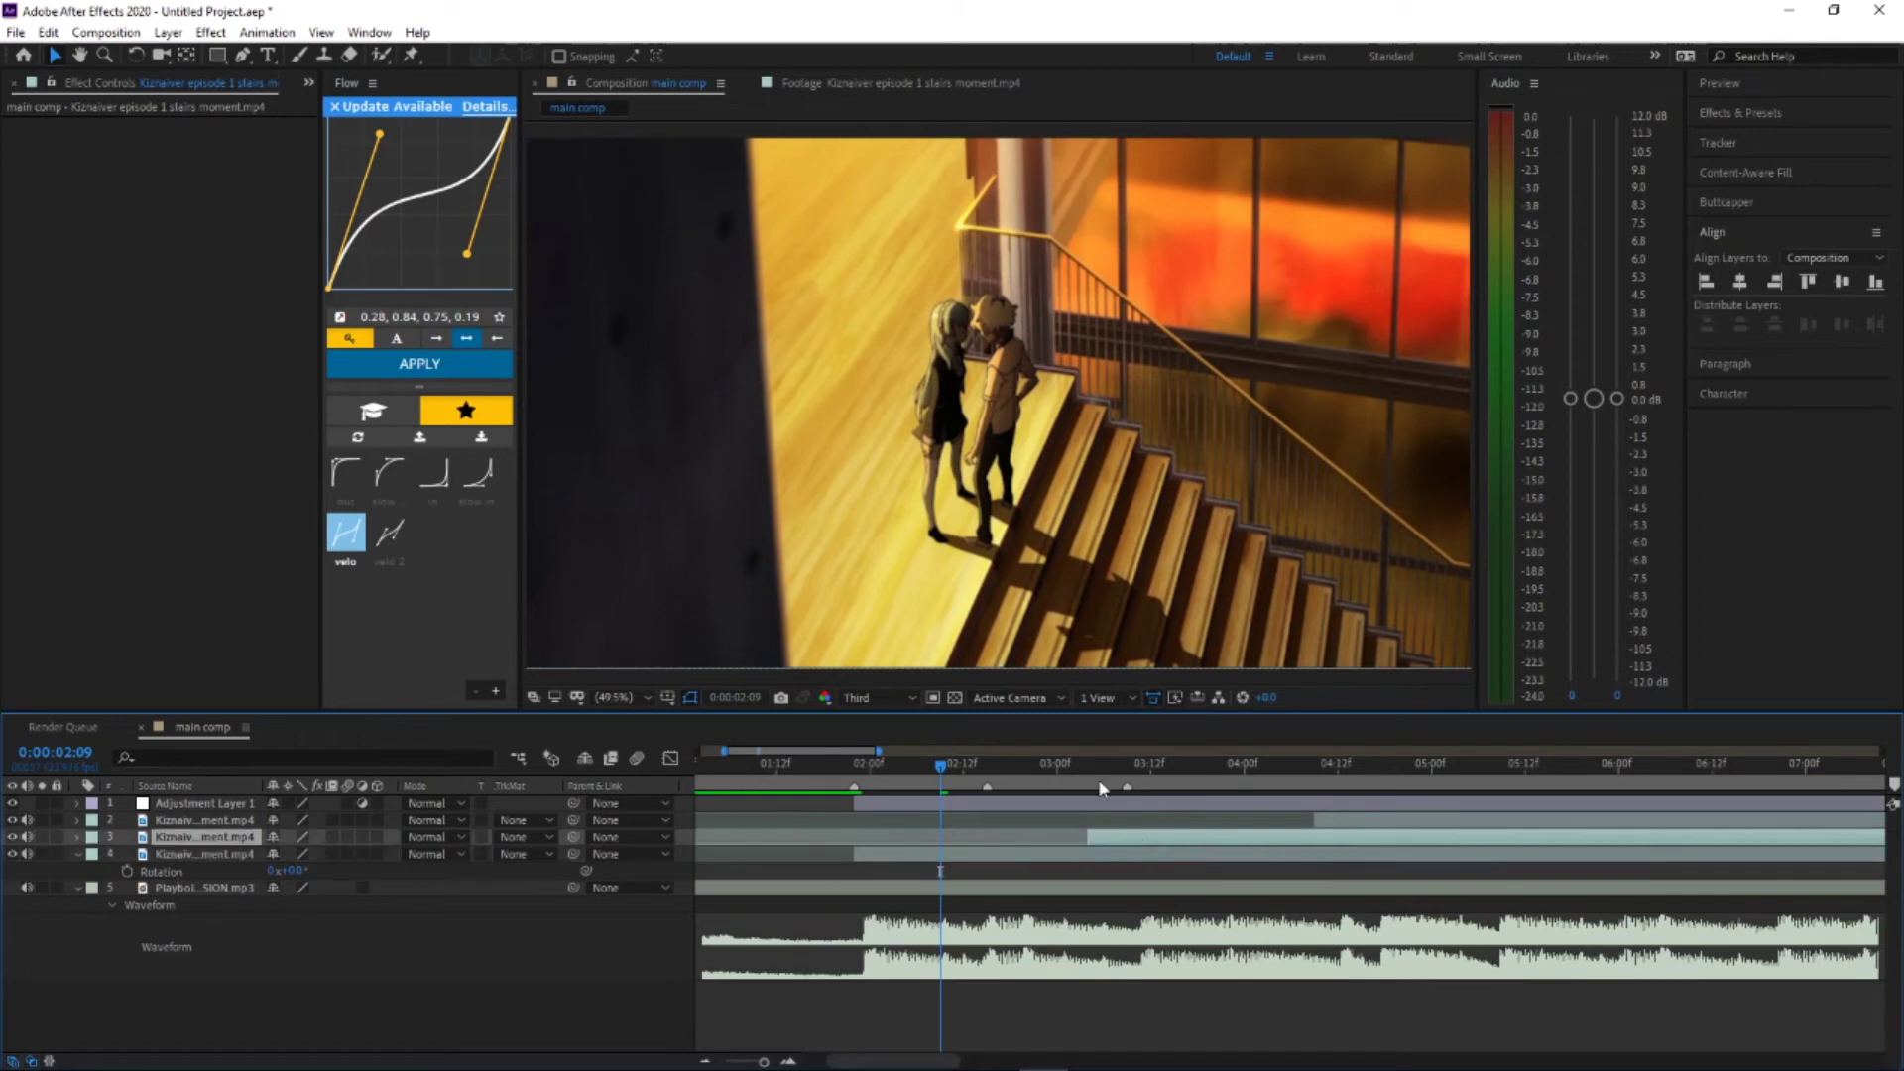
left_click(1365, 823)
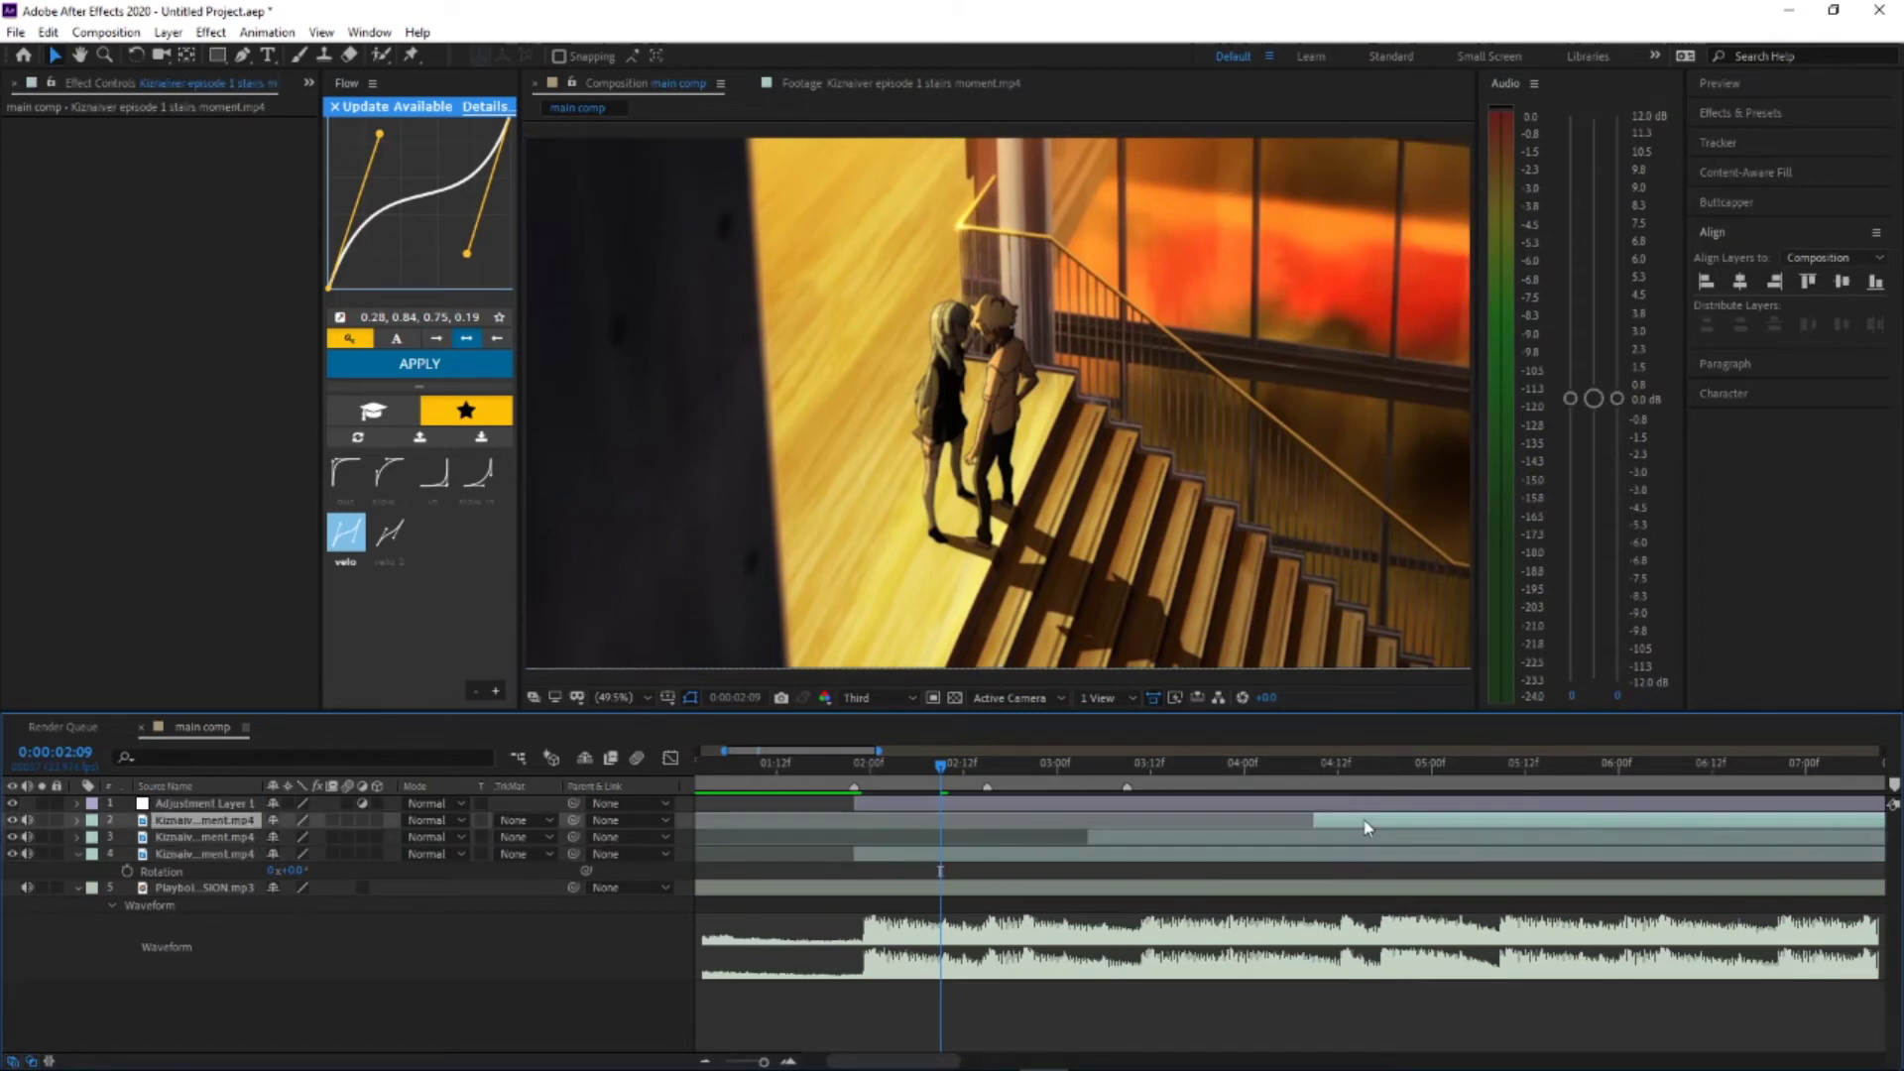
Step: Search the effects for "s_", apply S_Invert to the lowest clip layer, and scrub to 0:00:03:00 to check the clip's look
left_click(992, 806)
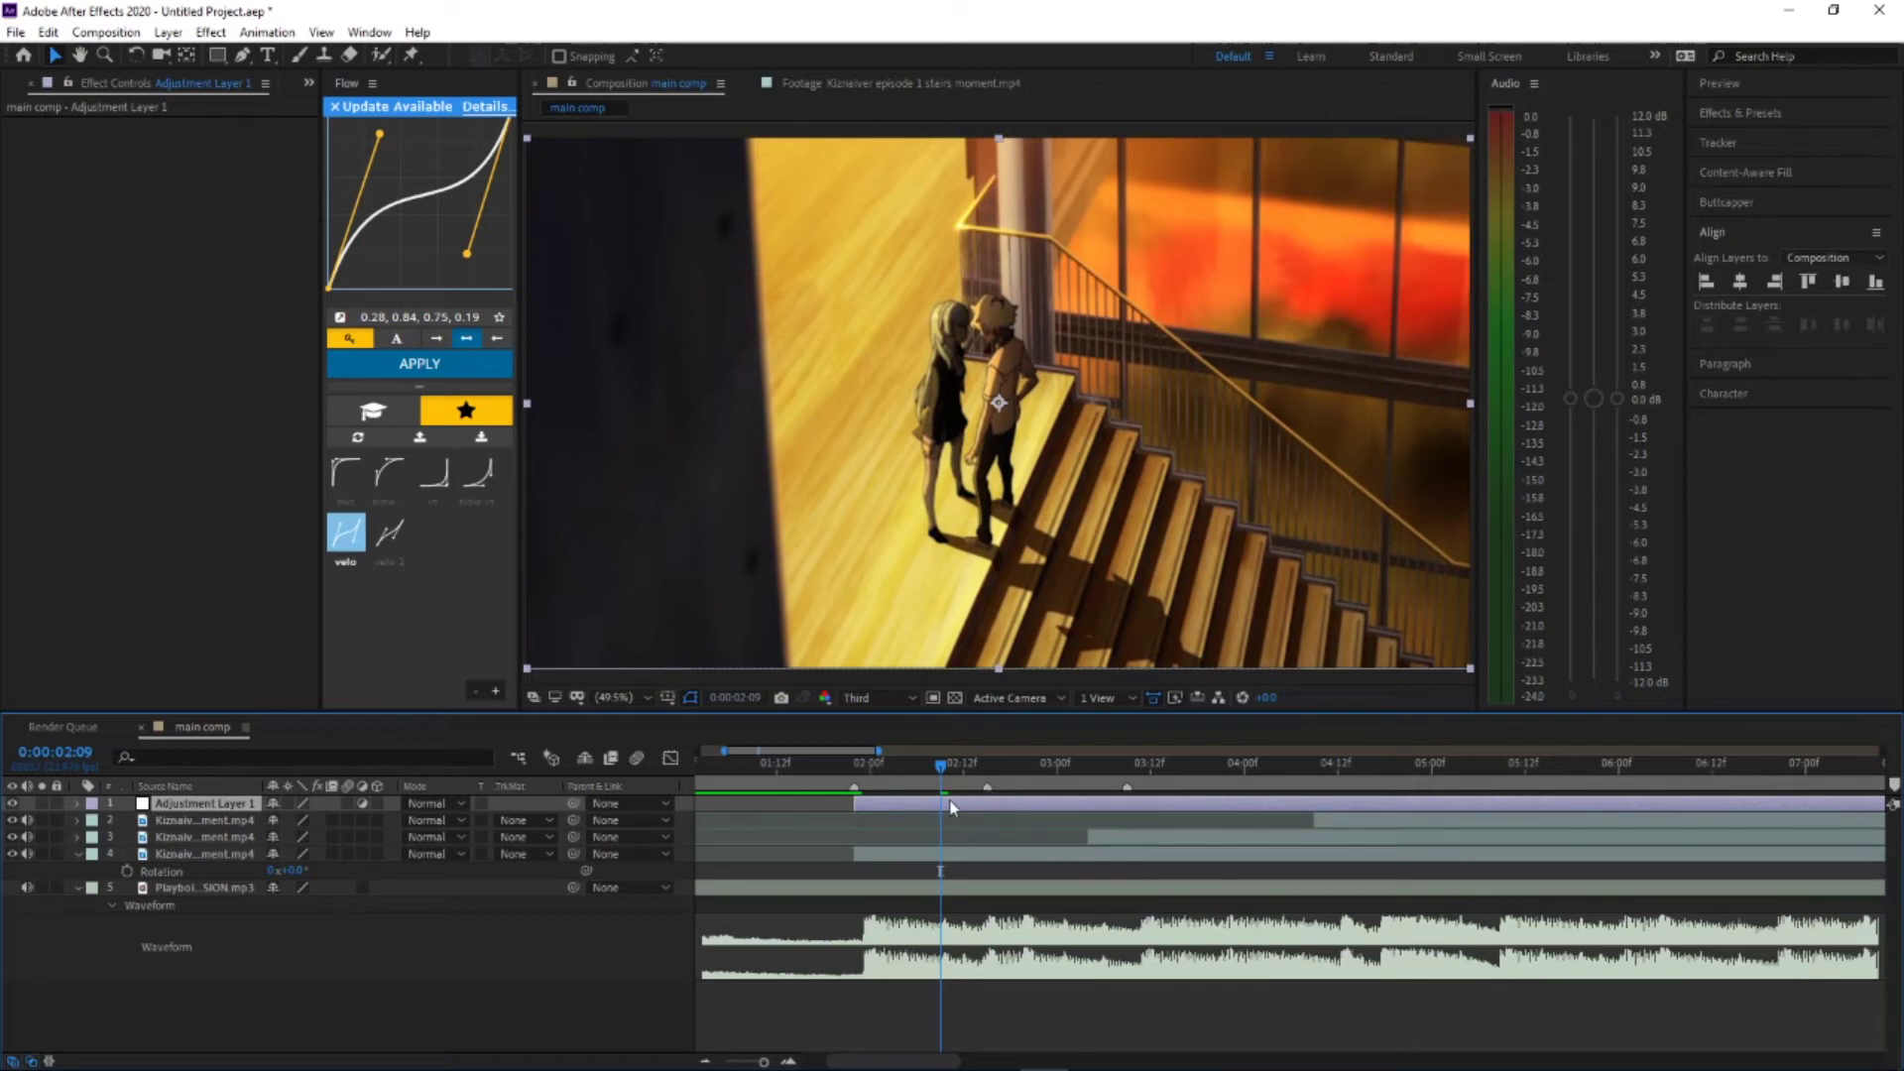
left_click(1736, 120)
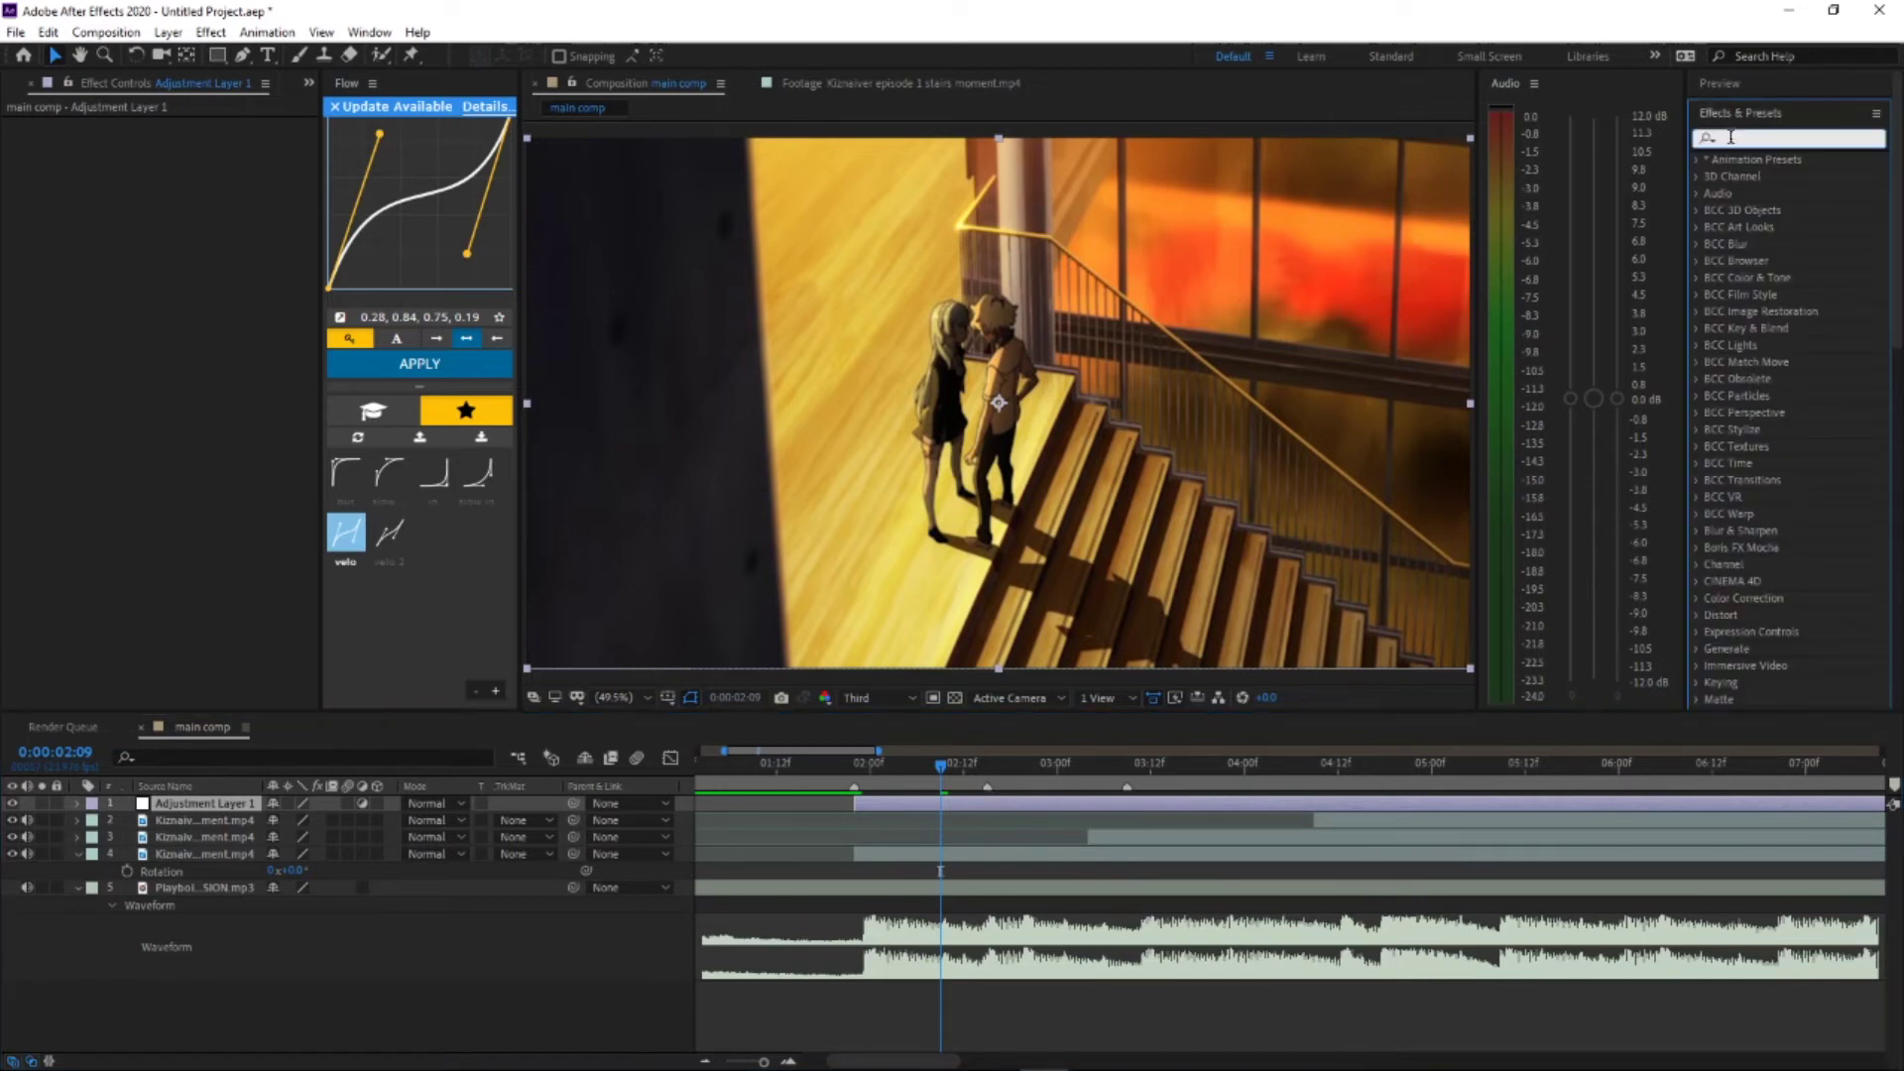
left_click(1728, 137)
type("s_")
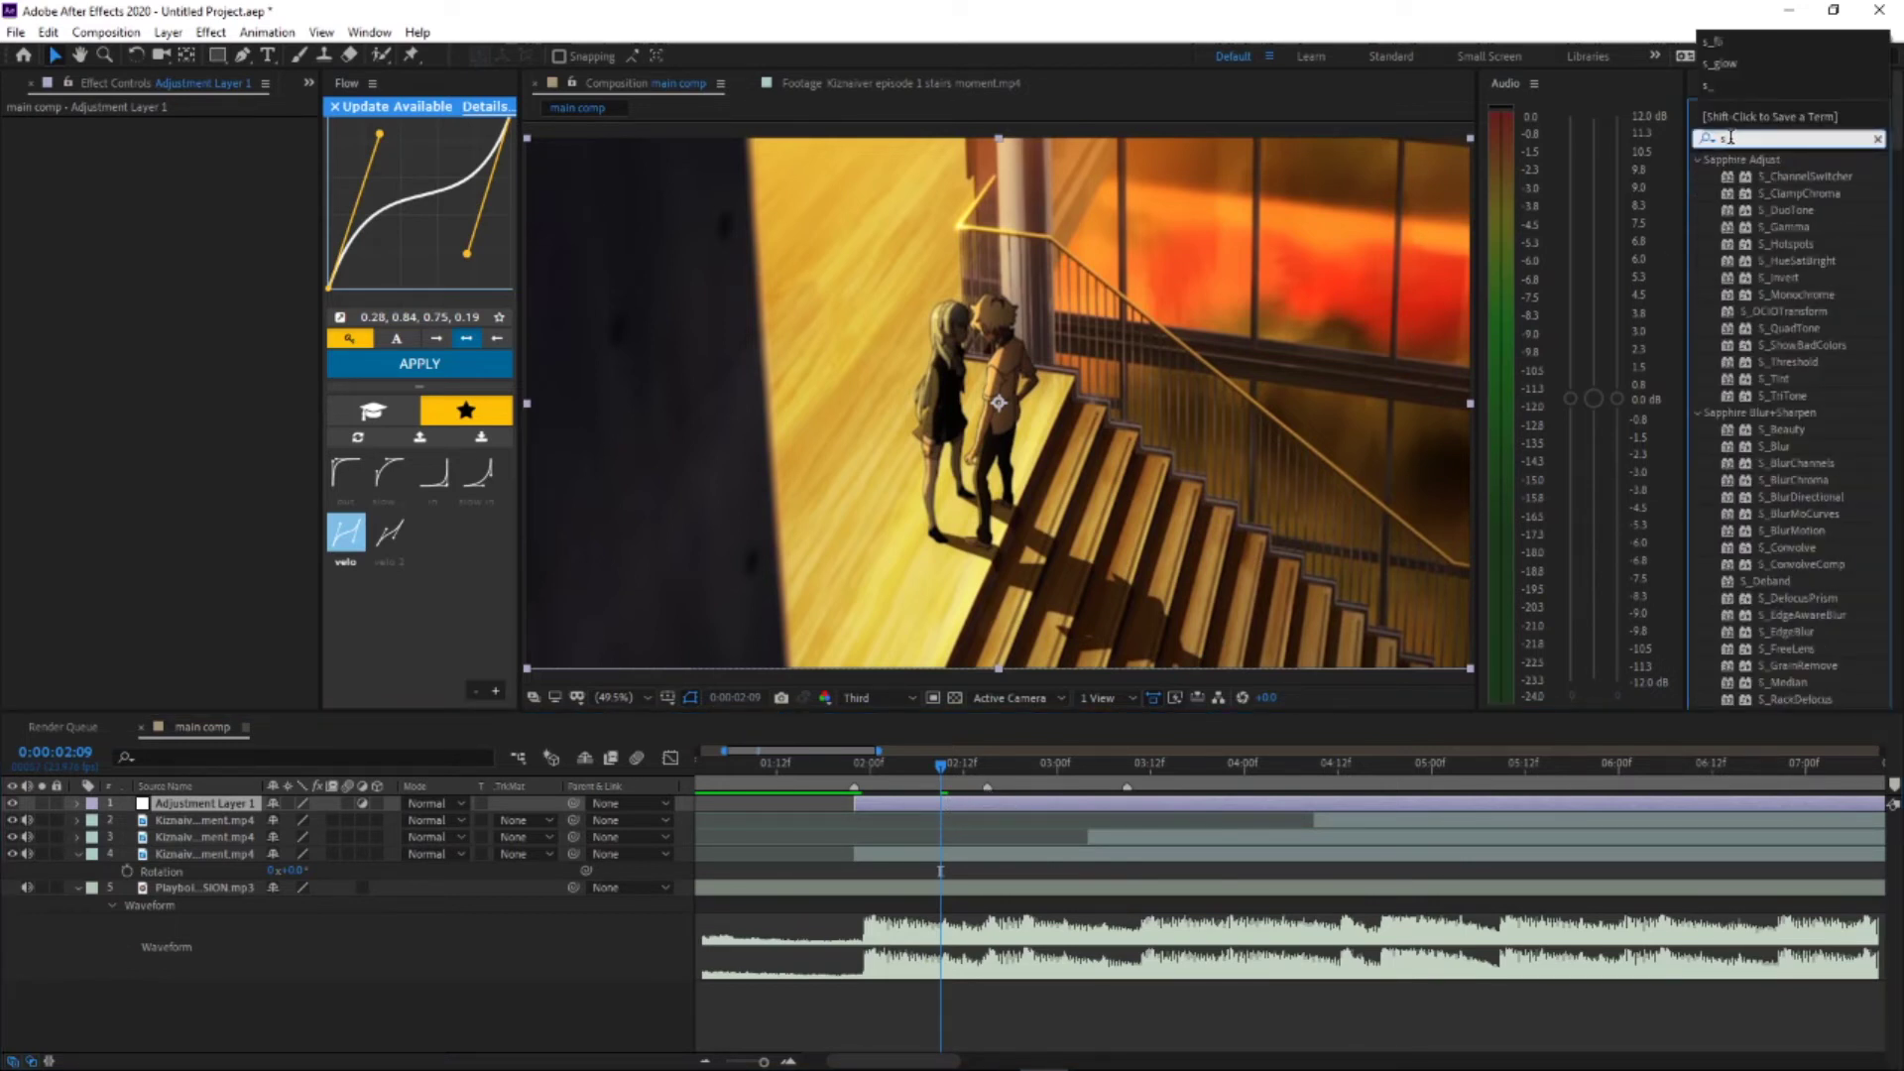
left_click_drag(1786, 277, 971, 854)
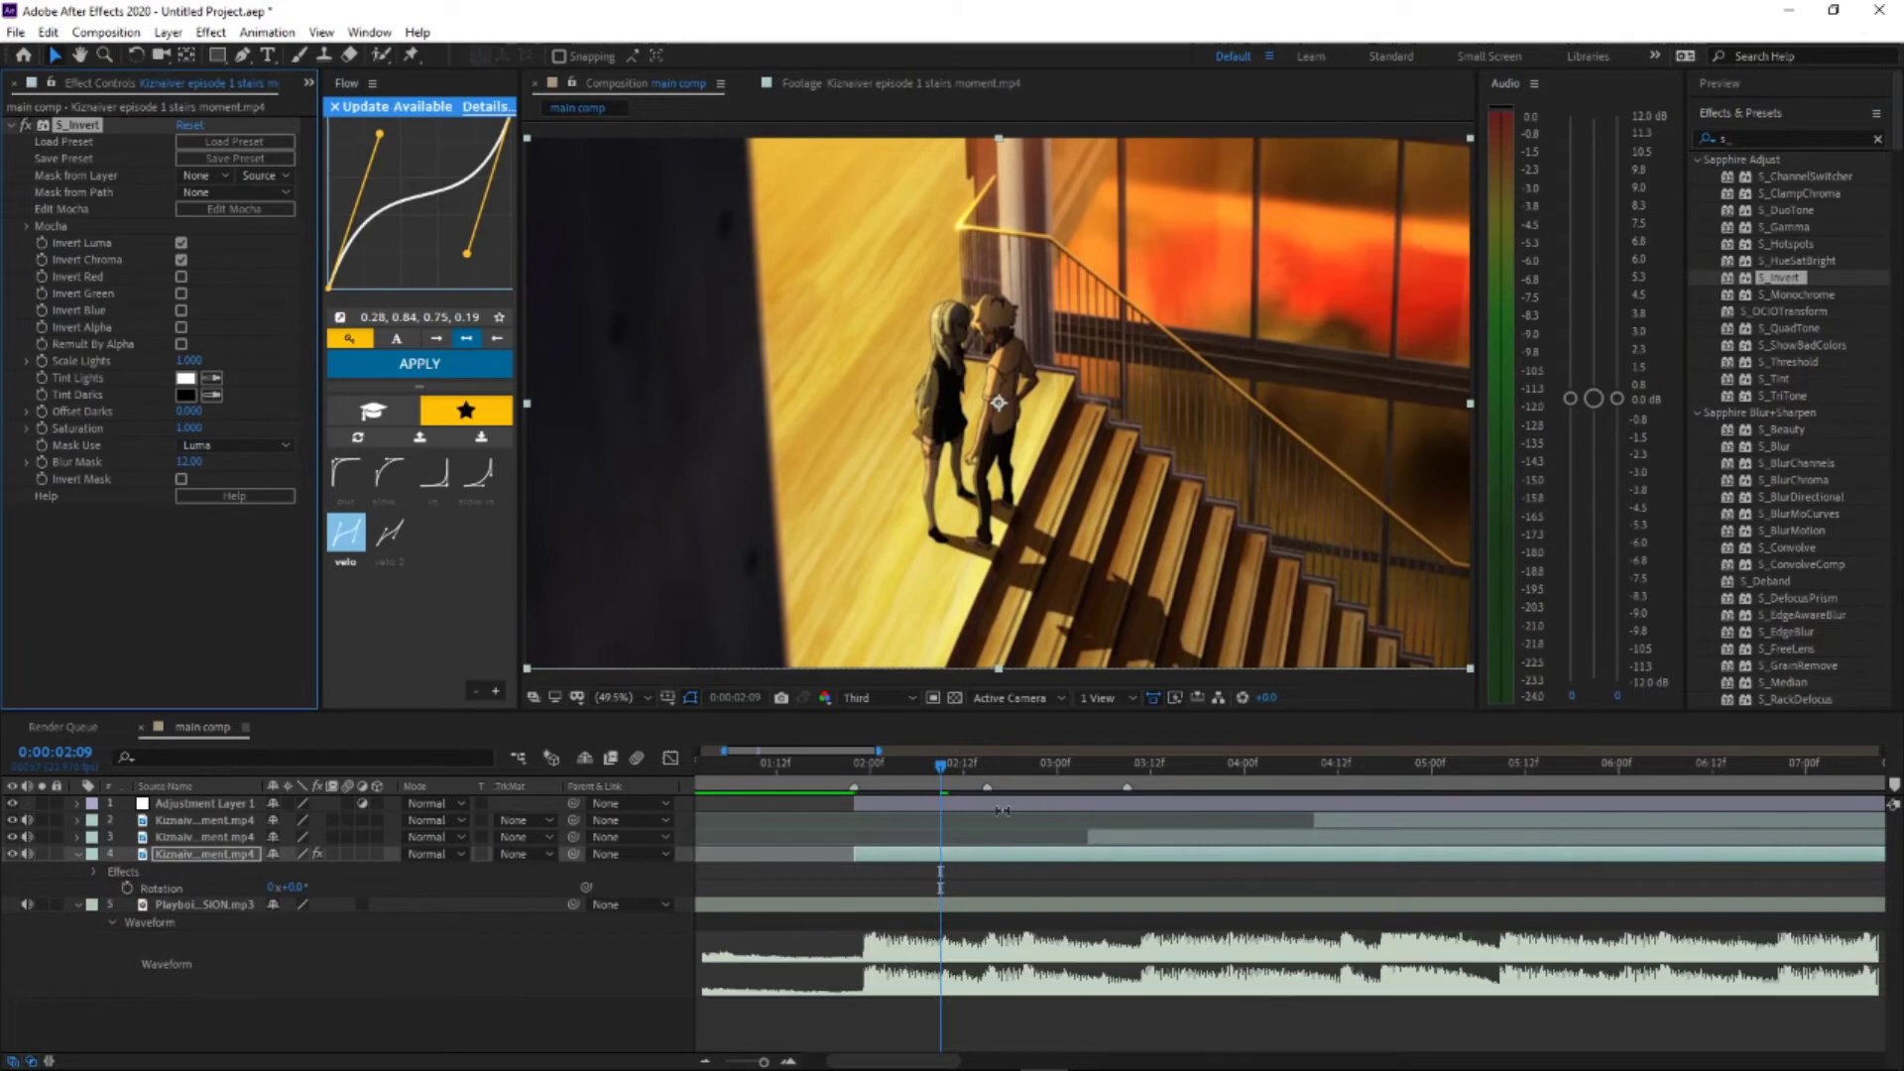
left_click_drag(977, 784, 1057, 782)
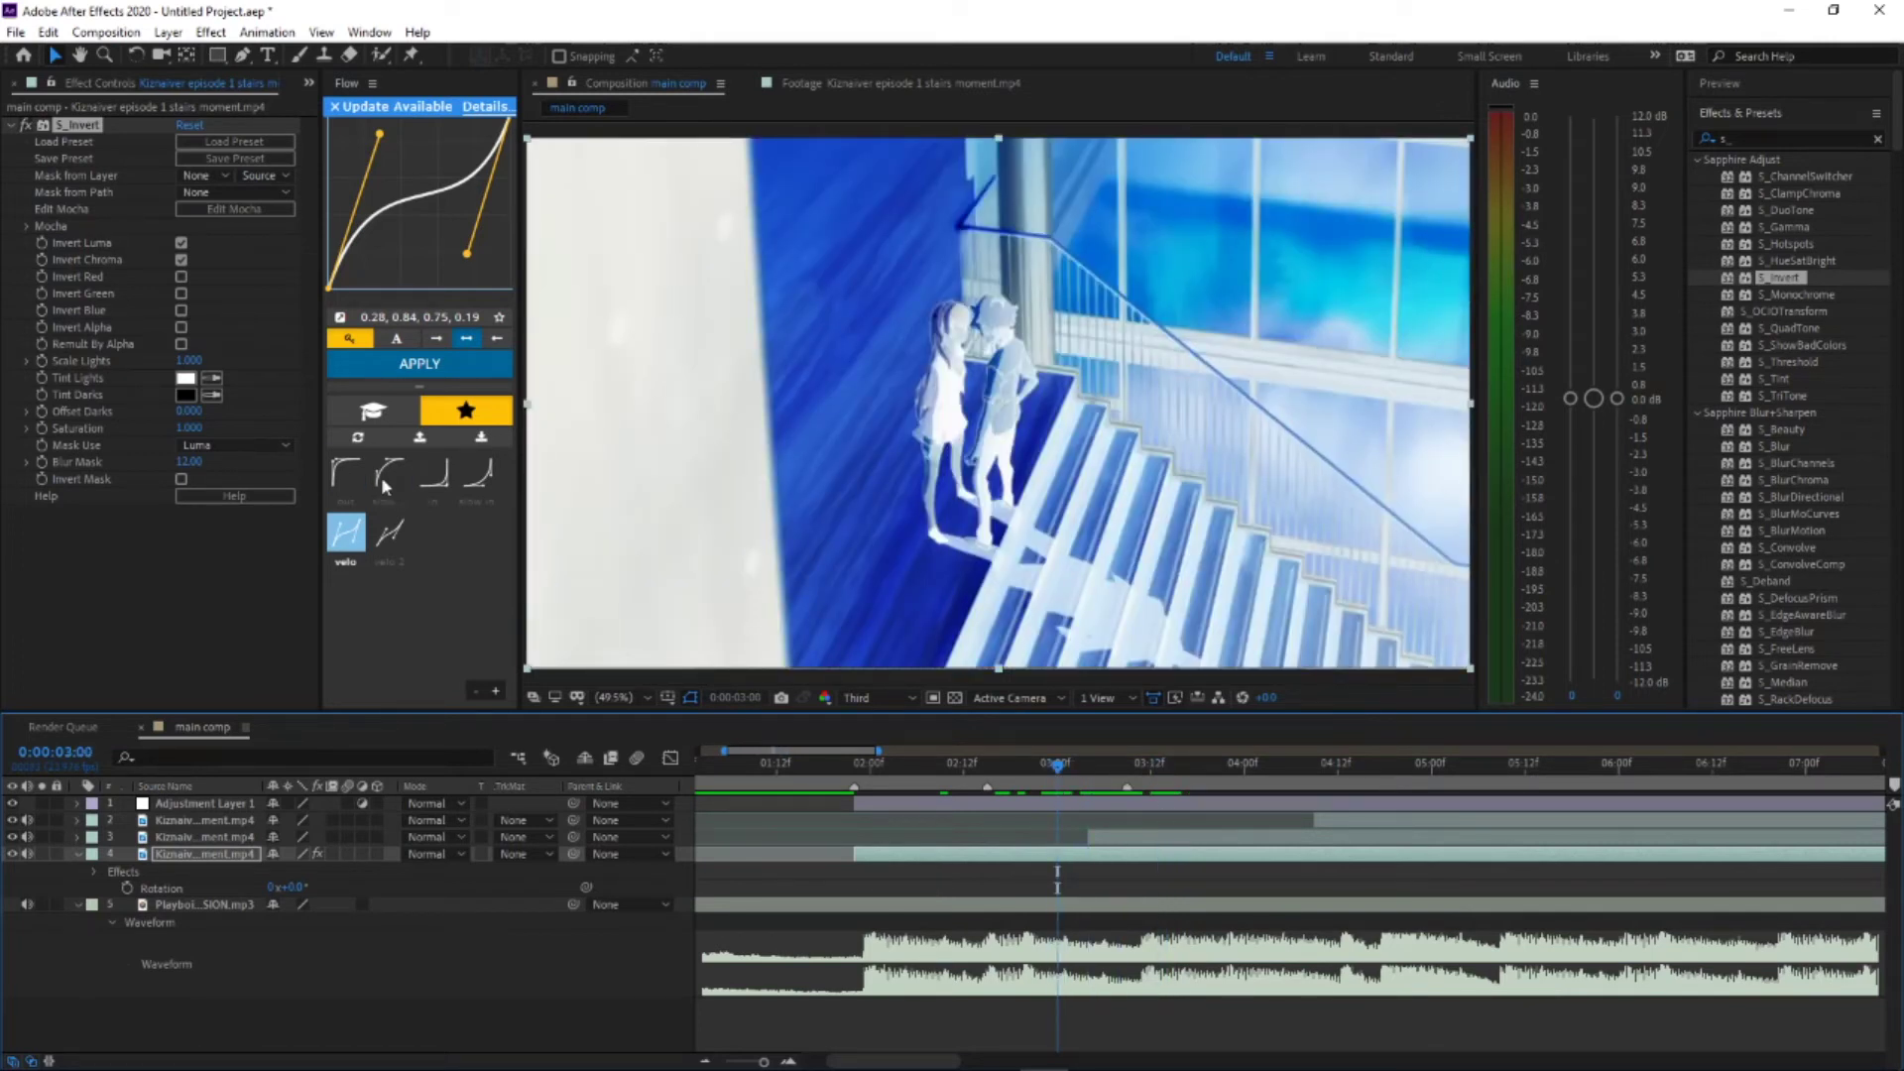
Step: Remove S_Invert from the lowest clip and apply it to the adjustment layer instead
left_click(72, 125)
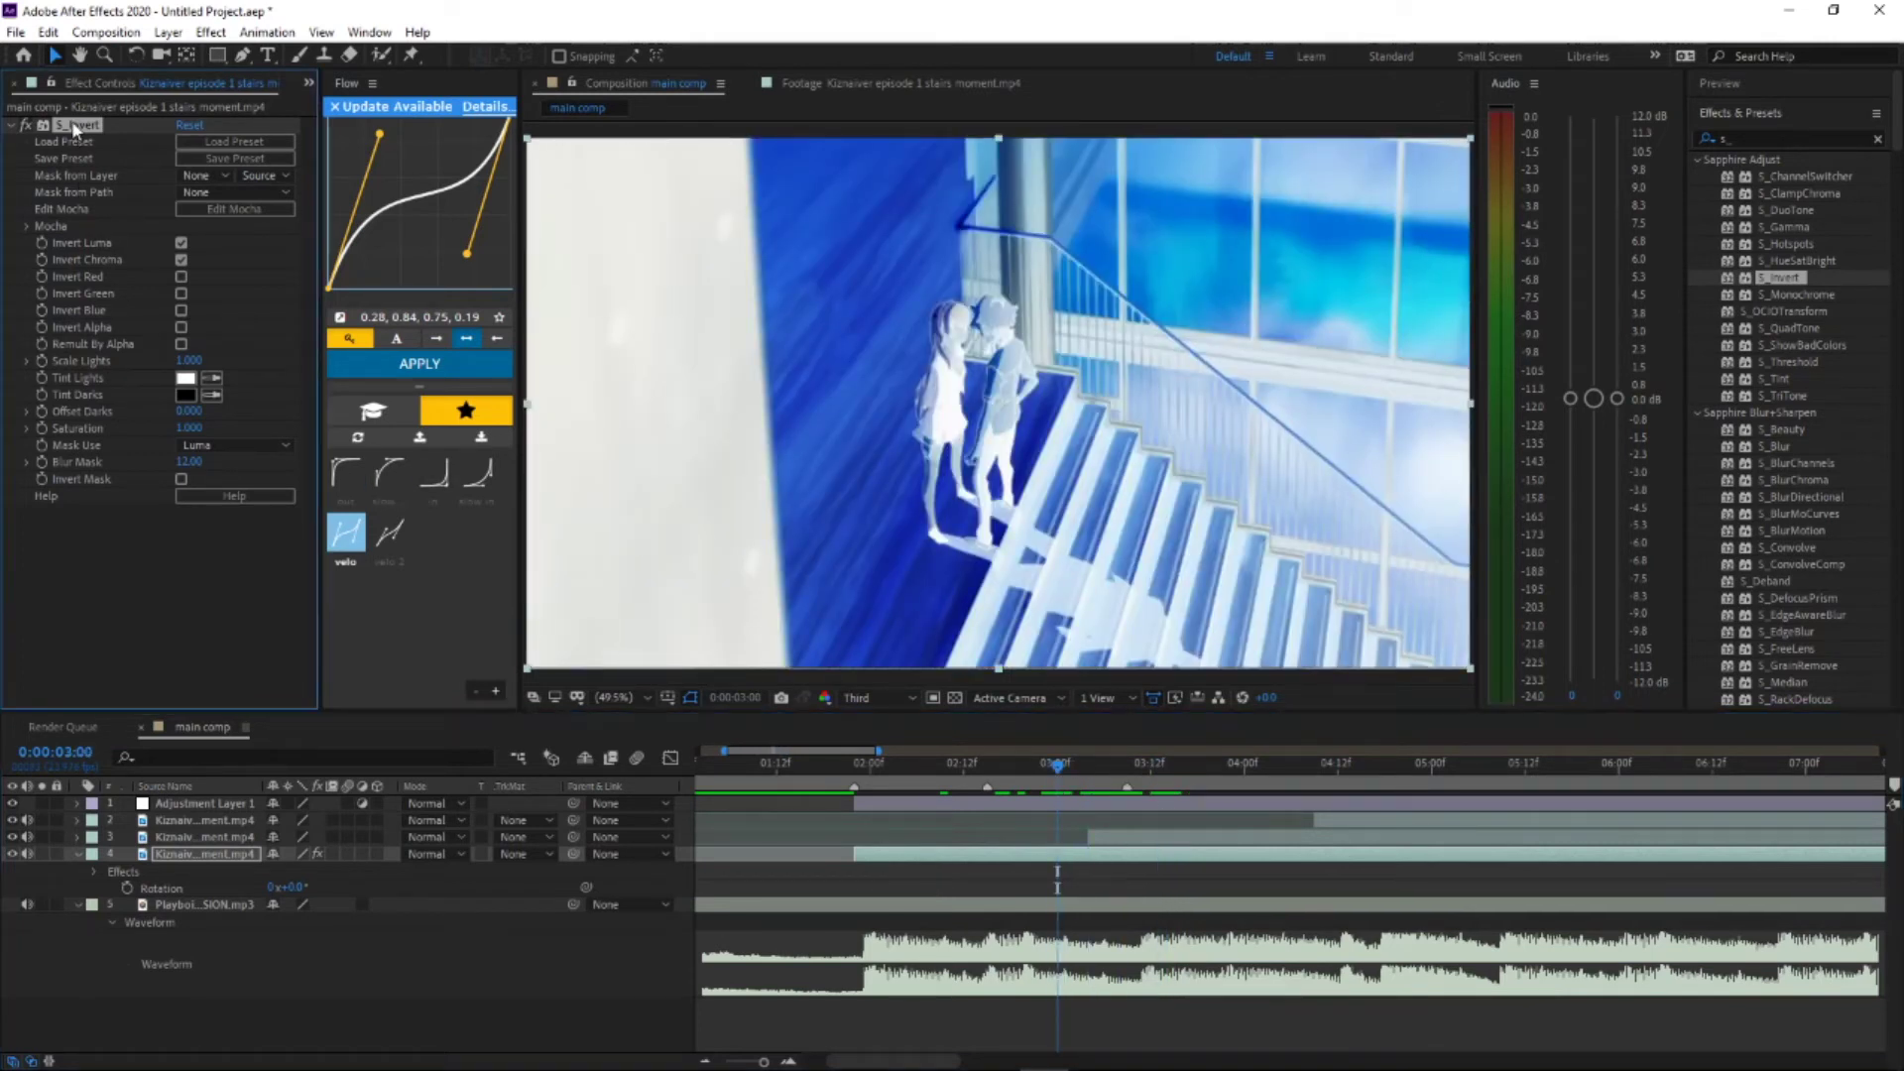
key("Delete")
left_click_drag(1782, 278, 1048, 813)
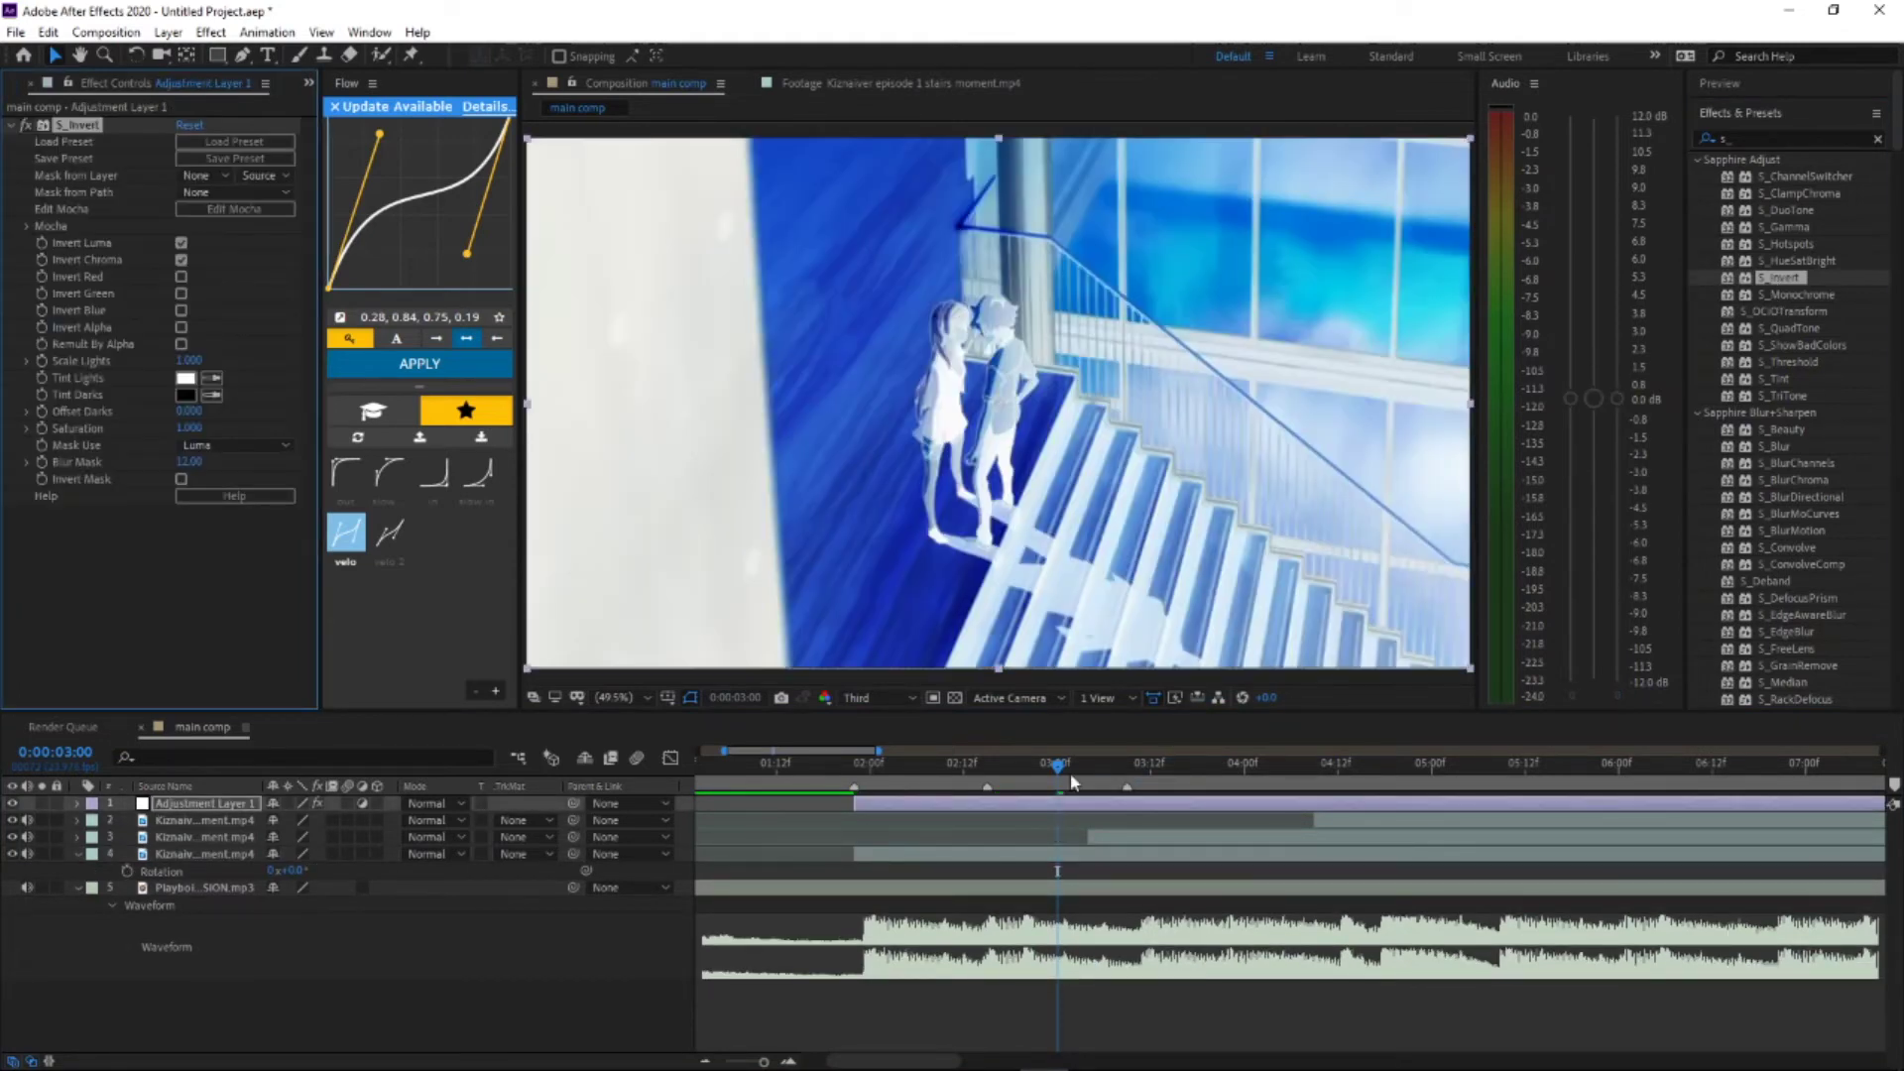
Step: Scrub to 0:00:06:13 to check the inversion across all clips, and compare the effects on the top clip and adjustment layer
left_click(1119, 765)
left_click_drag(1265, 785, 1723, 779)
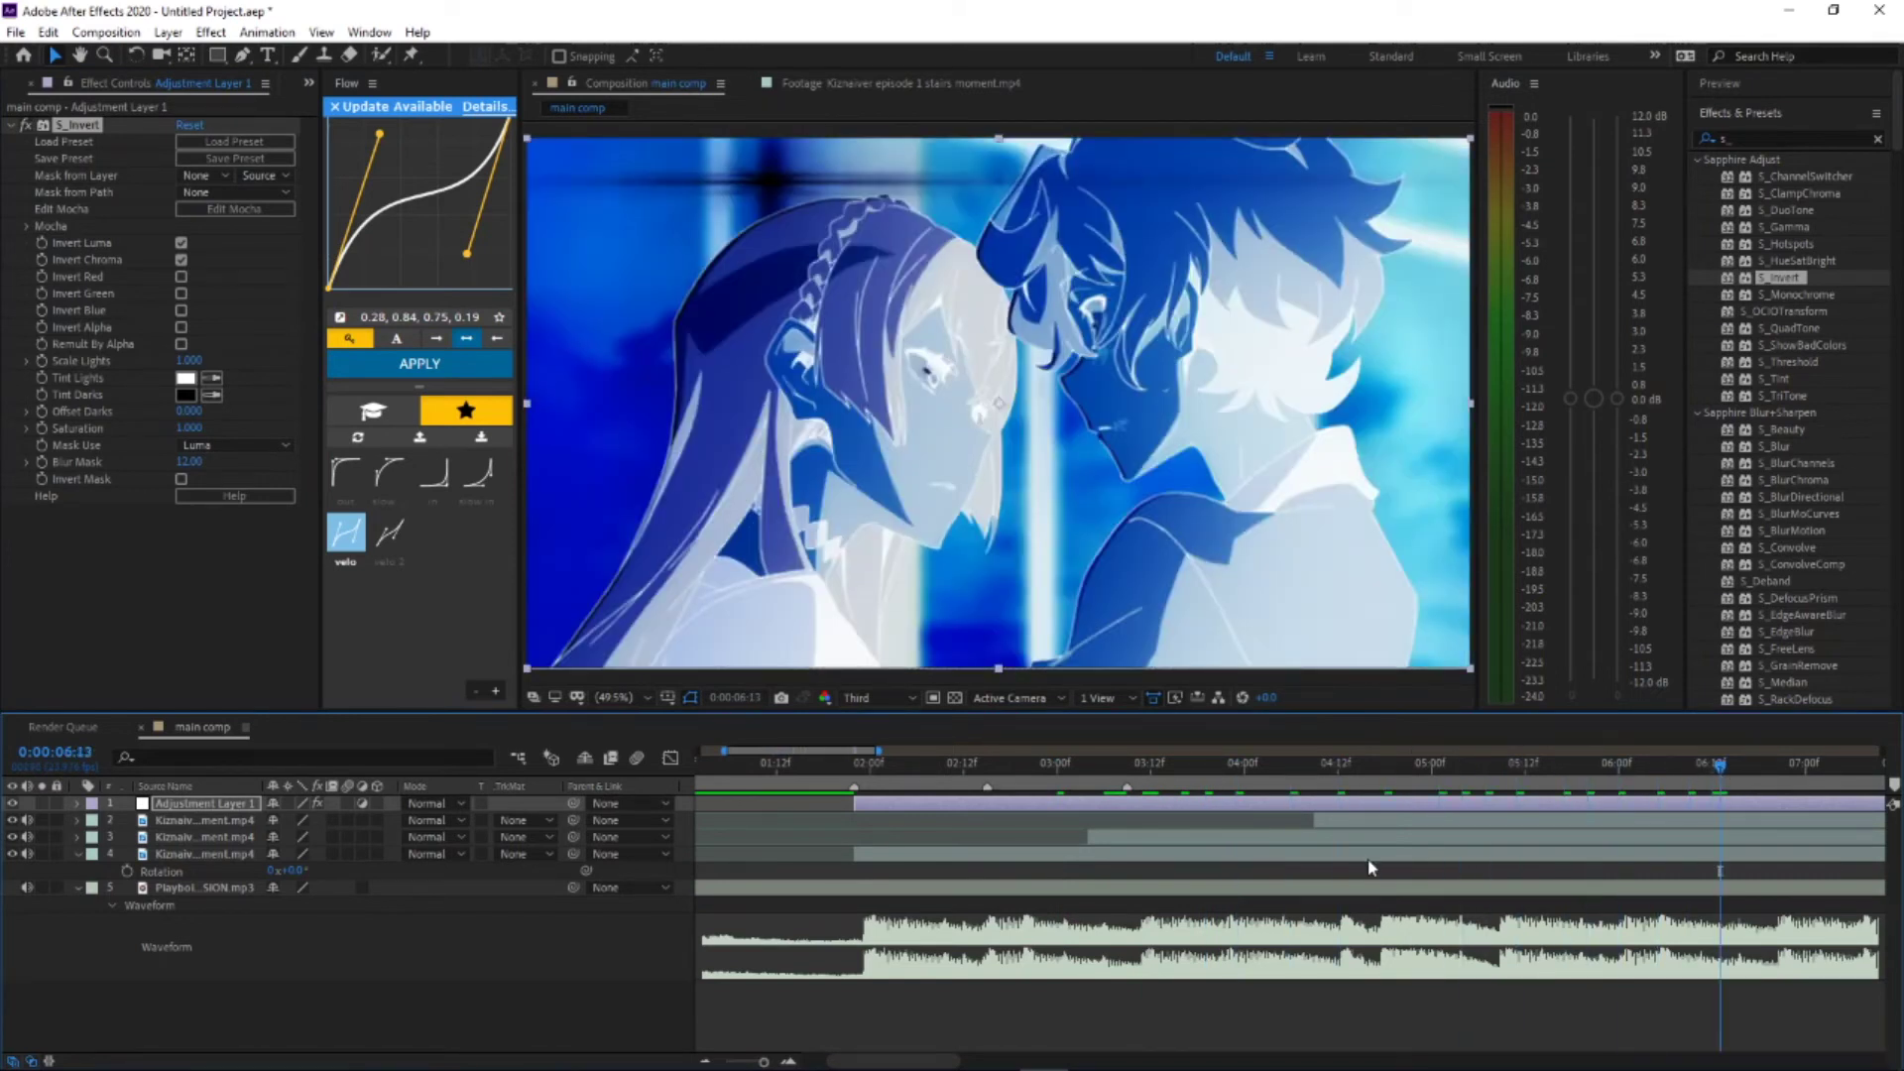
left_click(1361, 819)
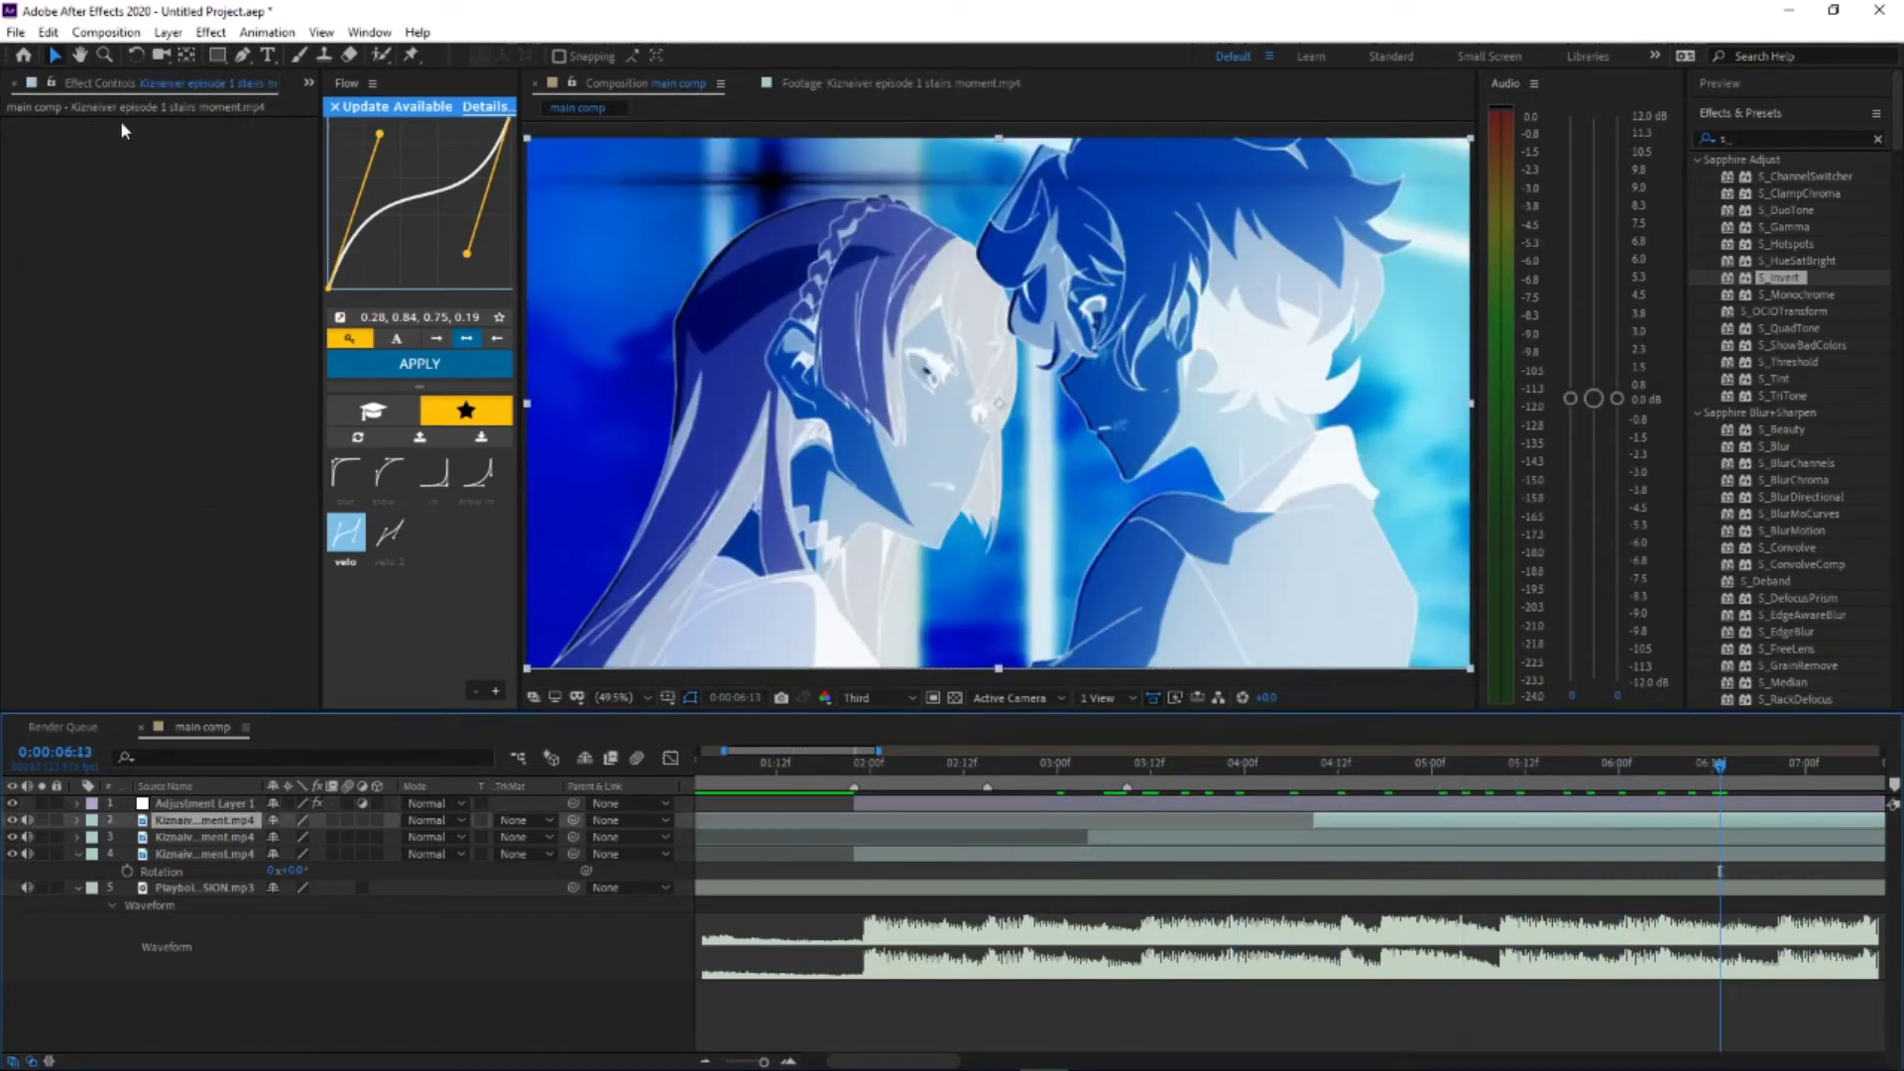
left_click(1208, 805)
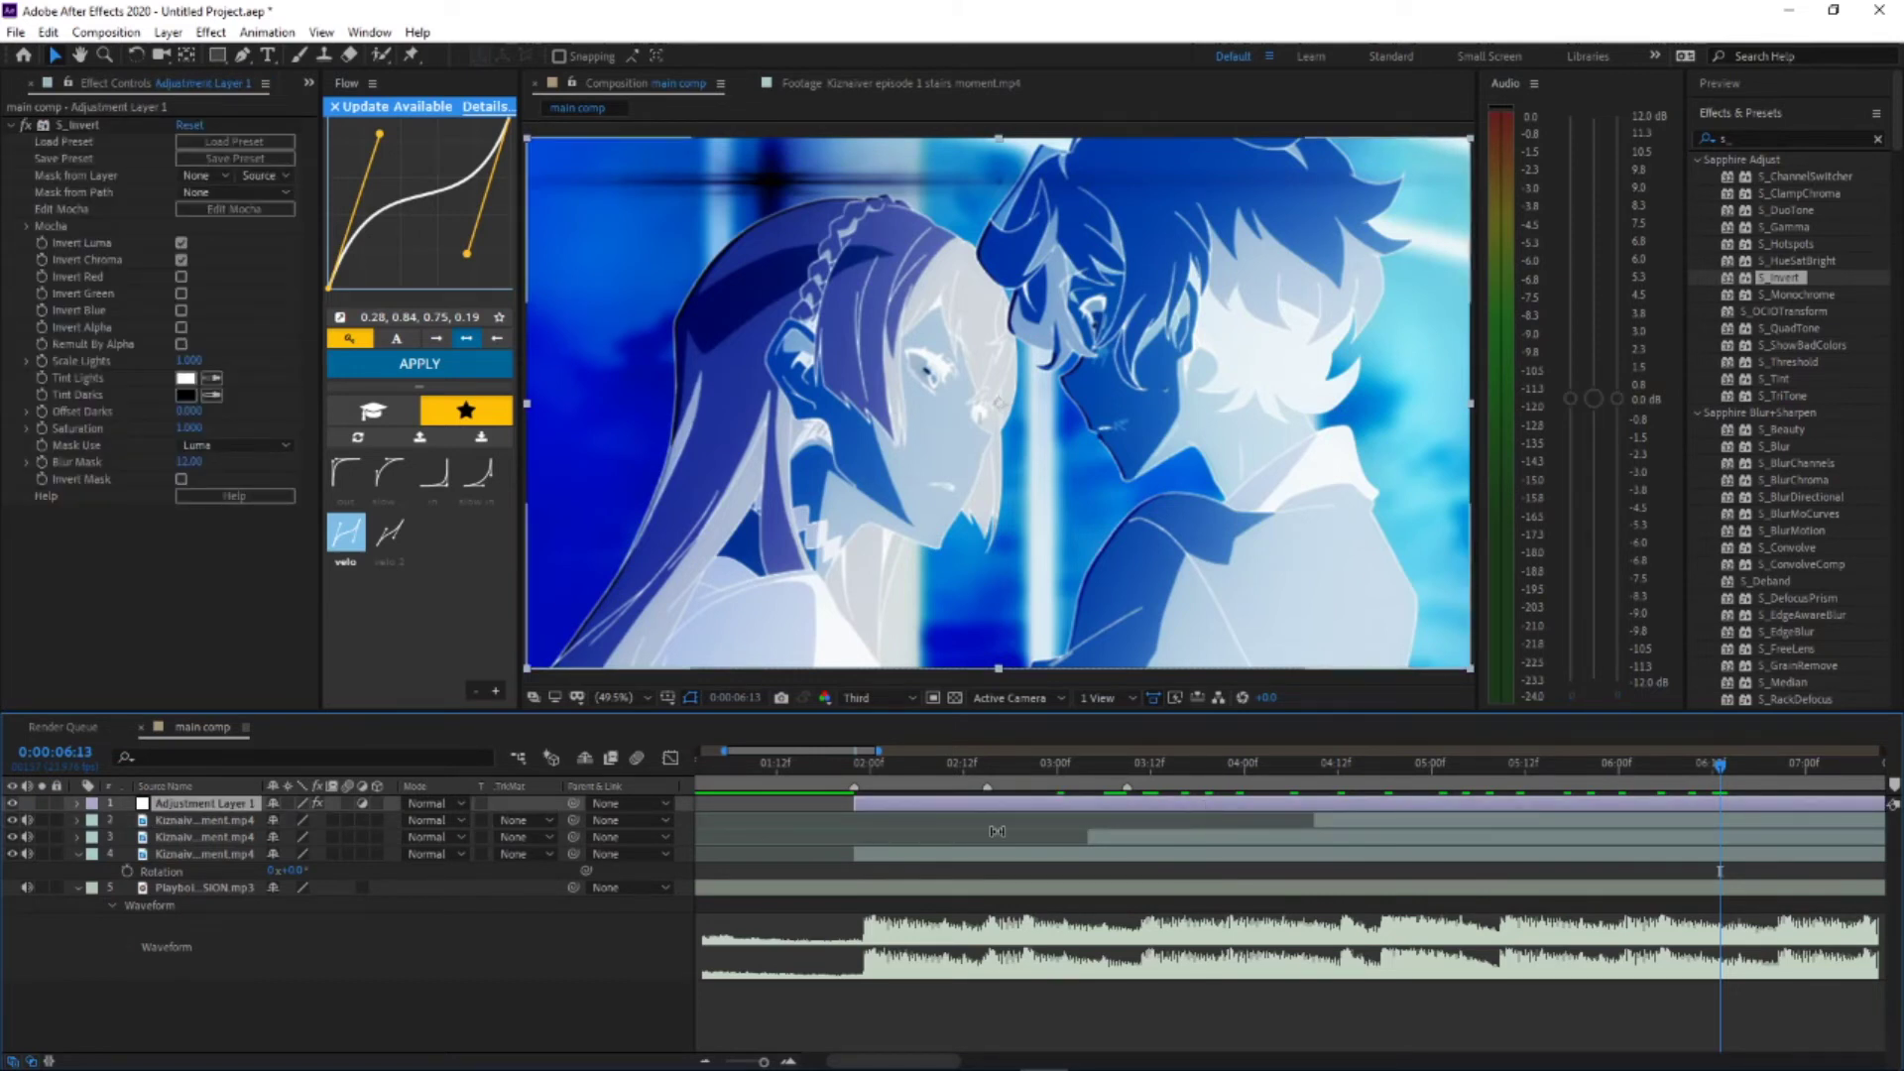
Step: Move the adjustment layer below the three clips and bring it back to the top of the layer stack
left_click_drag(203, 804, 217, 879)
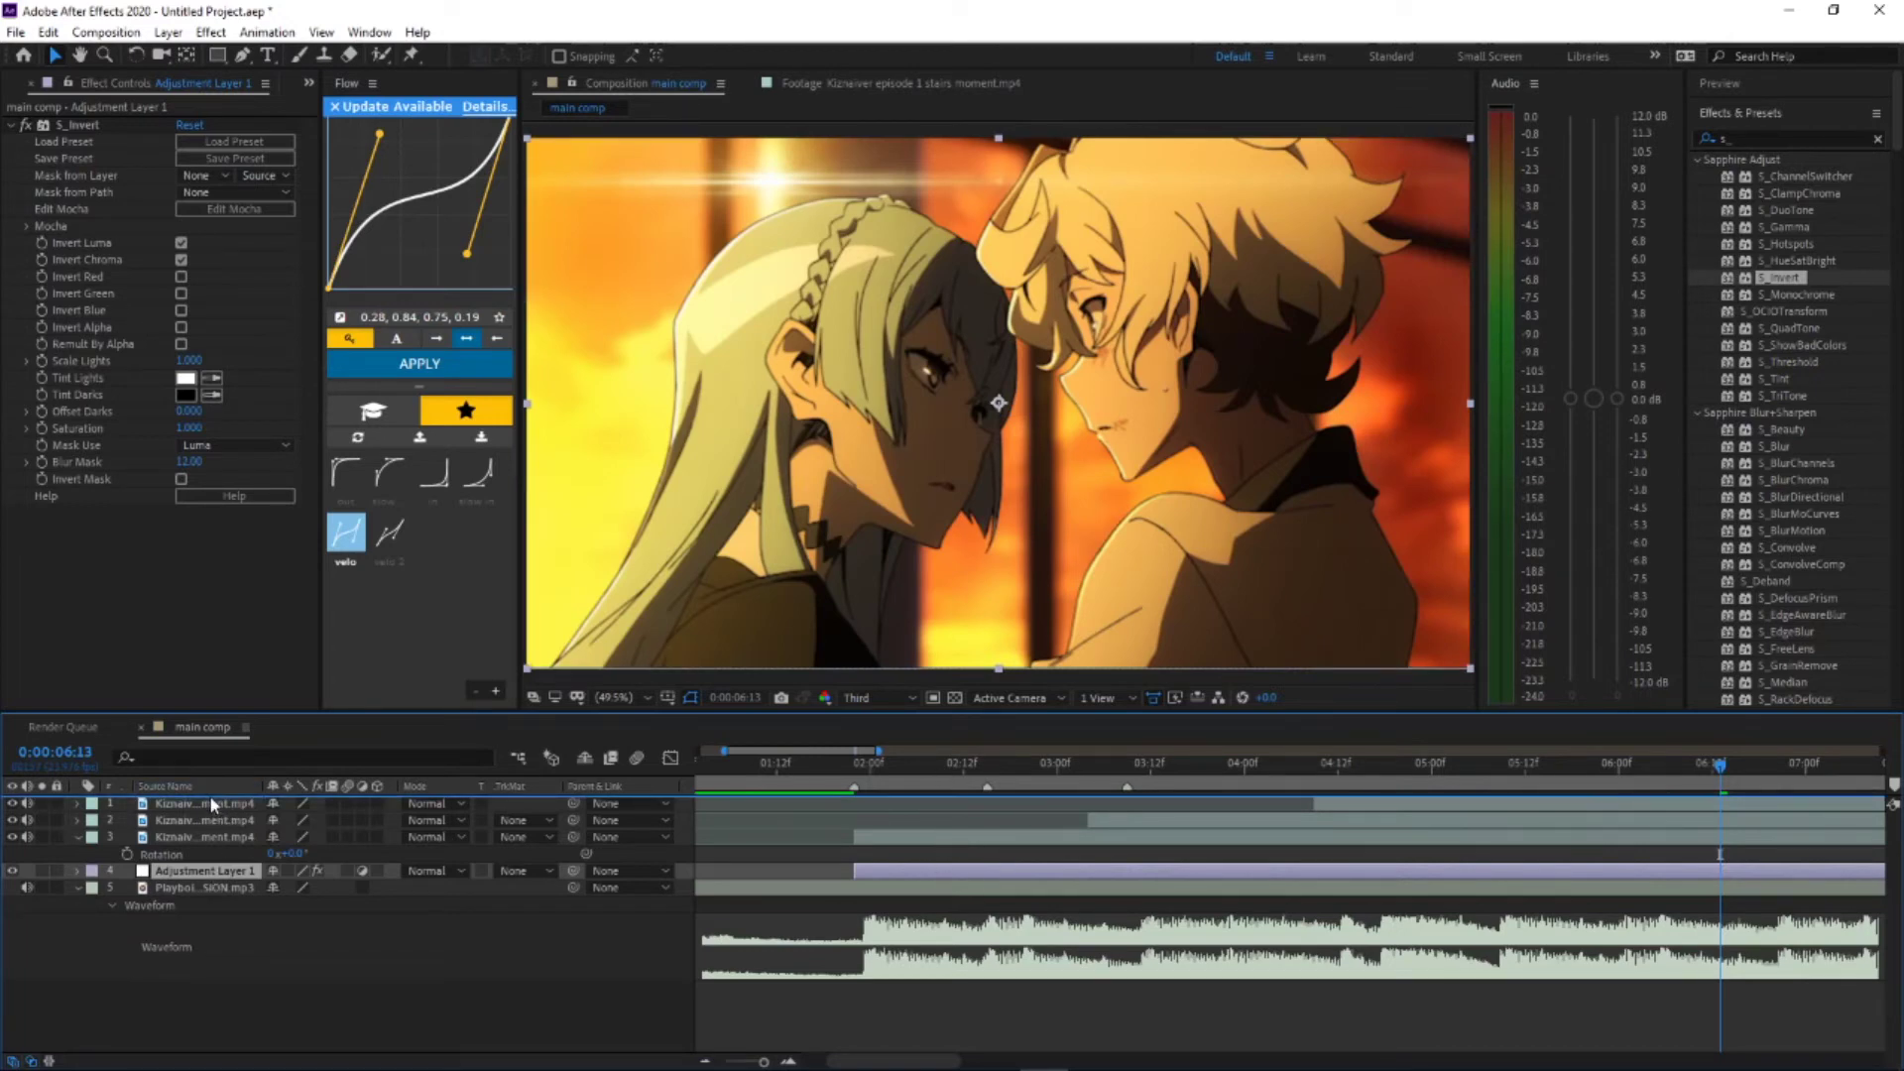
key("ctrl+shift+bracketright")
key("i")
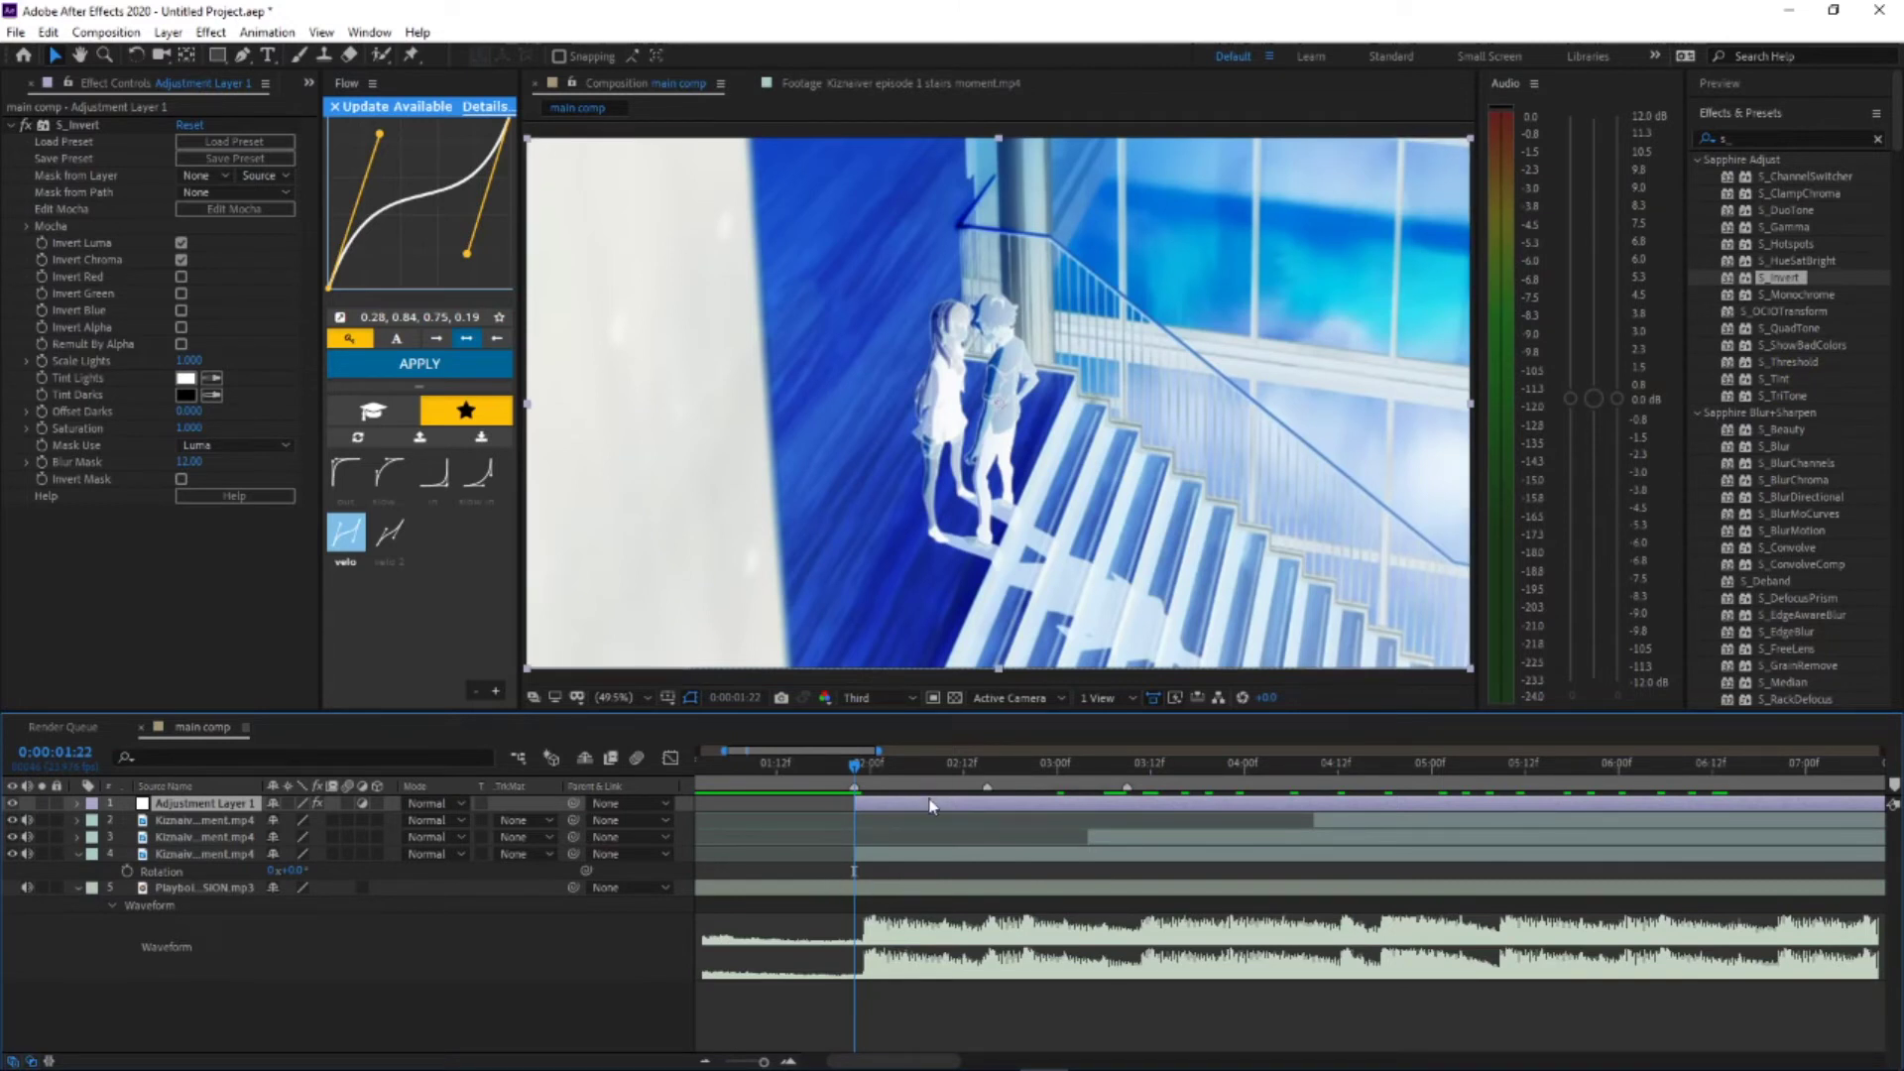
Step: Split the adjustment layer at 0:00:03:04, delete the later part, and scrub back over the remaining section
left_click(1089, 768)
key("ctrl+shift+d")
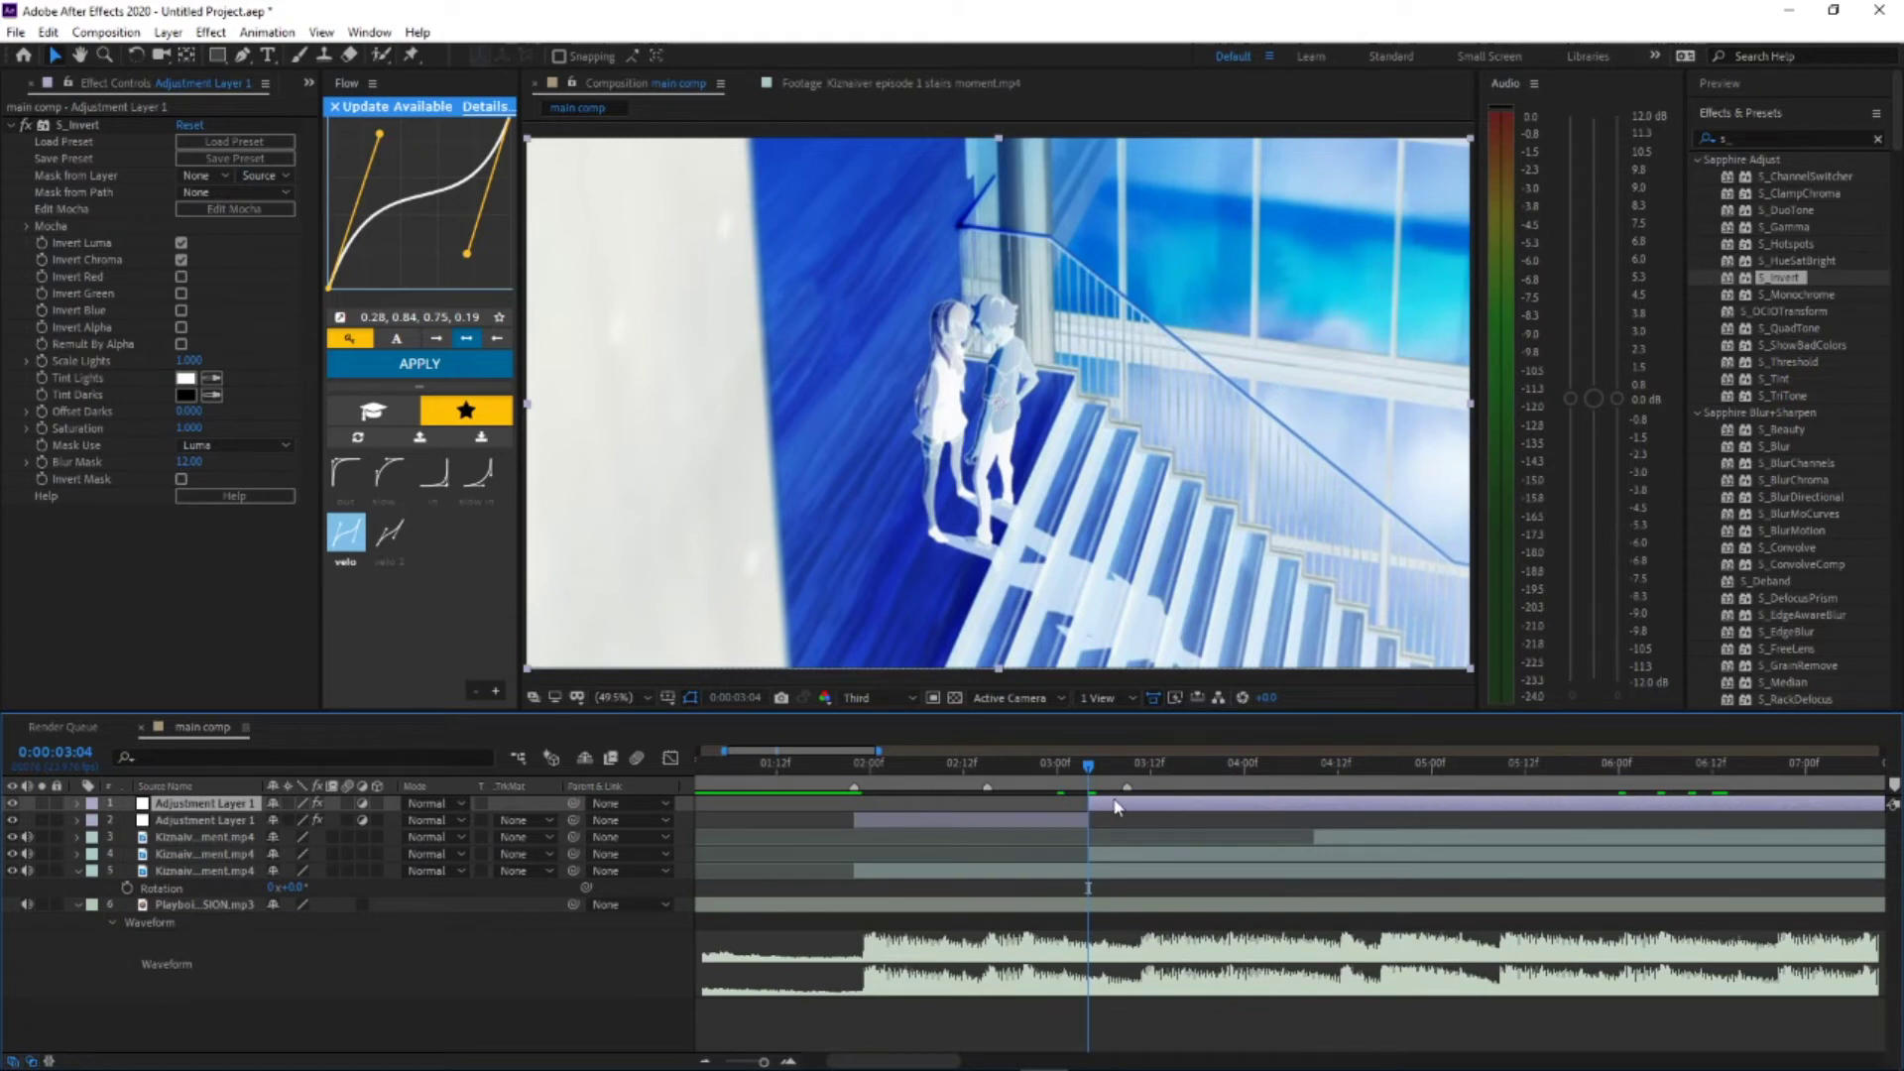
key("Delete")
left_click_drag(1033, 765, 868, 772)
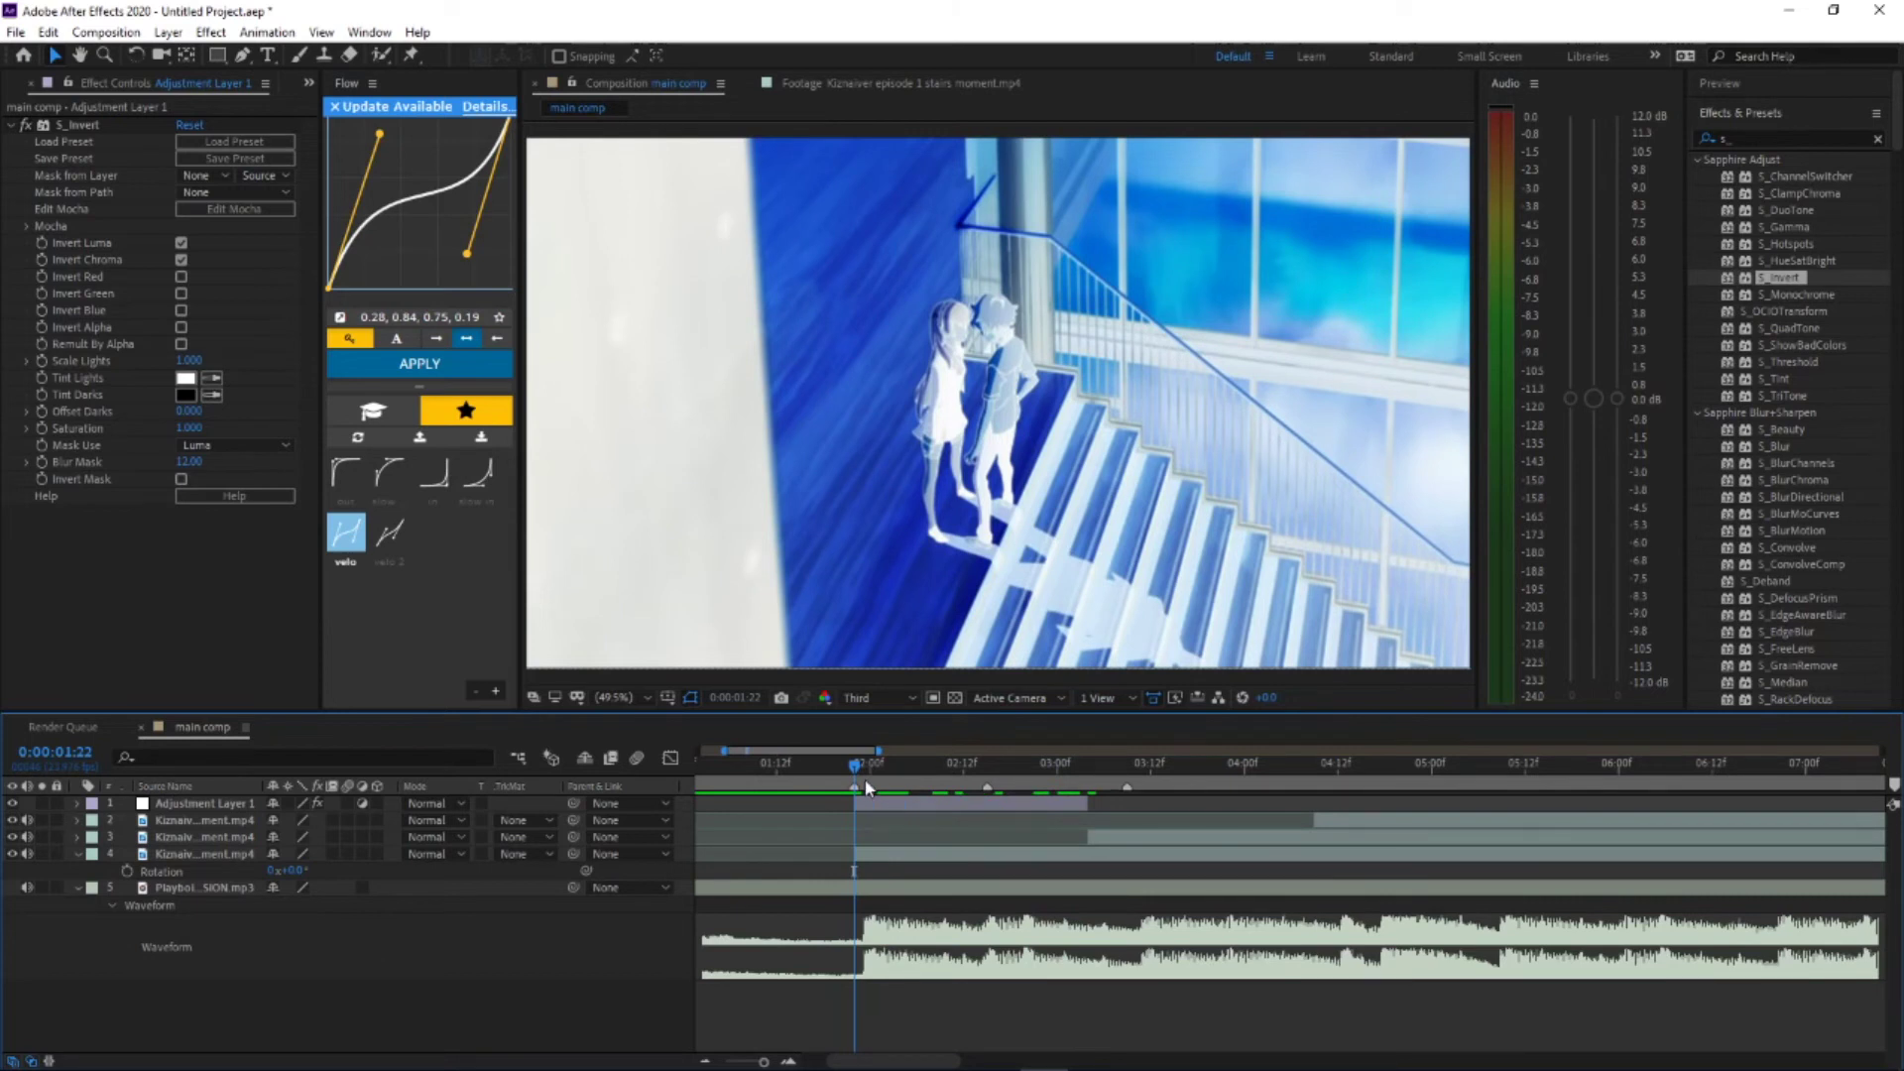
Step: Delete the adjustment layer from the main comp
left_click(855, 766)
left_click(870, 802)
key("Delete")
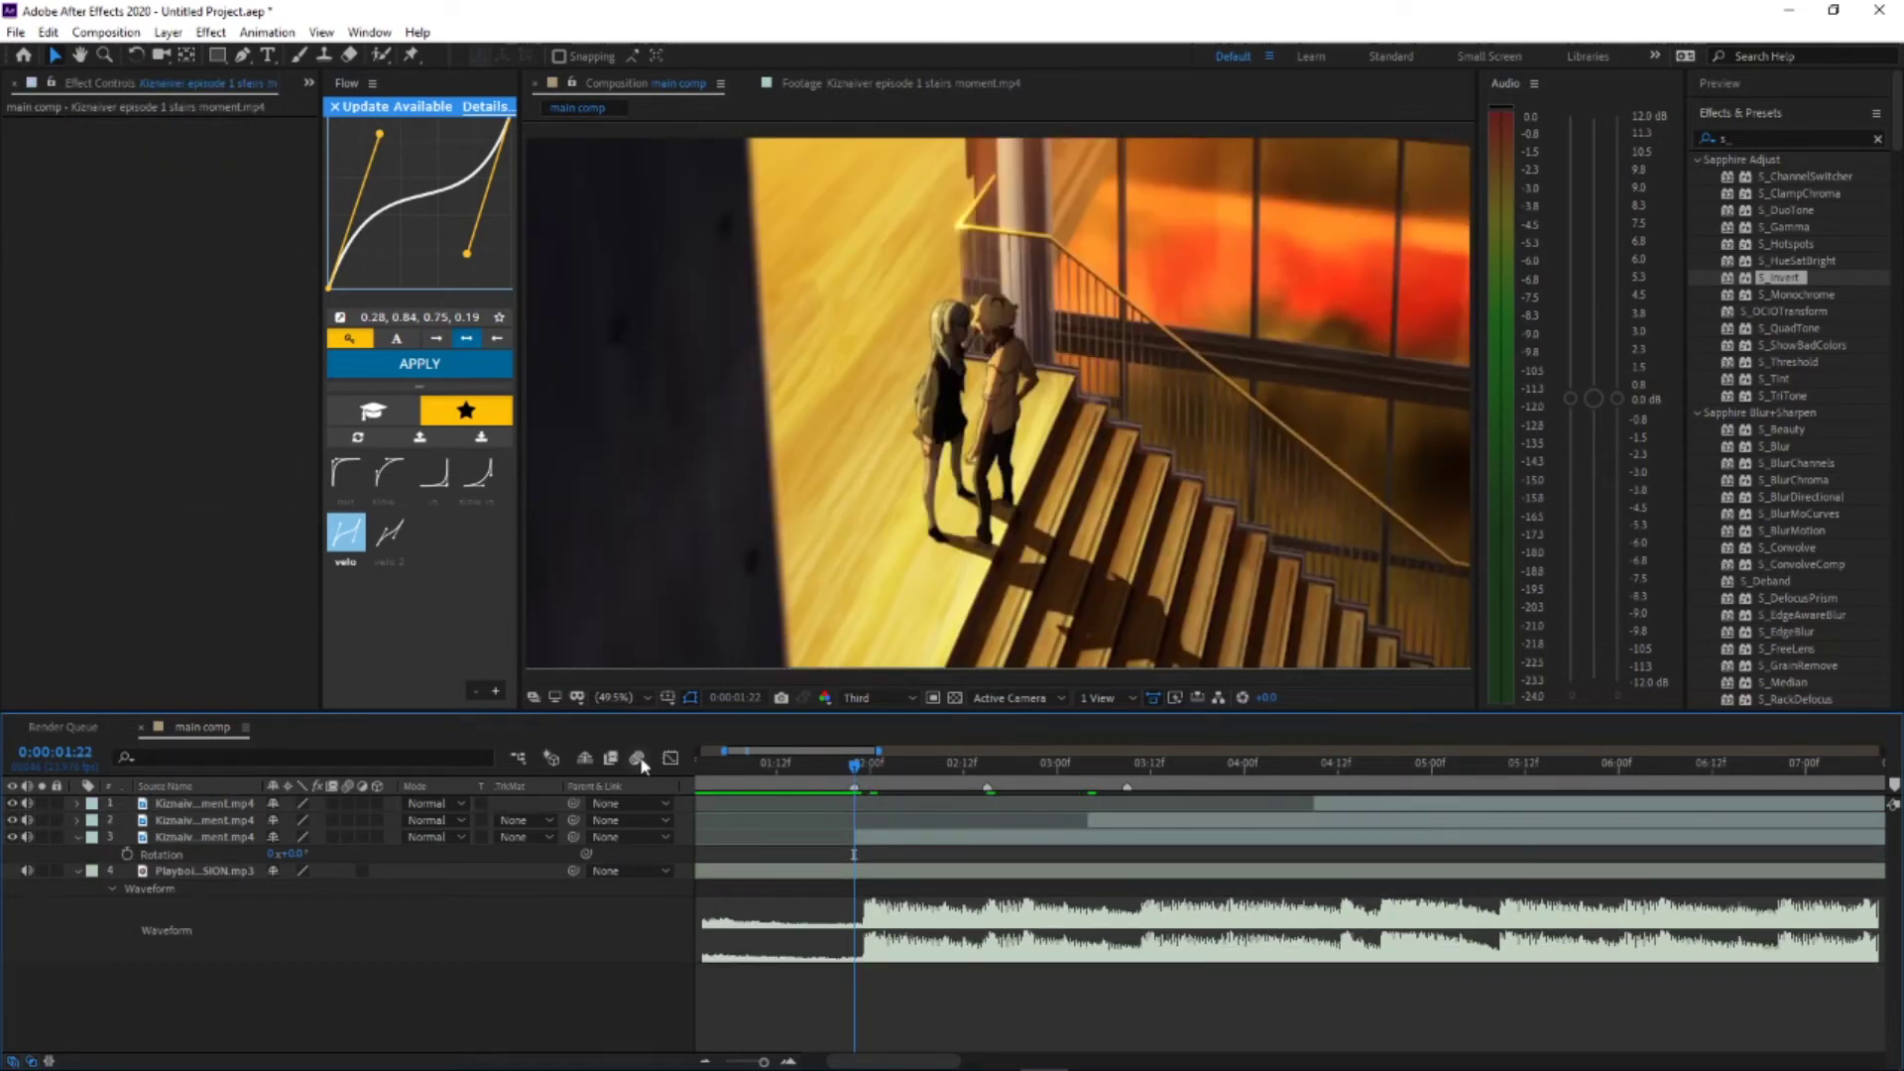
Step: Add a new null object and place it directly above the lowest clip layer
left_click(167, 32)
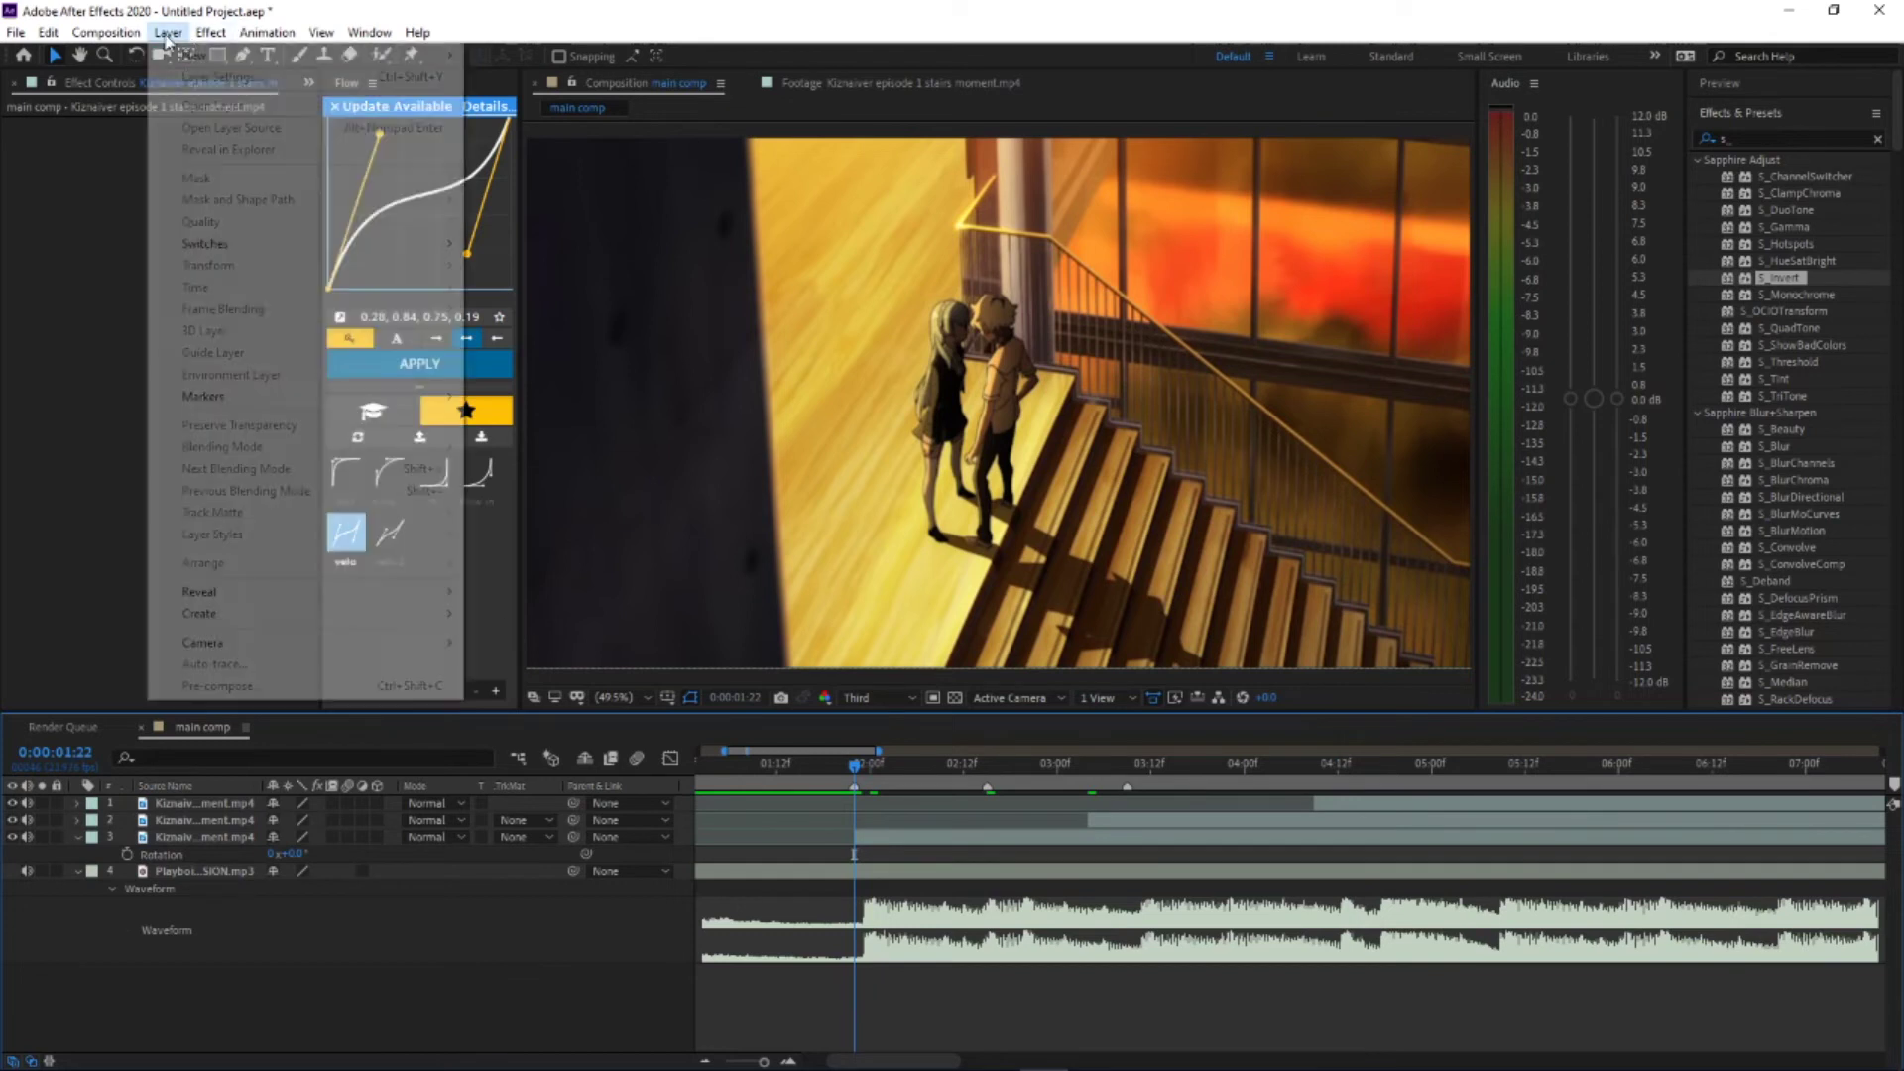
mouse_move(240, 61)
left_click(548, 142)
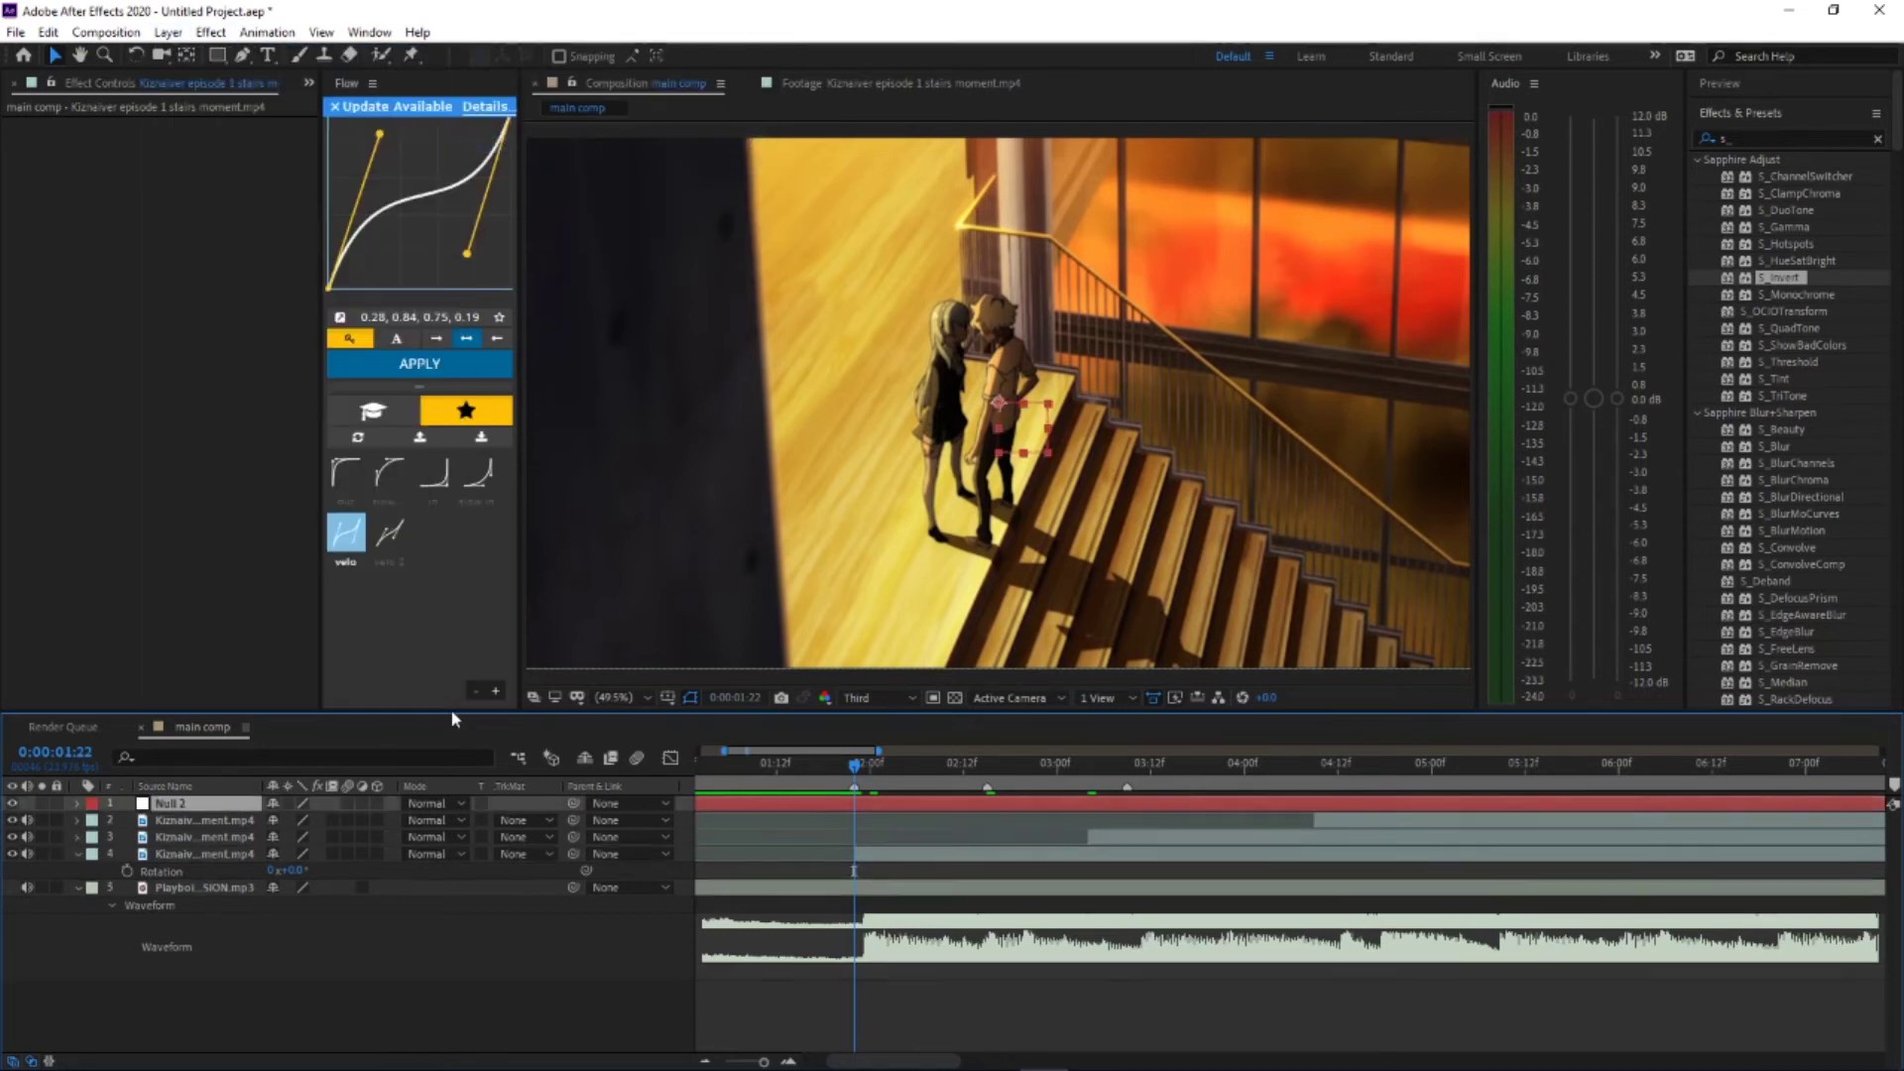
left_click_drag(216, 819, 472, 831)
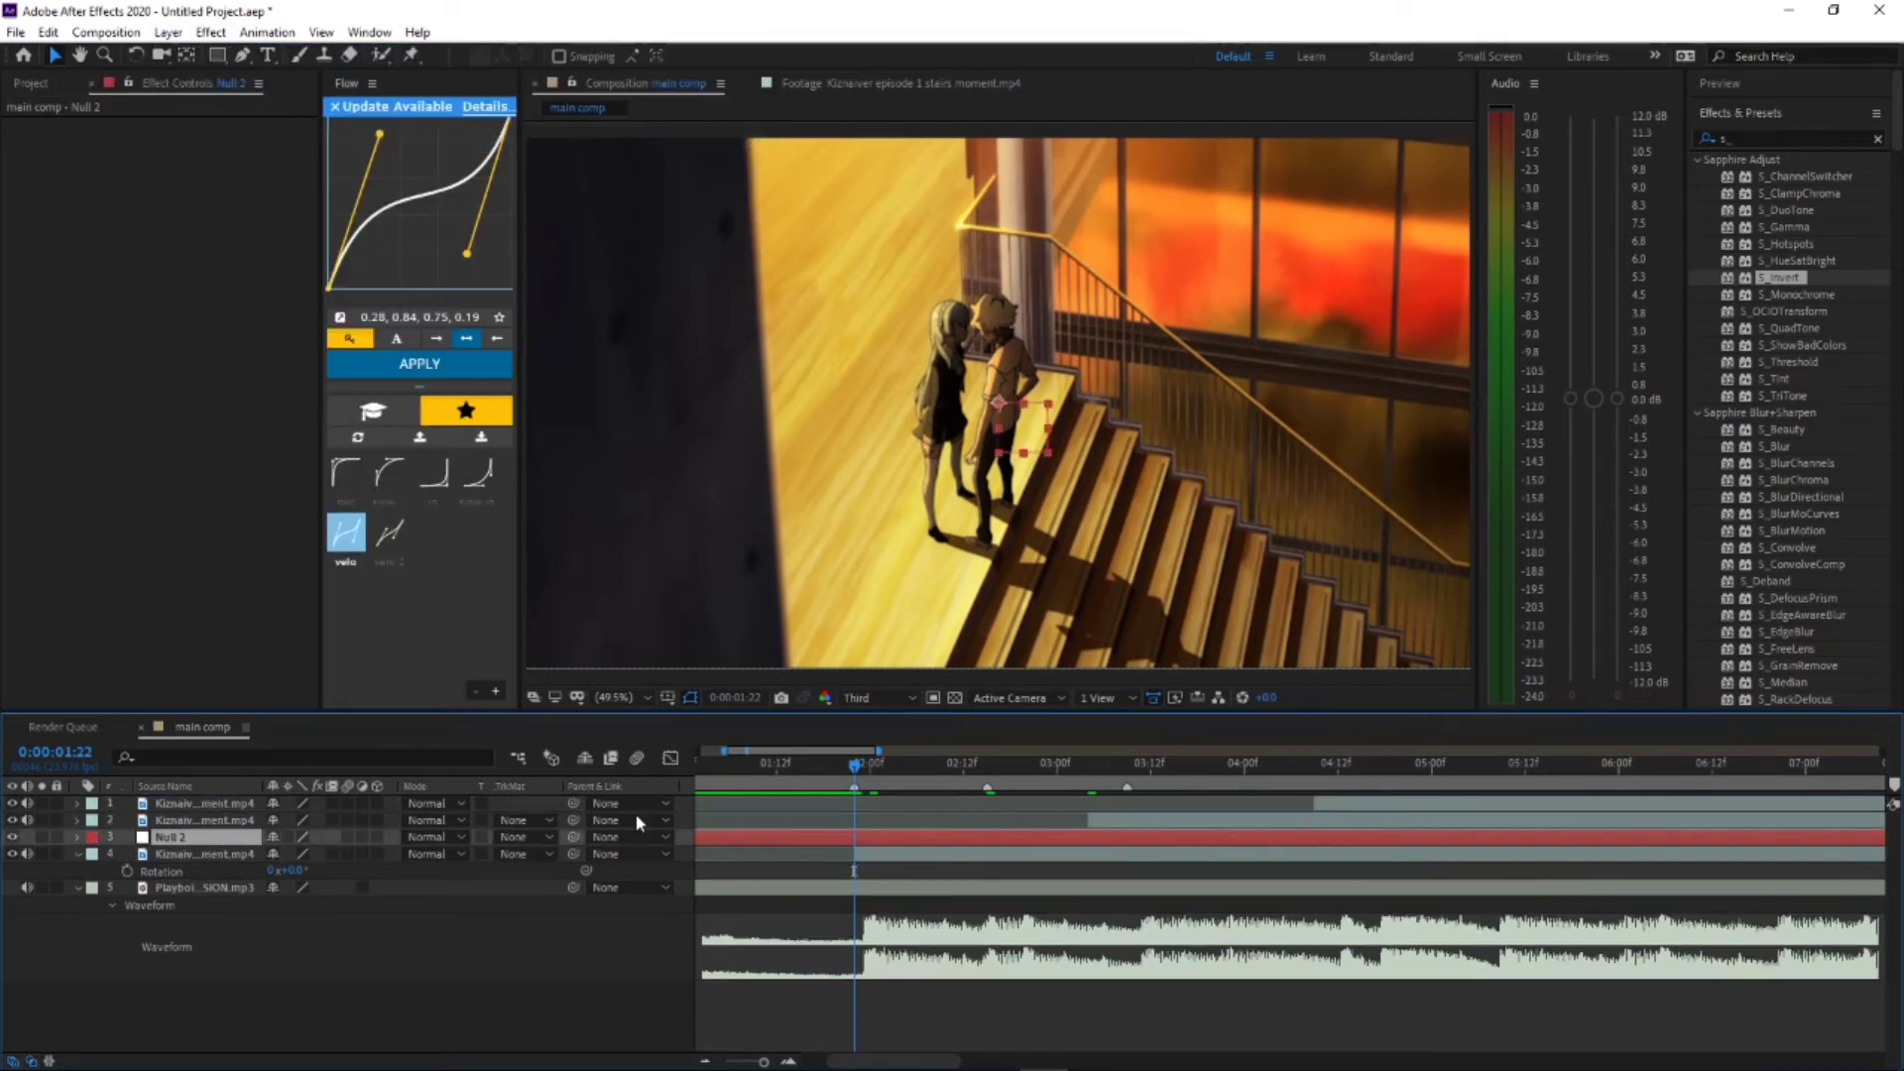
Step: Trim the null to run from 0:00:01:22 to 0:00:03:04 by splitting it and deleting the outer parts
key("ctrl+shift+d")
left_click(1087, 780)
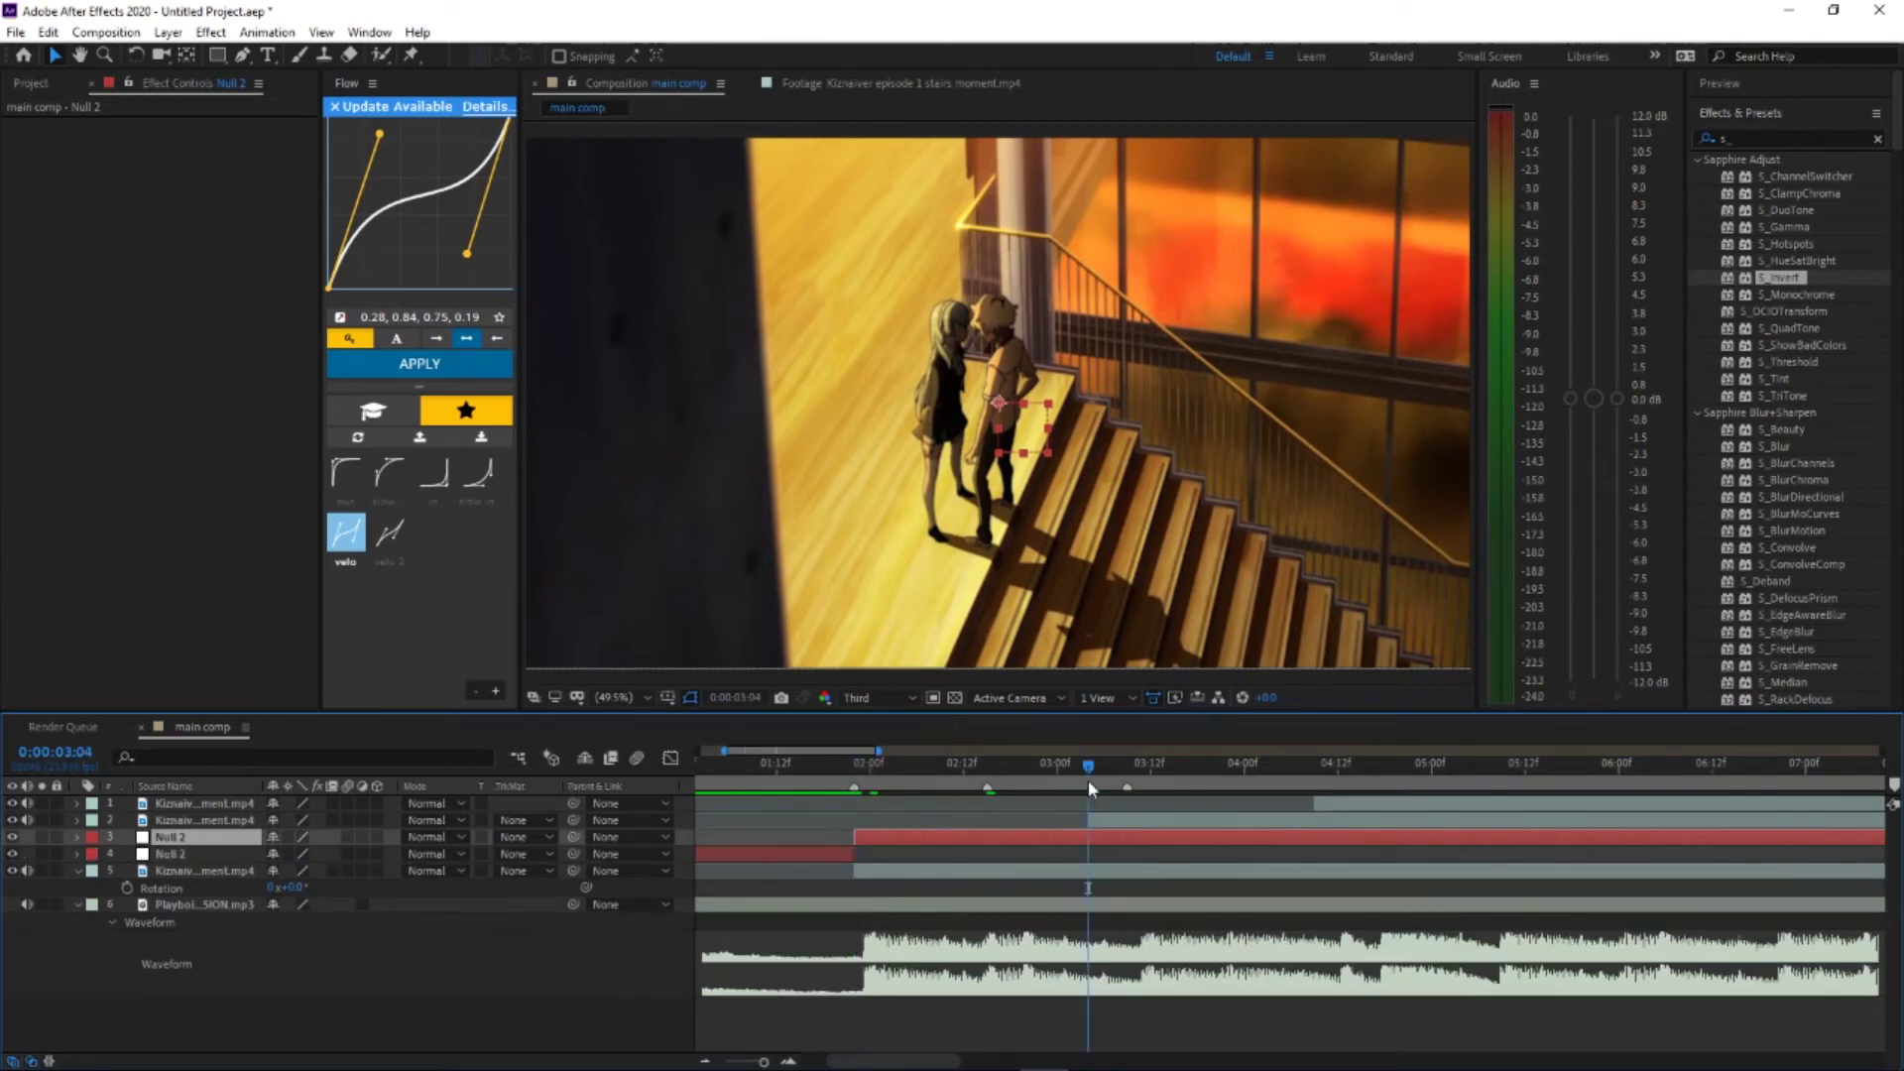
key("ctrl+shift+d")
key("Delete")
left_click(844, 857)
key("Delete")
left_click(893, 855)
left_click(855, 765)
Step: Shorten the null to end at the second music marker and slide the middle clip to start there
left_click_drag(1087, 839, 995, 839)
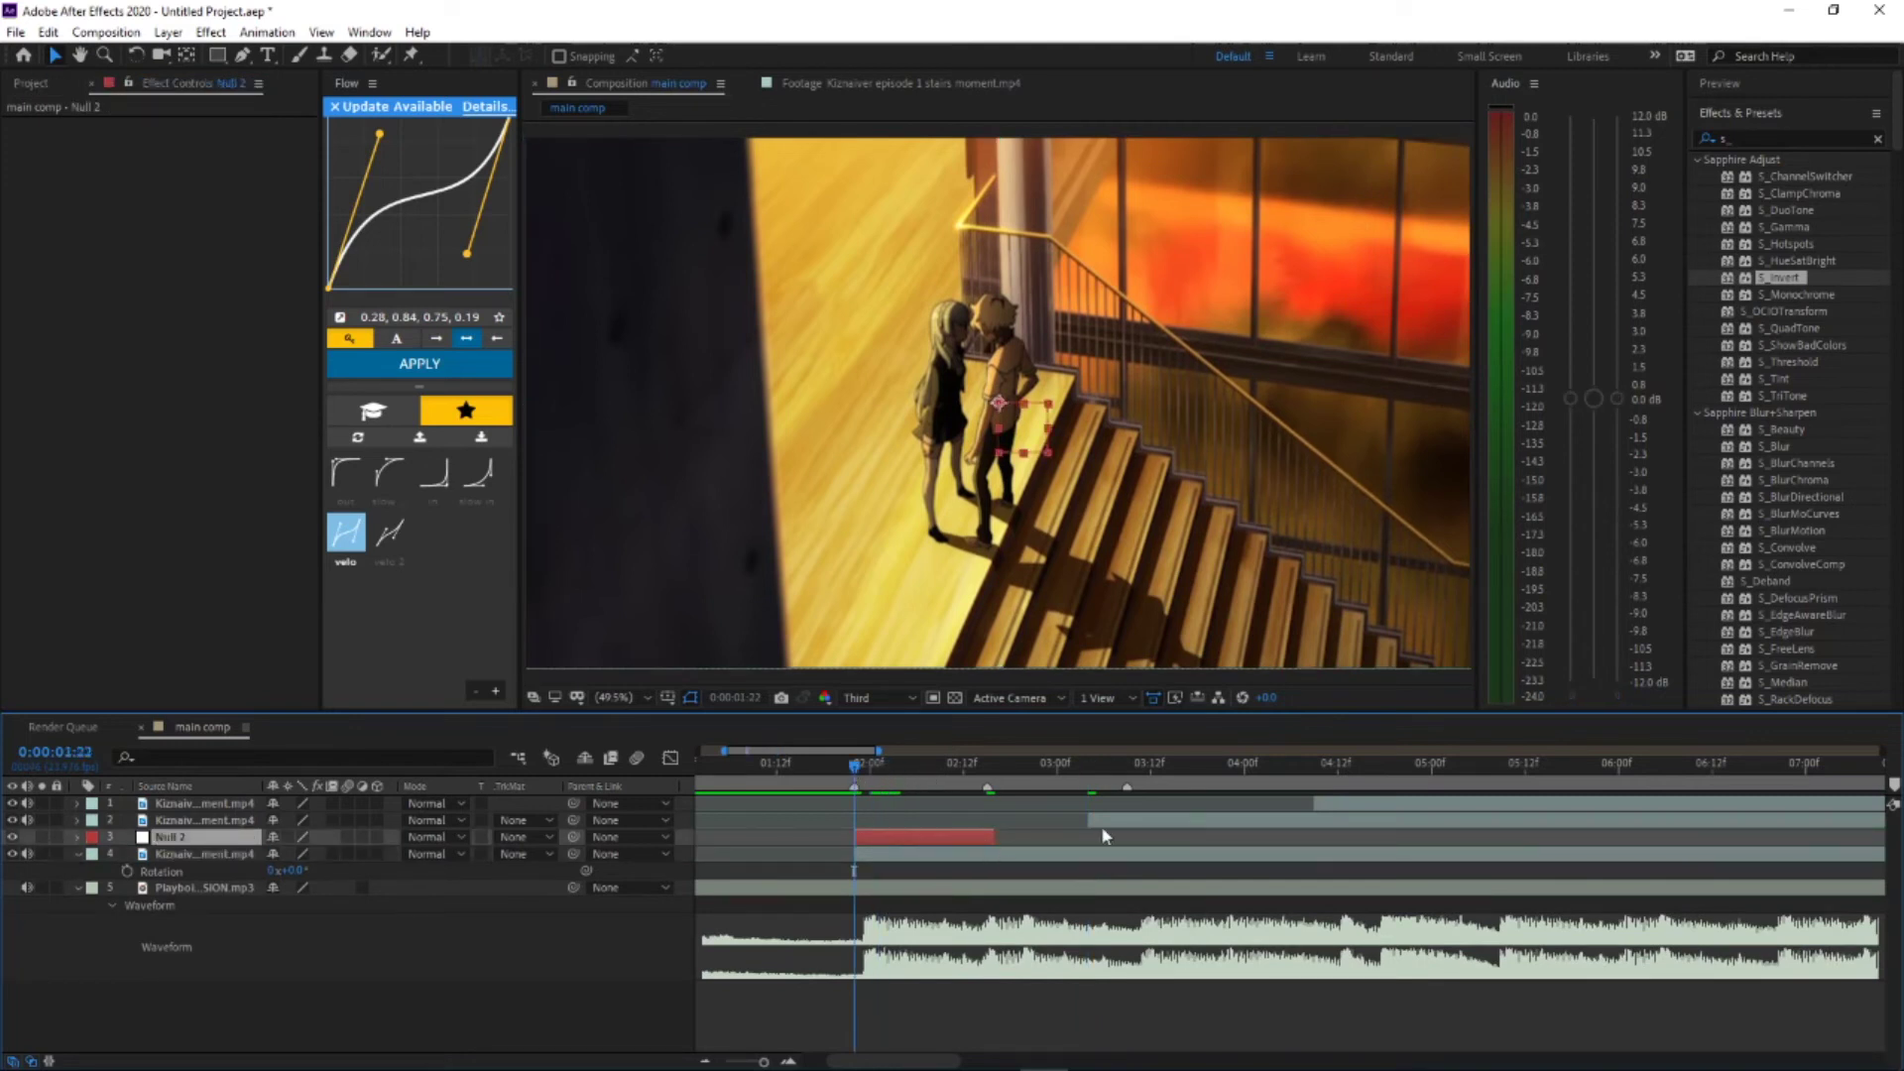
left_click_drag(1120, 821, 859, 791)
left_click(986, 766)
Step: Keyframe the lowest clip's Scale at 0:00:01:22 and at the second music marker, setting the first keyframe to 255%
left_click(882, 856)
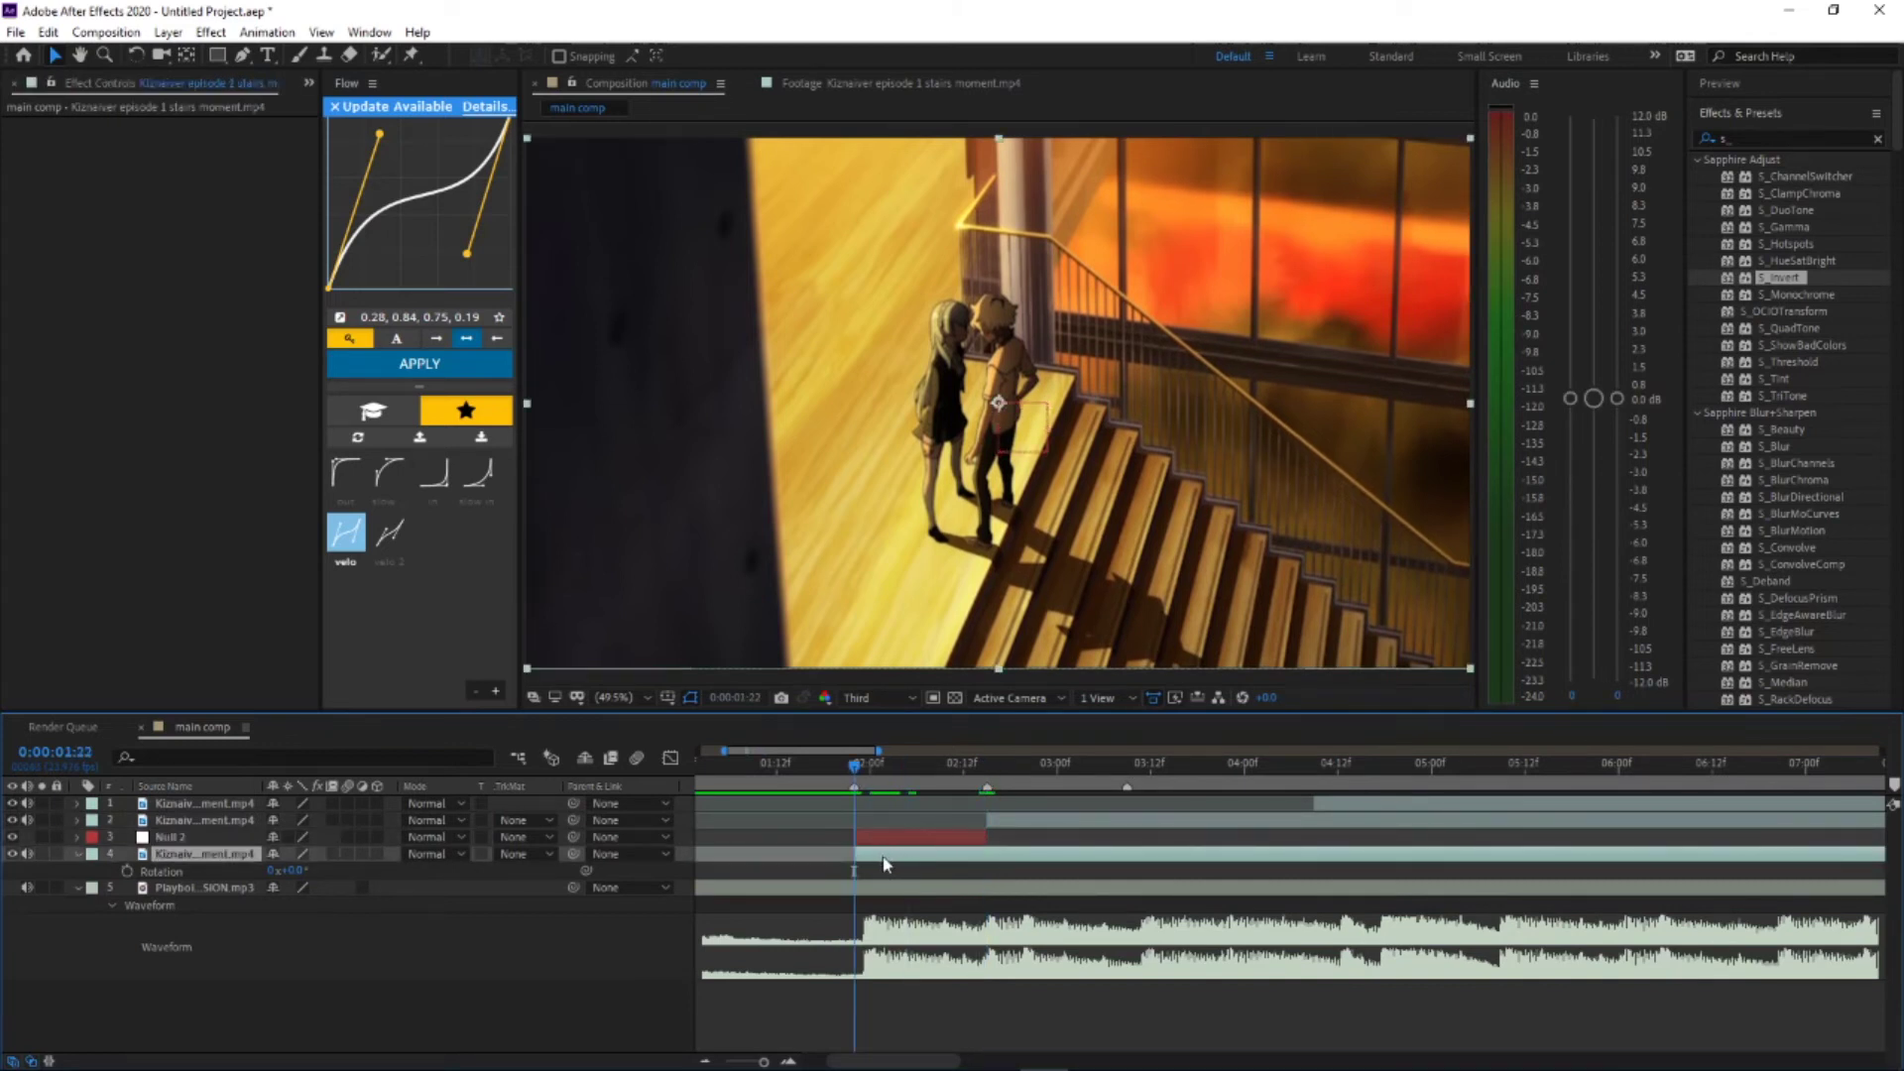
key("s")
key("alt+shift+s")
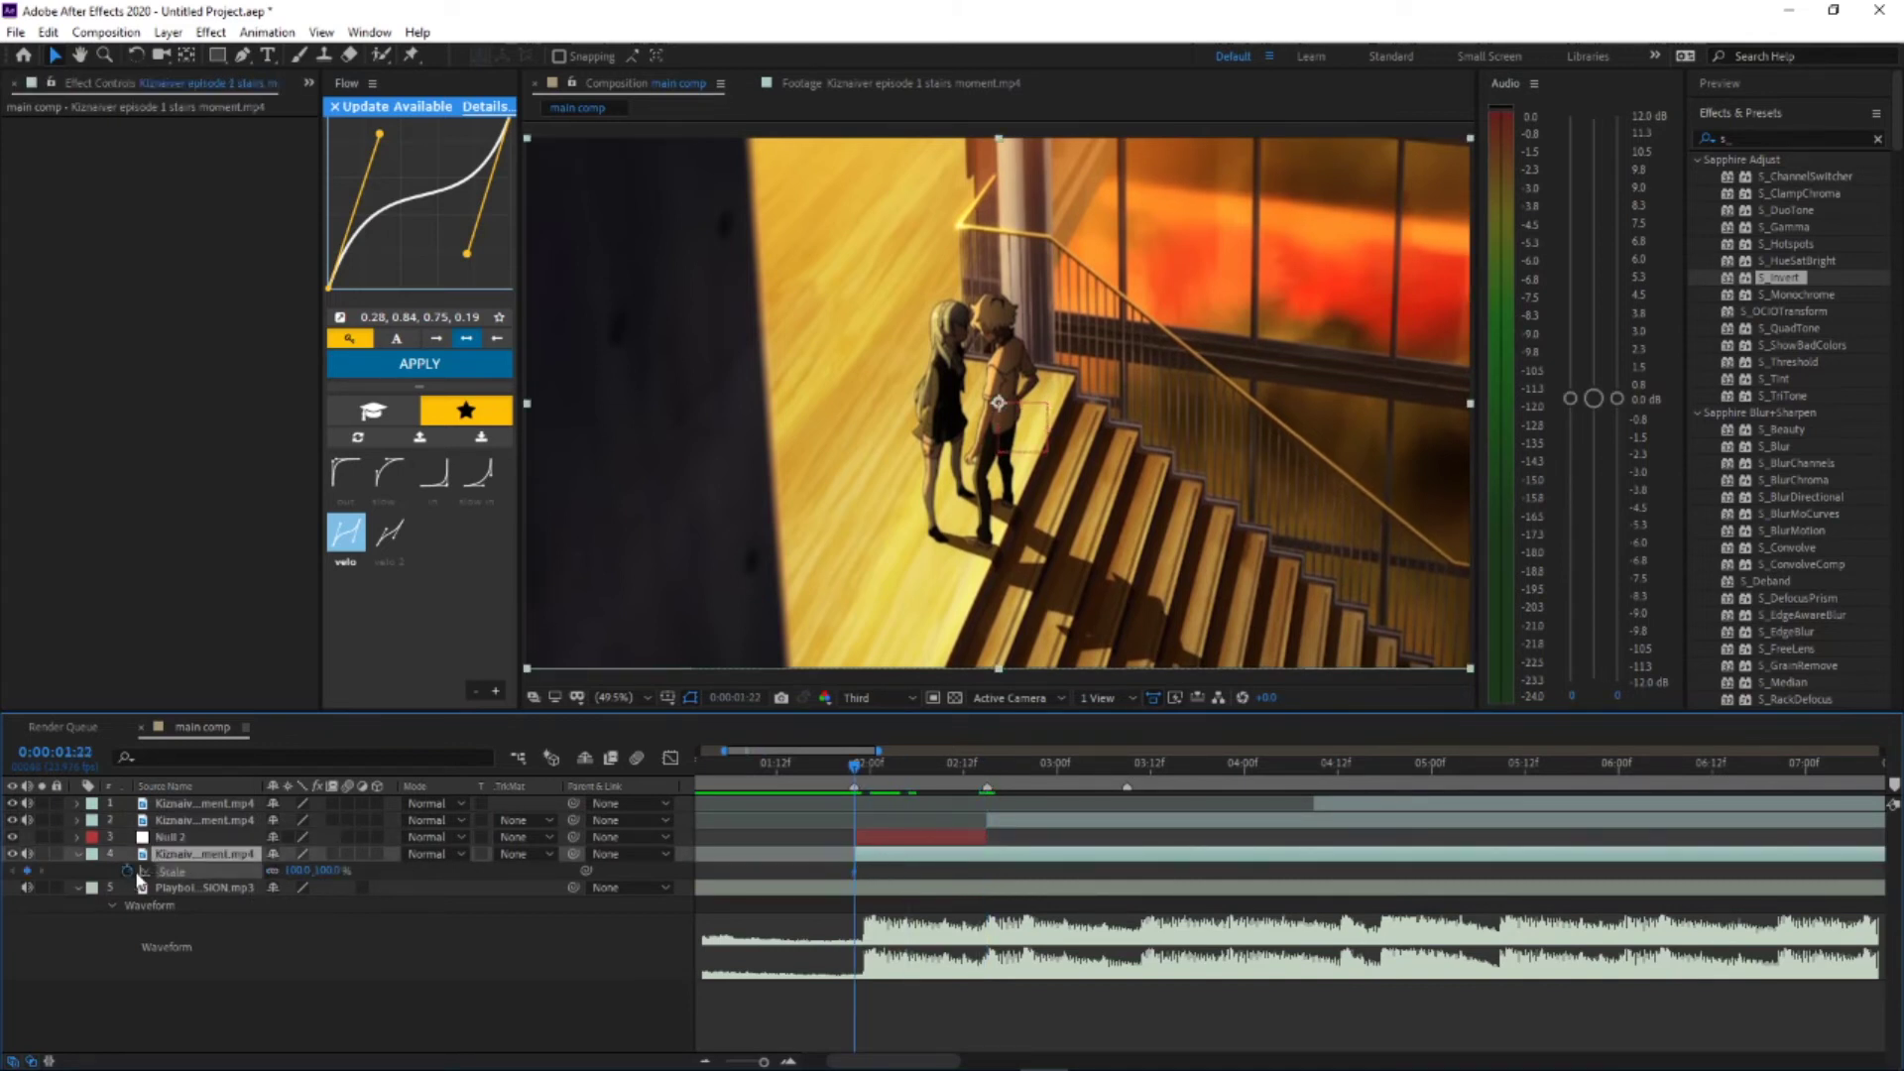
left_click(984, 776)
key("alt+shift+s")
left_click(855, 775)
left_click_drag(298, 870, 471, 870)
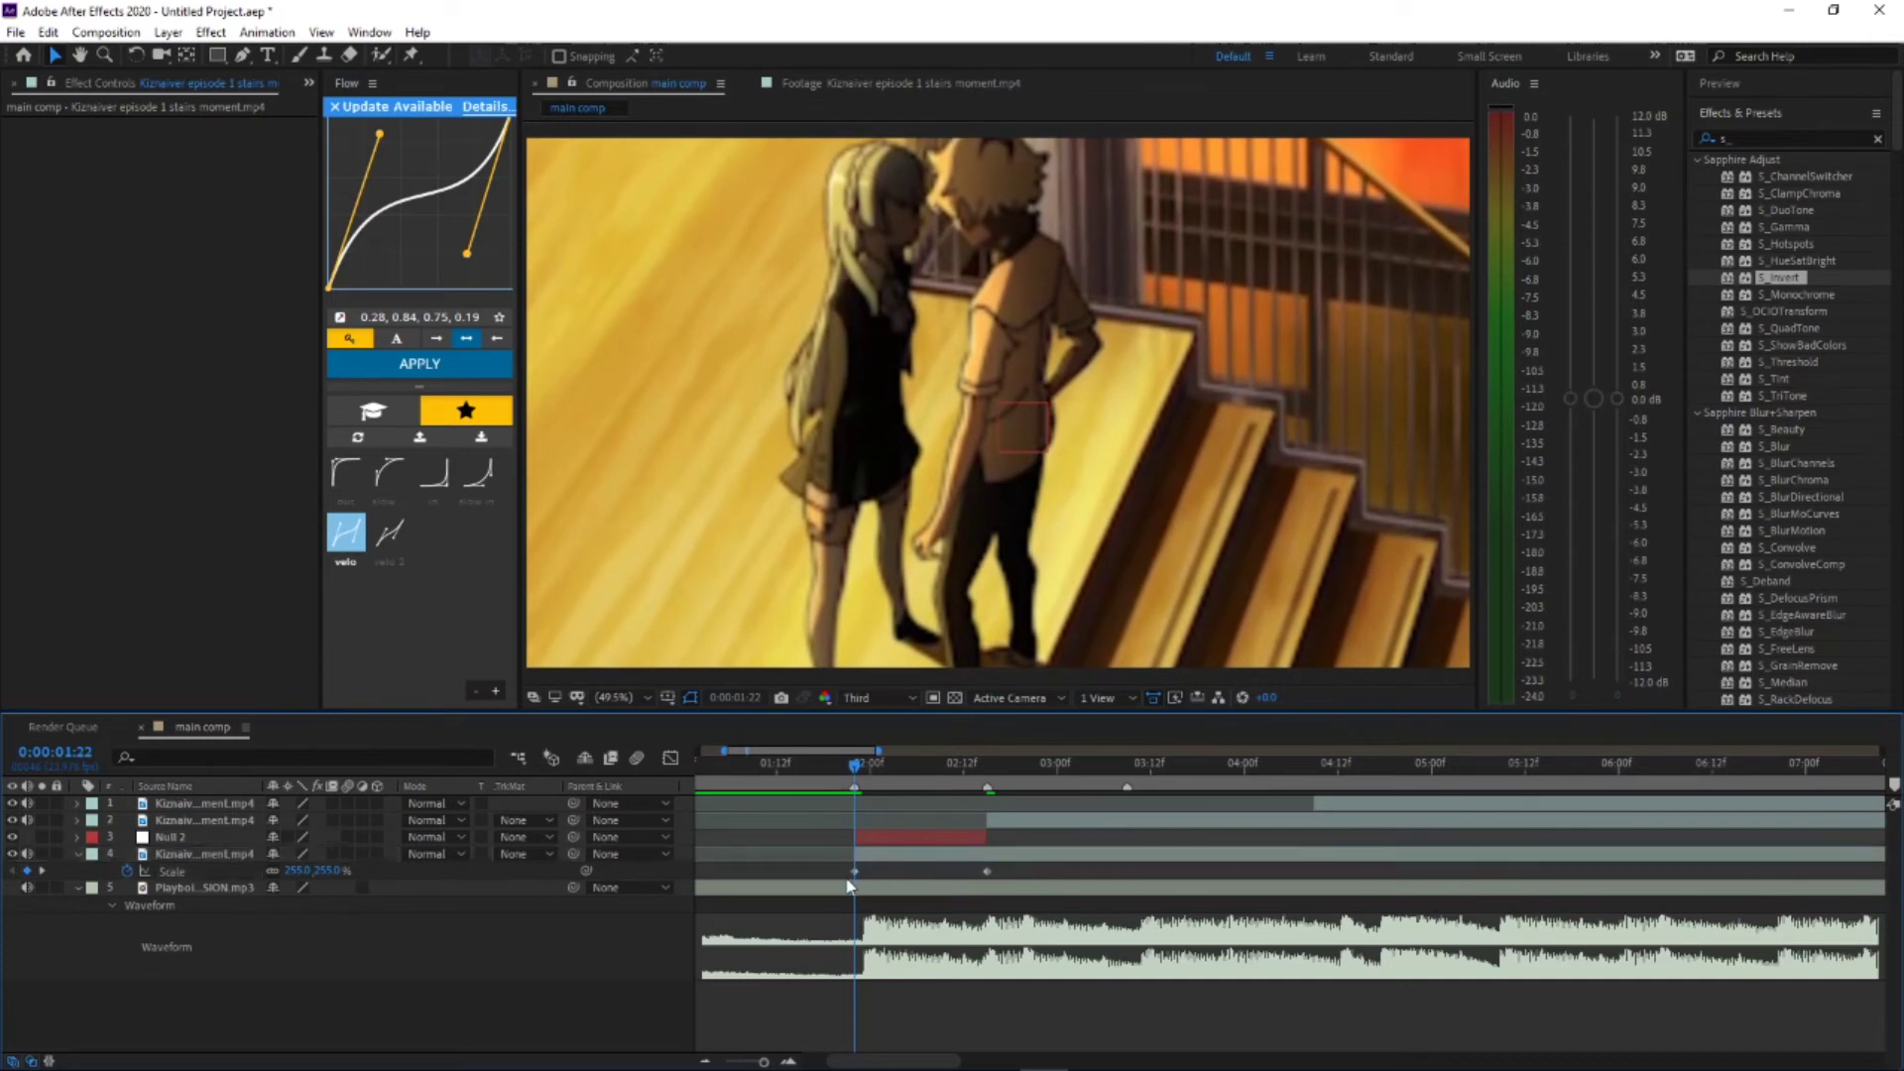
Step: Apply Flow's "out" easing preset (0.00, 0.91, 0.12, 0.99) to the Scale keyframes and enable the clip's motion blur
left_click(349, 474)
left_click(401, 367)
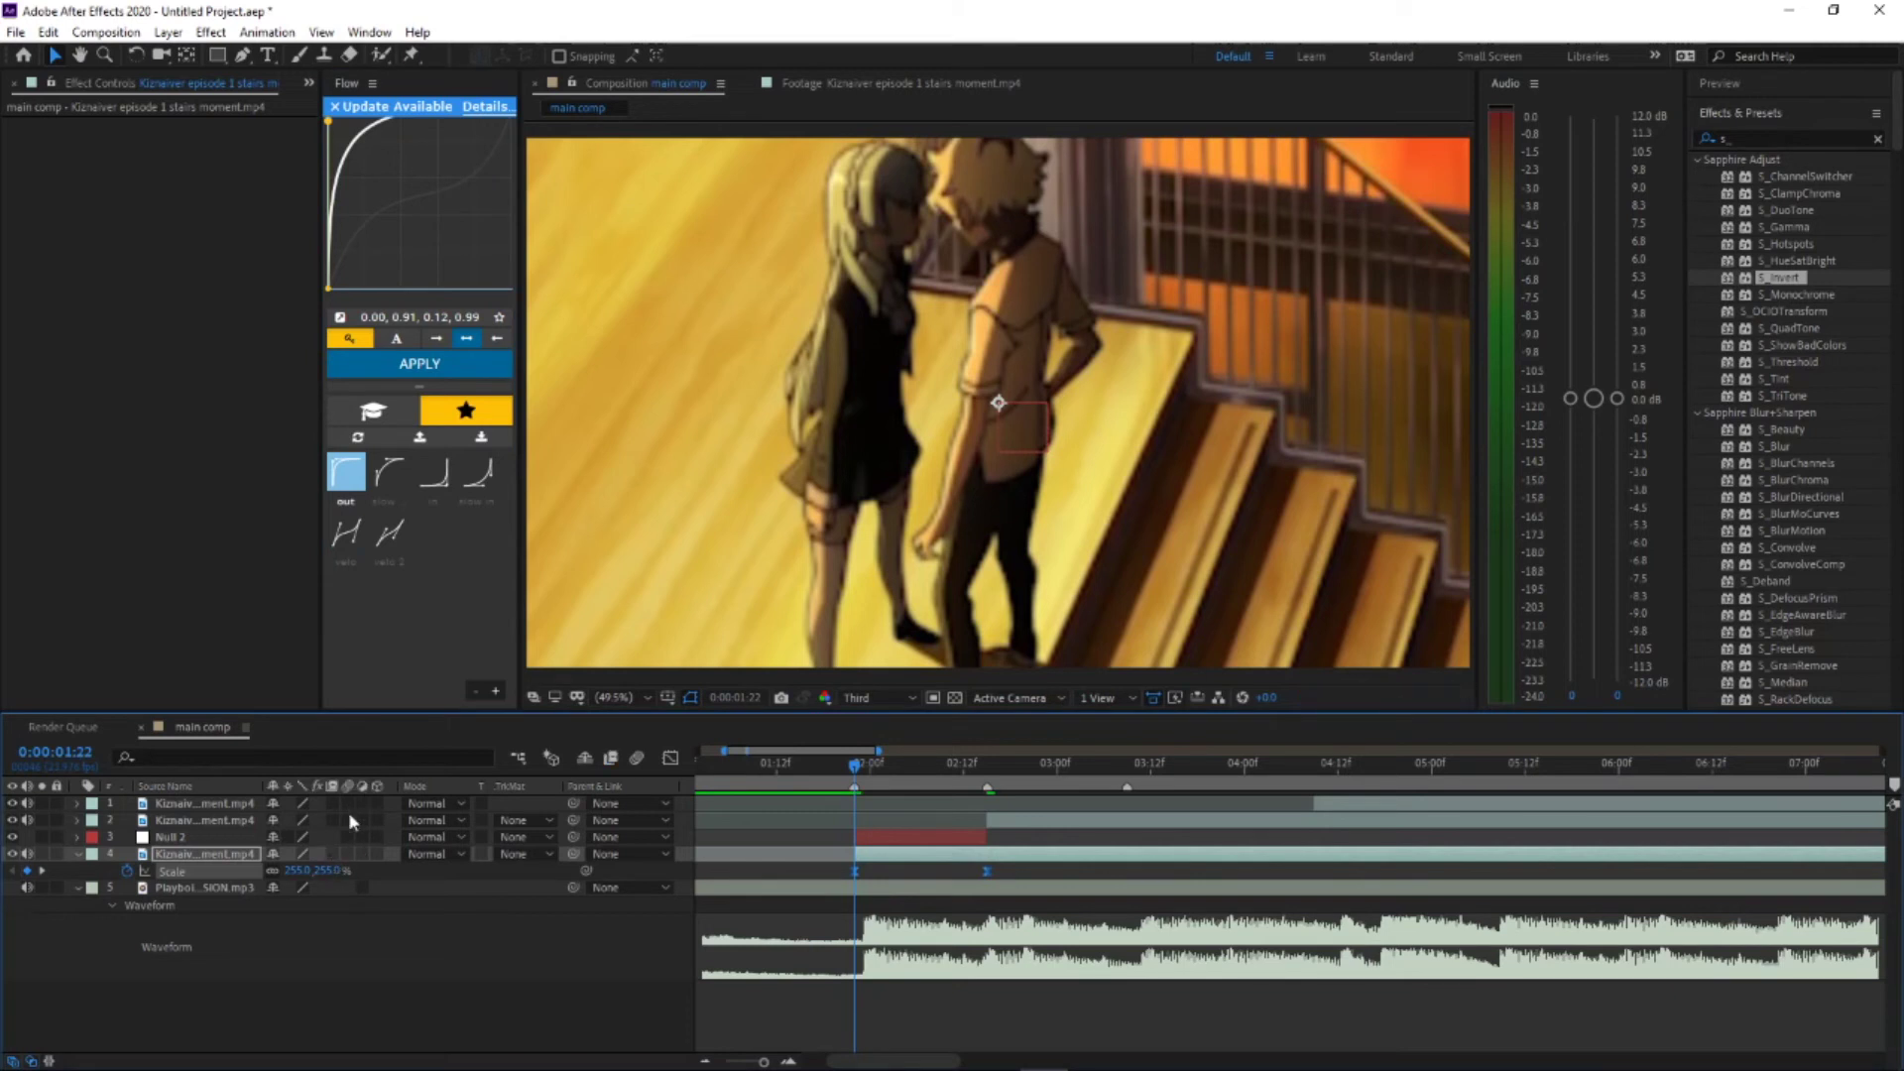
left_click(347, 854)
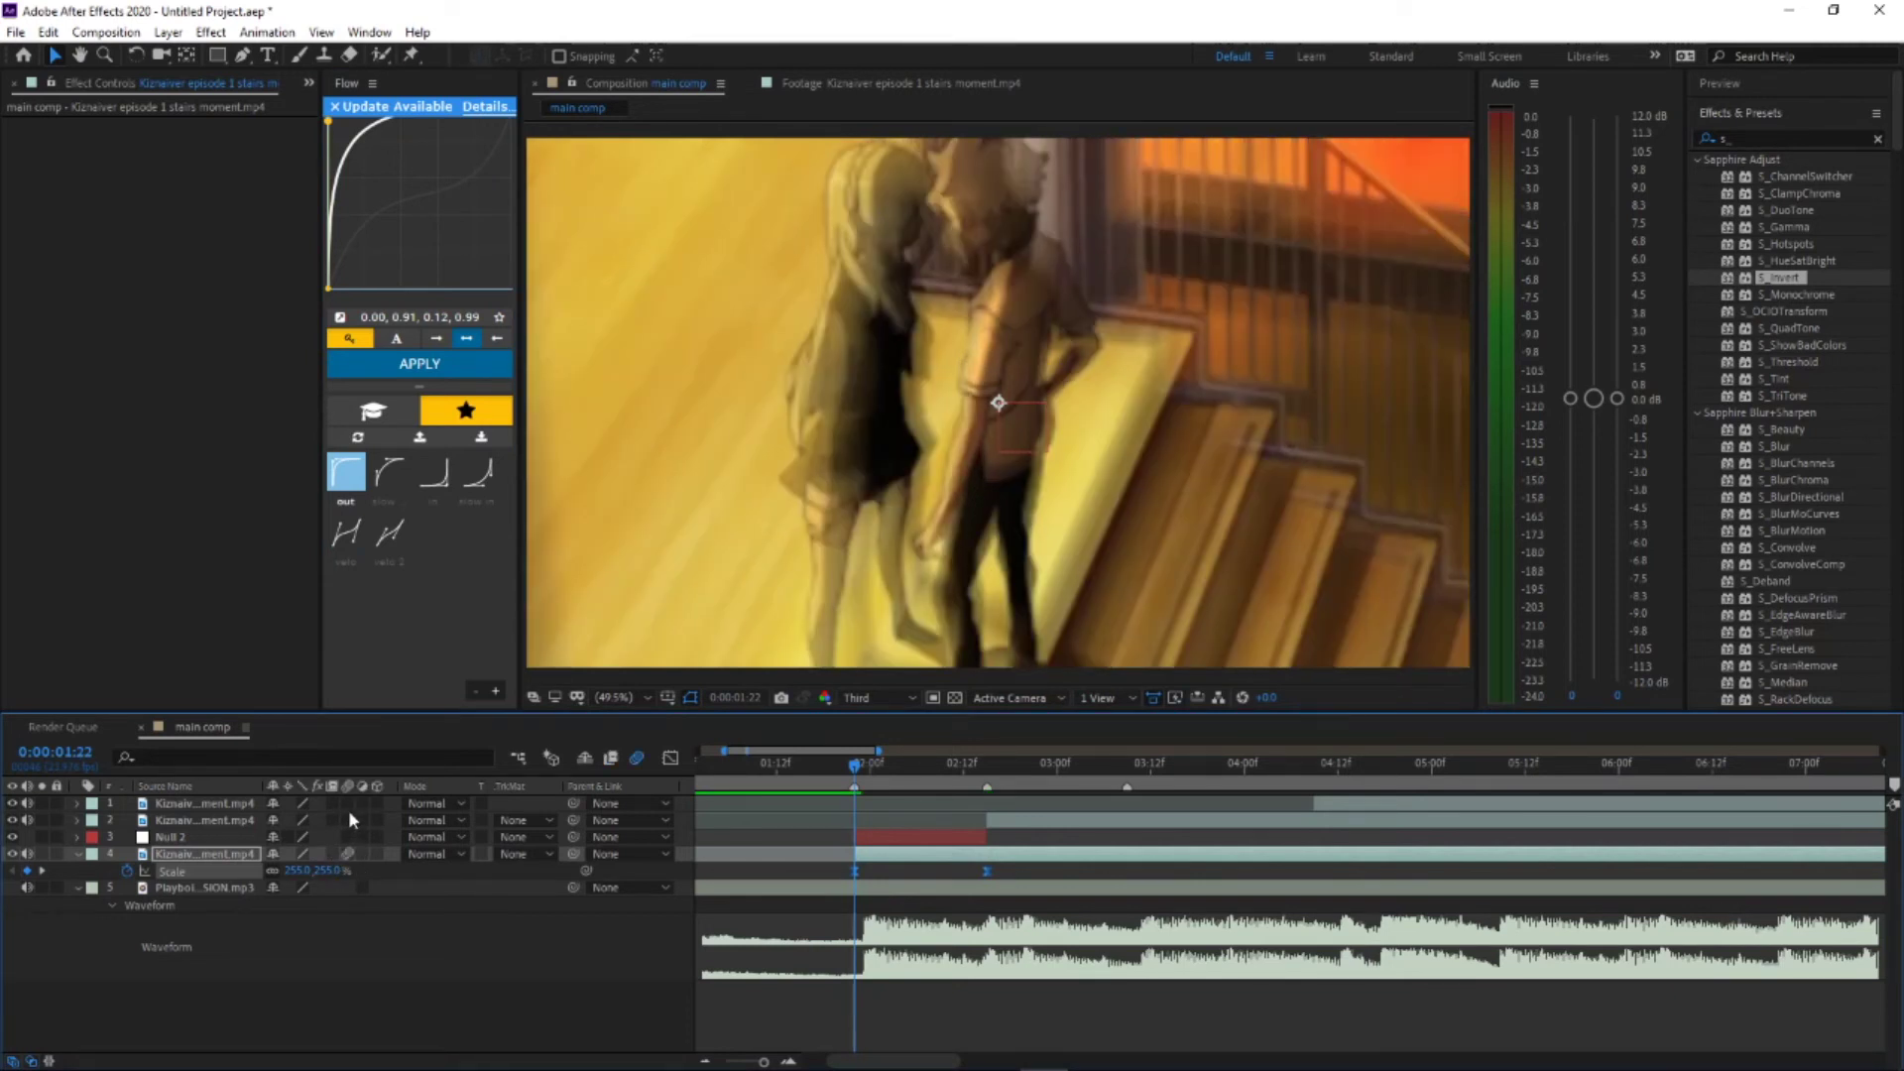
Step: Play back the zoom with its easing and motion blur from before the clip, and return to 0:00:01:22
left_click_drag(731, 785, 674, 803)
key("space")
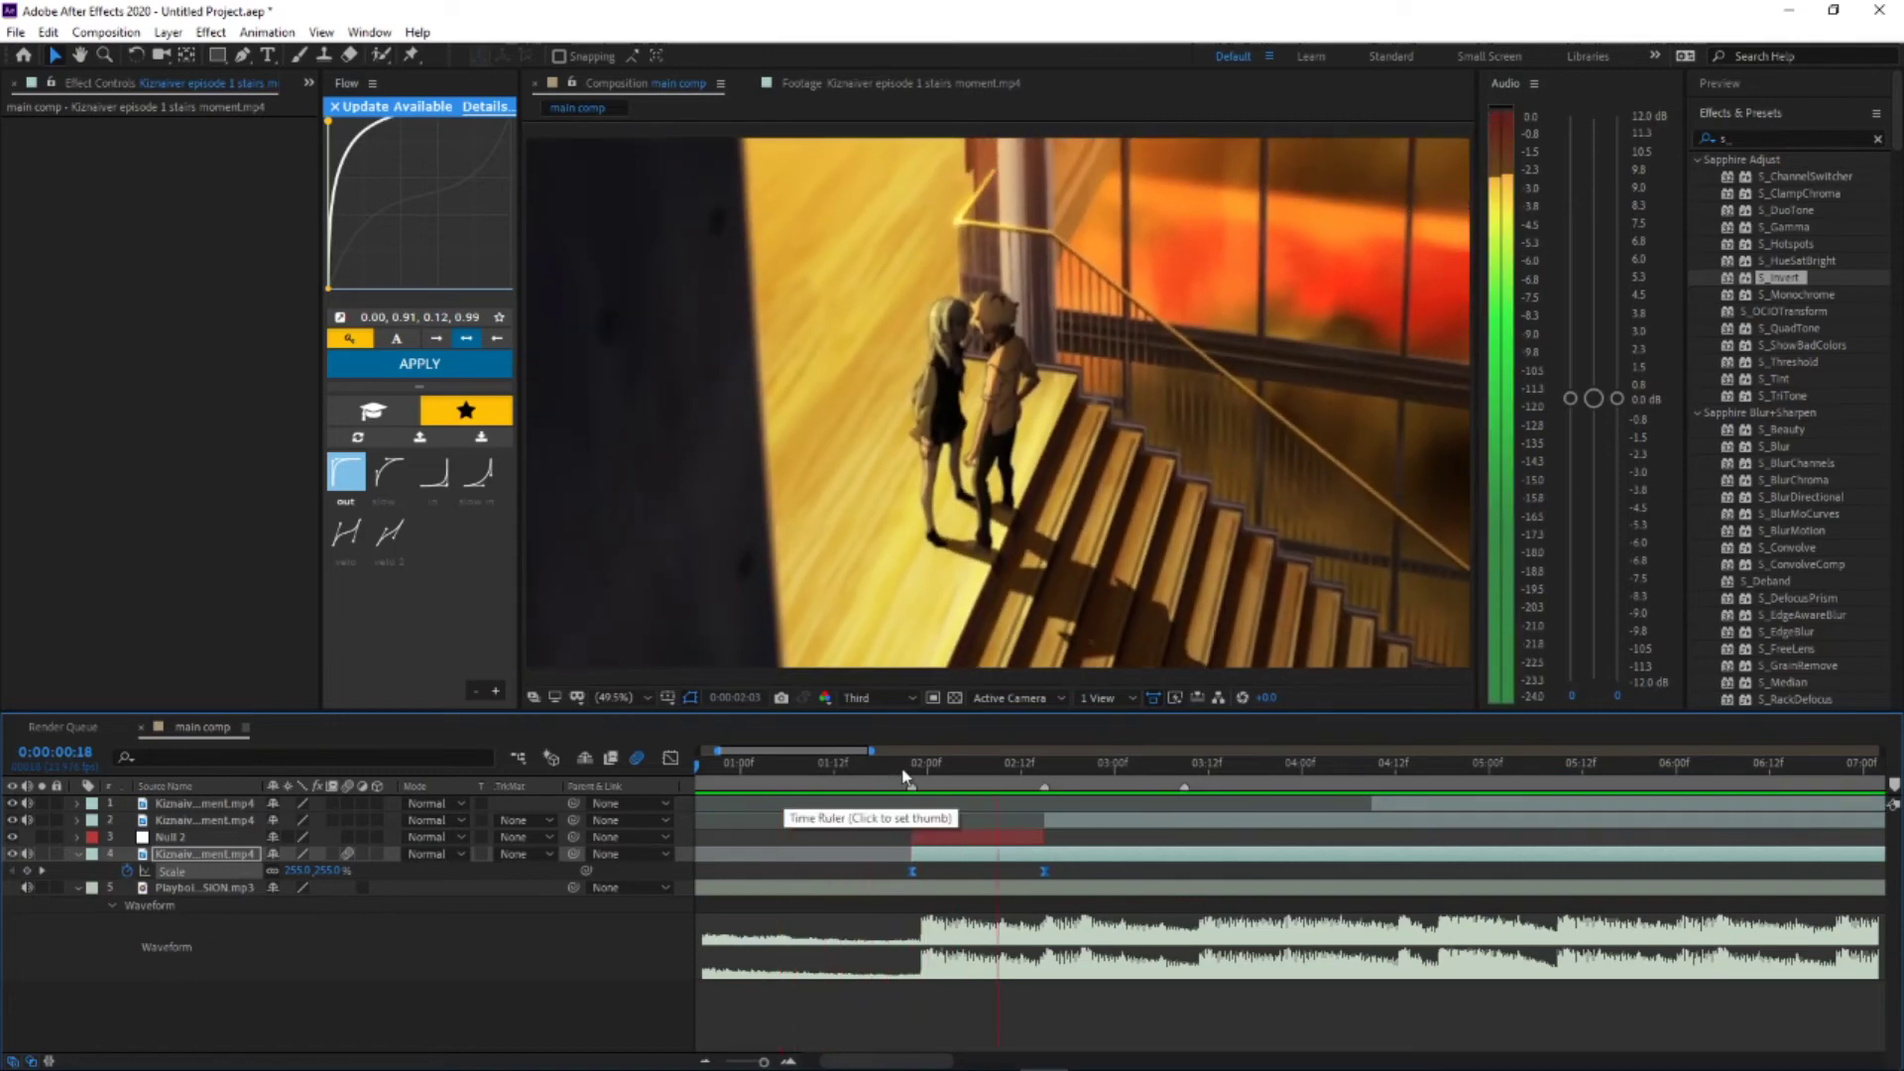
left_click(913, 771)
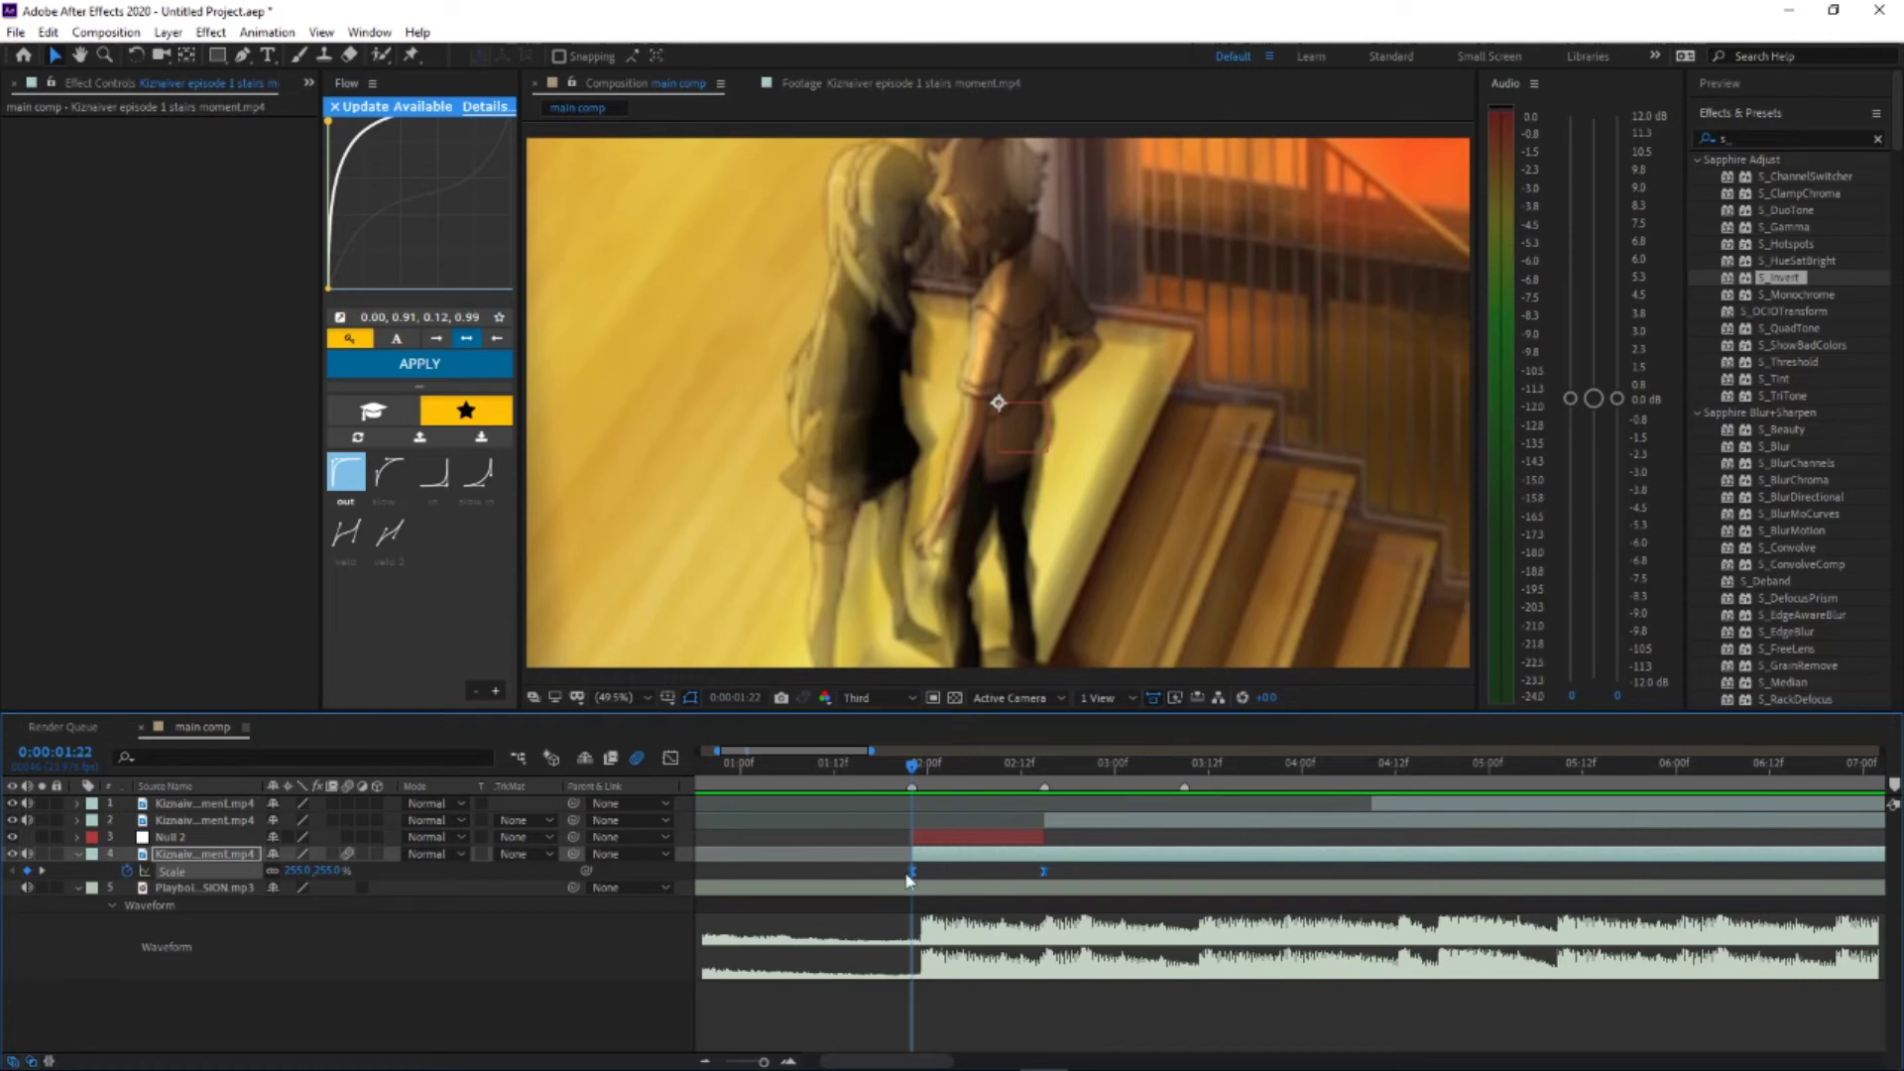
Step: Parent the lowest Kiznaiver clip to the null and play back the clip's zoom
left_click(1004, 876)
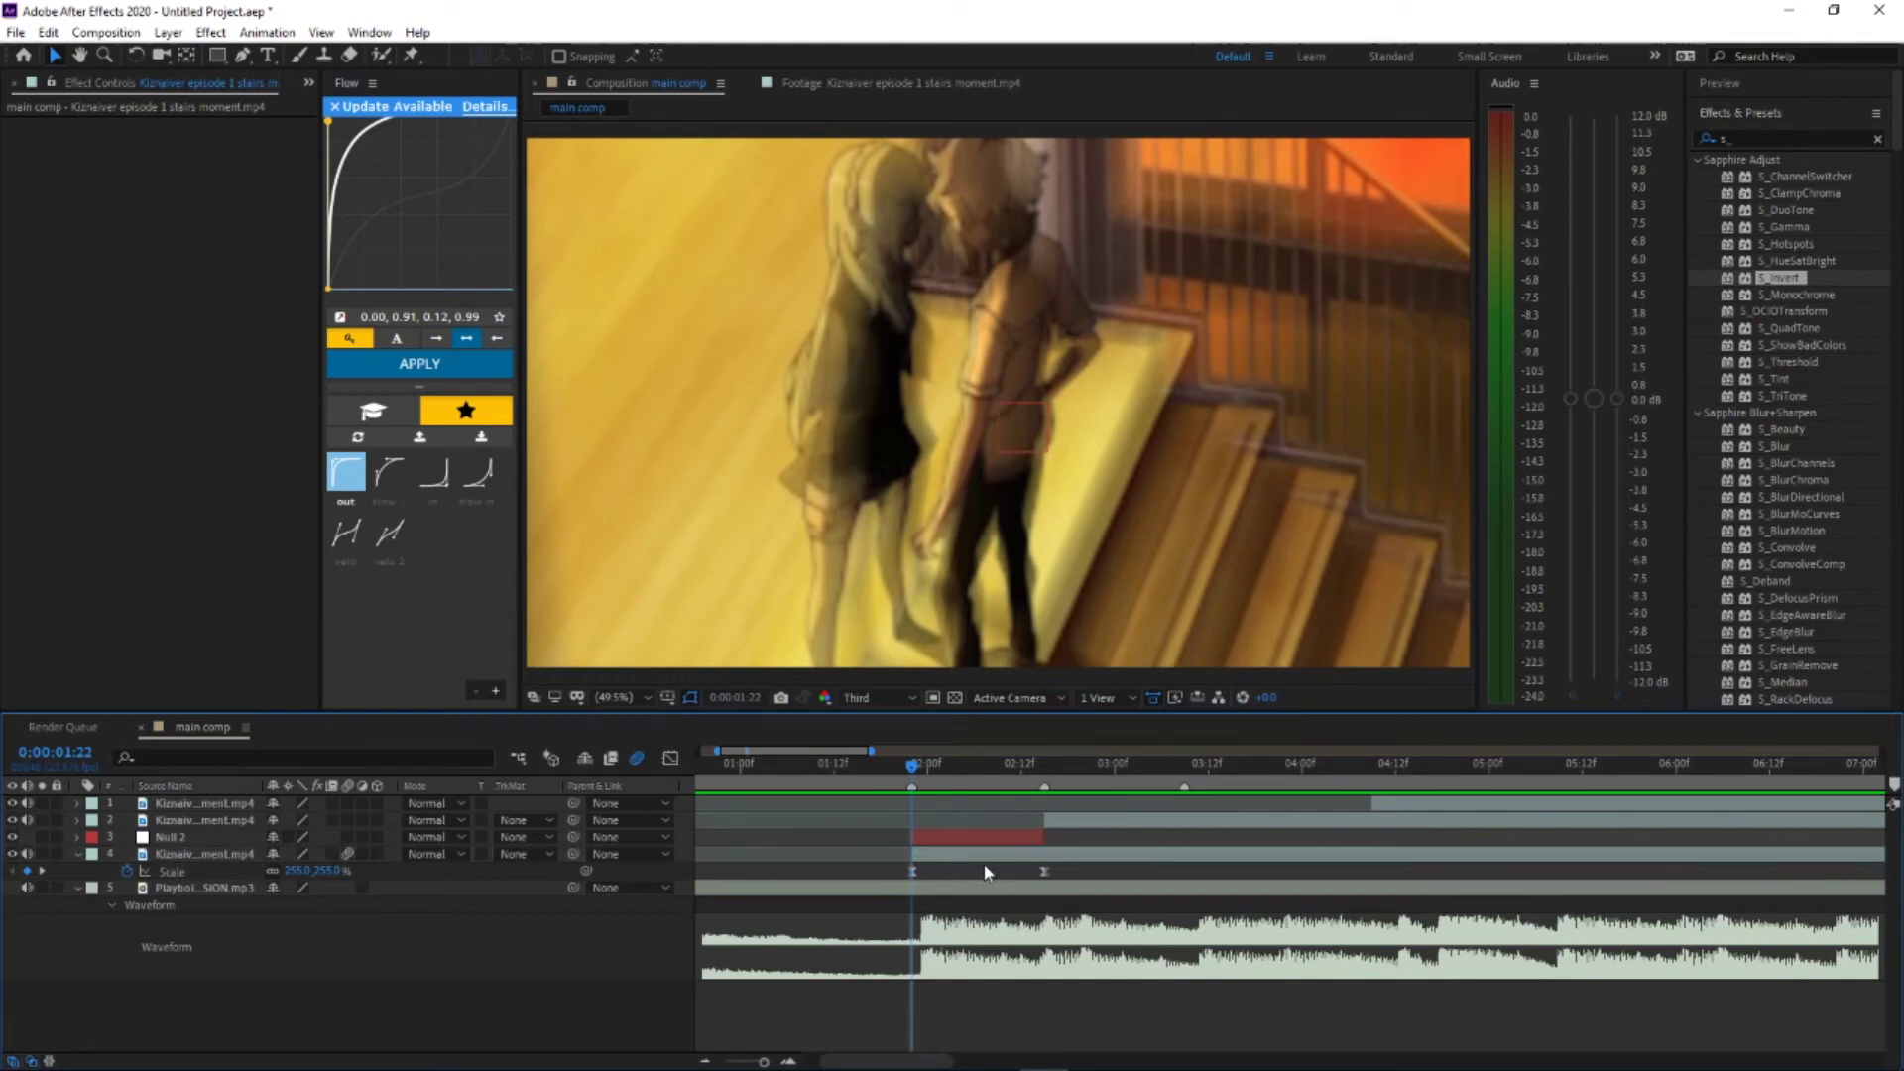
left_click(997, 839)
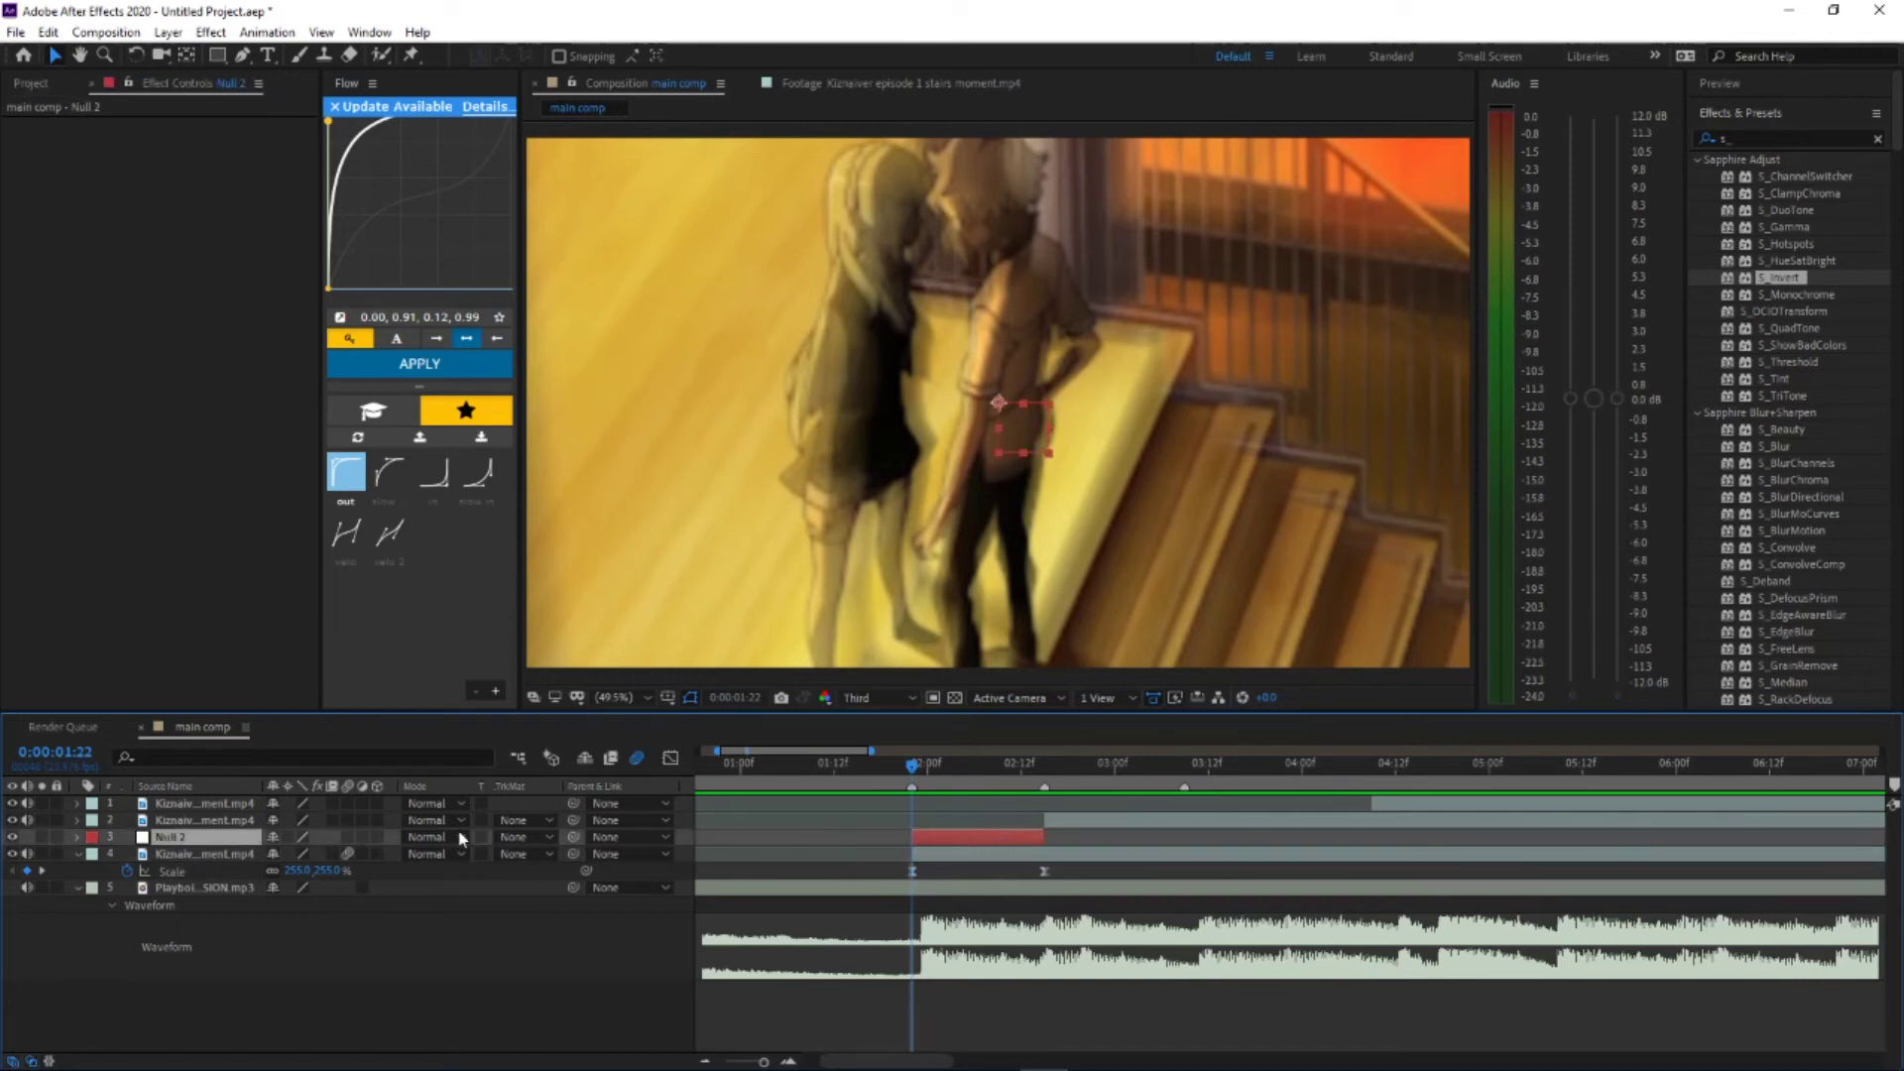
left_click_drag(575, 854, 213, 838)
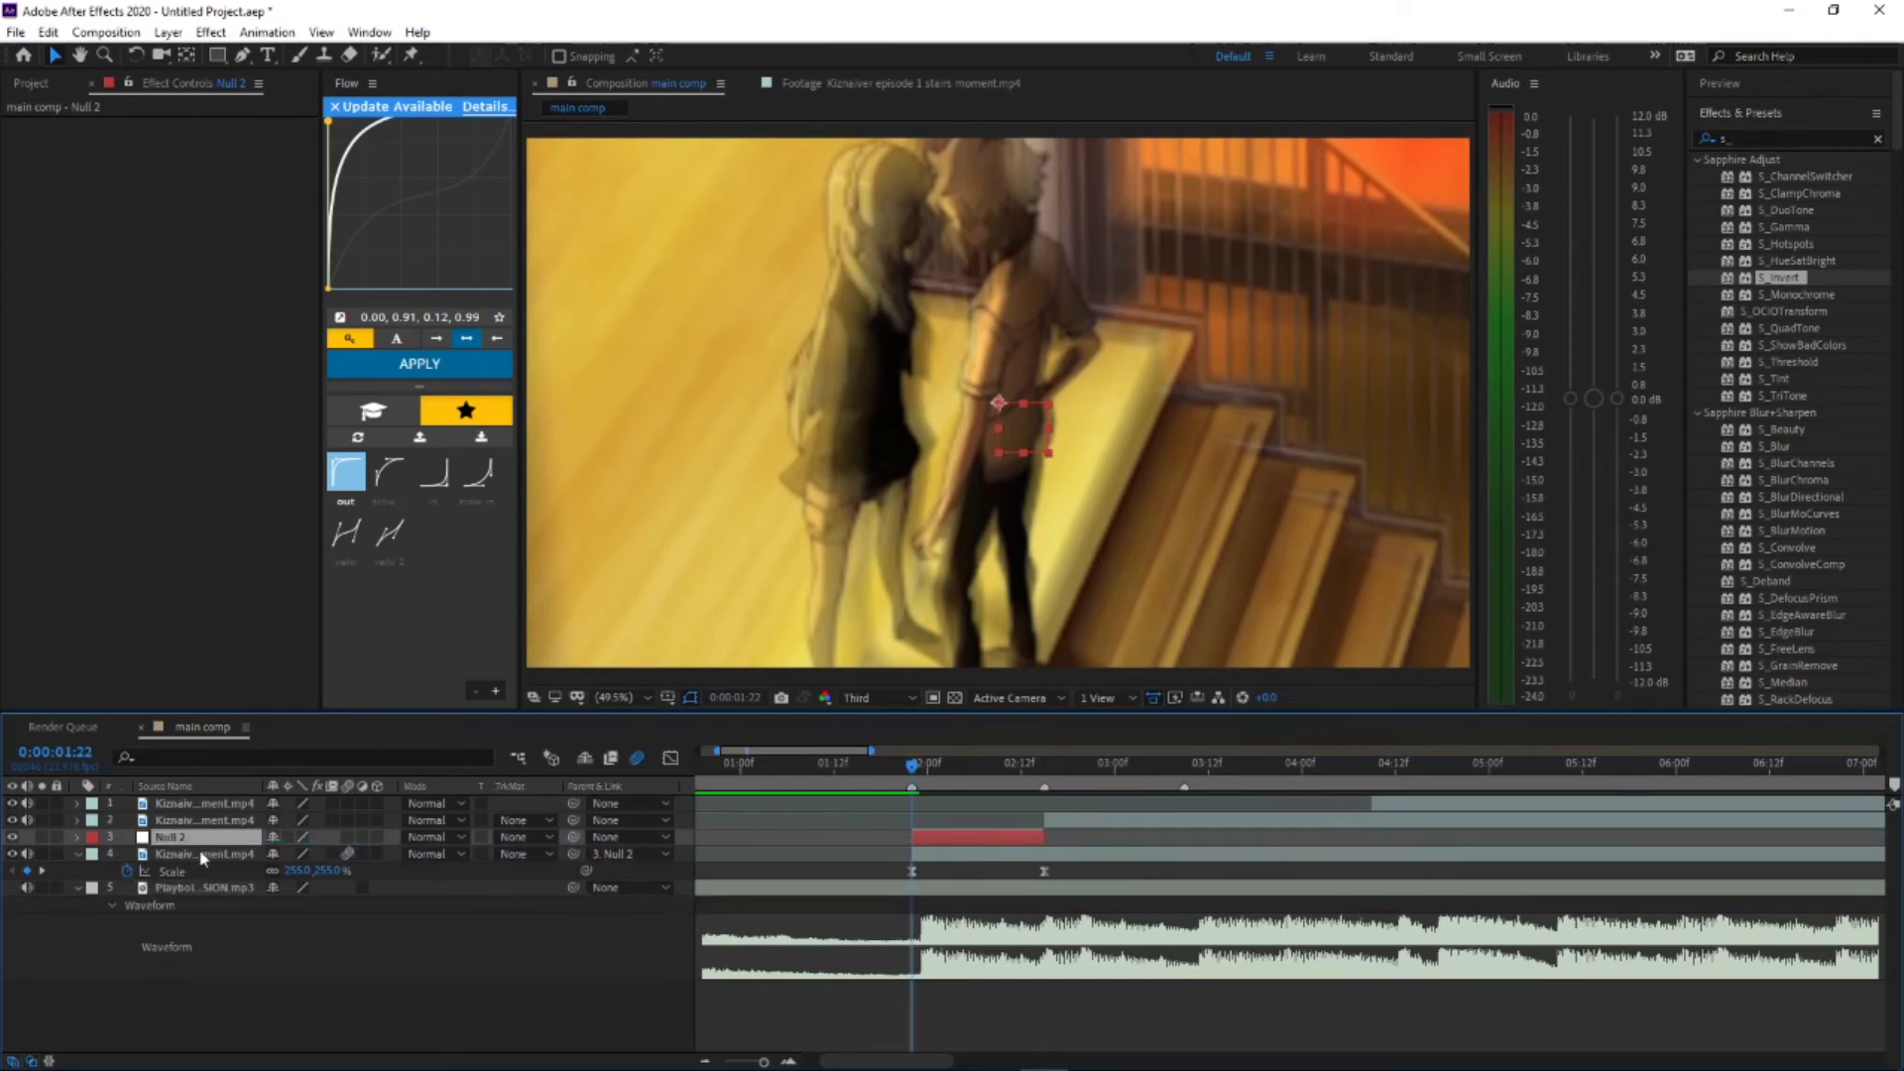
left_click(194, 854)
left_click(197, 844)
key("space")
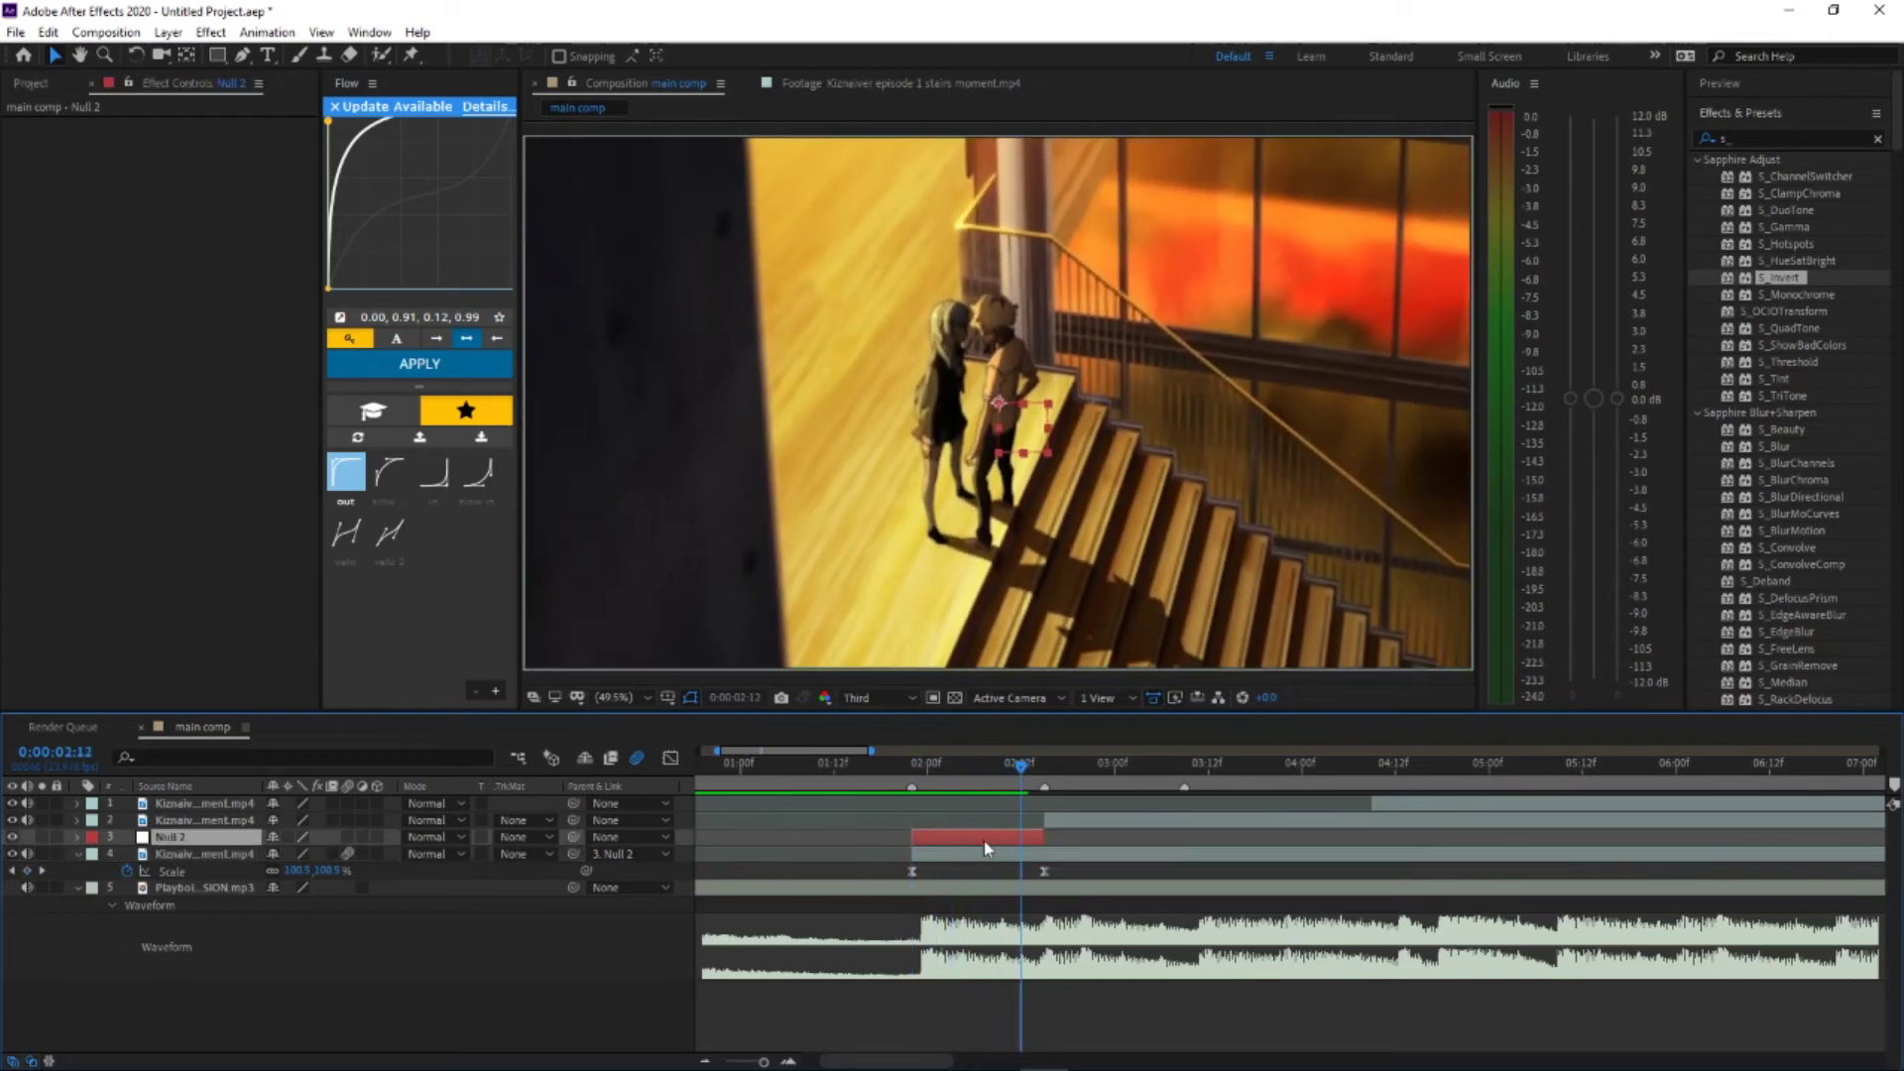
Step: Keyframe the null's Scale at 0:00:01:22 and at the second music marker, setting the second keyframe to 281%
key("k")
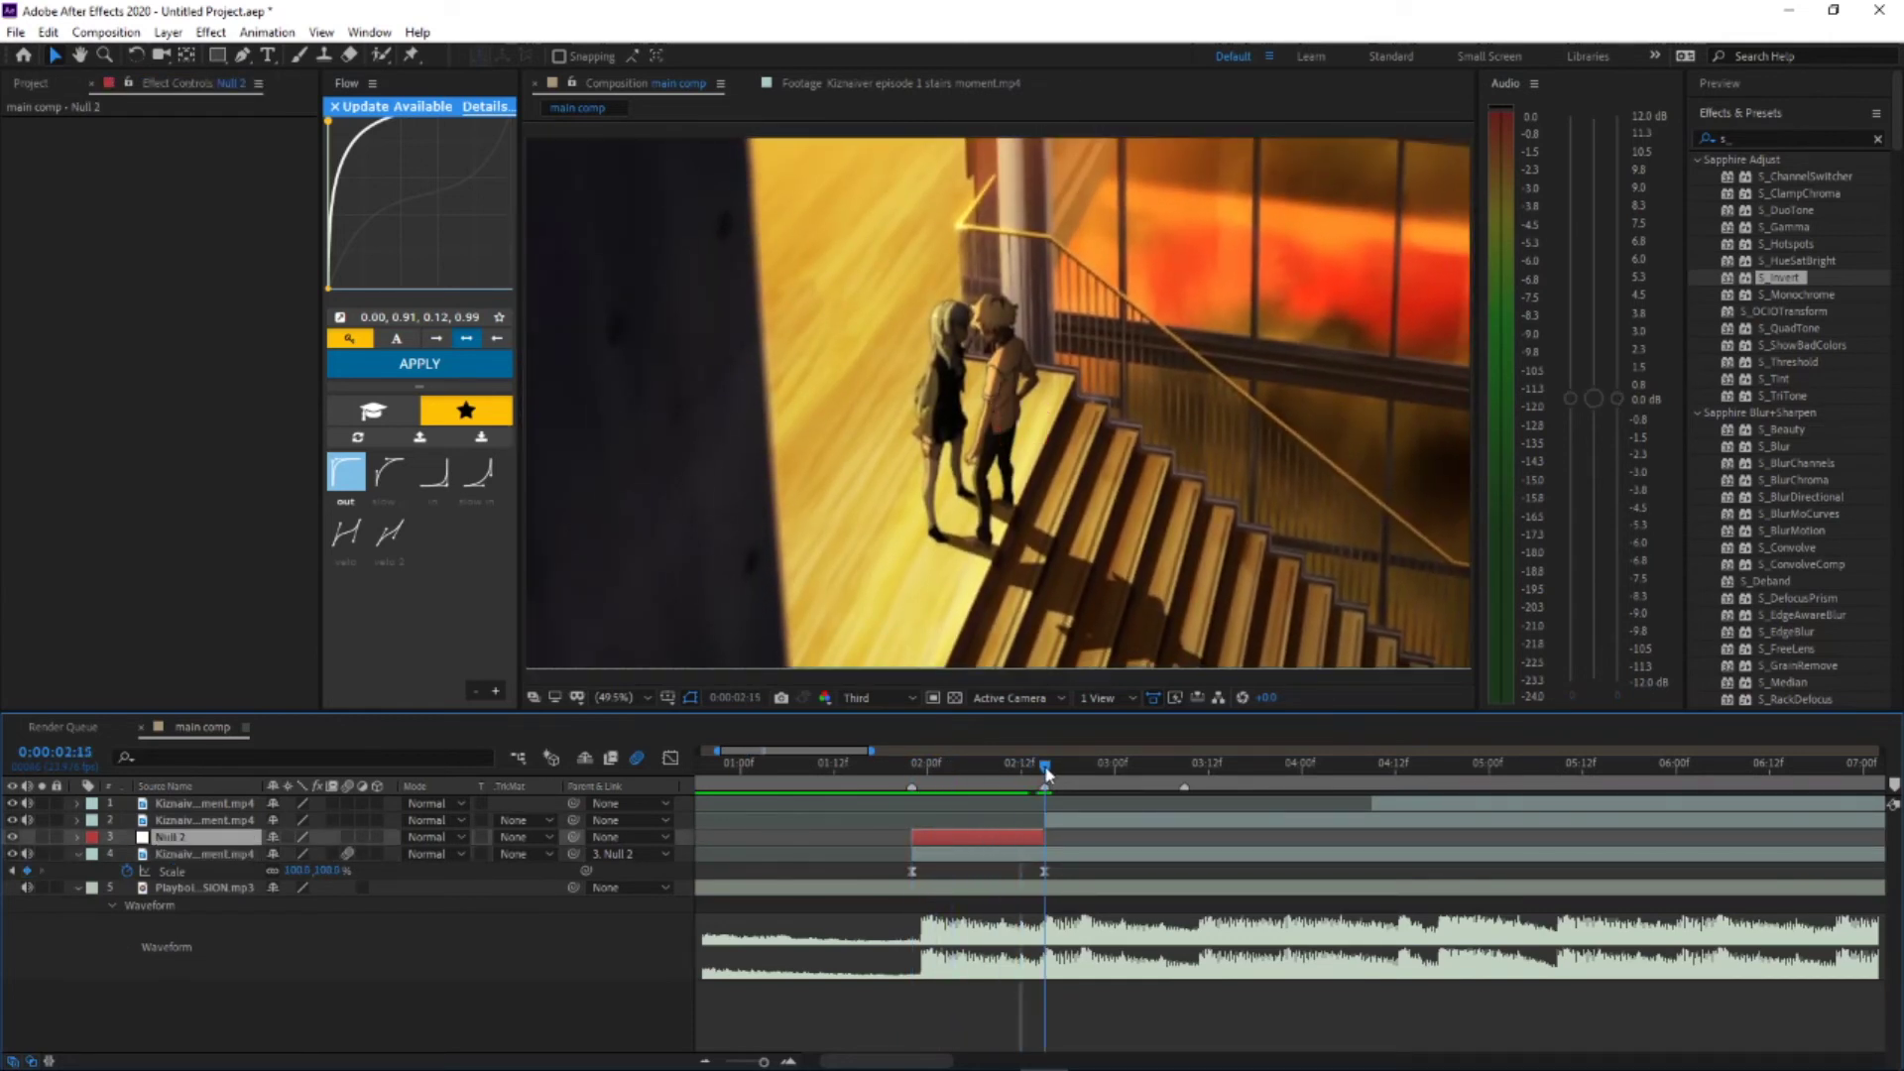
key("j")
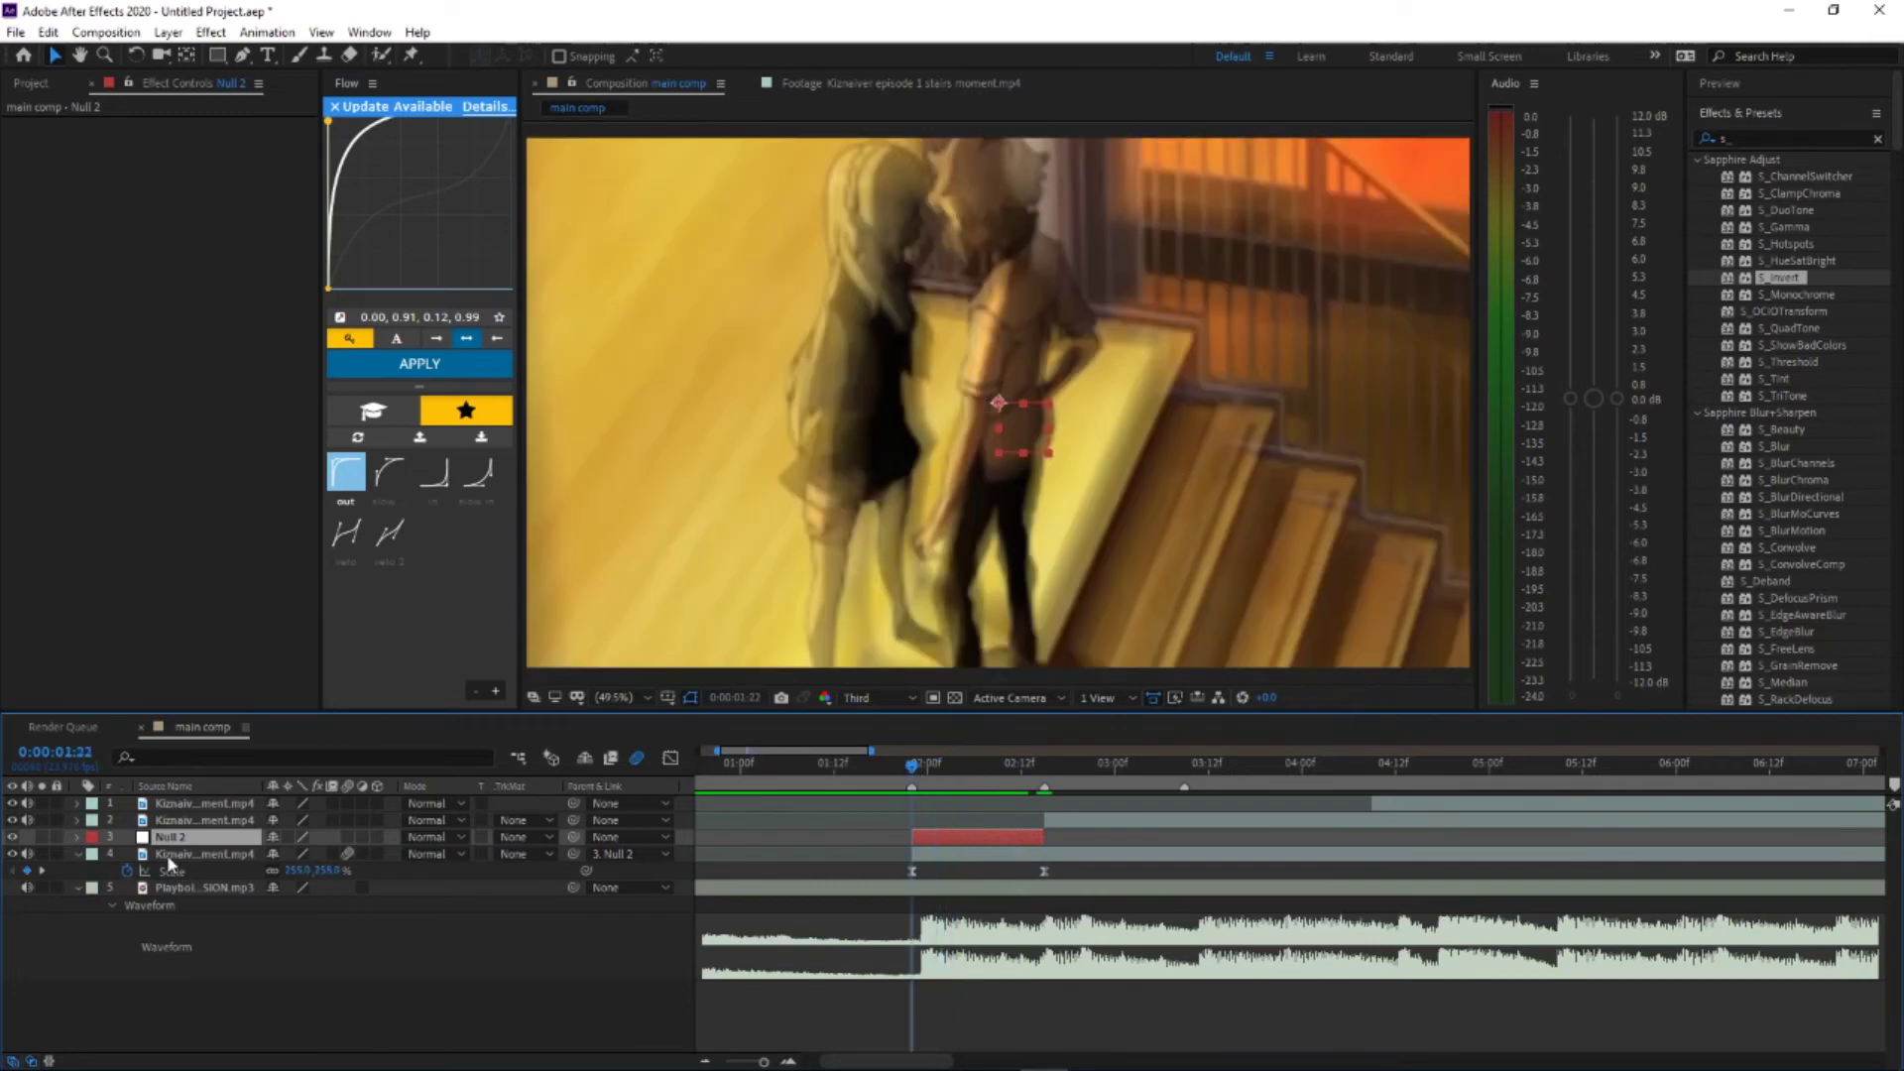
key("alt+shift+s")
left_click(1044, 778)
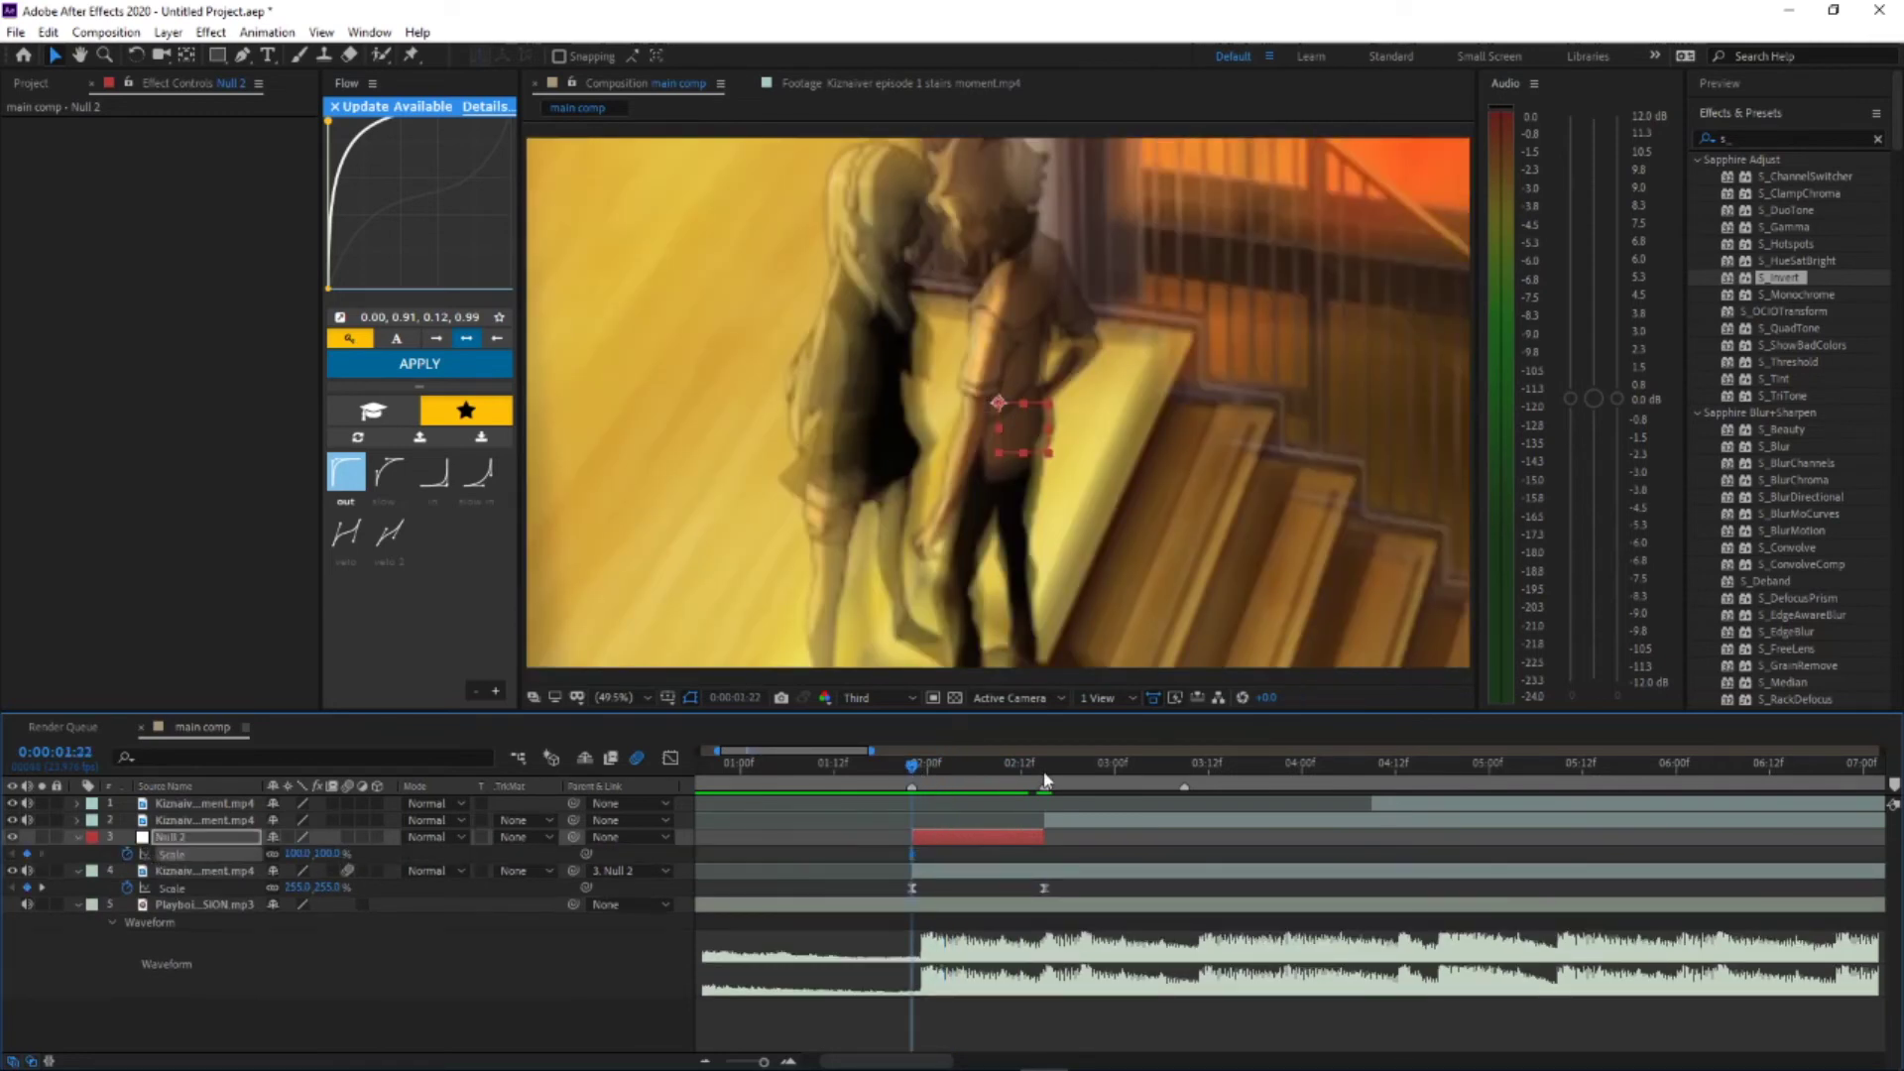
left_click_drag(1043, 780, 1036, 780)
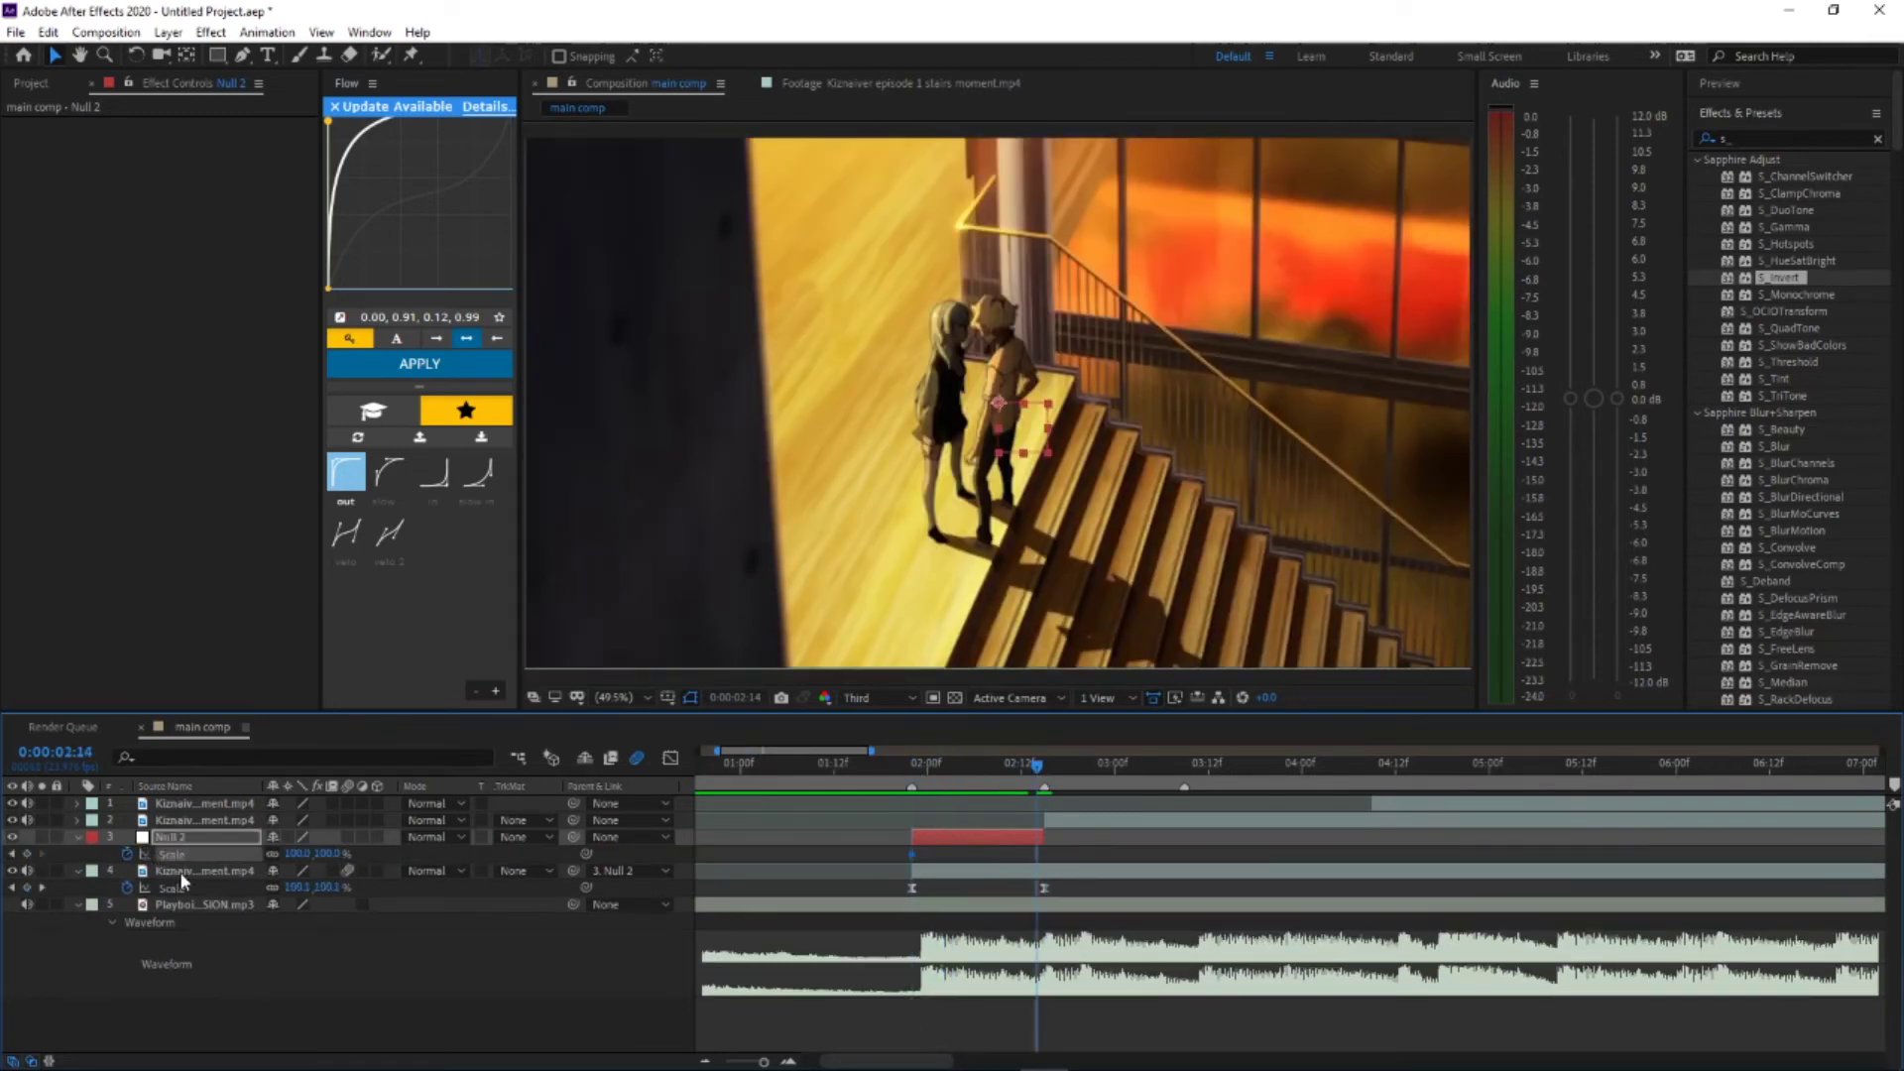
left_click_drag(294, 855, 458, 839)
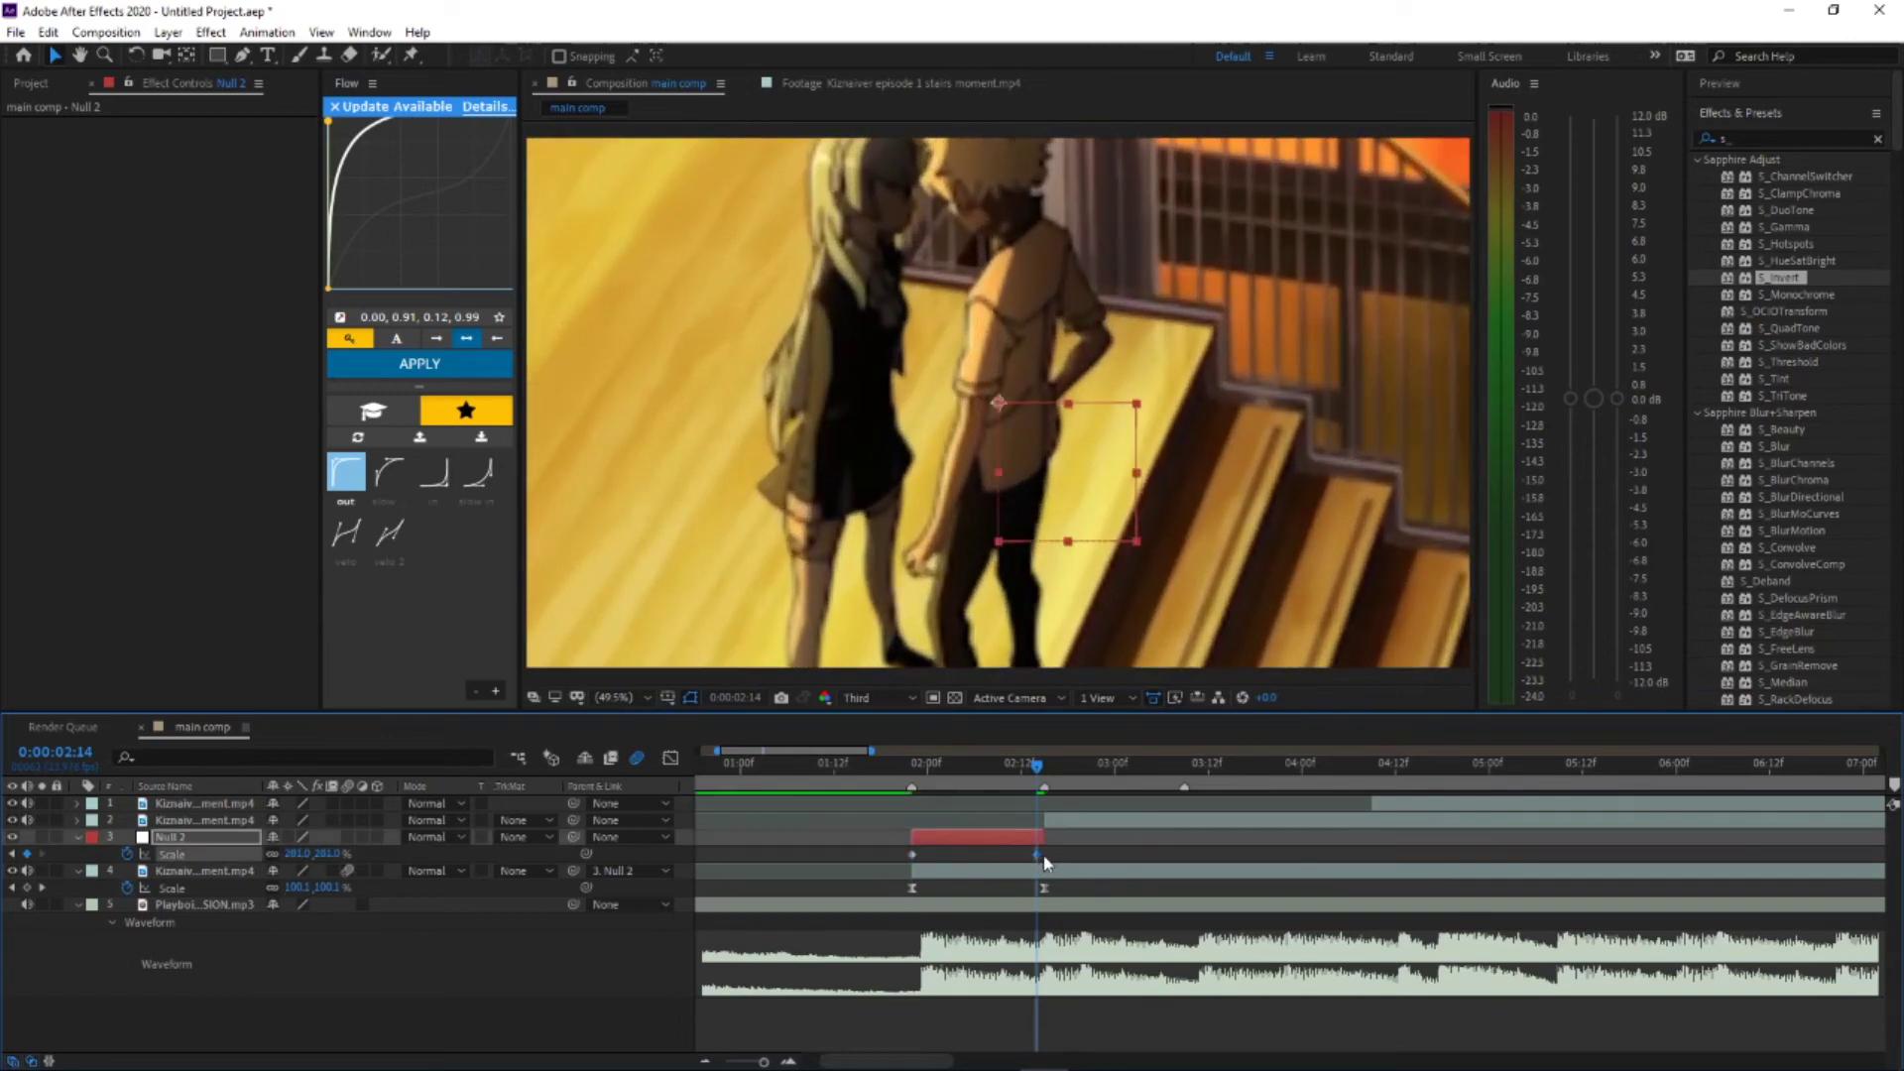
left_click_drag(1036, 853, 1042, 854)
Step: Apply Flow's "in" easing preset (0.97, 0.01, 1.00, 0.05) to the null's two Scale keyframes
left_click_drag(885, 860, 1061, 849)
left_click(434, 472)
left_click(440, 367)
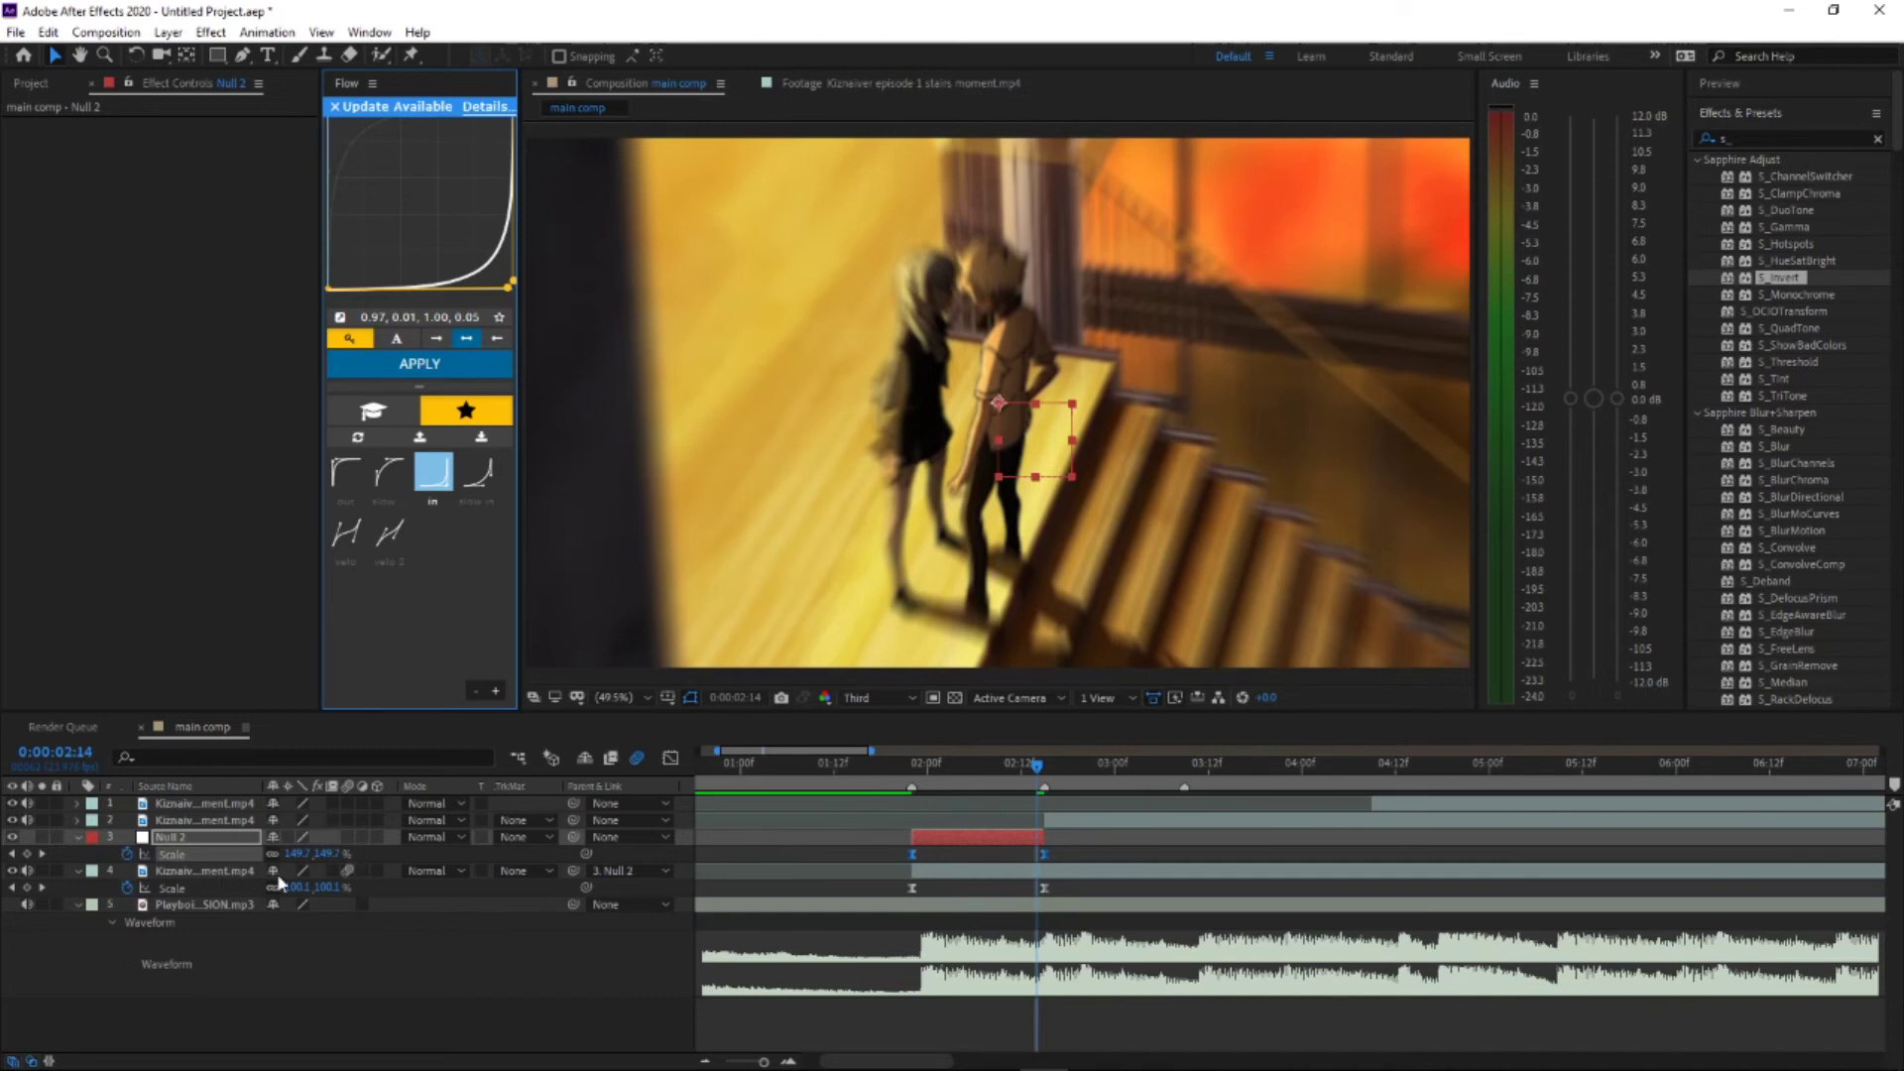
Step: Play back the combined clip and null zoom from the start of the comp, and scrub through the null's section
left_click_drag(1037, 765, 464, 807)
key("space")
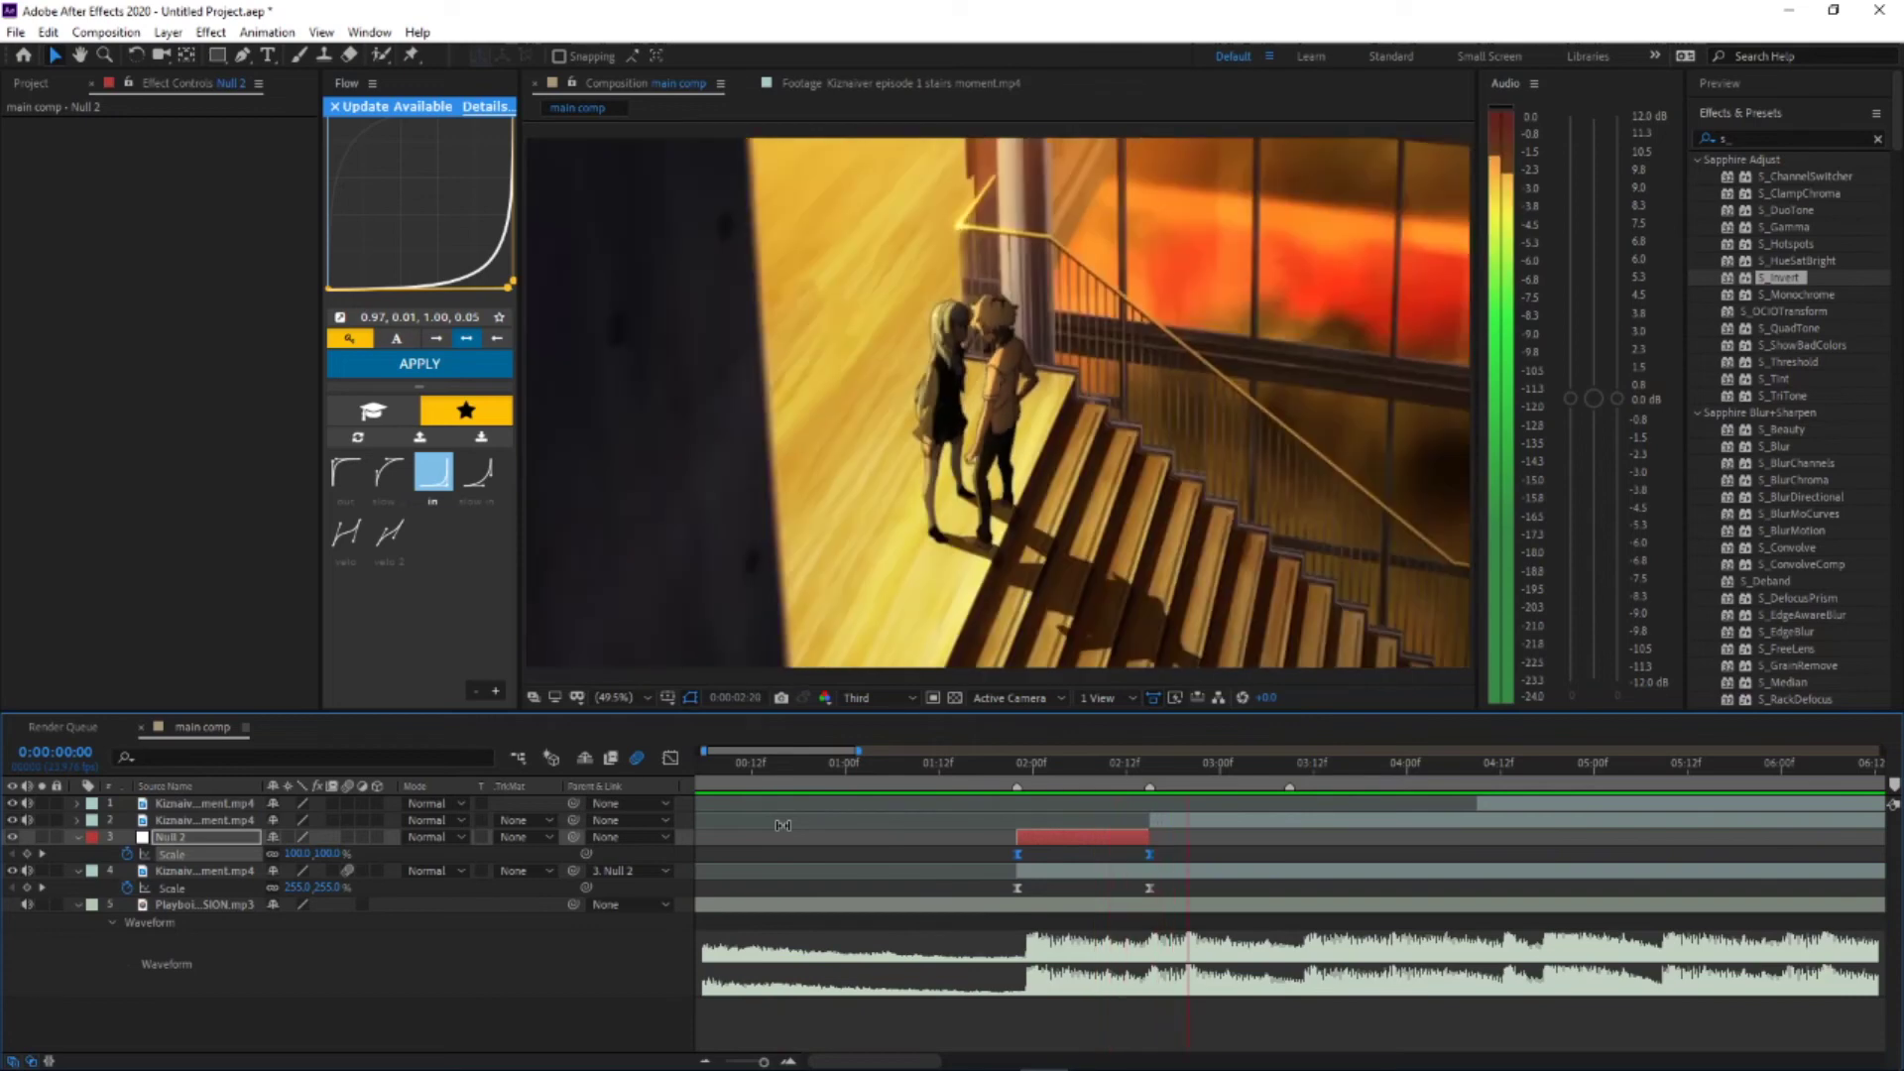
key("space")
left_click_drag(1026, 768, 1122, 777)
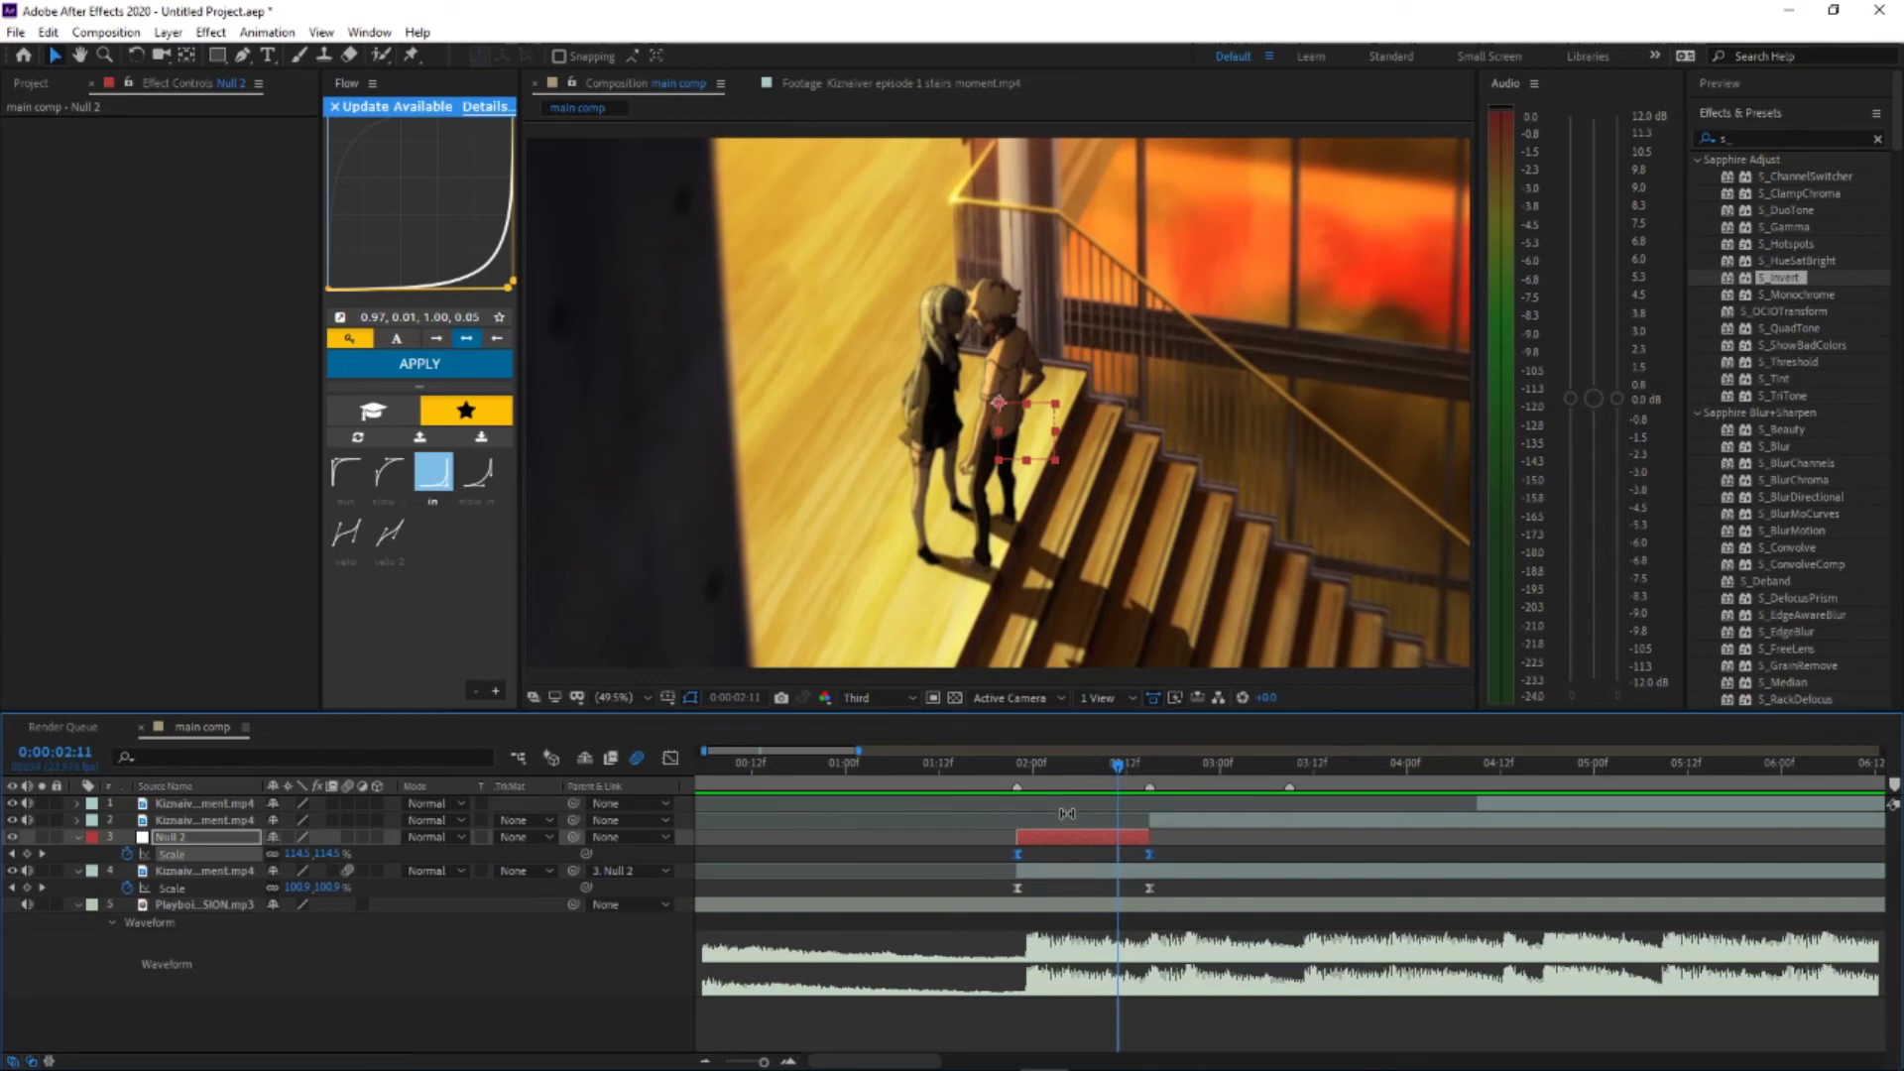
Step: Delete the null and the lowest and top clips, and slide the remaining clip to start at the first music marker
key("Delete")
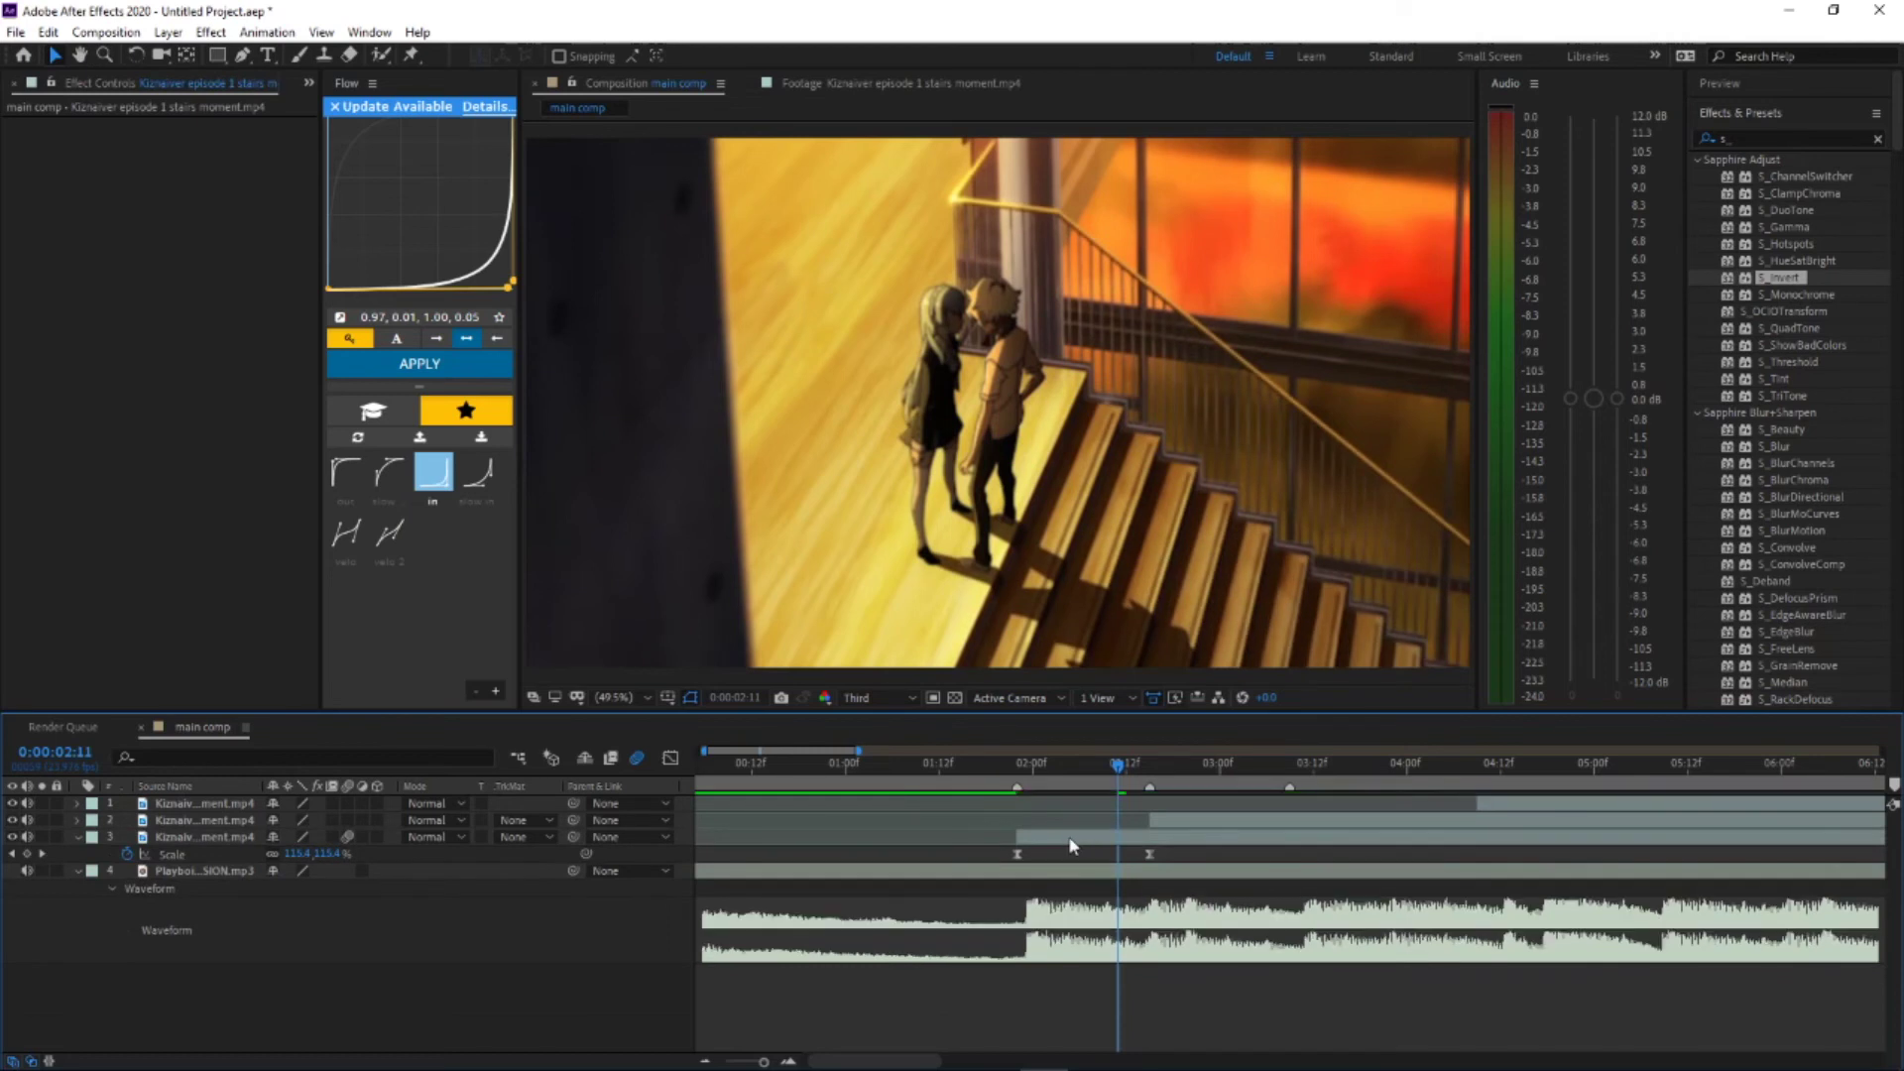
key("Delete")
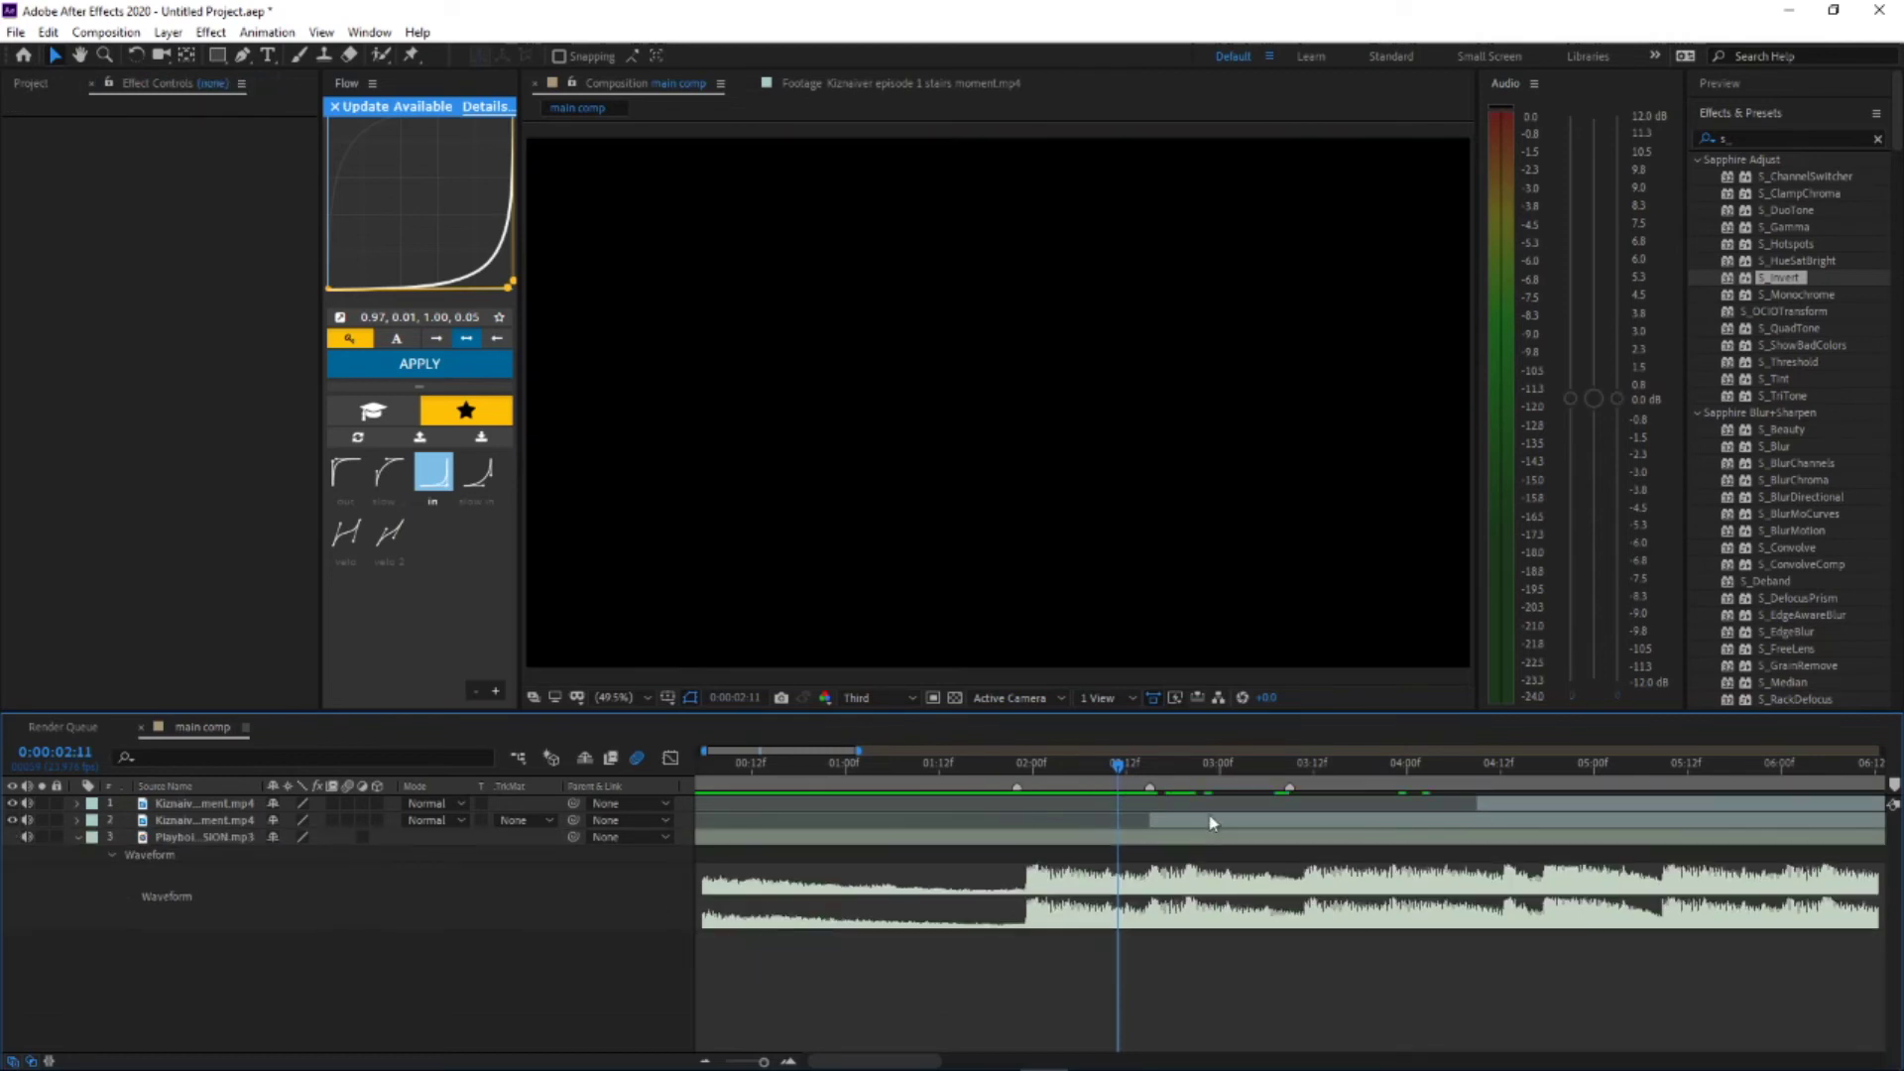
left_click_drag(1168, 824, 1051, 822)
left_click(1540, 806)
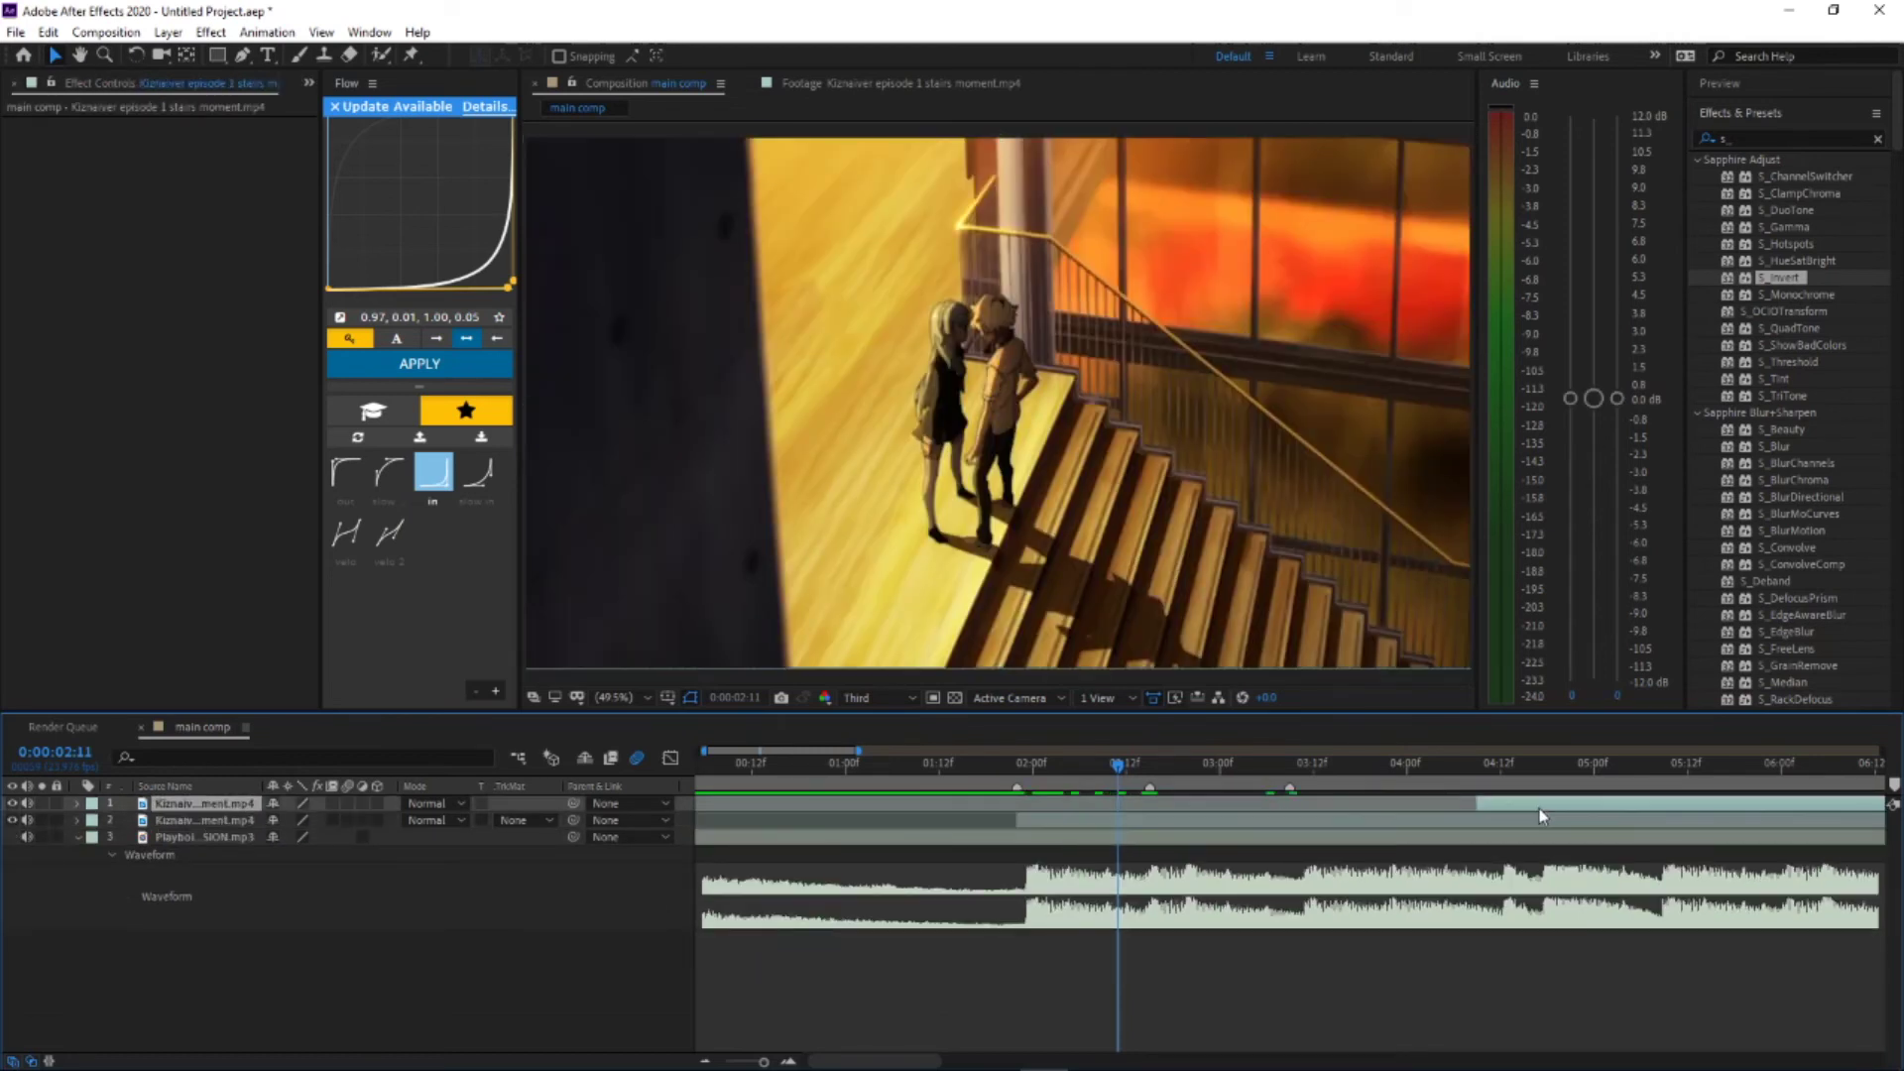
key("Delete")
Step: Create a shape layer, try a wide rectangle over the characters' upper bodies, and view the available shape tools
left_click(167, 31)
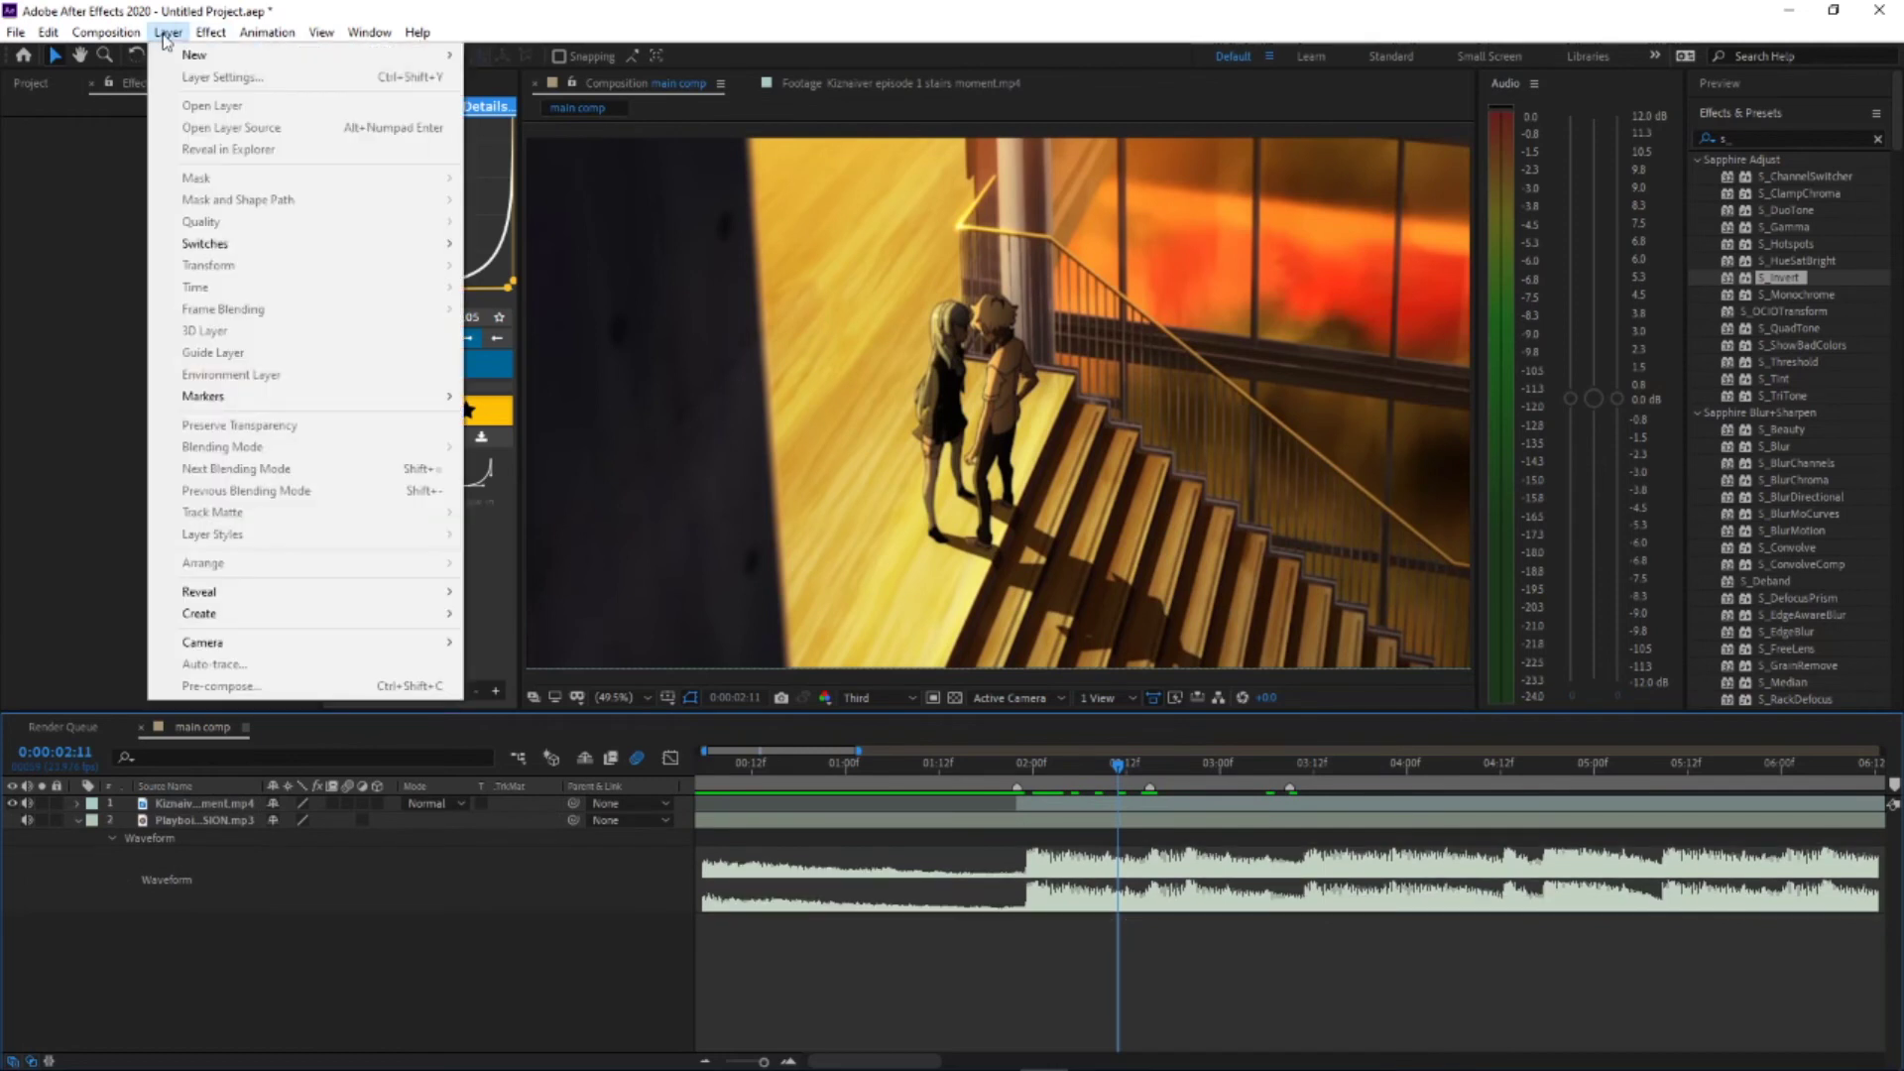
mouse_move(184, 62)
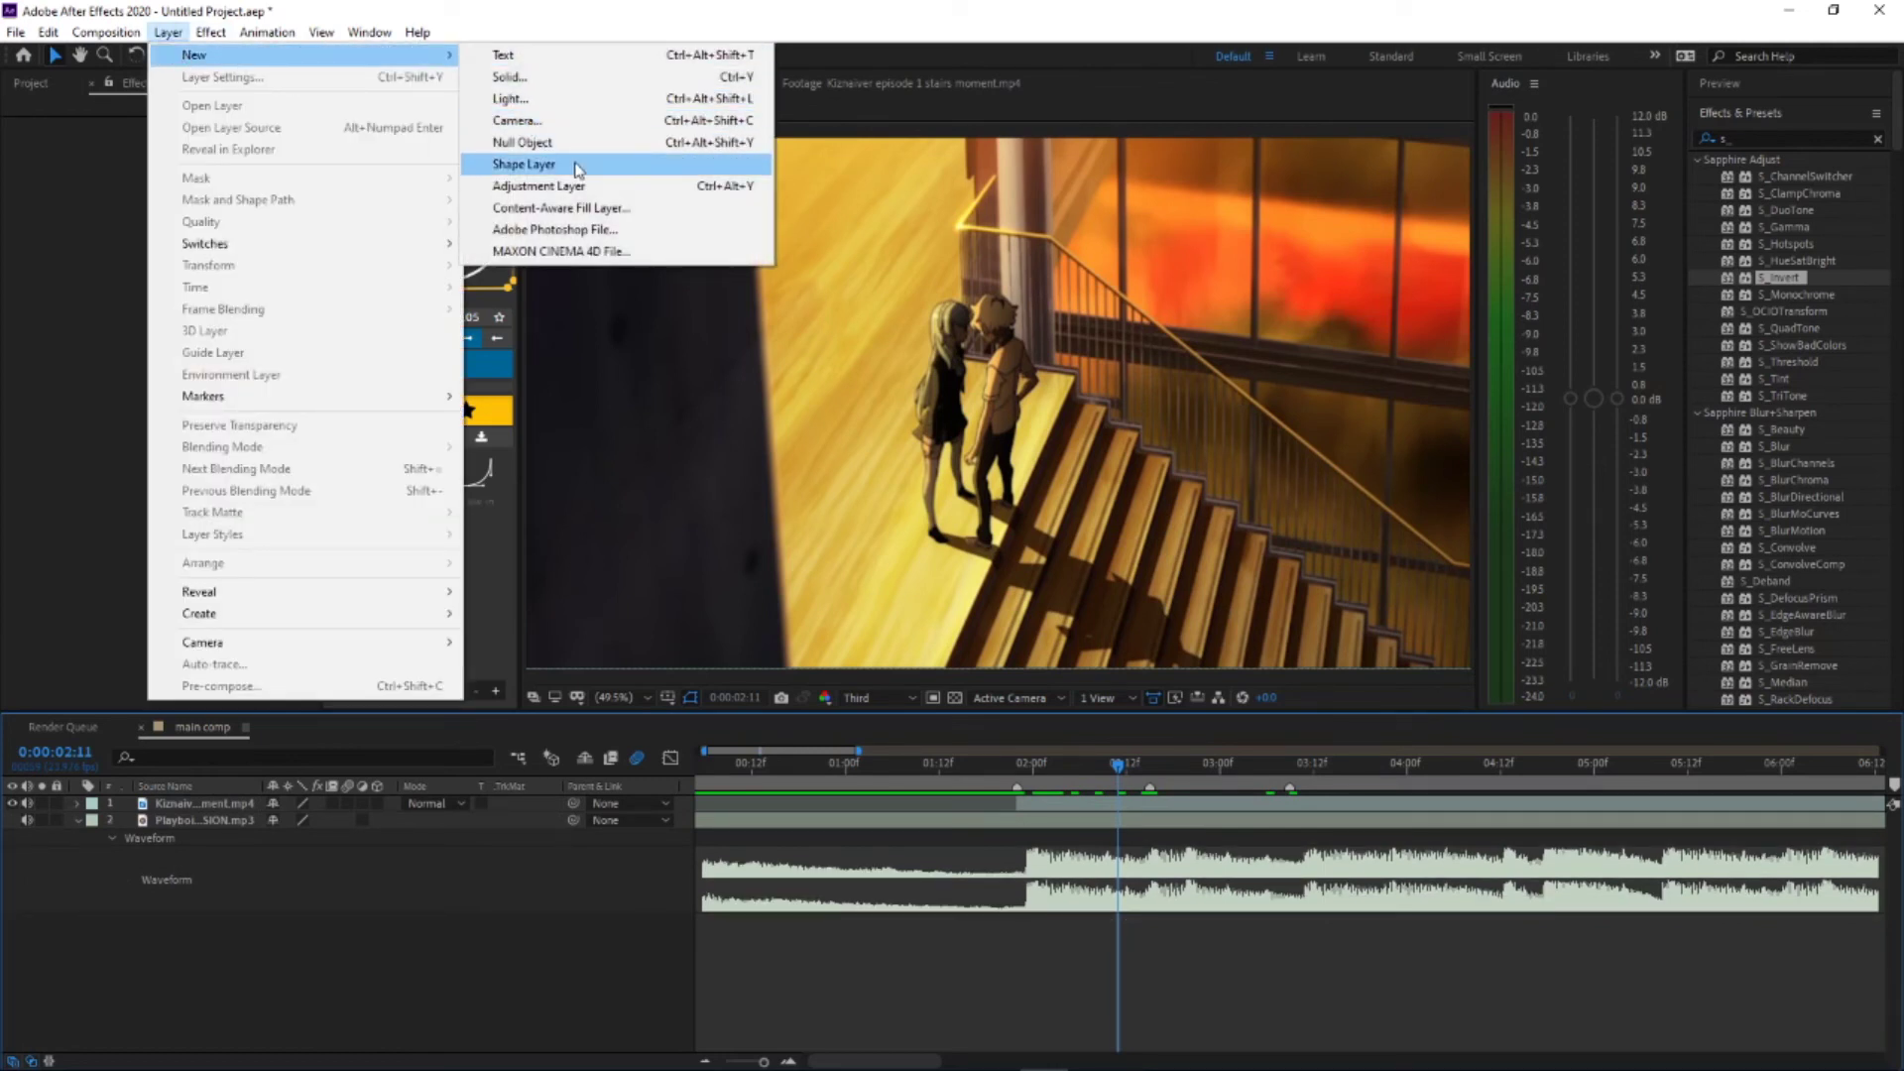
left_click(642, 165)
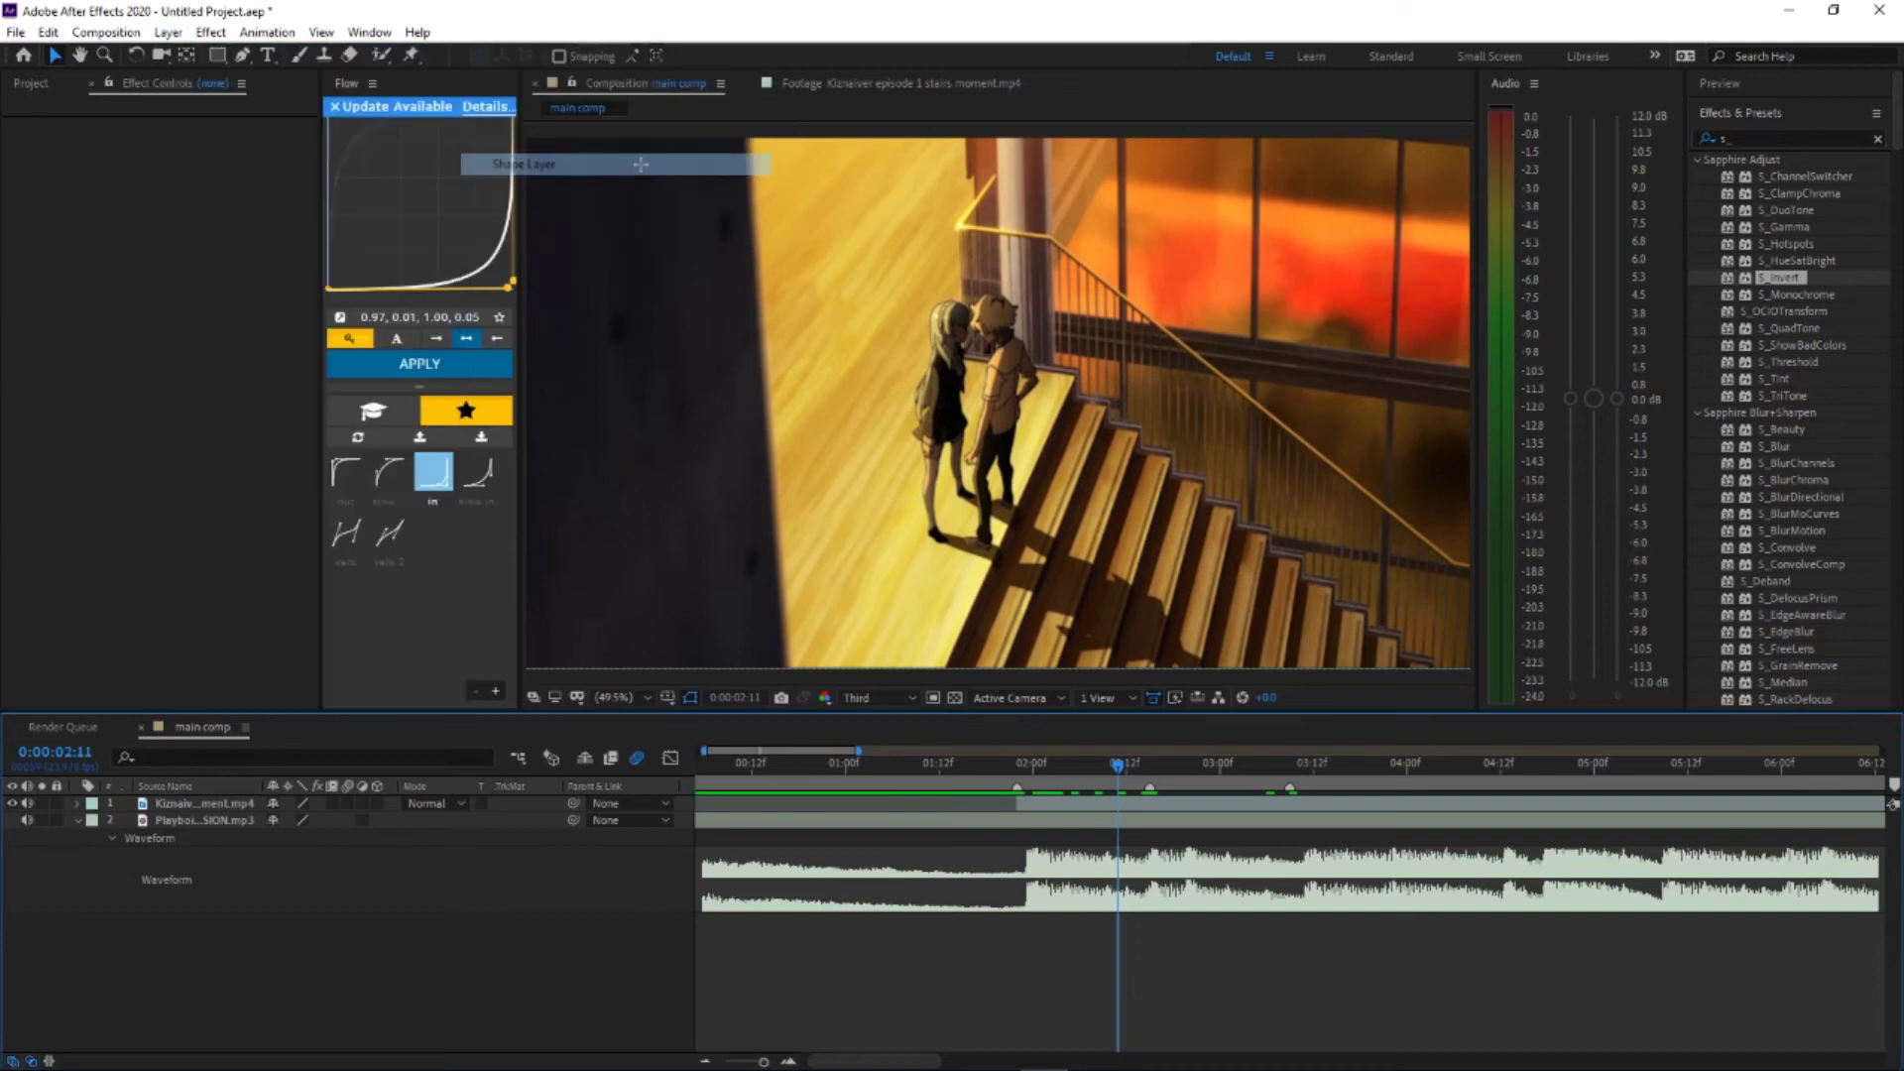
left_click_drag(782, 249, 1127, 388)
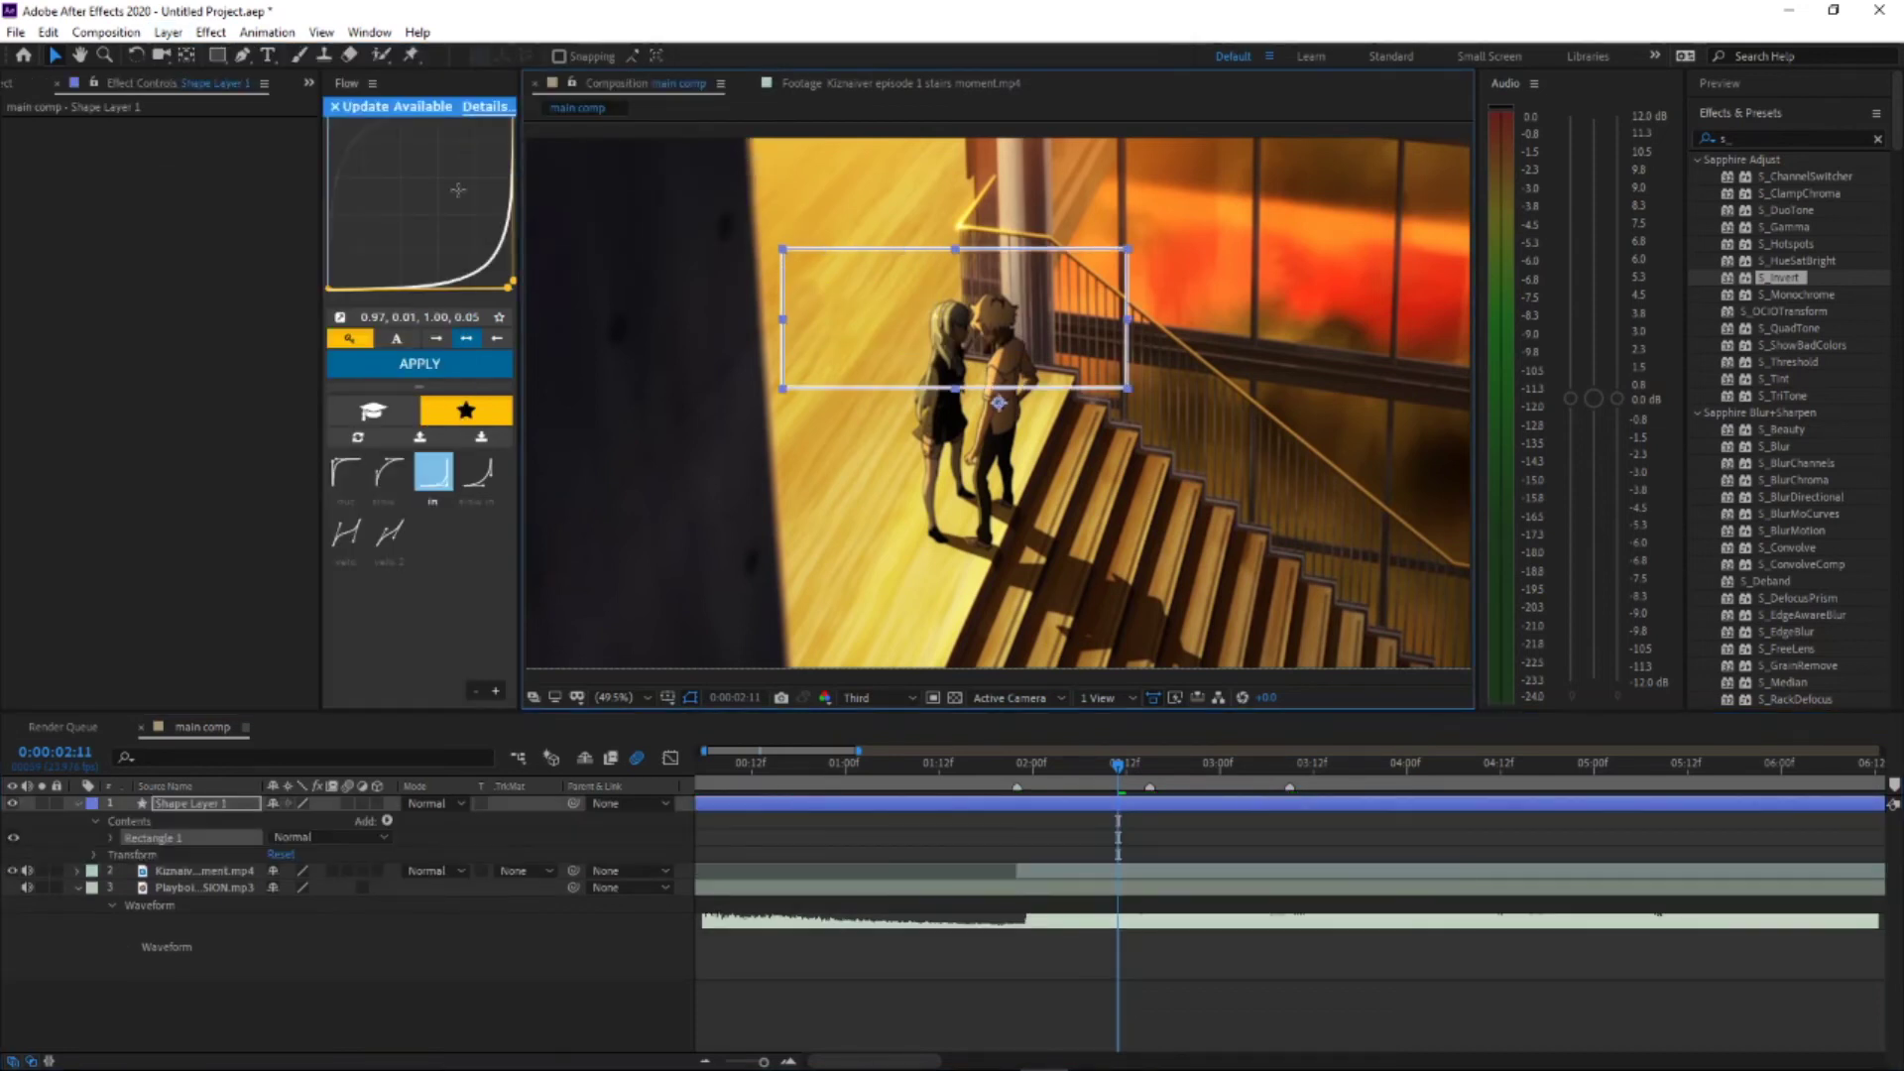
left_click(222, 52)
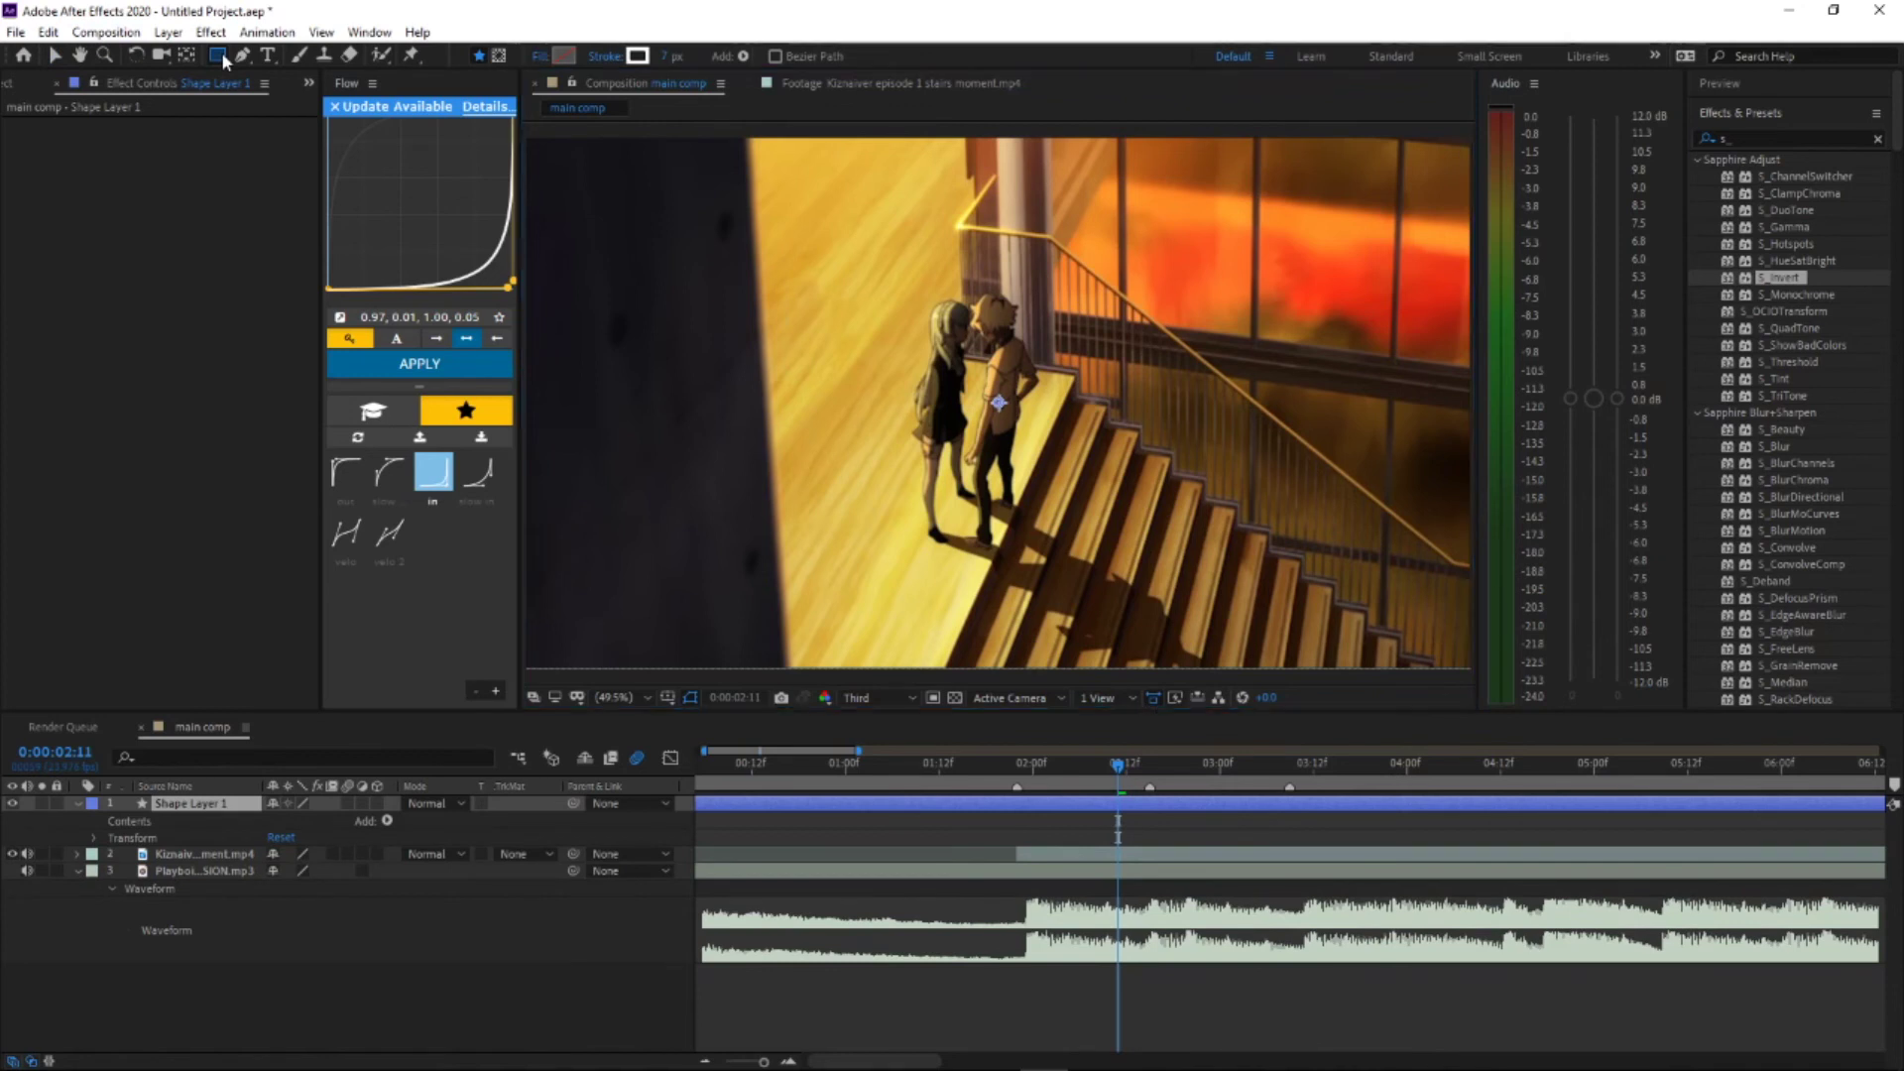
left_click(222, 51)
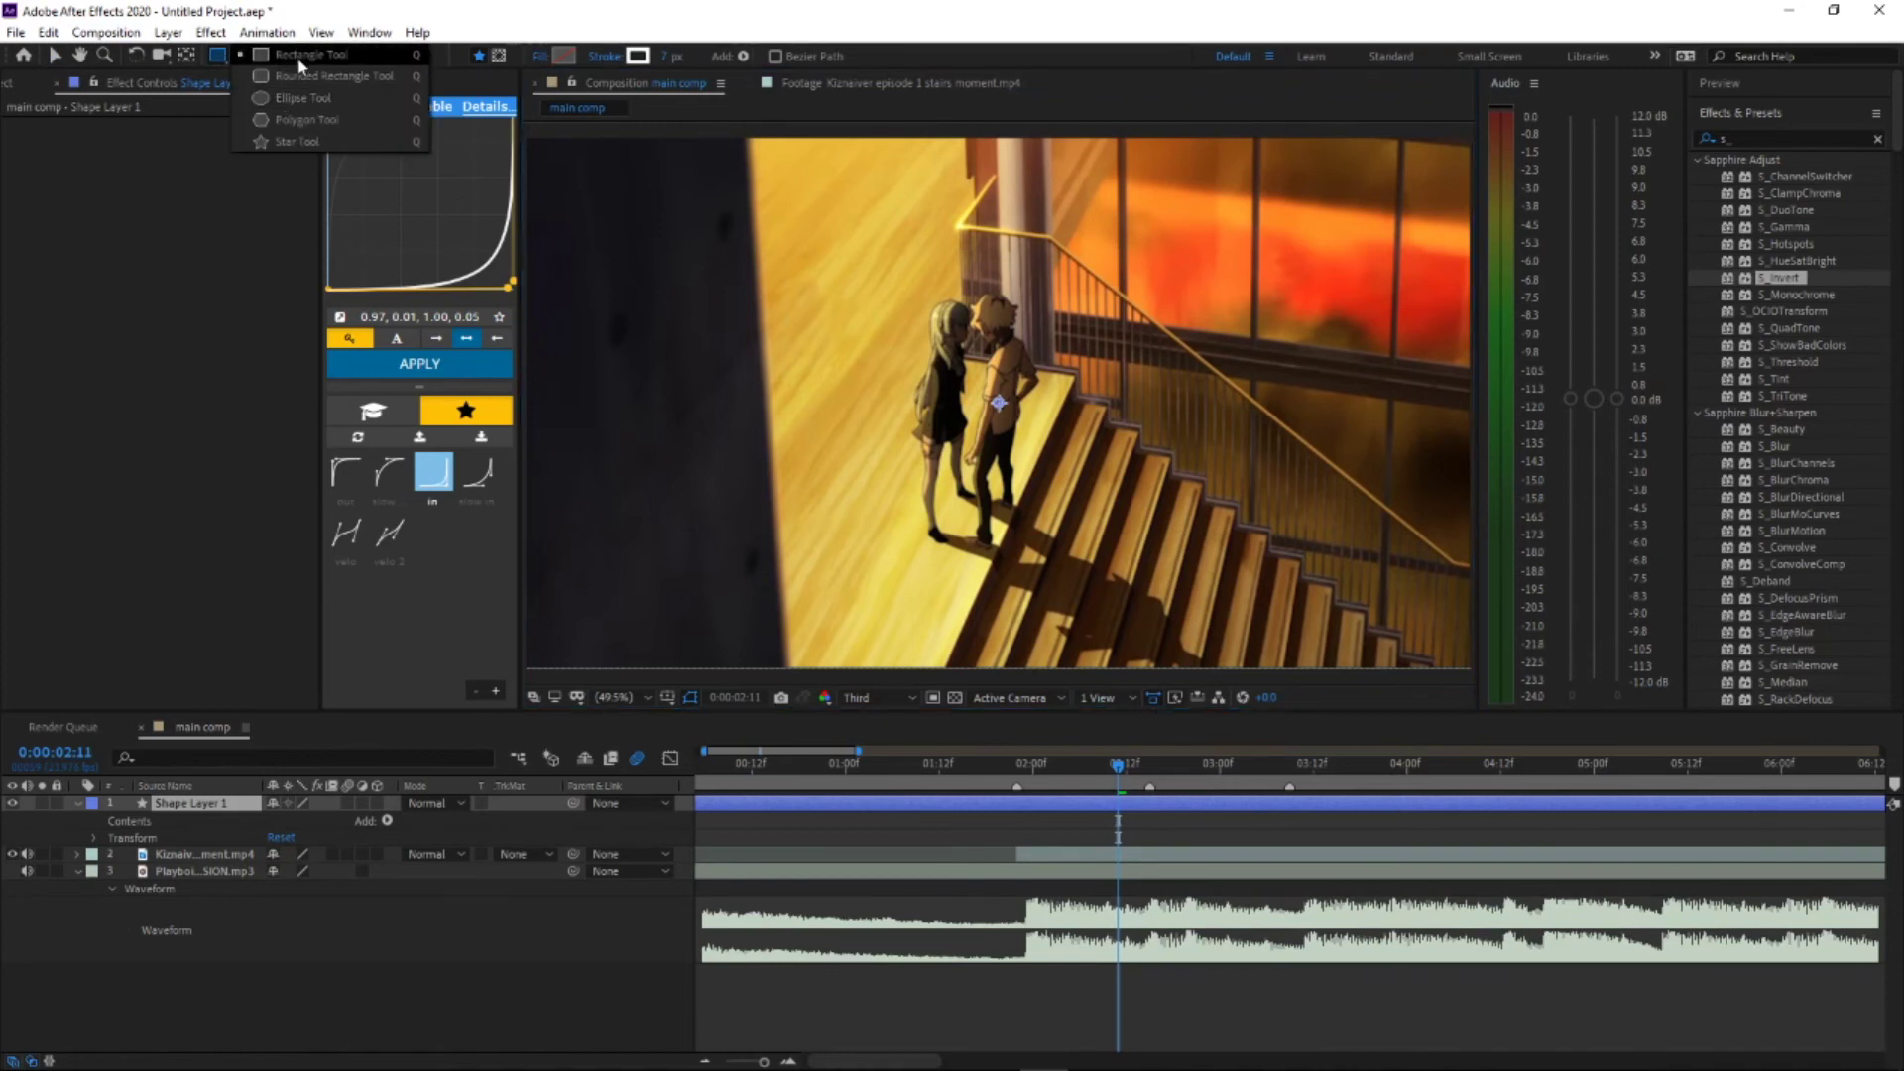
left_click(219, 59)
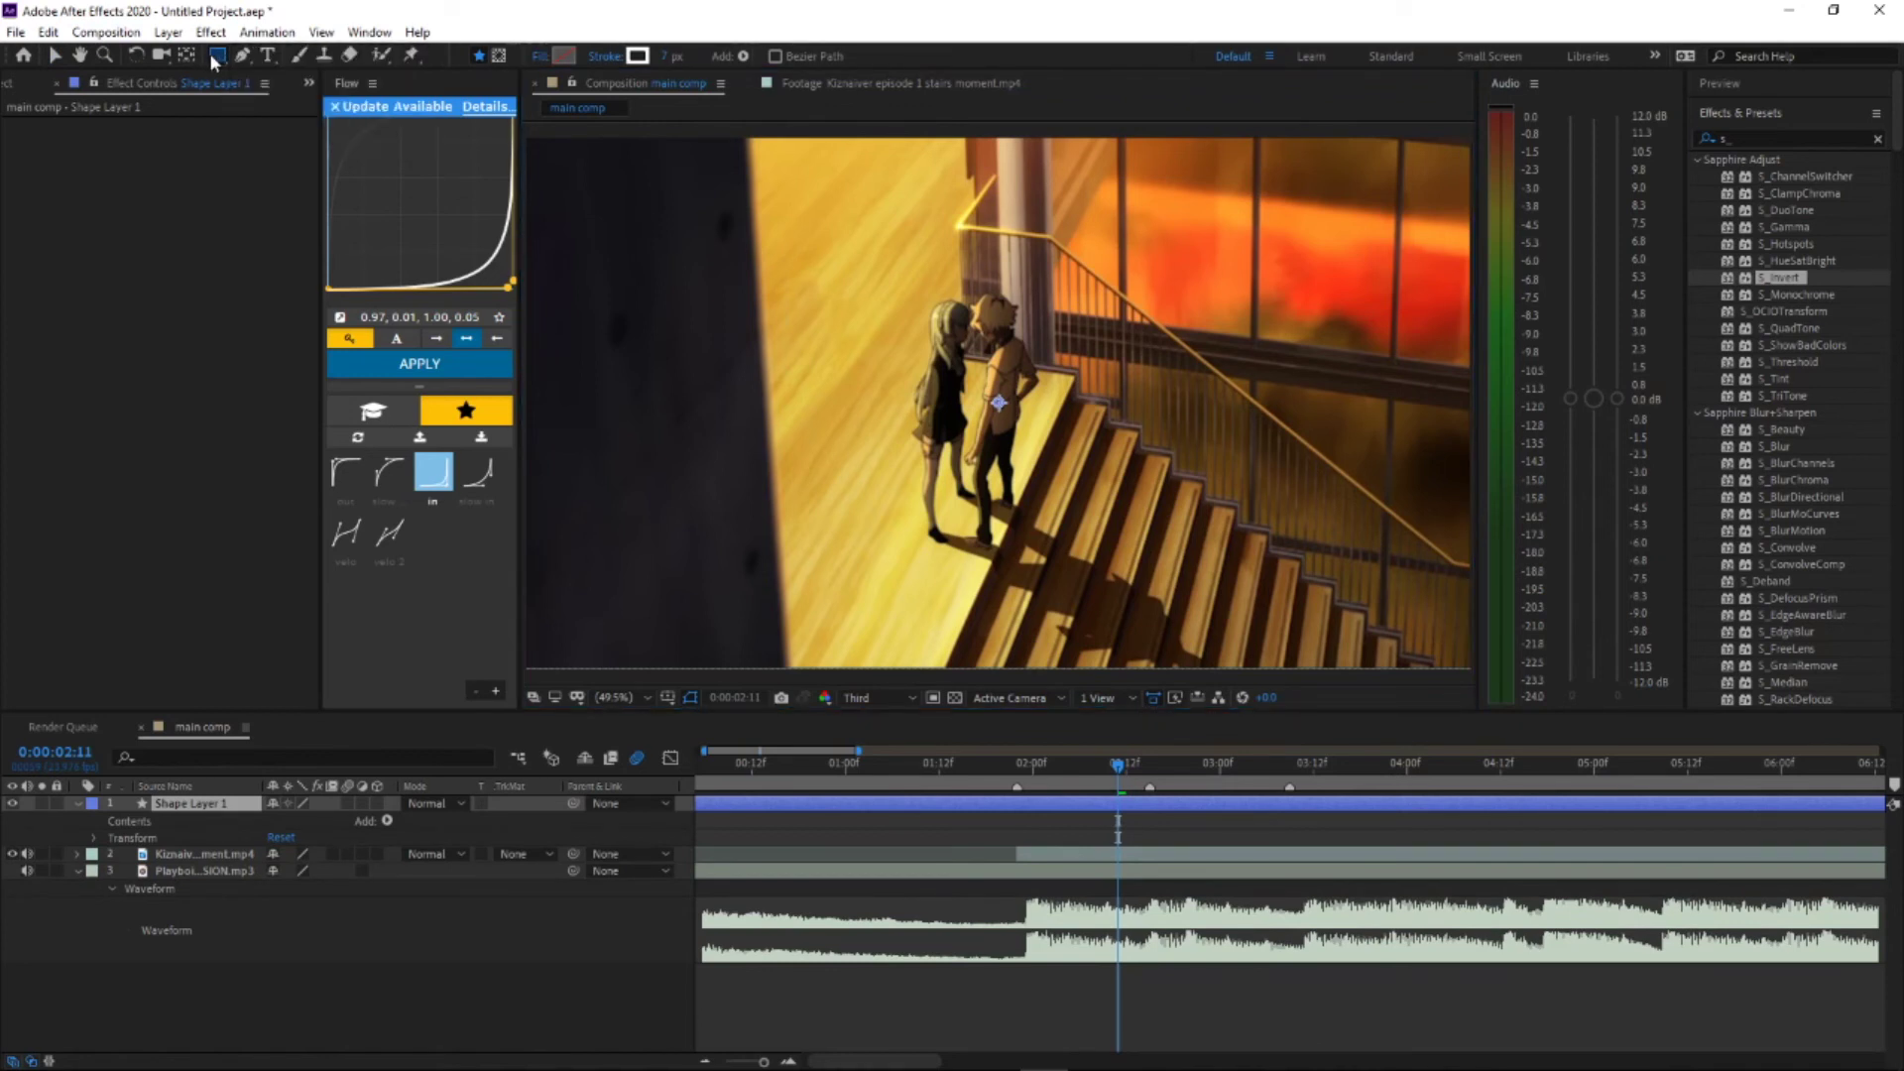
Step: Add the sample text "fddfd" over the two characters with the Type tool, and delete the text layer
left_click(267, 56)
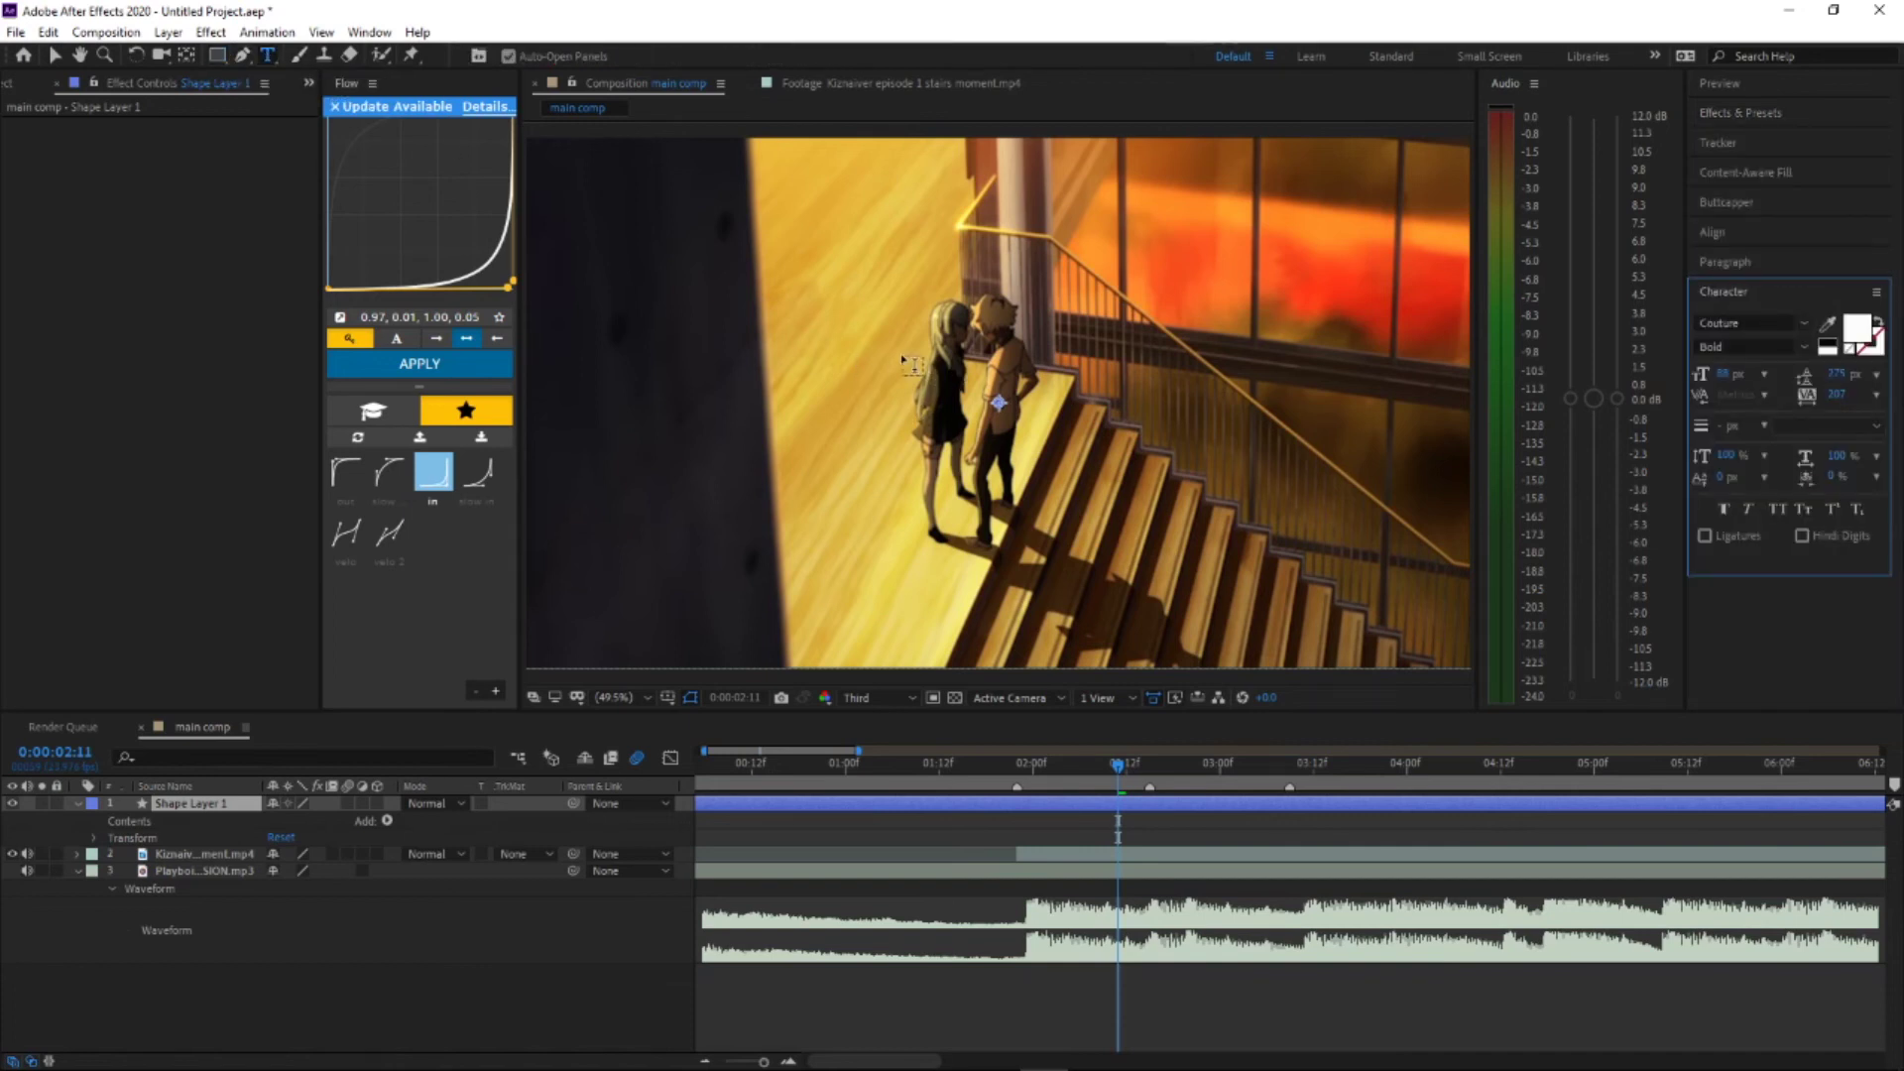
left_click(898, 367)
type("fddfd")
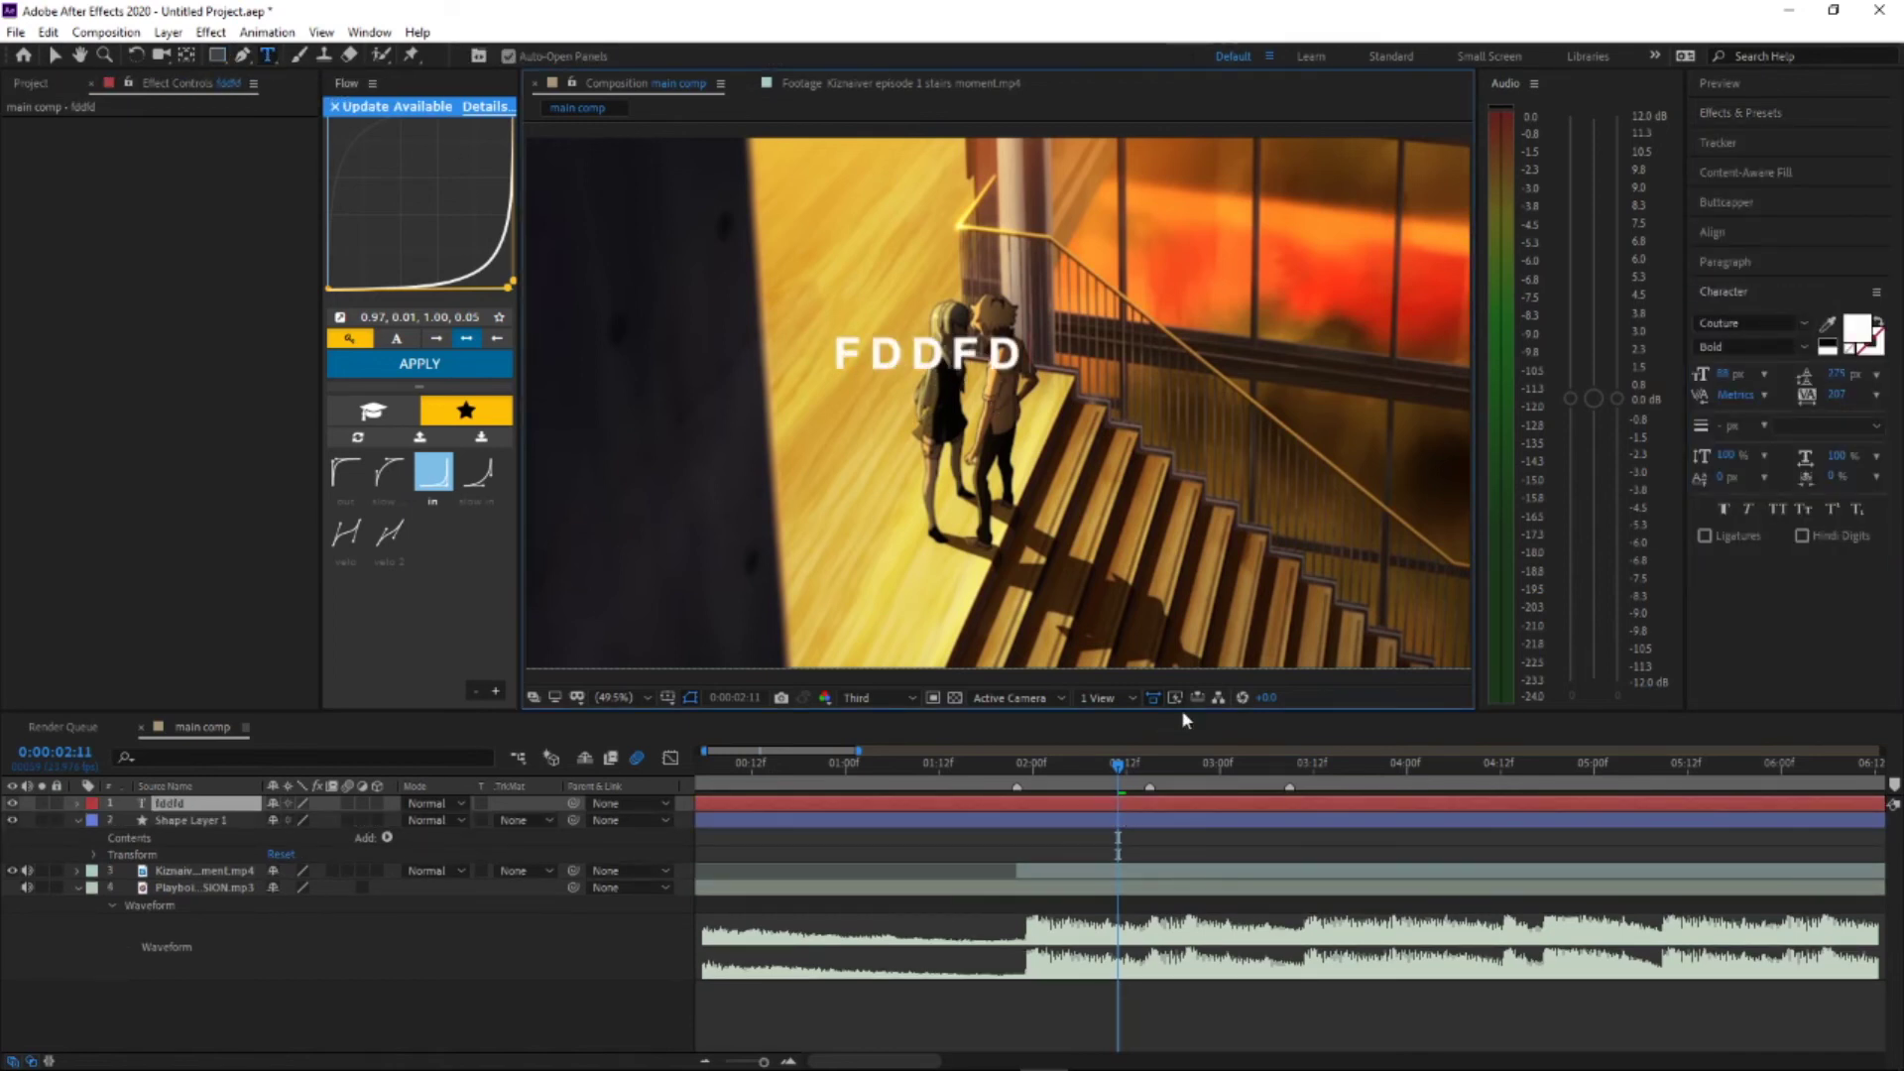
left_click(1082, 746)
key("Delete")
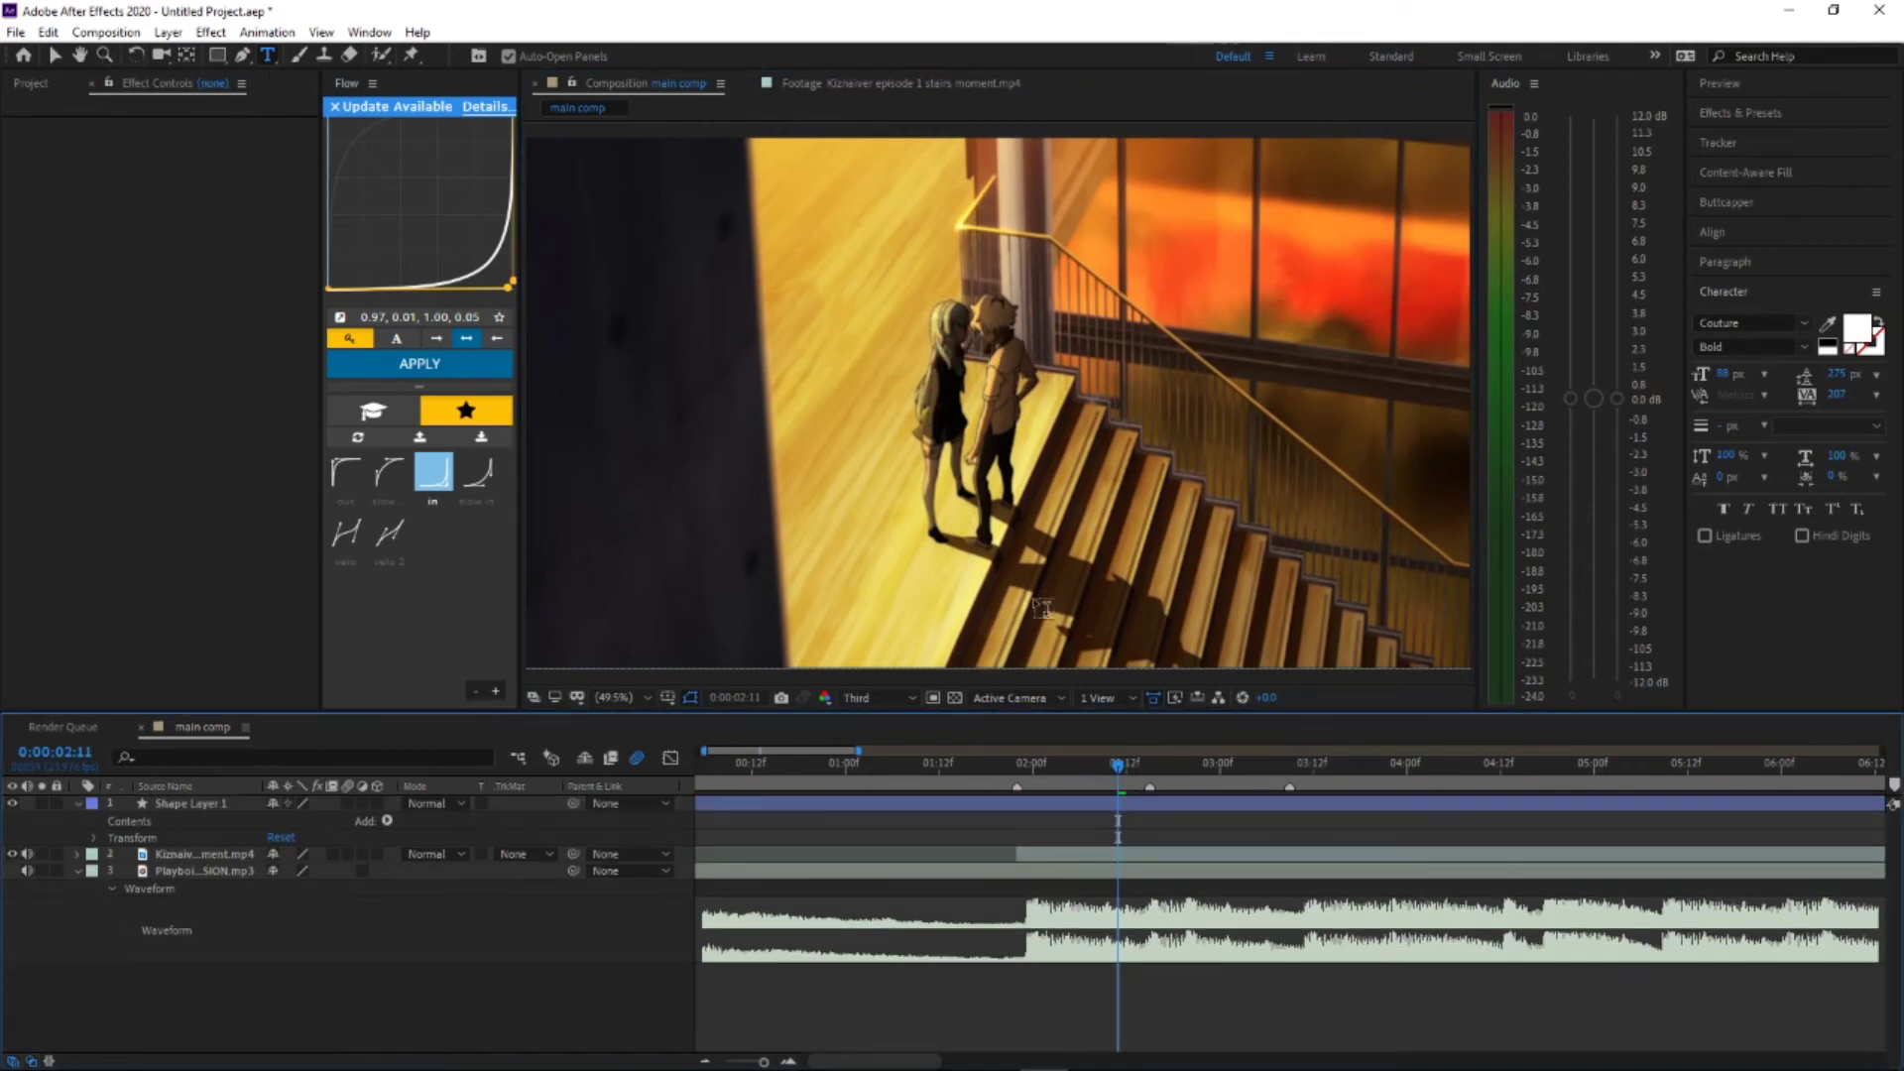
Step: Try a black solid beneath the video clip as its background, scrub around the clip's start, and delete the solid
left_click(1017, 782)
left_click(168, 32)
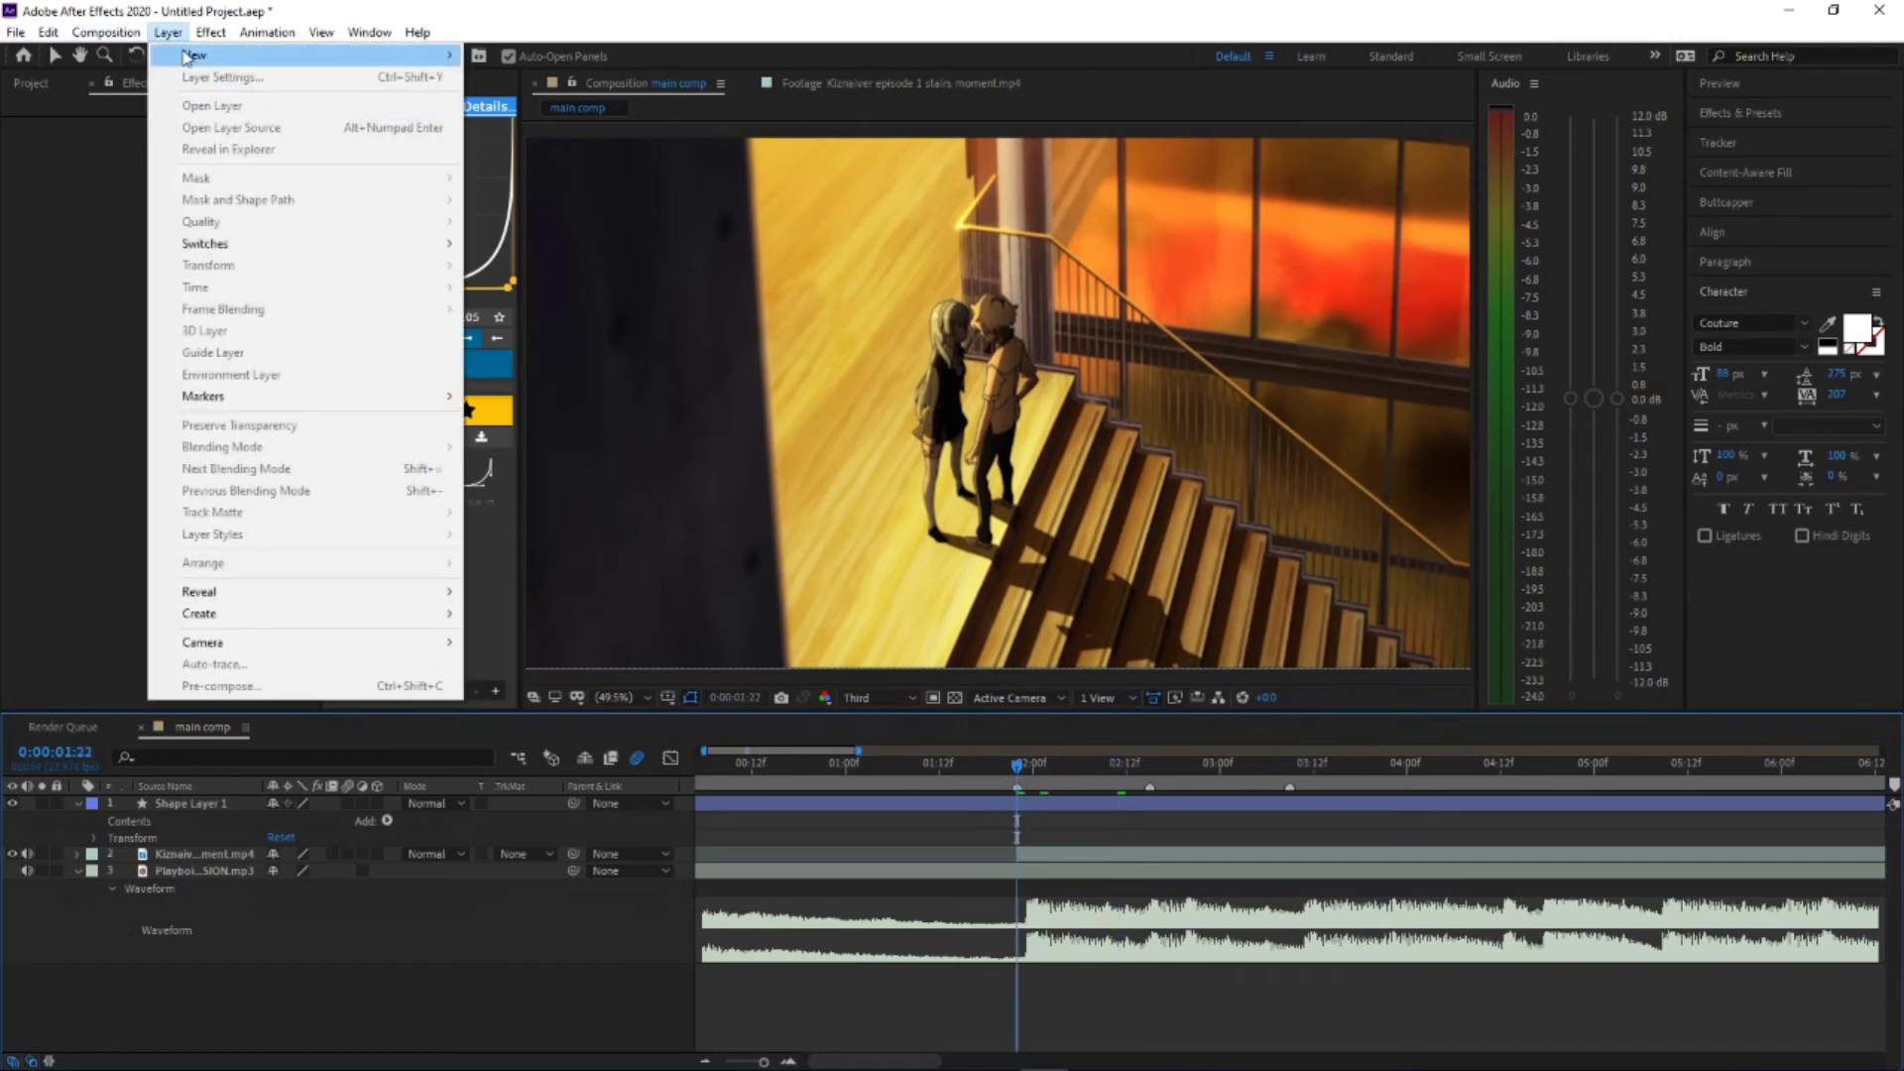
mouse_move(192, 58)
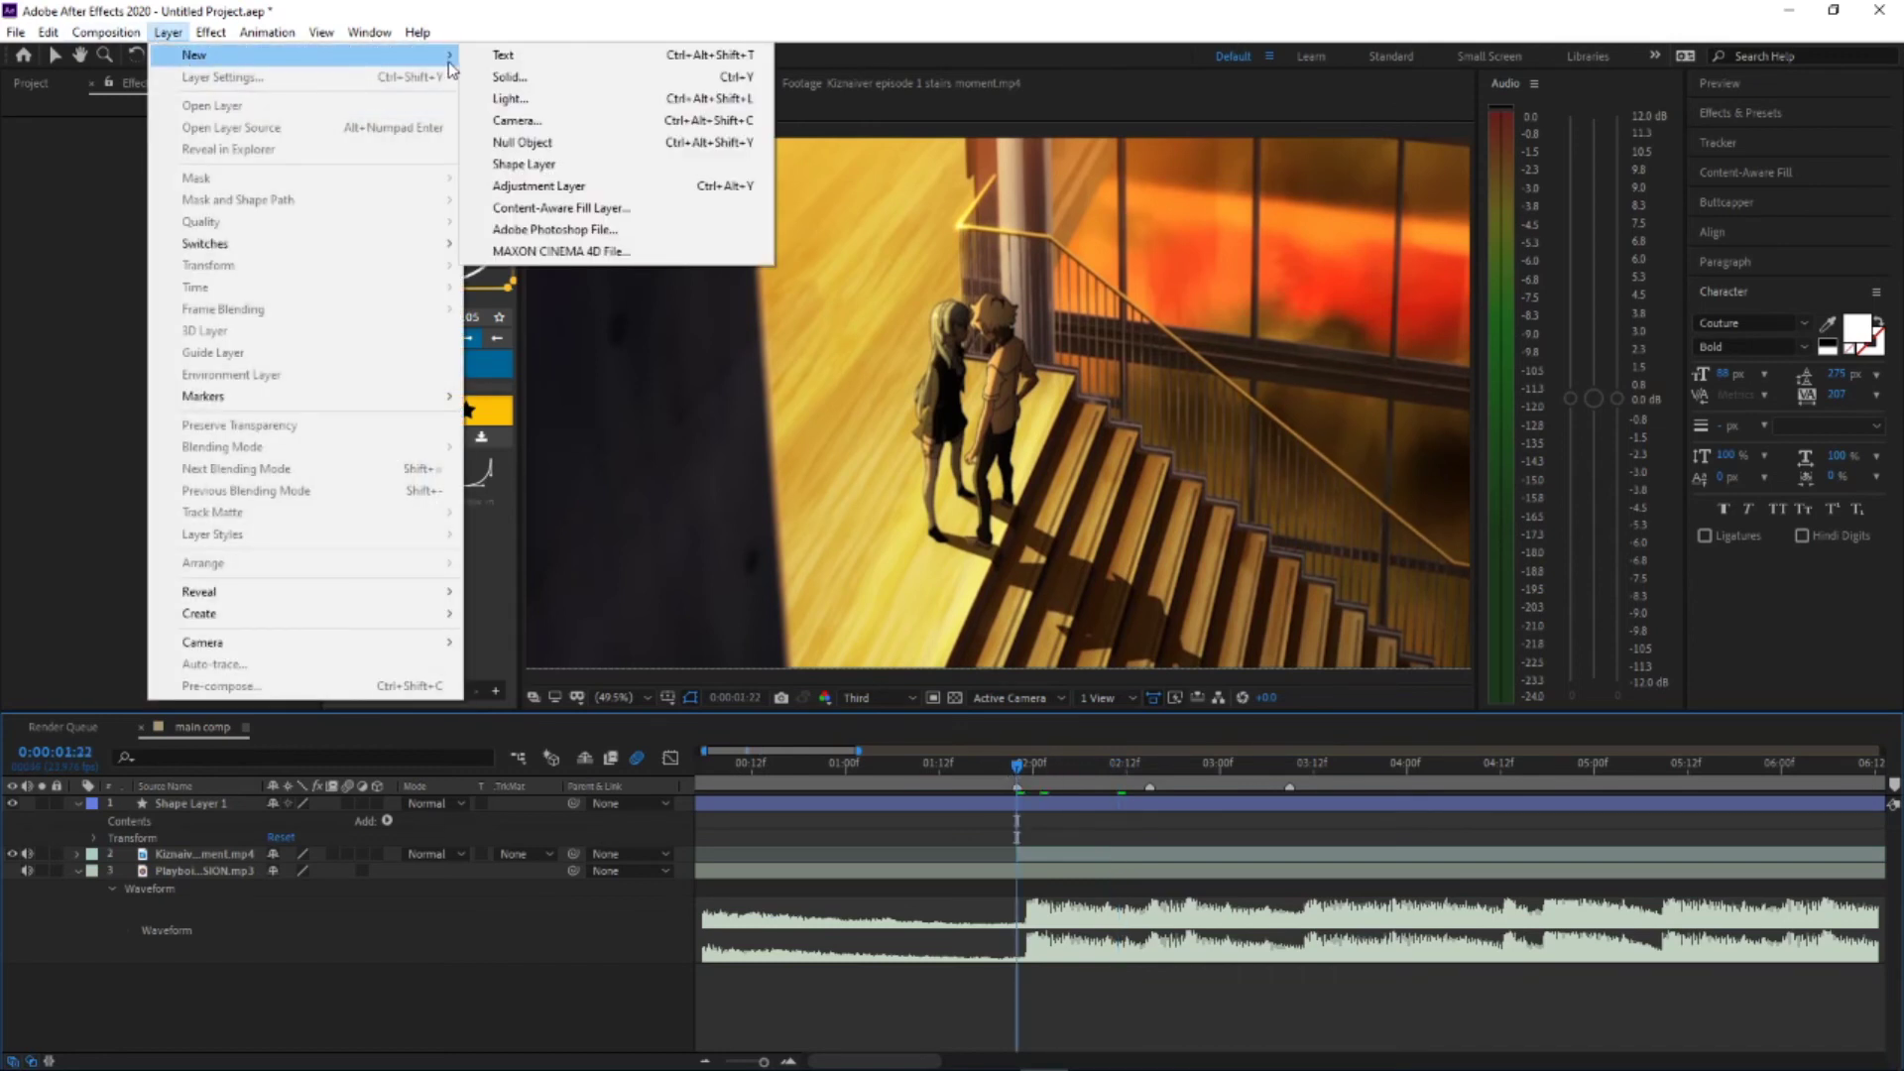
left_click(575, 78)
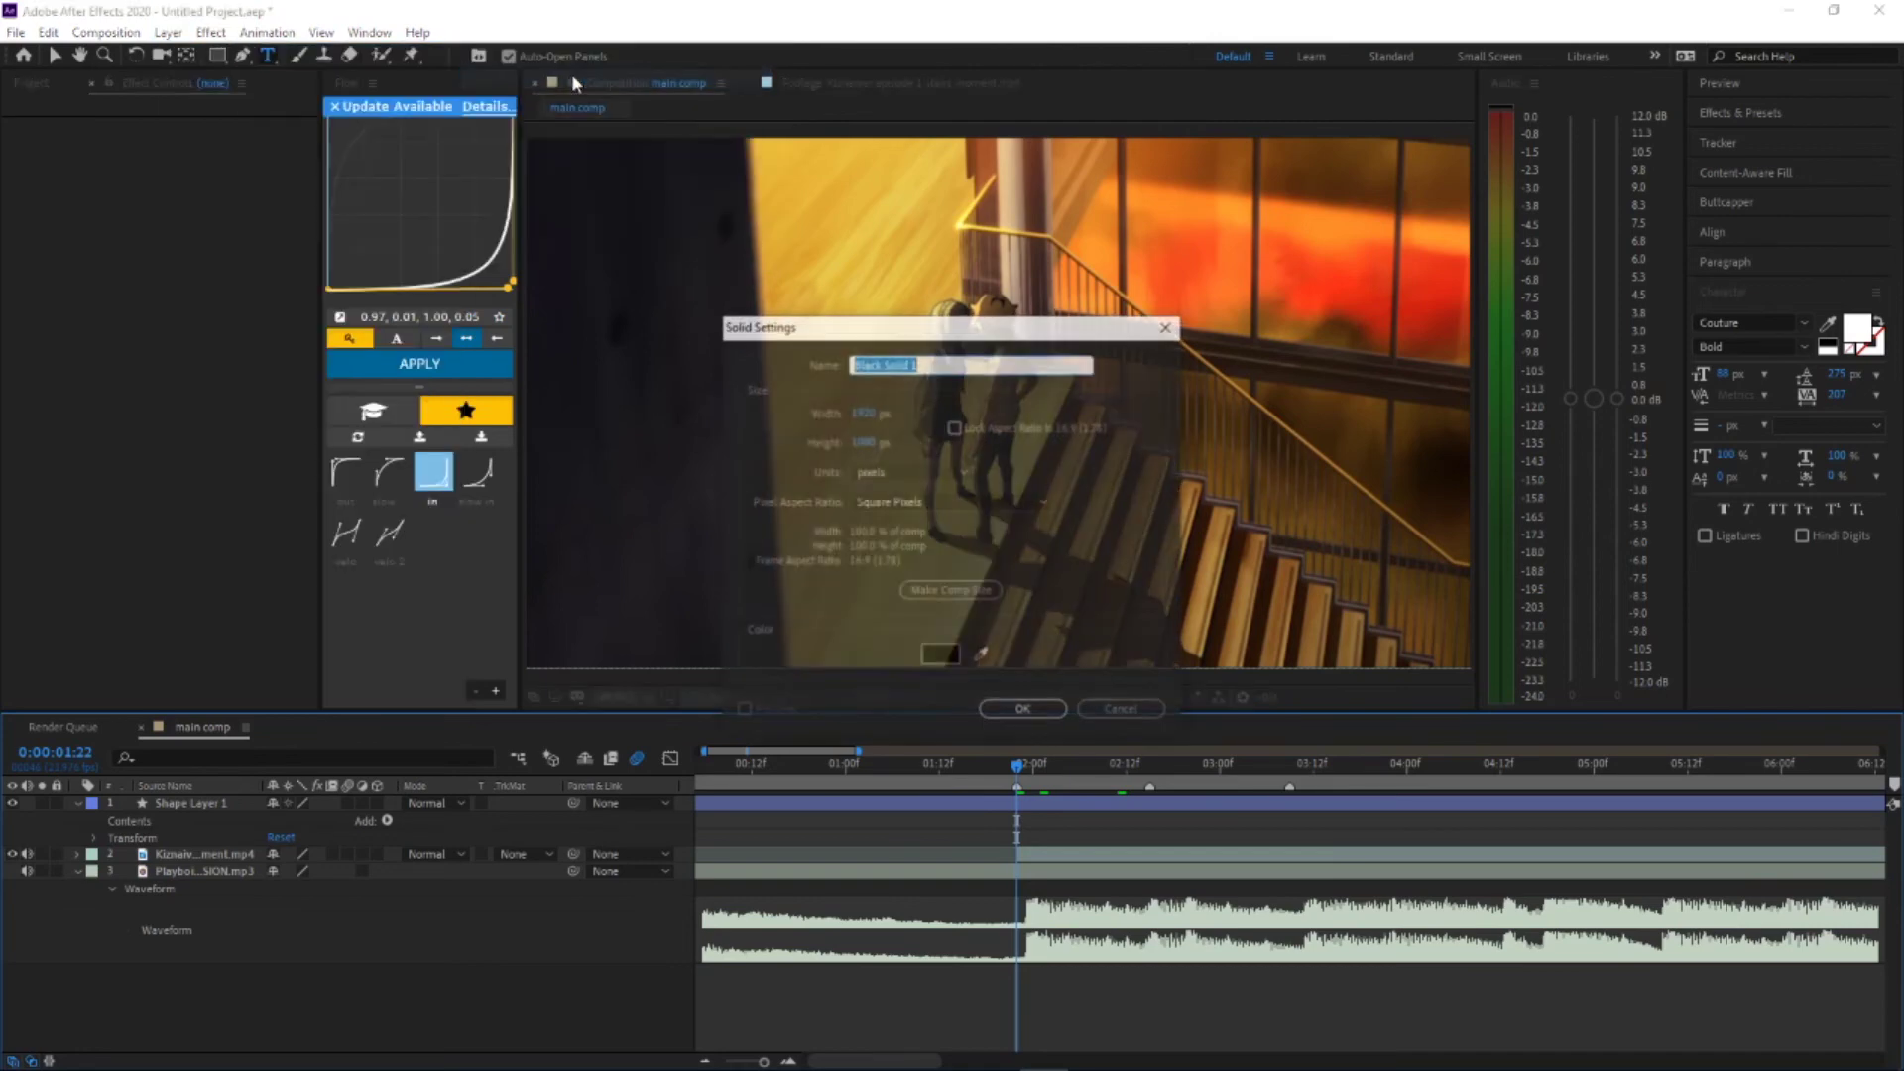
left_click(1024, 710)
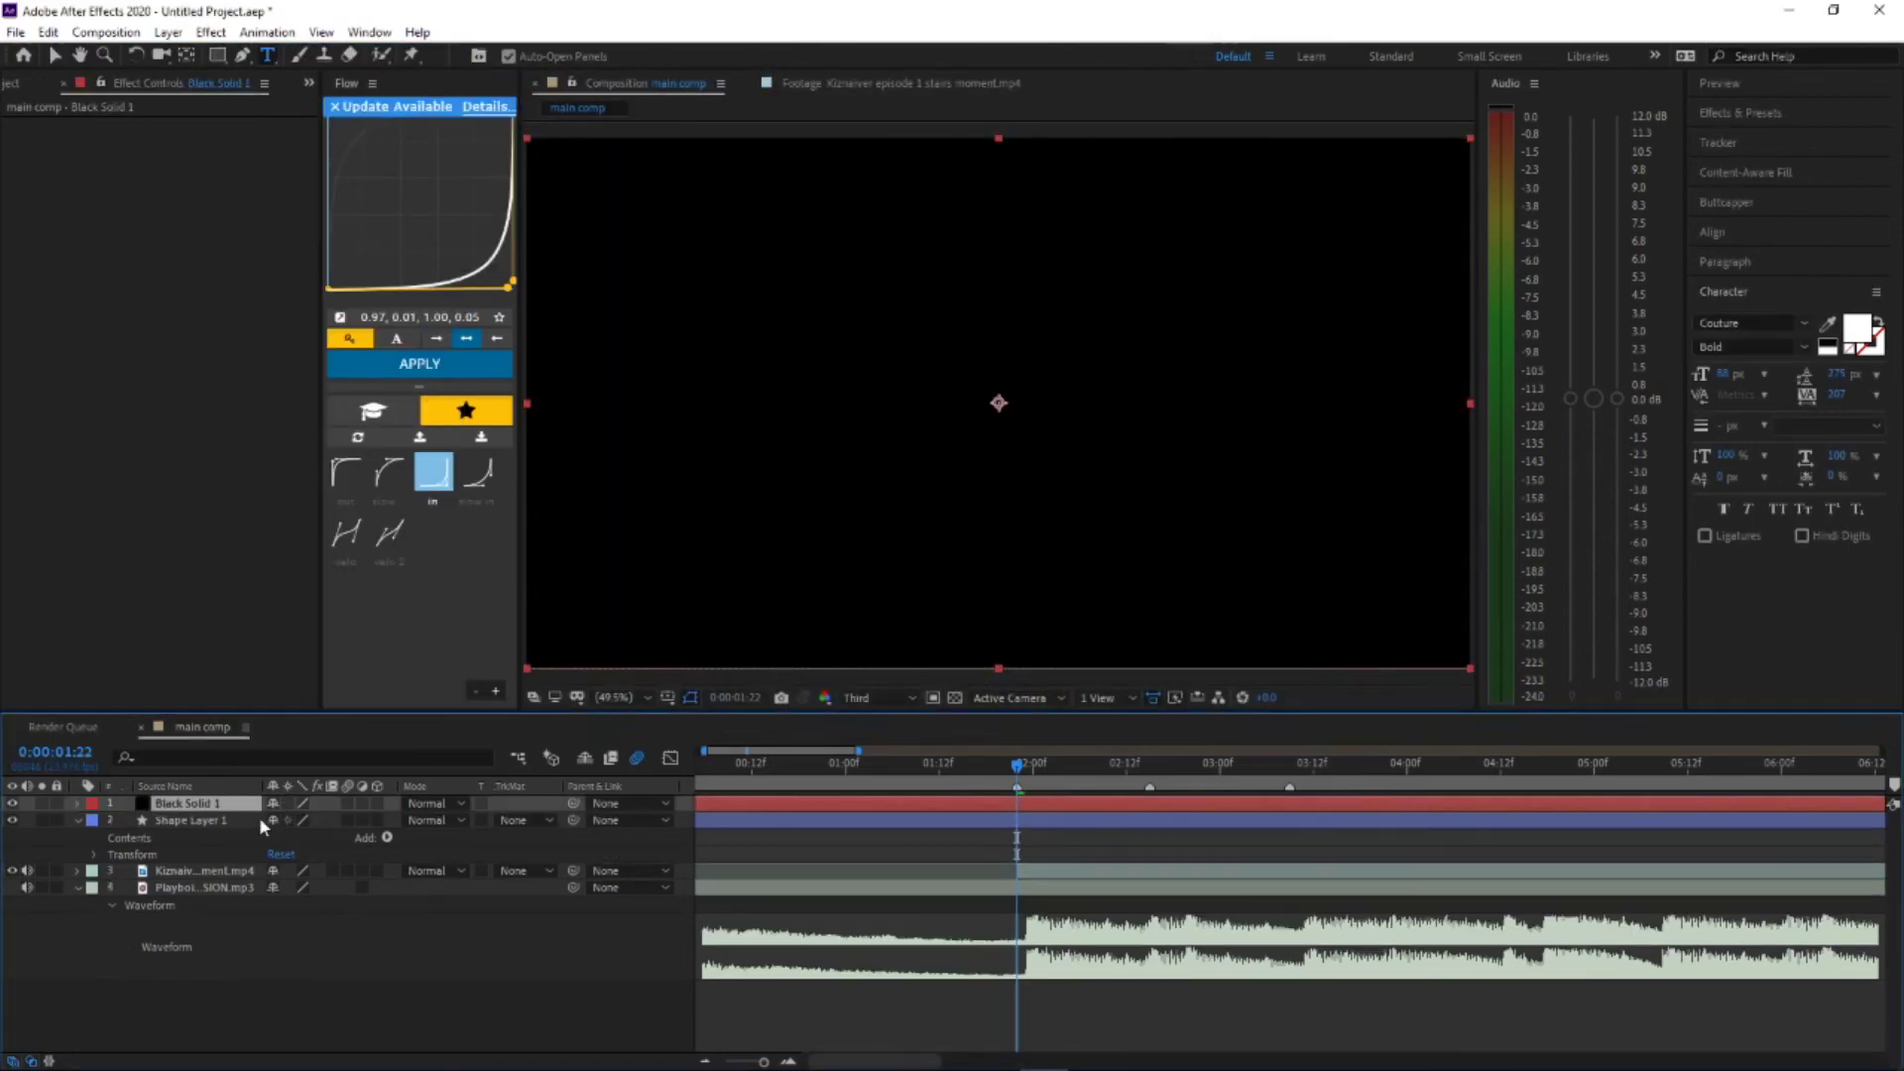
left_click_drag(243, 805, 251, 885)
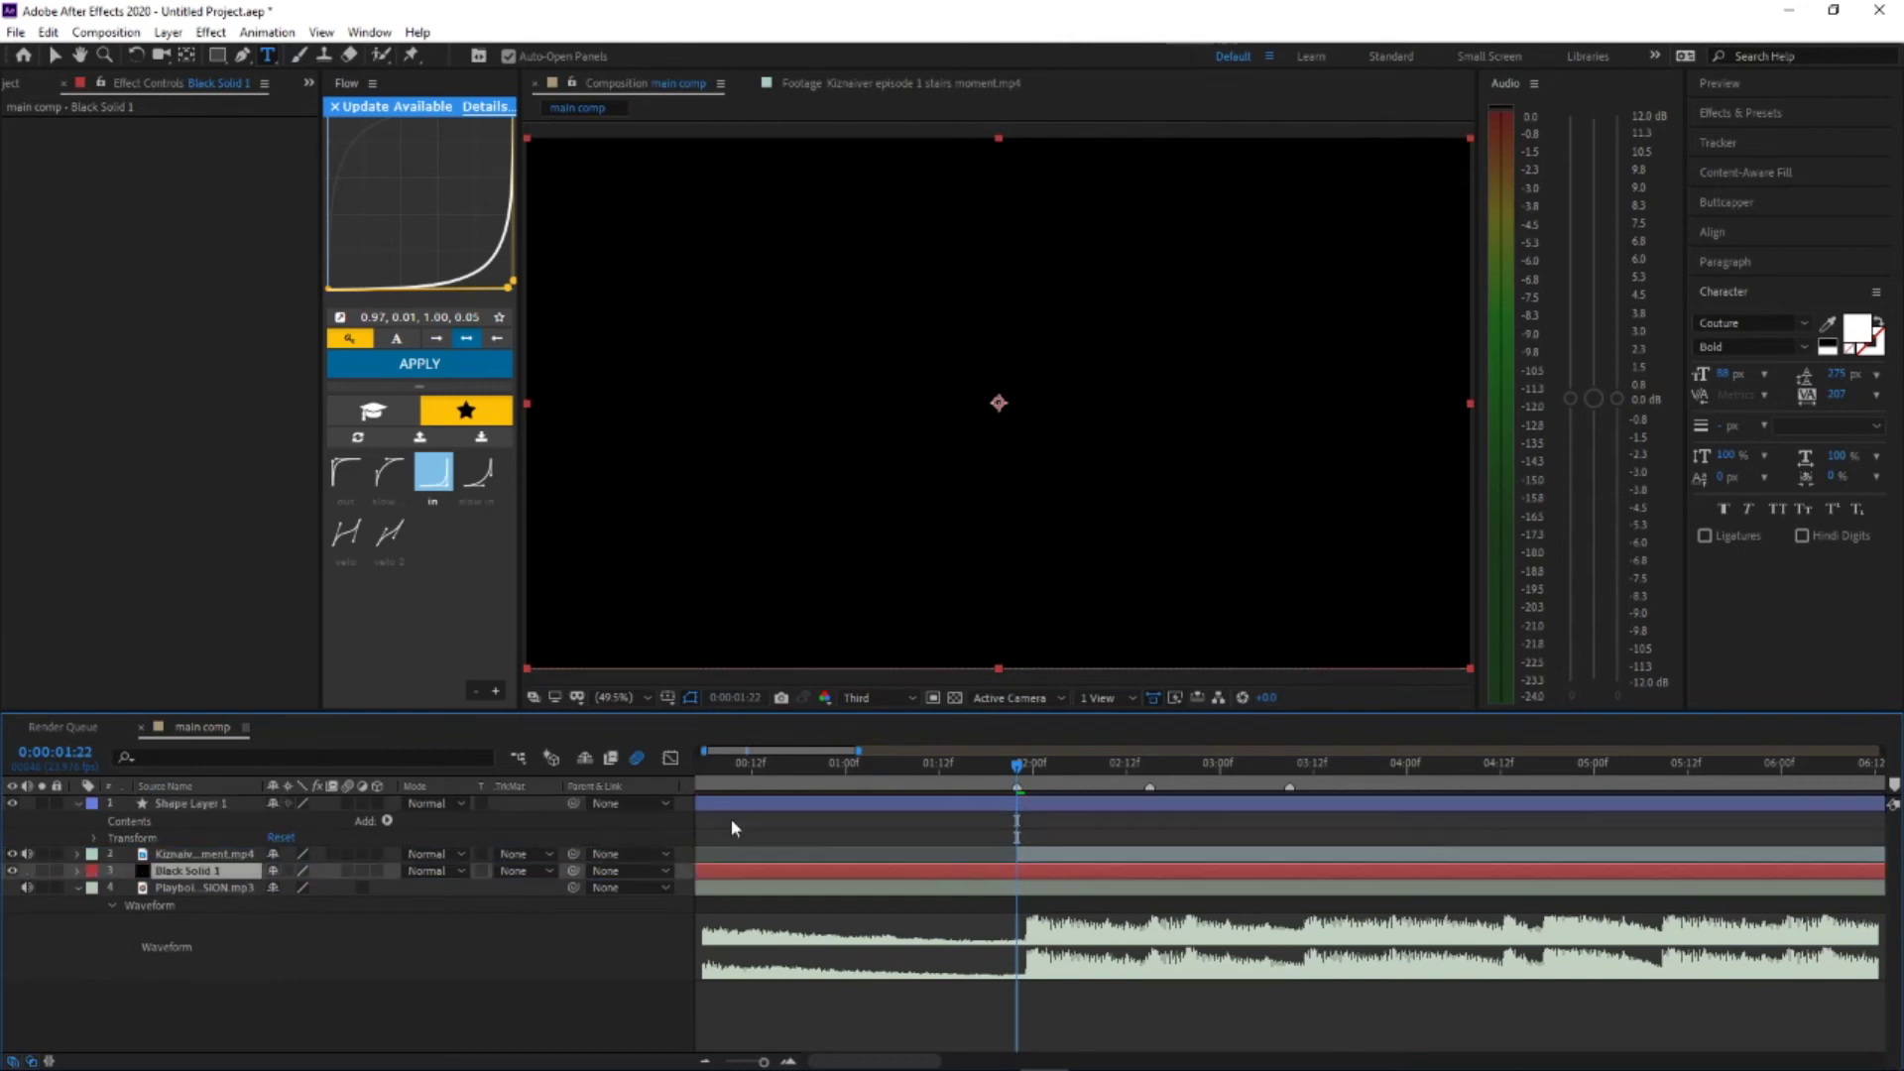
mouse_move(1017, 766)
left_mouse_down()
mouse_move(1002, 783)
mouse_move(1021, 803)
left_mouse_up()
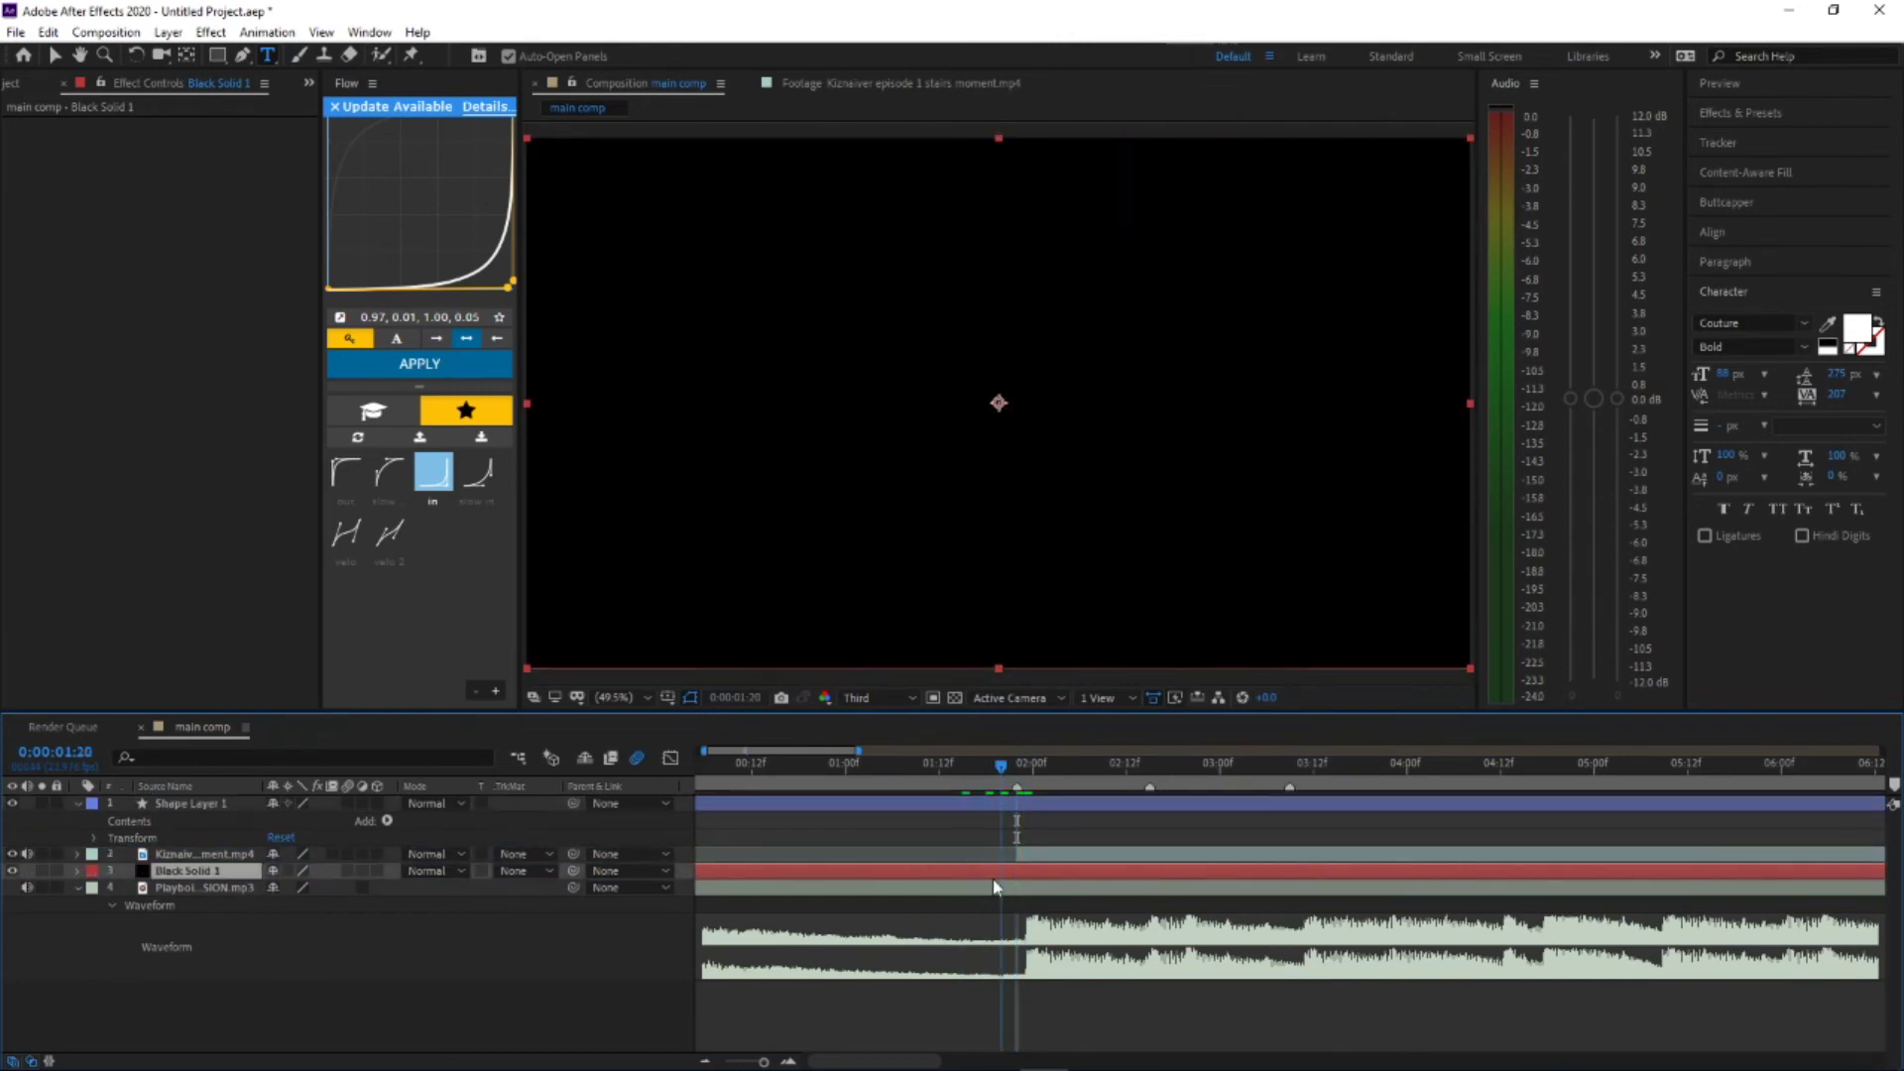
key("Delete")
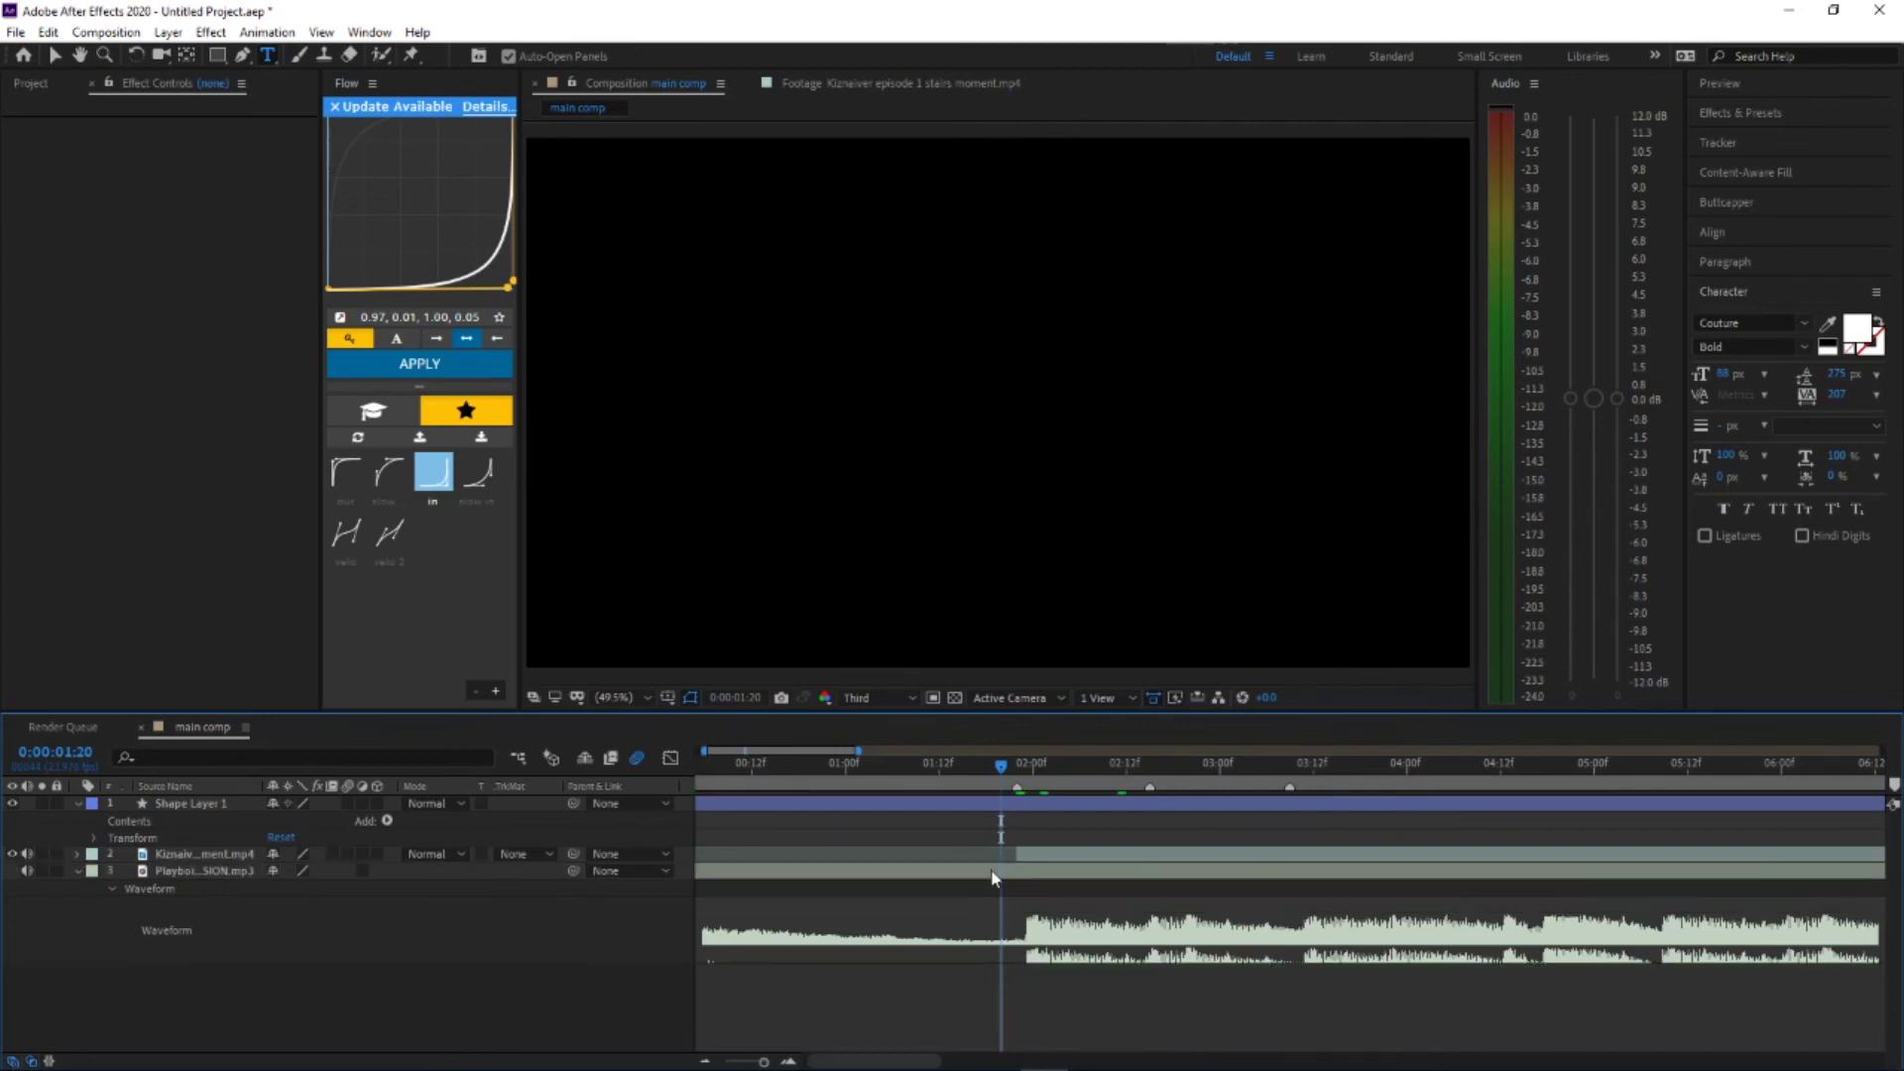
Step: Create a 1920 px wide white solid, place it beneath the video clip, and scrub across the clip's start
key("ctrl+y")
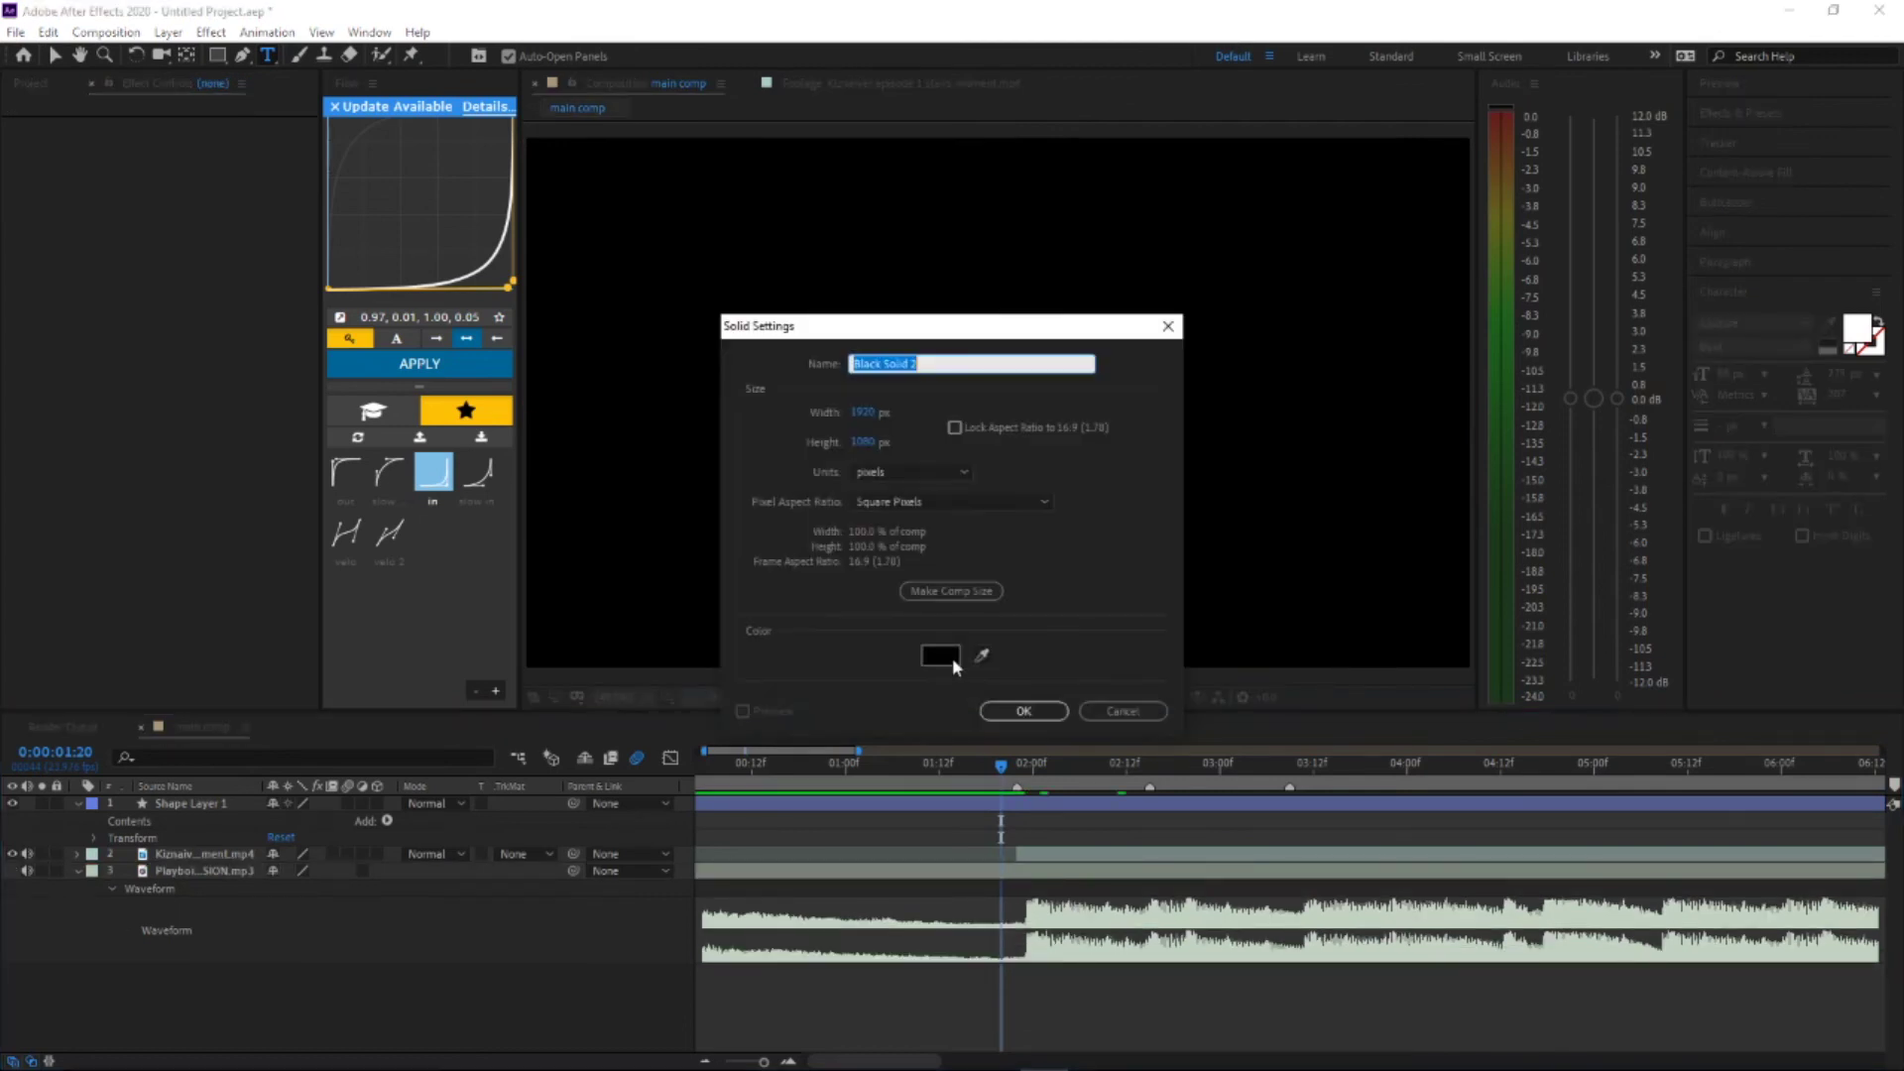
left_click(941, 656)
left_click(151, 650)
left_click(598, 655)
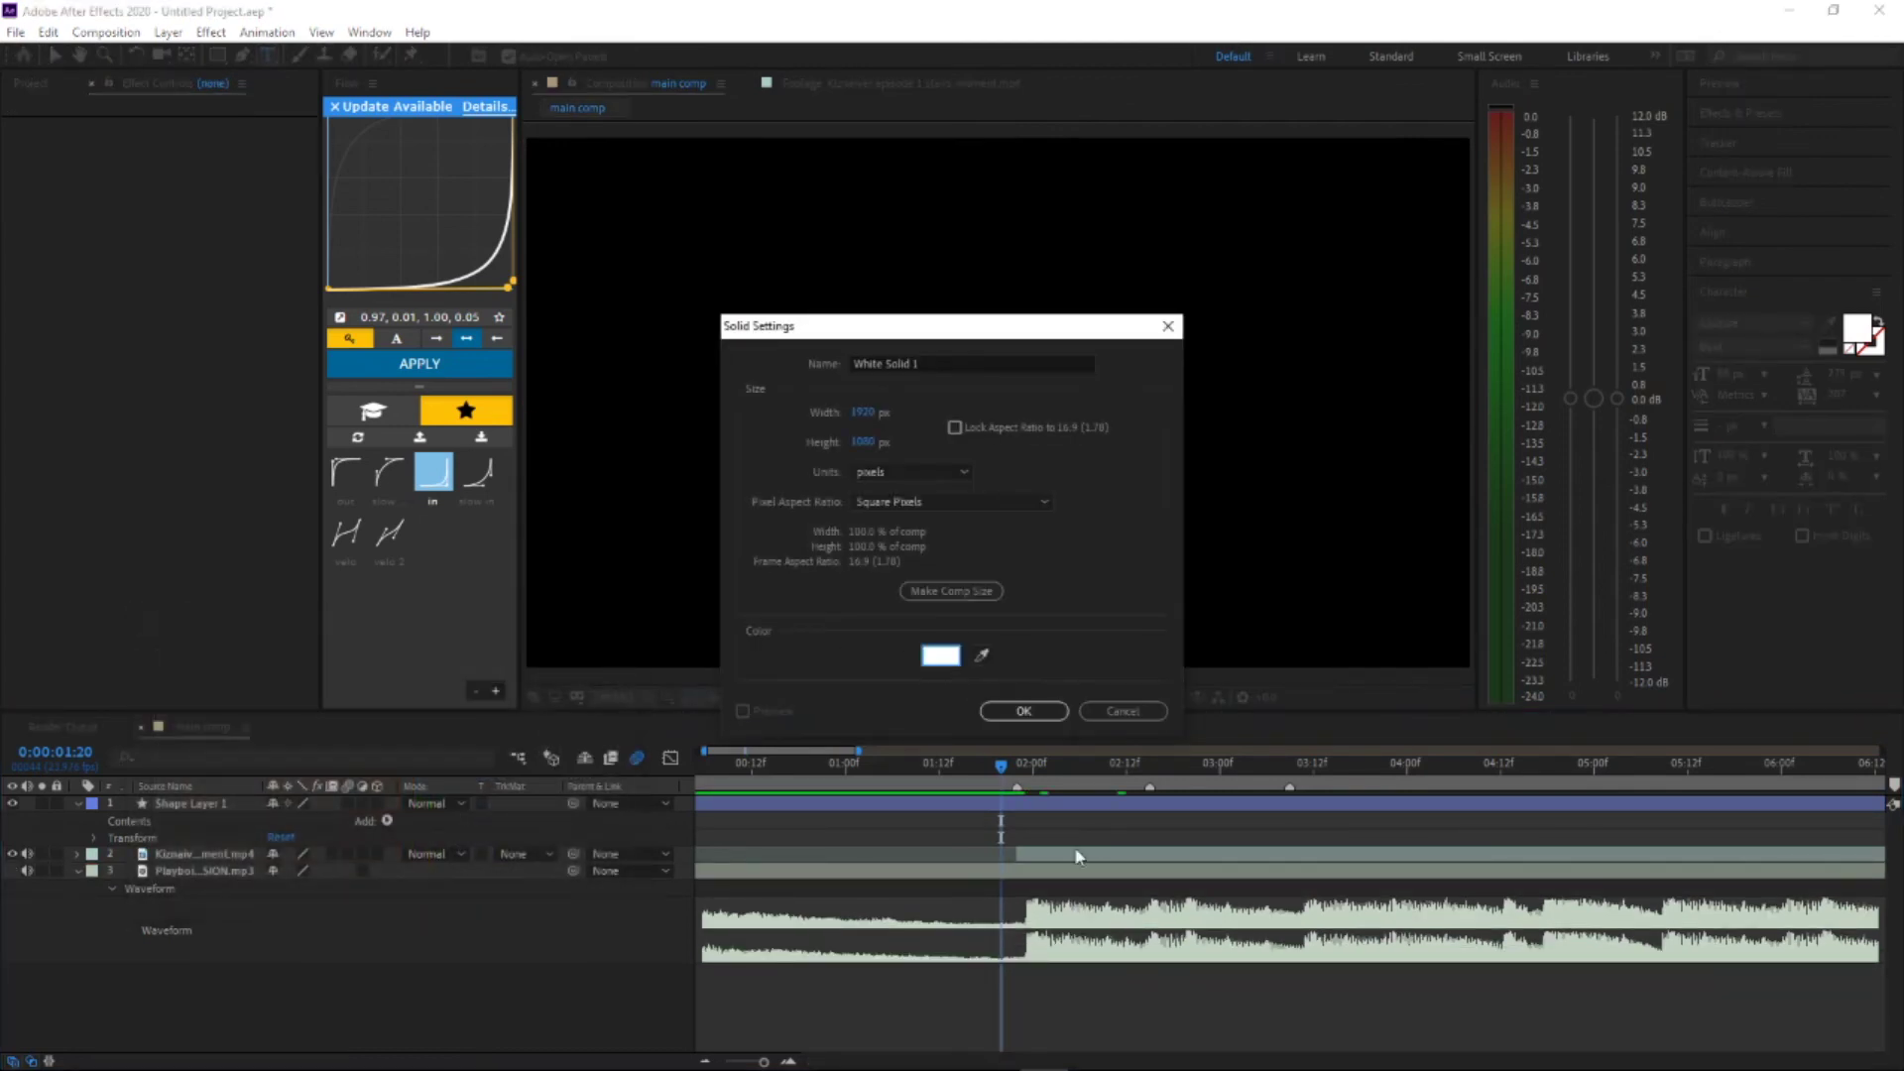
left_click(1021, 710)
left_click_drag(186, 809, 204, 873)
left_click_drag(898, 781, 1029, 825)
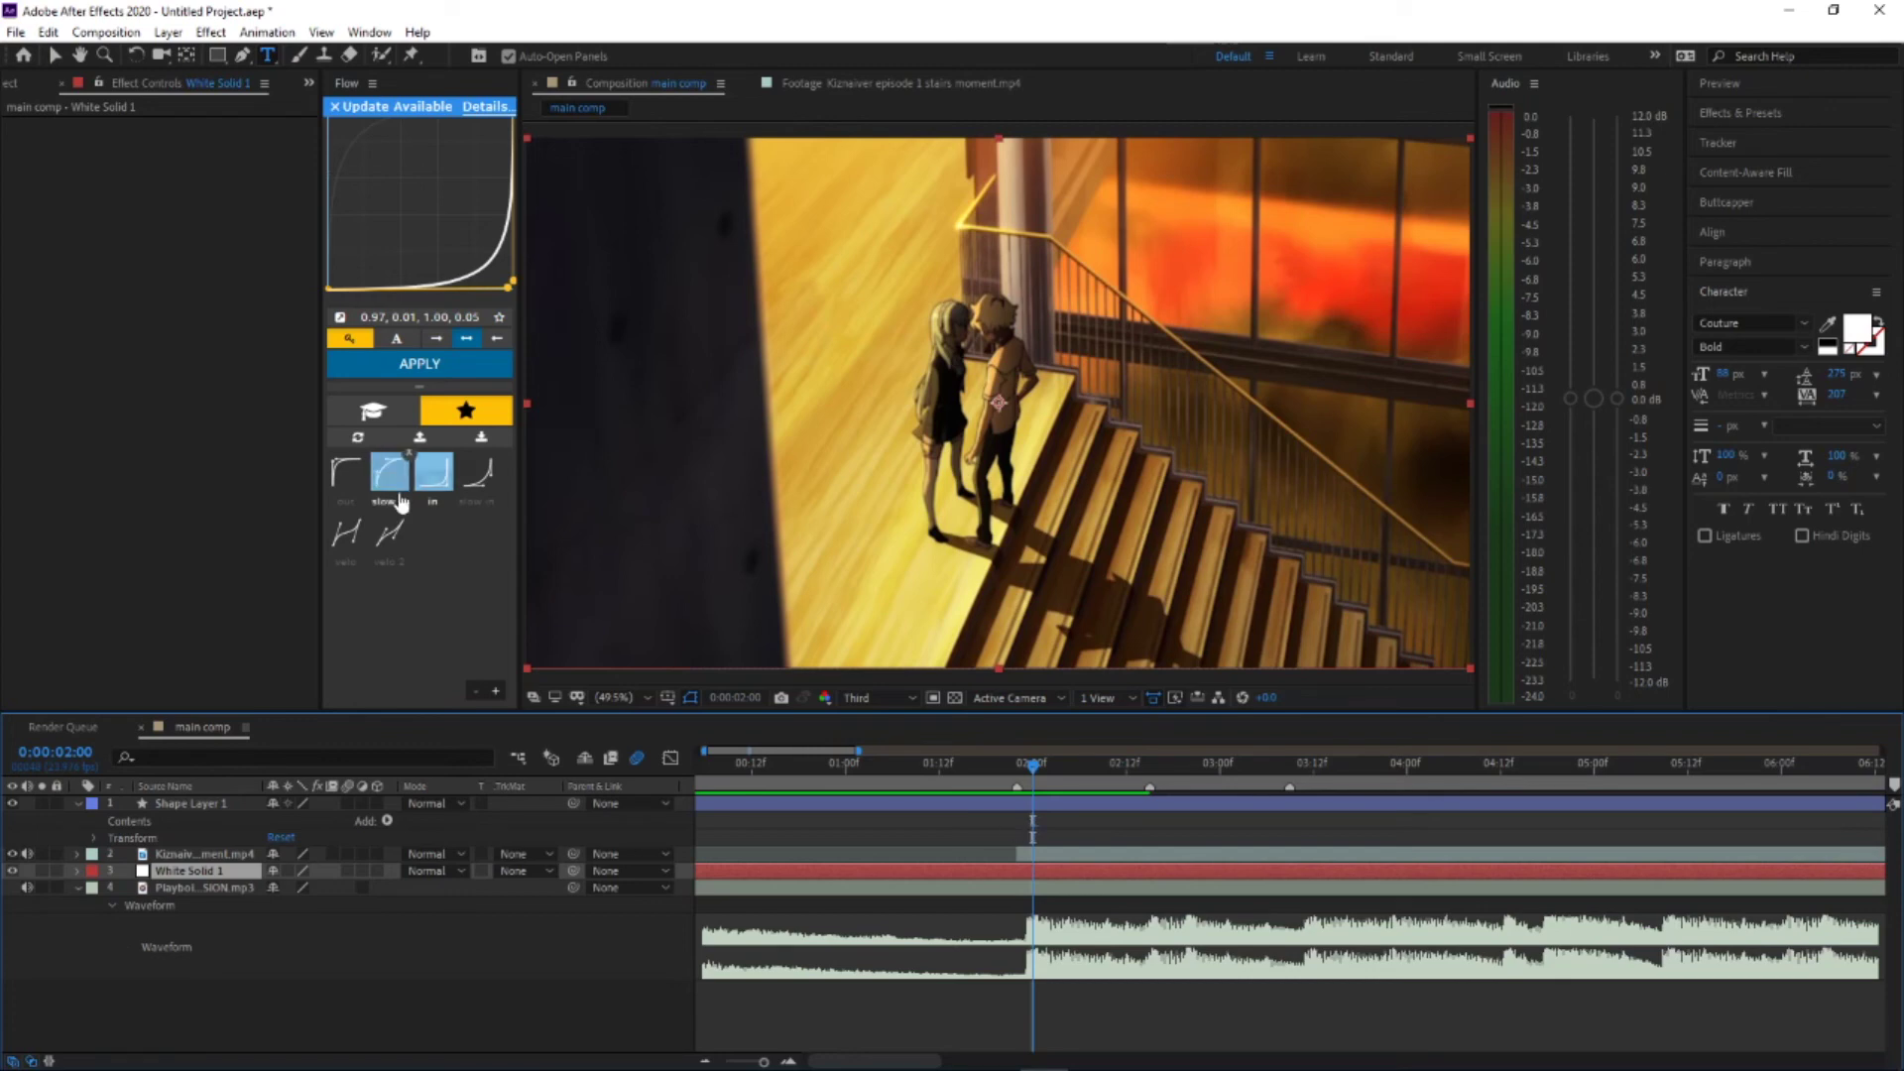
left_click(175, 36)
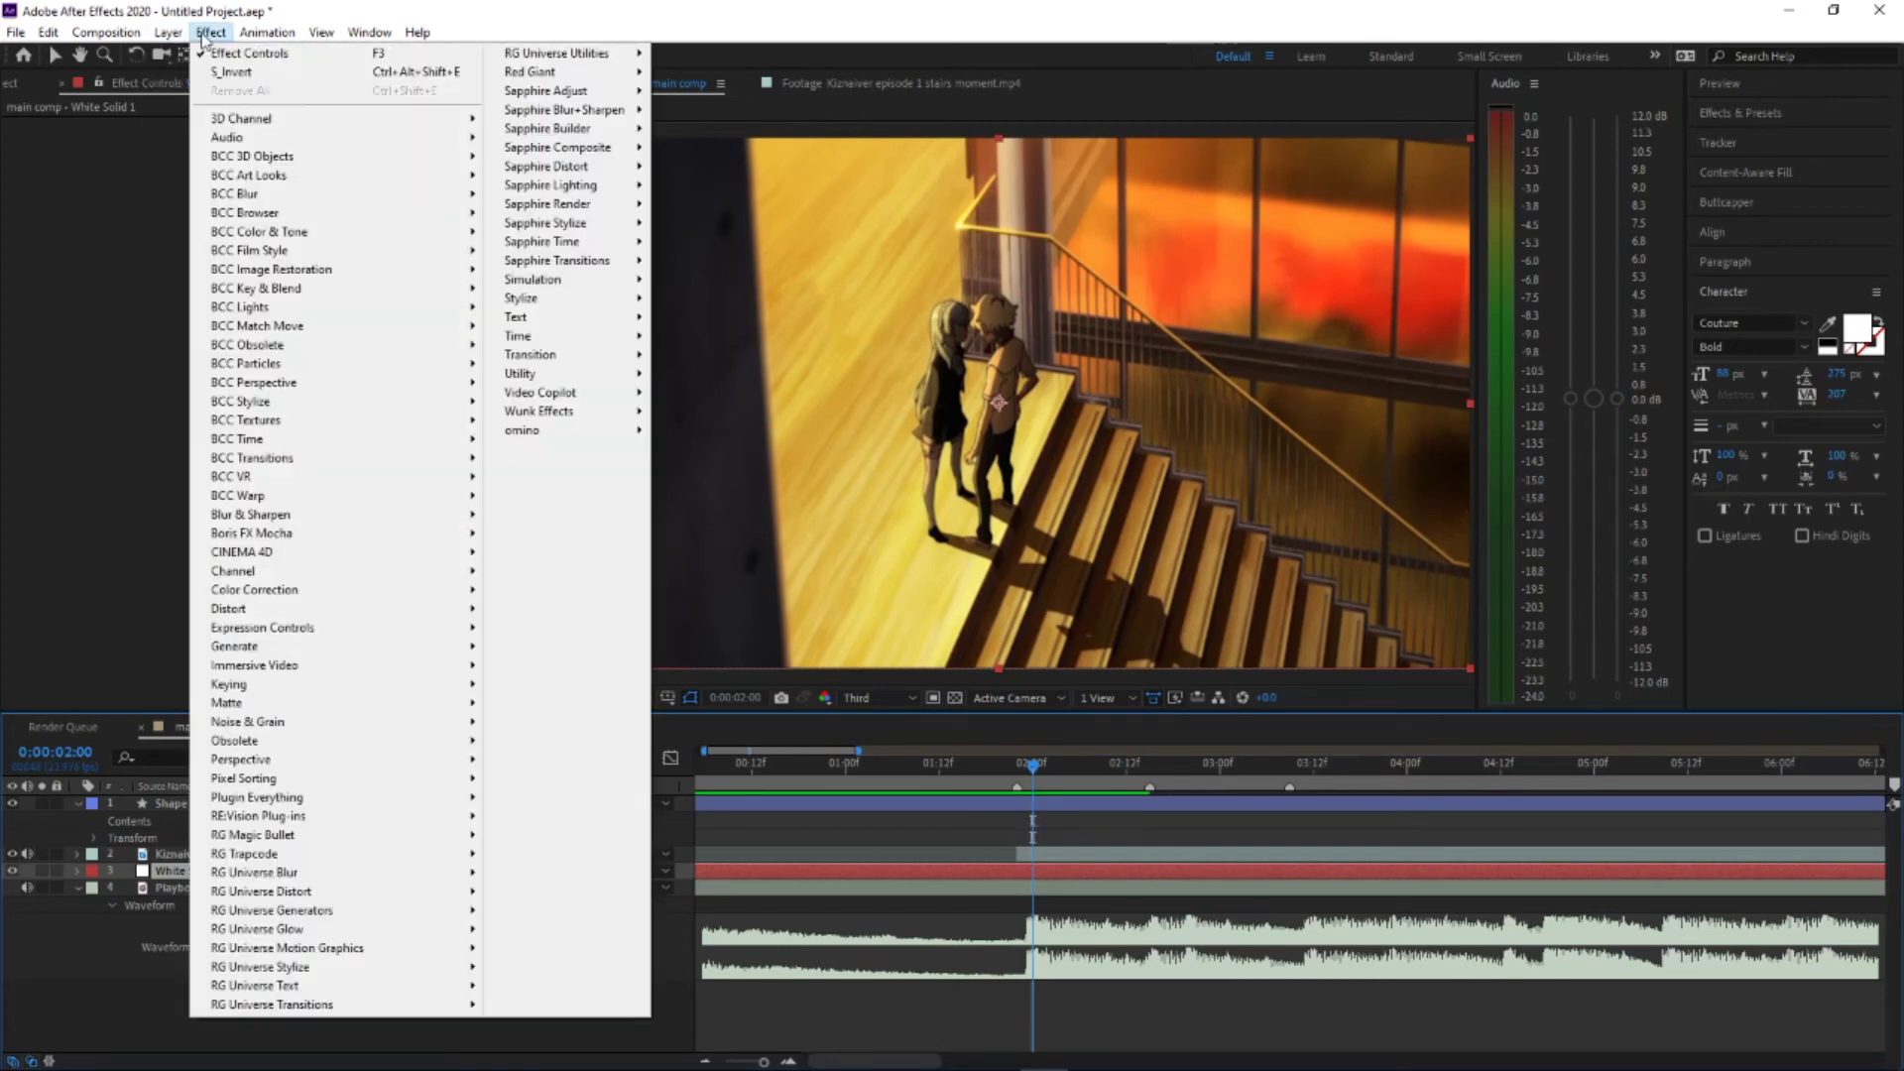
mouse_move(119, 36)
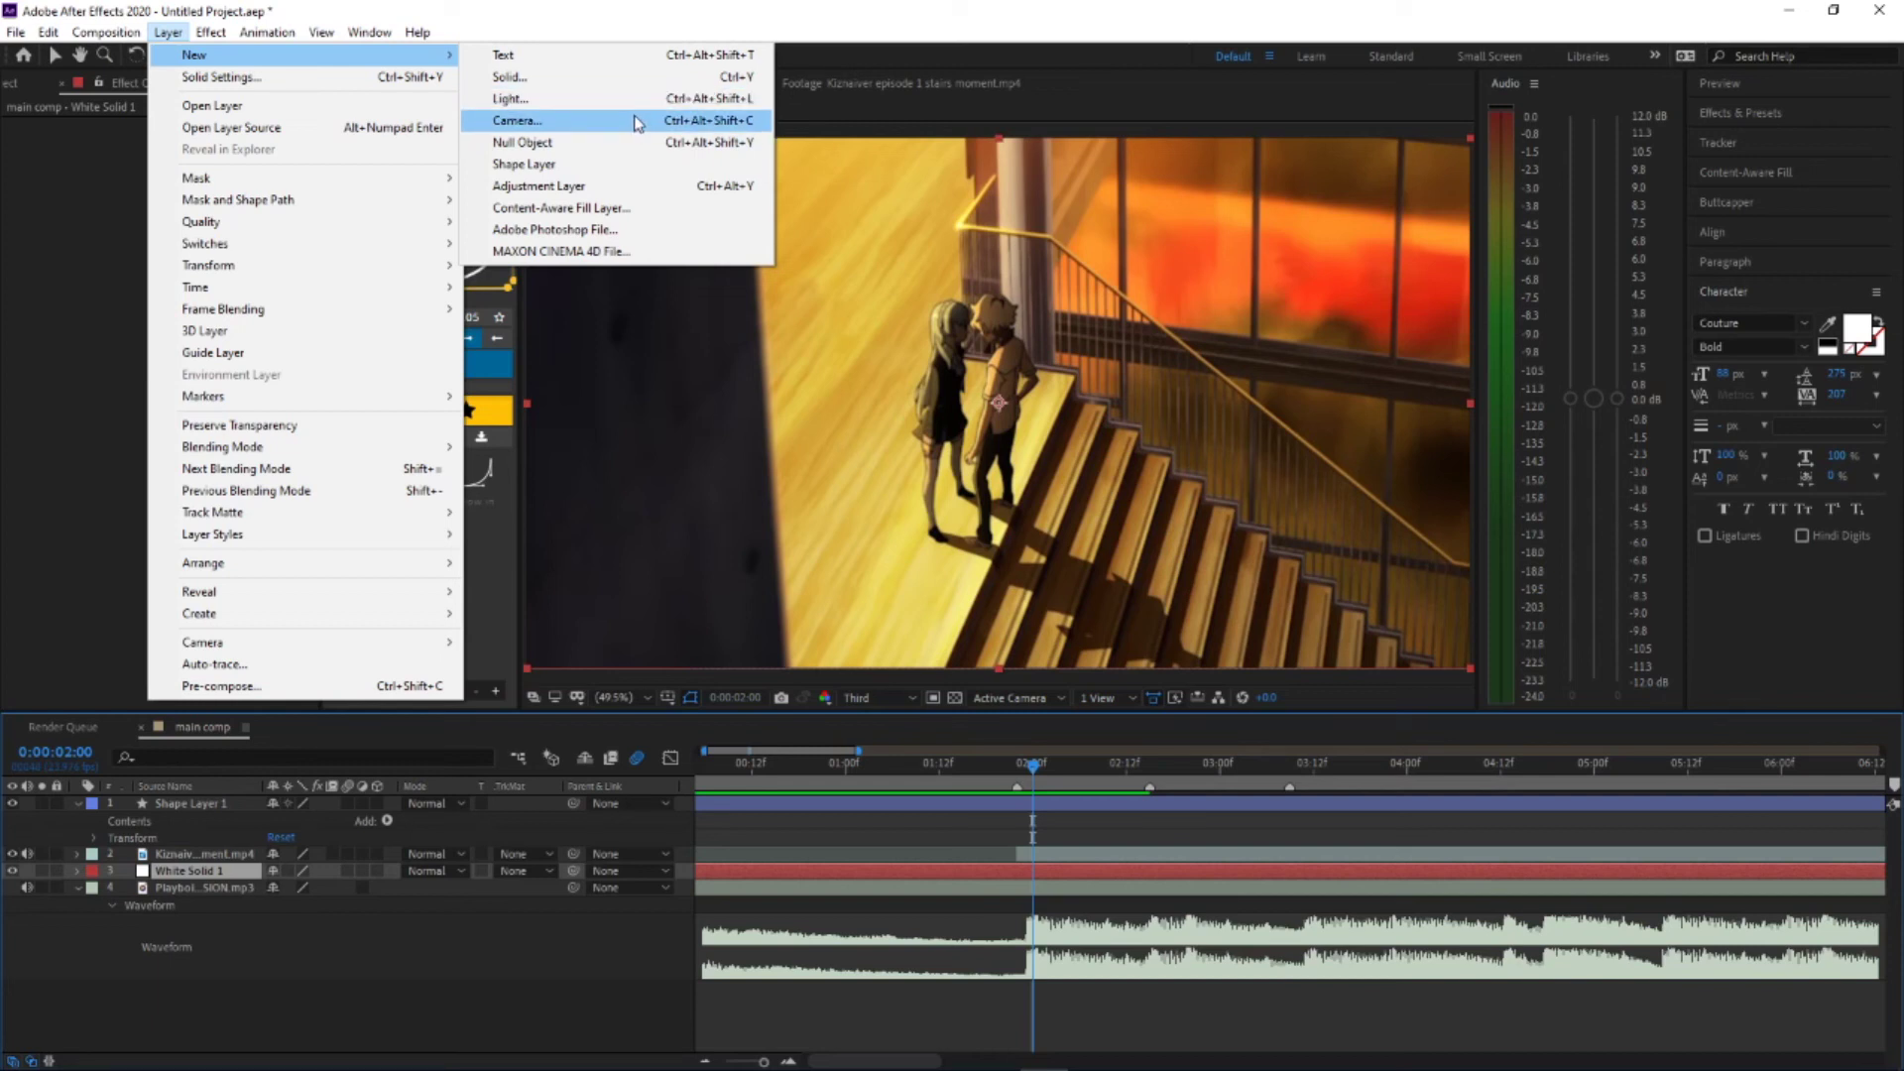
left_click(666, 972)
left_click(666, 972)
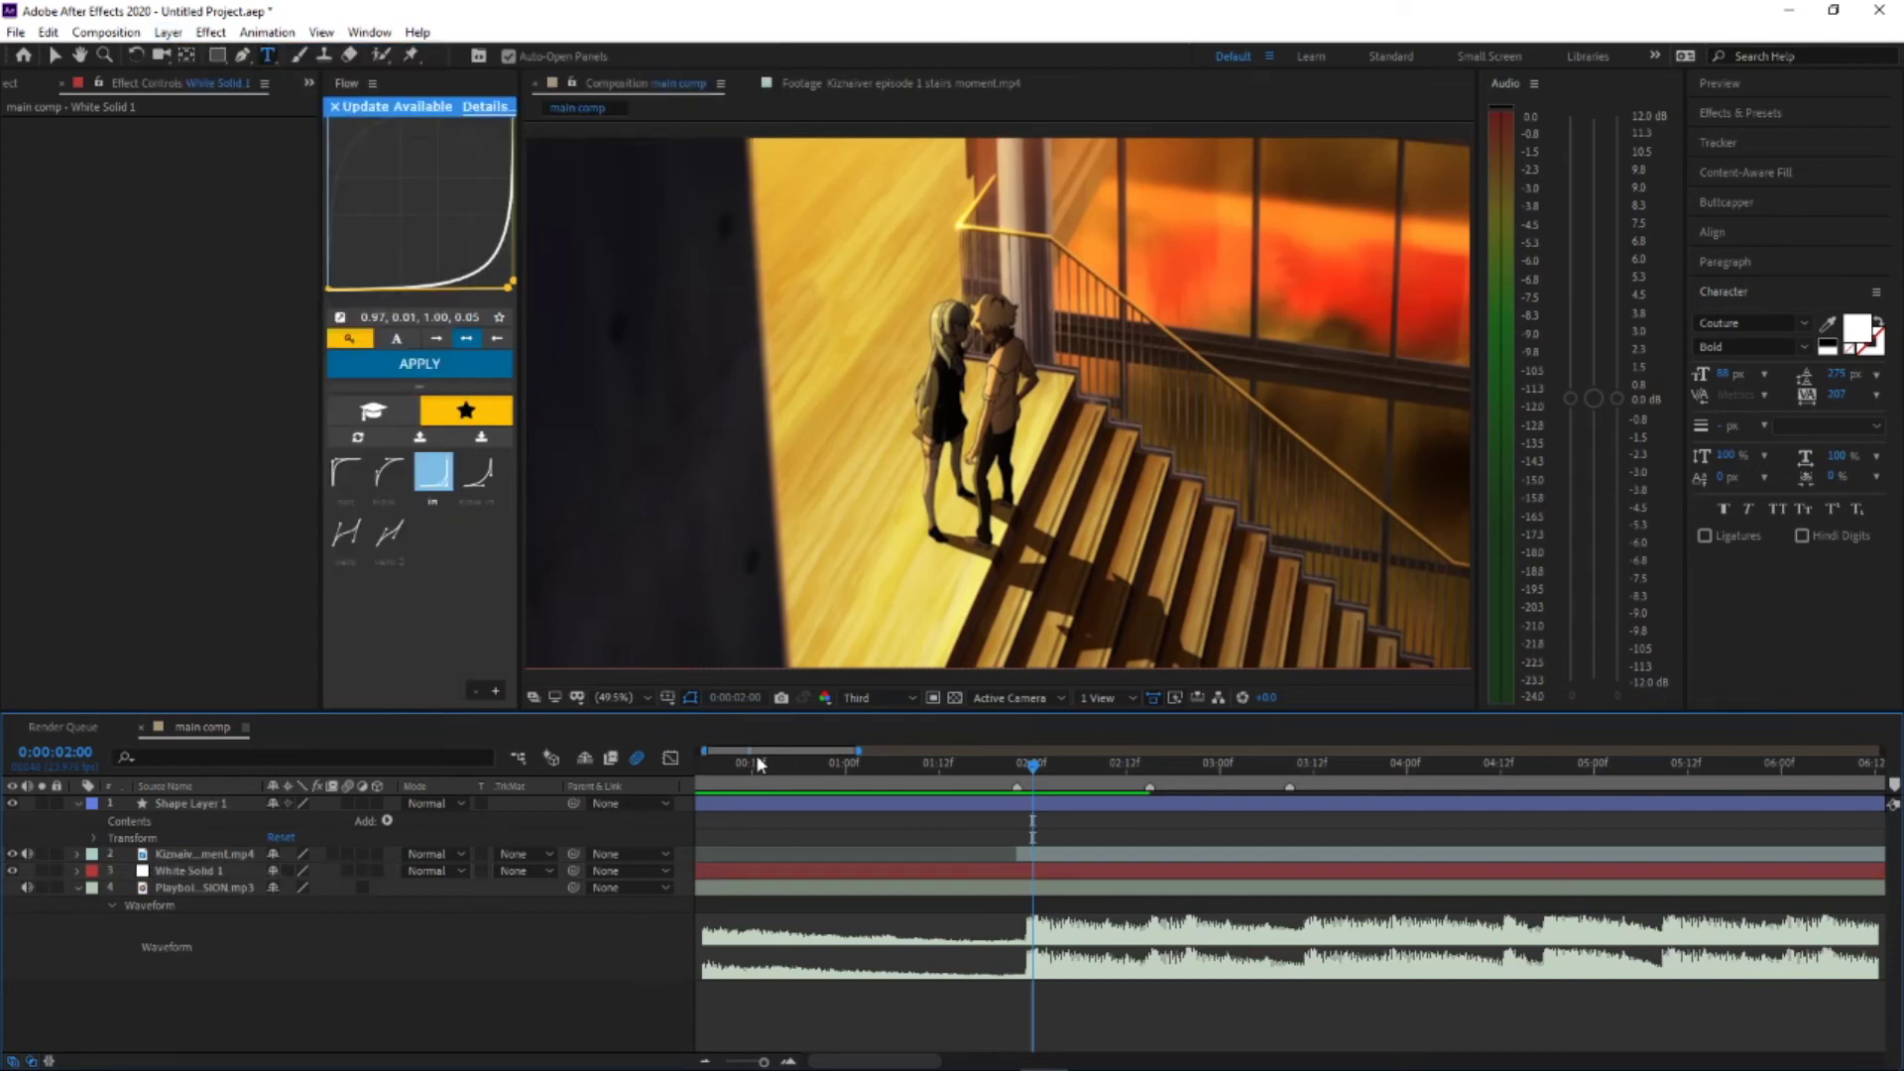
Step: Step forward through frames after 0:00:02:00, move back to the video clip's start at 0:00:01:22, and preview playback from there
key("Page_Down")
key("Page_Down")
key("Page_Down")
key("Page_Down")
key("Page_Down")
left_click_drag(1095, 797, 1017, 799)
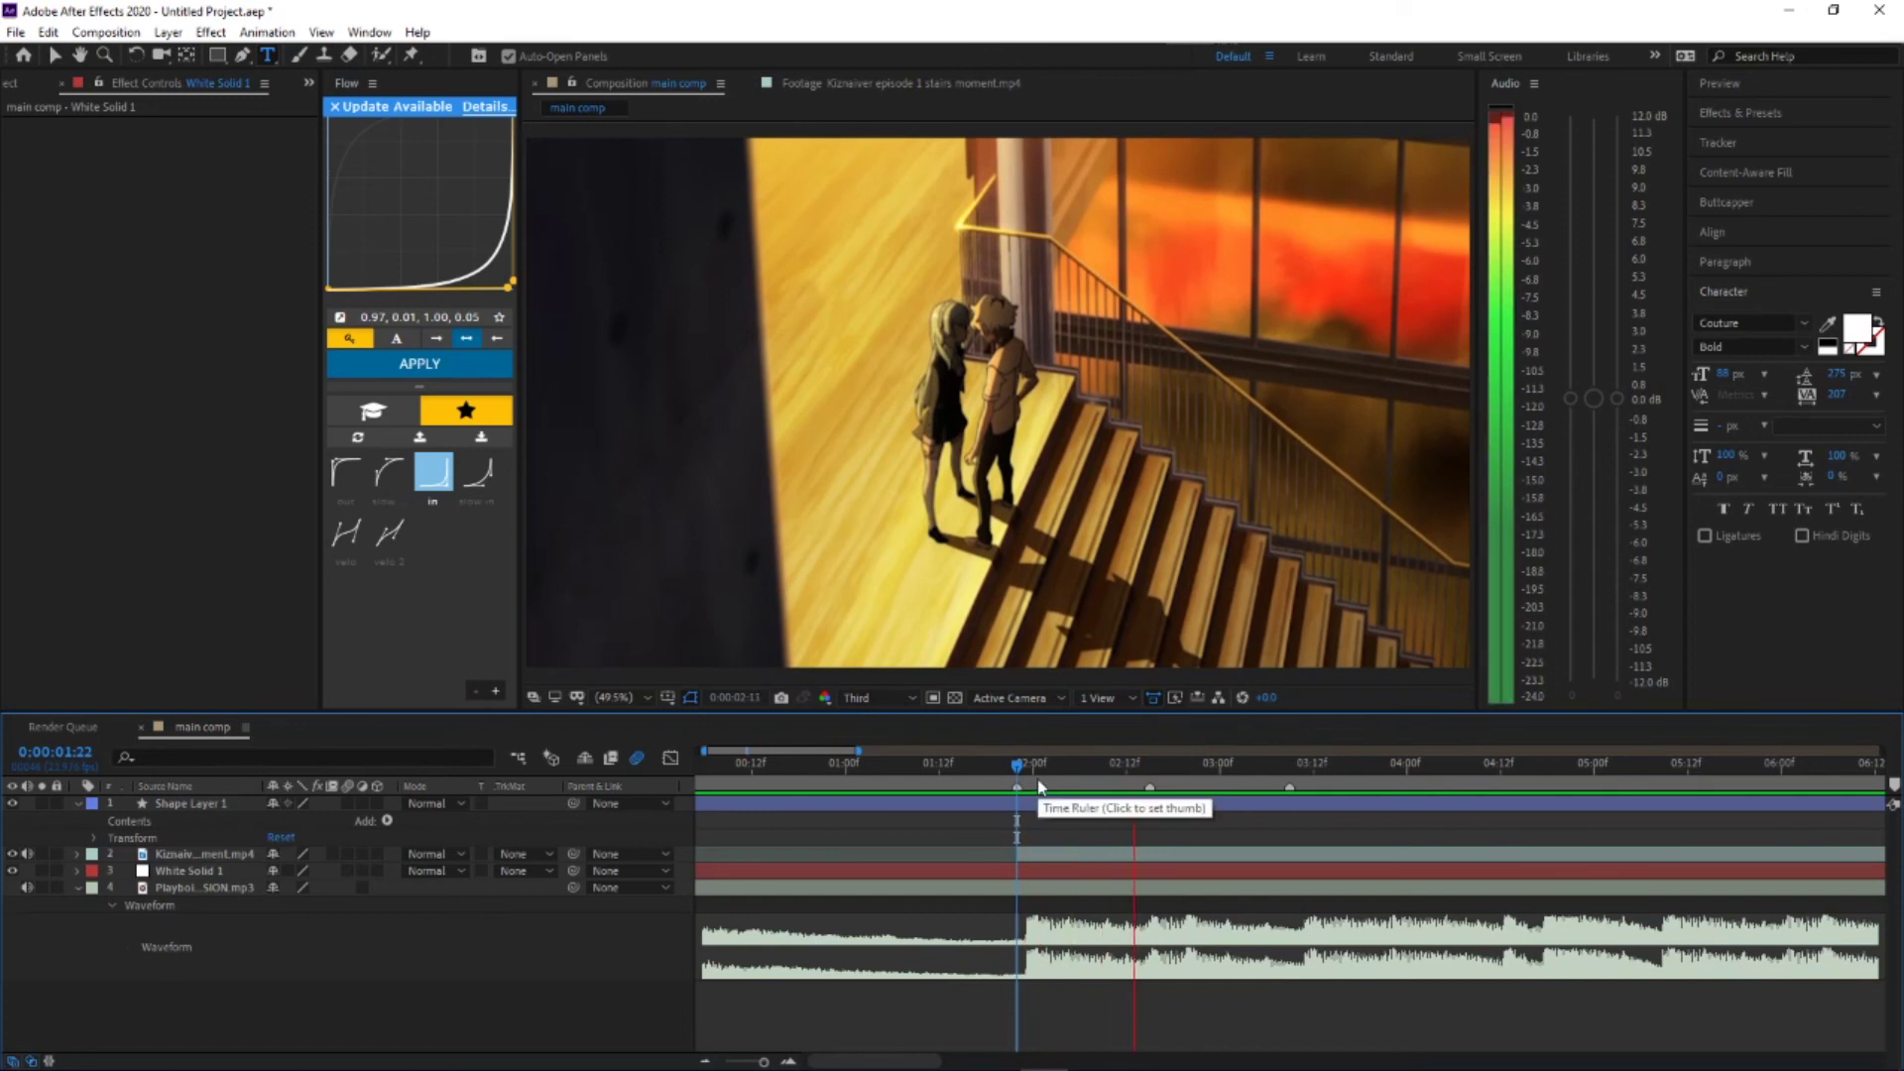
Step: Delete the shape layer and the white solid, leaving the playhead at the video clip's start at 0:00:01:22
left_click(203, 806)
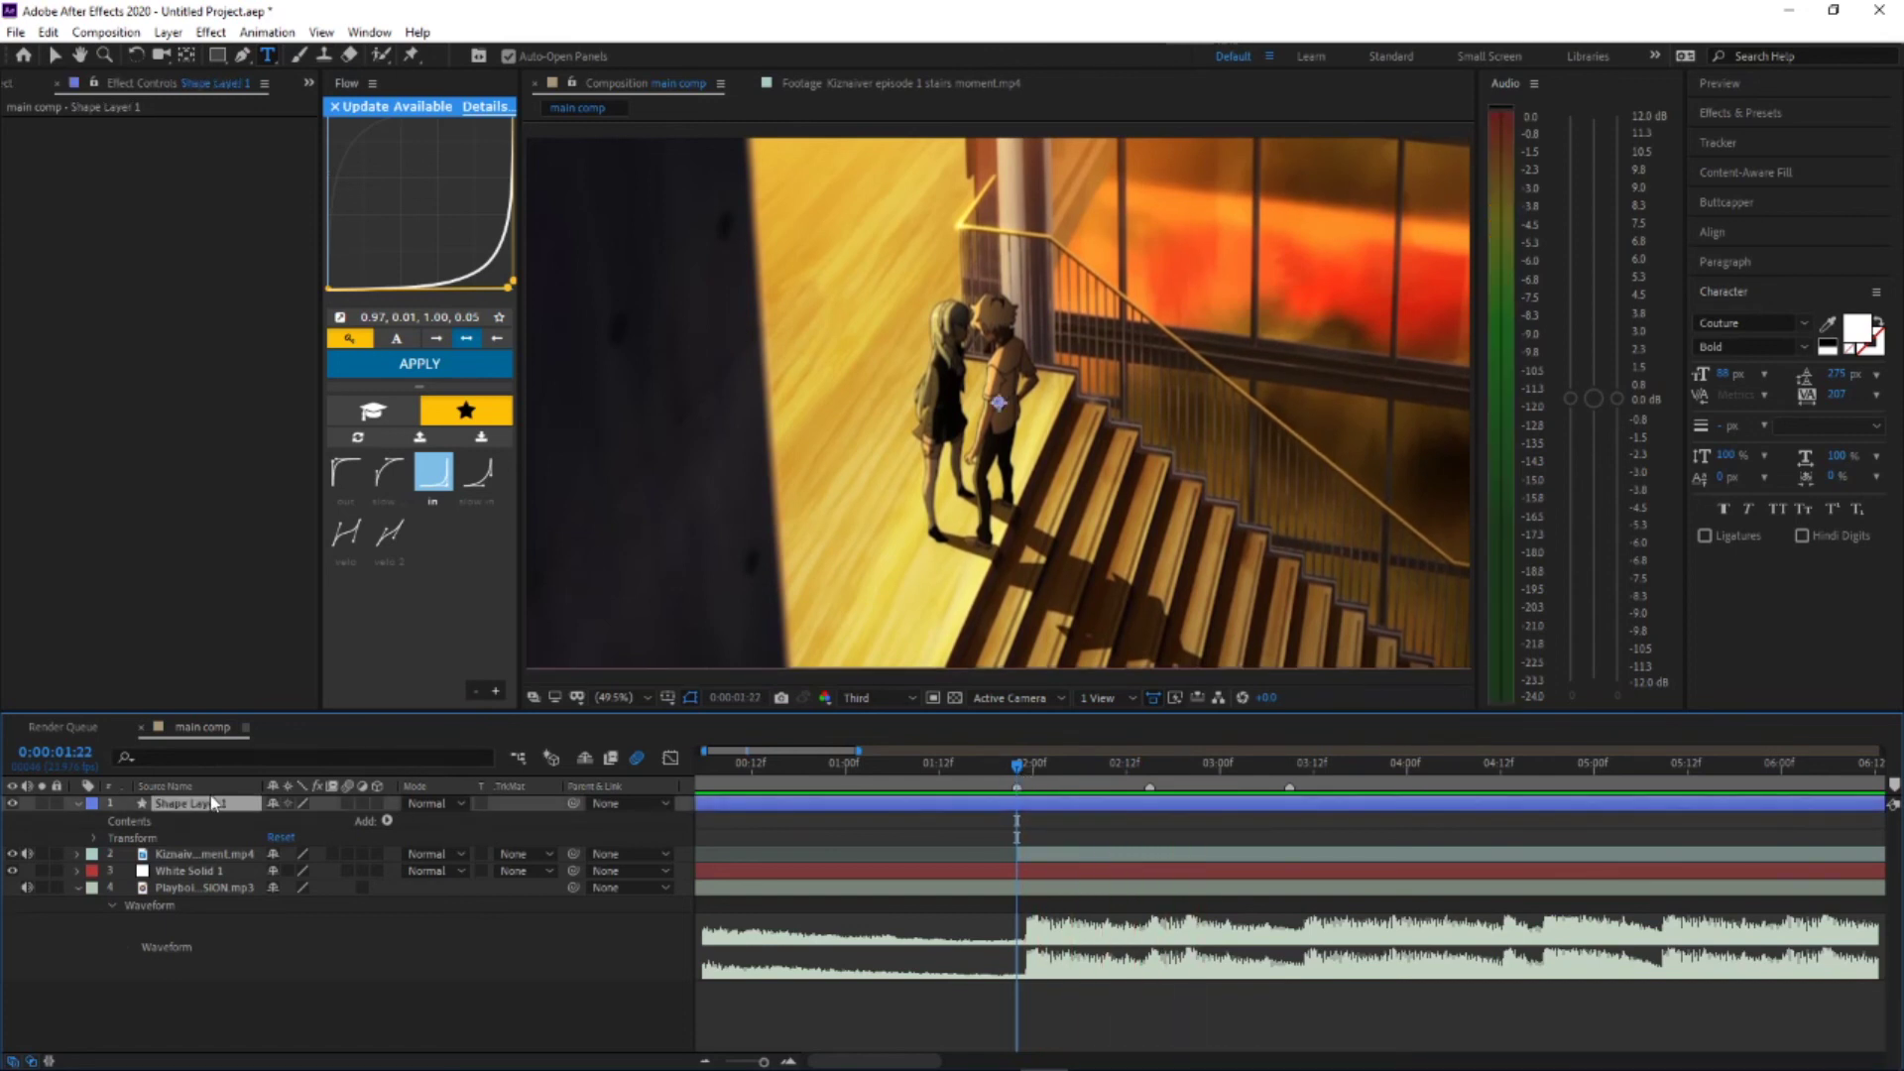
key("Delete")
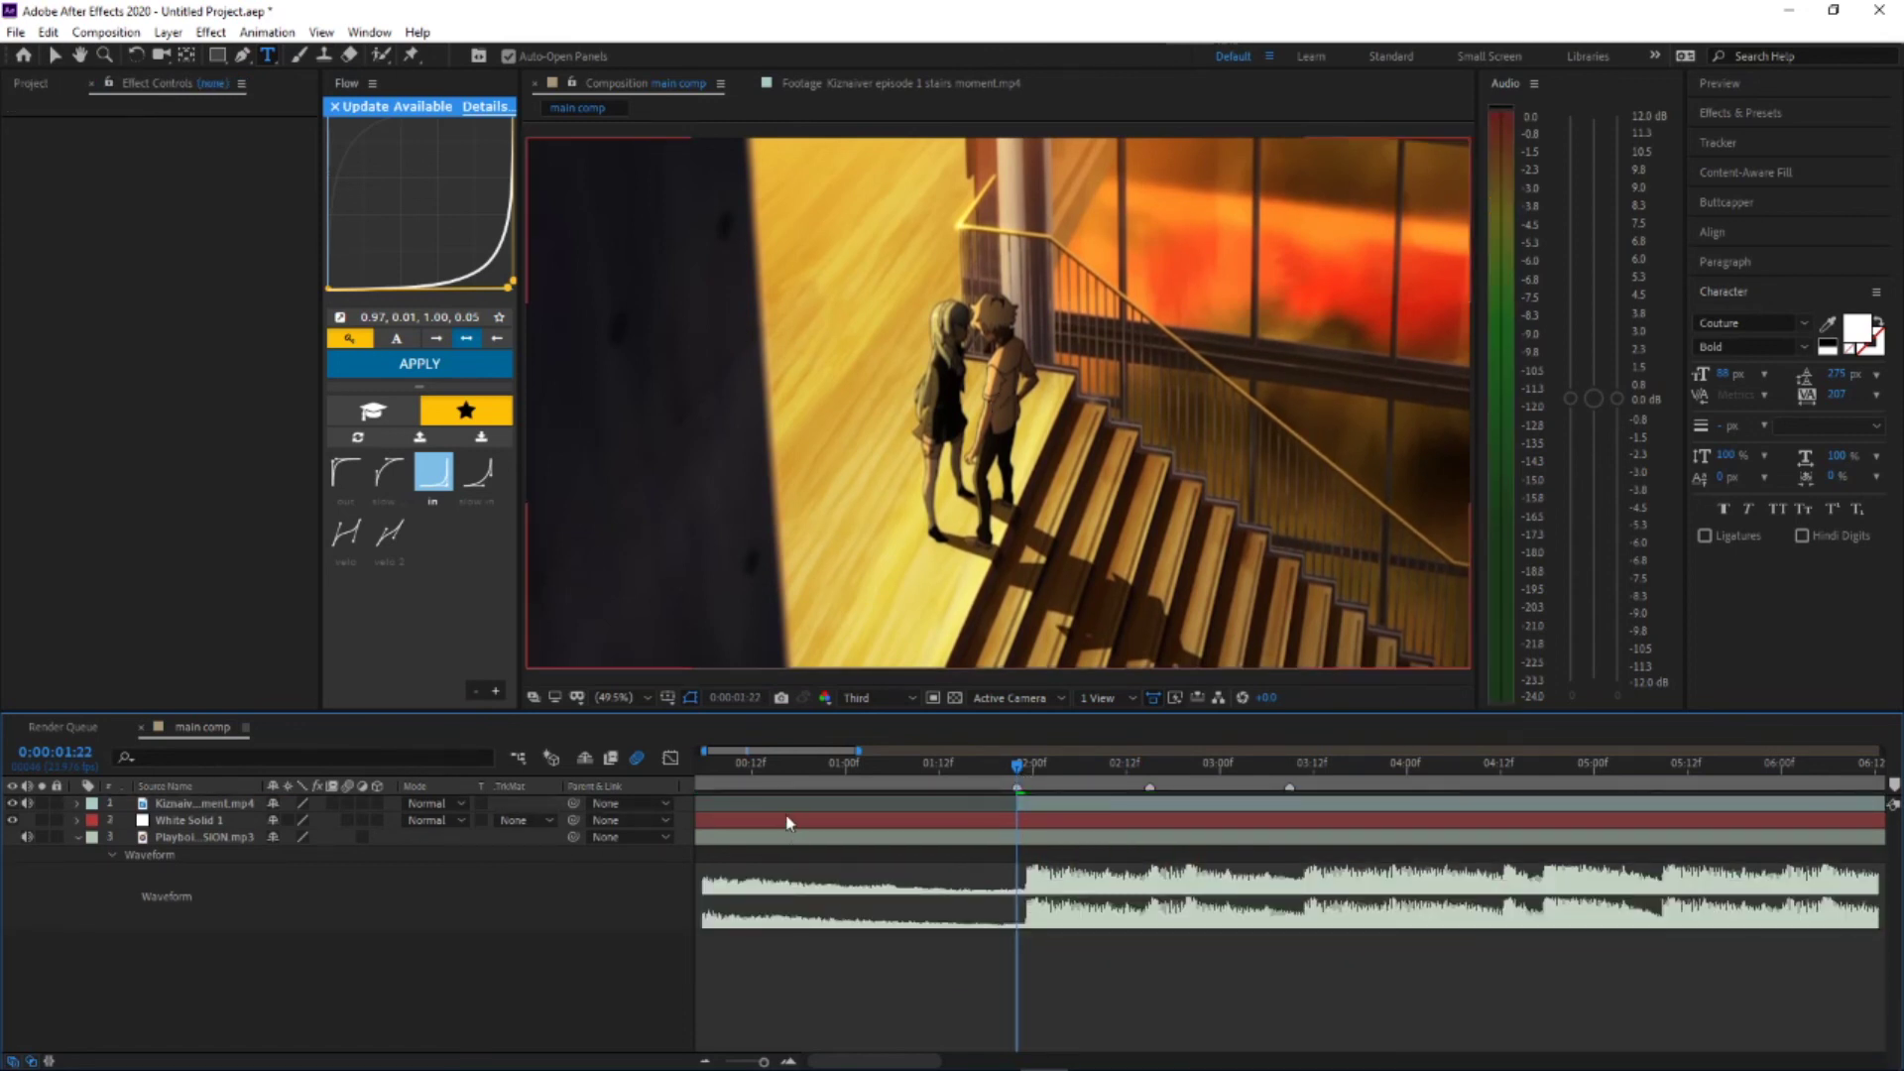
left_click(789, 822)
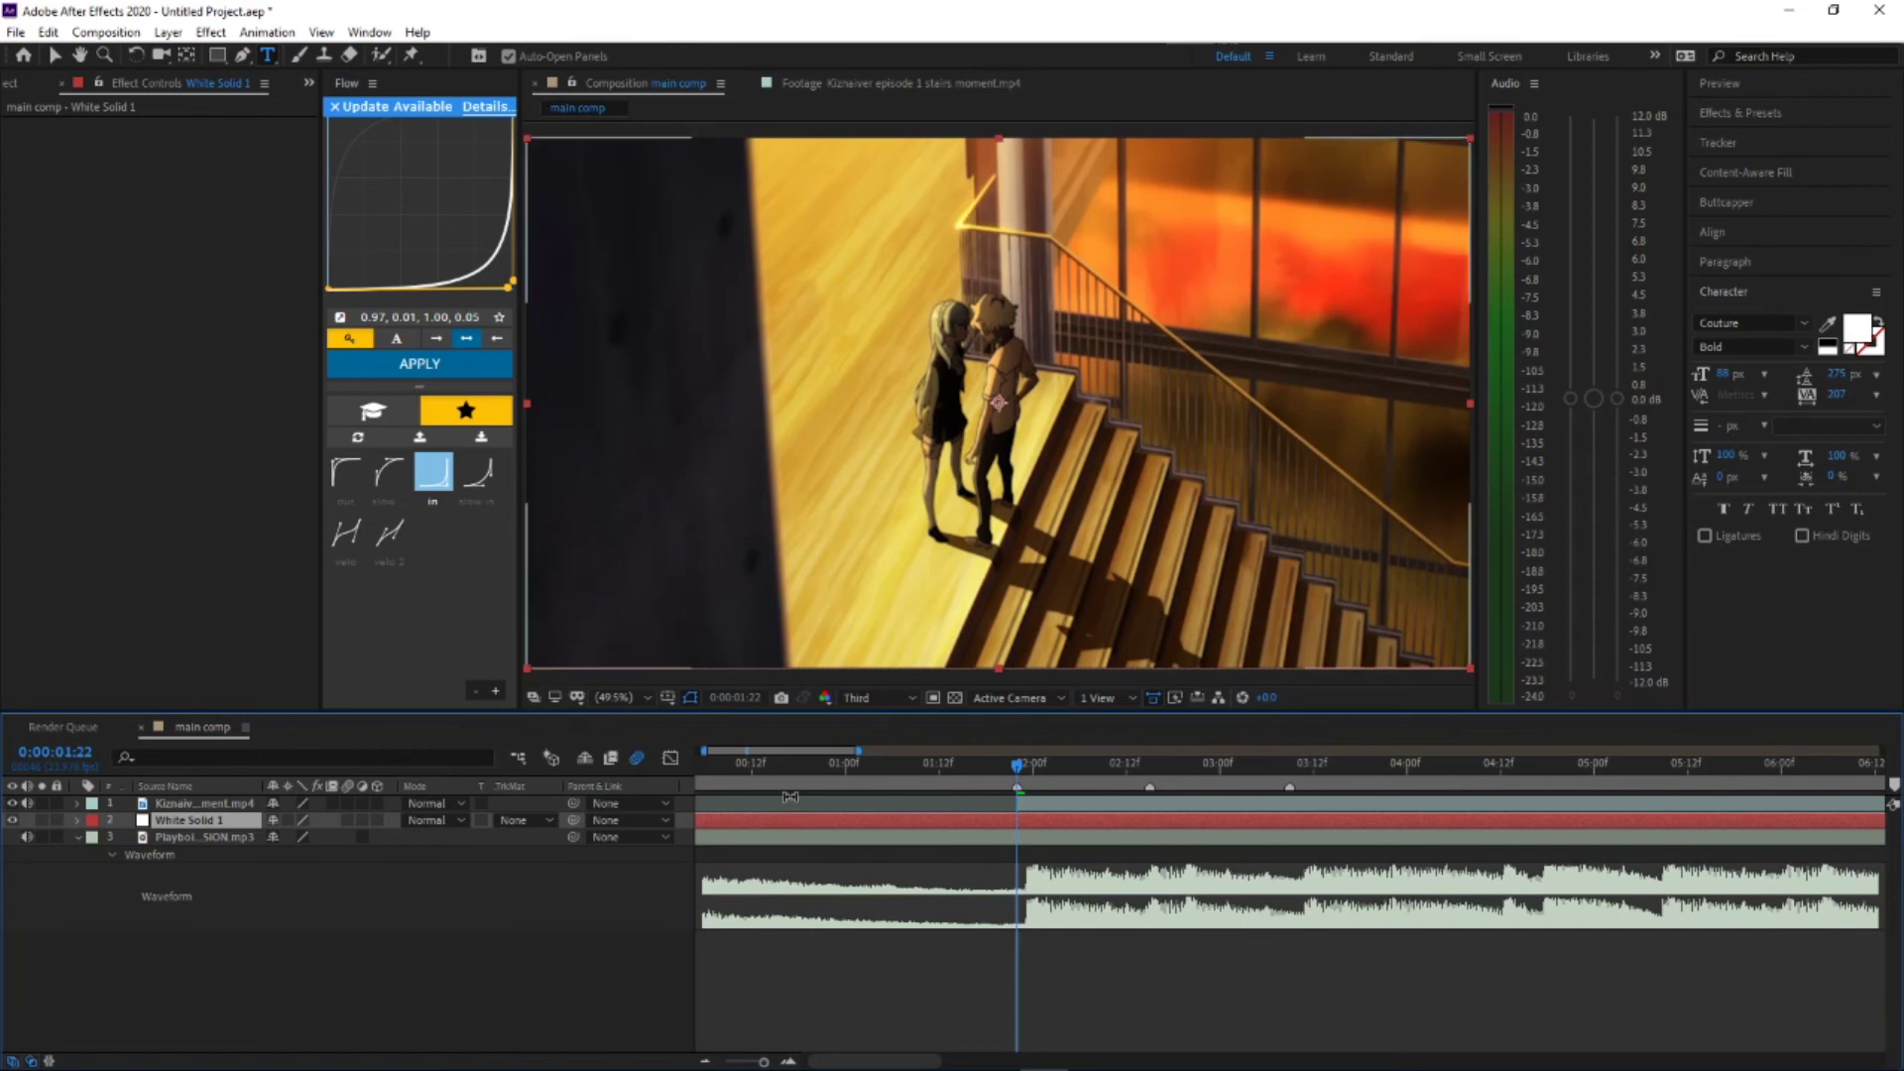
key("Delete")
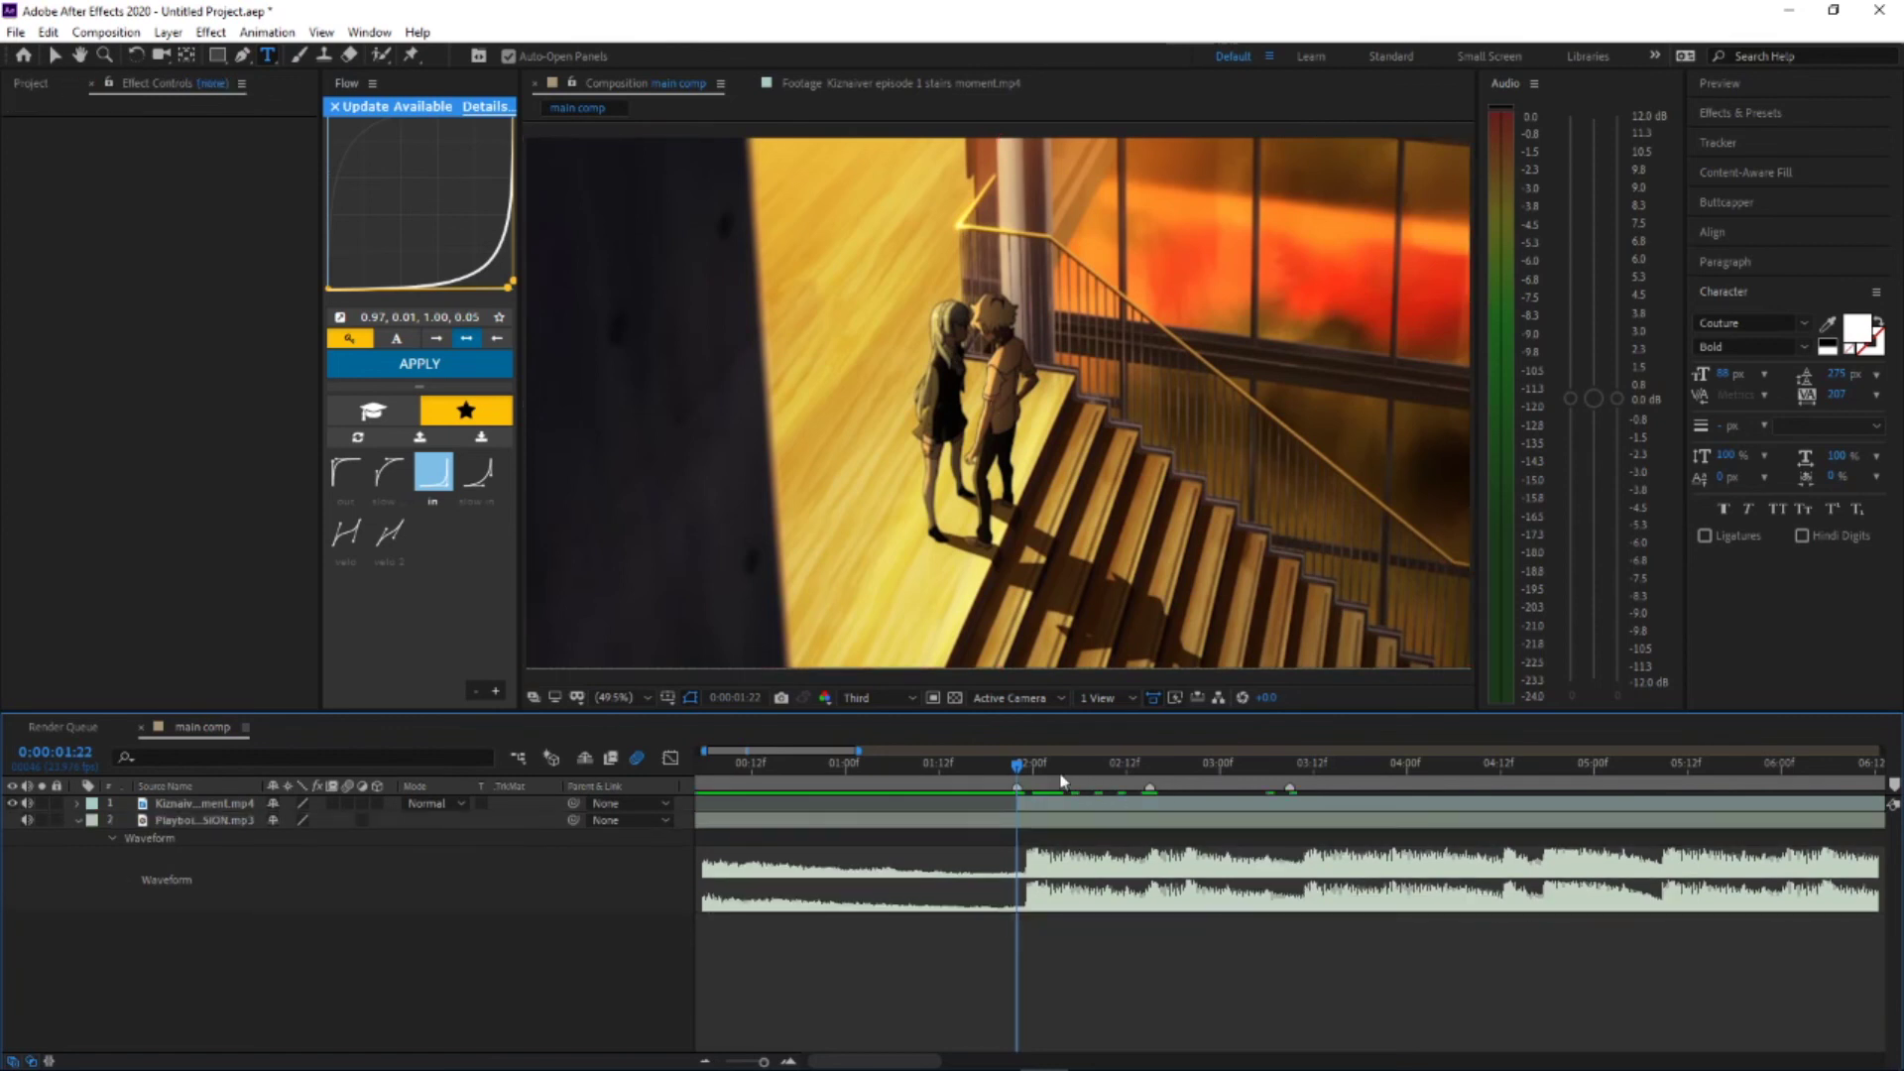
scroll(1017, 783, "down", 2)
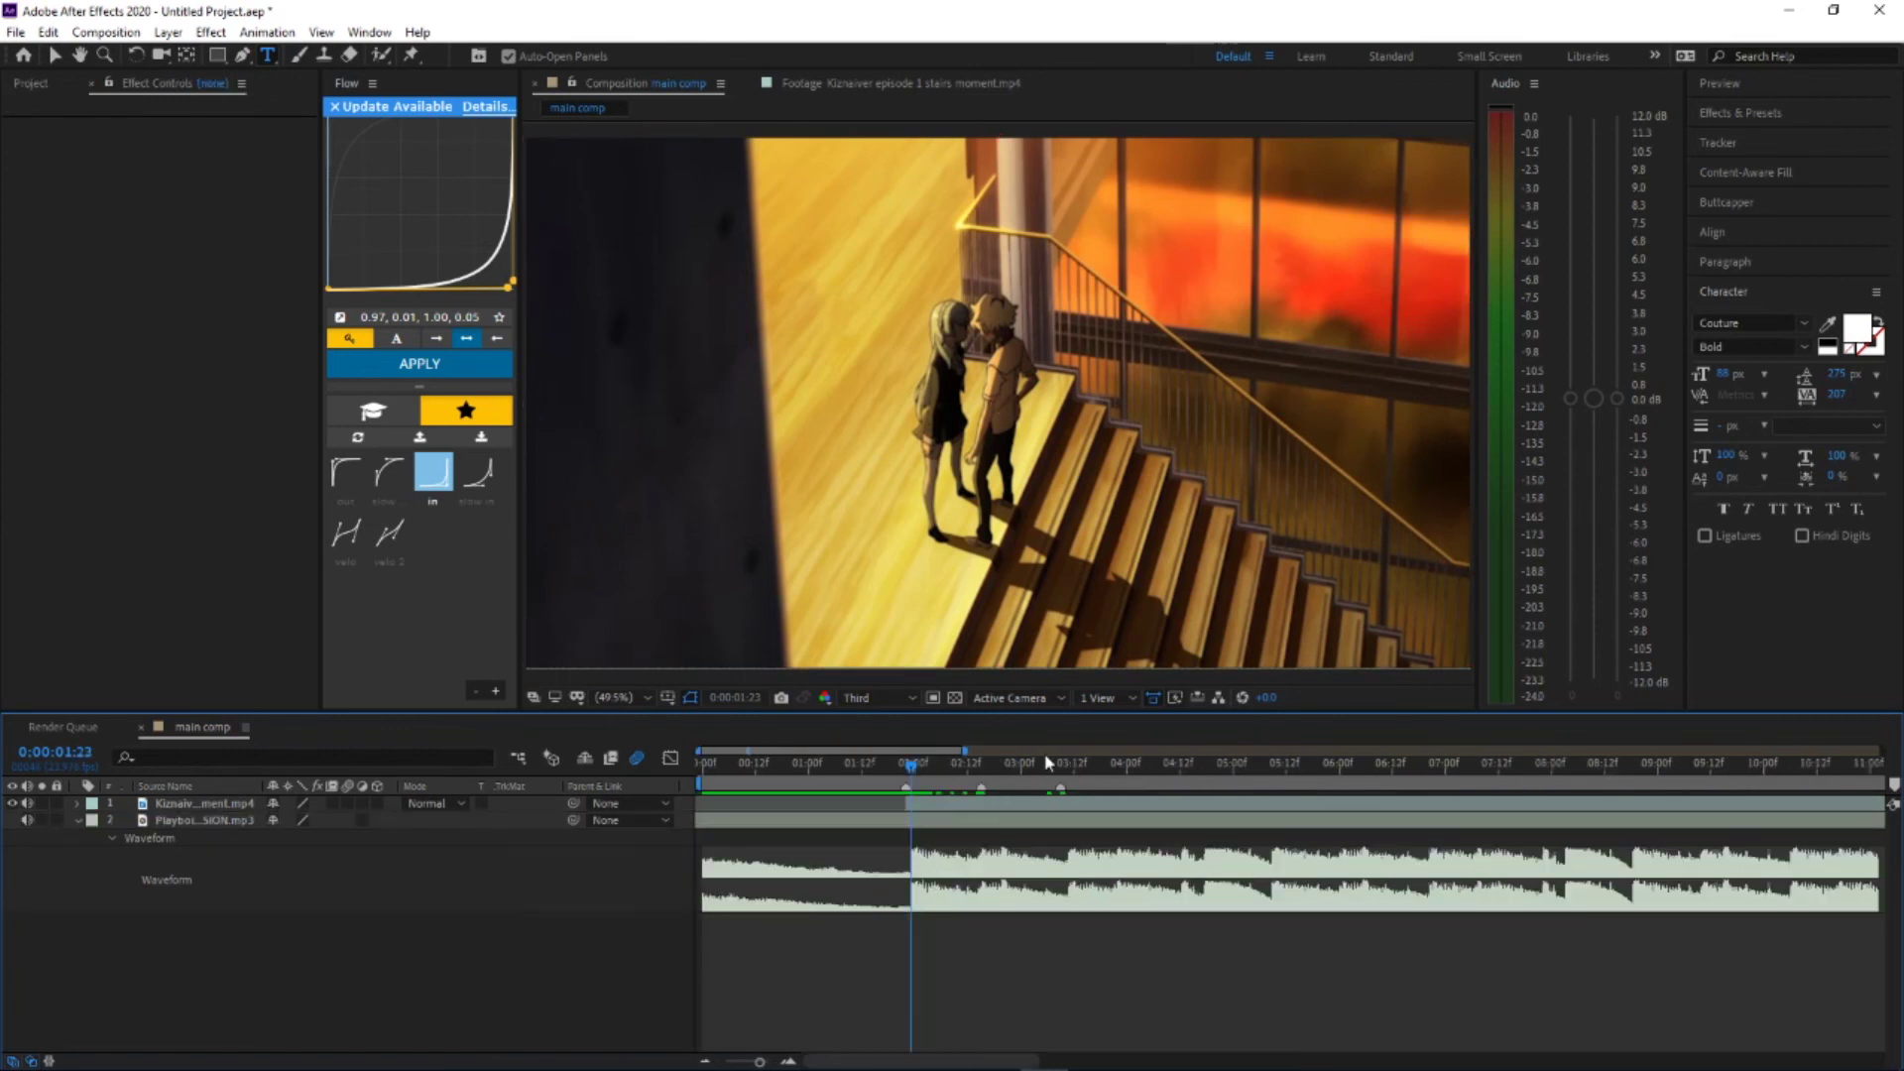
left_click_drag(913, 770, 906, 771)
Step: Add the main comp composition to the Render Queue
left_click(104, 33)
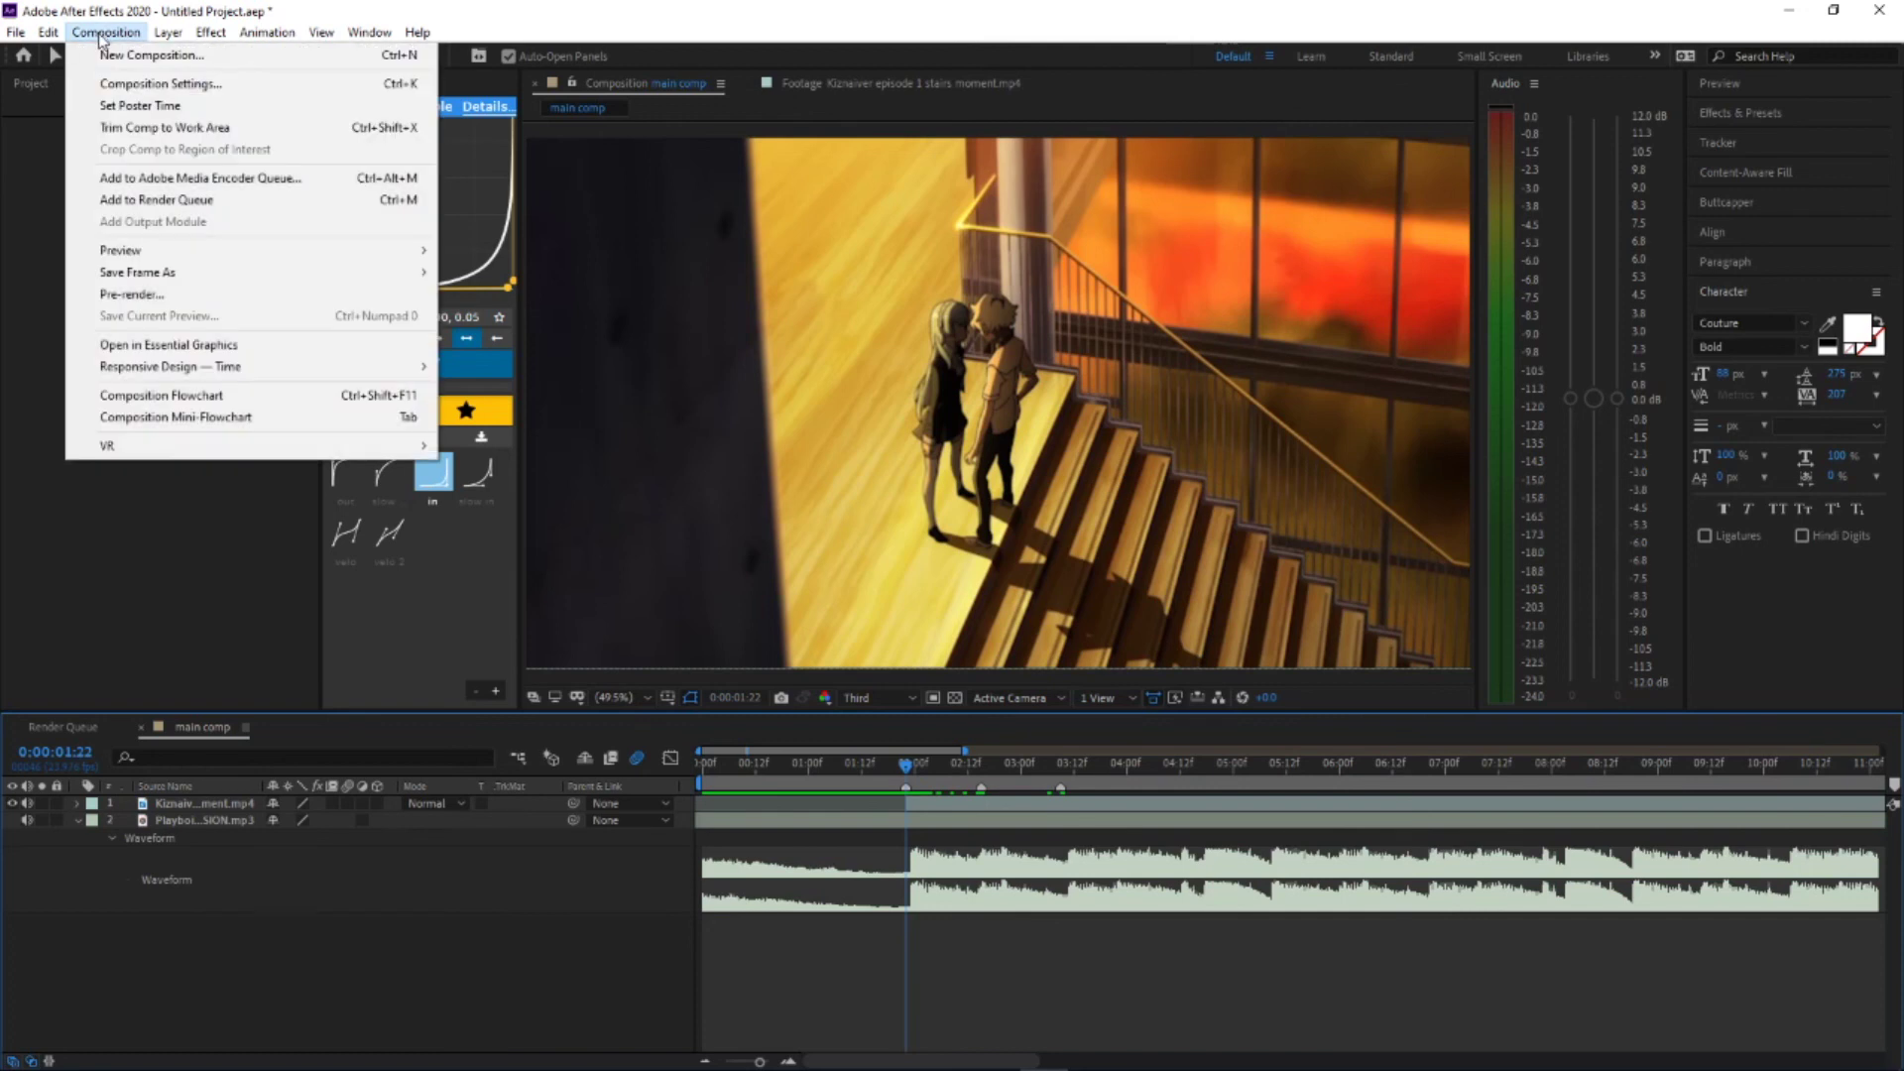
left_click(191, 729)
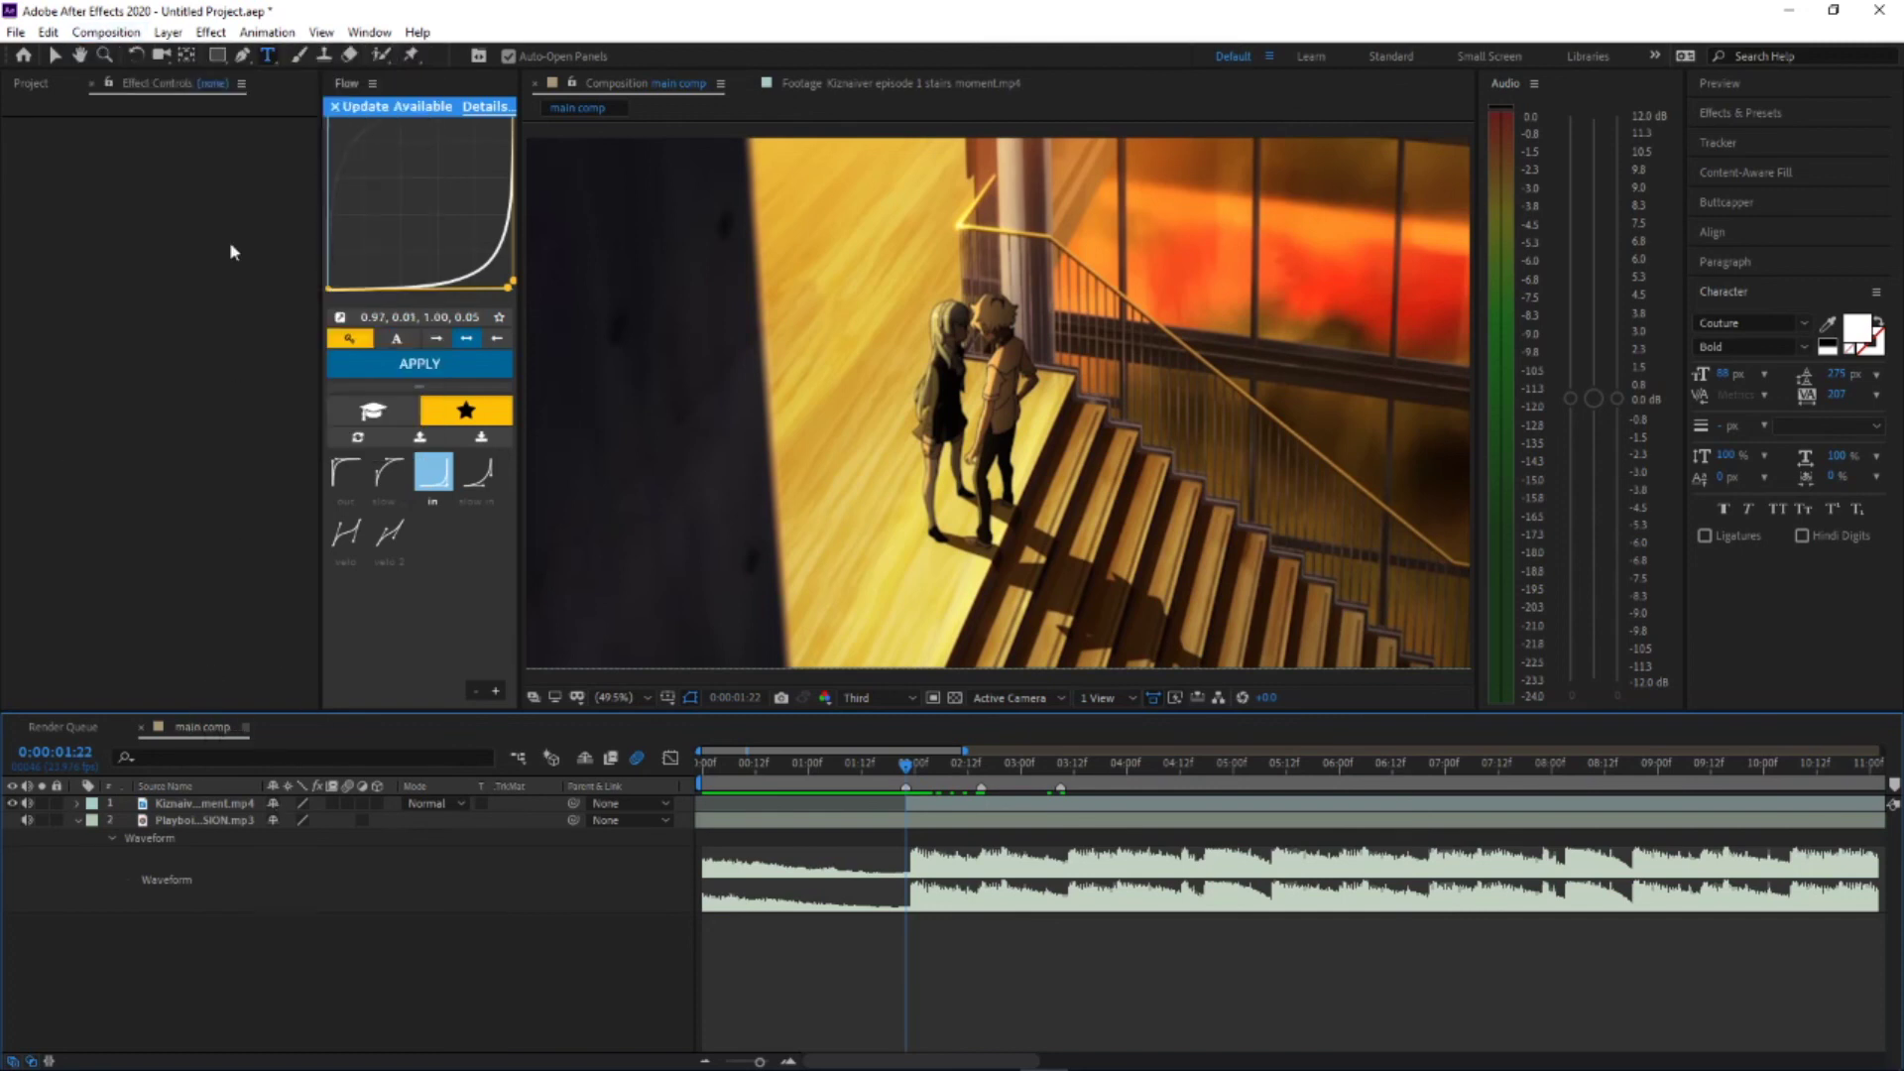
left_click(106, 33)
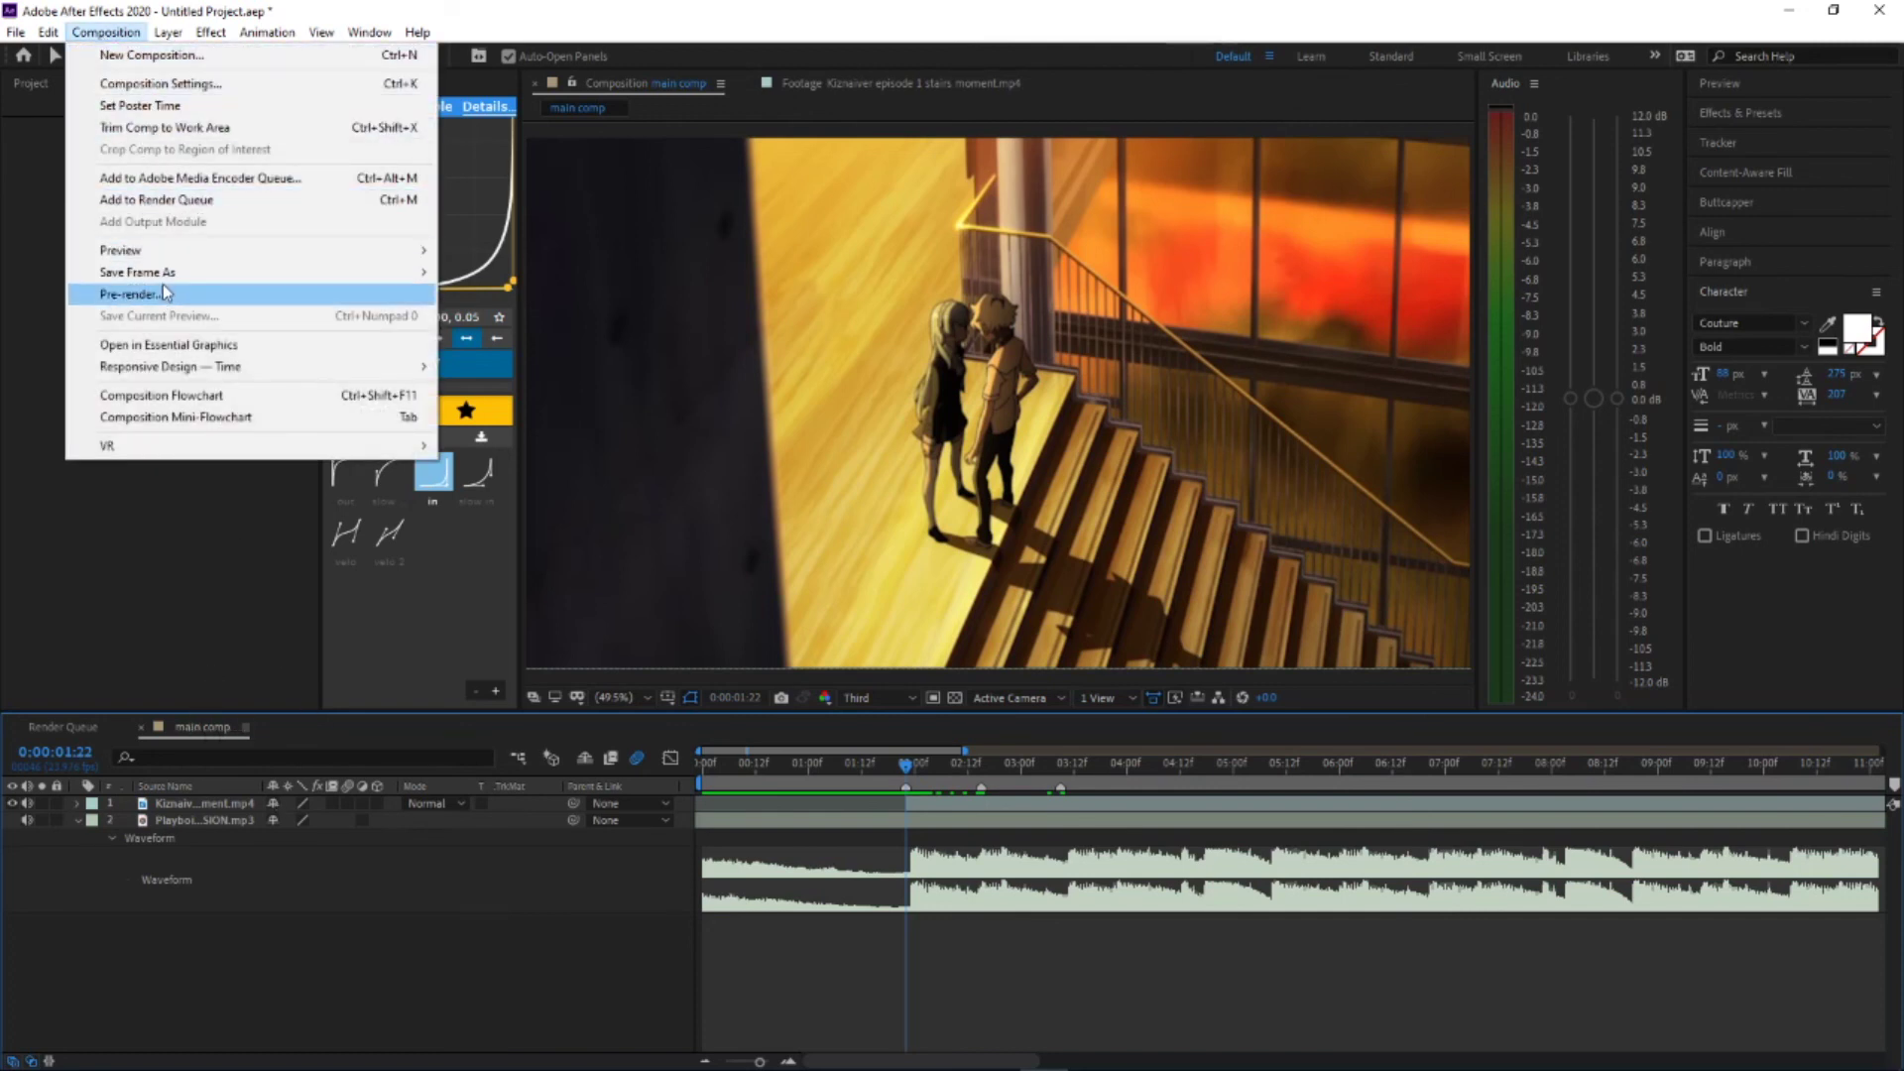
left_click(156, 201)
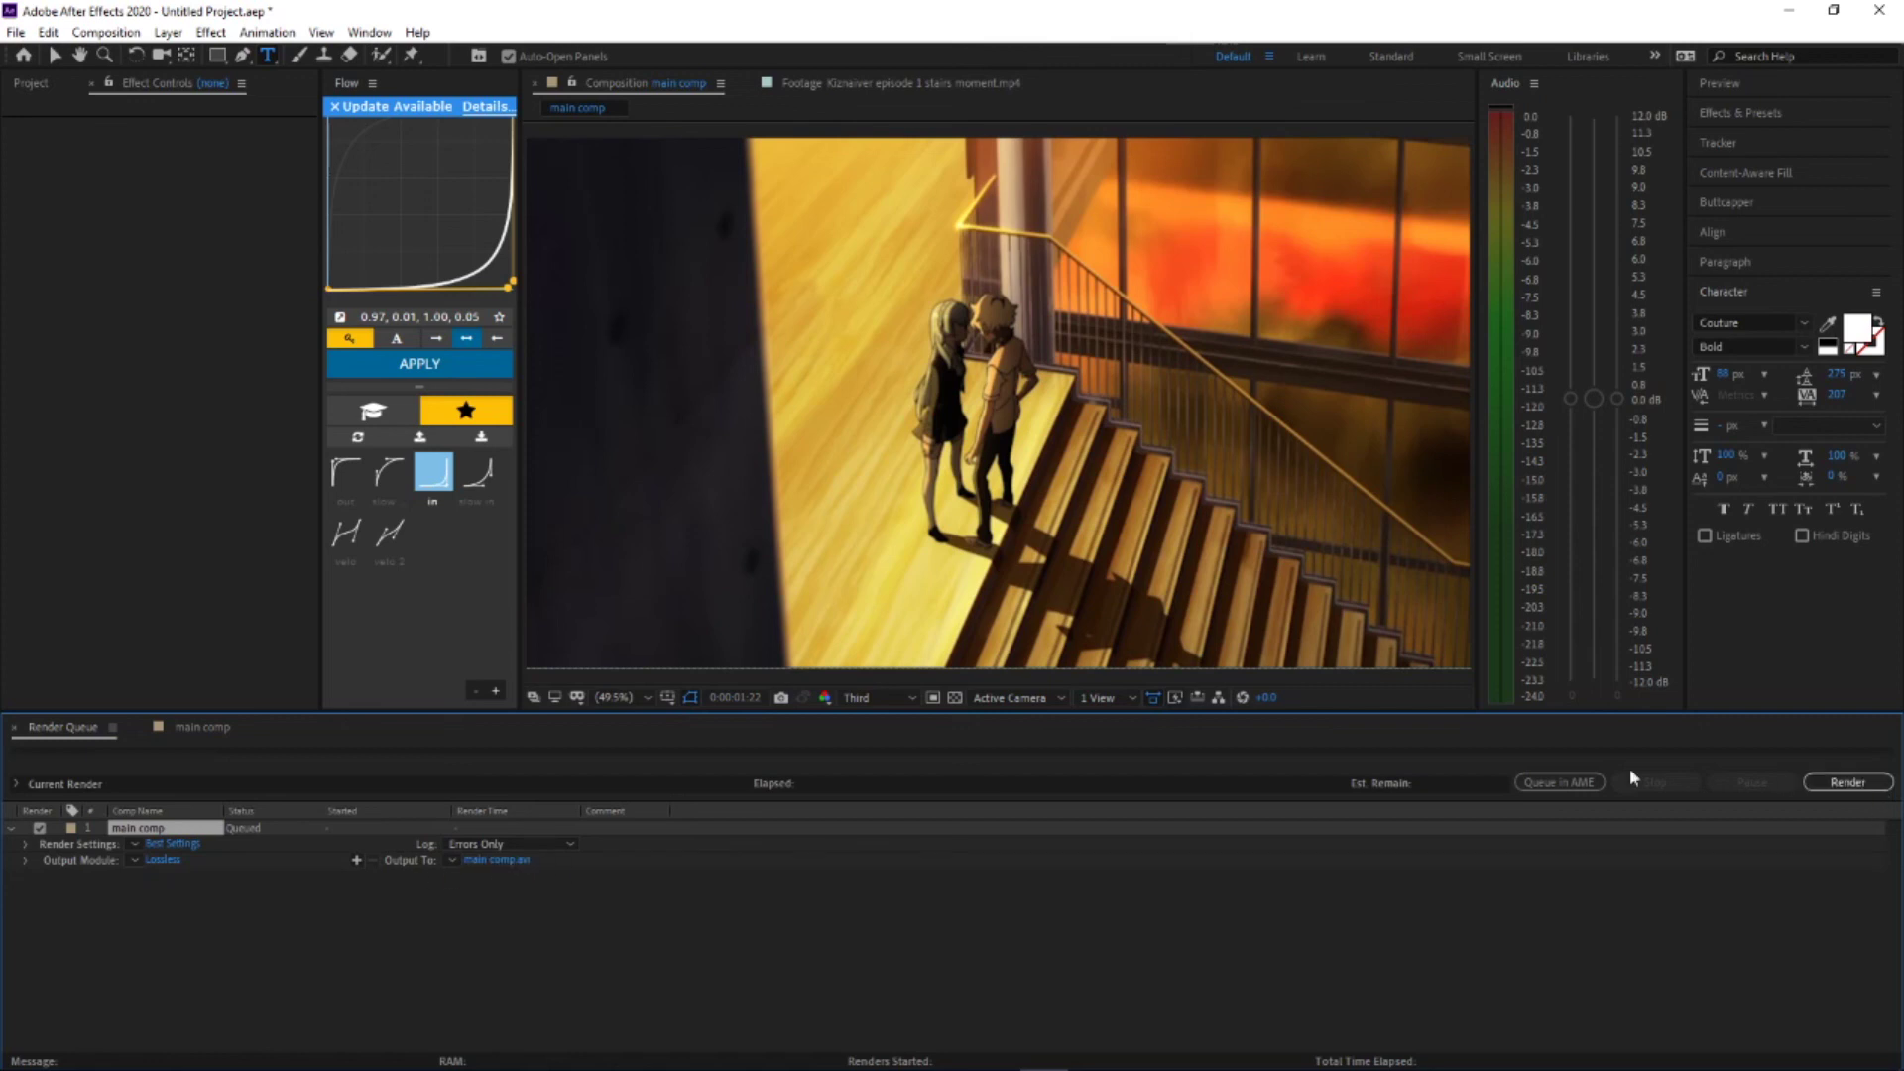
Step: Return to the main comp timeline and scrub through the start of the video clip to 0:00:02:08
key("backslash")
left_click(943, 811)
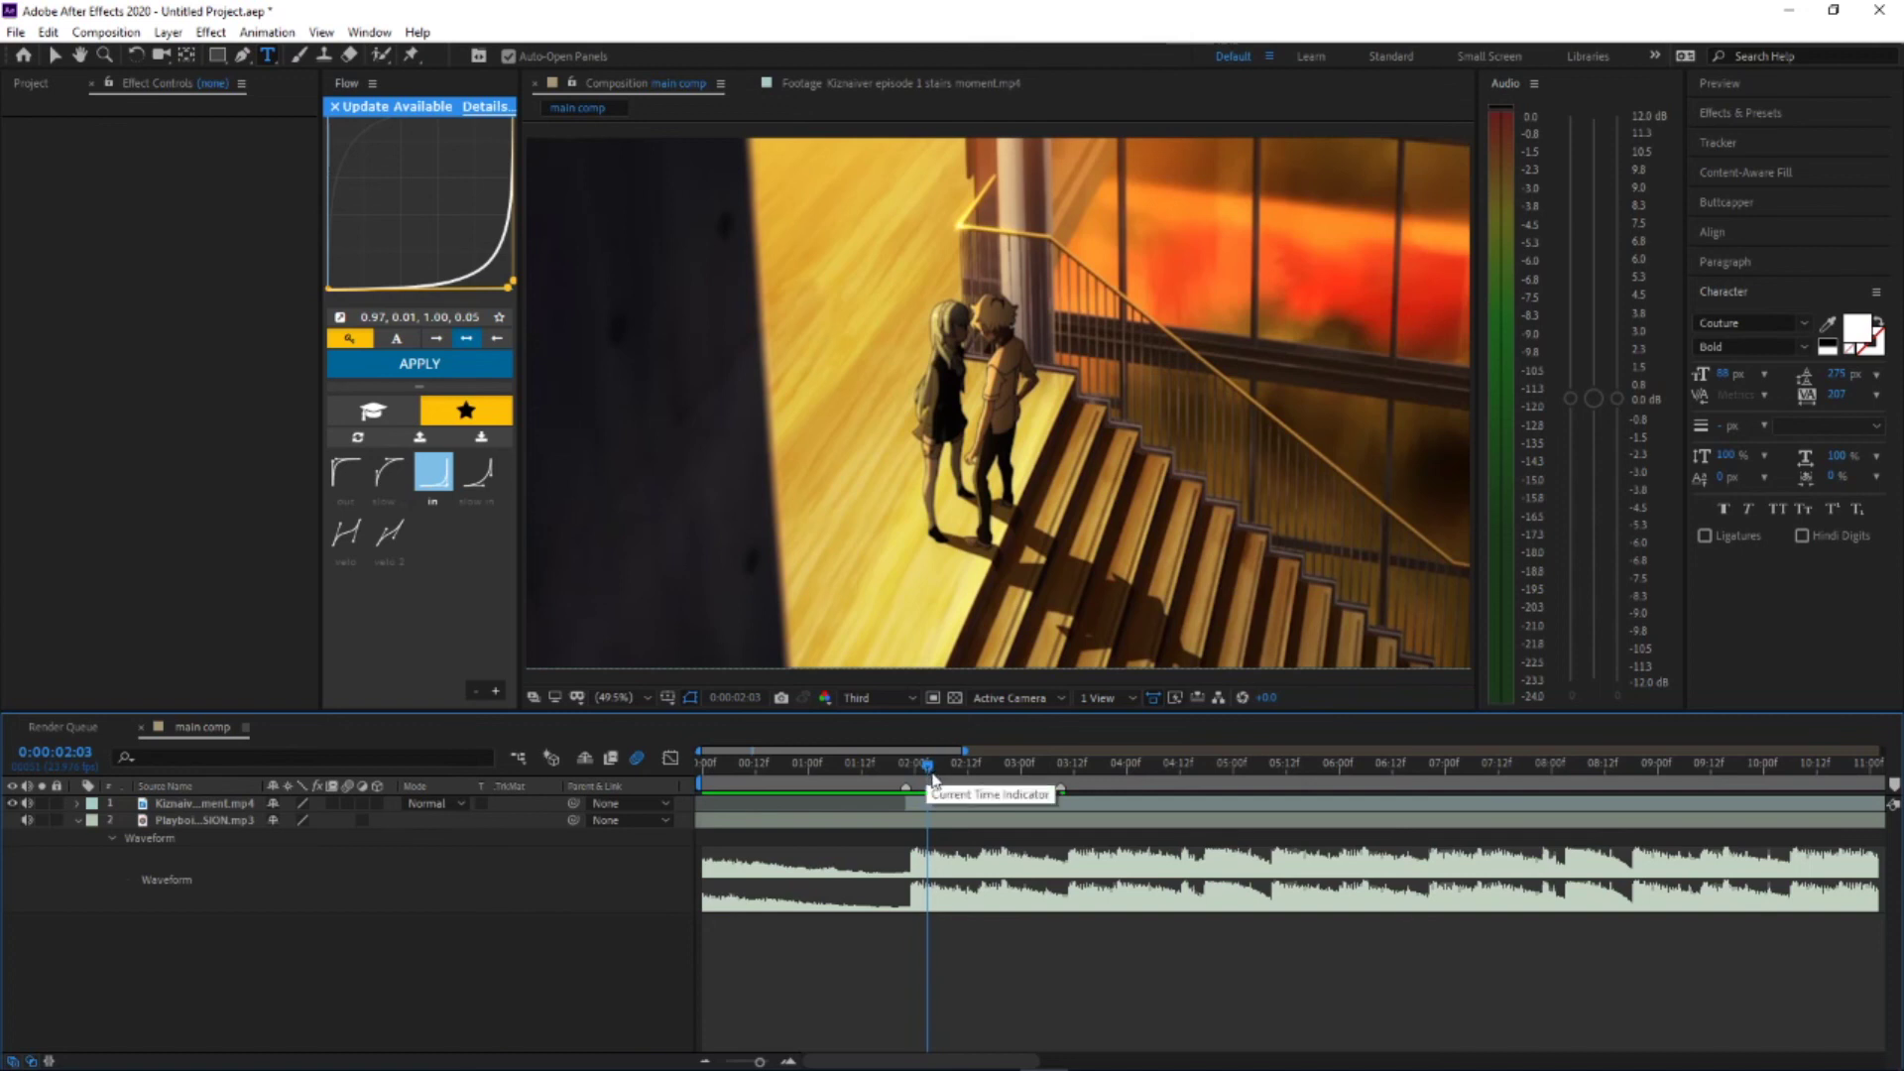
left_click_drag(930, 778, 950, 779)
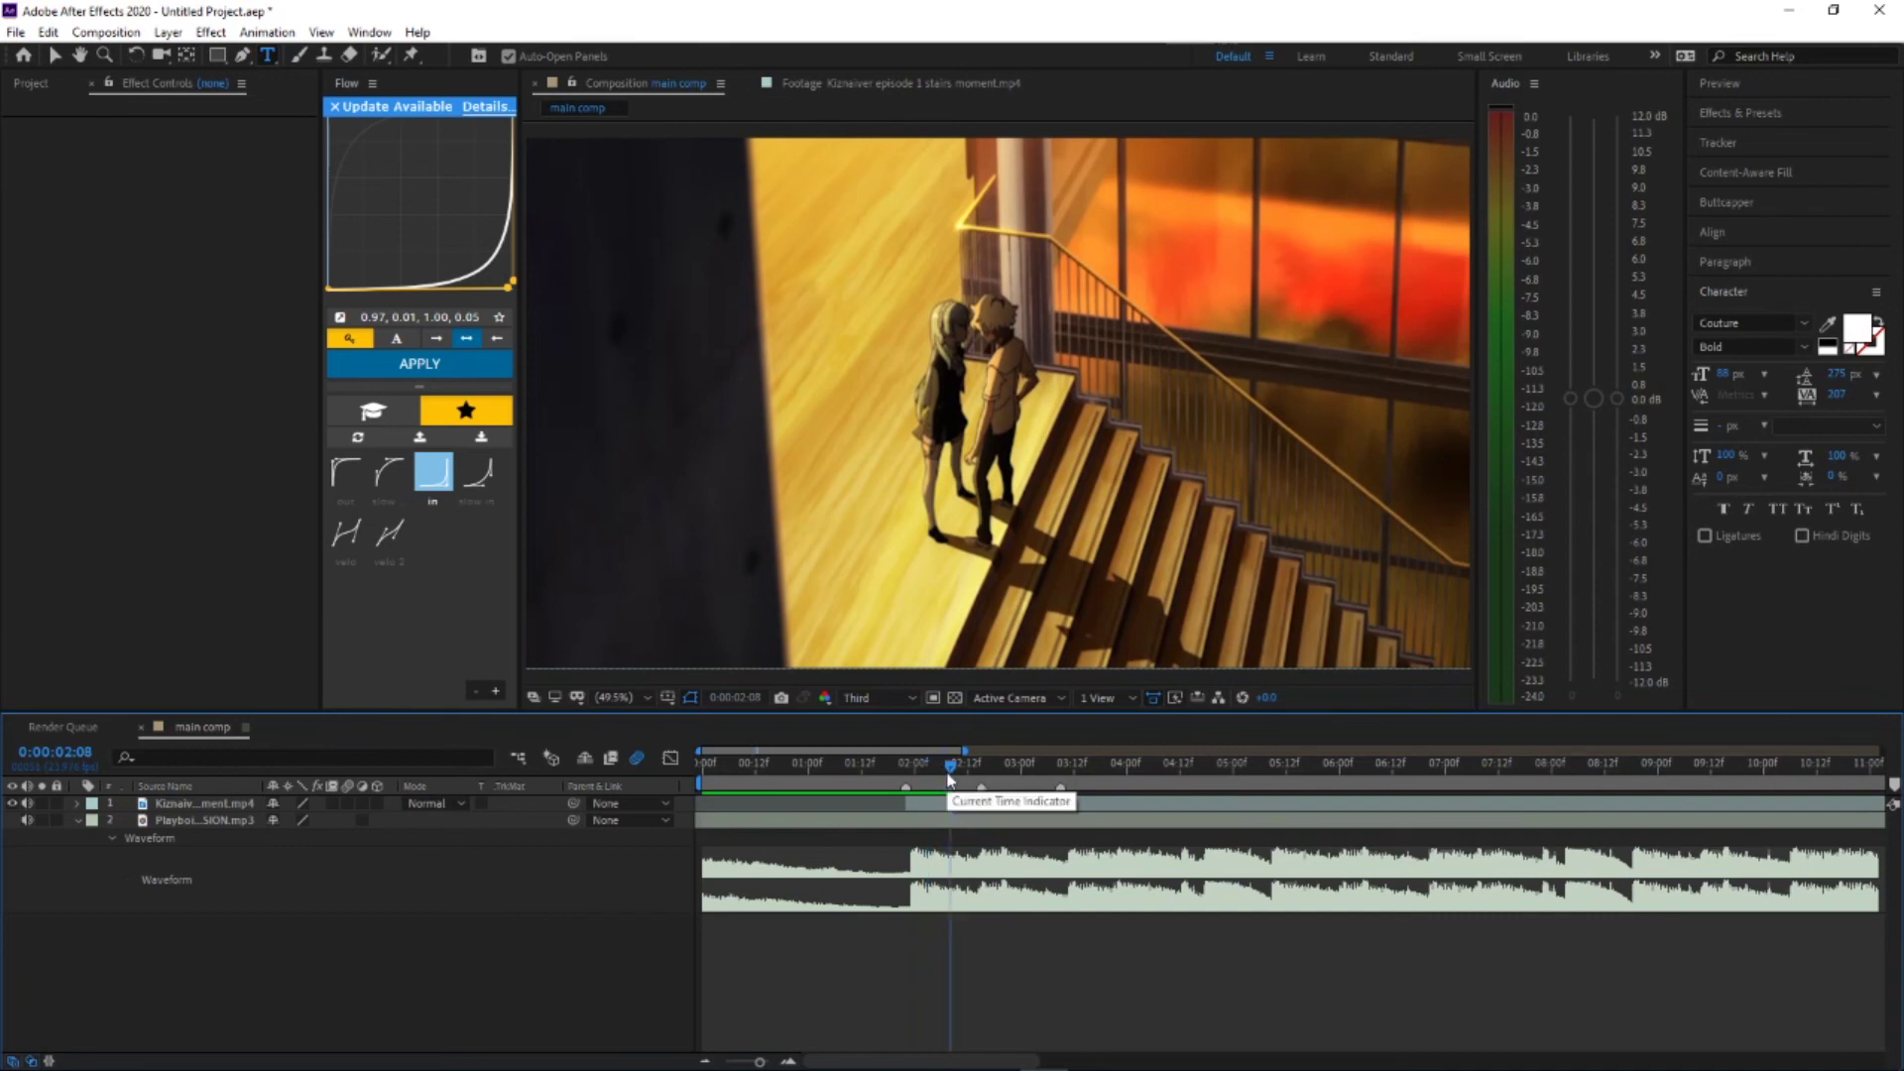